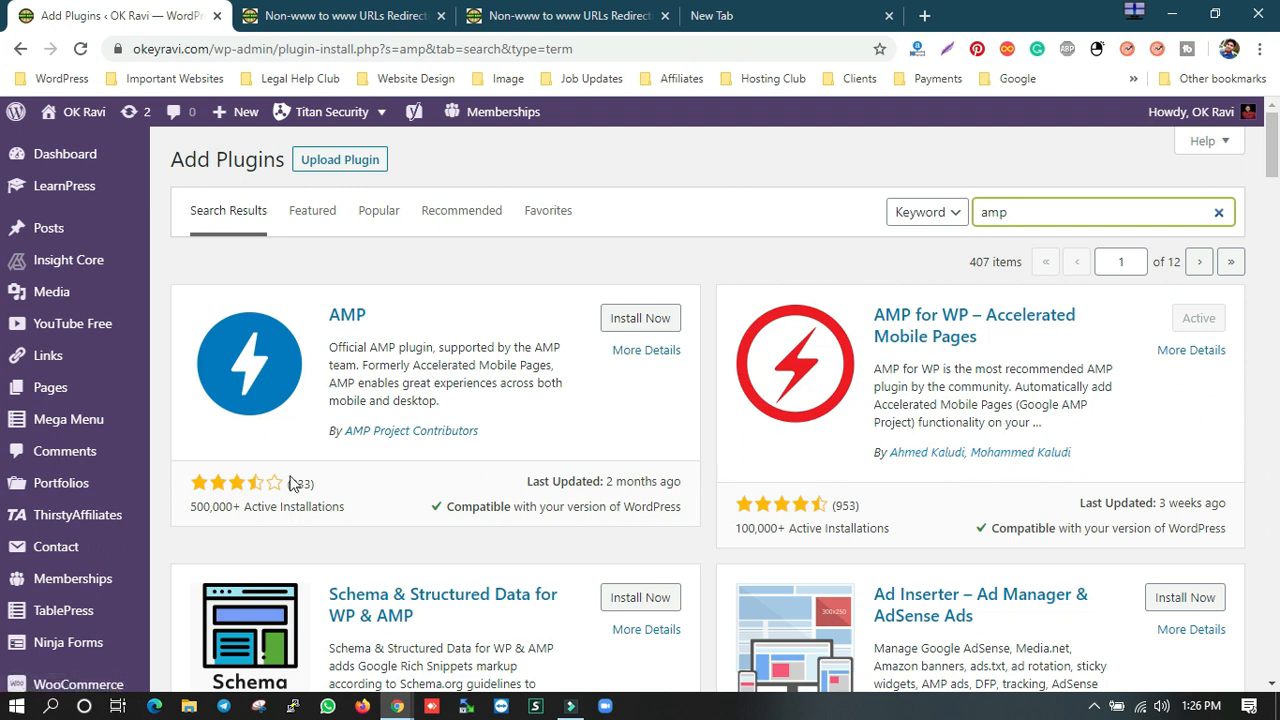
# Step: Open the Setup page of the installed AMP for WP plugin
pyautogui.moveTo(179, 511); pyautogui.dragTo(362, 511)
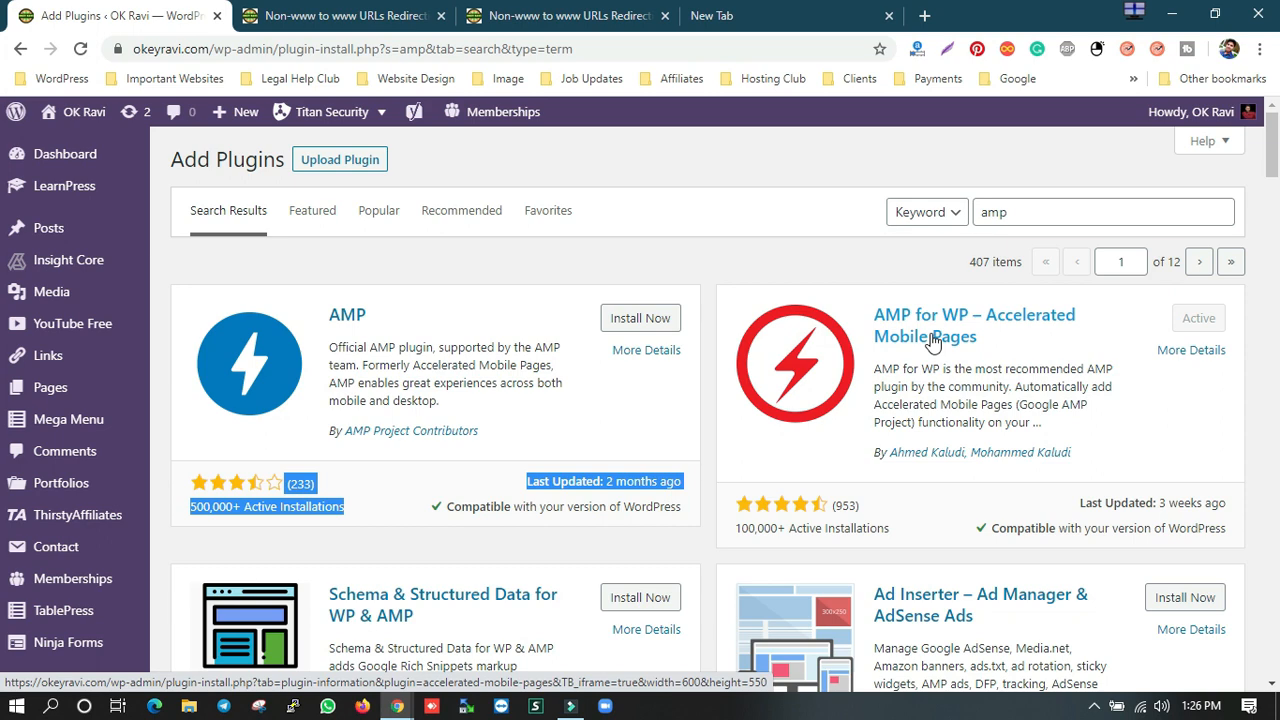
pyautogui.scroll(-8, 65, 400)
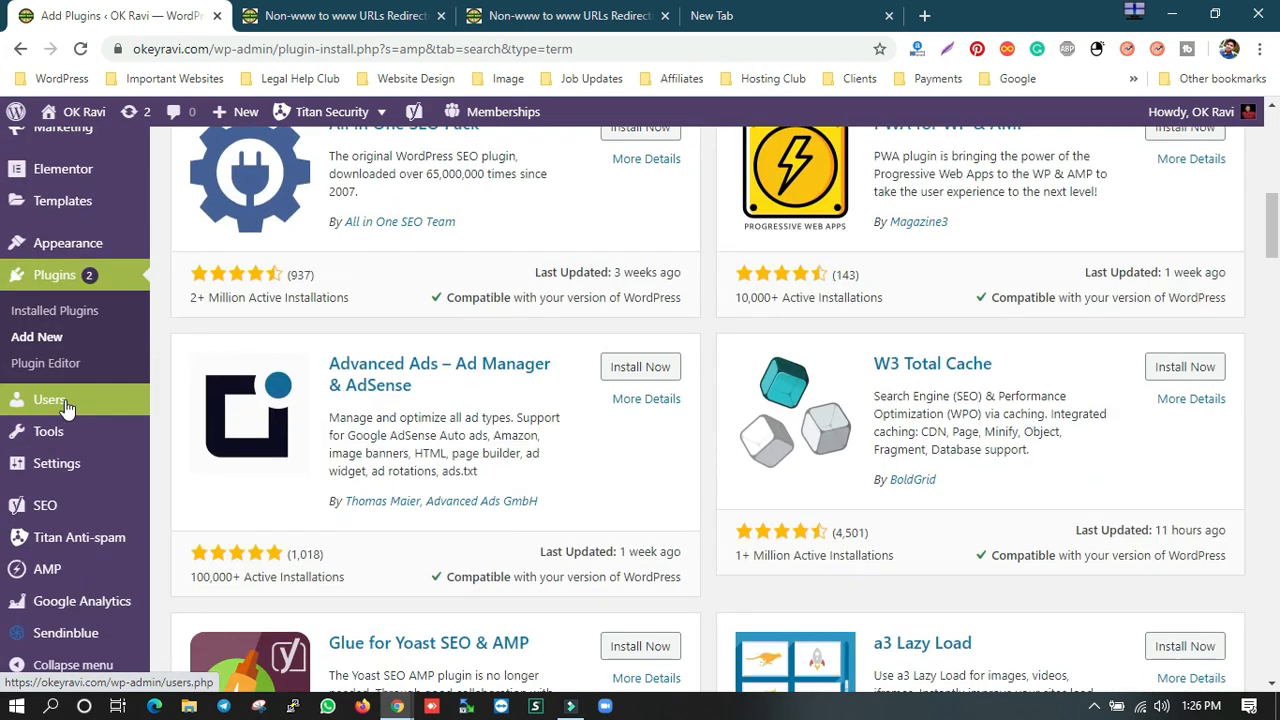
pyautogui.scroll(-8, 65, 400)
pyautogui.moveTo(85, 572)
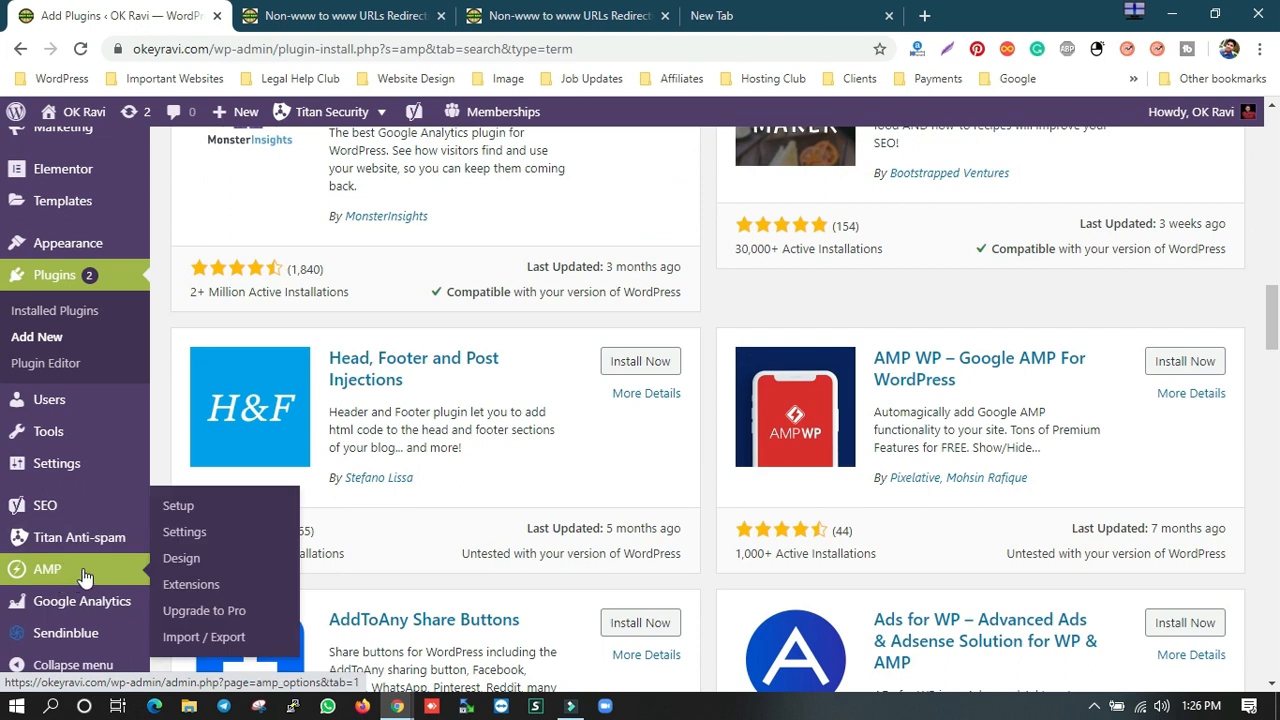
pyautogui.click(177, 509)
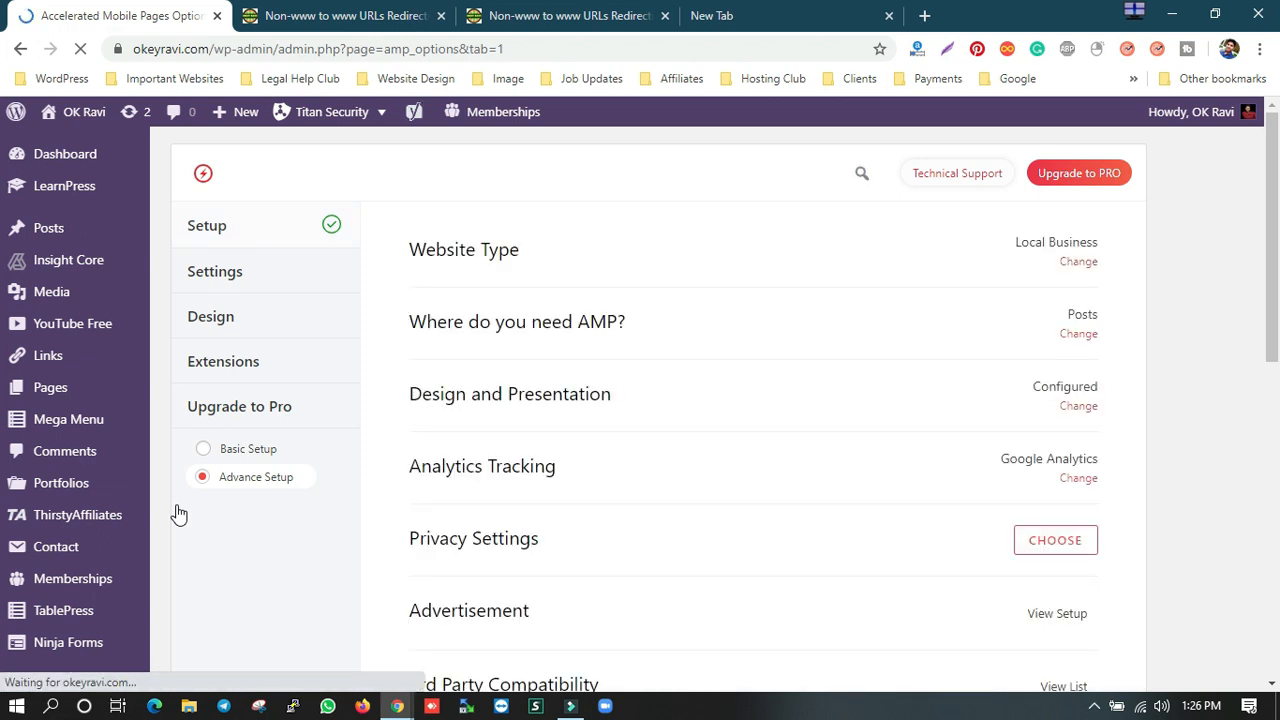
# Step: Compare Basic Setup with Advance Setup, keep Advance Setup selected, and open the plugin's general settings
pyautogui.click(238, 450)
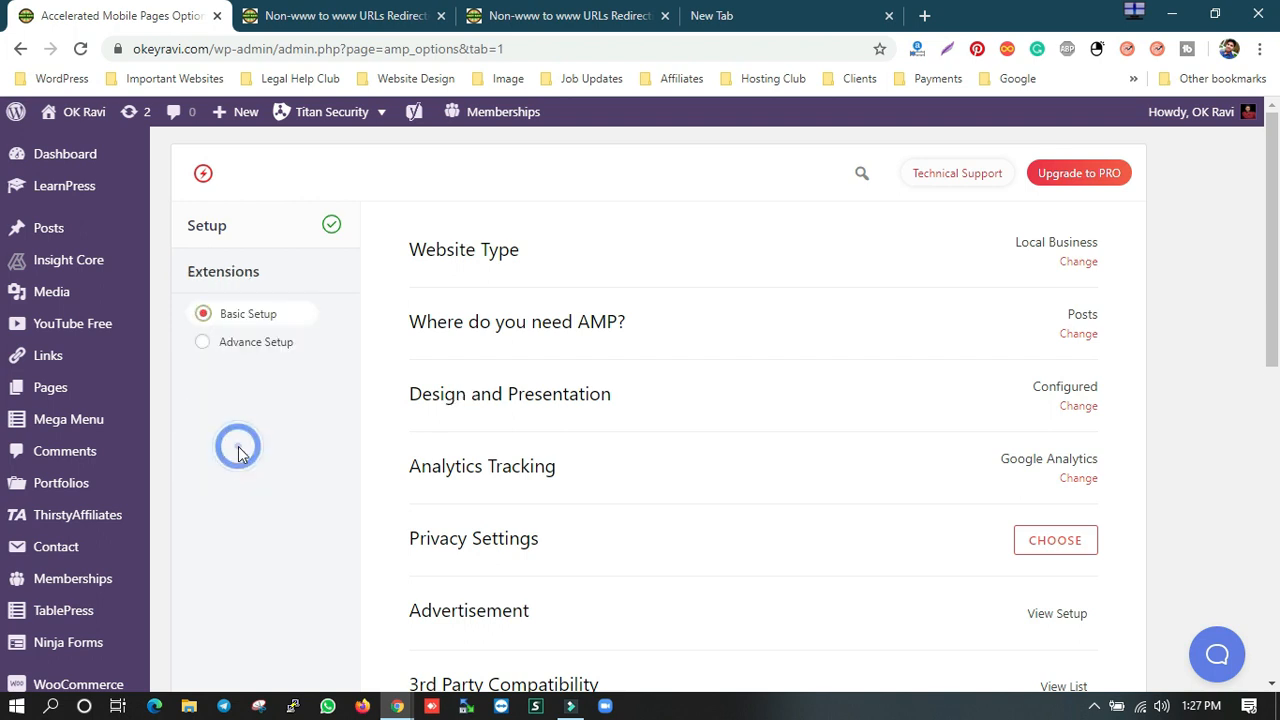
pyautogui.click(251, 350)
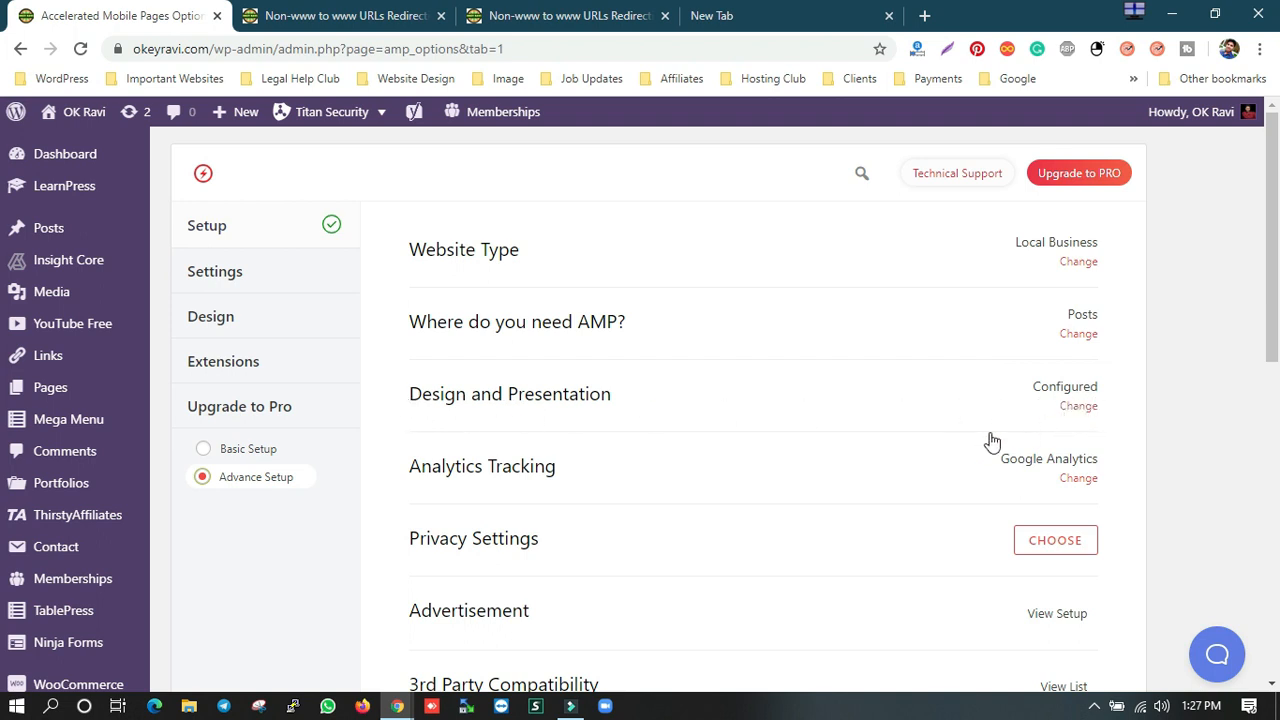
pyautogui.scroll(-3, 517, 505)
pyautogui.scroll(3, 530, 500)
pyautogui.click(233, 278)
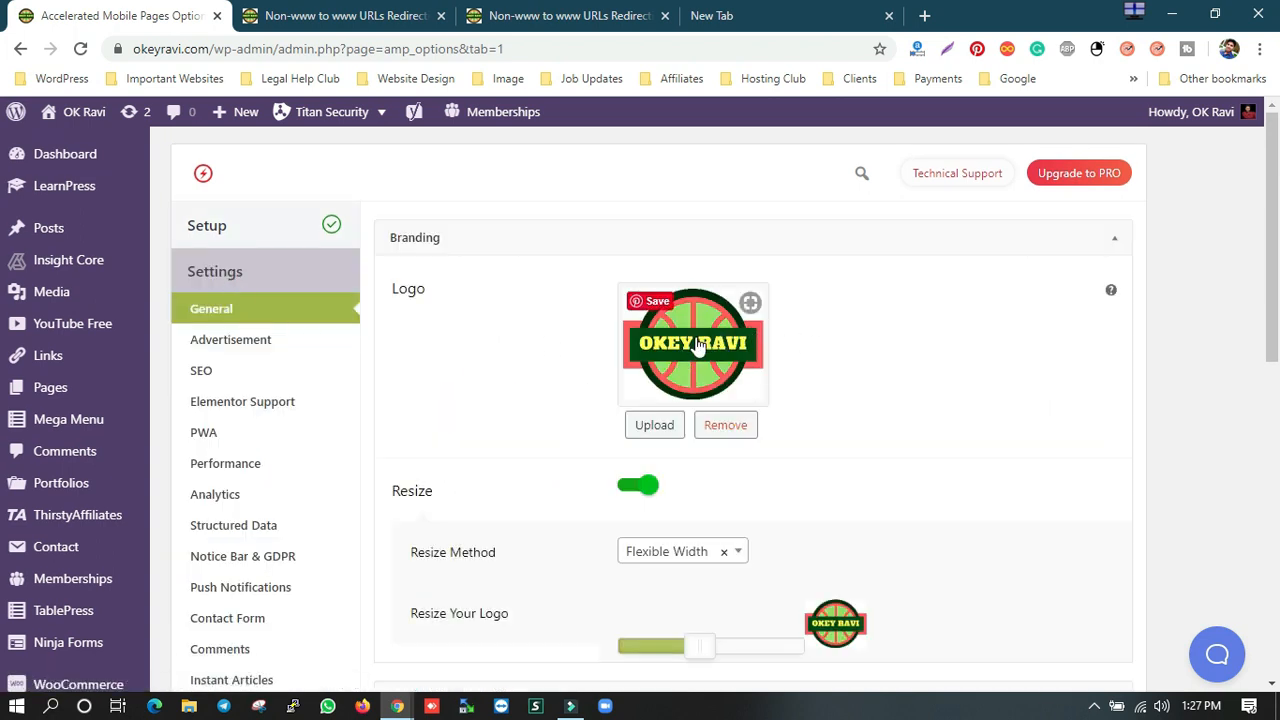
# Step: Compare the header logo on the AMP version of the non-www redirection post with the logo in the Branding settings
pyautogui.click(562, 18)
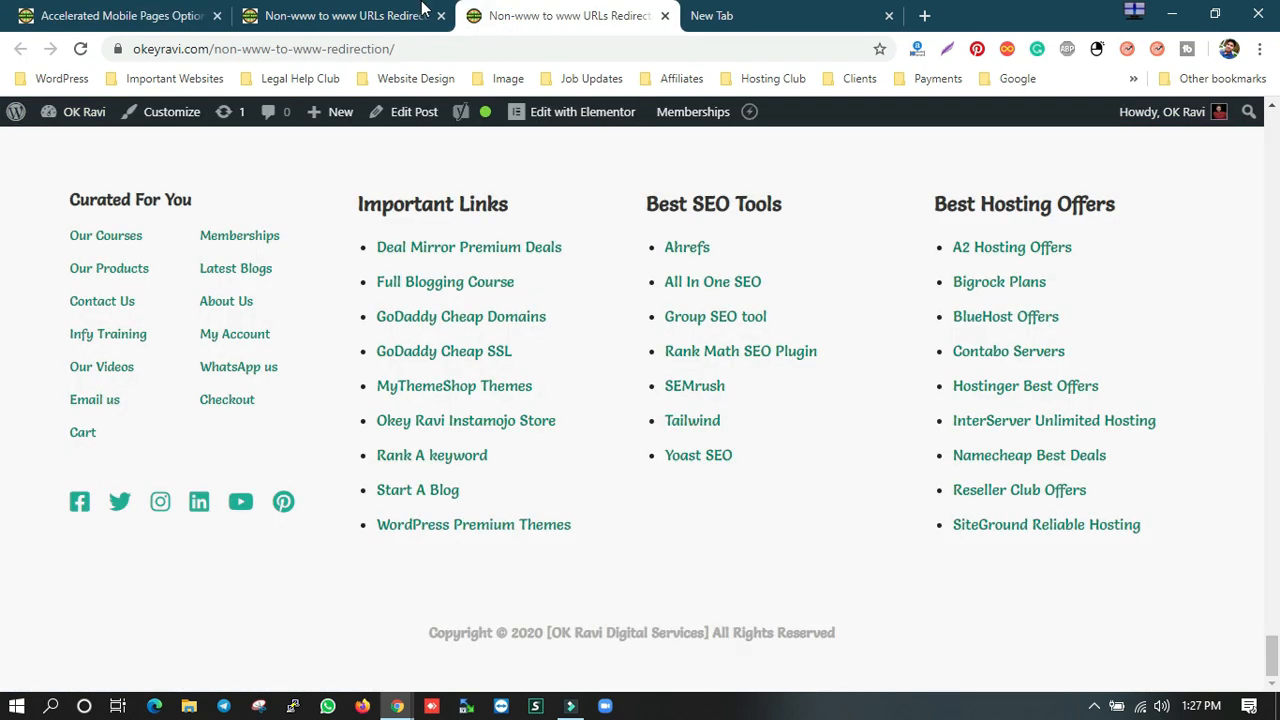
pyautogui.click(370, 16)
pyautogui.scroll(10, 423, 300)
pyautogui.scroll(15, 423, 300)
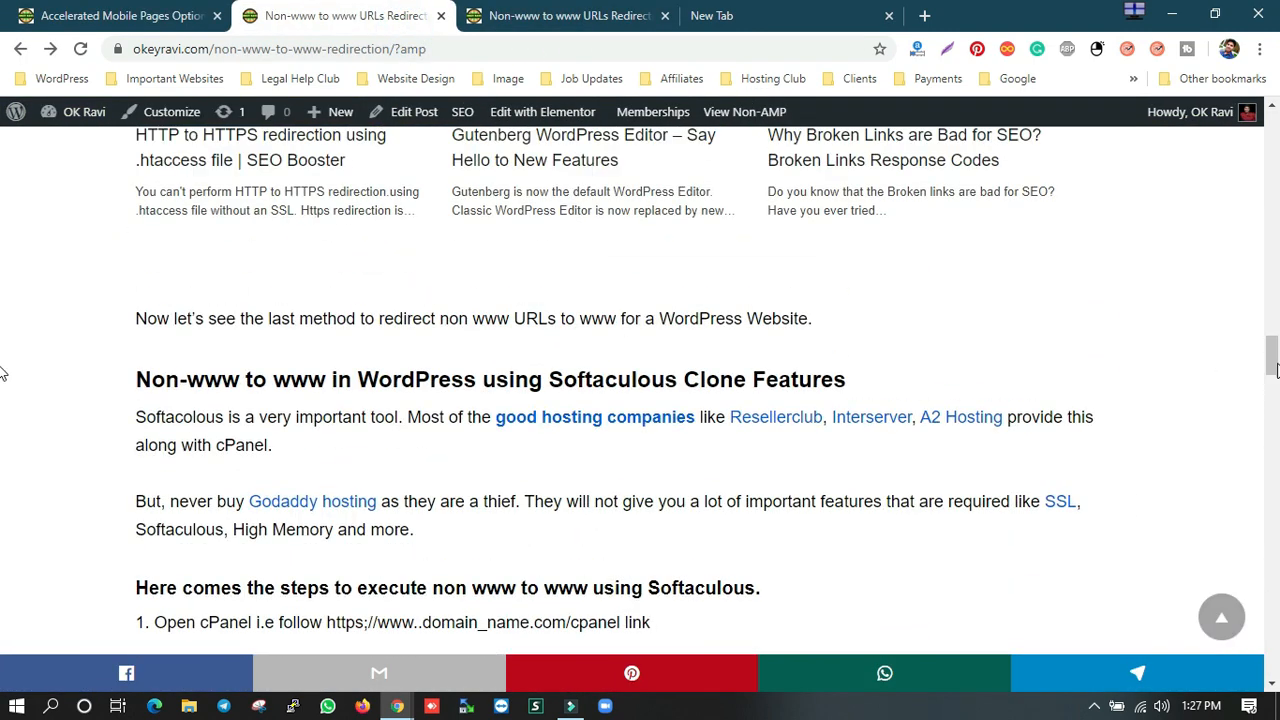
pyautogui.moveTo(1266, 358); pyautogui.dragTo(1135, 103)
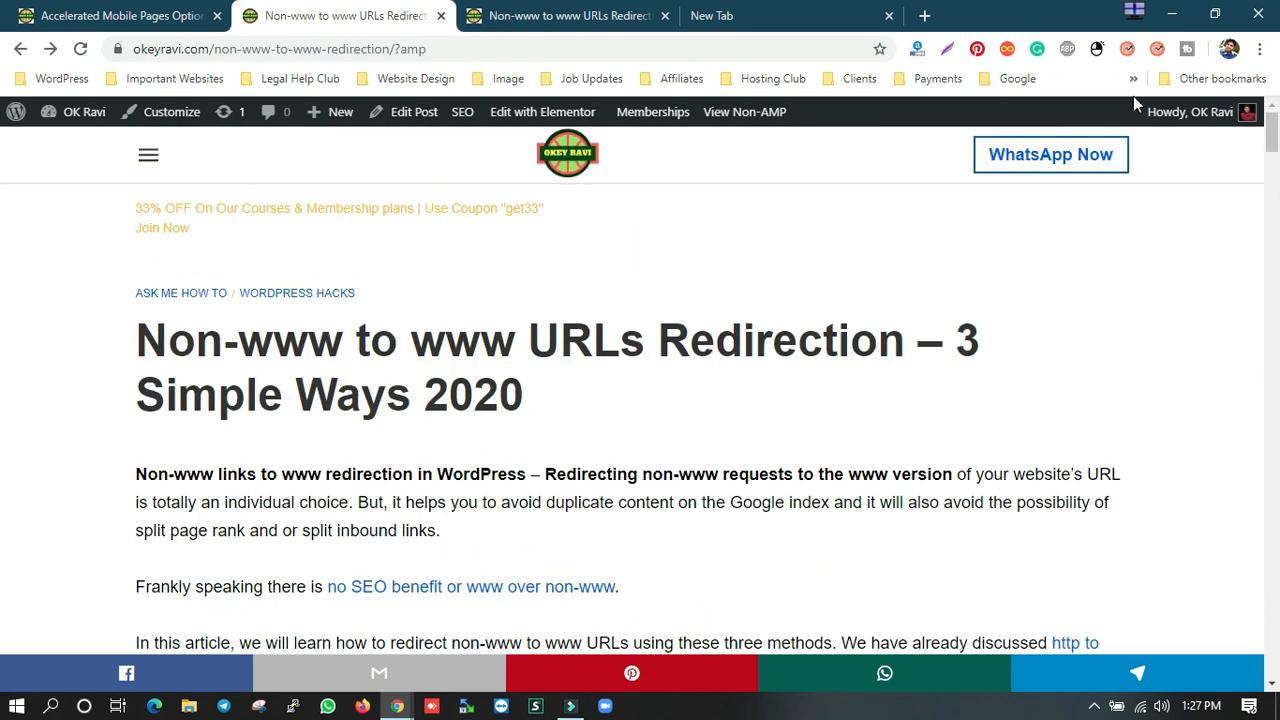
pyautogui.click(128, 16)
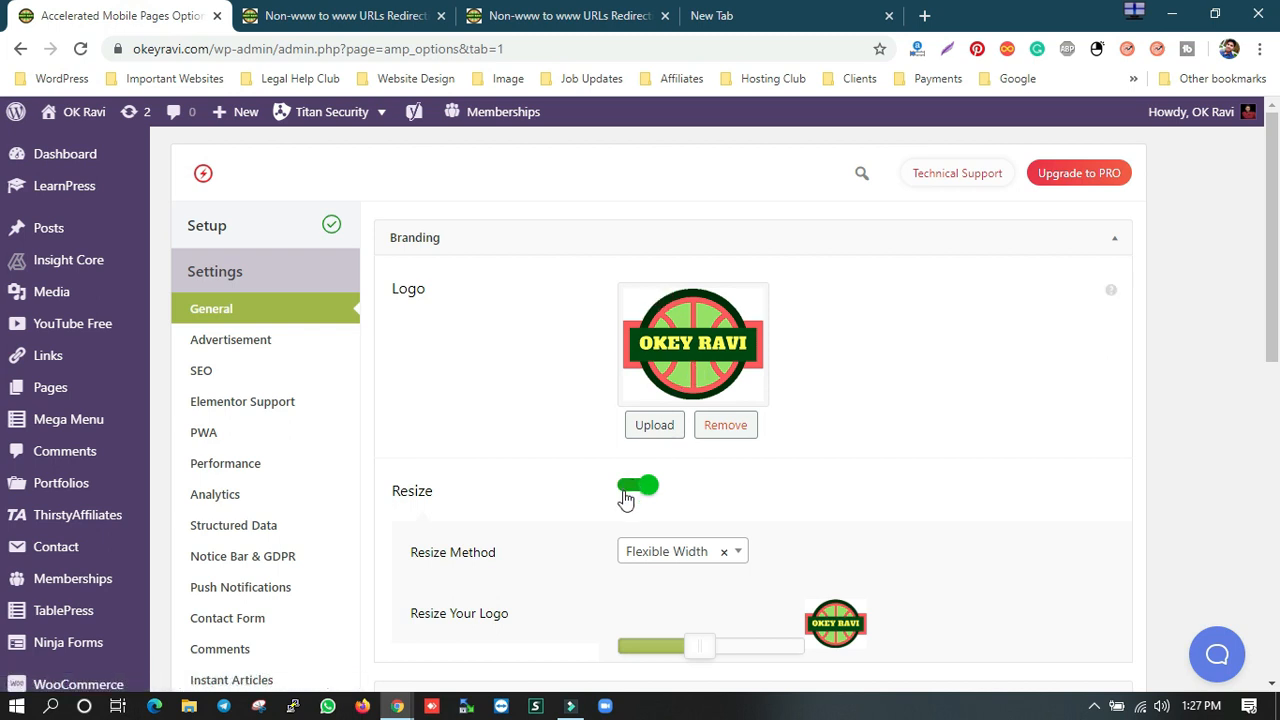
pyautogui.click(374, 14)
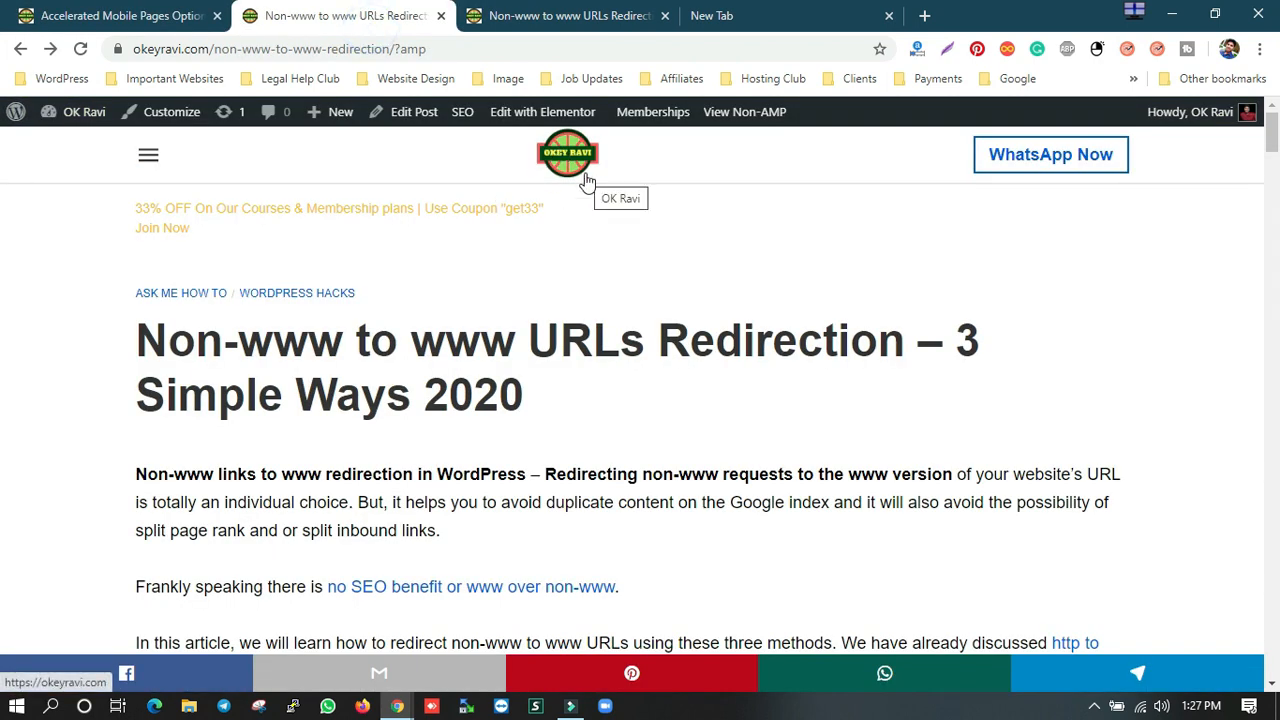
pyautogui.click(108, 15)
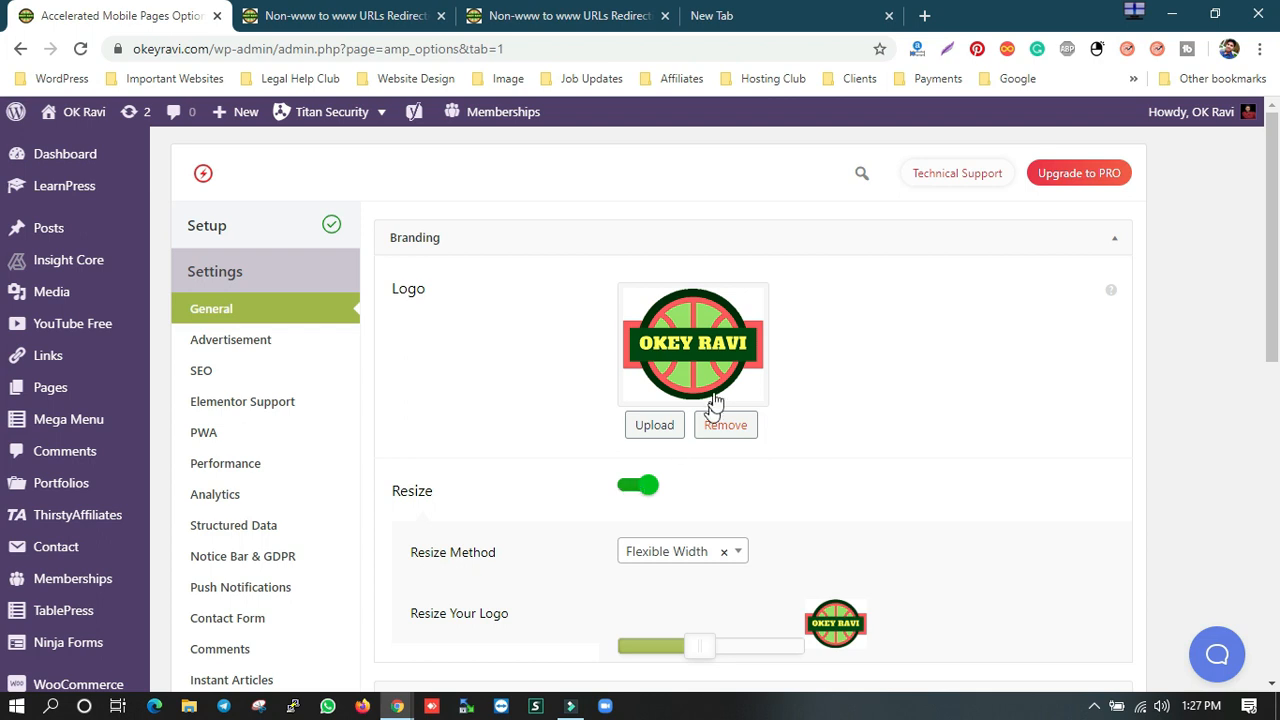
# Step: Review the logo resize options and the AMP Support options for posts, pages, homepage and archives
pyautogui.scroll(-2, 731, 497)
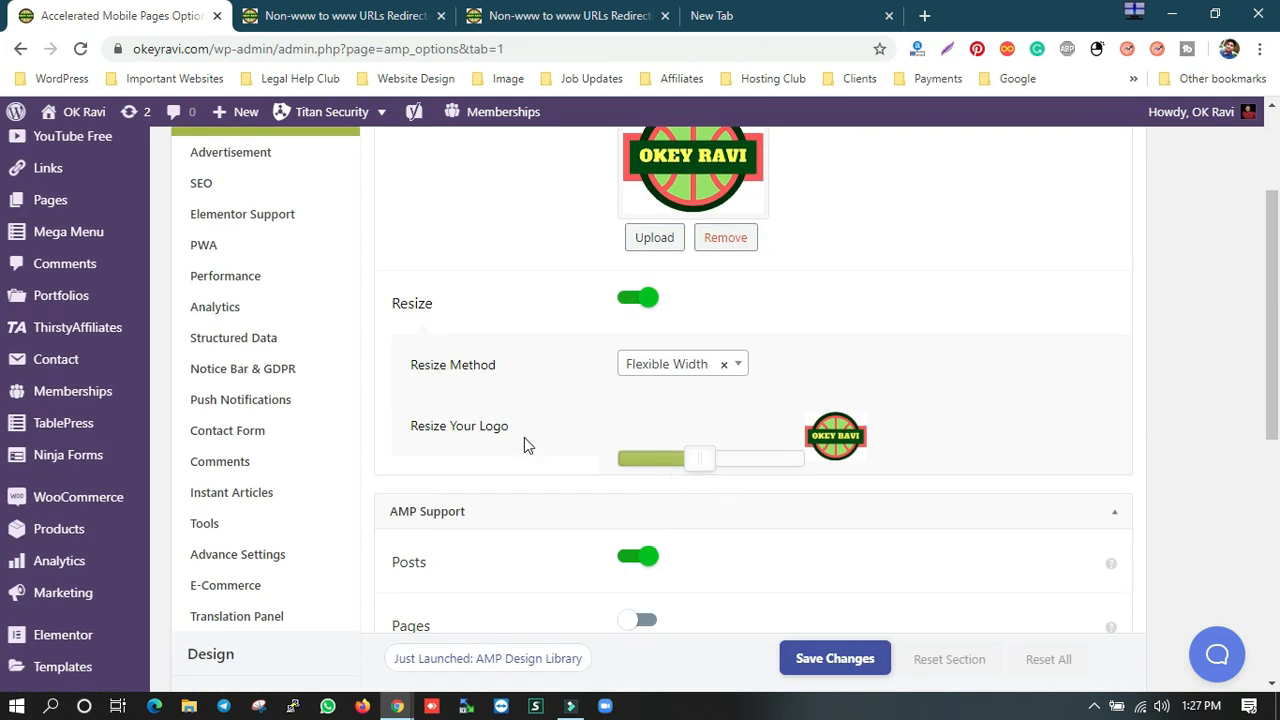
pyautogui.moveTo(691, 468); pyautogui.dragTo(693, 525)
pyautogui.scroll(-3, 703, 543)
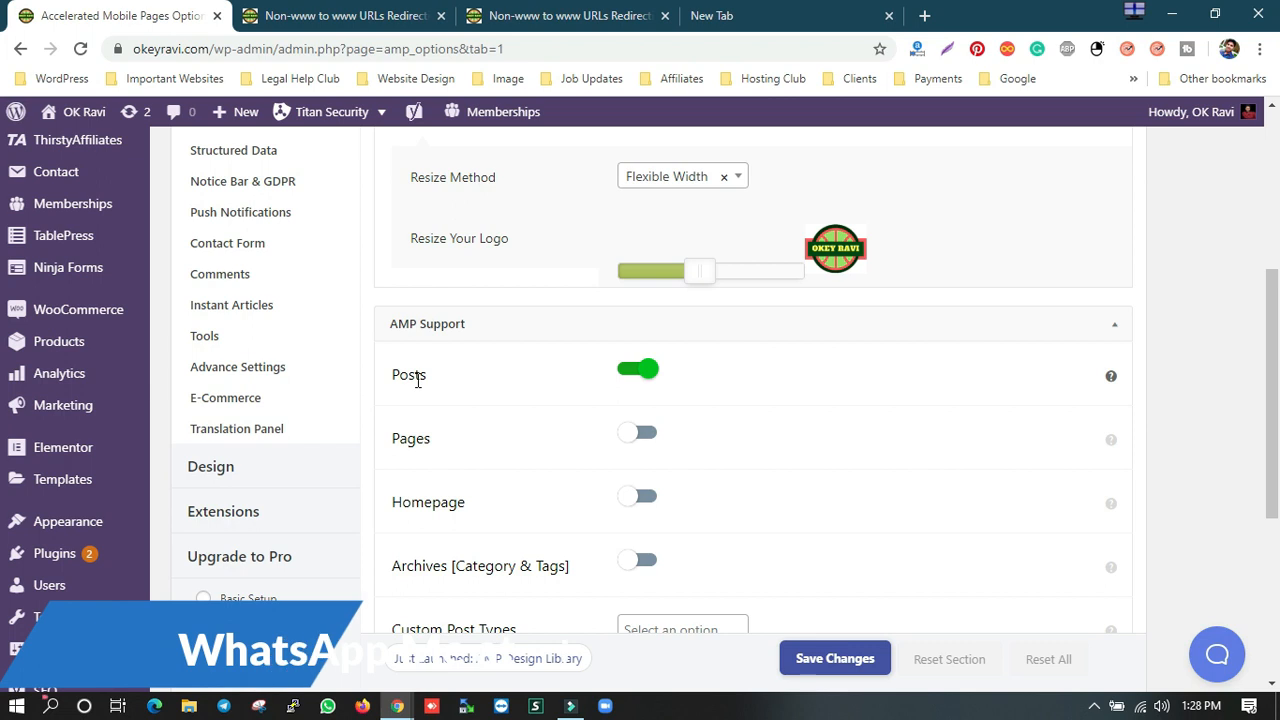
pyautogui.moveTo(394, 380); pyautogui.dragTo(446, 383)
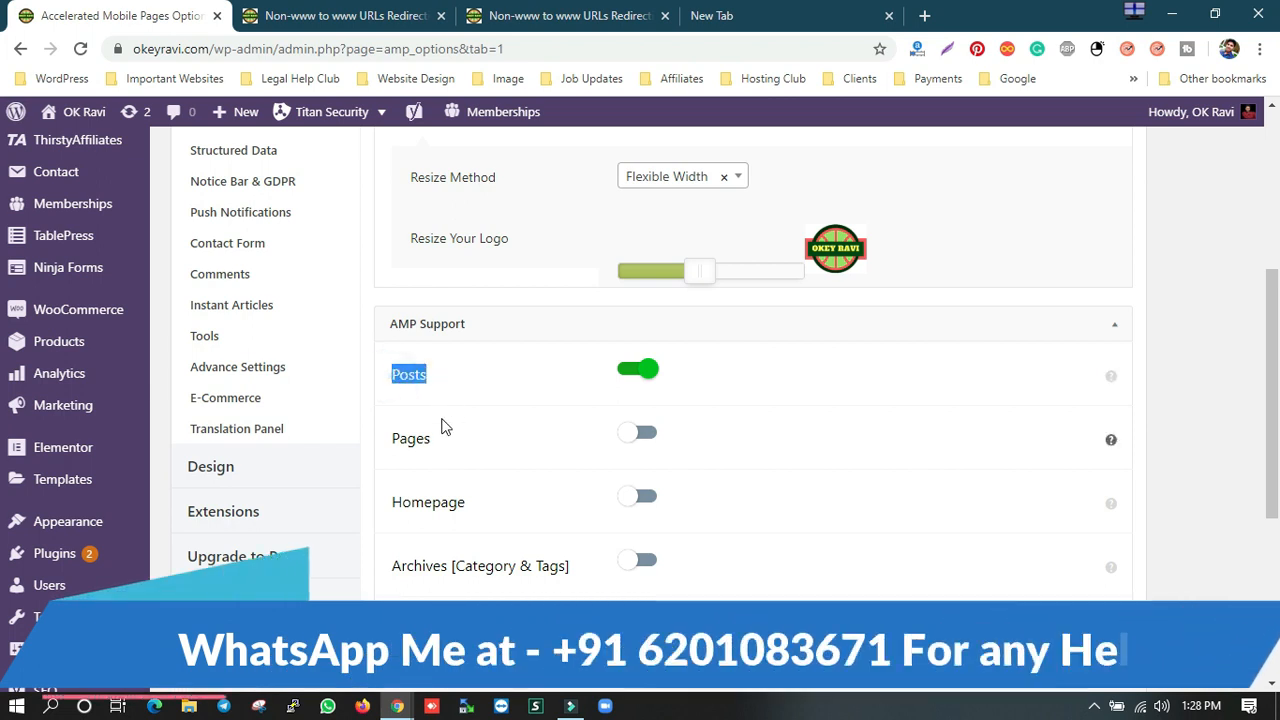
pyautogui.moveTo(468, 504); pyautogui.dragTo(390, 508)
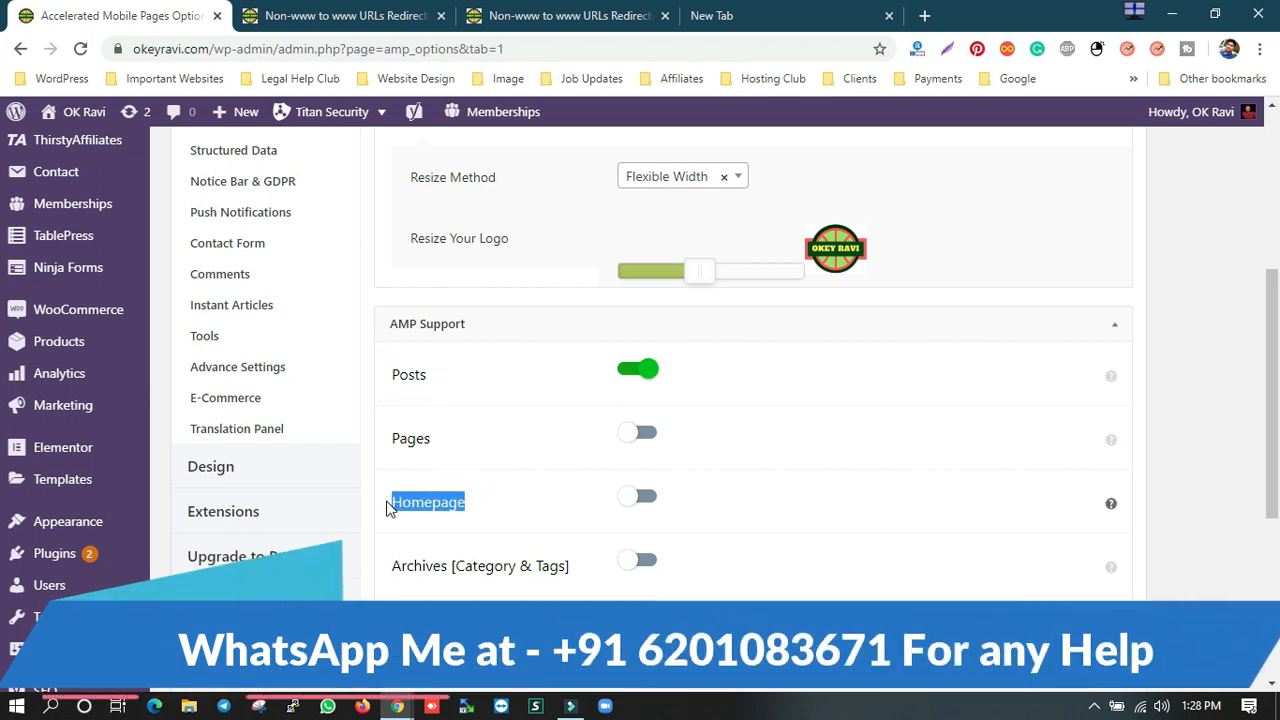
pyautogui.moveTo(584, 571); pyautogui.dragTo(386, 569)
pyautogui.click(388, 570)
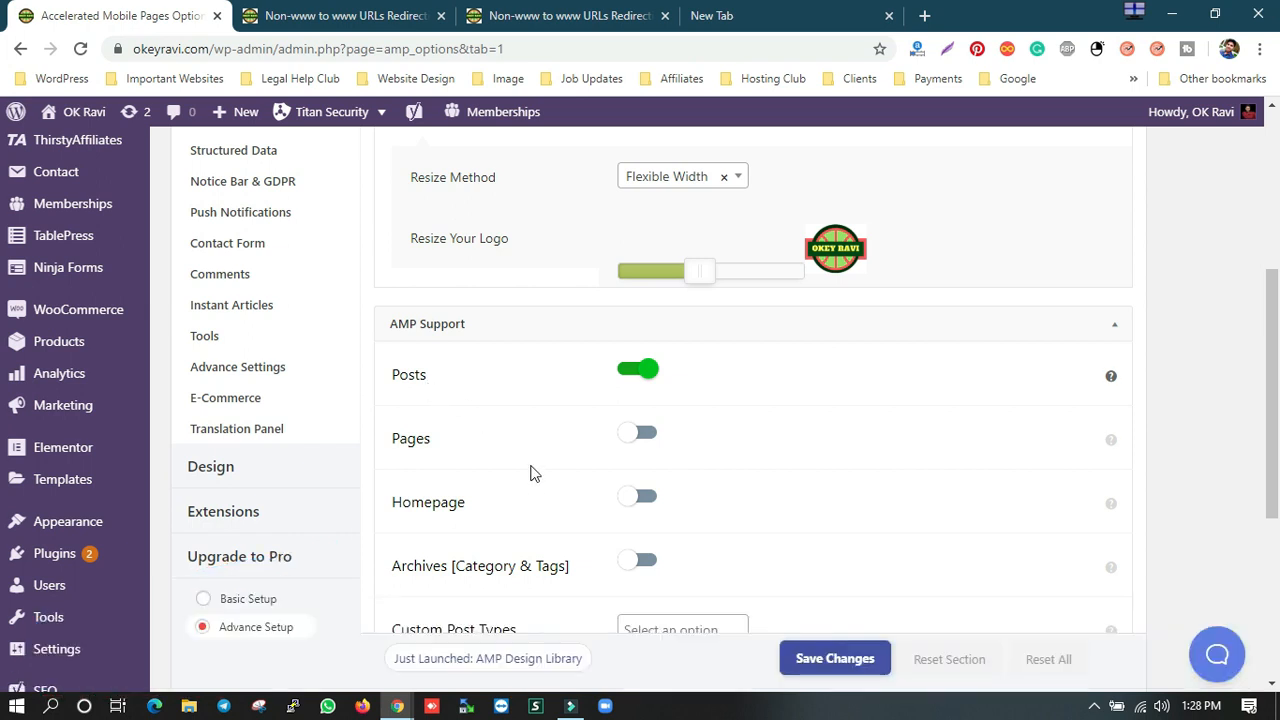
# Step: Turn on AMP Takeover (Beta) and save the general settings
pyautogui.scroll(-3, 545, 505)
pyautogui.click(630, 418)
pyautogui.click(630, 418)
pyautogui.click(655, 414)
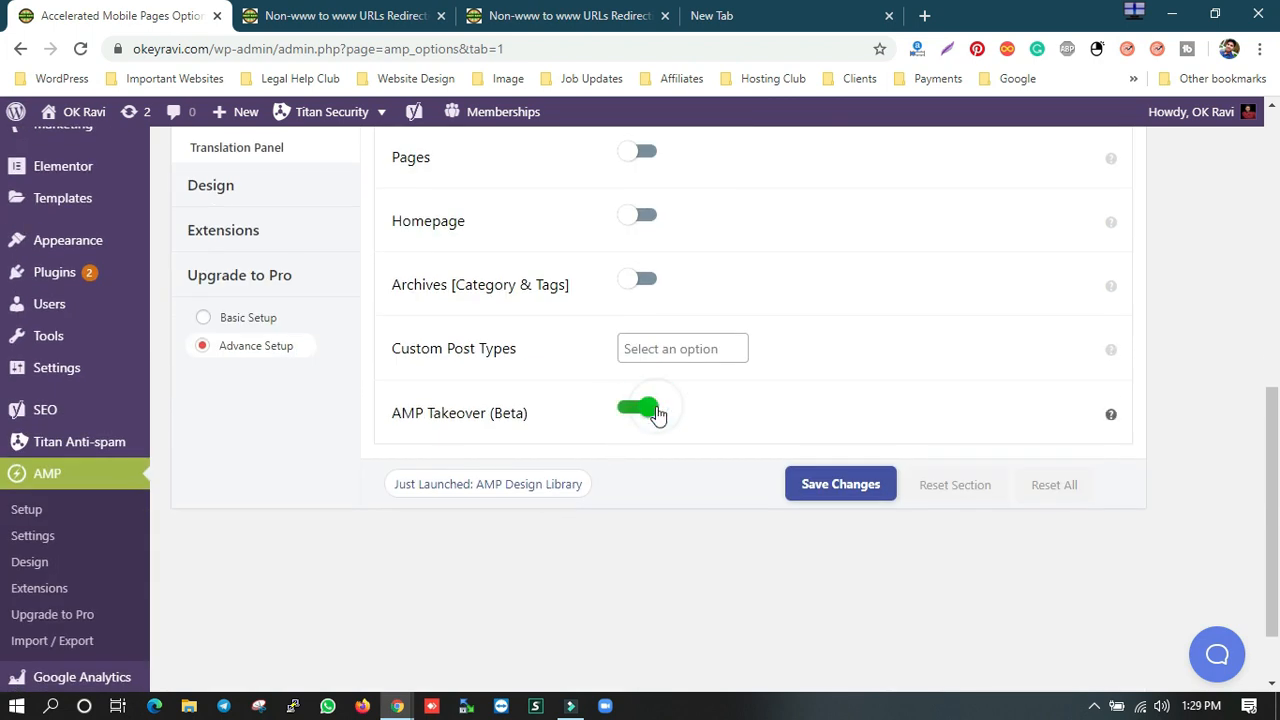
pyautogui.click(620, 414)
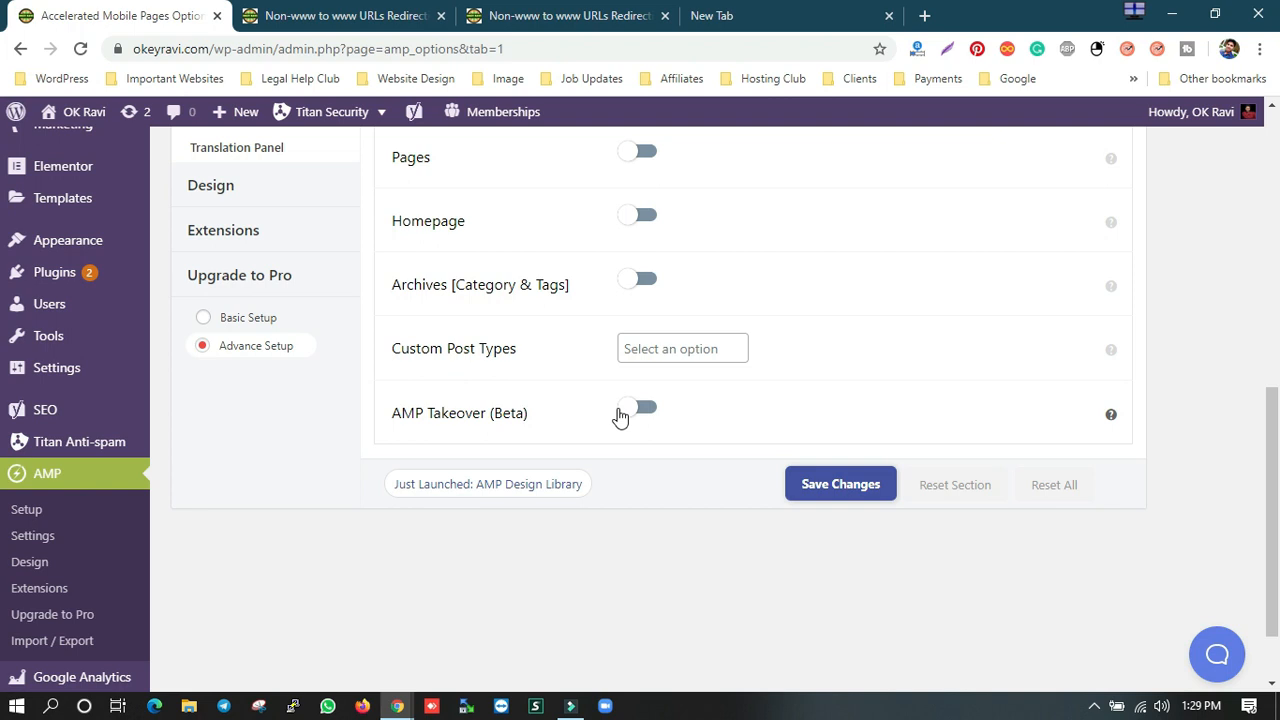
pyautogui.click(642, 408)
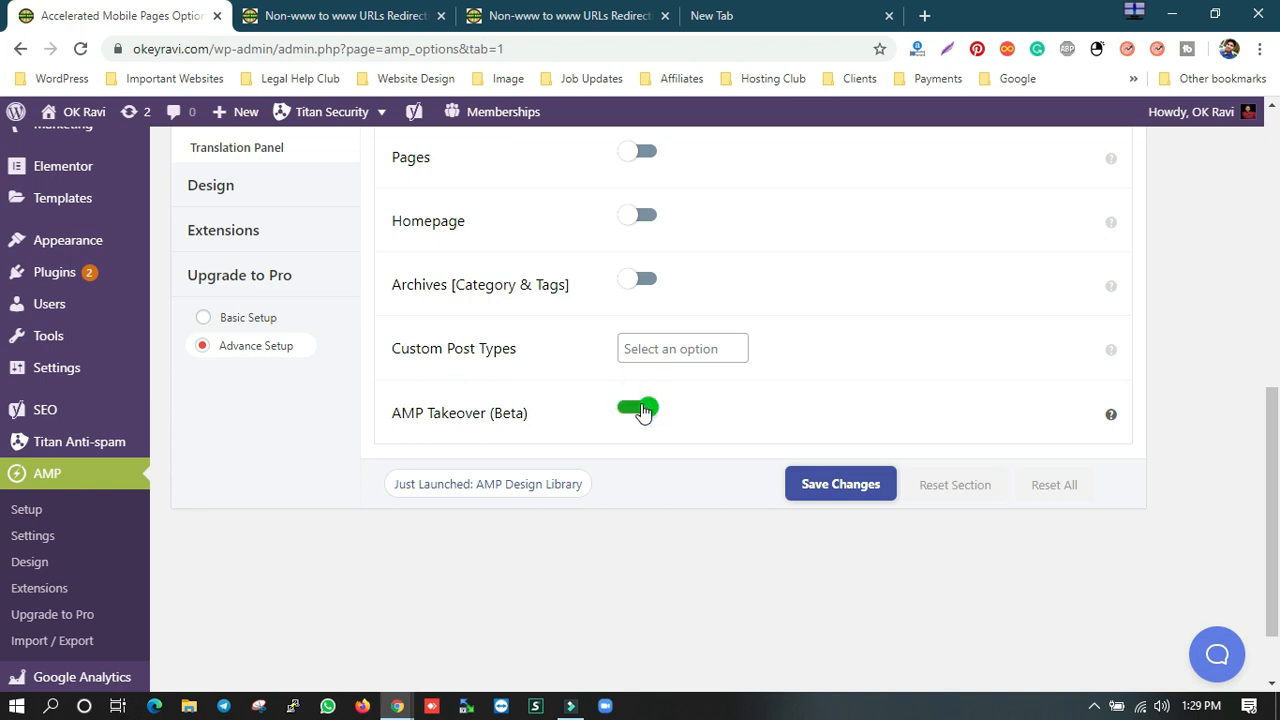
pyautogui.click(857, 500)
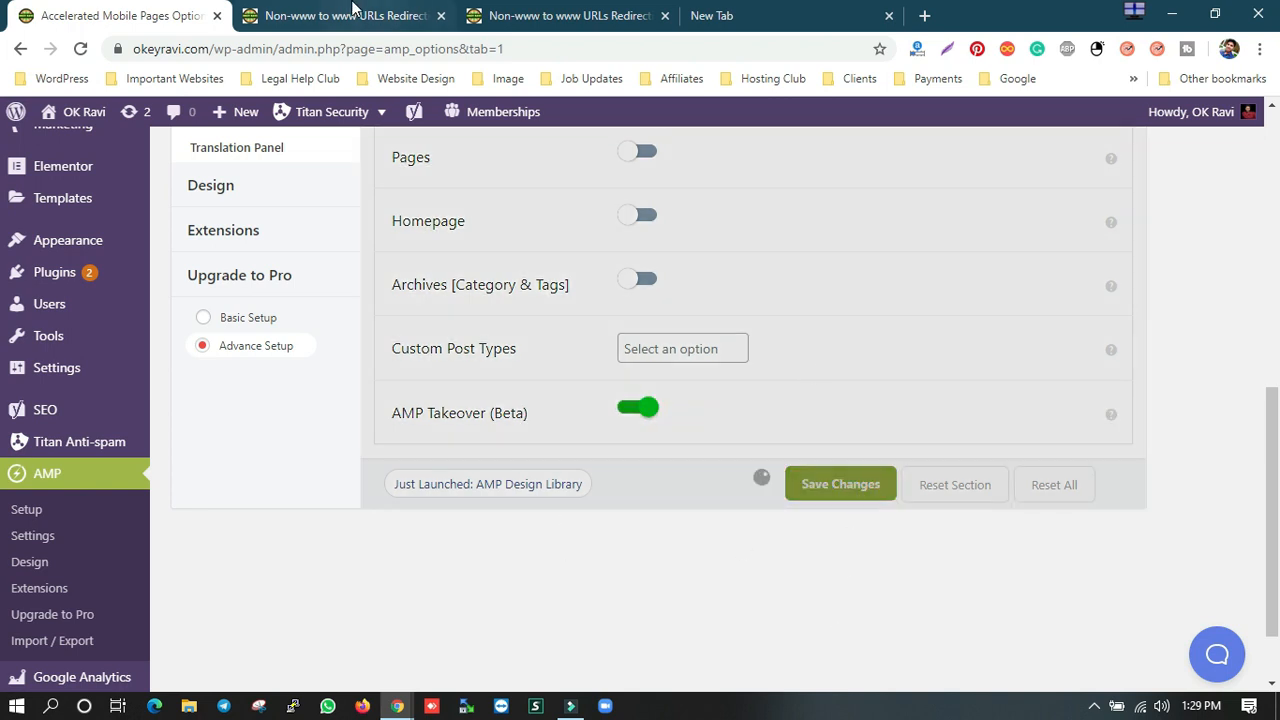
# Step: Look through the AMP version of the non-www redirection post and reload it
pyautogui.click(352, 10)
pyautogui.scroll(-20, 622, 388)
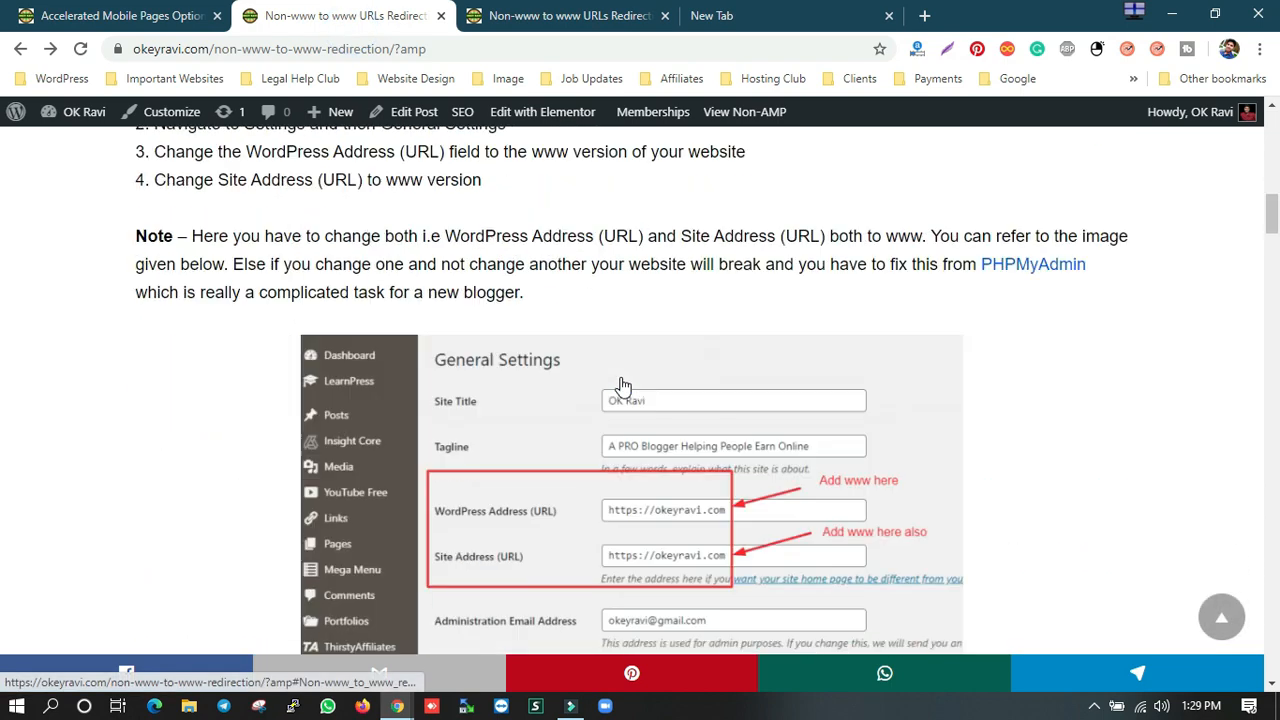
pyautogui.scroll(-10, 622, 388)
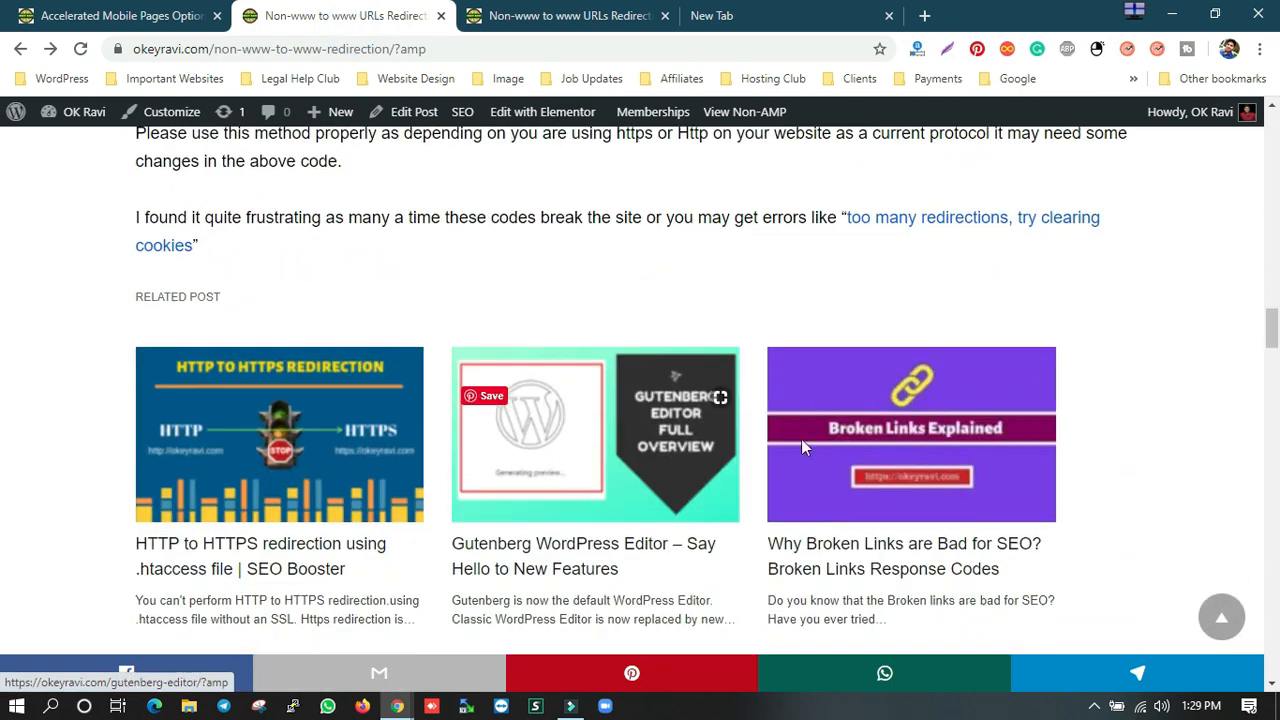
pyautogui.click(82, 50)
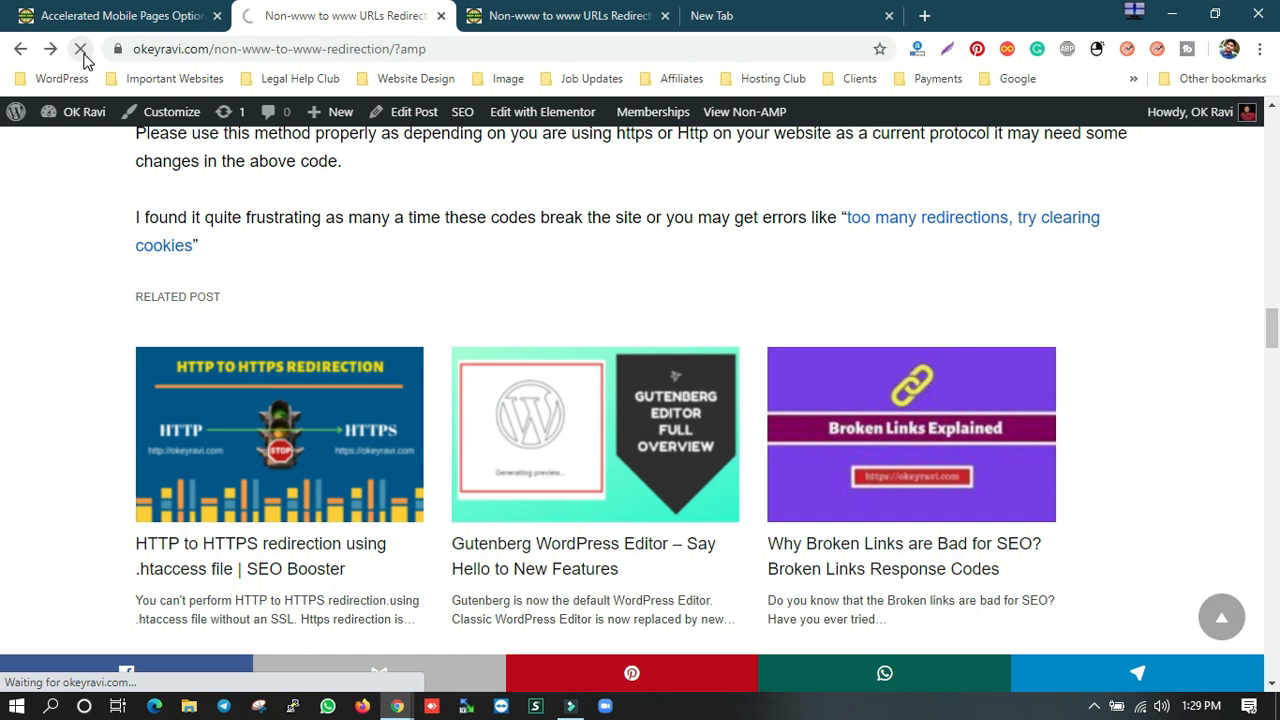
# Step: Reload the post at its standard URL, examine its layout, and check the other copy of the post
pyautogui.hotkey('ctrl', 'Tab')
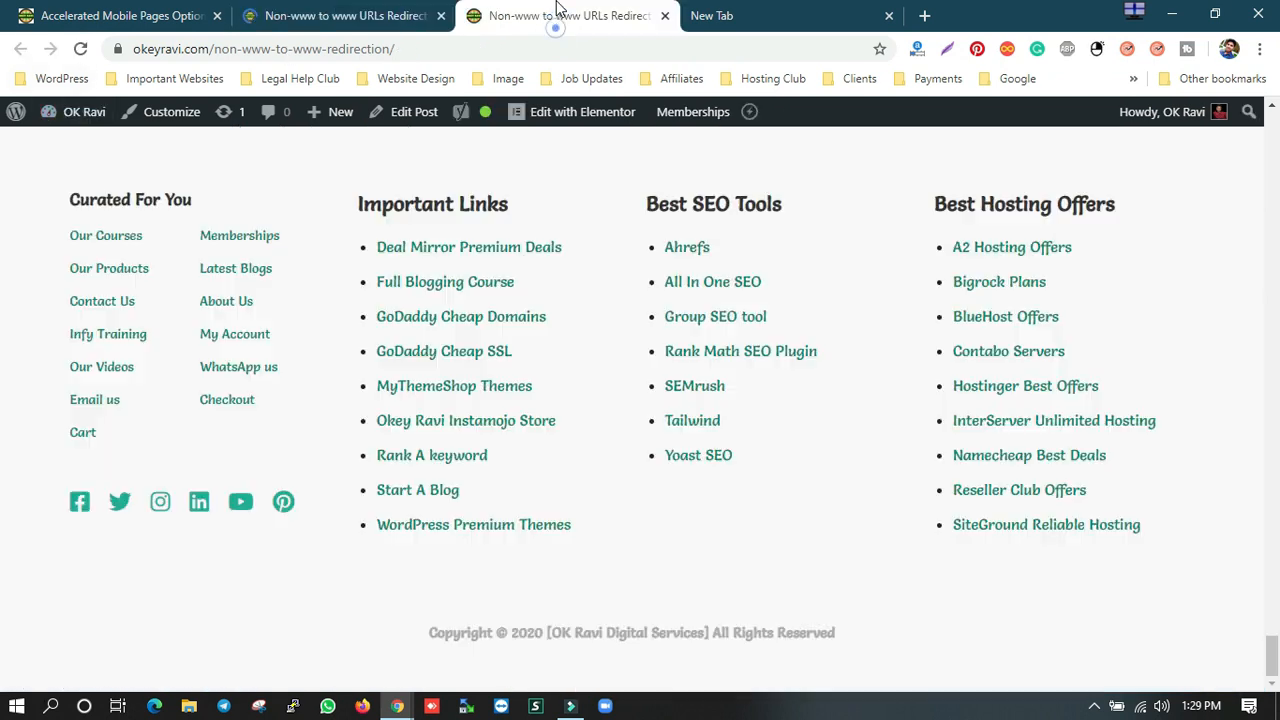
pyautogui.click(82, 50)
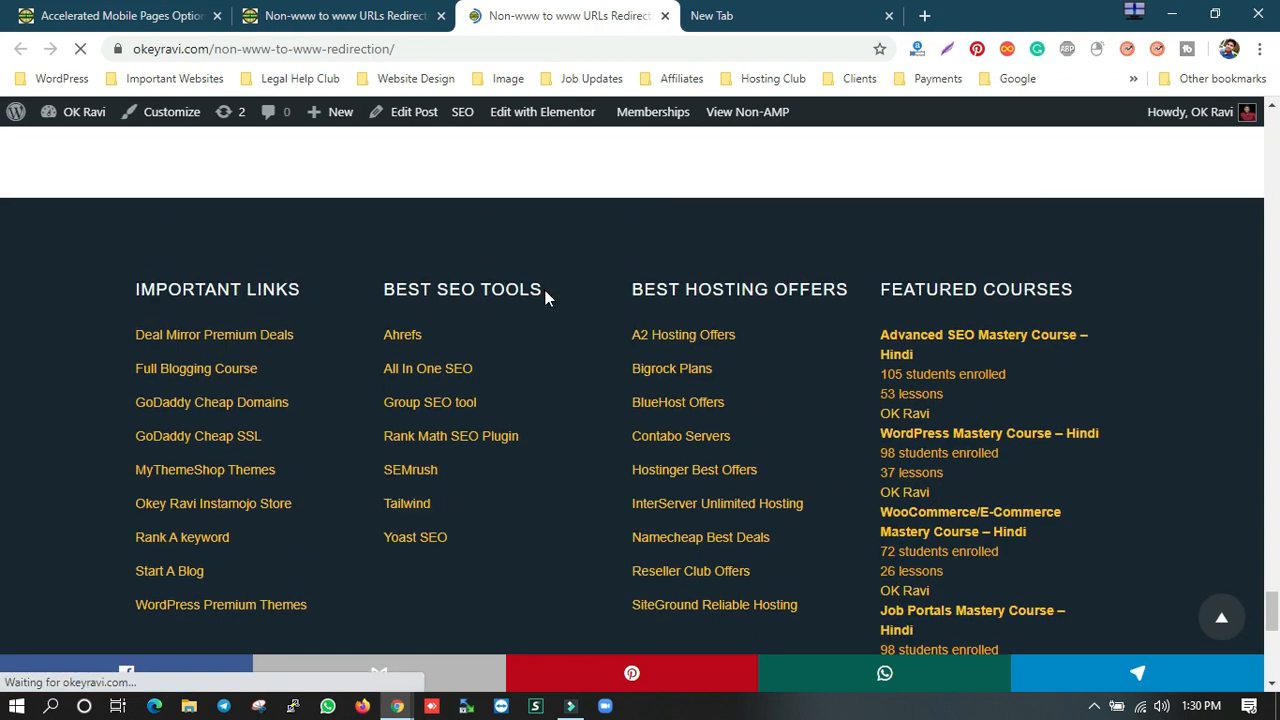
pyautogui.scroll(10, 547, 298)
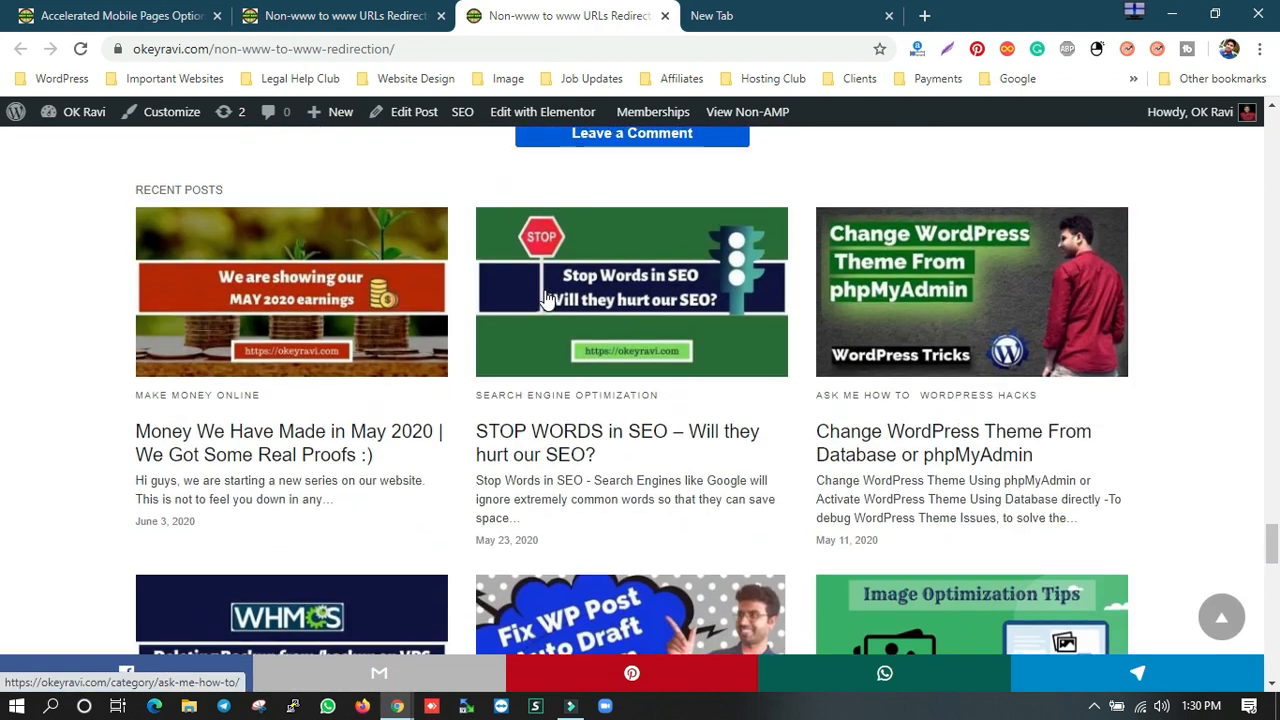
pyautogui.scroll(15, 547, 298)
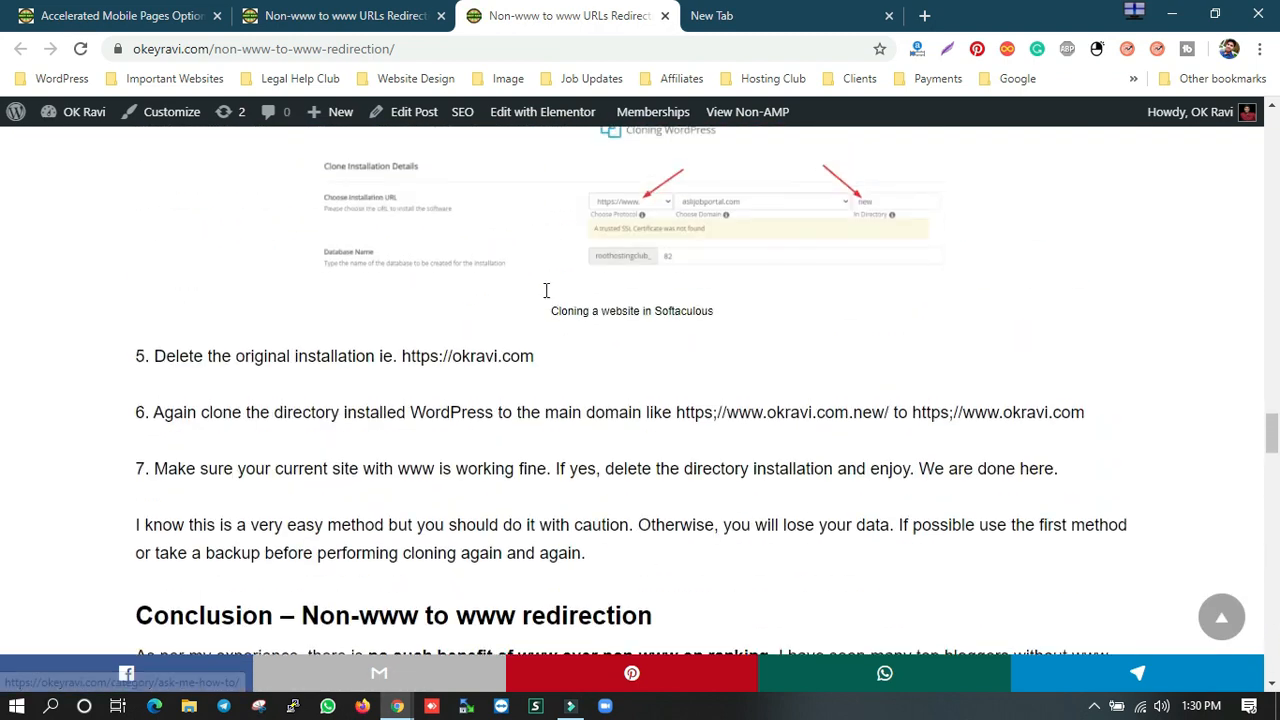
pyautogui.scroll(5, 547, 298)
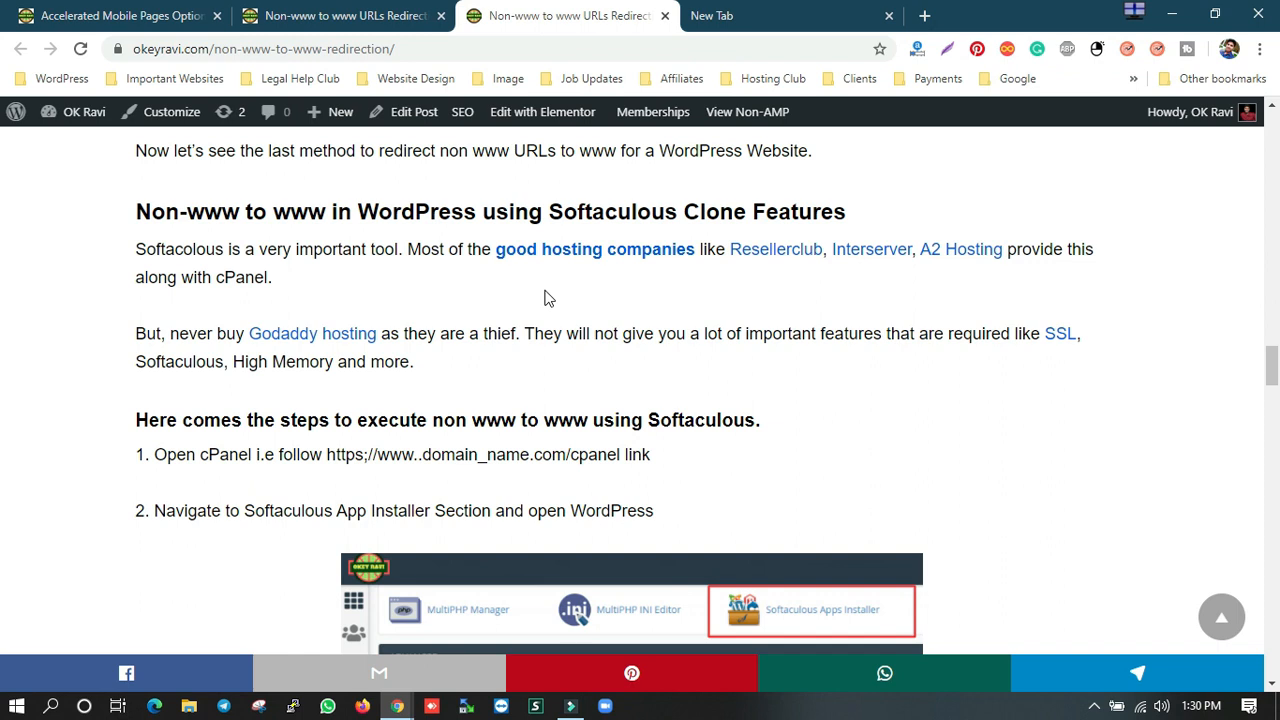
pyautogui.click(330, 15)
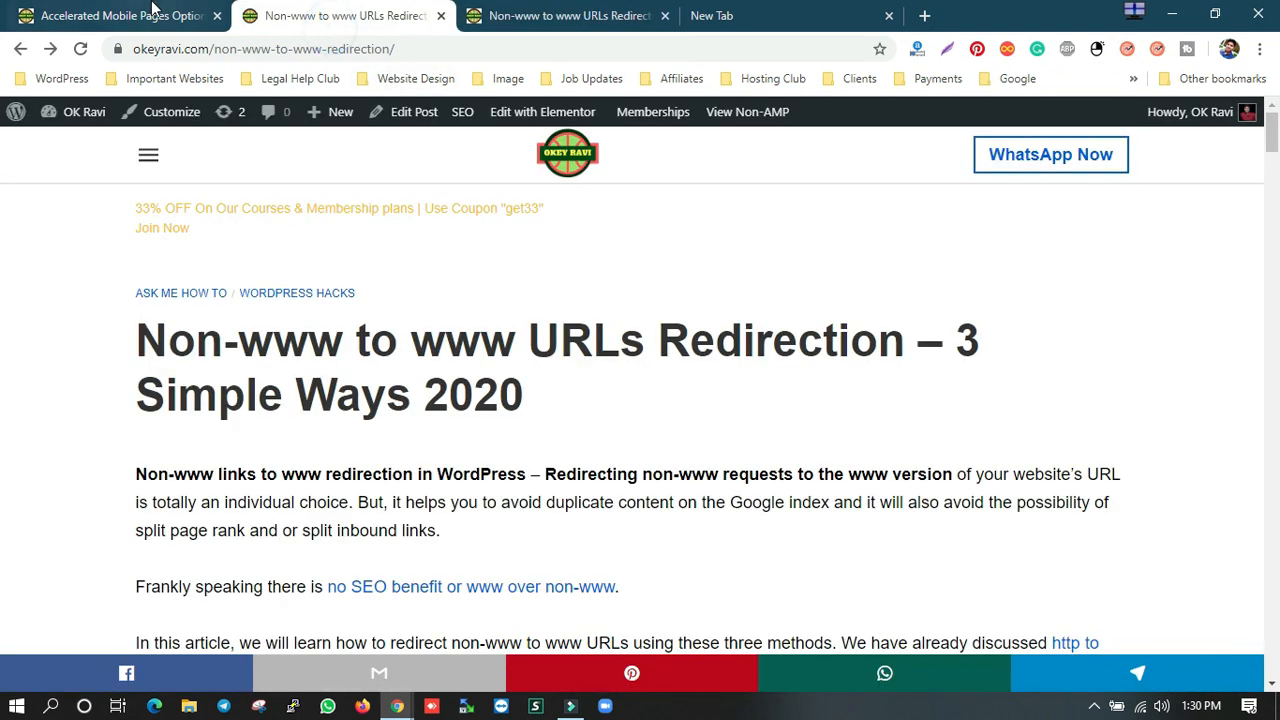
# Step: Turn off AMP Takeover (Beta) in the general settings and save the changes
pyautogui.click(150, 15)
pyautogui.click(625, 415)
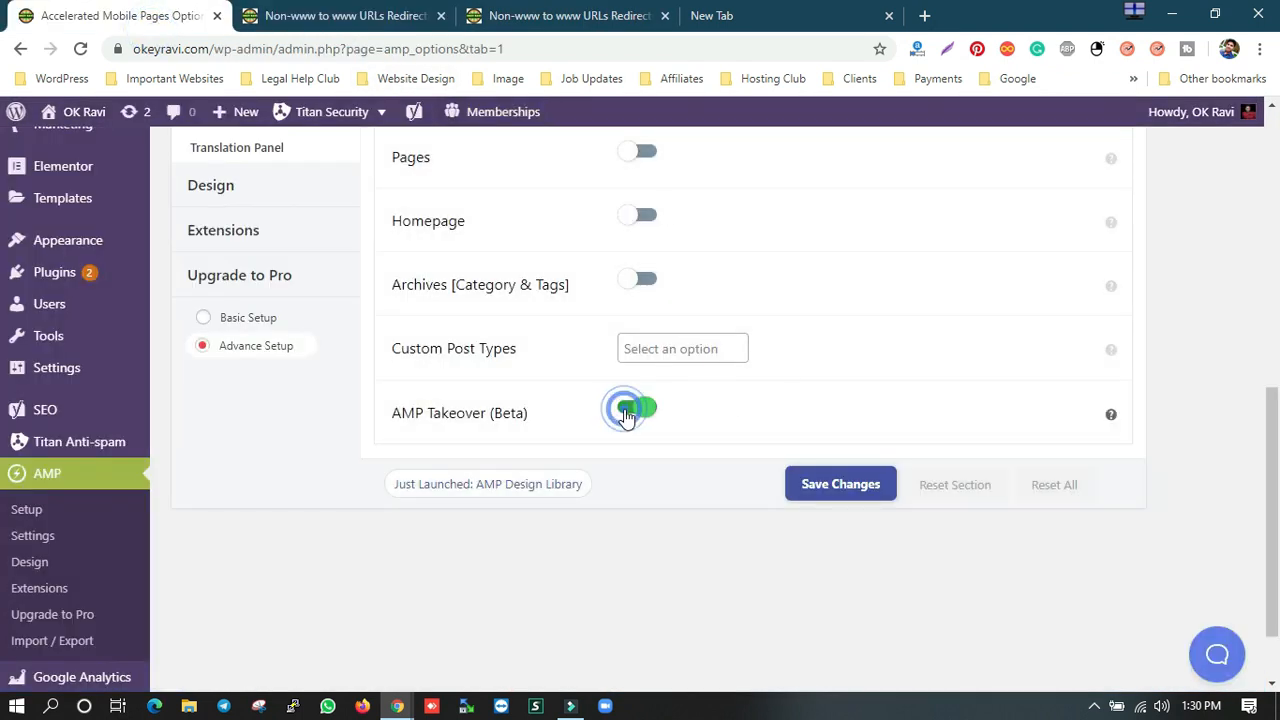
pyautogui.click(835, 484)
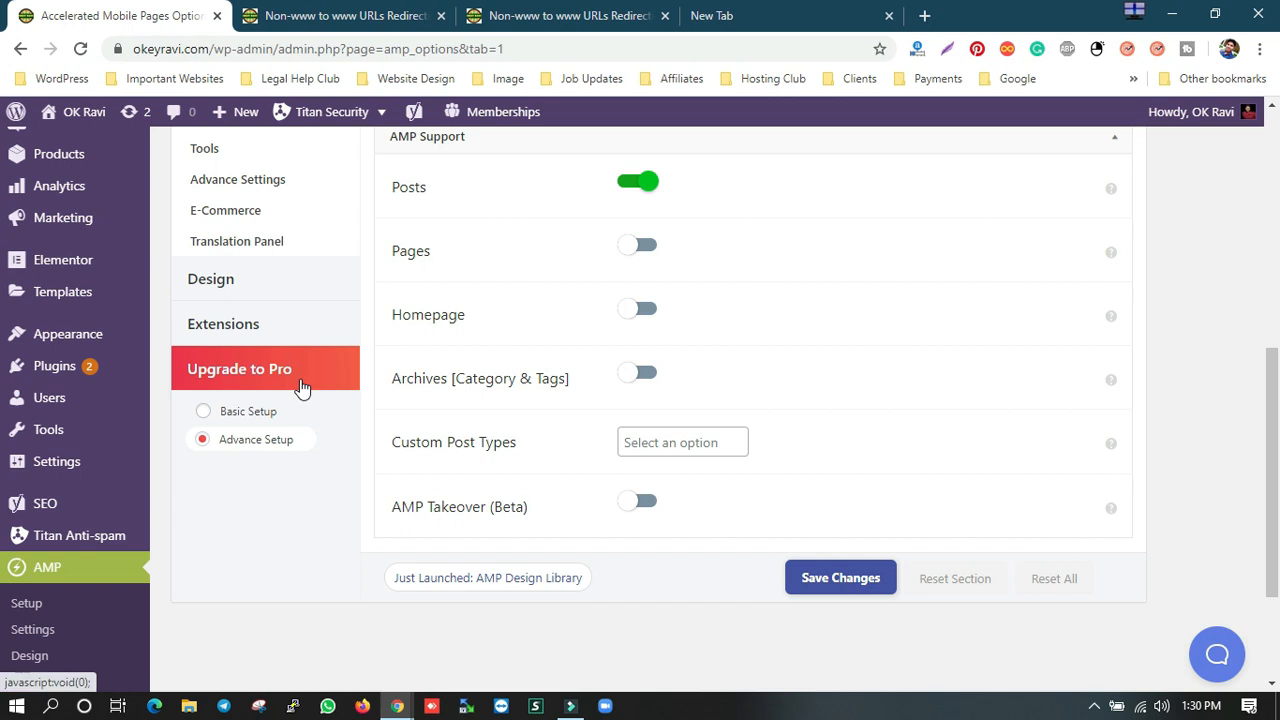
# Step: Open the Advertisement settings of the AMP plugin
pyautogui.scroll(5, 300, 386)
pyautogui.scroll(2, 320, 361)
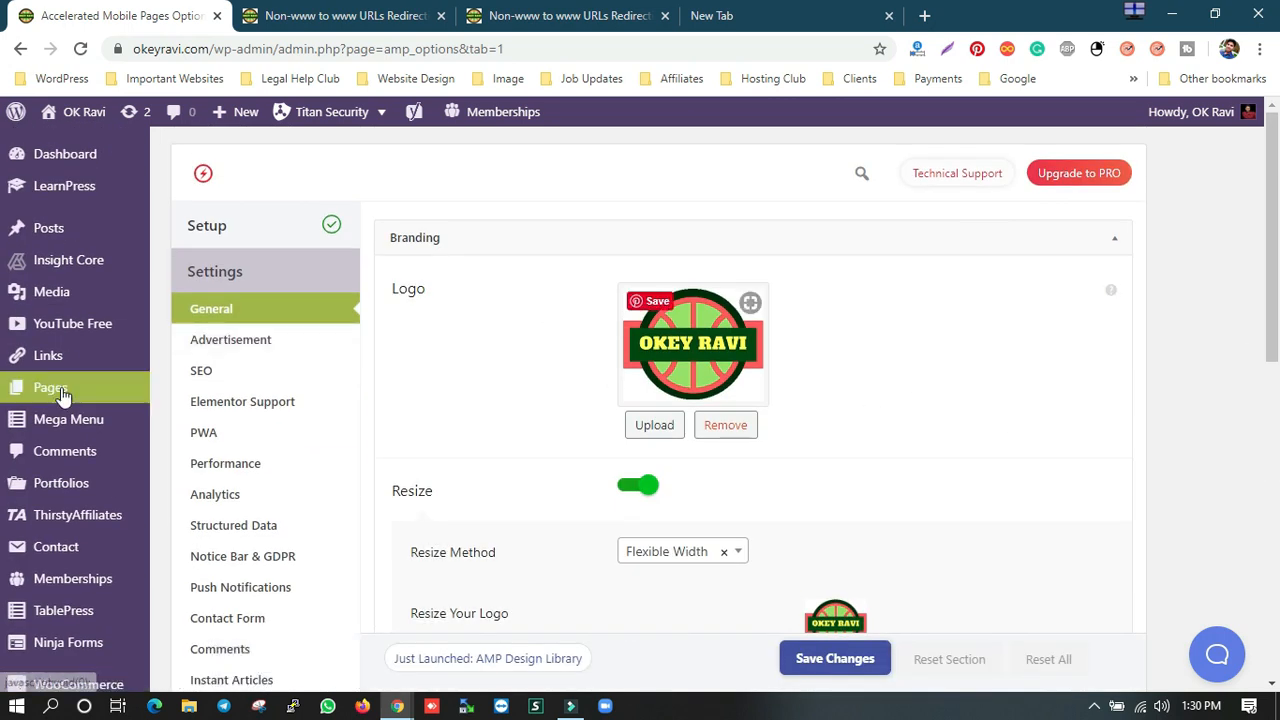
pyautogui.click(240, 342)
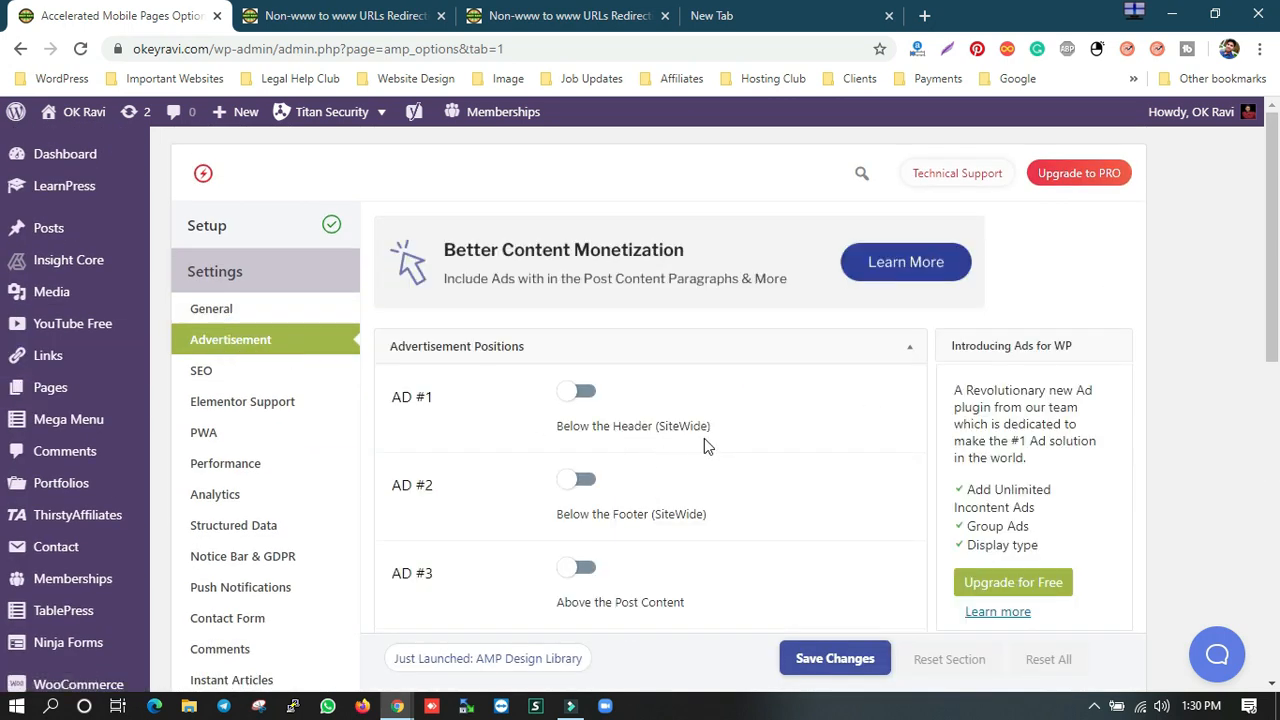
# Step: Look through the six advertisement positions, preview the options of AD #1 by enabling and disabling it, and check the AMP post for comparison
pyautogui.scroll(-4, 680, 445)
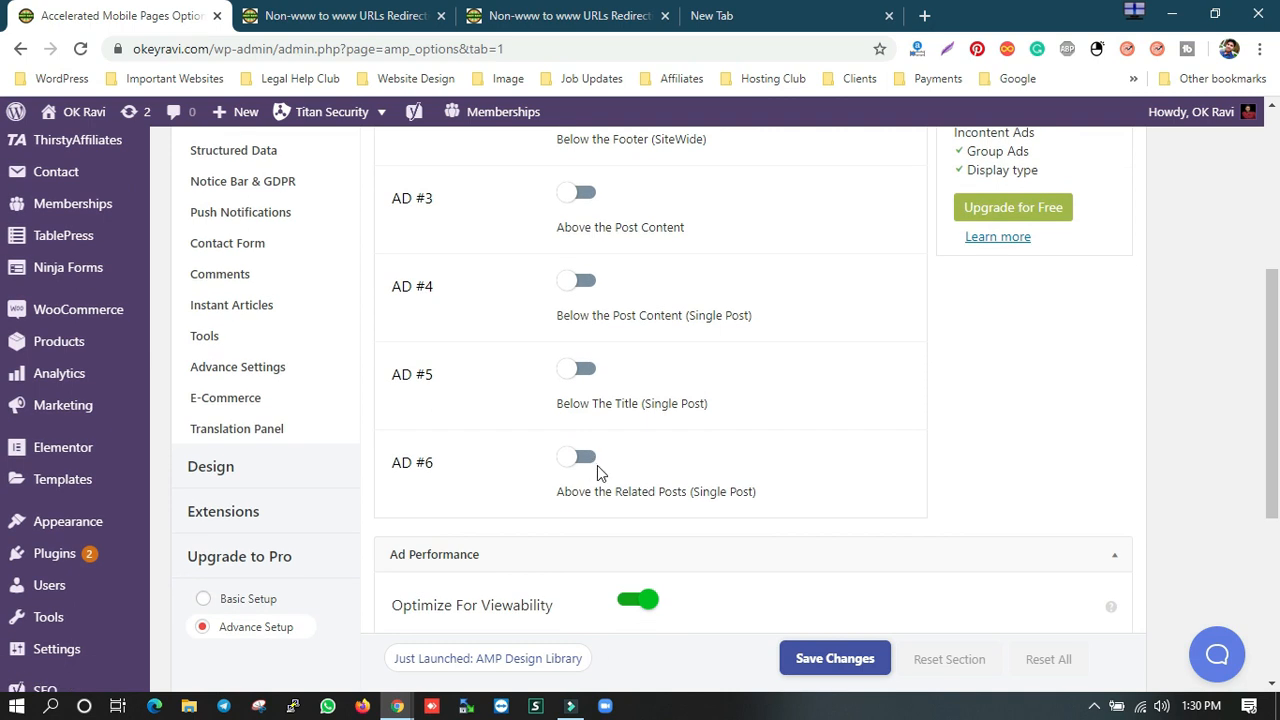
pyautogui.scroll(4, 597, 465)
pyautogui.click(588, 316)
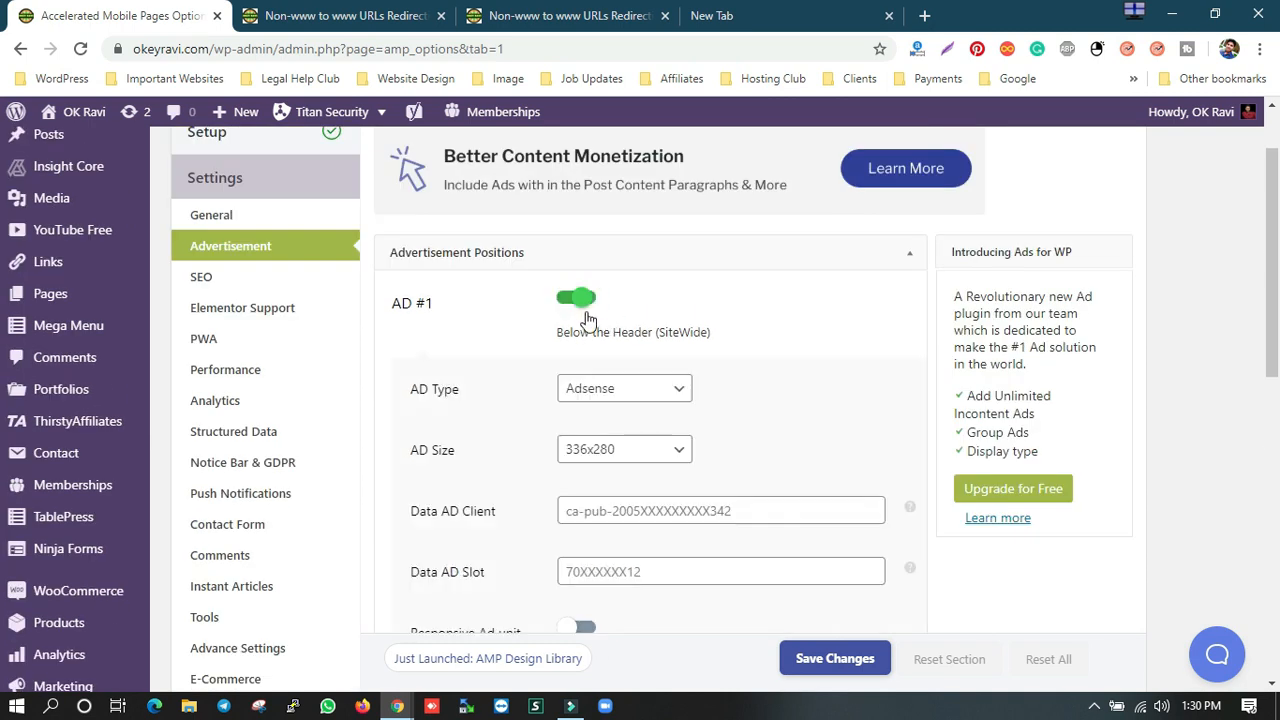
pyautogui.click(587, 315)
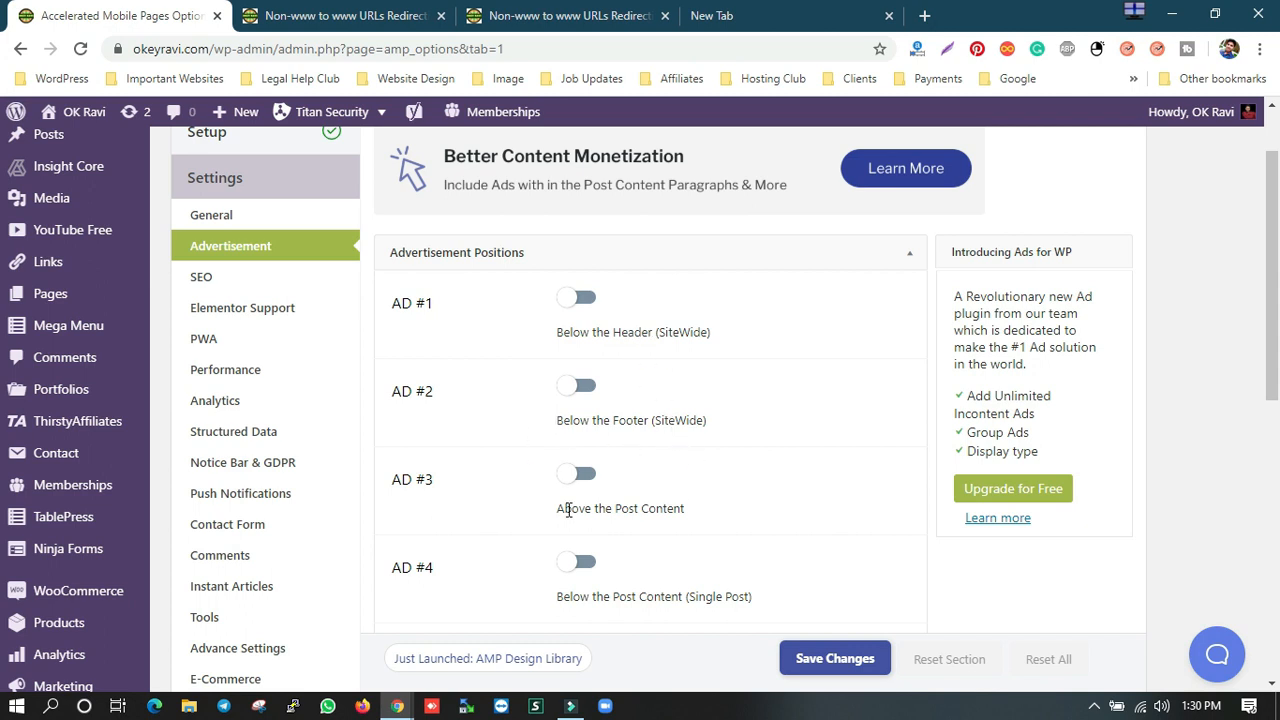
pyautogui.scroll(-3, 720, 525)
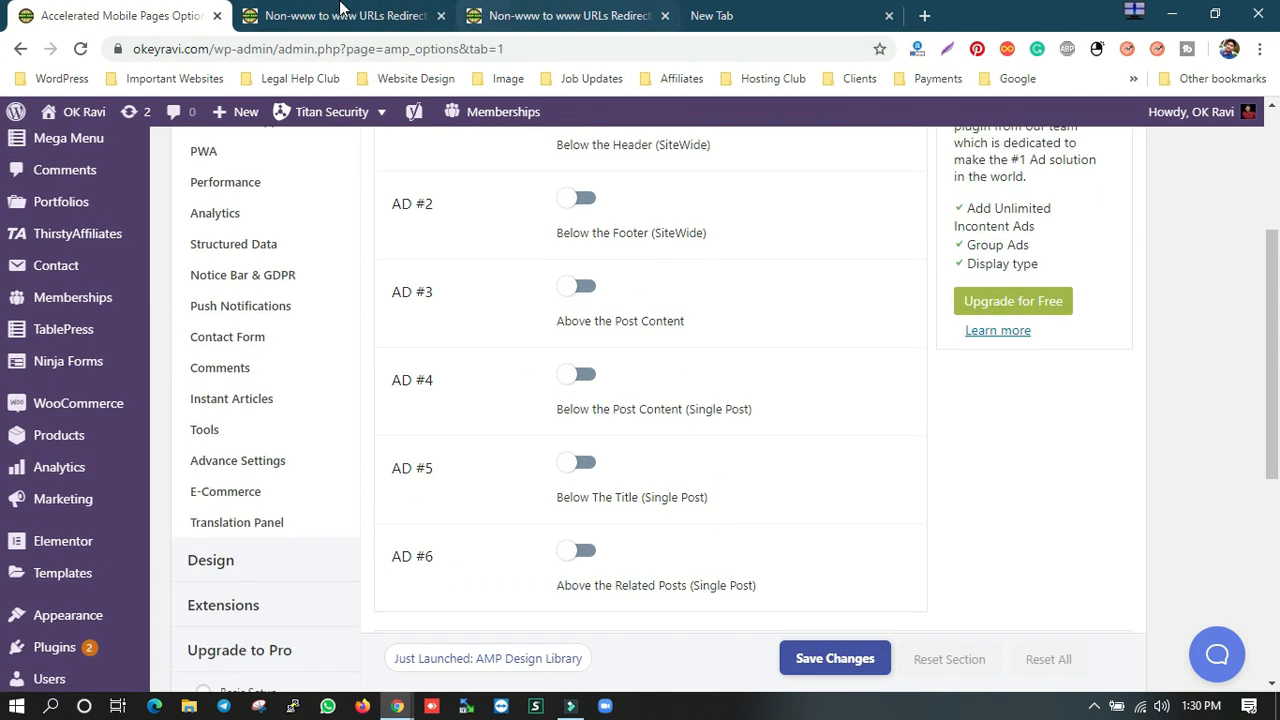
pyautogui.click(340, 18)
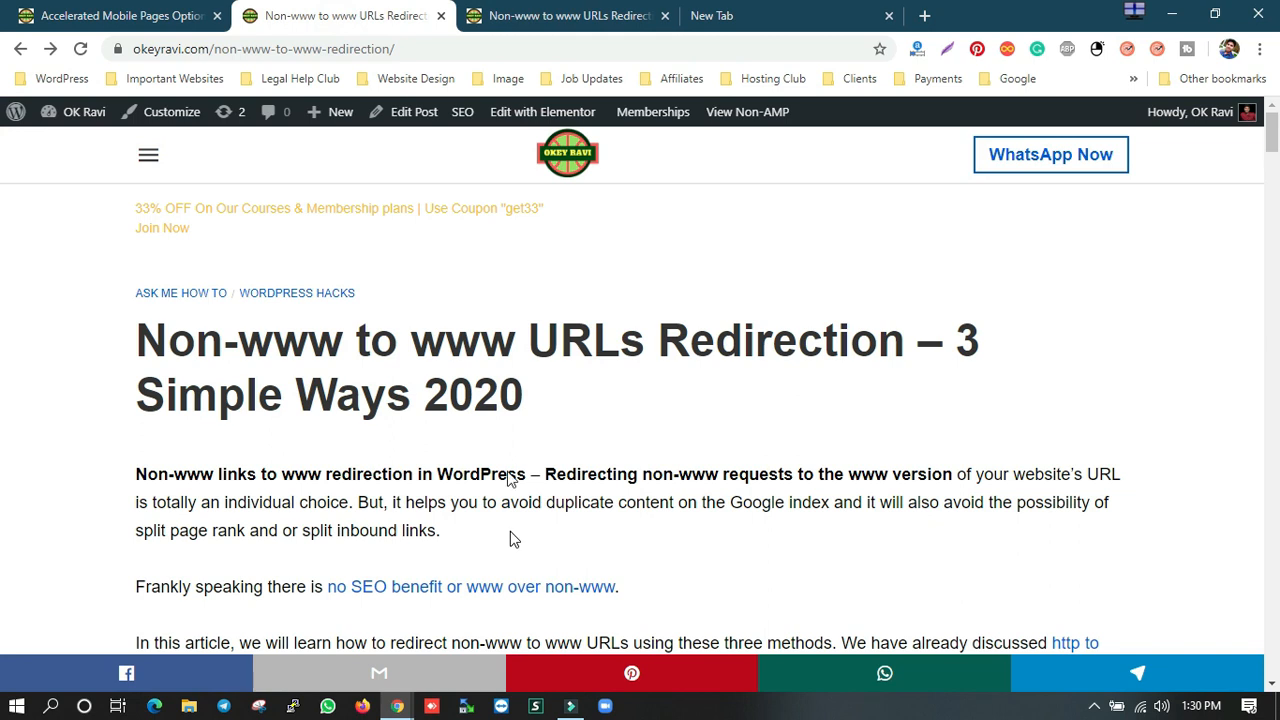
pyautogui.click(110, 14)
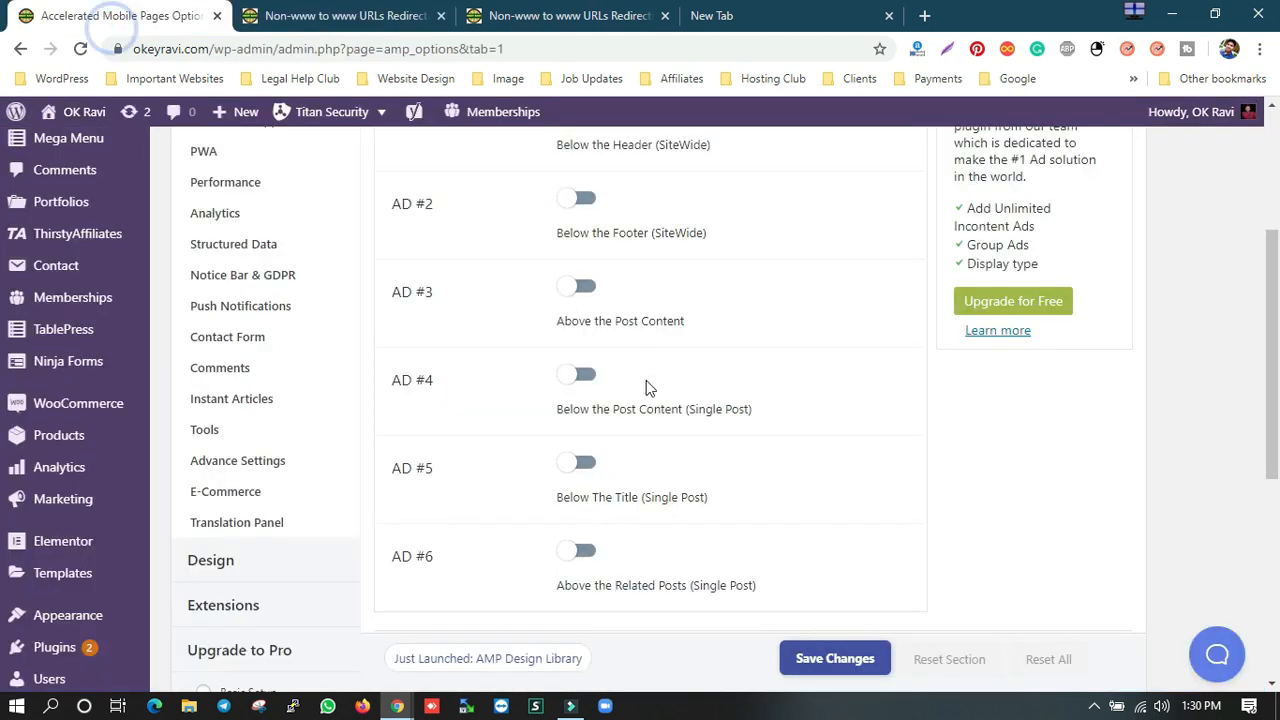
# Step: Enable AD #2 below the footer, examine its ad type, size, client and slot fields, and disable it again
pyautogui.click(583, 201)
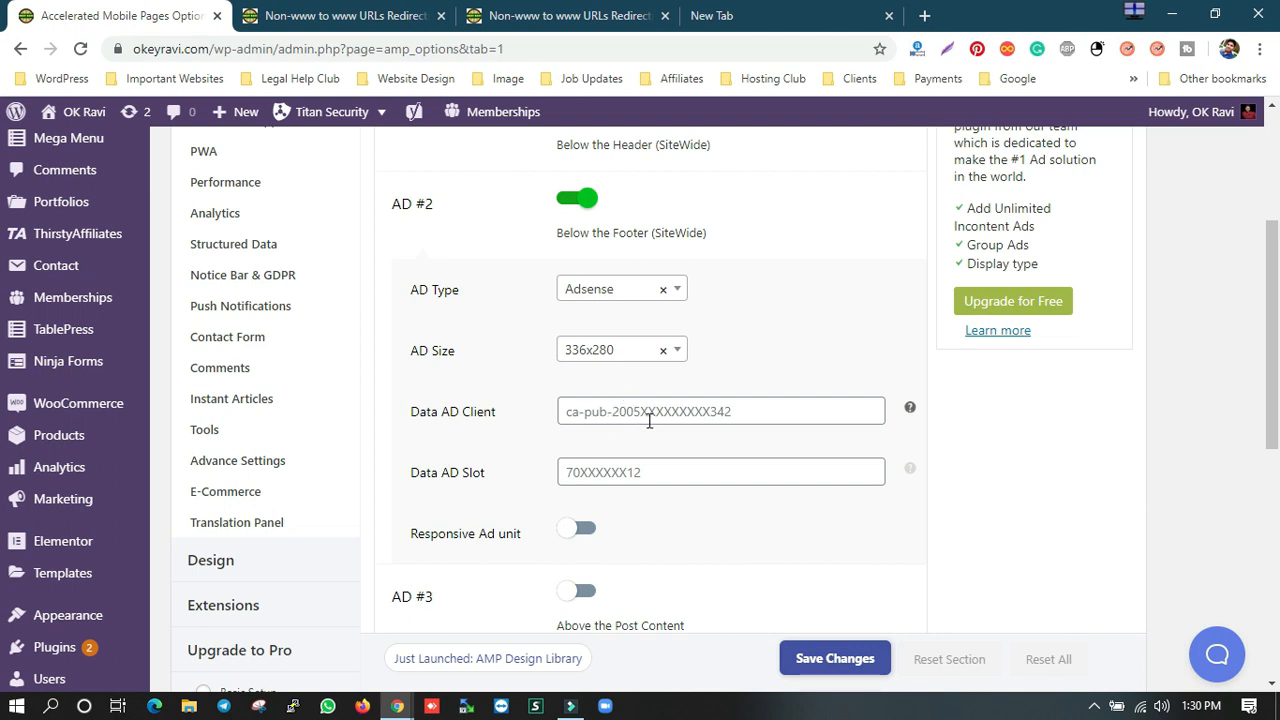
pyautogui.click(779, 416)
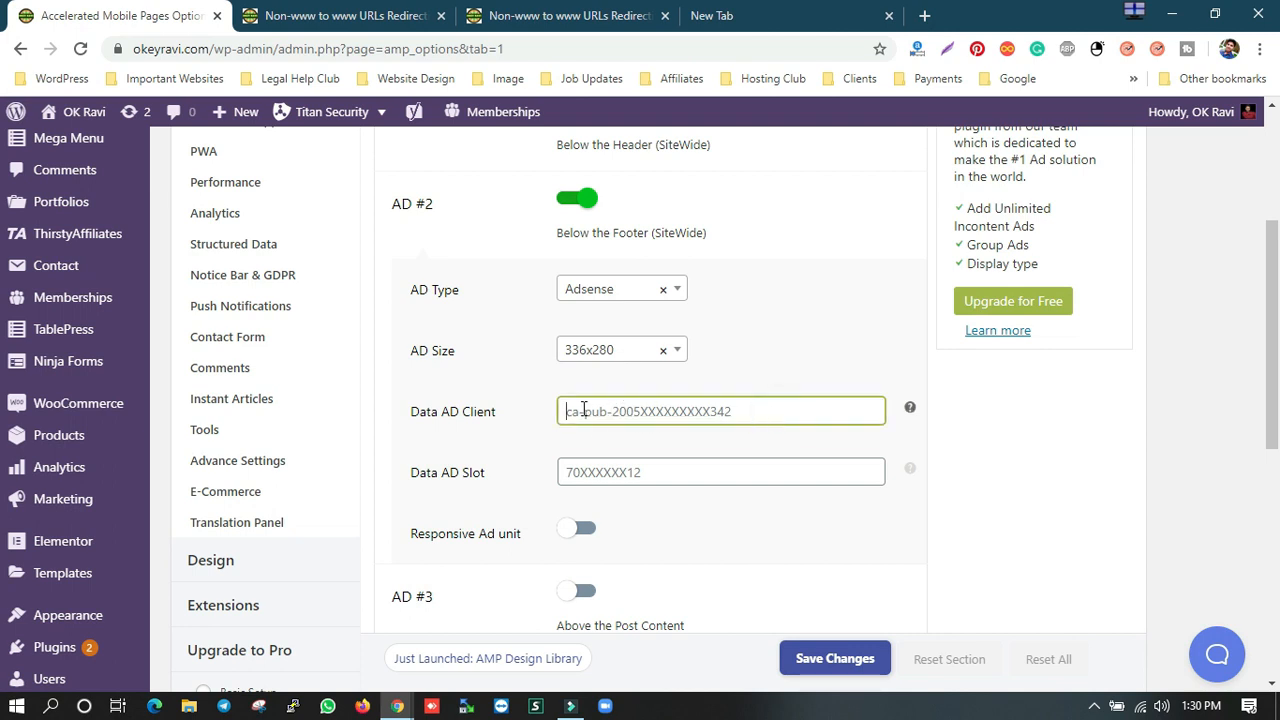
pyautogui.click(681, 471)
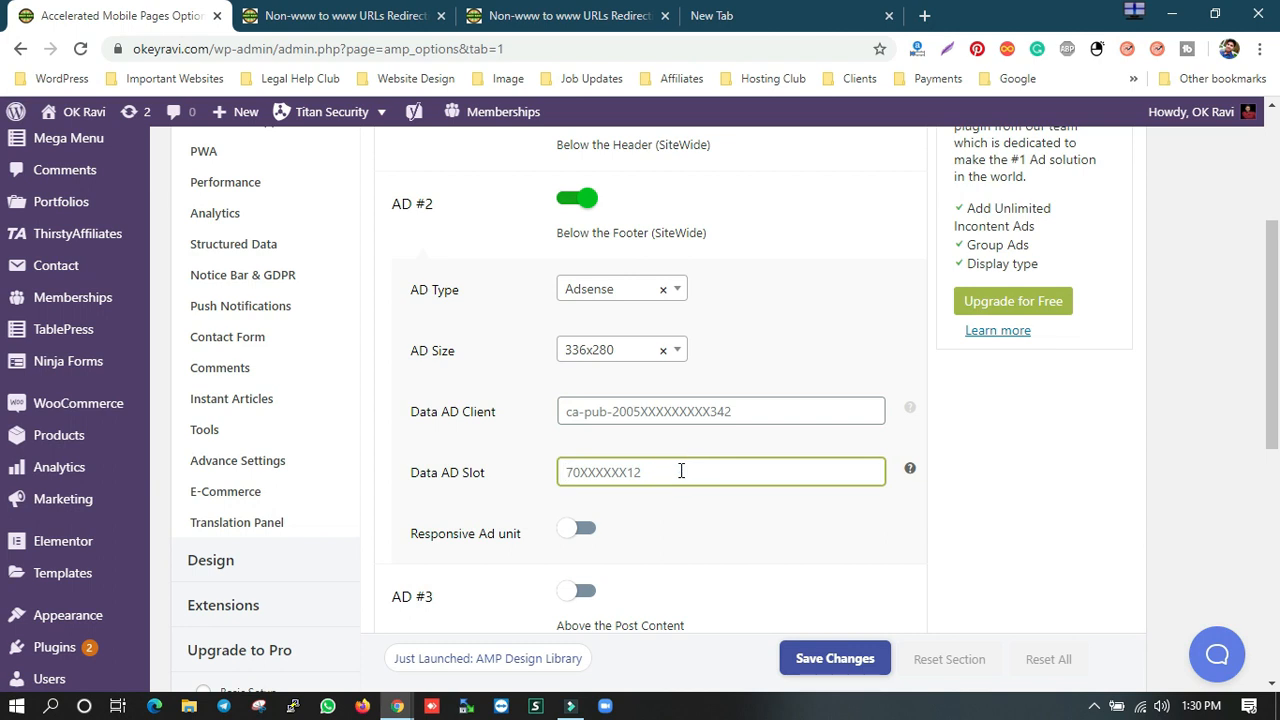
pyautogui.click(596, 349)
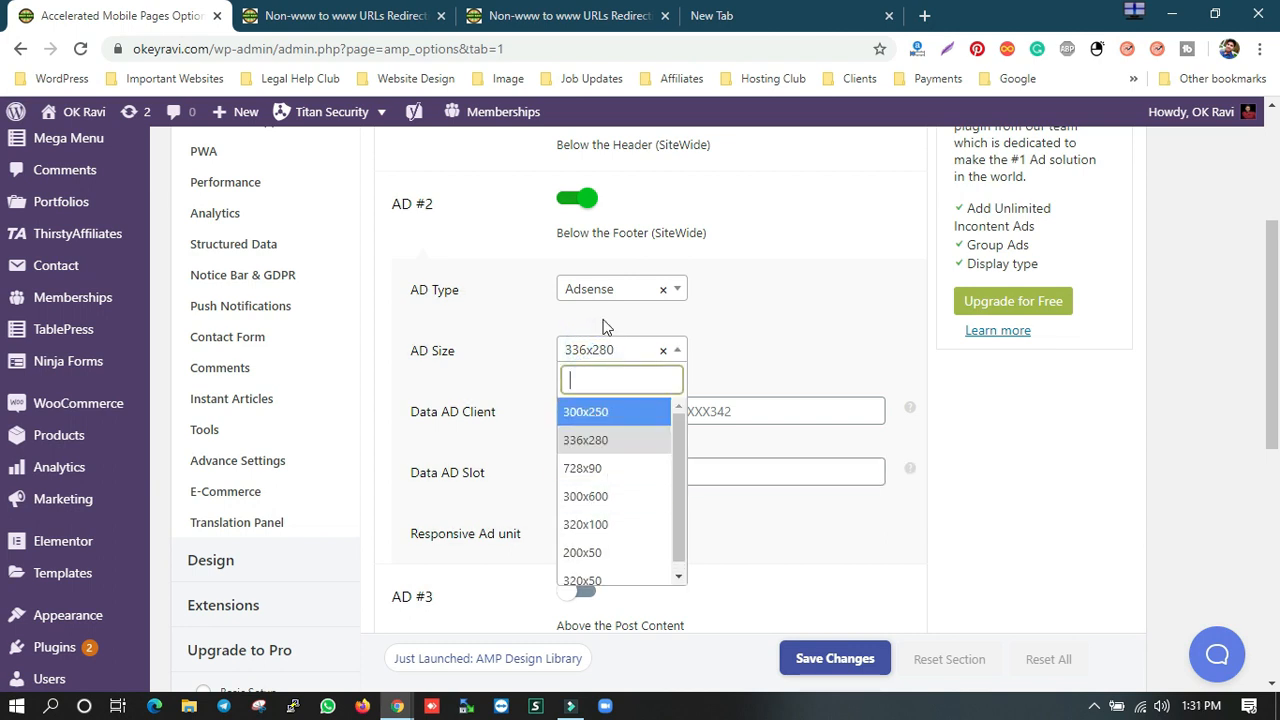
pyautogui.click(604, 292)
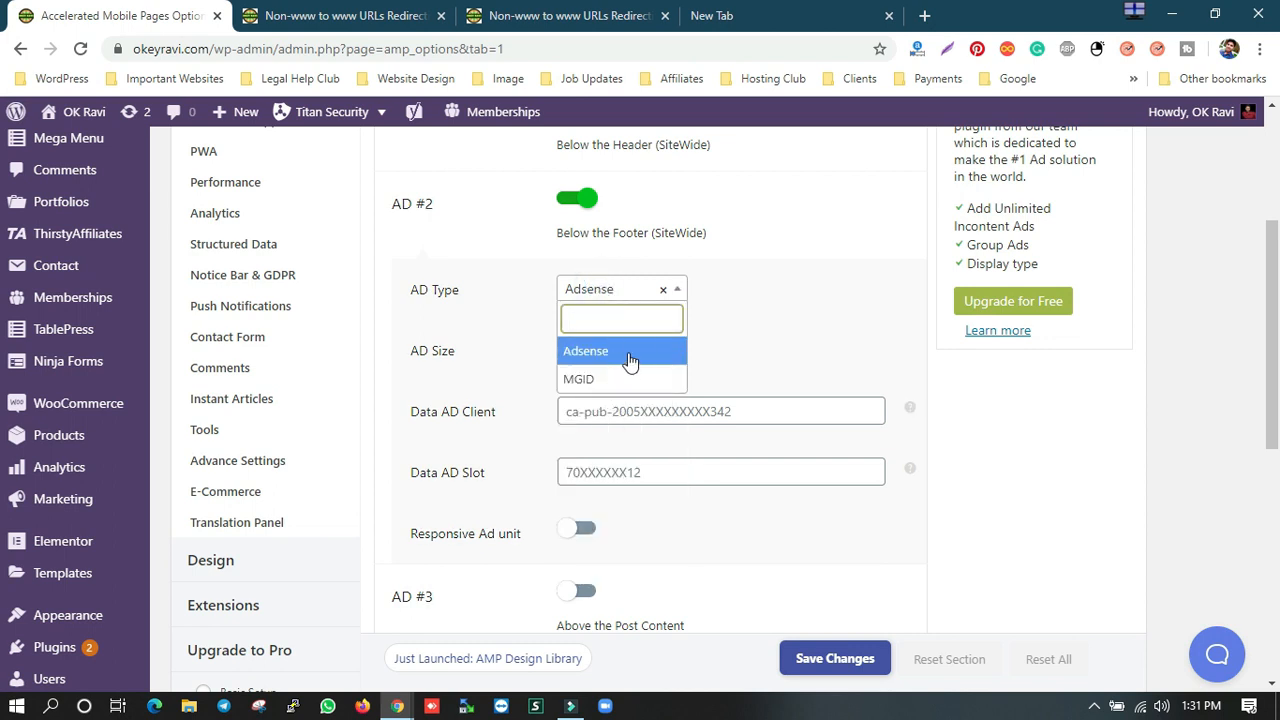
pyautogui.click(828, 349)
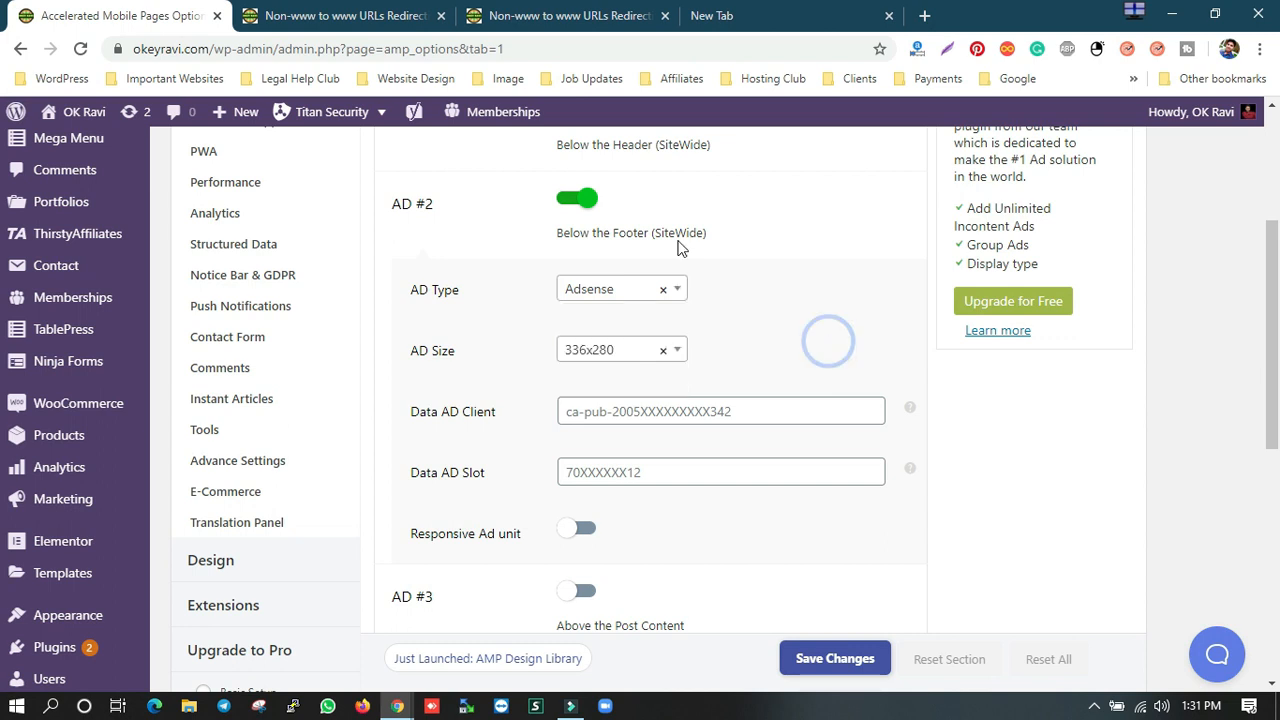
pyautogui.click(575, 208)
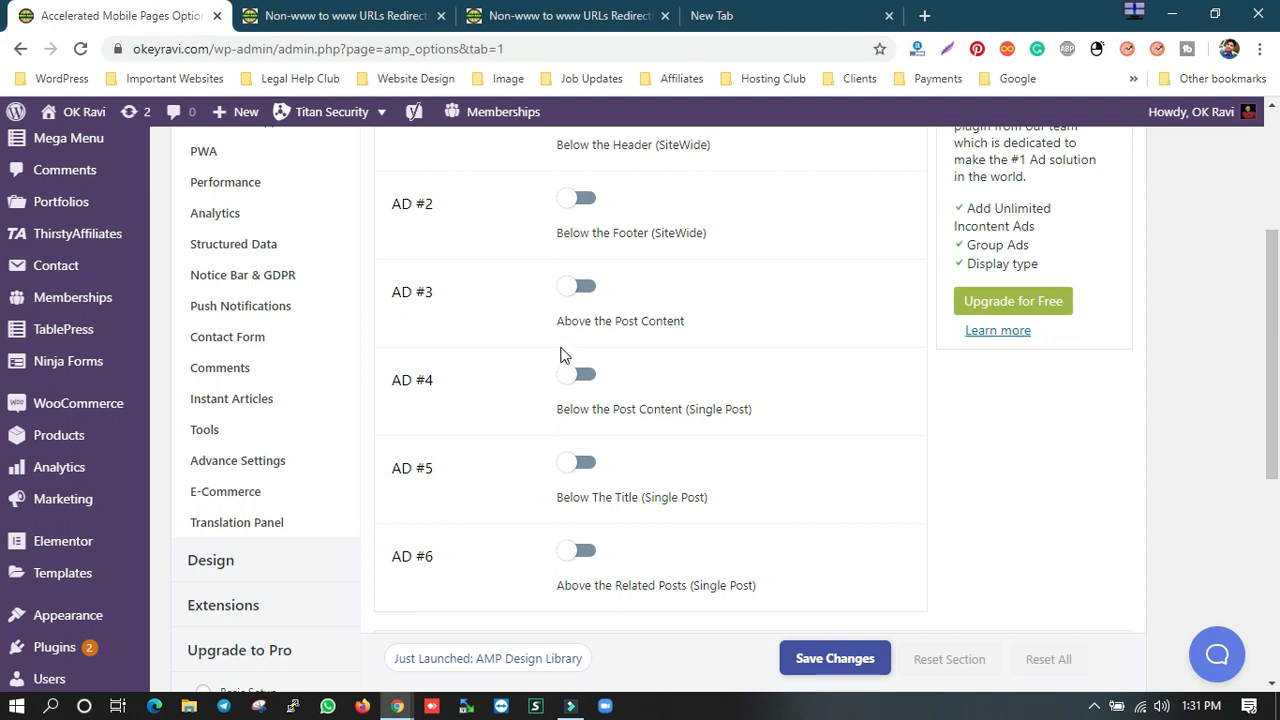
# Step: Enable the Sponsorship Label in the advertisement's General section, inspect its label text field, and disable it again
pyautogui.scroll(-2, 560, 355)
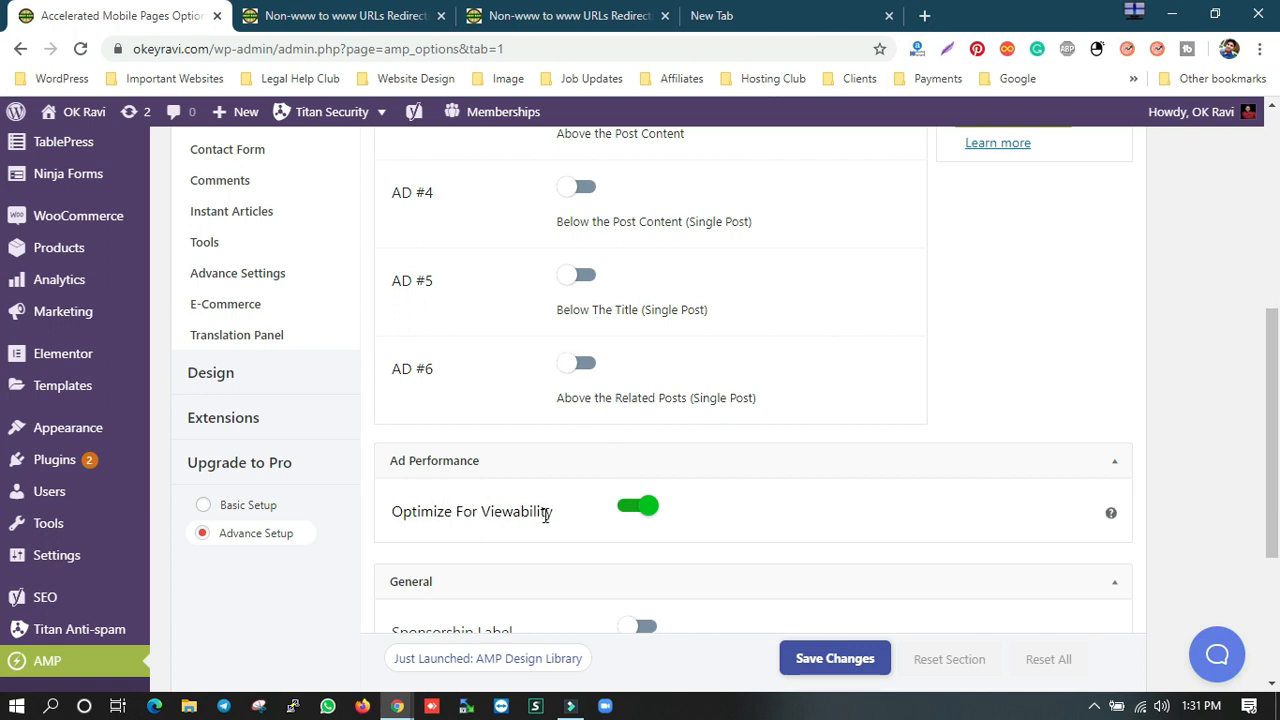
pyautogui.scroll(-2, 572, 514)
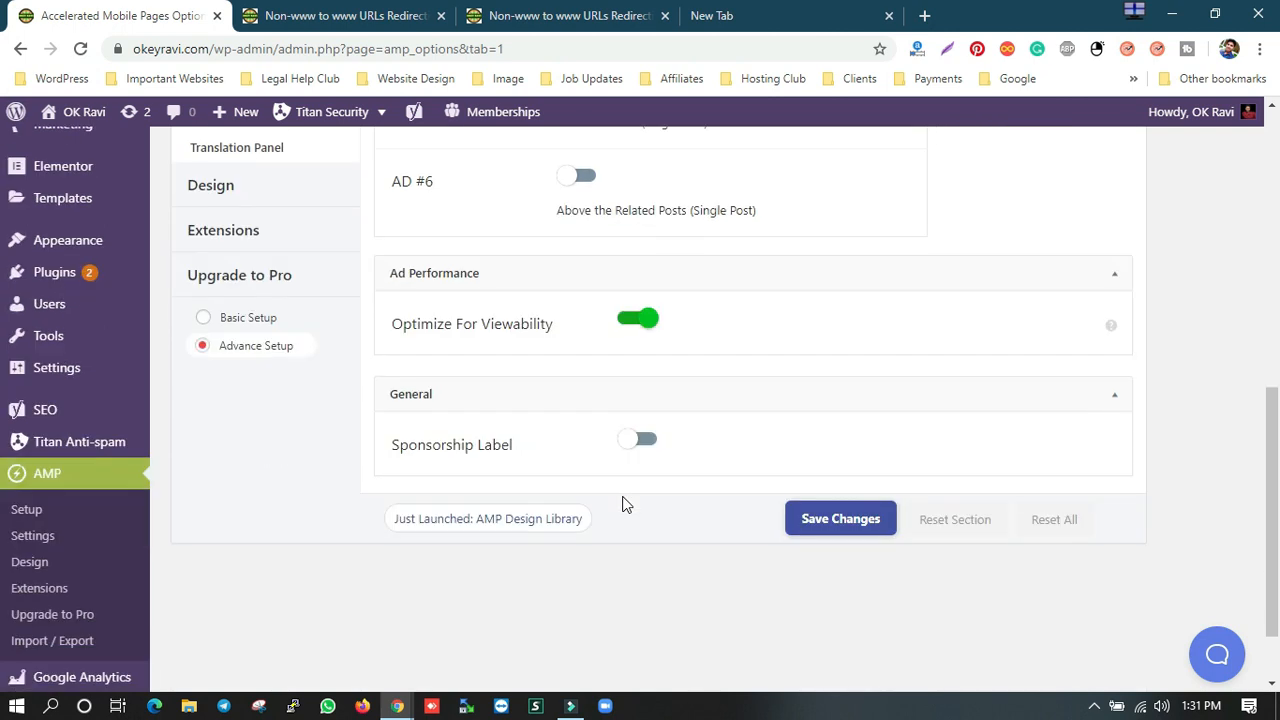
pyautogui.click(650, 440)
pyautogui.click(703, 508)
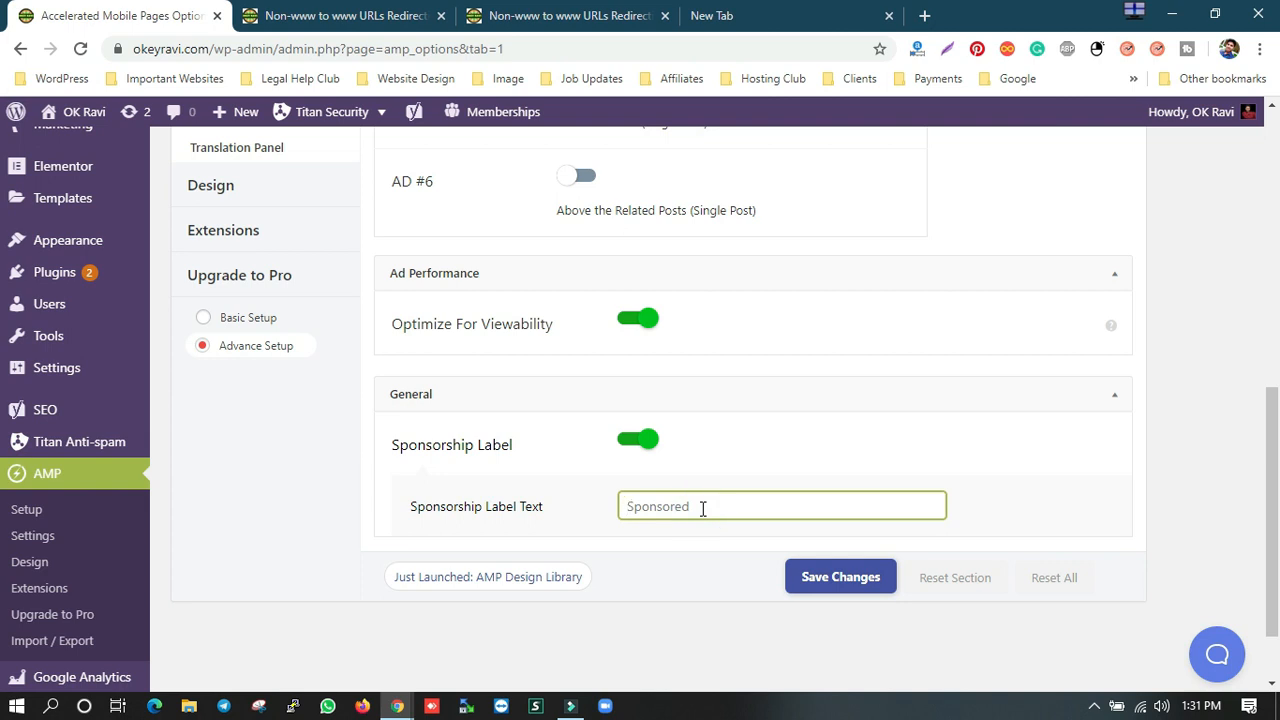
pyautogui.click(625, 440)
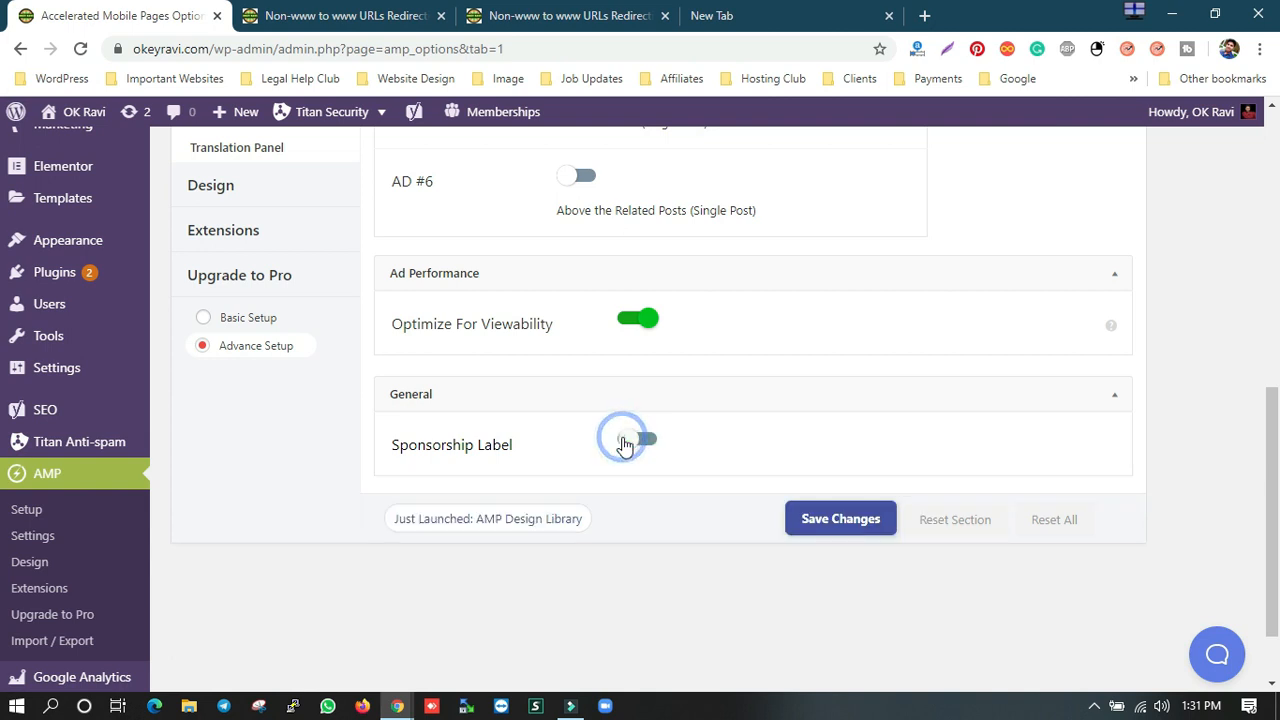
# Step: Turn off Optimize For Viewability under Ad Performance and save the changes
pyautogui.click(627, 320)
pyautogui.scroll(10, 637, 395)
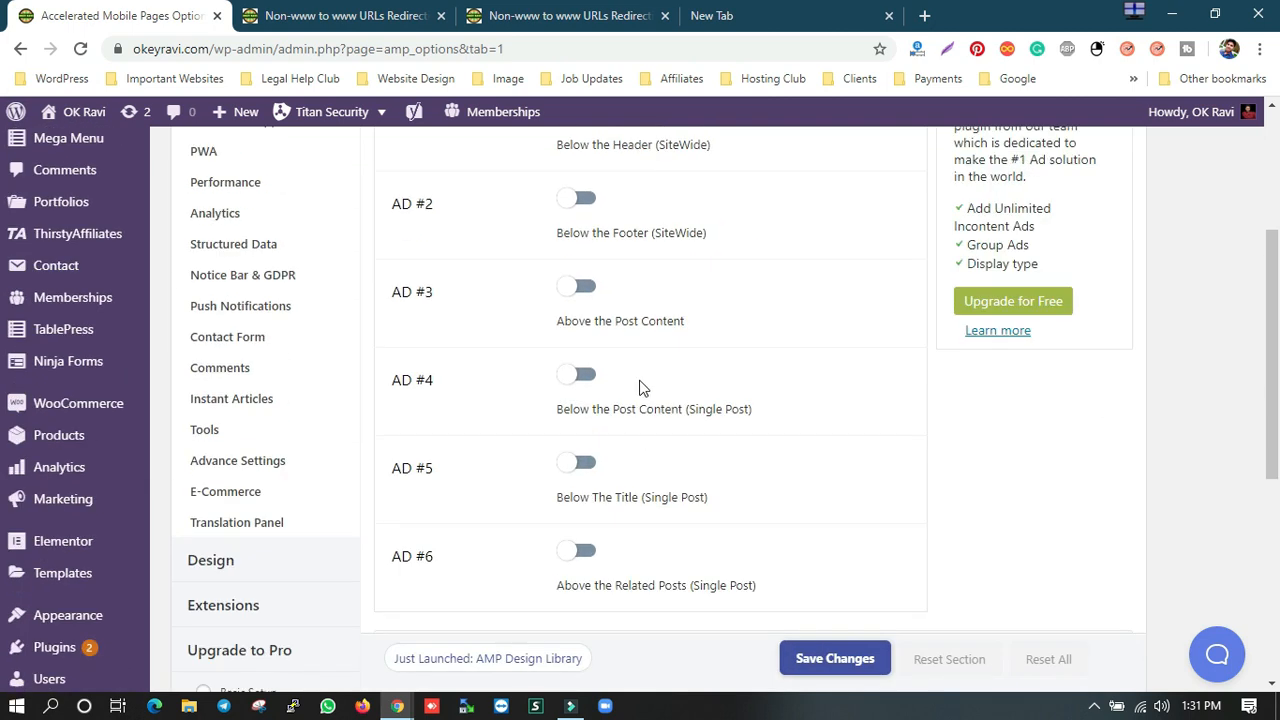
pyautogui.scroll(-7, 757, 523)
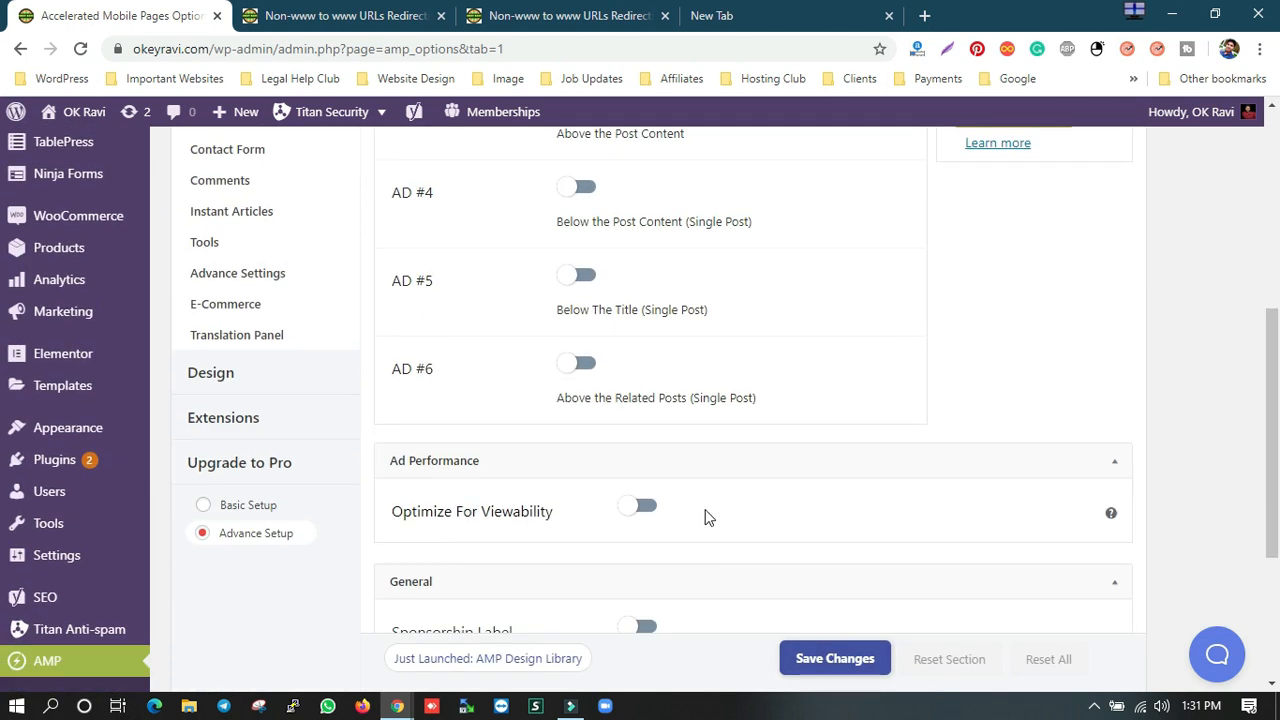
pyautogui.scroll(-1, 657, 479)
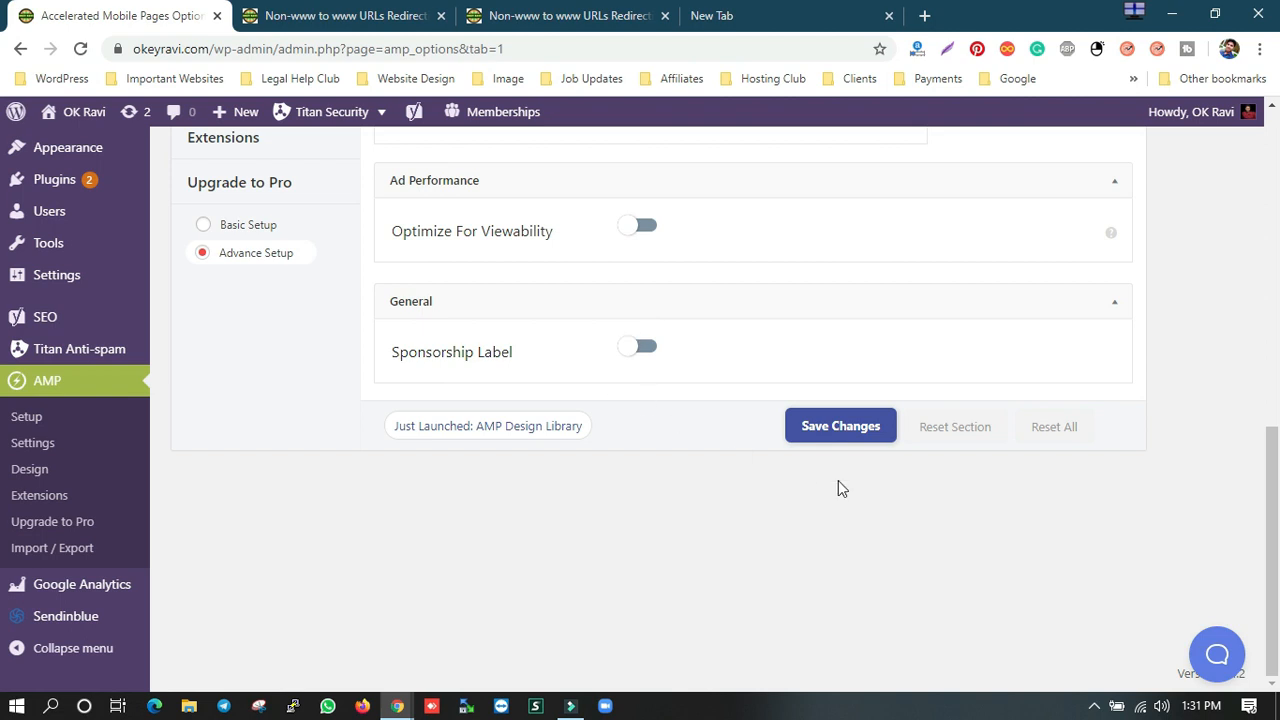
pyautogui.click(794, 429)
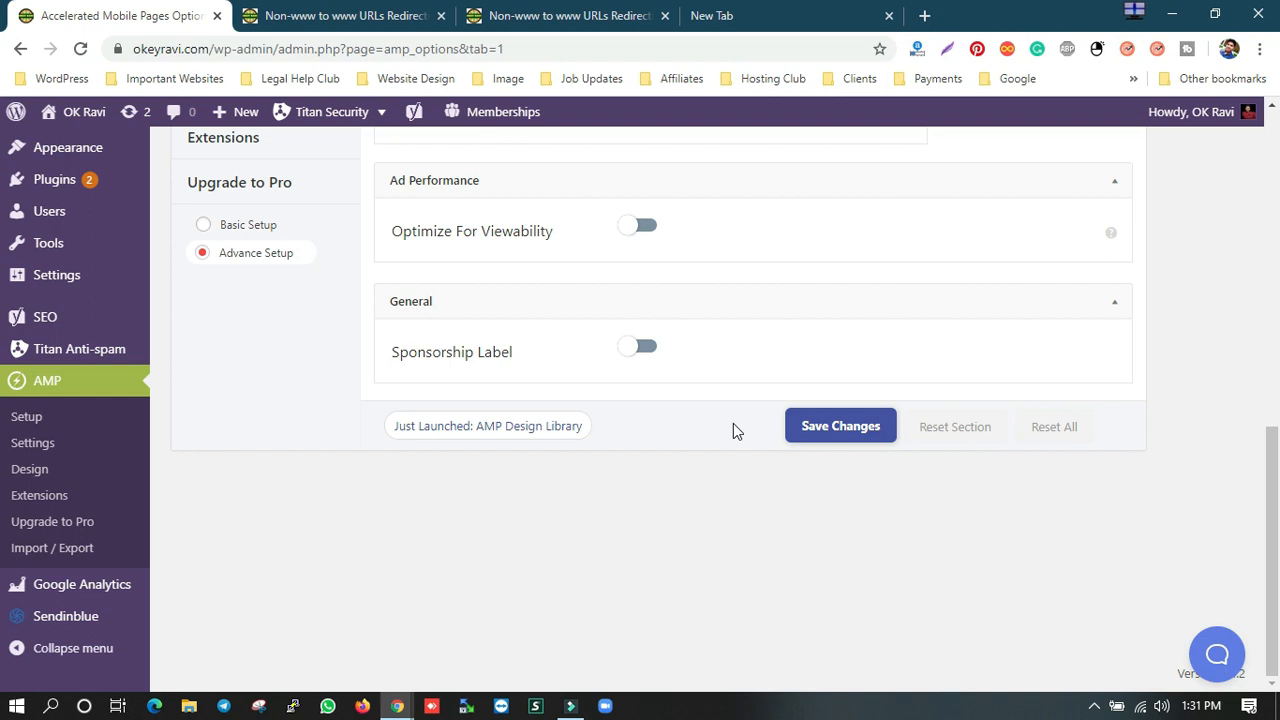
# Step: Recheck the AMP post, and open the Better Content Monetization information page from the Advertisement settings in a new tab
pyautogui.click(370, 15)
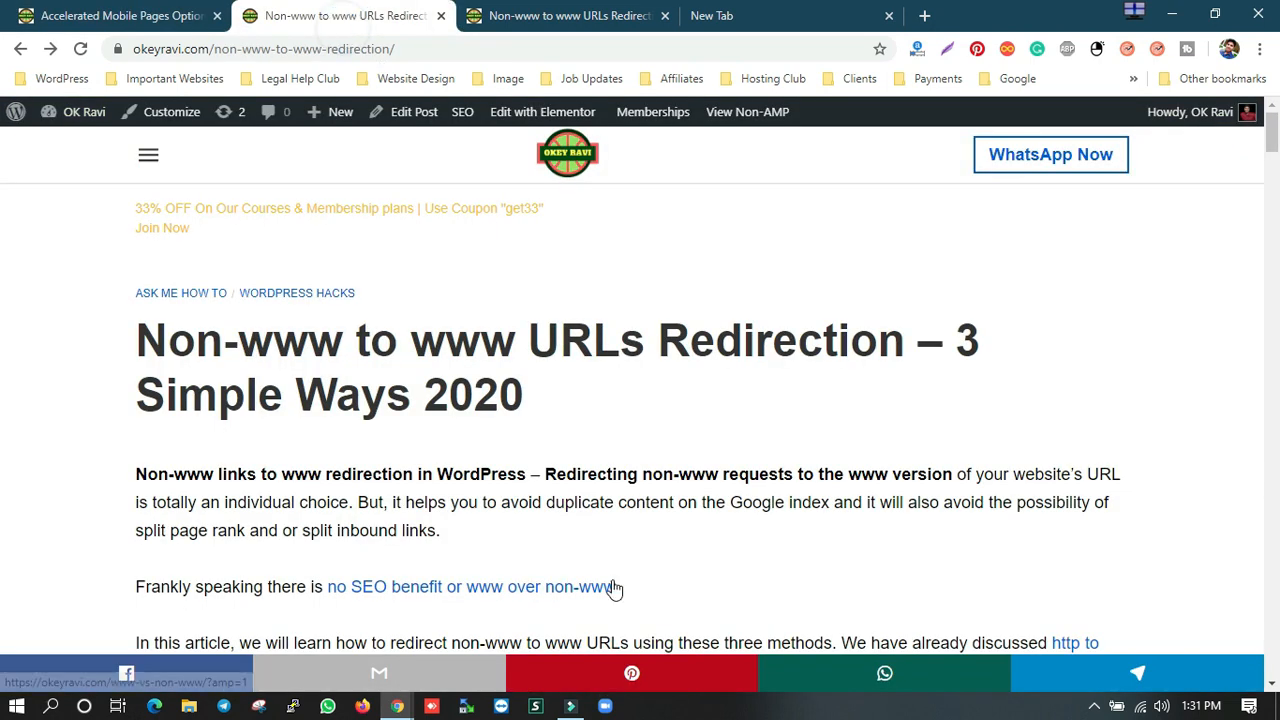
pyautogui.click(197, 12)
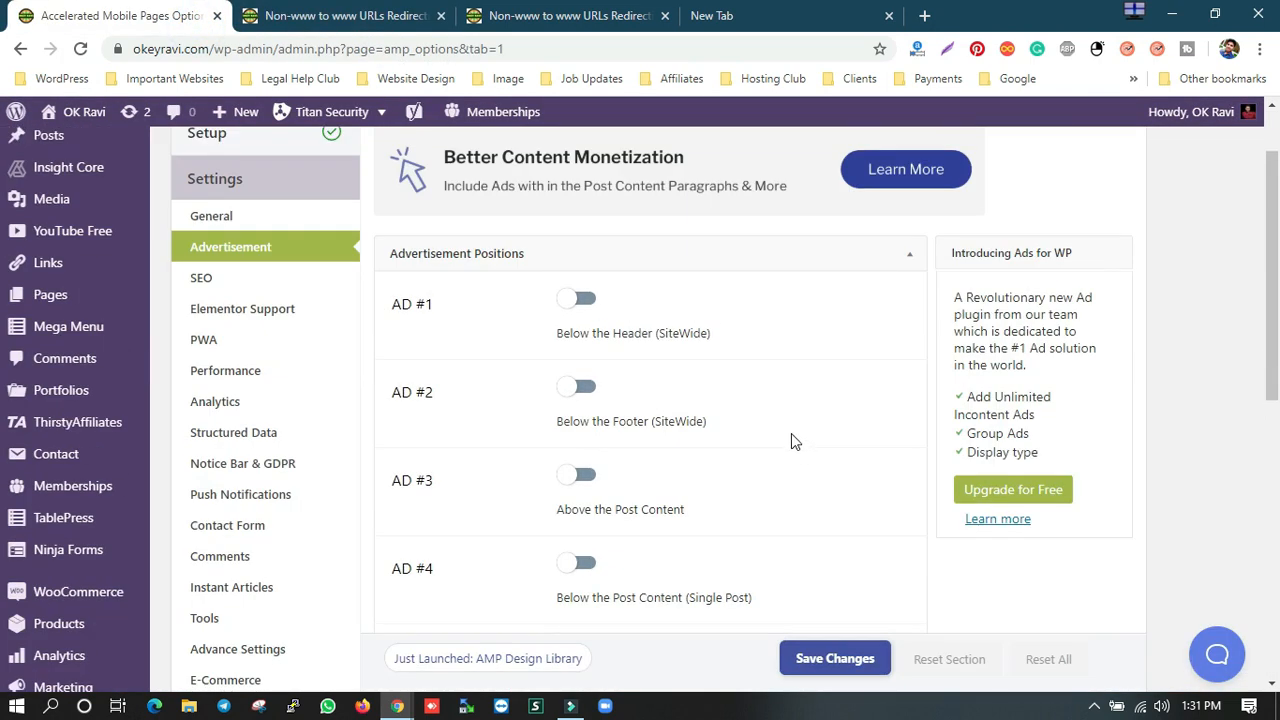
pyautogui.scroll(1, 789, 440)
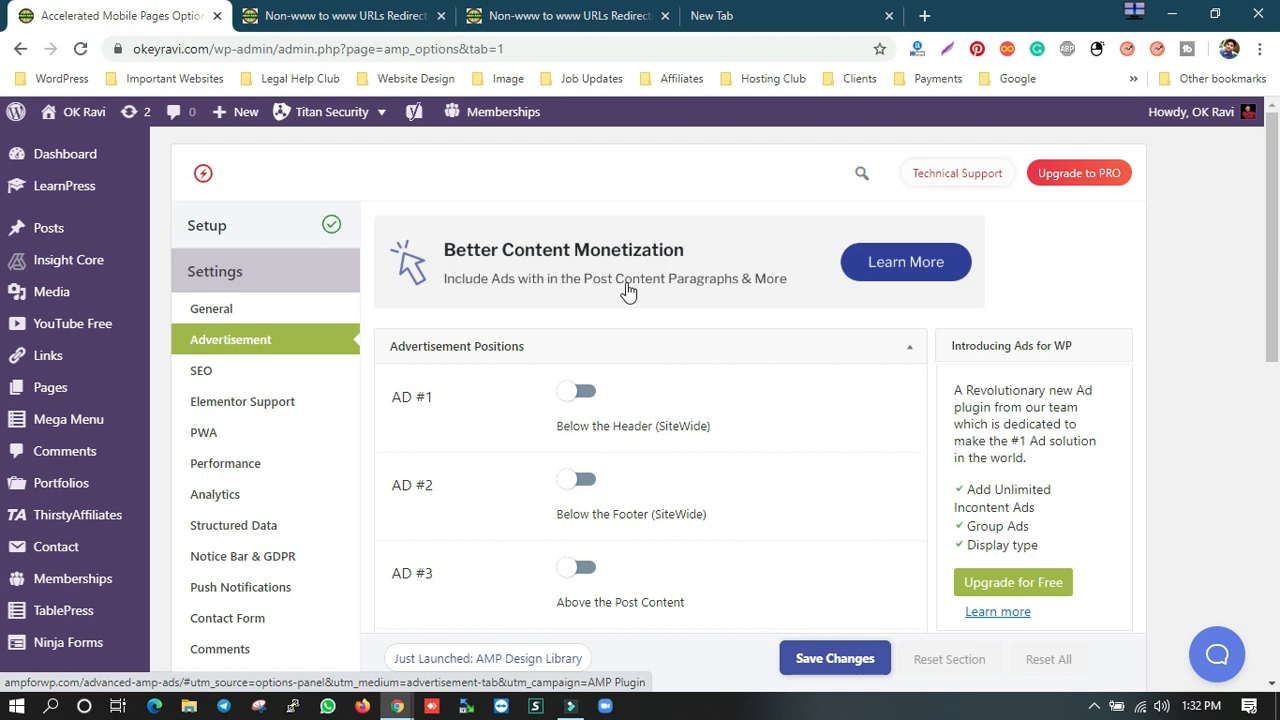
pyautogui.rightClick(917, 276)
pyautogui.click(943, 278)
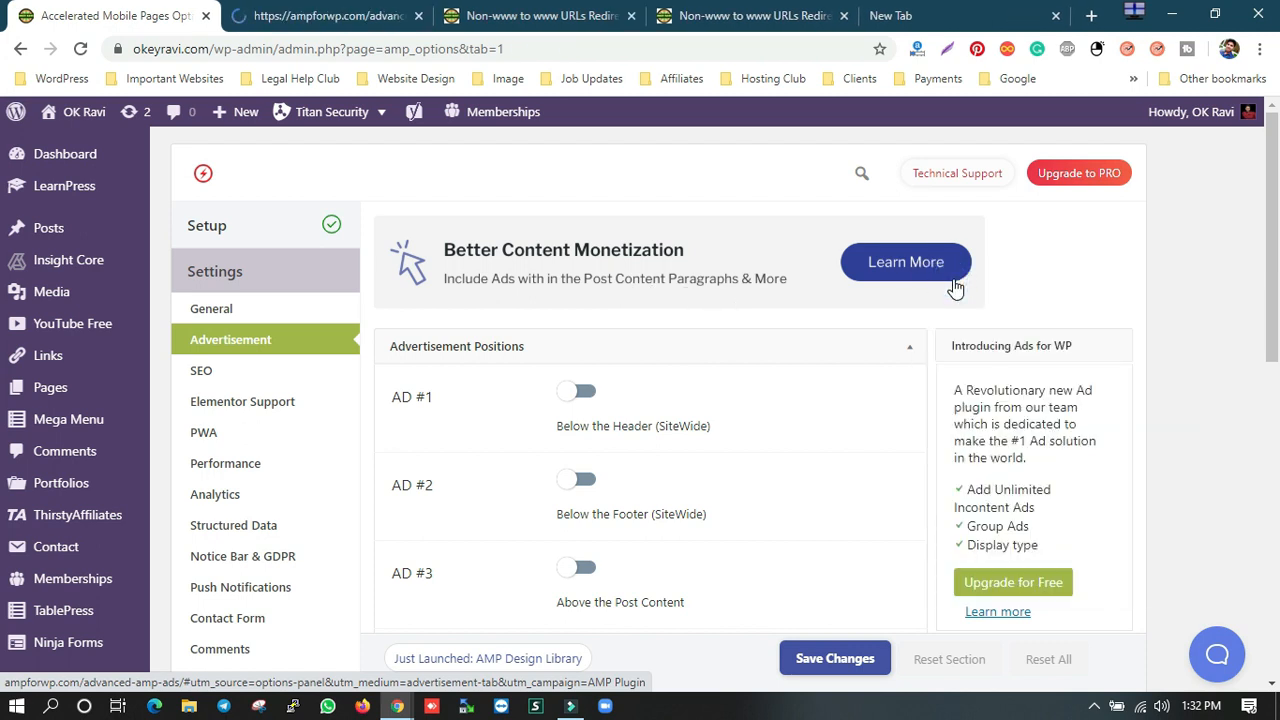
pyautogui.click(337, 18)
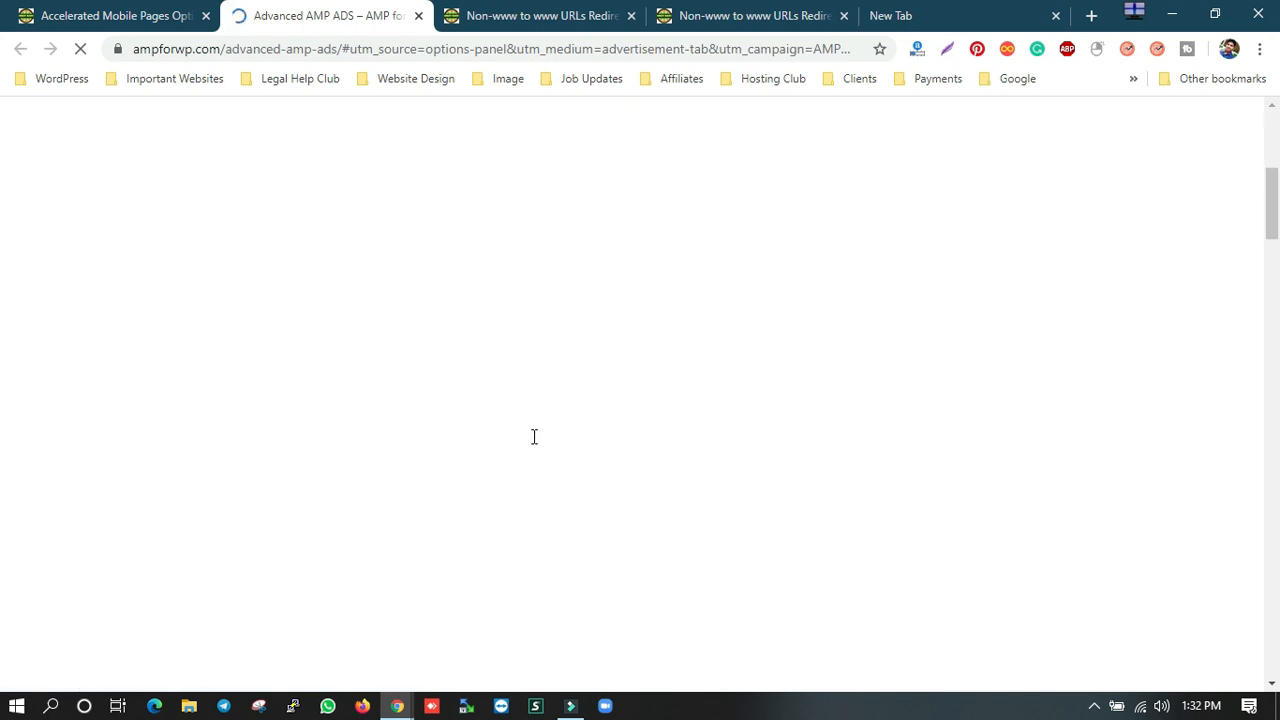
pyautogui.click(145, 18)
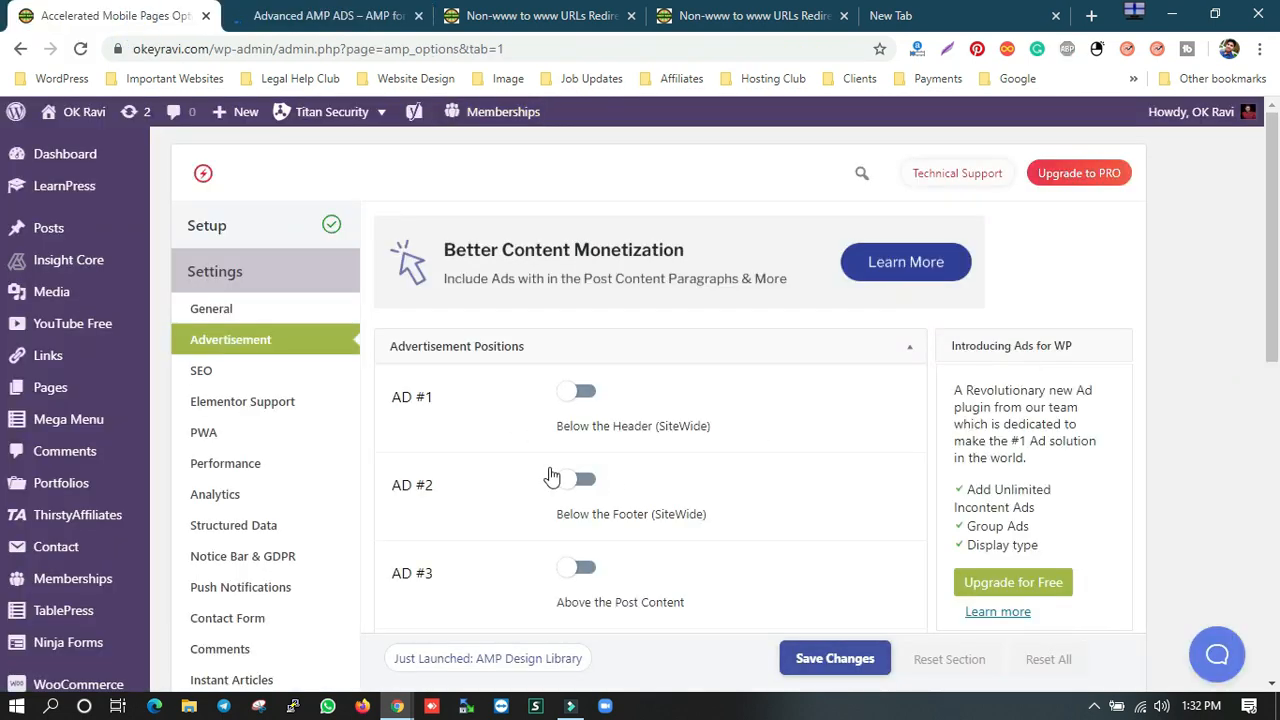
# Step: Open the plugin's SEO settings, and examine the price of the Advanced AMP ADS add-on on its product page
pyautogui.click(271, 371)
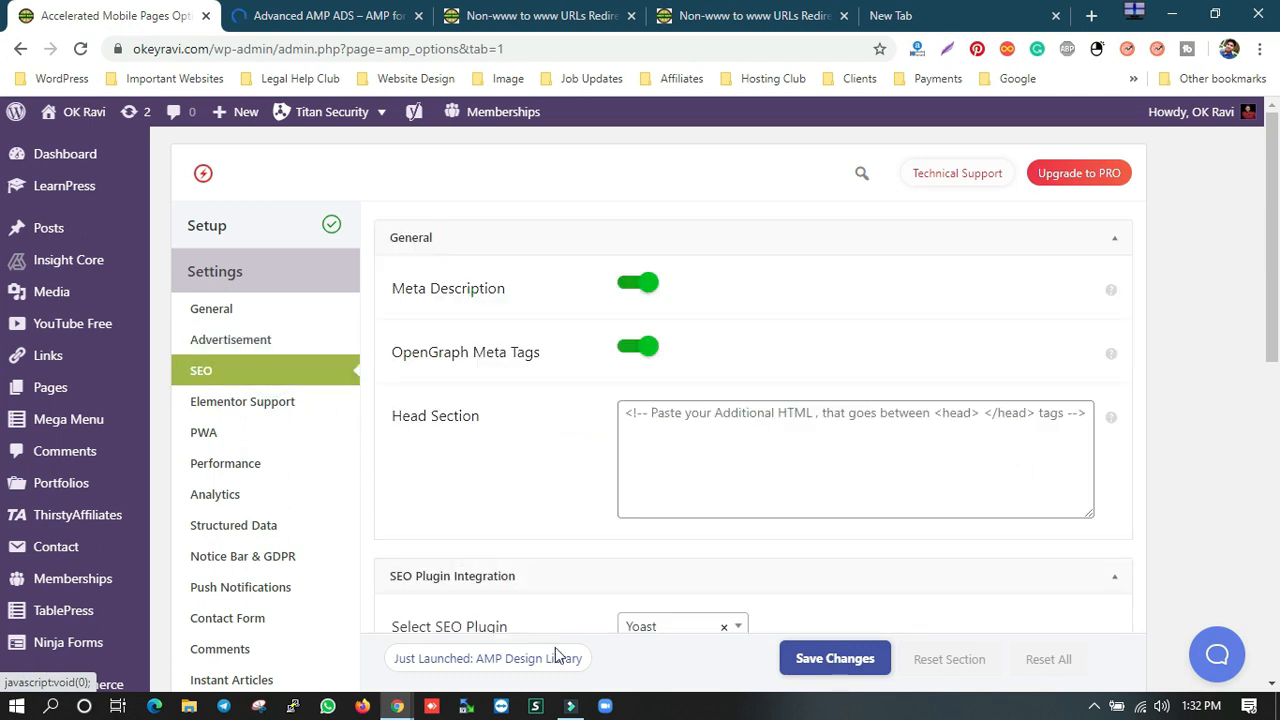
pyautogui.click(264, 10)
pyautogui.scroll(5, 724, 415)
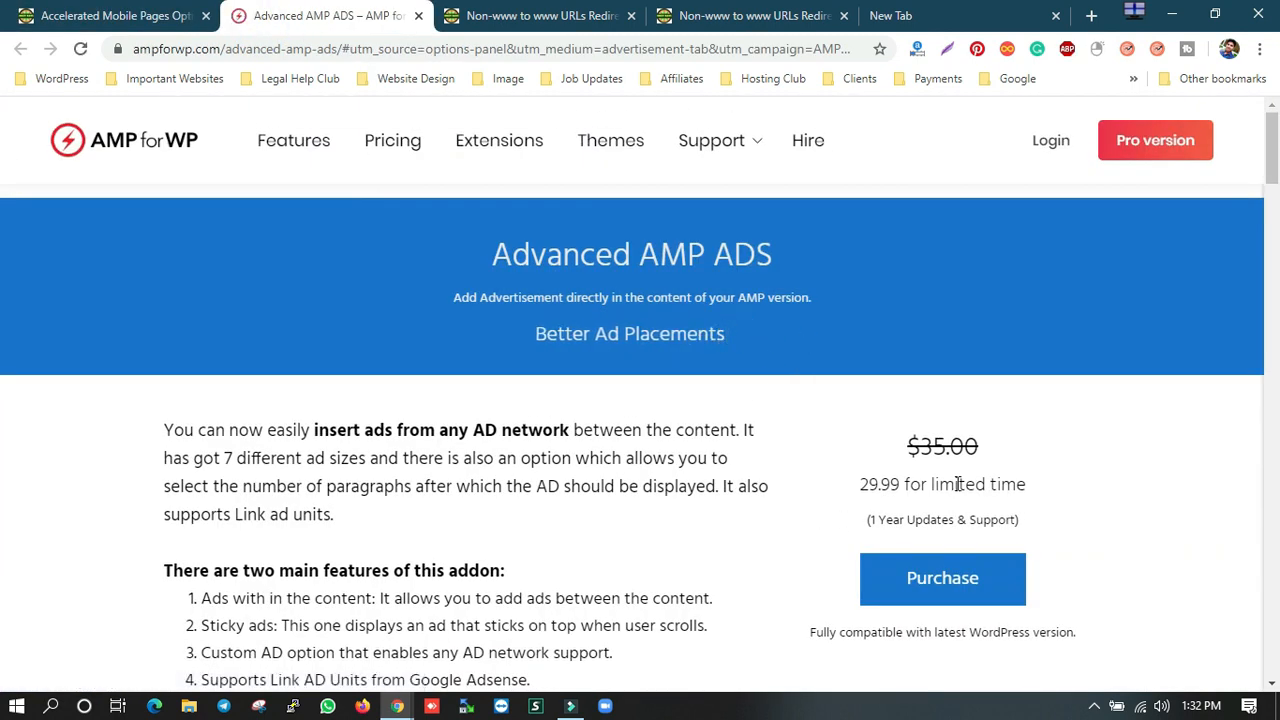
pyautogui.moveTo(855, 487); pyautogui.dragTo(911, 495)
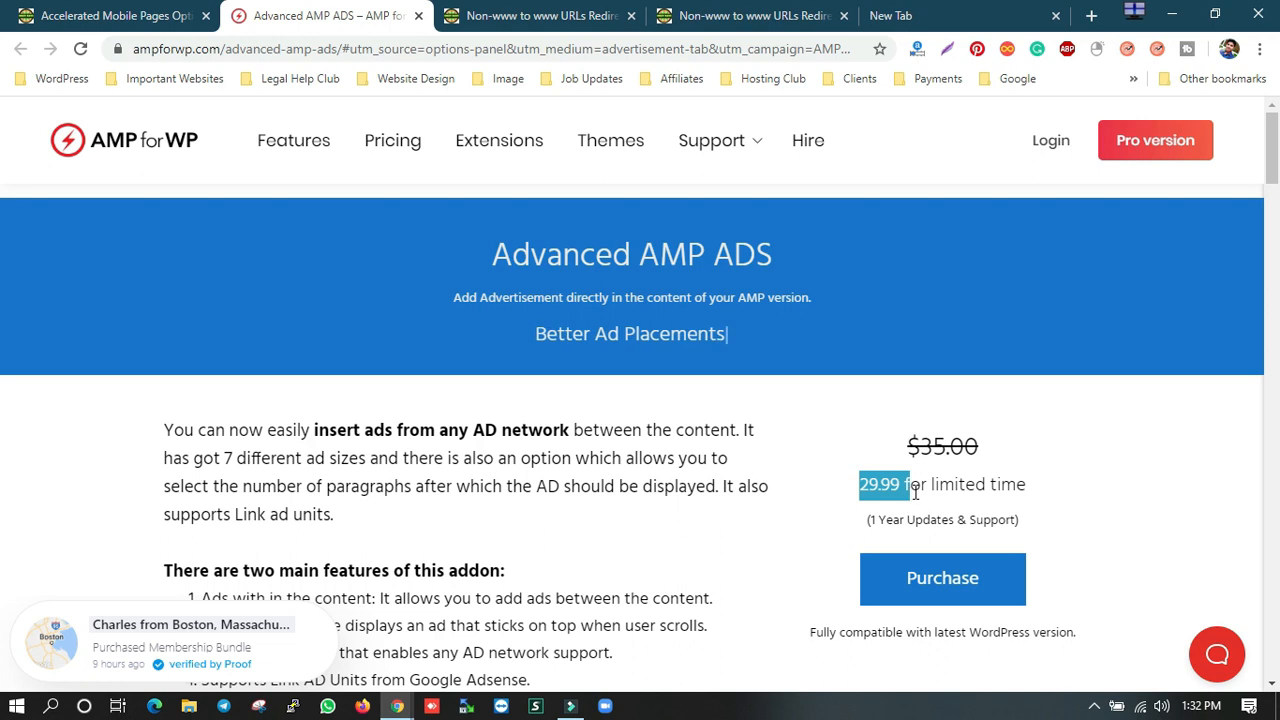
# Step: Return to the SEO settings and review the plugins offered under Select SEO Plugin, keeping Yoast selected
pyautogui.click(150, 15)
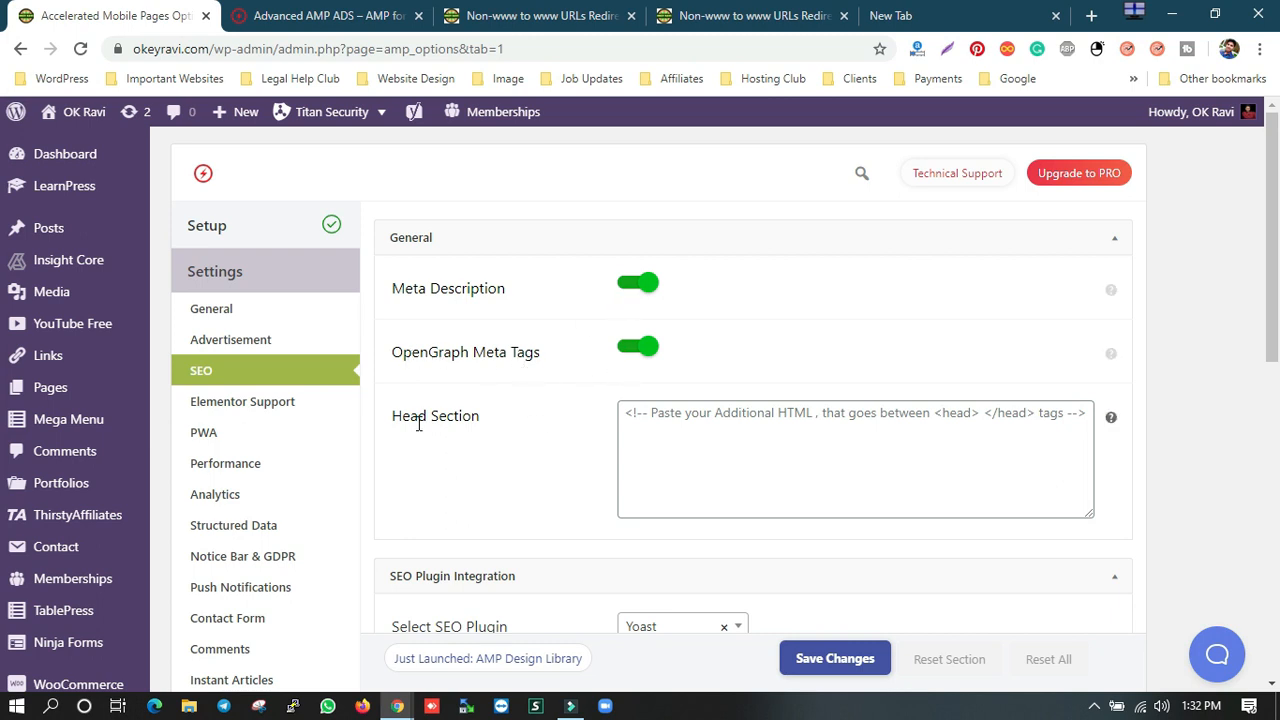
pyautogui.scroll(-3, 736, 442)
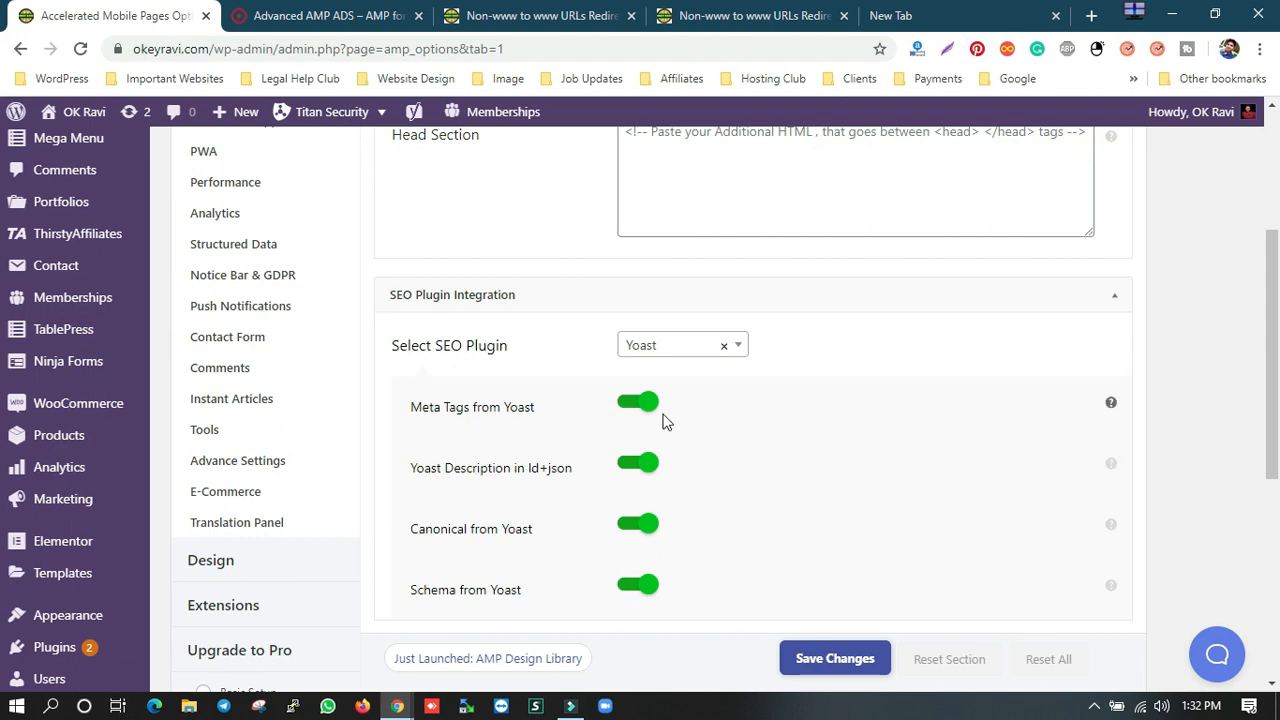
pyautogui.click(672, 350)
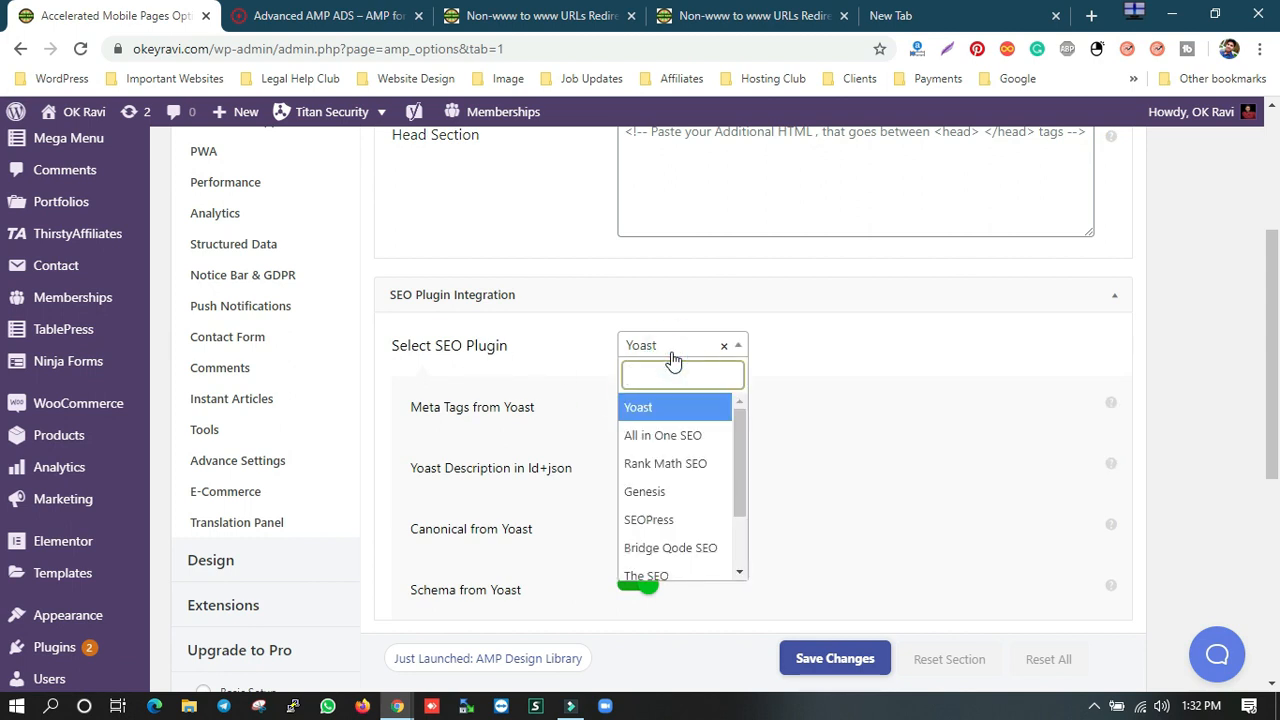
pyautogui.scroll(-2, 678, 475)
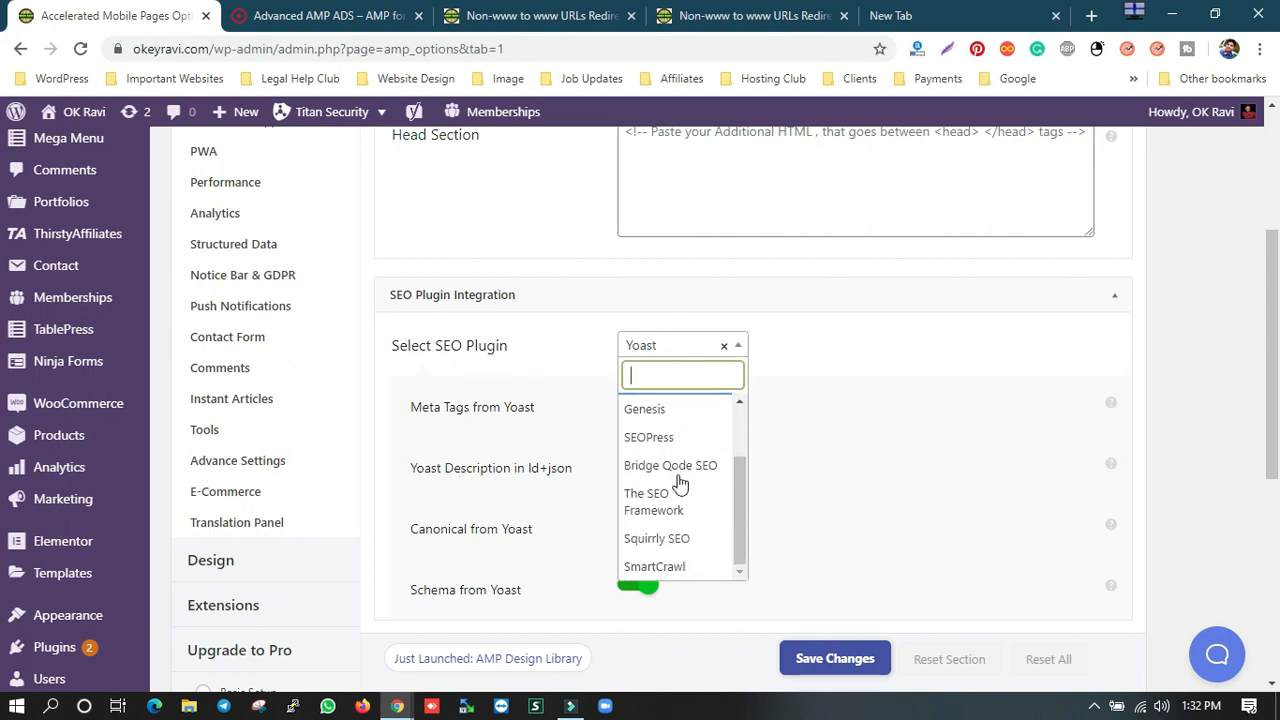
pyautogui.scroll(3, 679, 483)
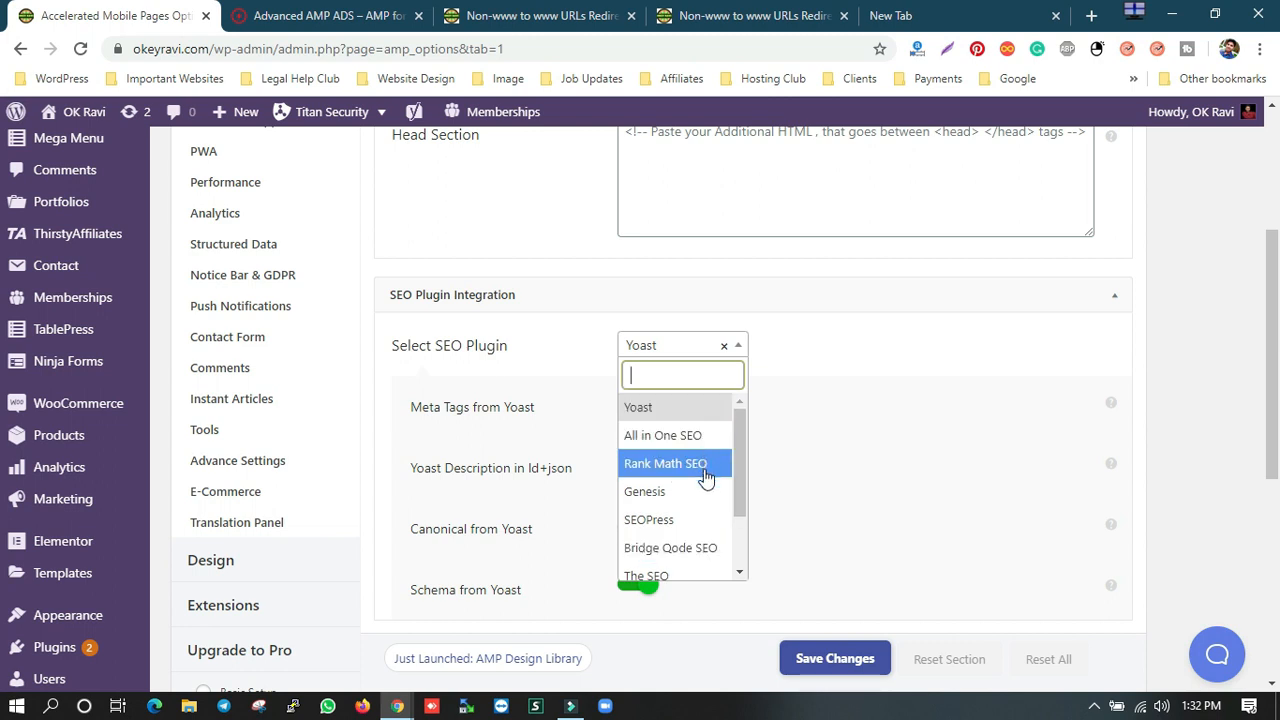
pyautogui.scroll(-2, 705, 523)
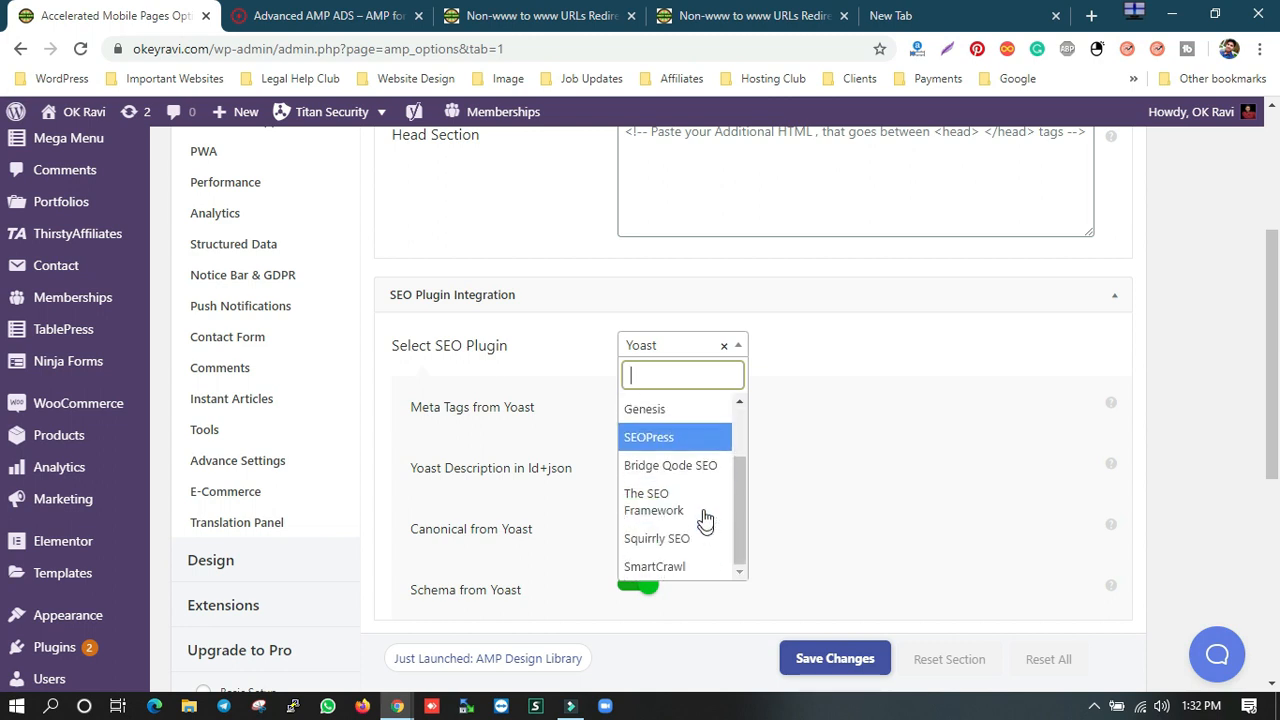
pyautogui.click(837, 341)
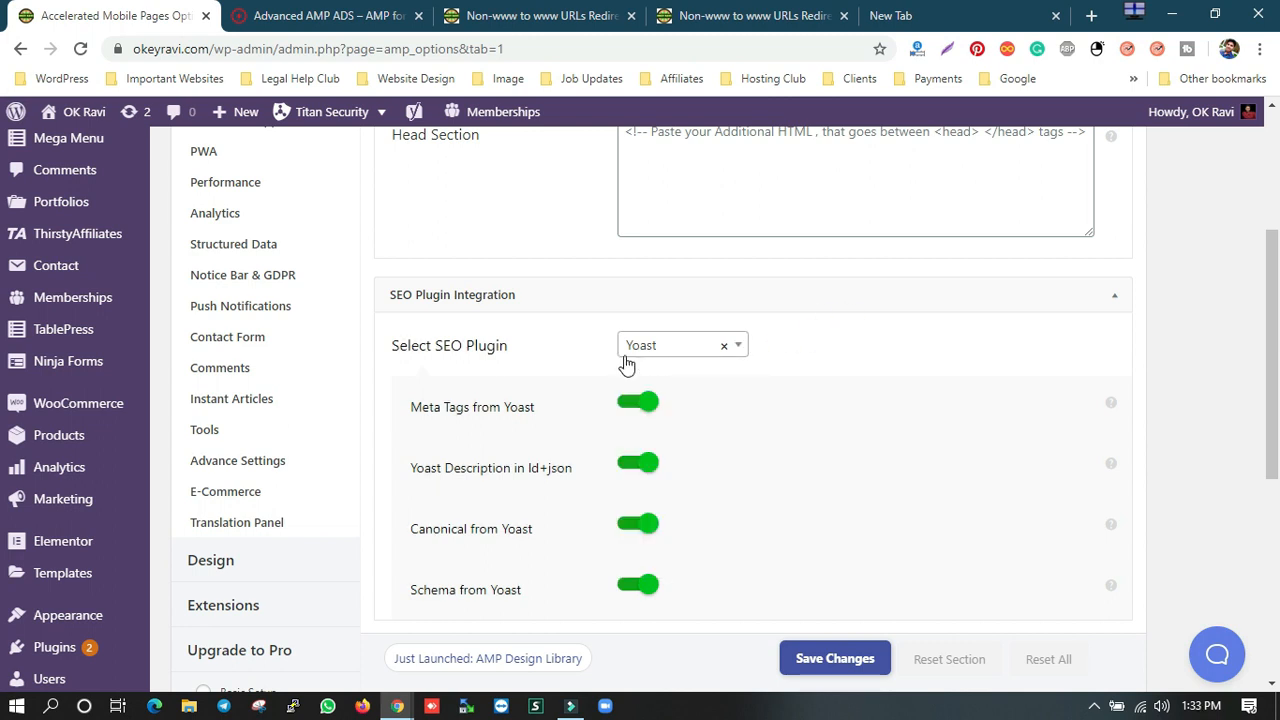
# Step: Switch off URL Inspection Tool Compatibility under Advanced Indexing to inspect the archive, category and tag indexing options, and switch it back on
pyautogui.scroll(-2, 460, 440)
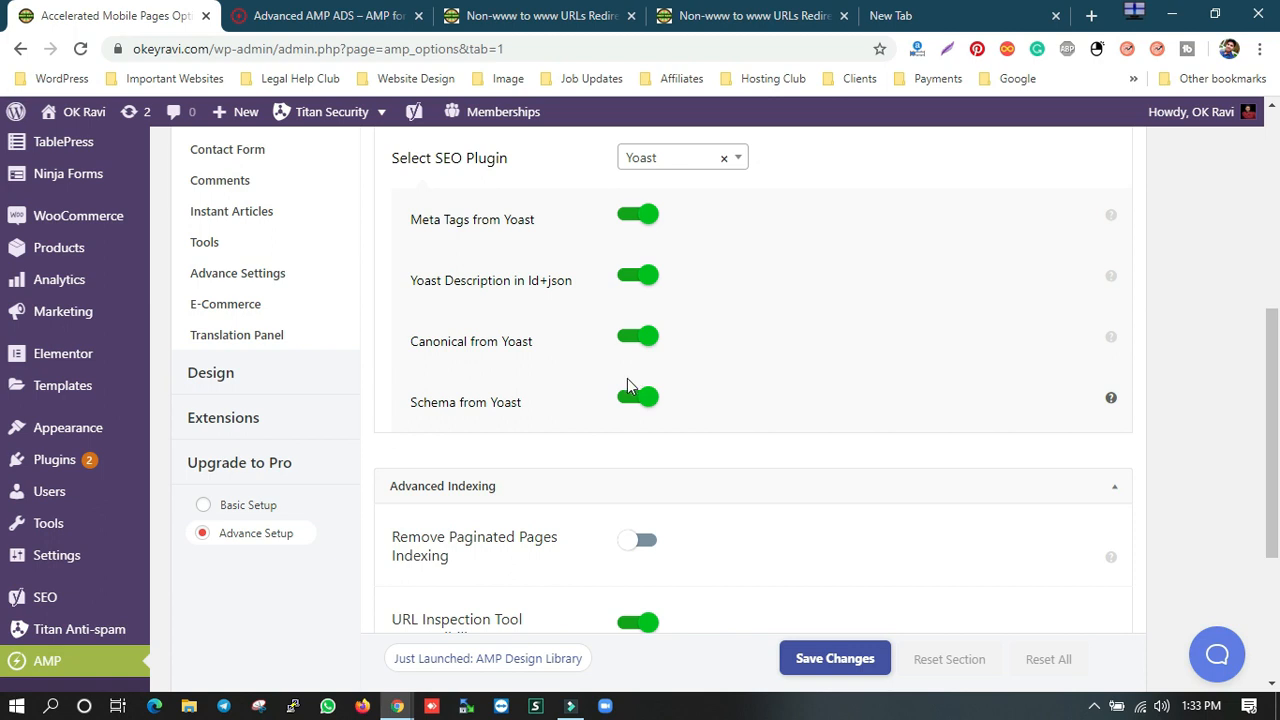
pyautogui.scroll(-3, 628, 386)
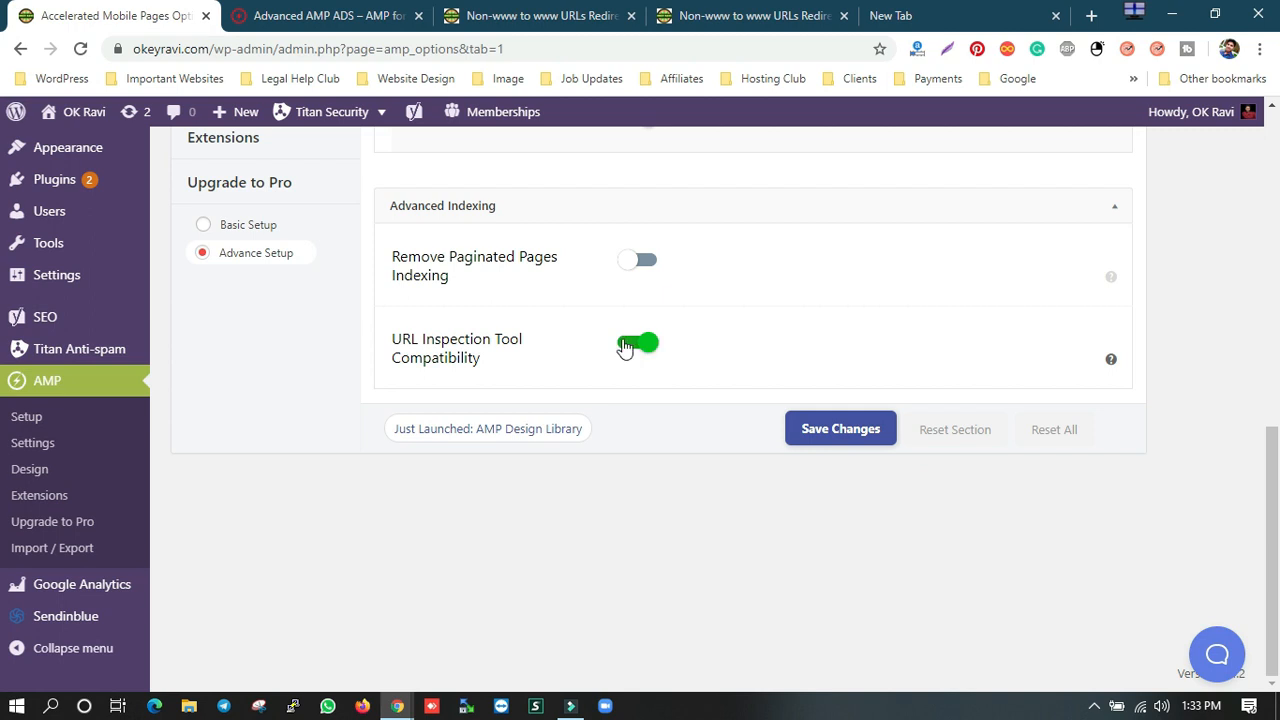
pyautogui.click(628, 343)
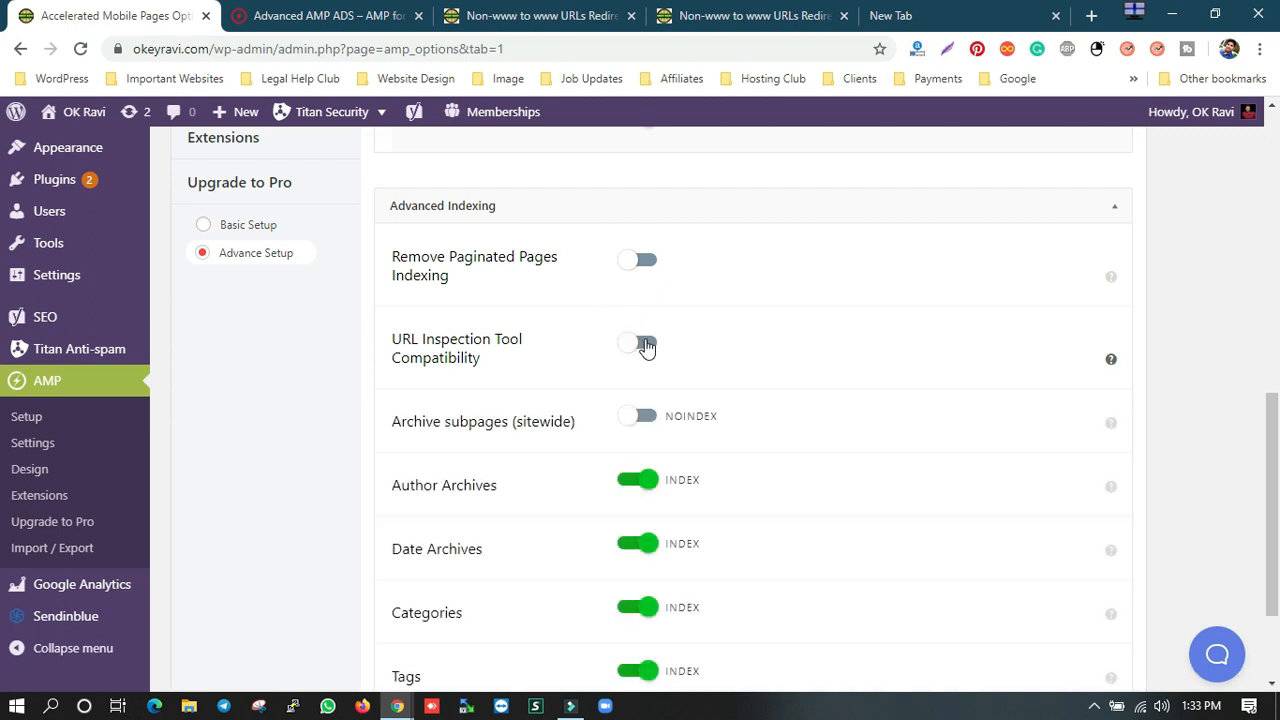
pyautogui.click(646, 346)
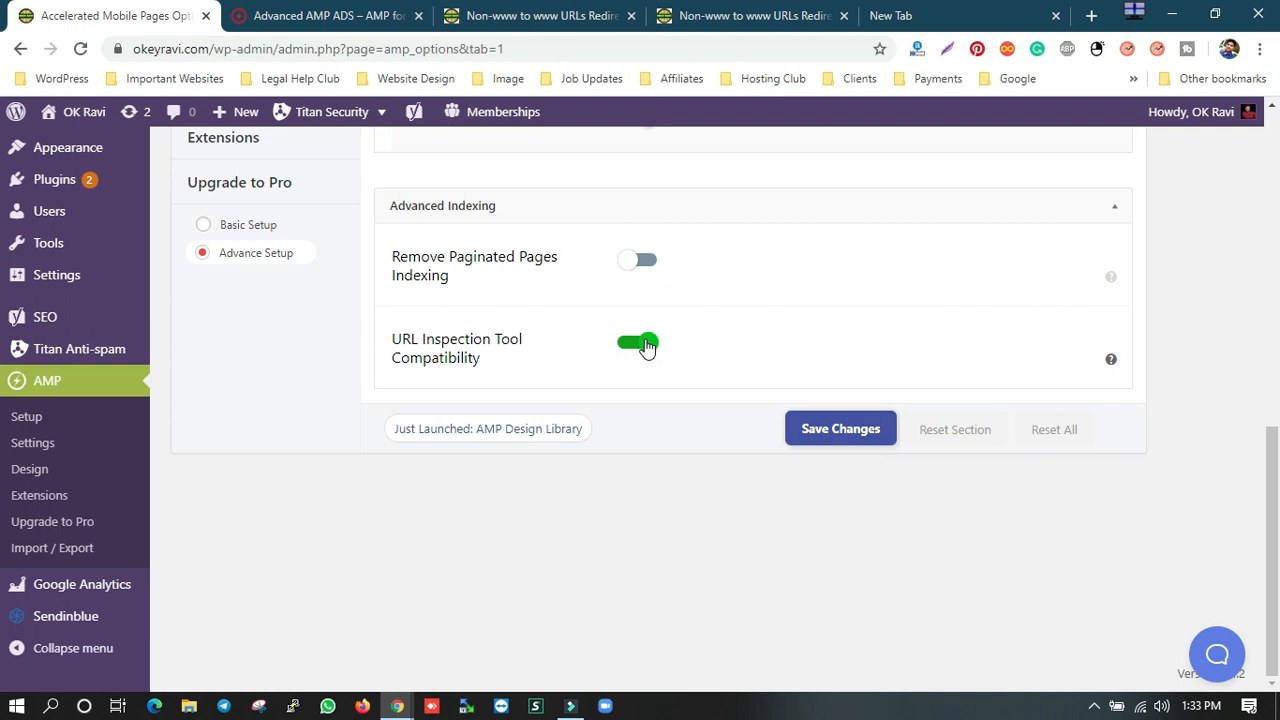
pyautogui.click(646, 346)
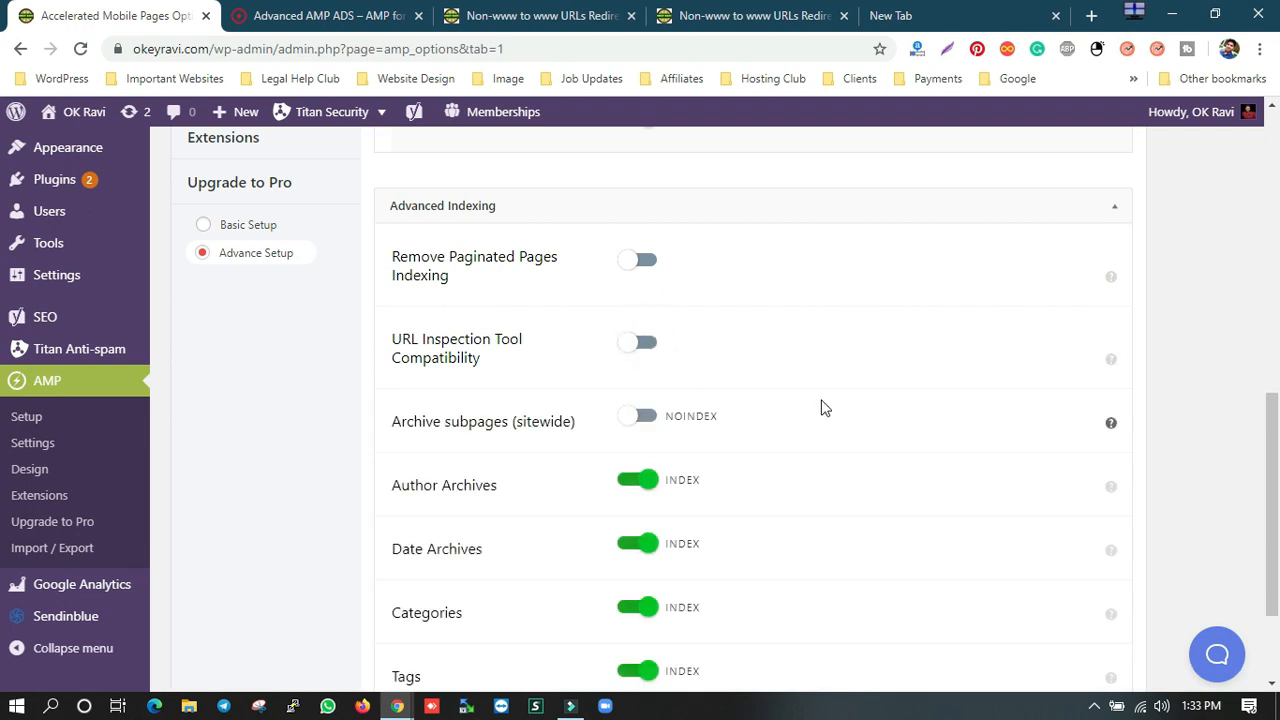
pyautogui.scroll(-3, 820, 391)
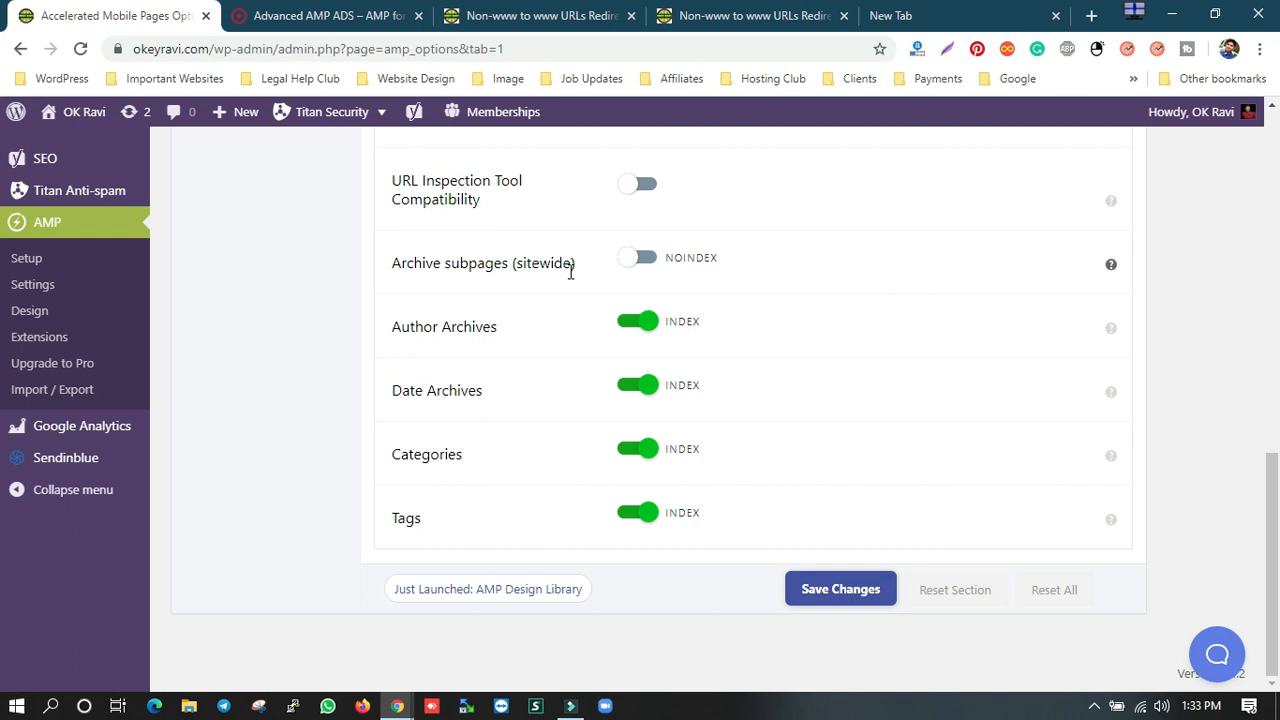
pyautogui.scroll(3, 560, 272)
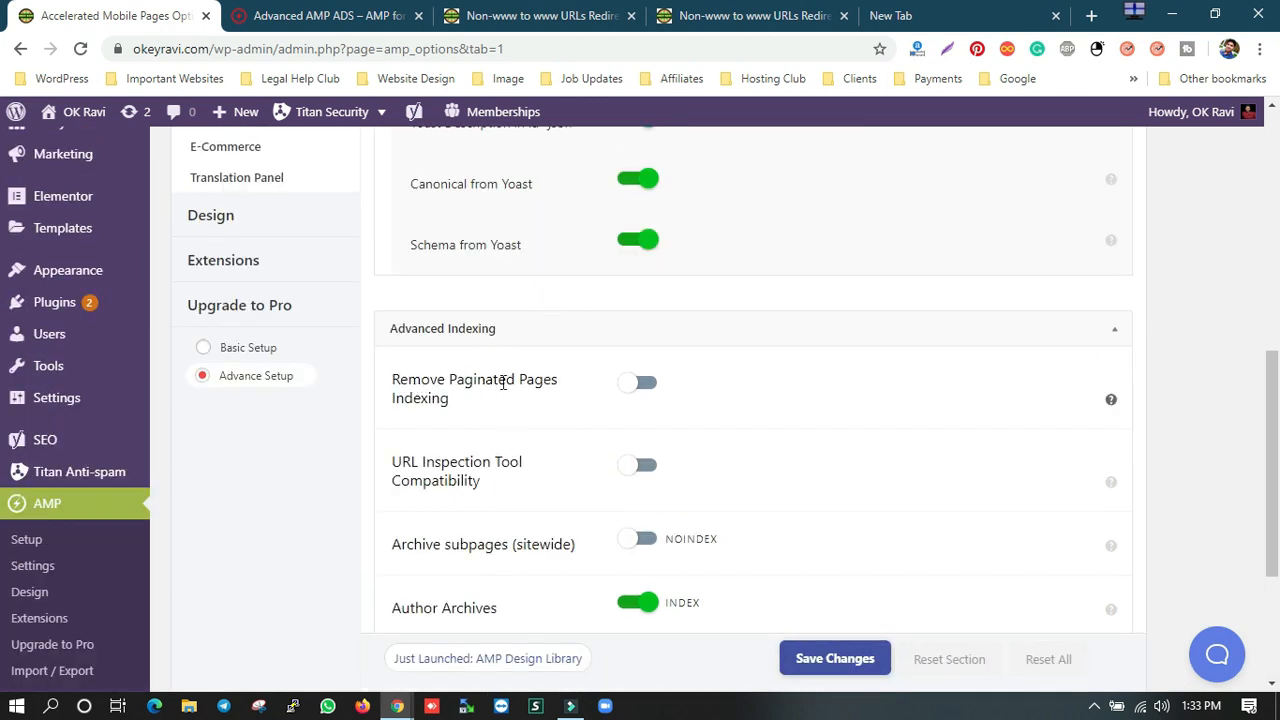
pyautogui.click(646, 466)
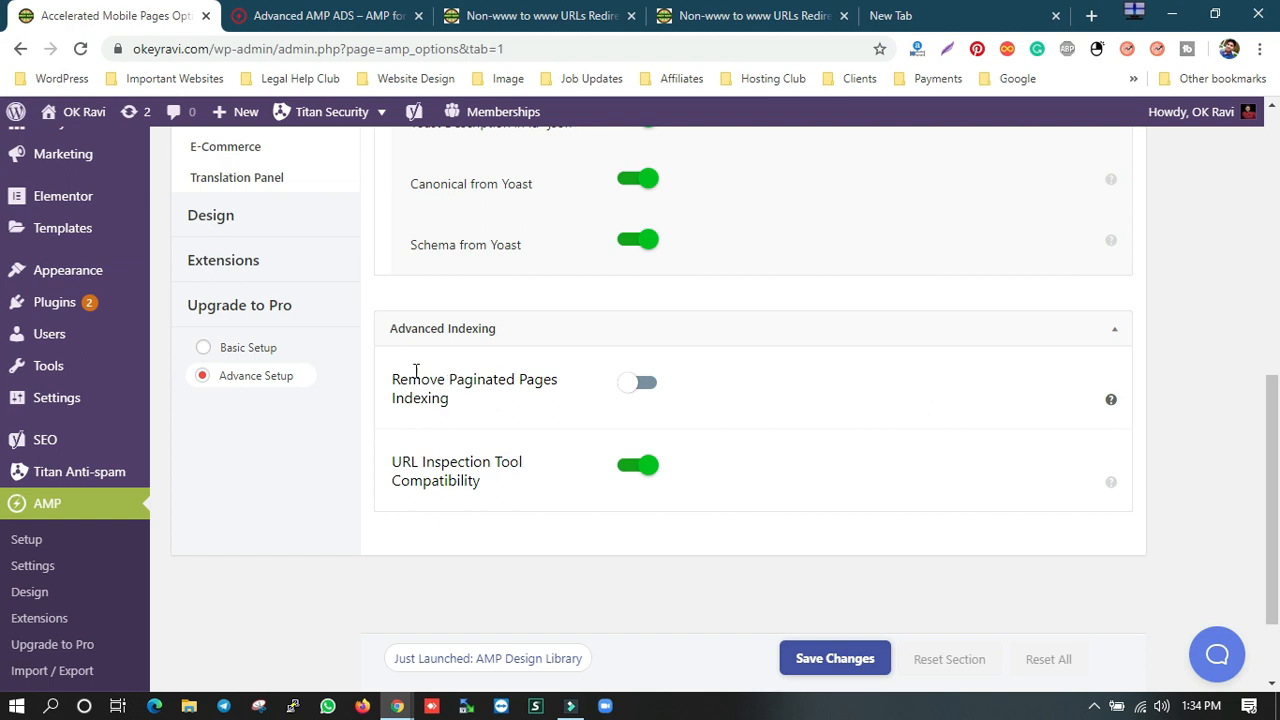
# Step: Examine the Remove Paginated Pages Indexing option, and look through the AMP post down to its footer for pagination
pyautogui.moveTo(452, 380); pyautogui.dragTo(552, 387)
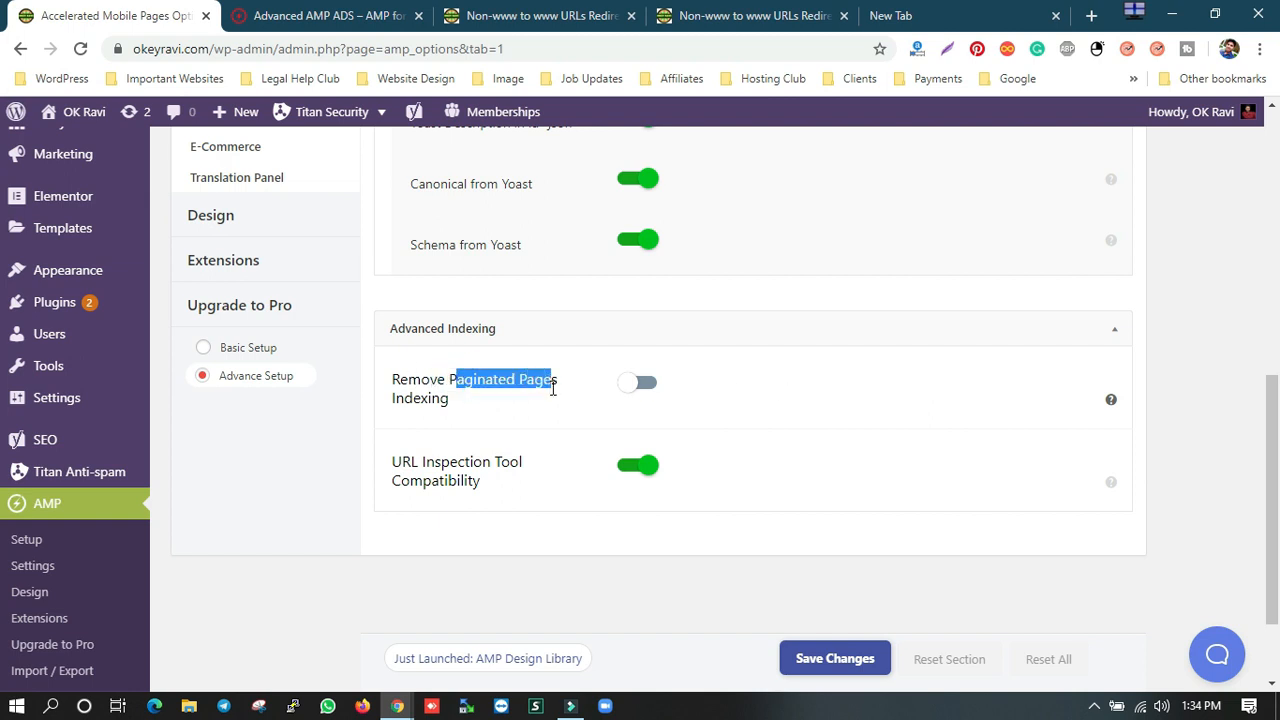
pyautogui.click(760, 18)
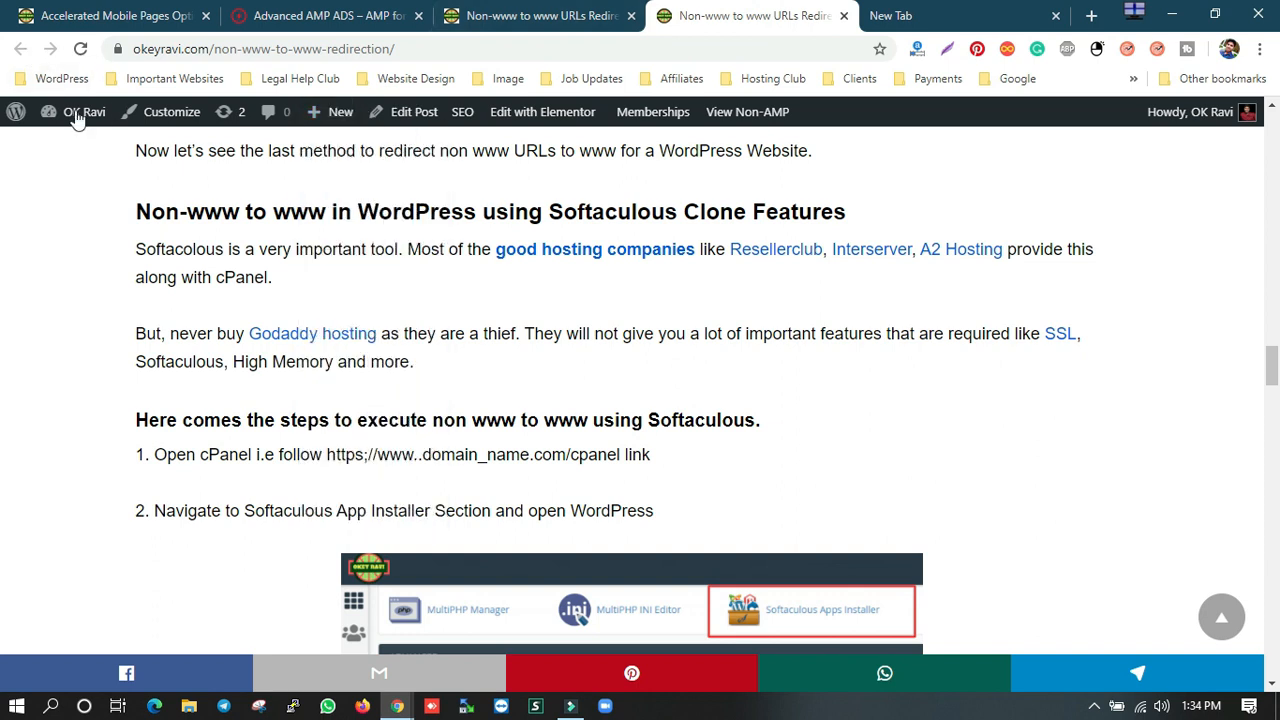
pyautogui.scroll(-15, 45, 430)
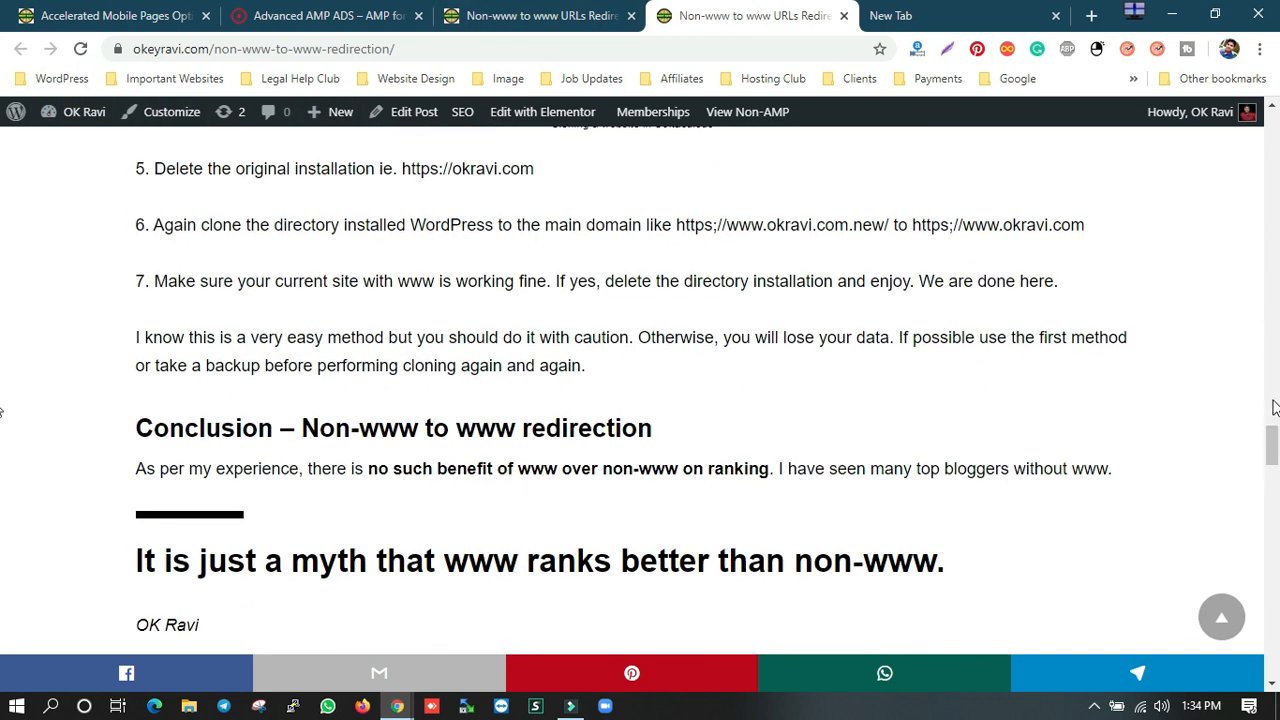
pyautogui.moveTo(1272, 445); pyautogui.dragTo(1262, 662)
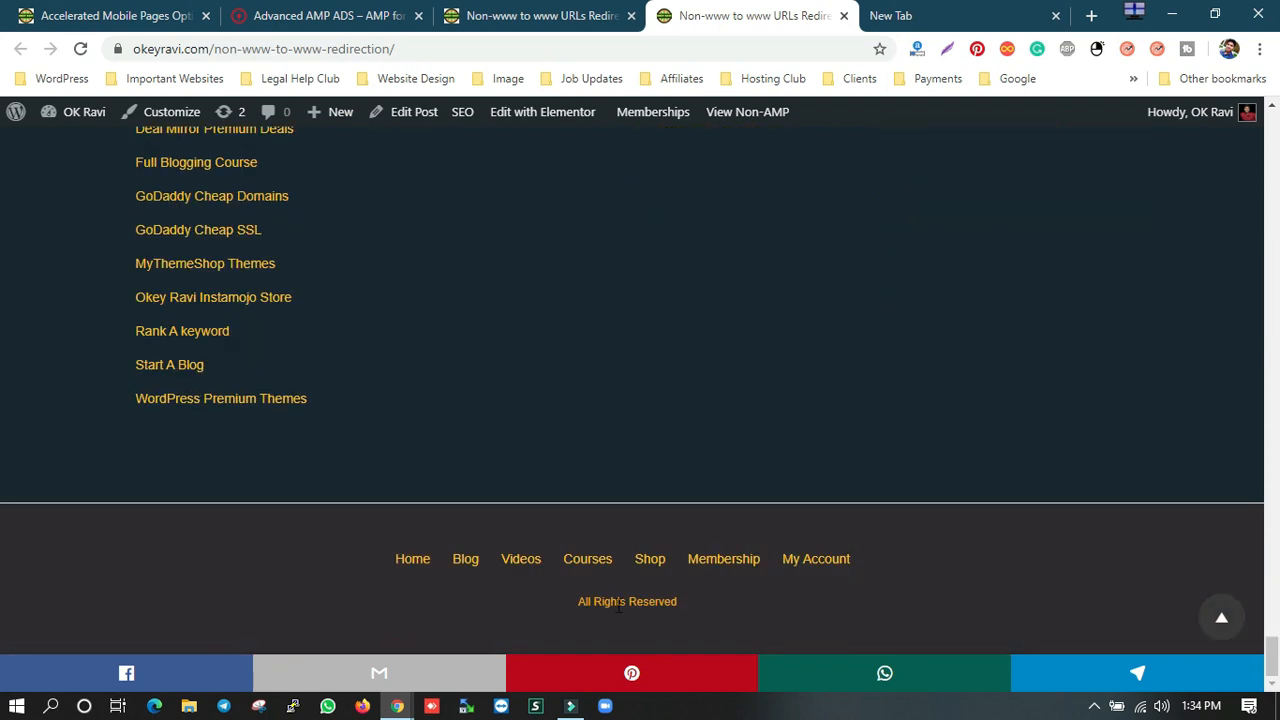
pyautogui.click(951, 22)
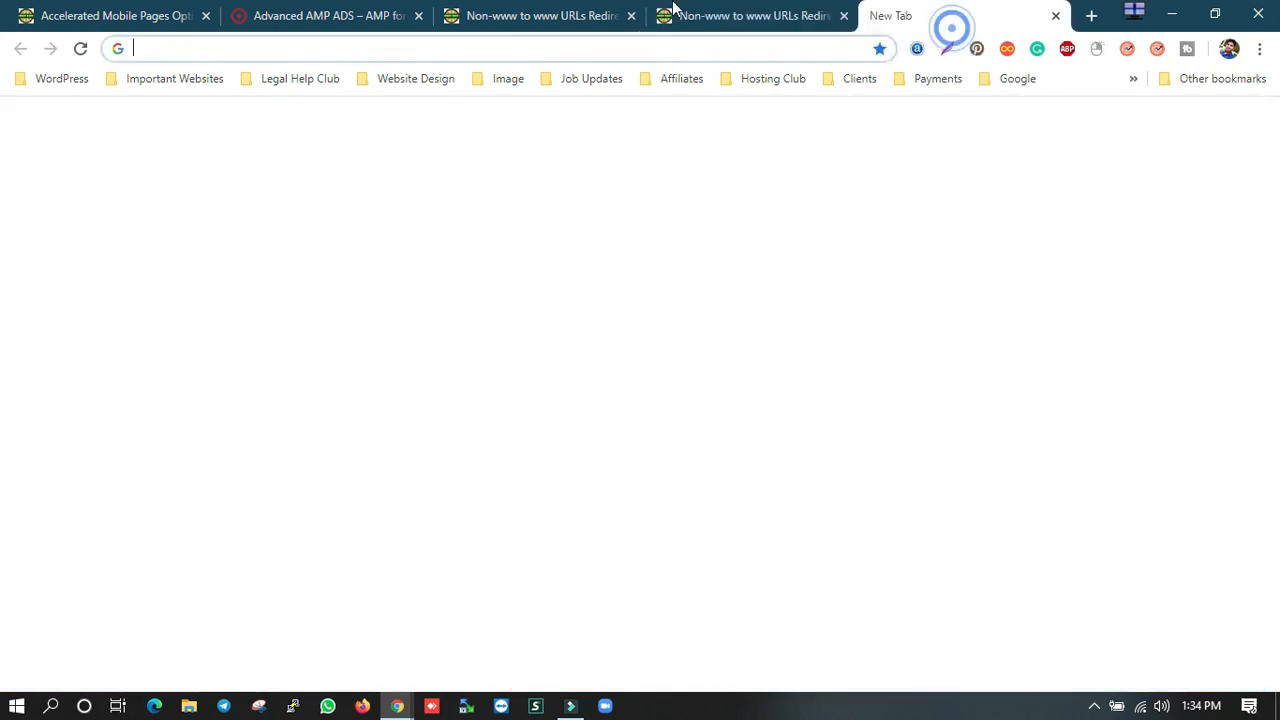
# Step: Open the website from the AMP settings page in a new tab and go to its Blog page
pyautogui.click(123, 25)
pyautogui.moveTo(68, 117)
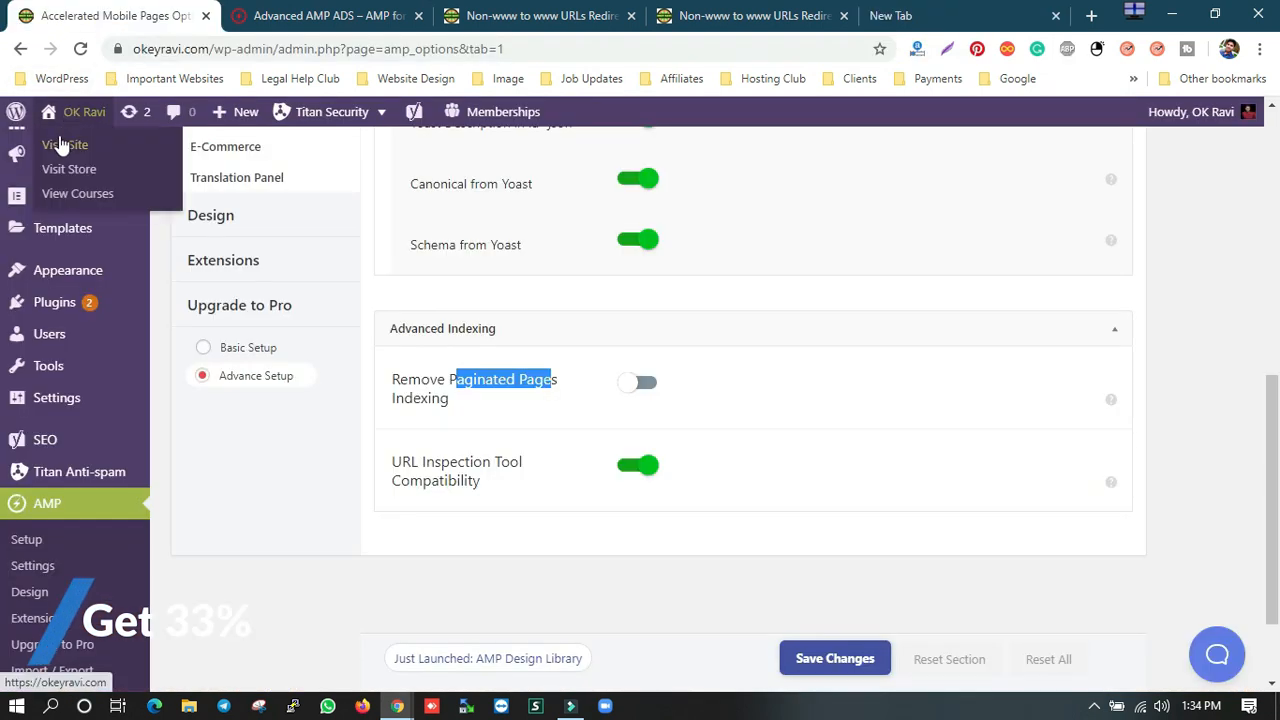
pyautogui.rightClick(55, 143)
pyautogui.click(110, 155)
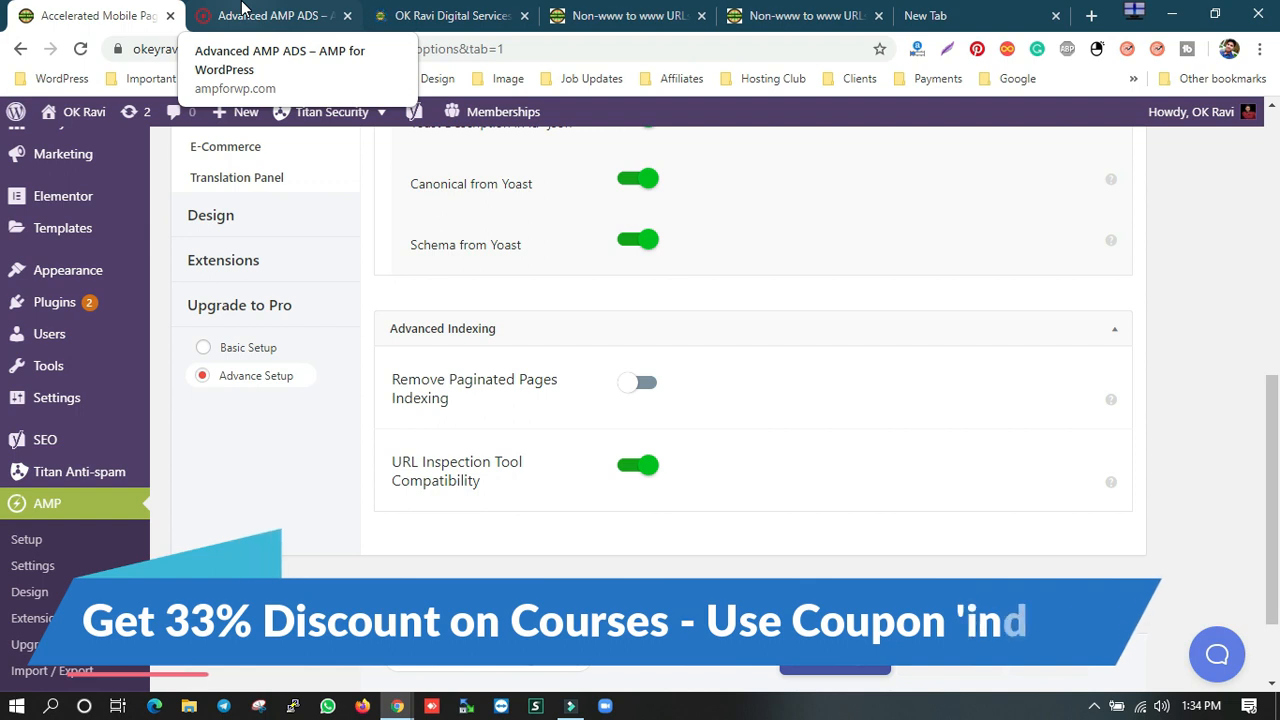
pyautogui.click(447, 12)
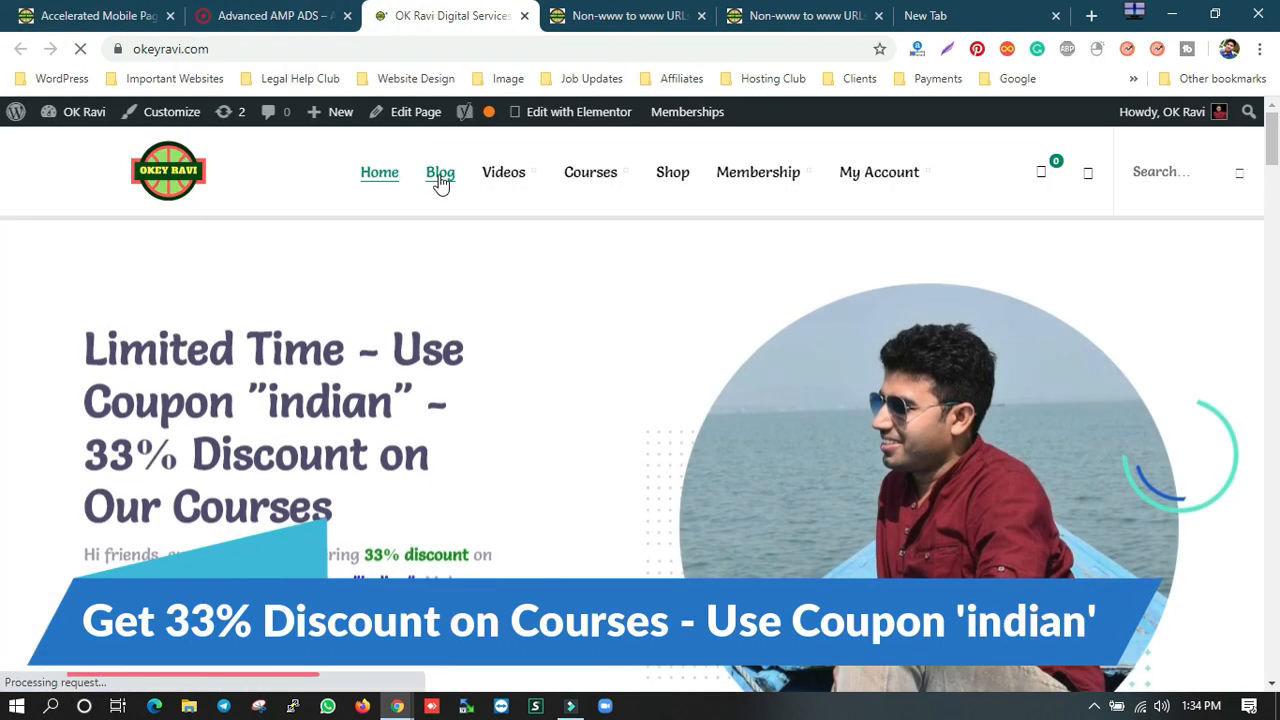
pyautogui.click(441, 176)
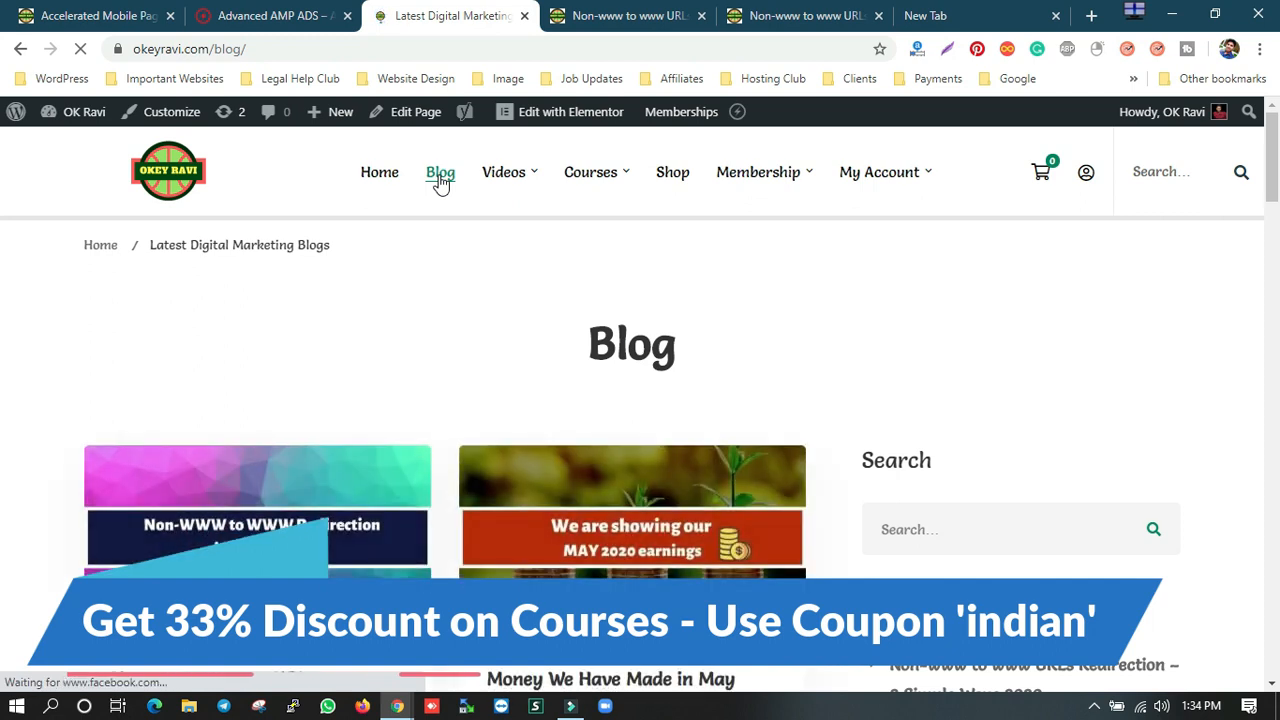
# Step: Find the pagination at the end of the blog list, open page 2 and inspect the page number in its URL
pyautogui.scroll(-8, 1023, 477)
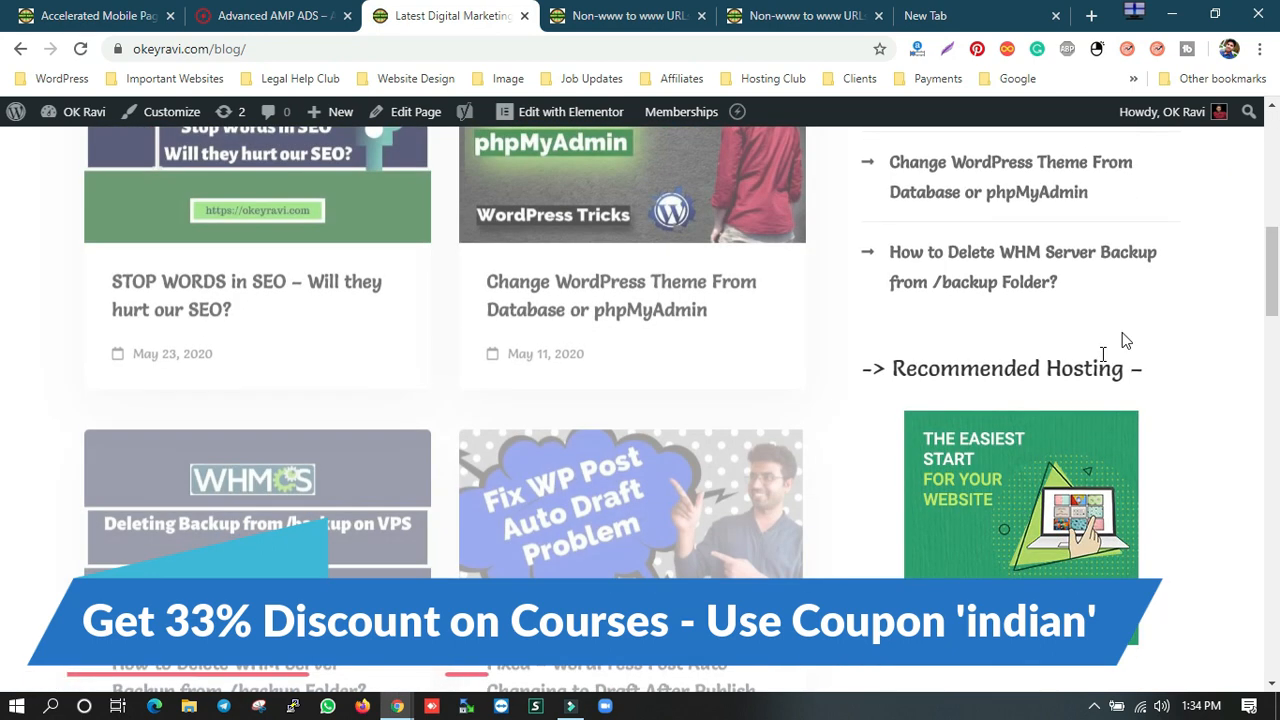
pyautogui.scroll(-20, 1275, 285)
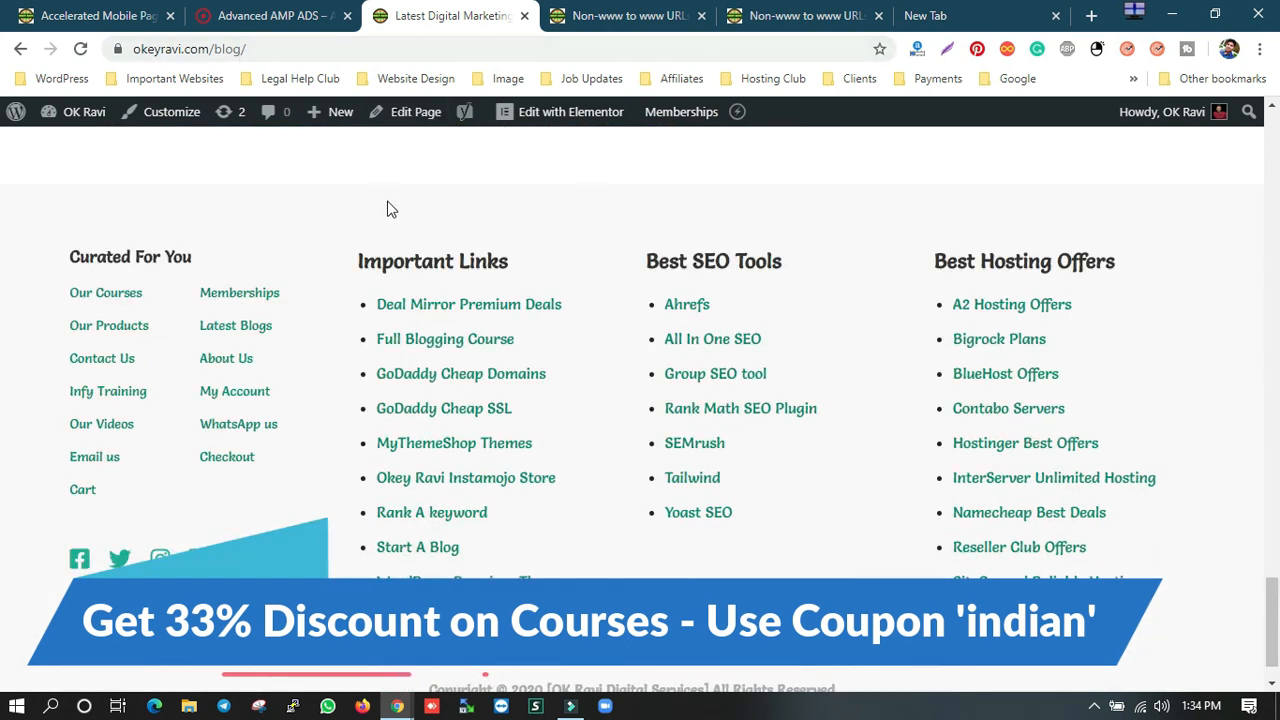
pyautogui.scroll(3, 397, 217)
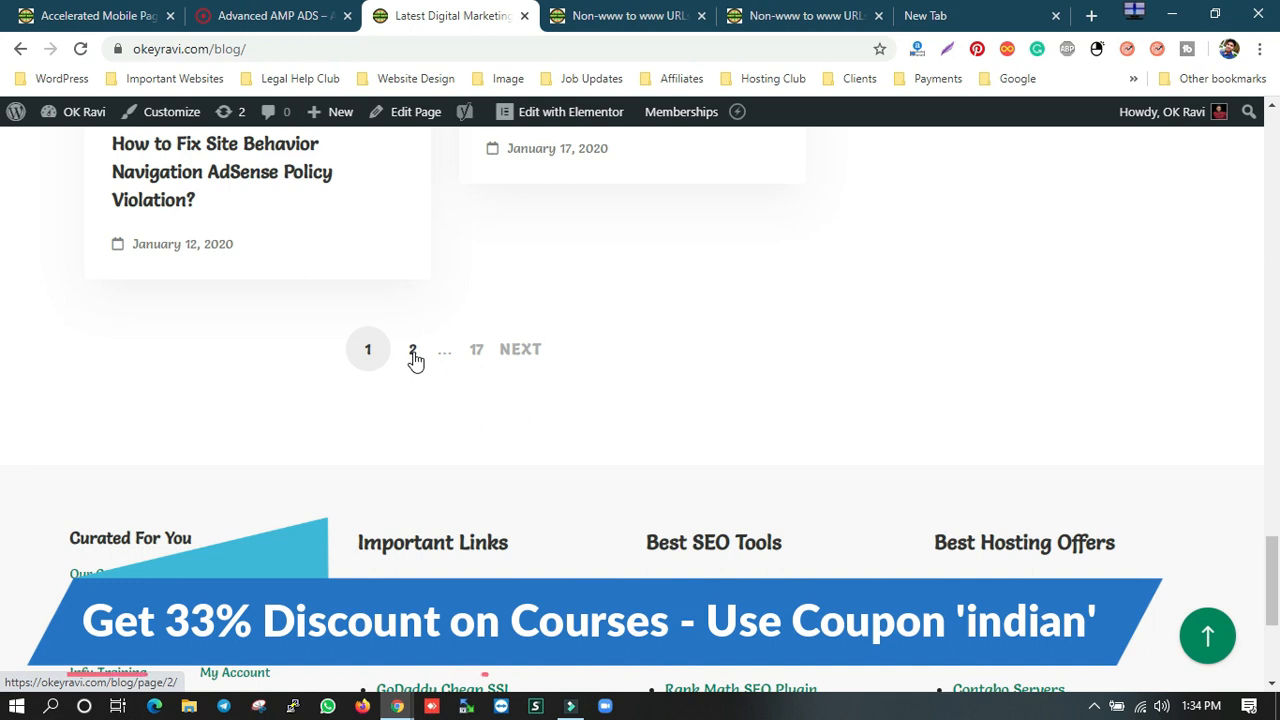
pyautogui.click(413, 356)
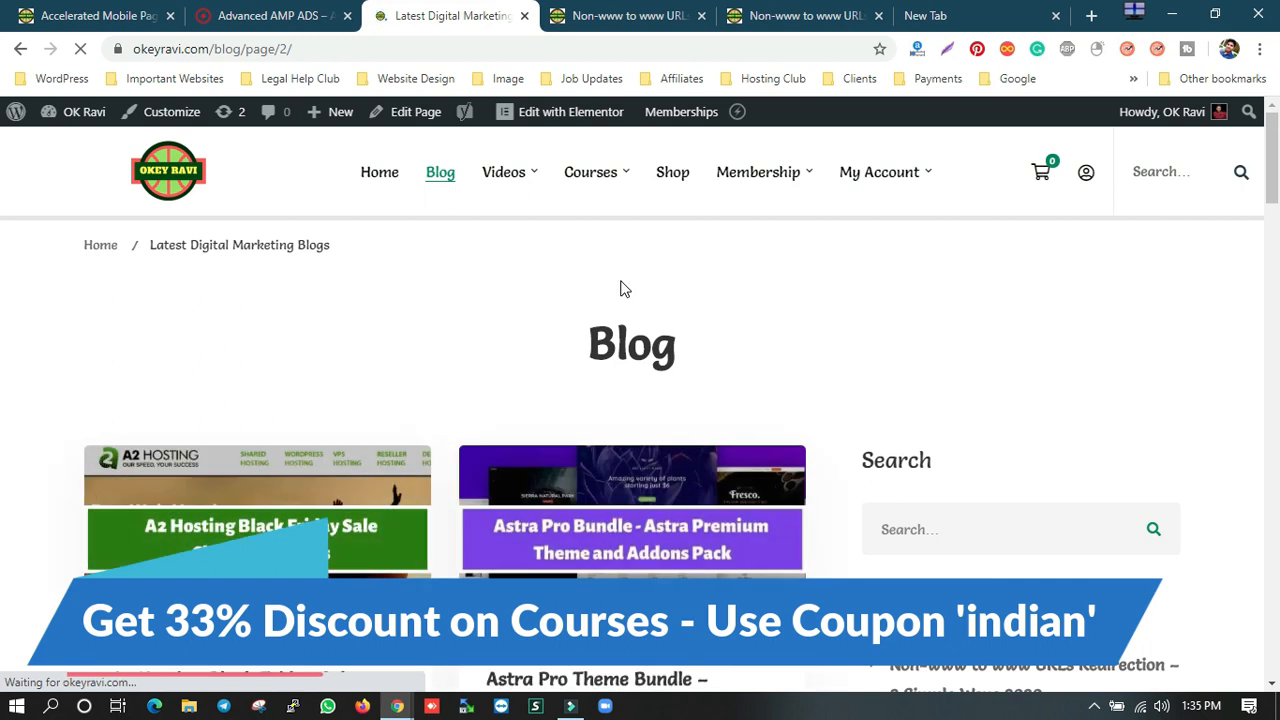
pyautogui.moveTo(294, 49); pyautogui.dragTo(255, 50)
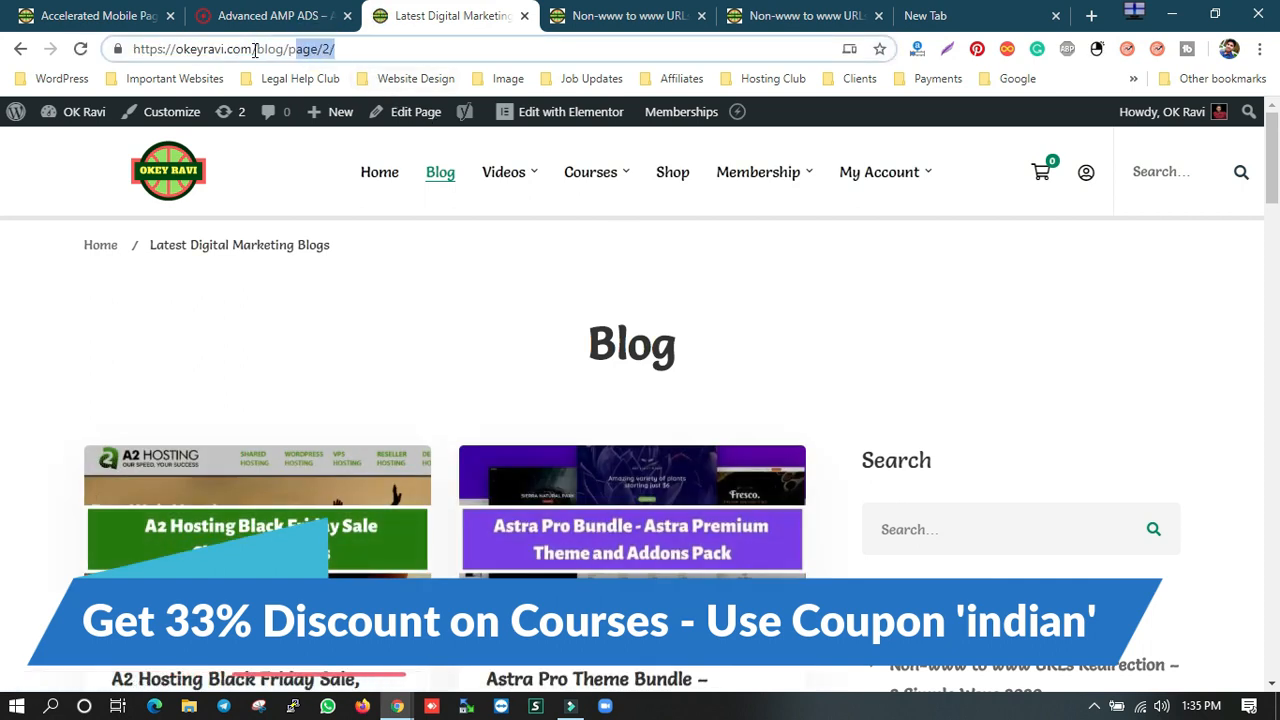
# Step: Open the plugin's Elementor Support settings, and read the AMP Page Builder Compatibility extension page in a new tab
pyautogui.click(95, 16)
pyautogui.scroll(4, 528, 399)
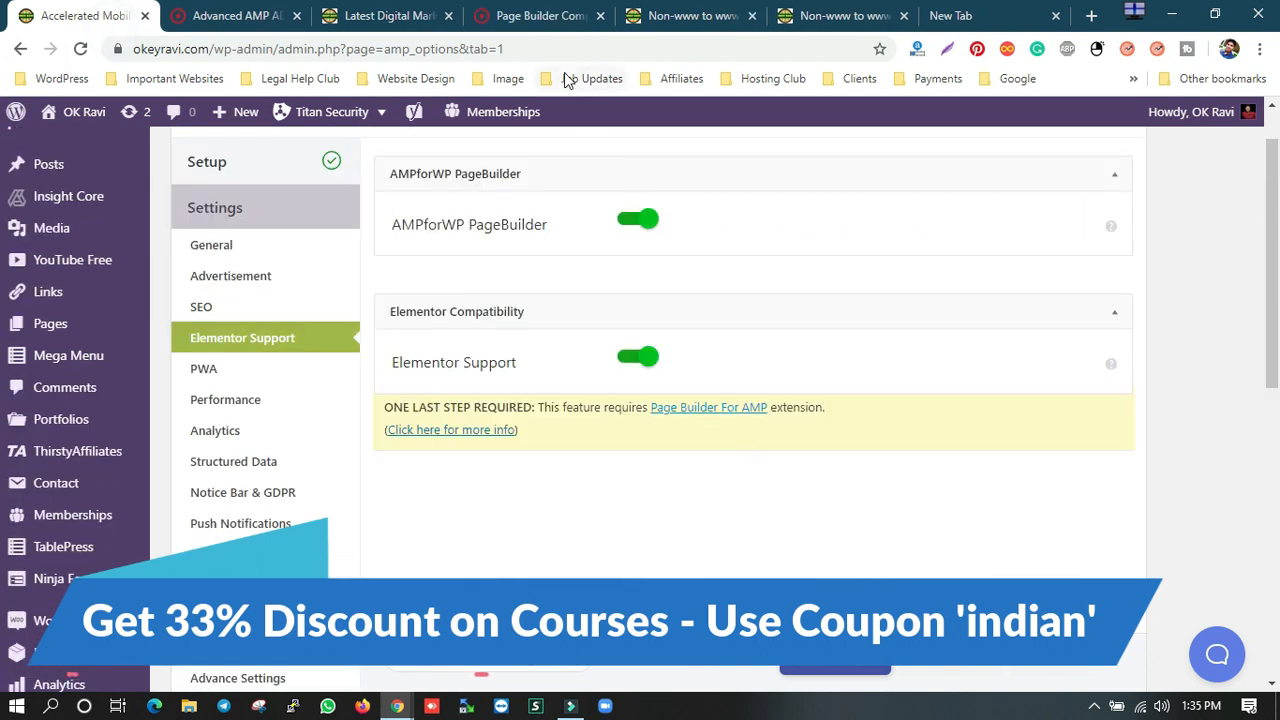
pyautogui.click(545, 22)
pyautogui.moveTo(350, 245); pyautogui.dragTo(952, 264)
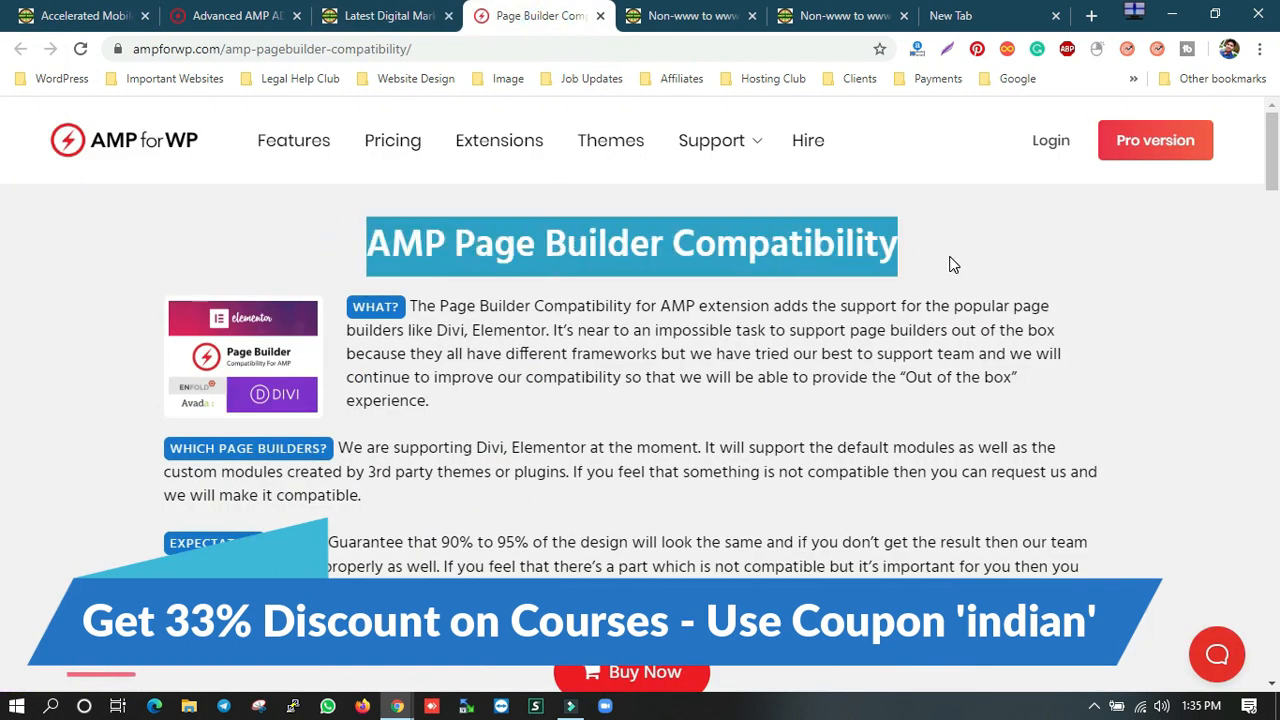
pyautogui.scroll(-2, 612, 500)
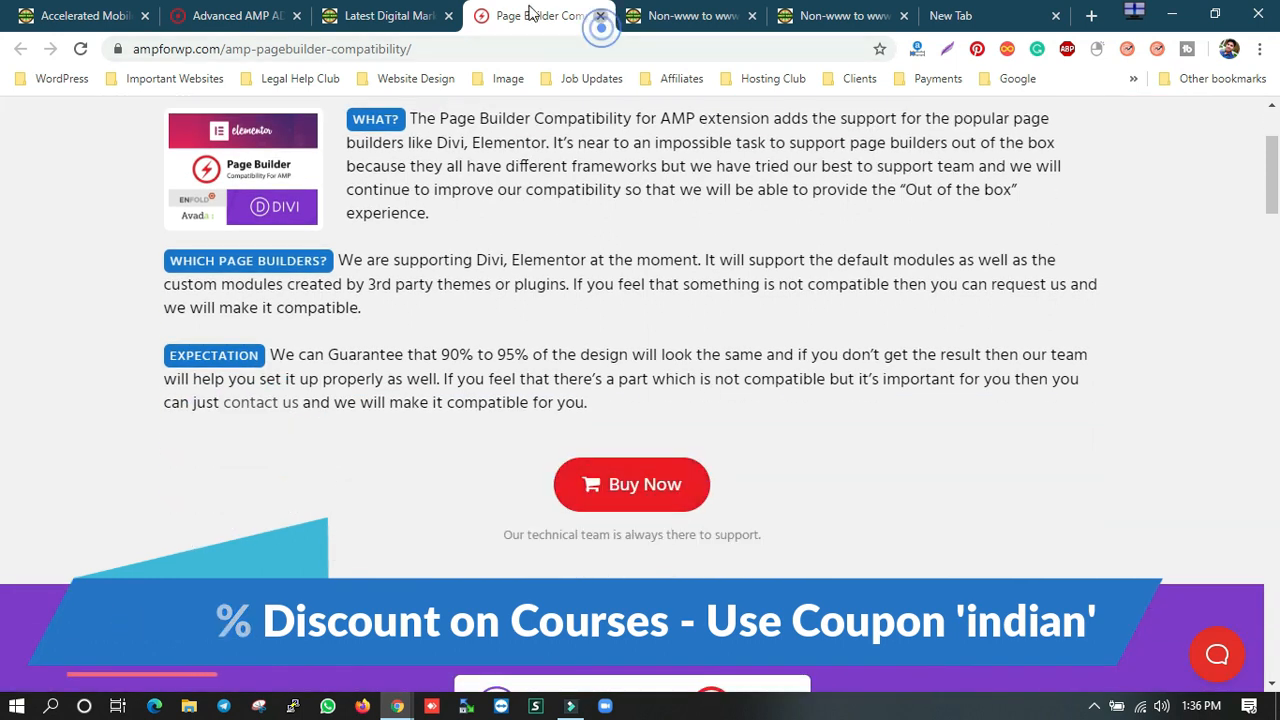
# Step: Close the extension page, turn off Elementor Support under Elementor Compatibility and open the PWA settings
pyautogui.click(600, 15)
pyautogui.click(224, 8)
pyautogui.hotkey('ctrl', 'shift', 'Tab')
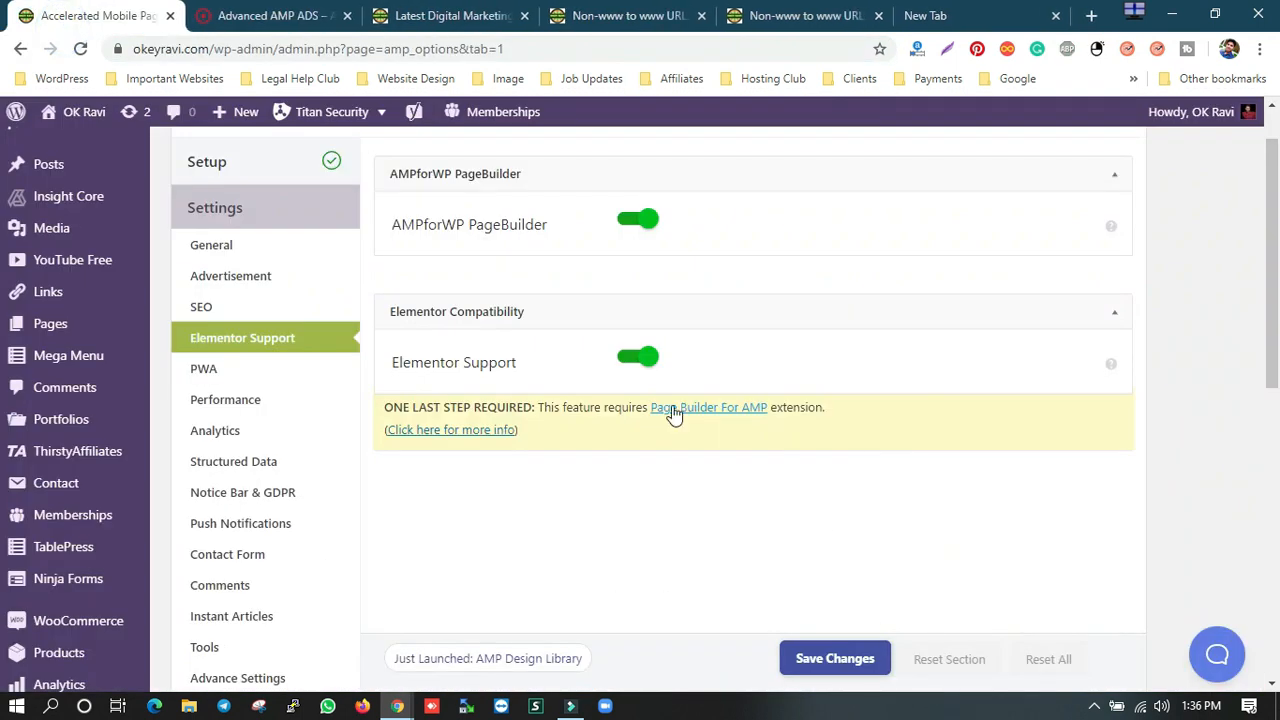
pyautogui.click(624, 362)
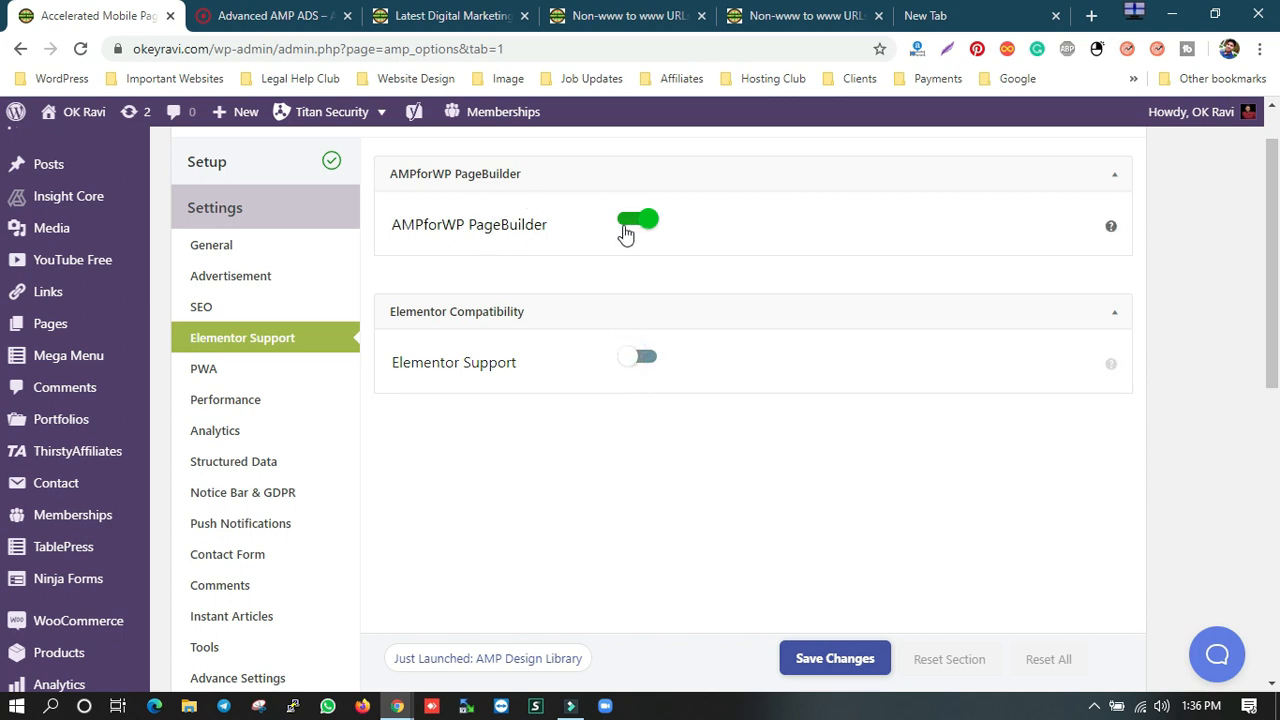
pyautogui.click(255, 378)
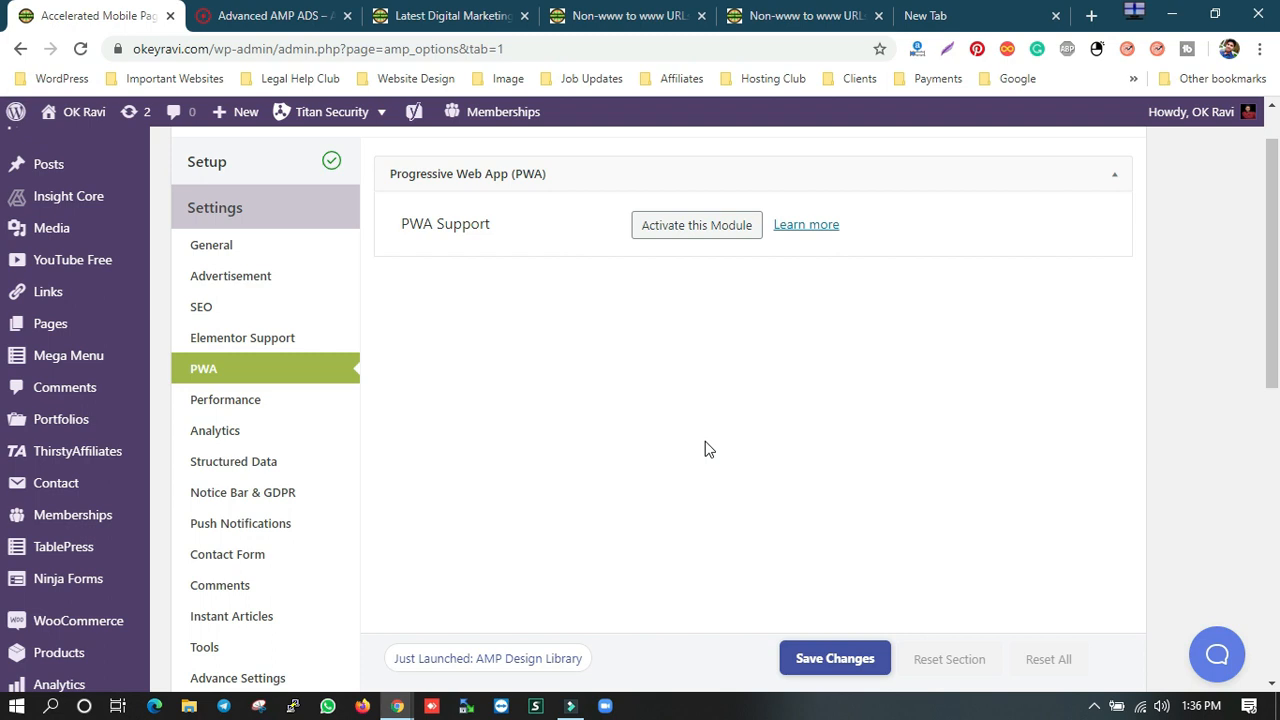
# Step: Activate the PWA Support module, and open its PWA settings to review the general setup options
pyautogui.click(696, 226)
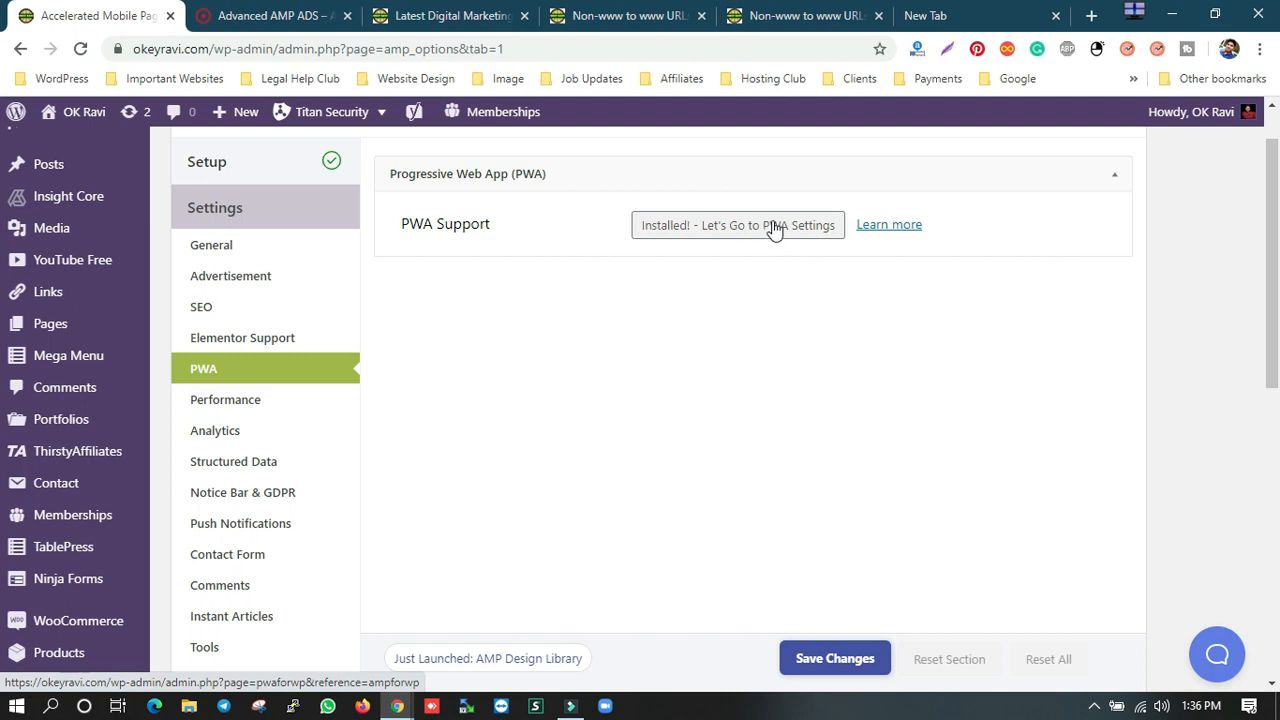
pyautogui.click(741, 228)
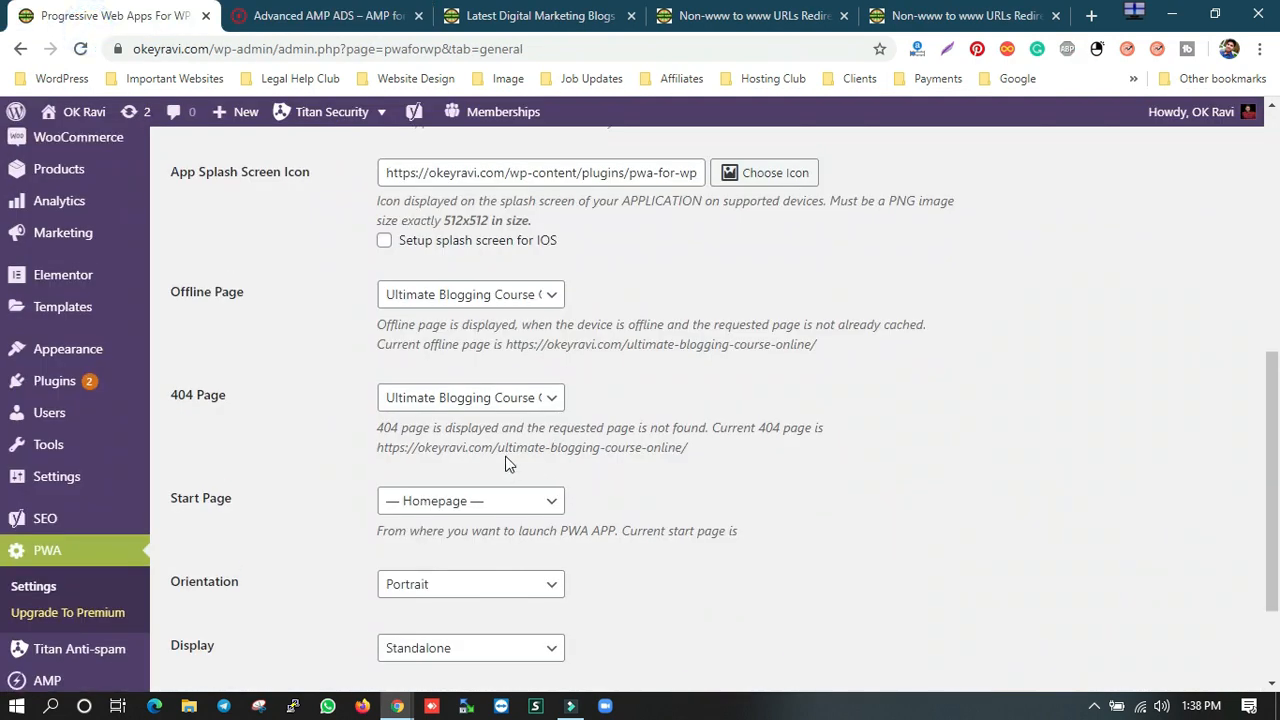
pyautogui.scroll(4, 506, 463)
pyautogui.scroll(2, 507, 457)
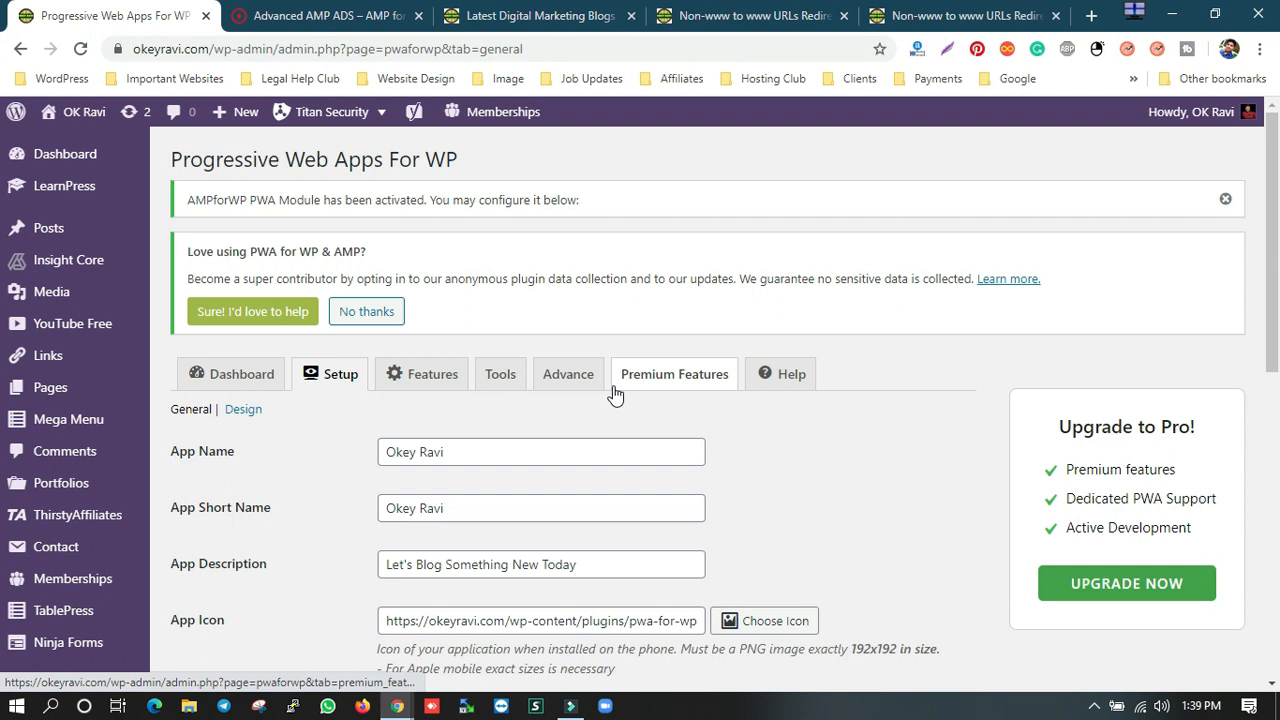
# Step: Return to the AMP plugin's settings from the PWA setup page and open the Performance section
pyautogui.scroll(-6, 80, 430)
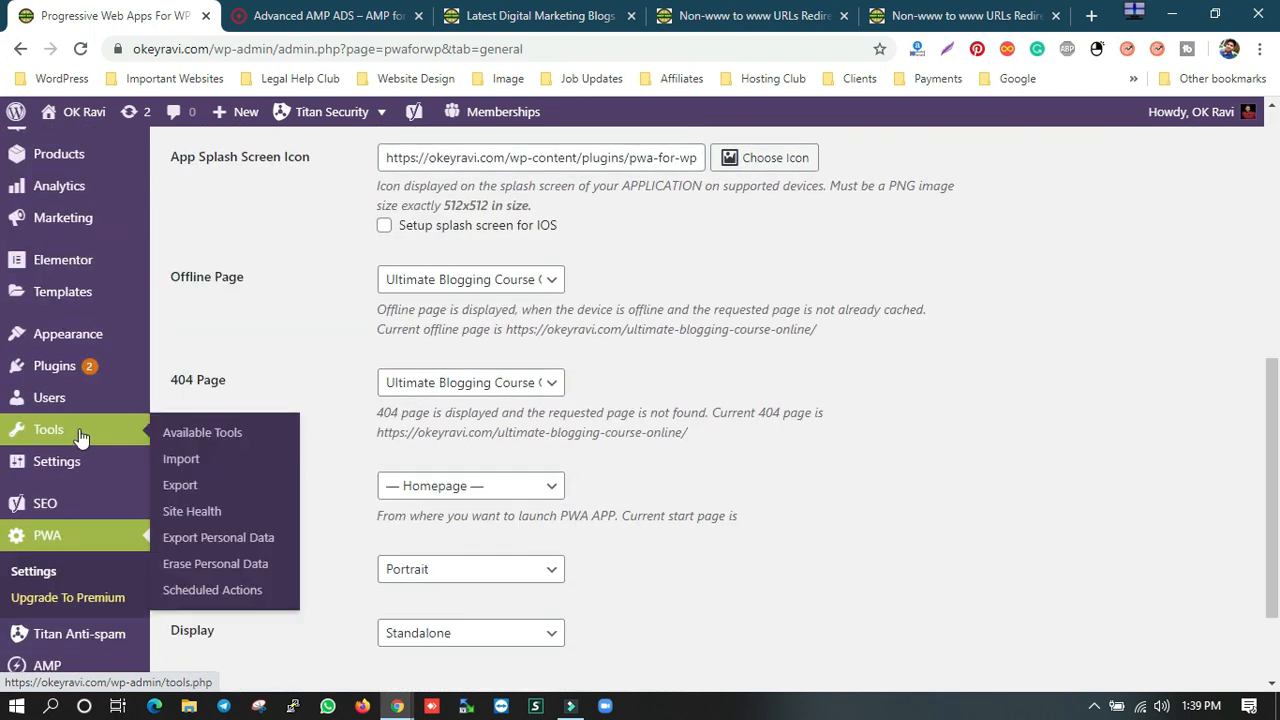
pyautogui.scroll(-3, 80, 436)
pyautogui.moveTo(74, 347)
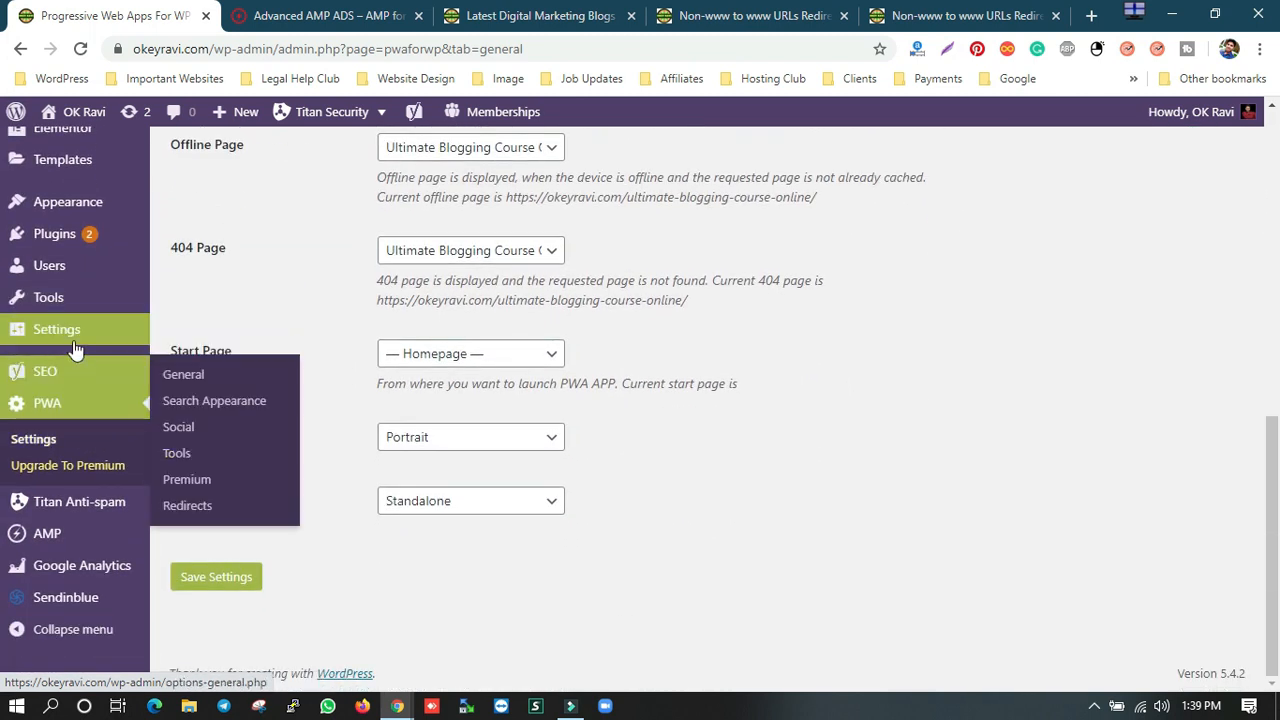
pyautogui.click(48, 533)
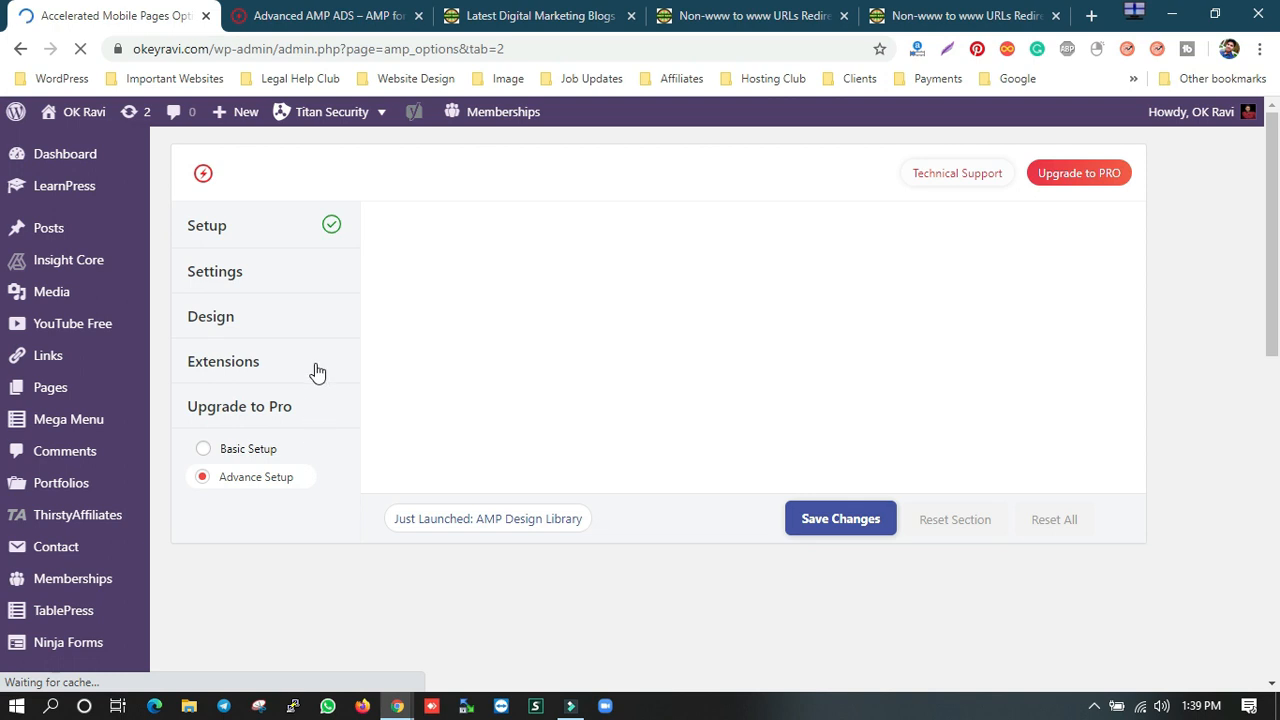
pyautogui.click(249, 284)
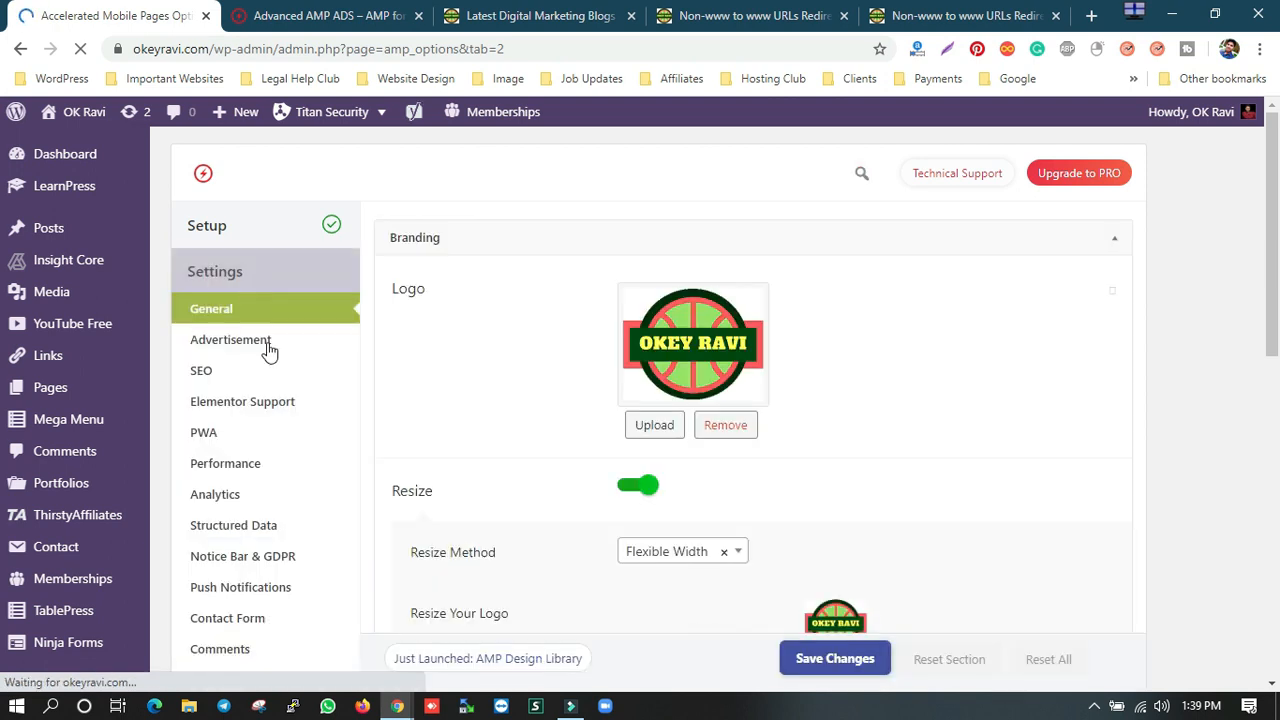
pyautogui.click(249, 471)
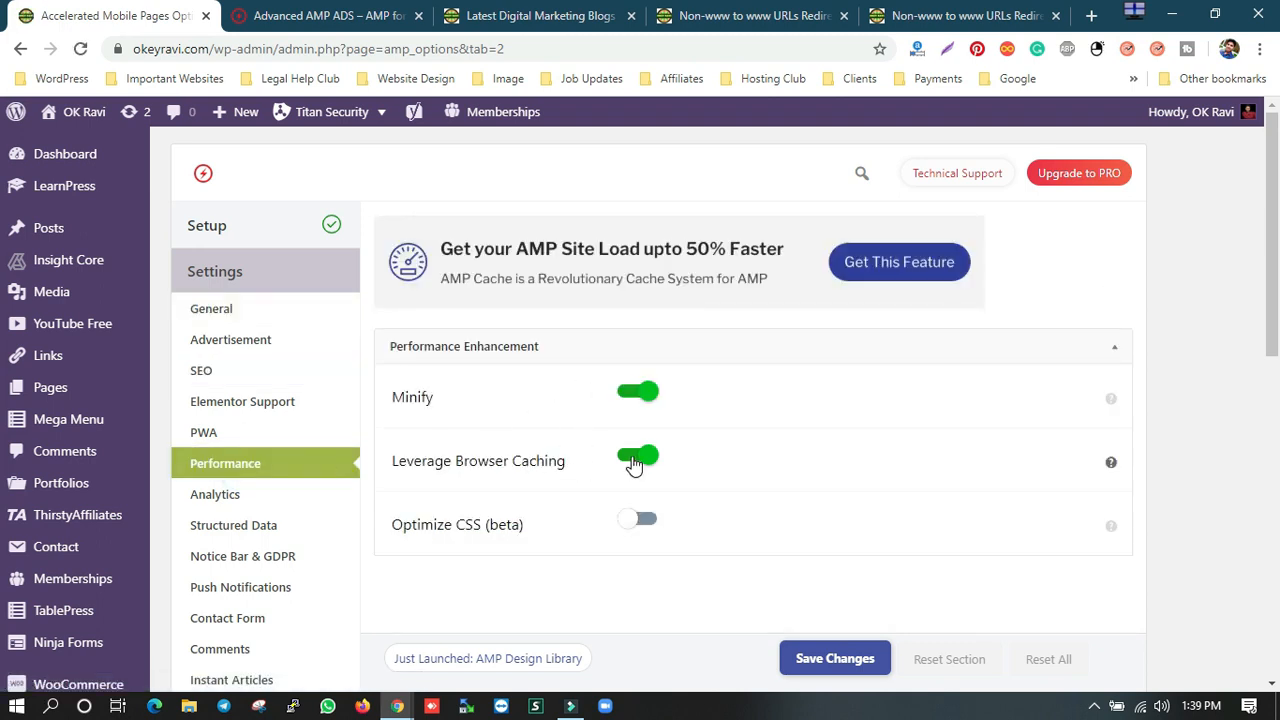
# Step: Turn Optimize CSS (beta) on and back off under Performance Enhancement, checking the Leverage Browser Caching option in between
pyautogui.click(649, 523)
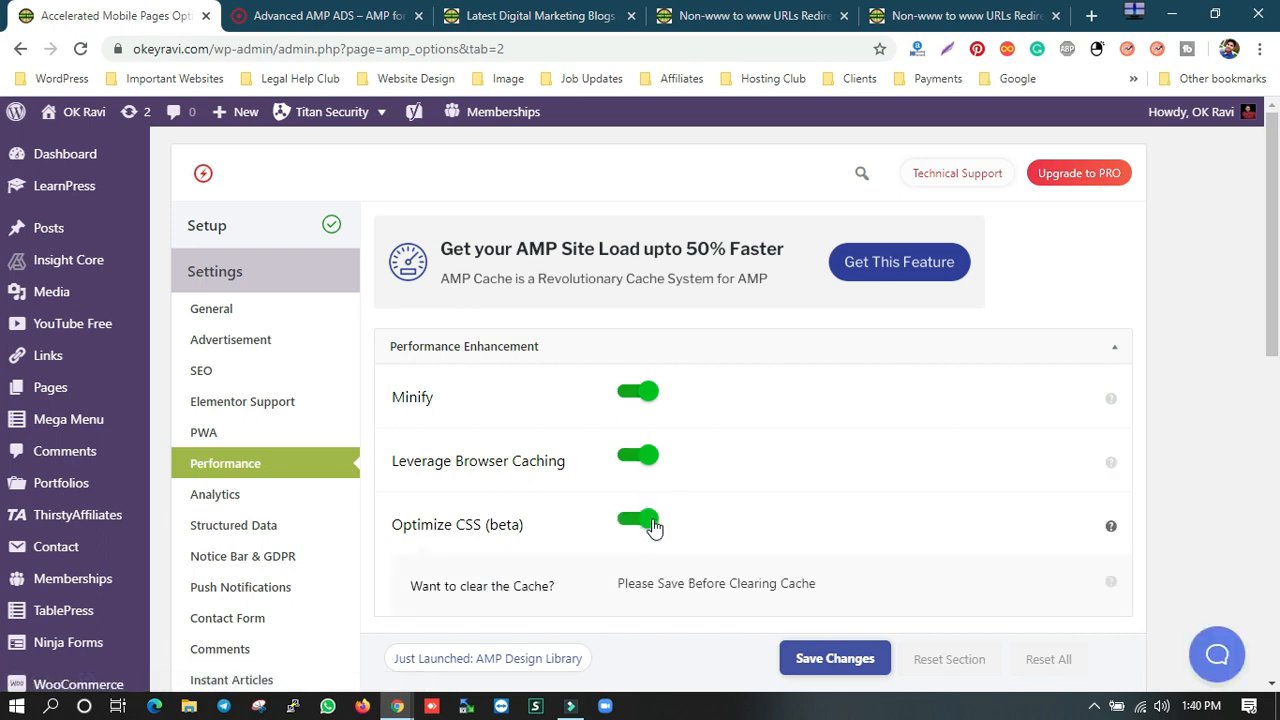
pyautogui.scroll(-2, 708, 514)
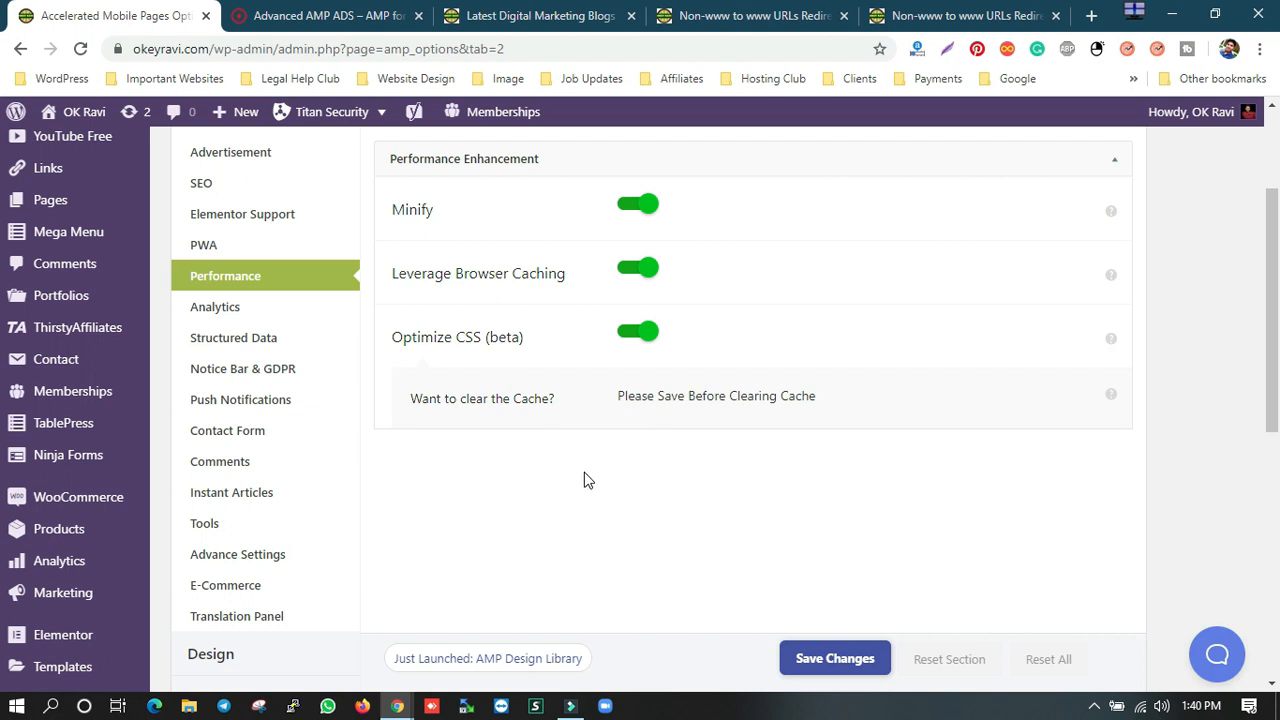
pyautogui.scroll(1, 590, 475)
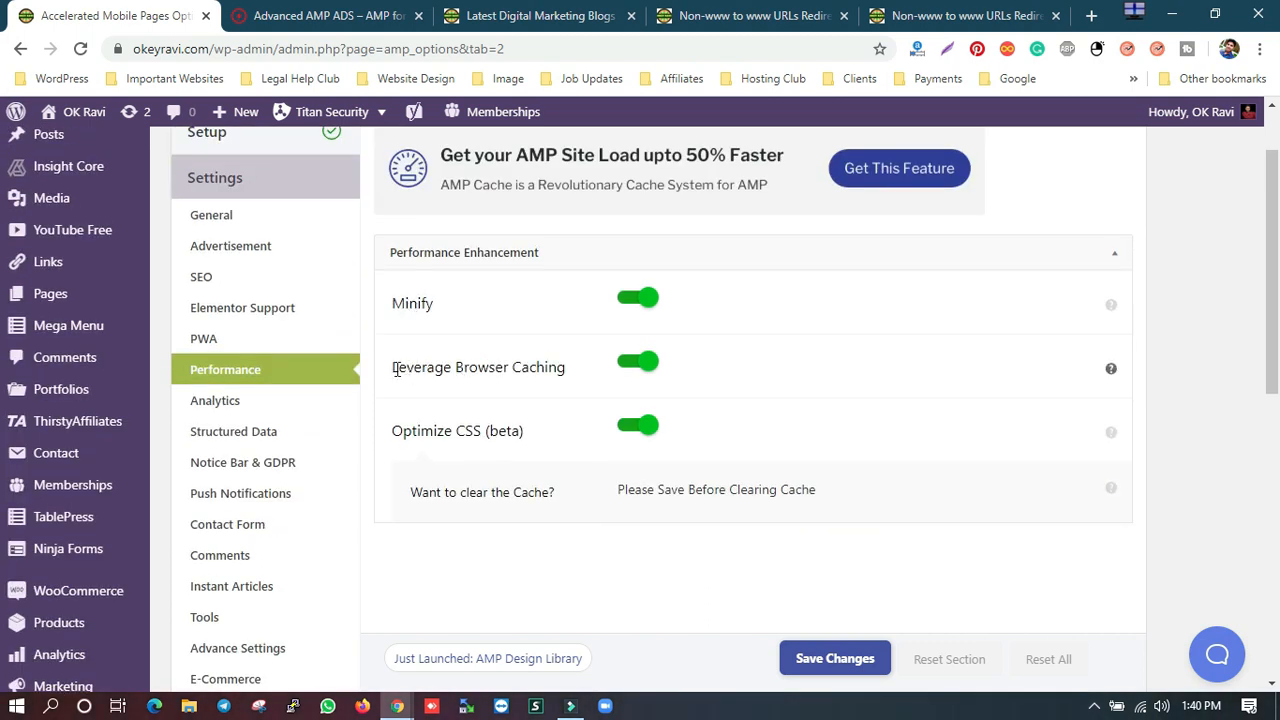
pyautogui.moveTo(380, 368); pyautogui.dragTo(588, 390)
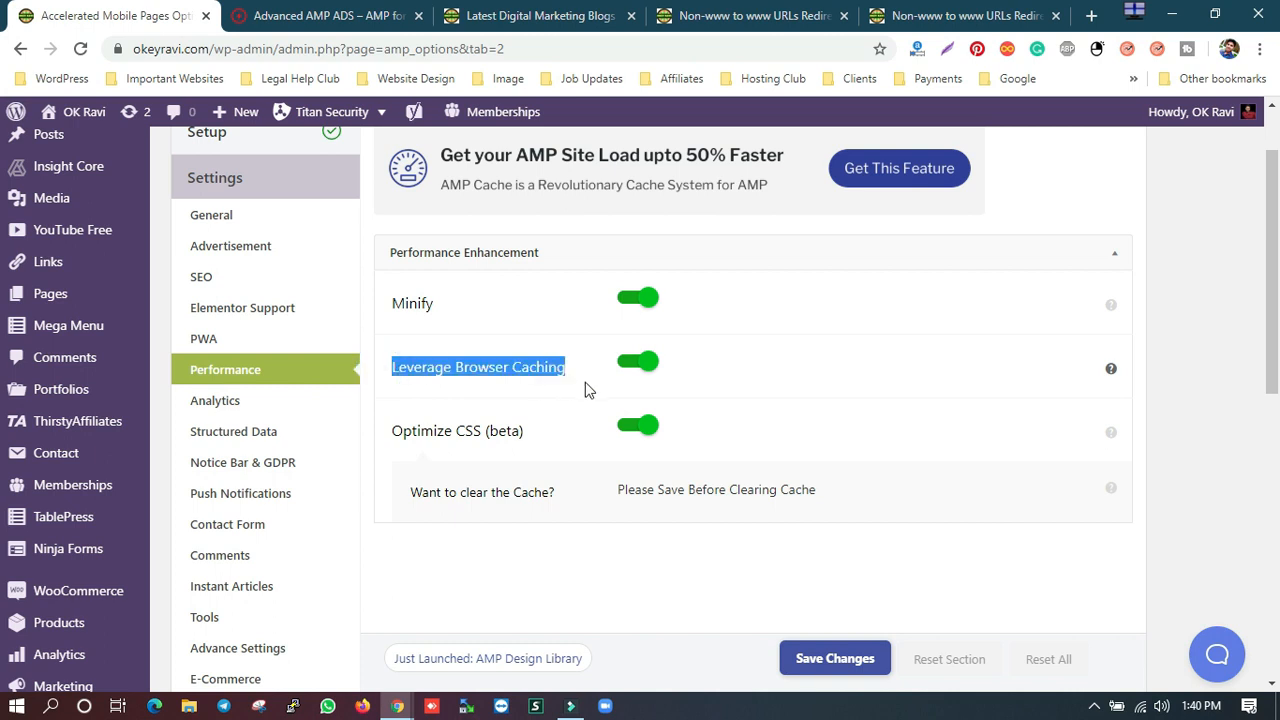
pyautogui.click(642, 430)
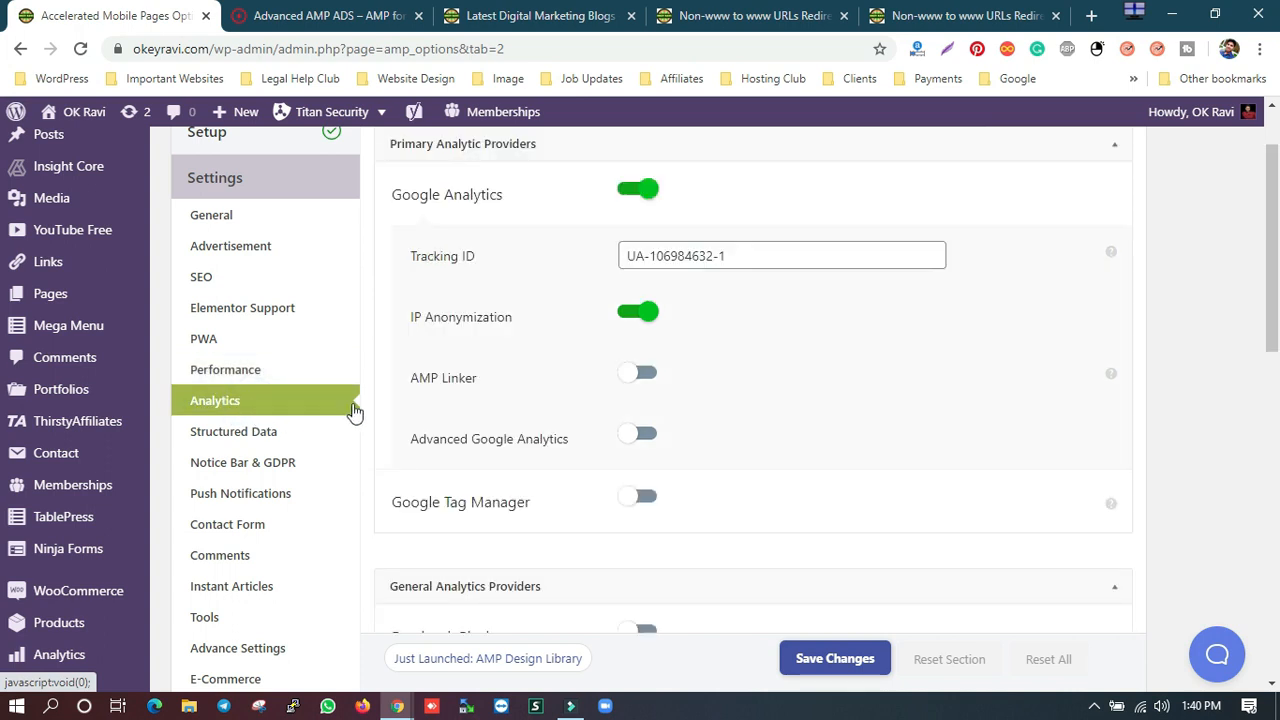
# Step: Open the Analytics settings and examine the Google Analytics tracking ID and the list of general analytics providers
pyautogui.moveTo(760, 261); pyautogui.dragTo(600, 258)
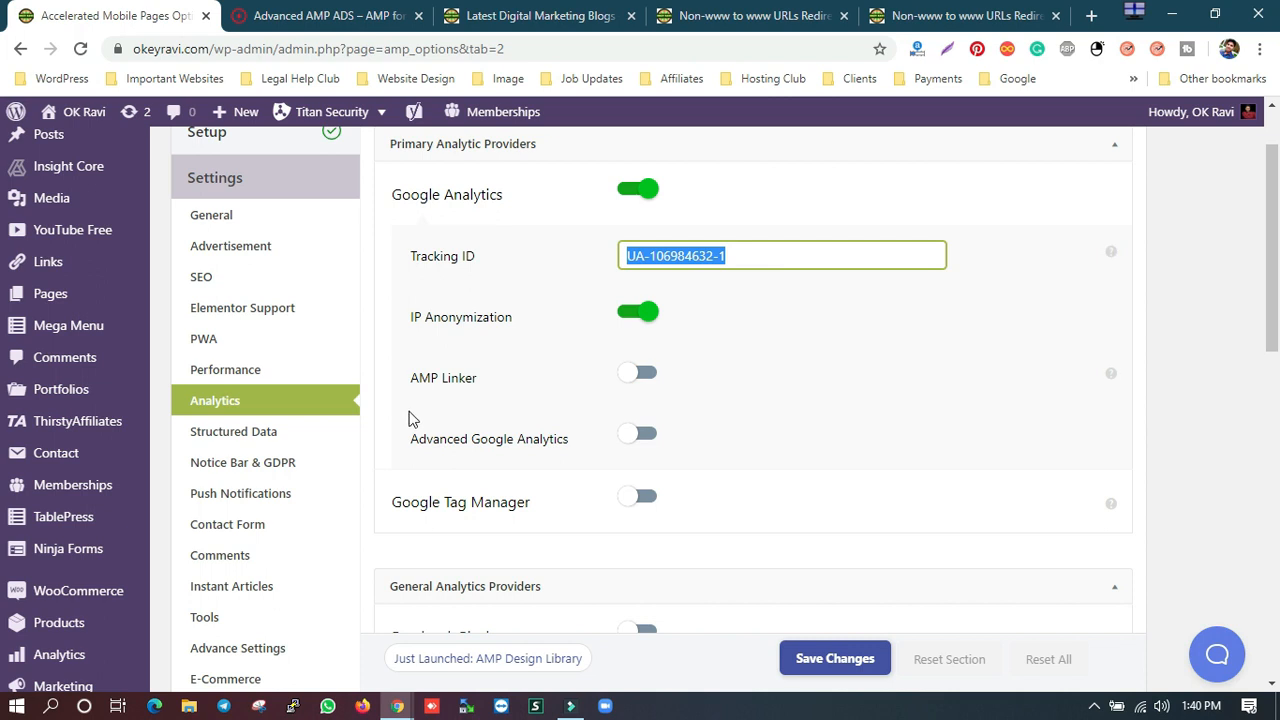
pyautogui.scroll(-1, 586, 443)
pyautogui.scroll(-2, 612, 454)
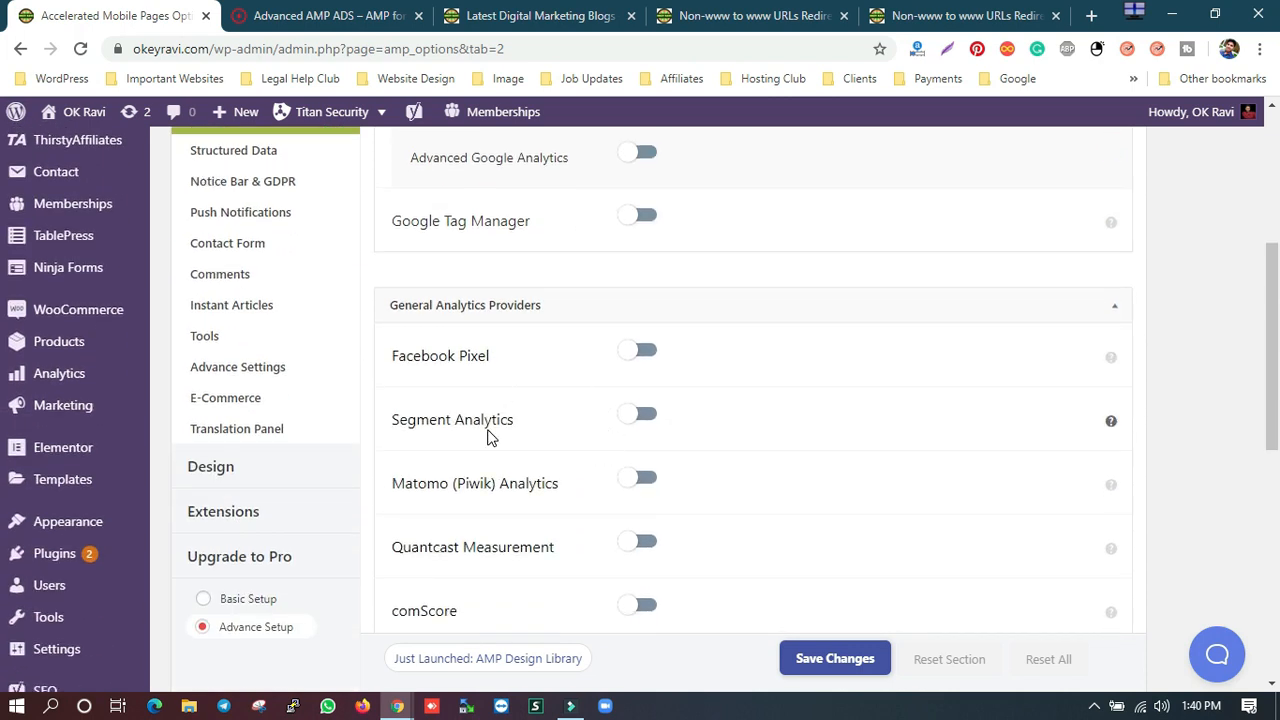
pyautogui.scroll(-4, 586, 497)
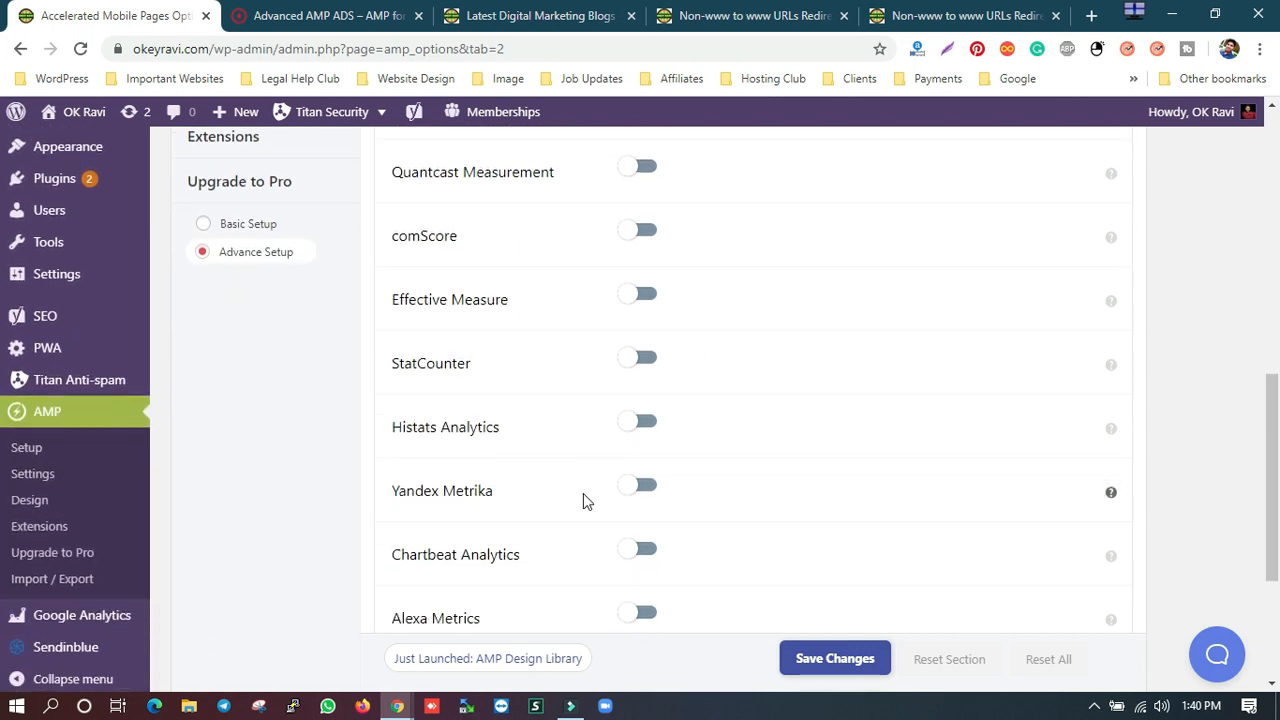
pyautogui.scroll(-3, 586, 498)
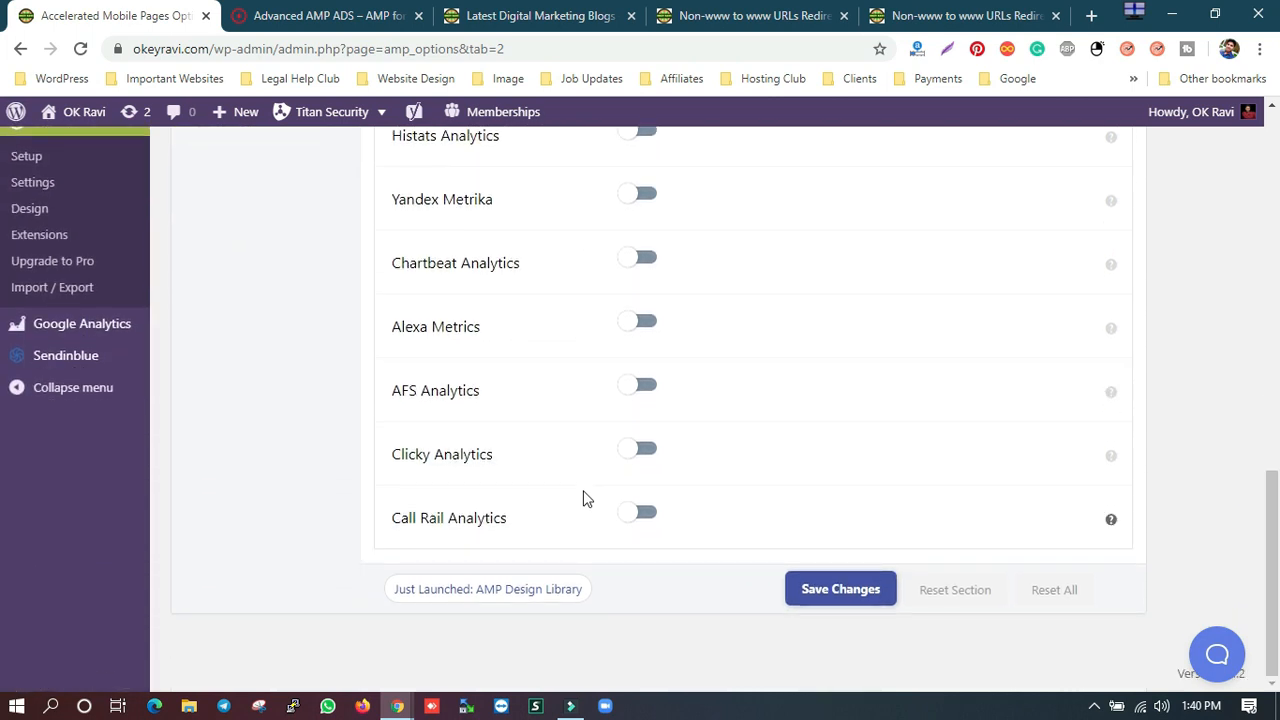
pyautogui.scroll(8, 586, 498)
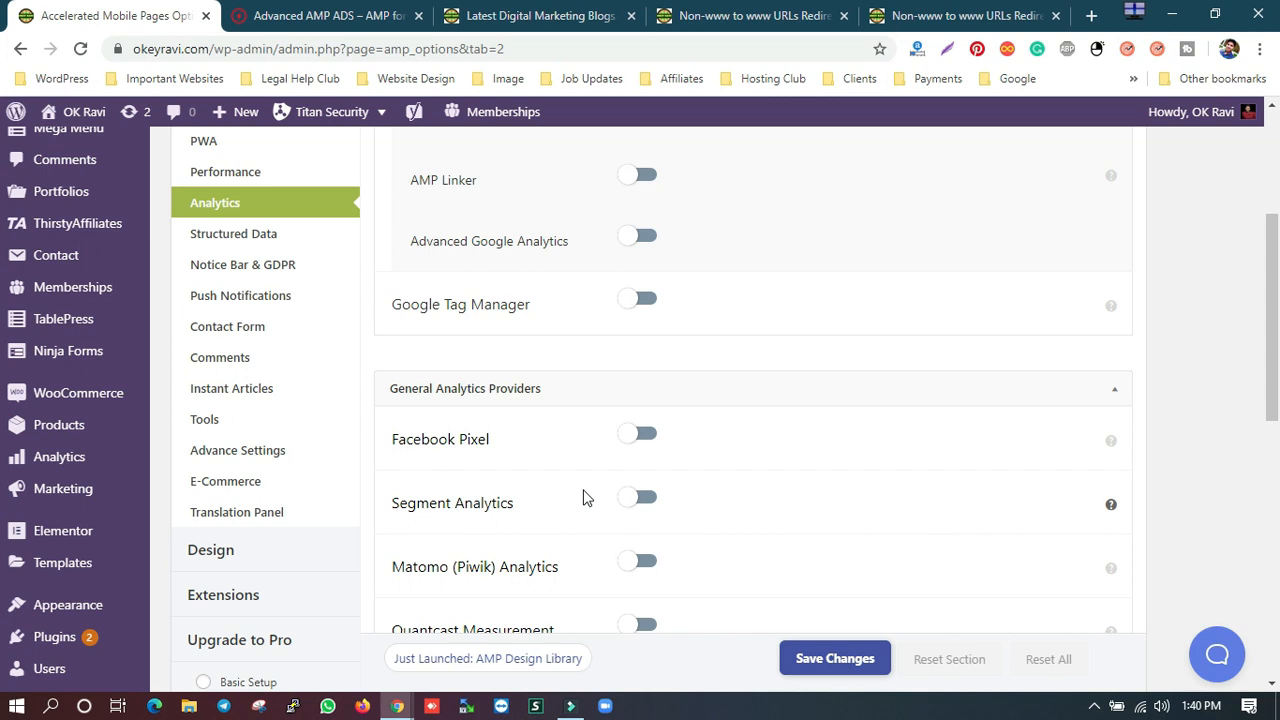
pyautogui.scroll(3, 586, 497)
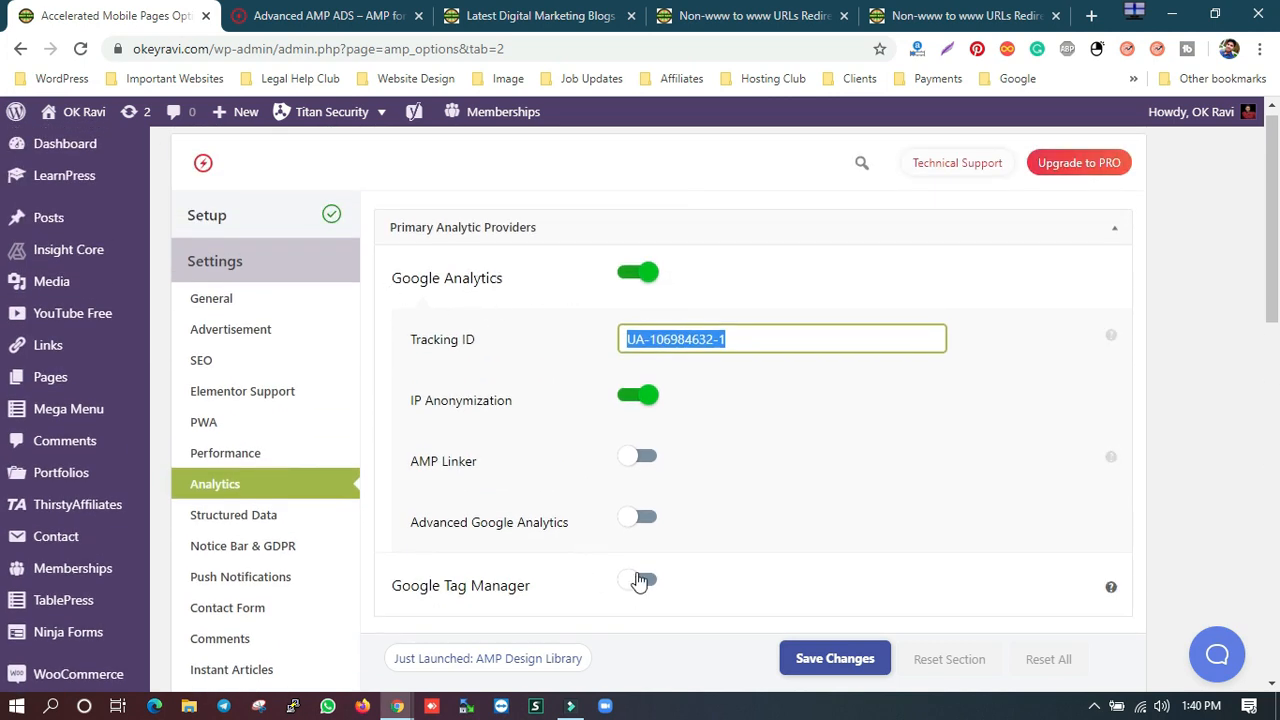
# Step: Turn on Facebook Pixel under General Analytics Providers to check its Pixel ID field, and turn it back off
pyautogui.scroll(-4, 697, 577)
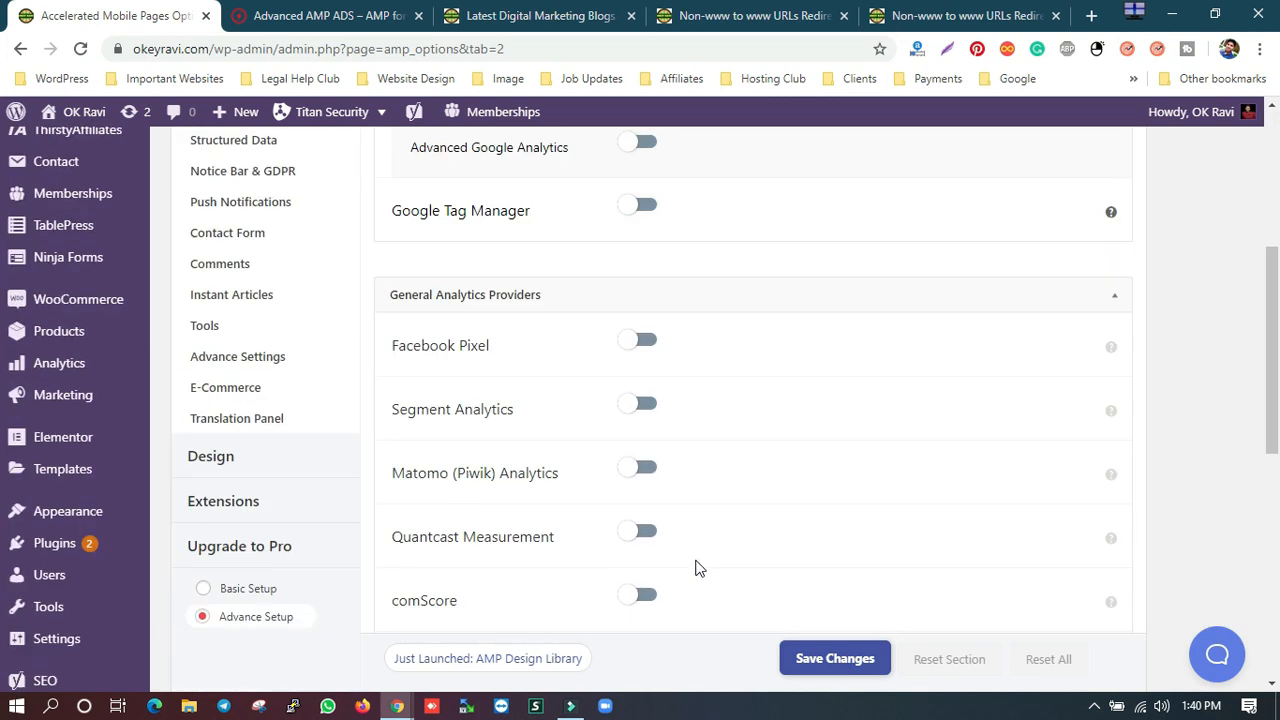
pyautogui.click(640, 346)
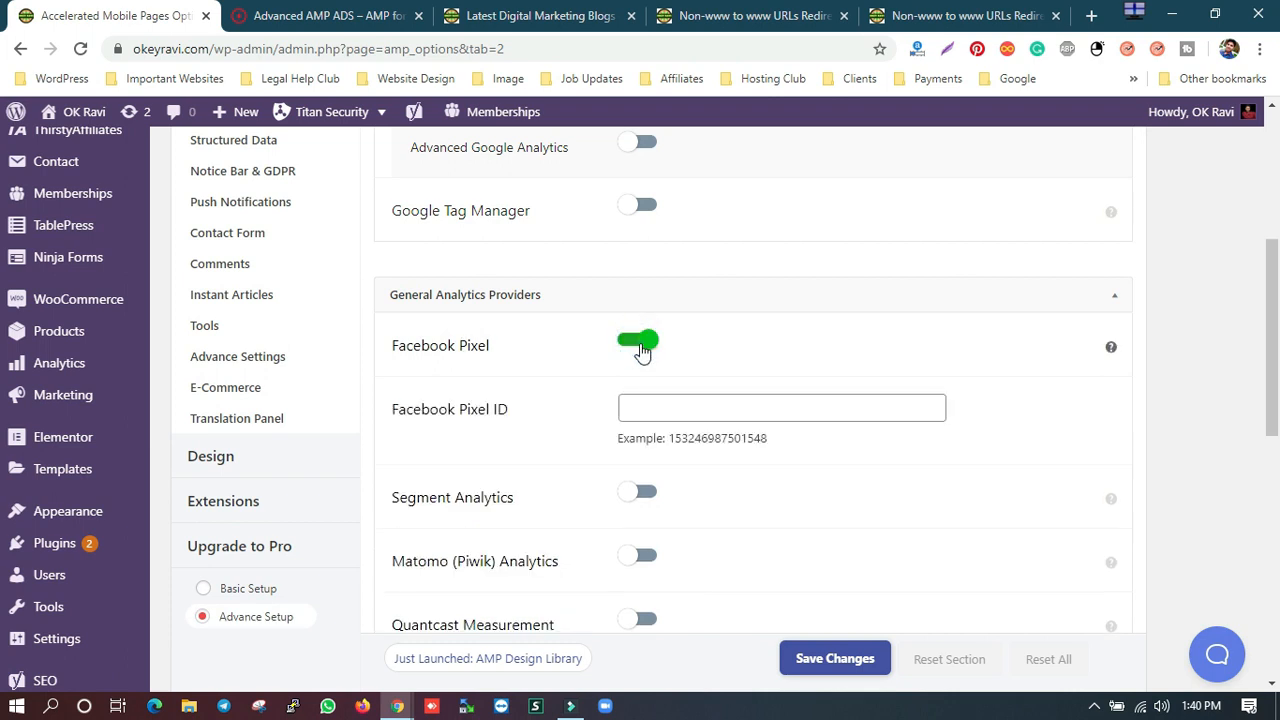
pyautogui.click(685, 409)
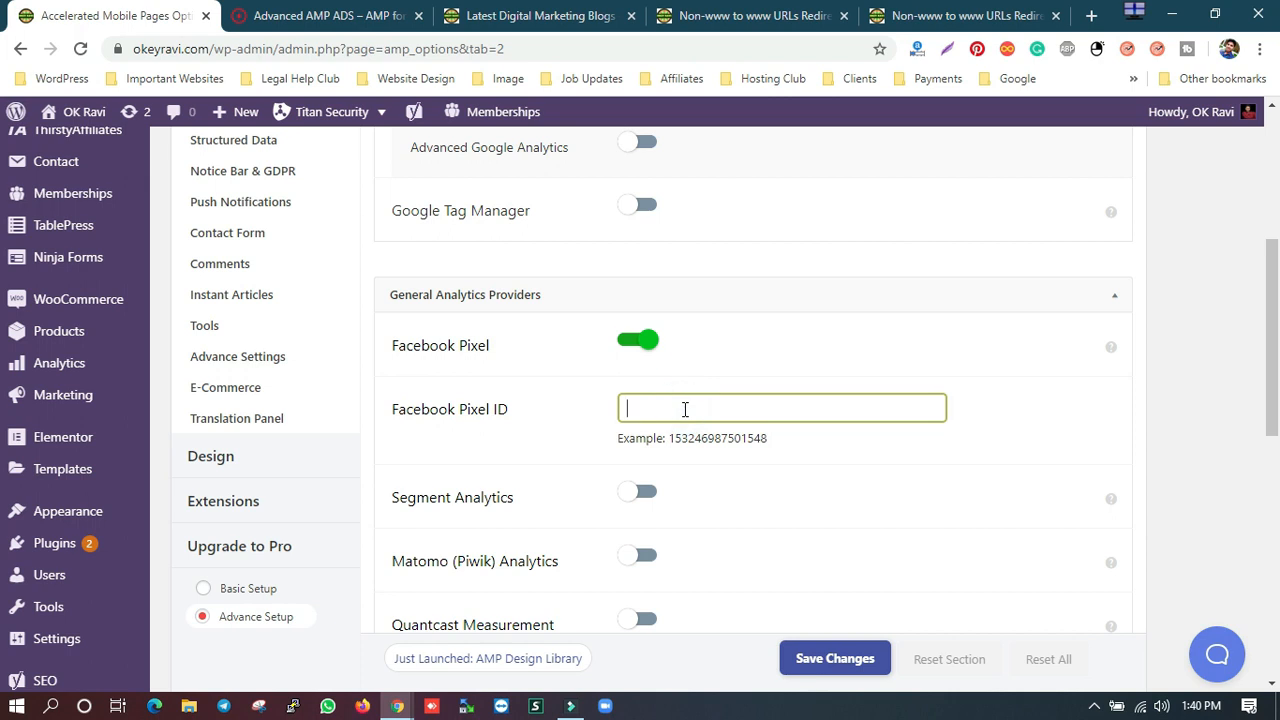
pyautogui.click(631, 345)
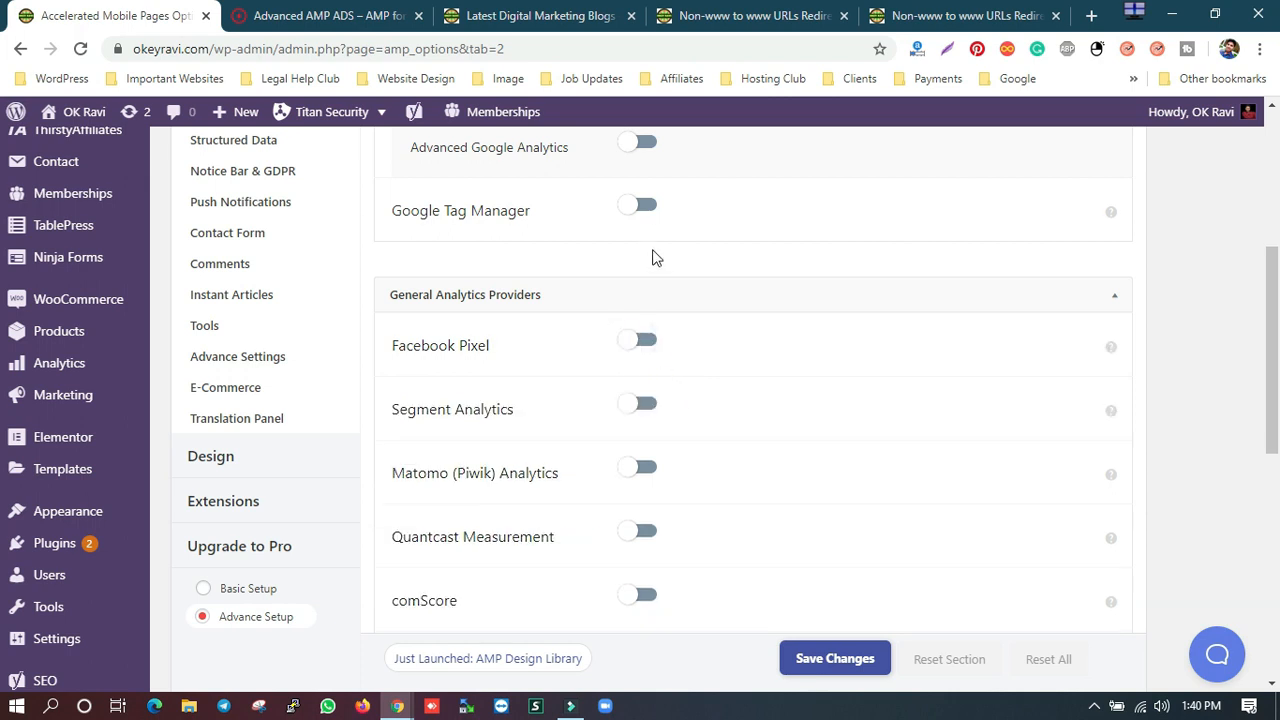
# Step: Turn on Google Tag Manager to check its Container ID field, and switch back to Google Analytics
pyautogui.click(645, 205)
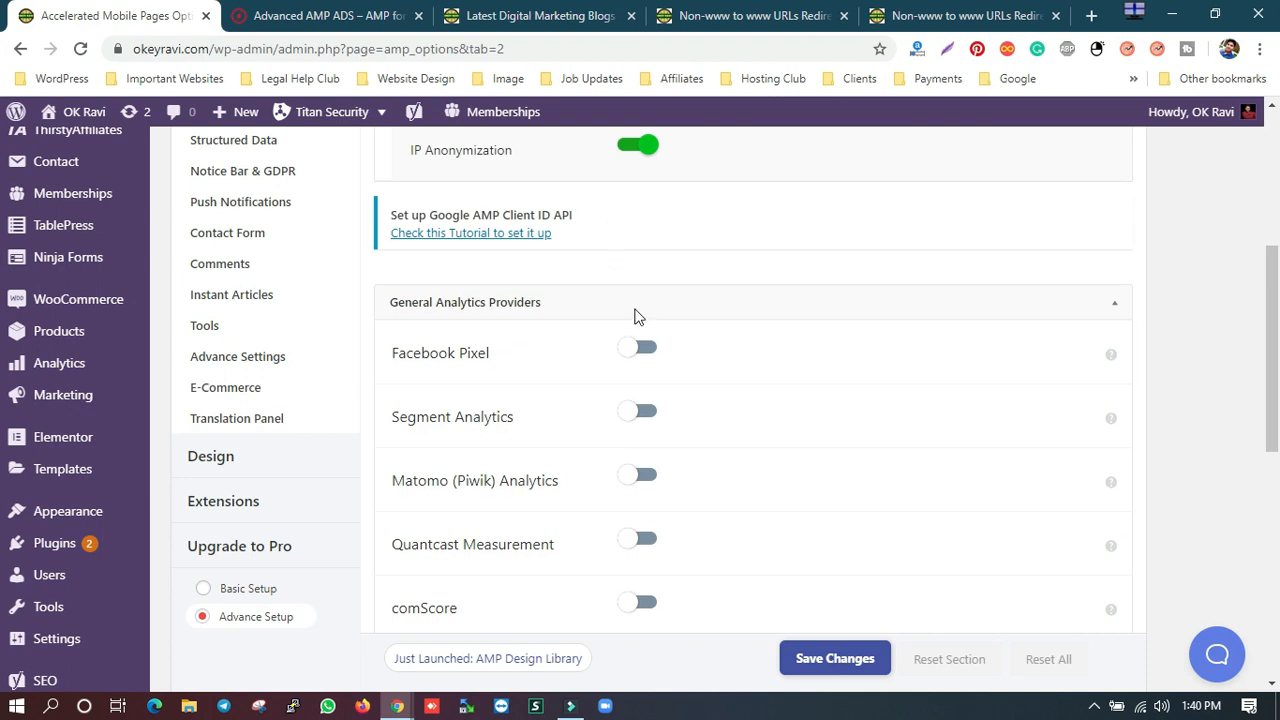
pyautogui.scroll(4, 645, 360)
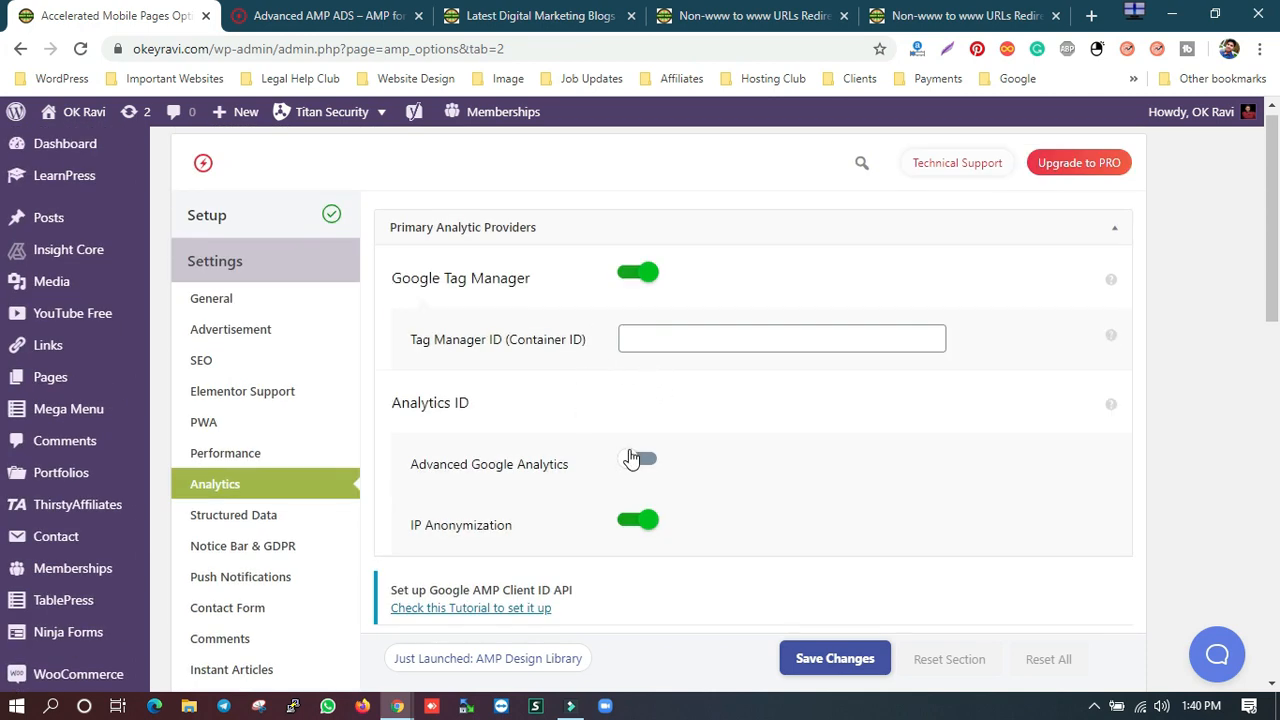
pyautogui.click(656, 332)
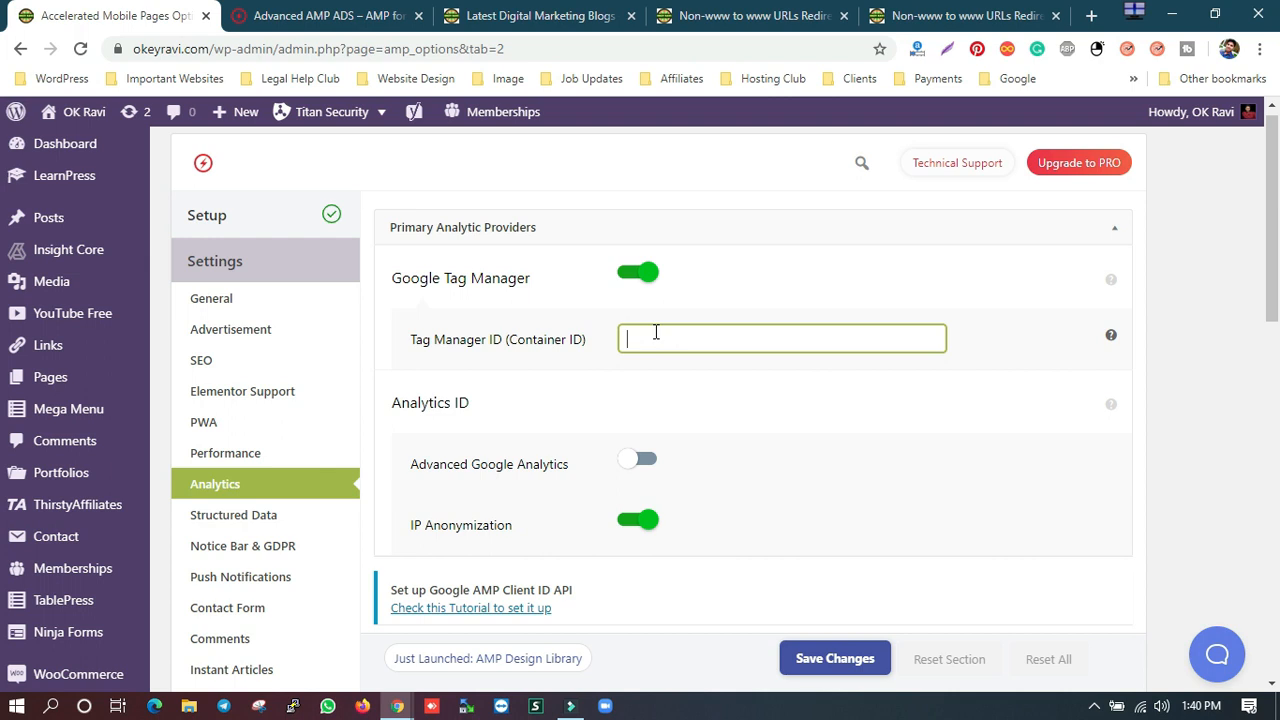
pyautogui.click(627, 273)
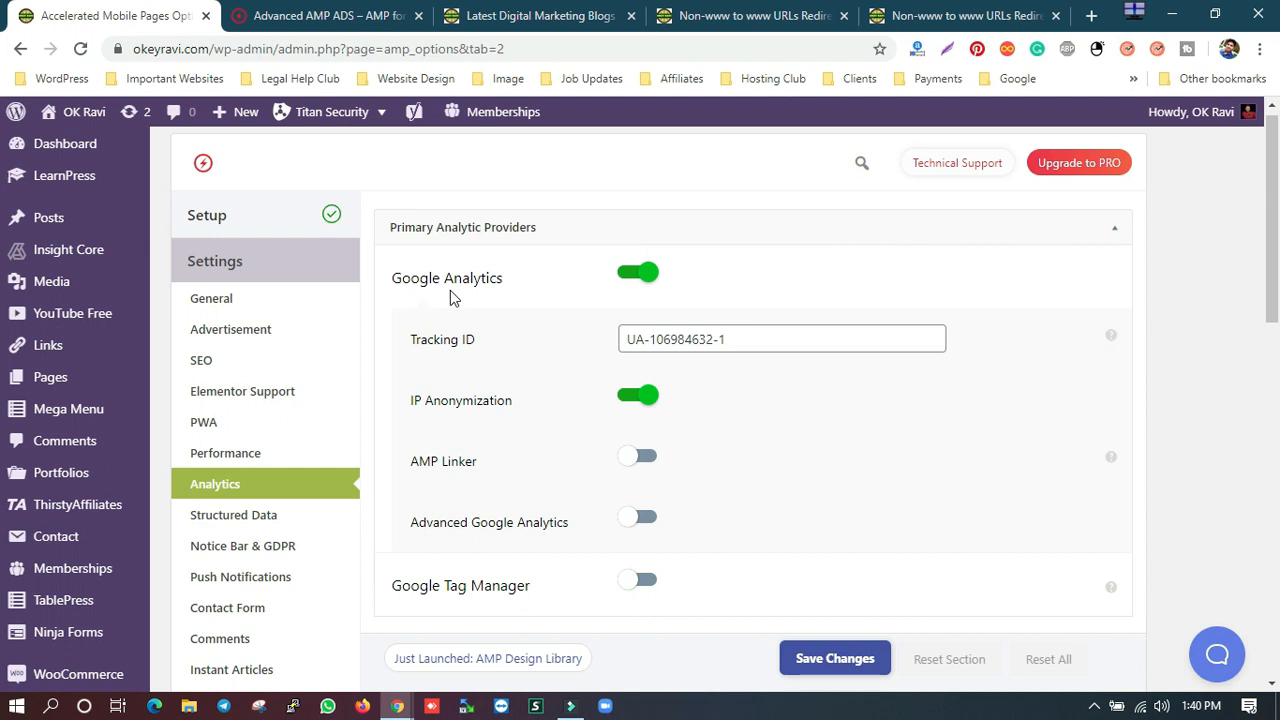
# Step: Open the Structured Data settings and review the update notice, the schema types and the default values setup
pyautogui.click(257, 527)
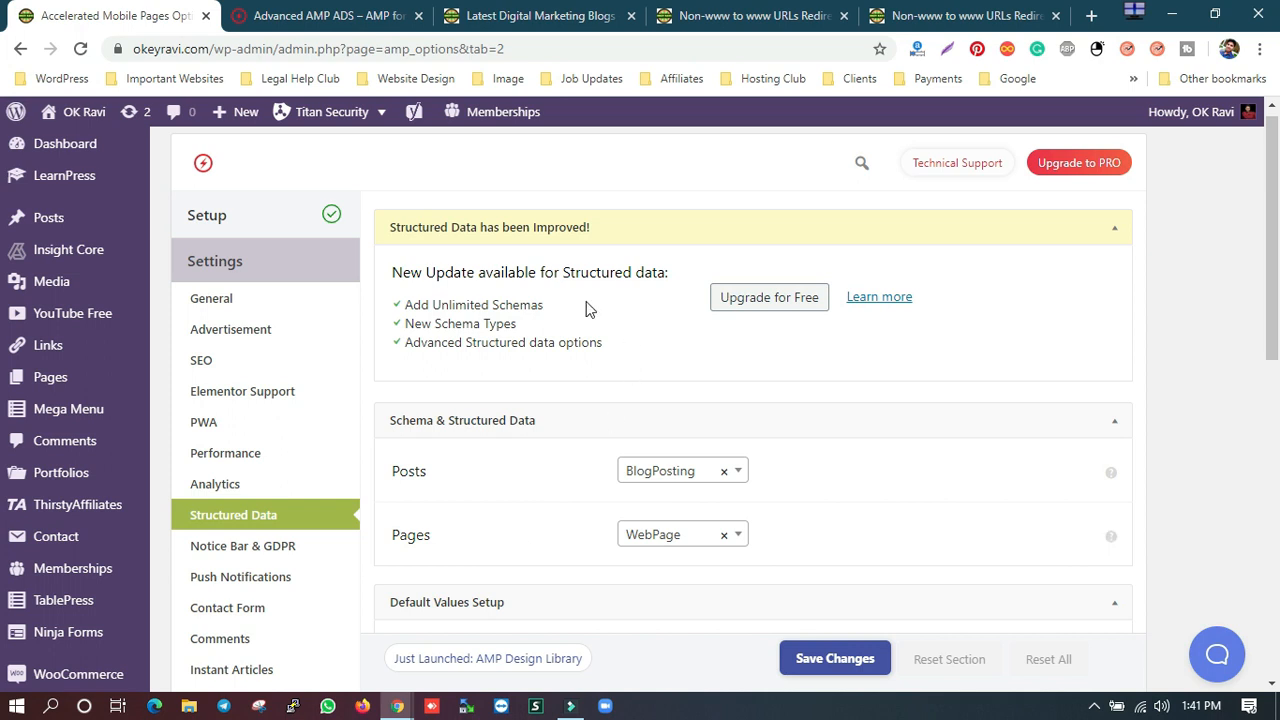
pyautogui.moveTo(397, 274); pyautogui.dragTo(672, 274)
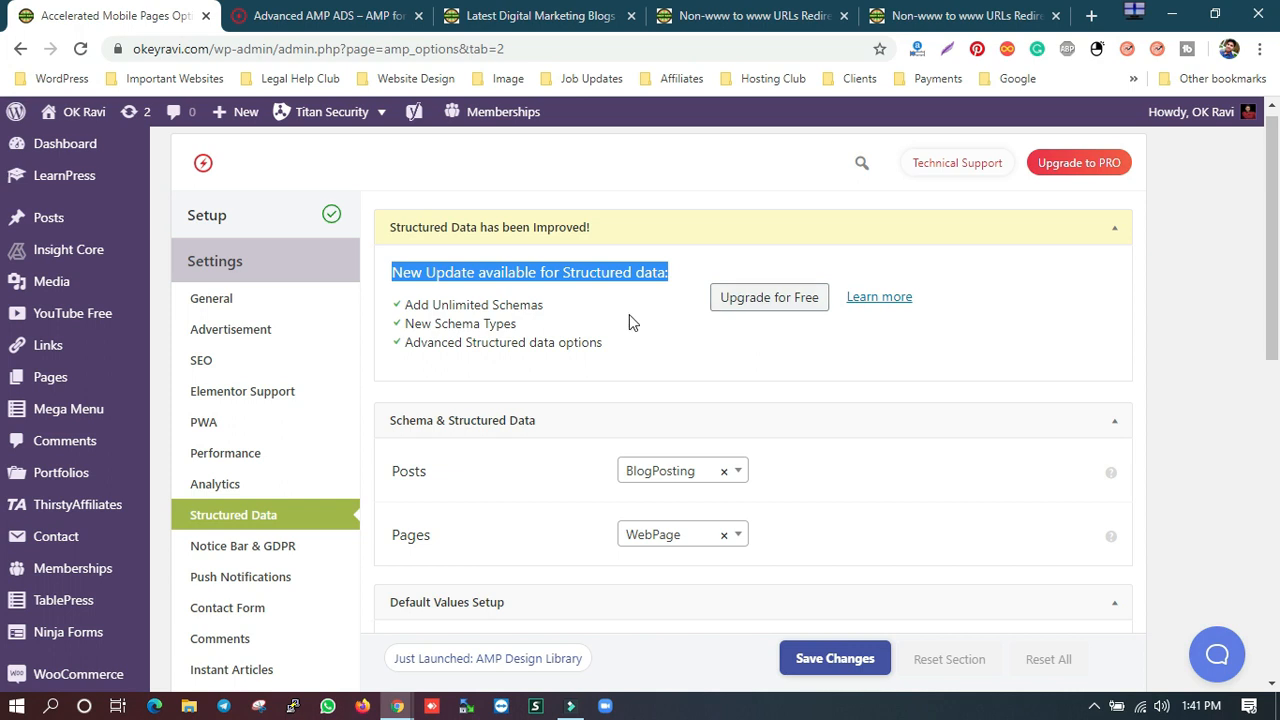
pyautogui.scroll(-2, 540, 420)
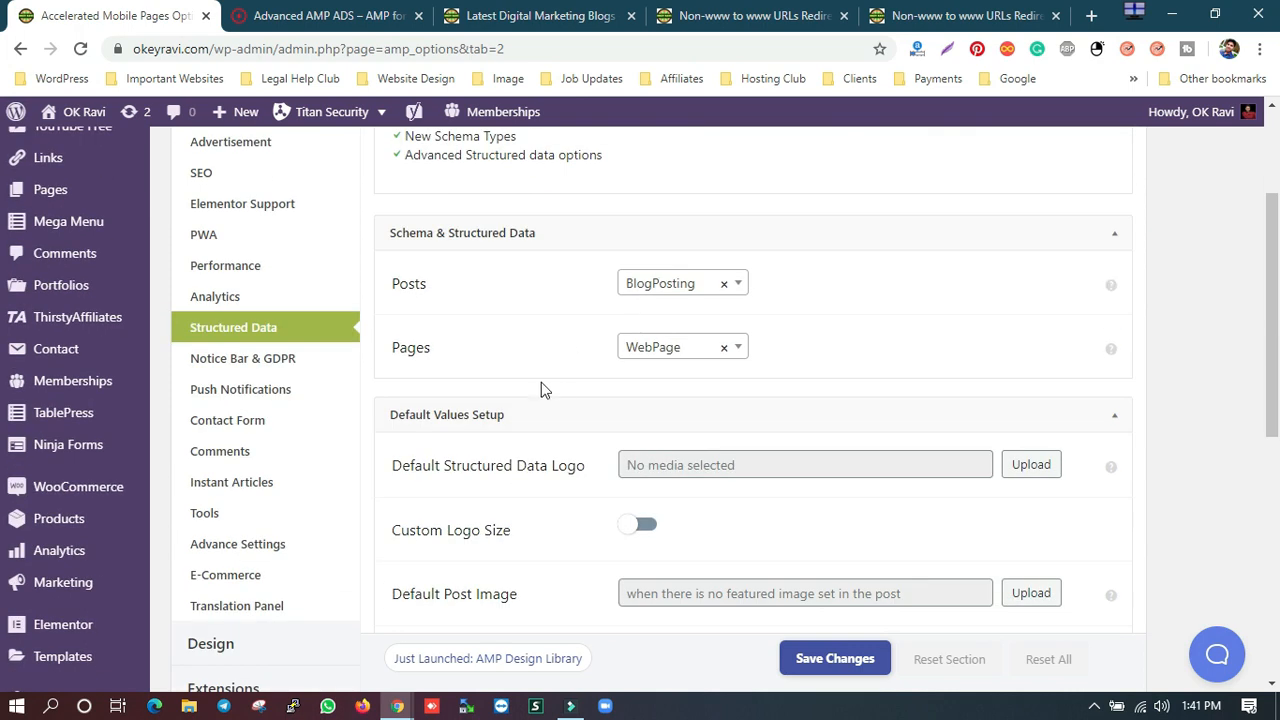
pyautogui.scroll(1, 541, 388)
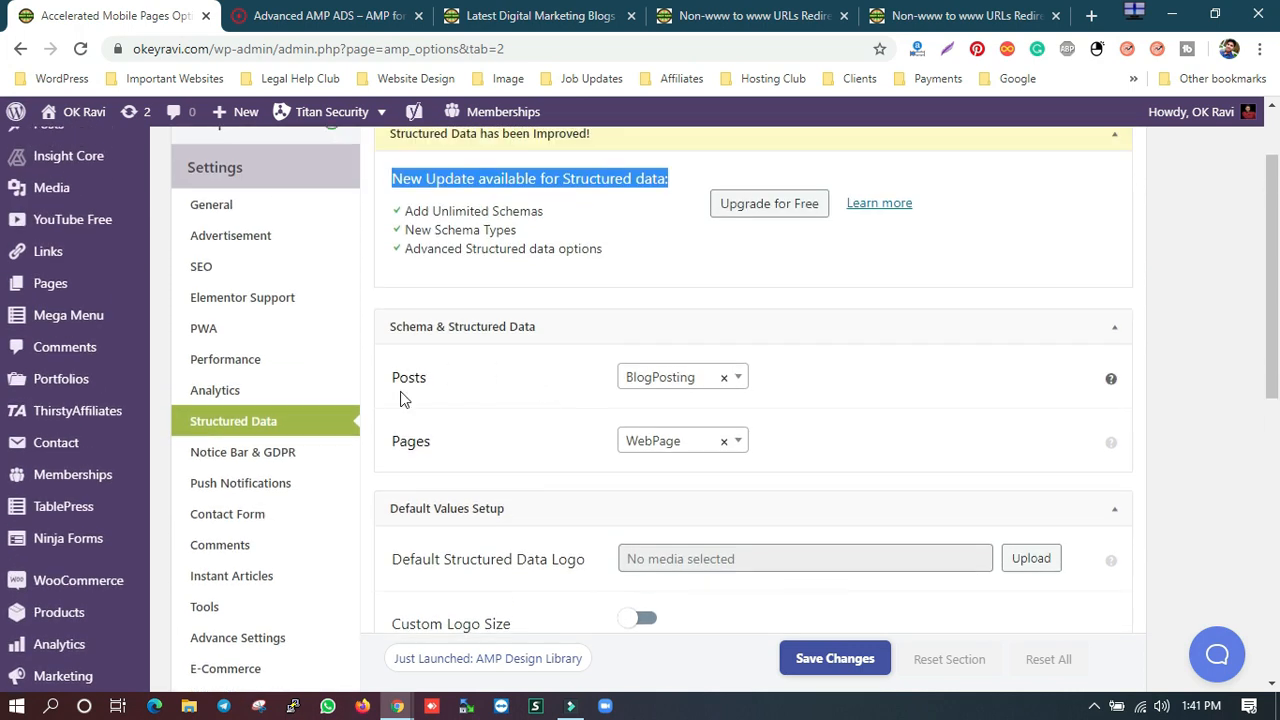
# Step: Examine the schema types offered for Posts and Pages under Schema & Structured Data without changing either selection
pyautogui.click(682, 382)
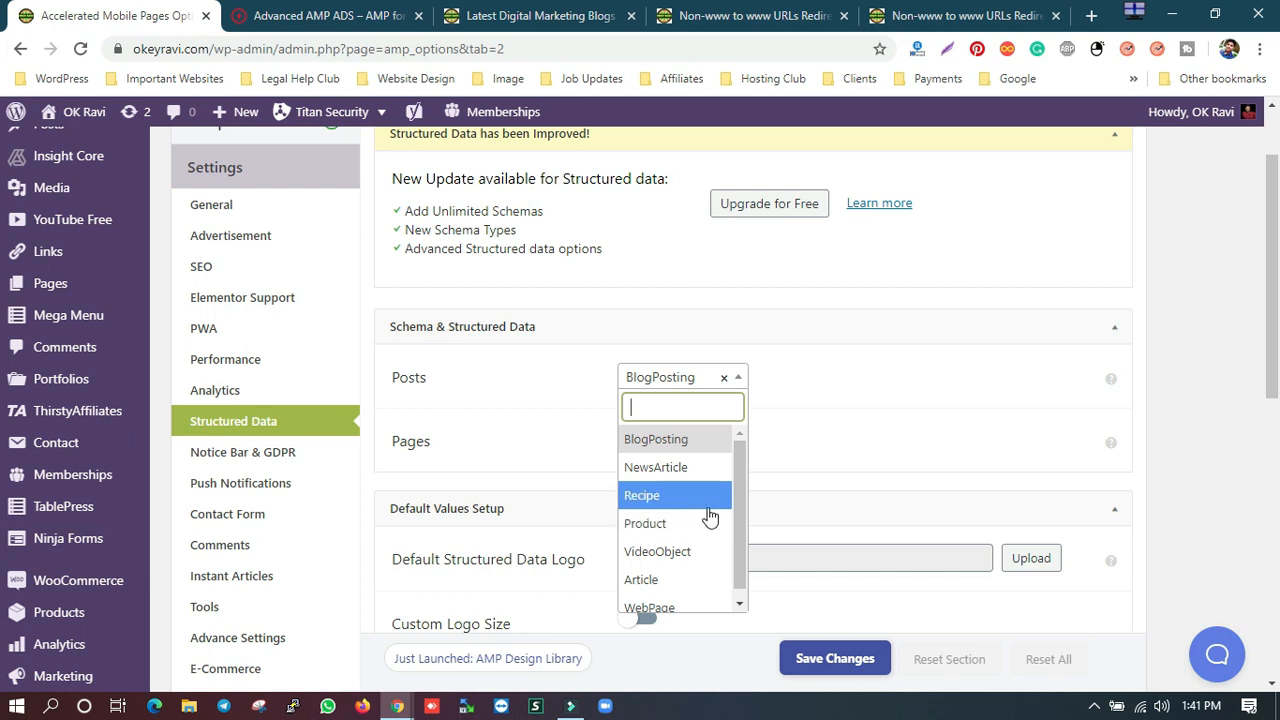
pyautogui.scroll(-1, 709, 518)
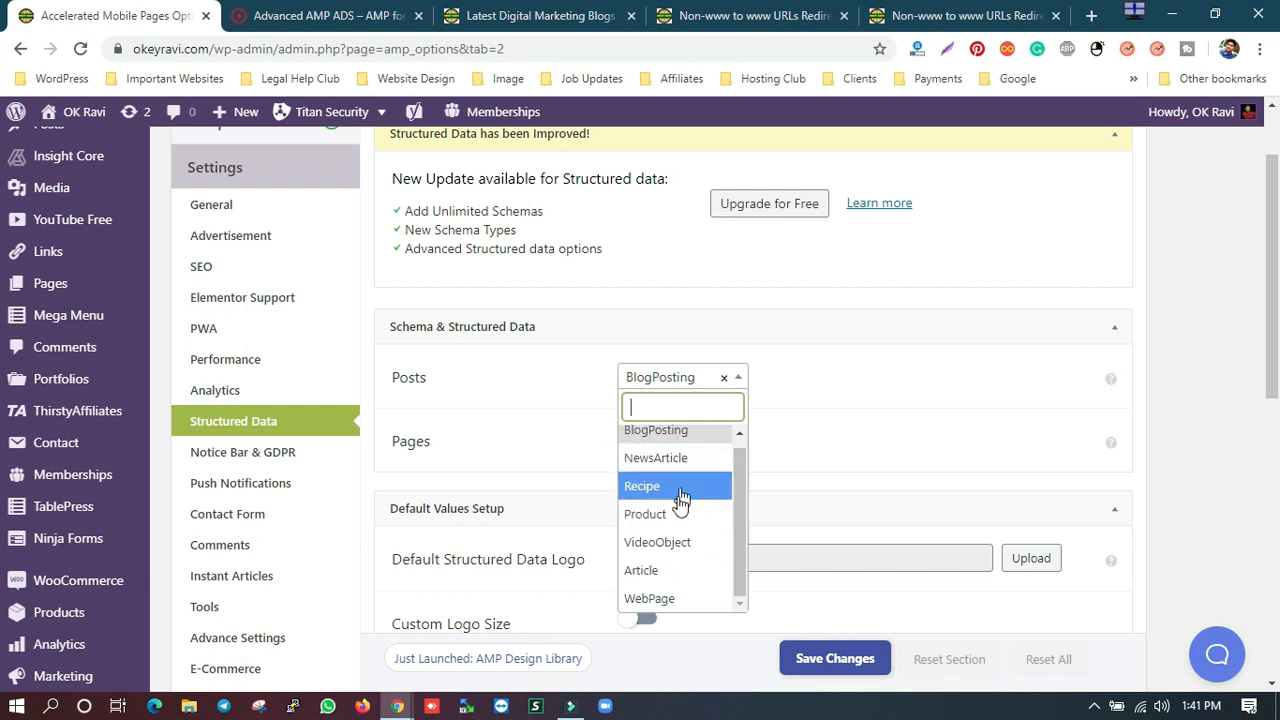
pyautogui.scroll(1, 681, 516)
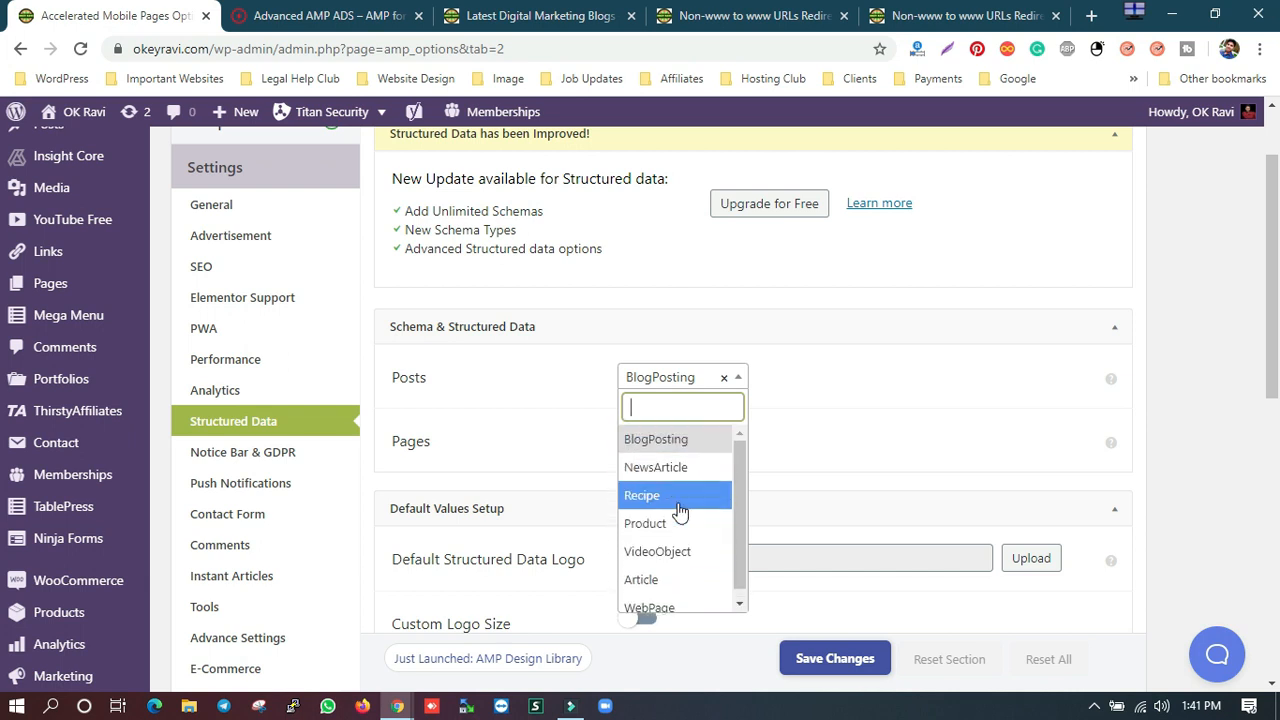
pyautogui.scroll(-1, 679, 512)
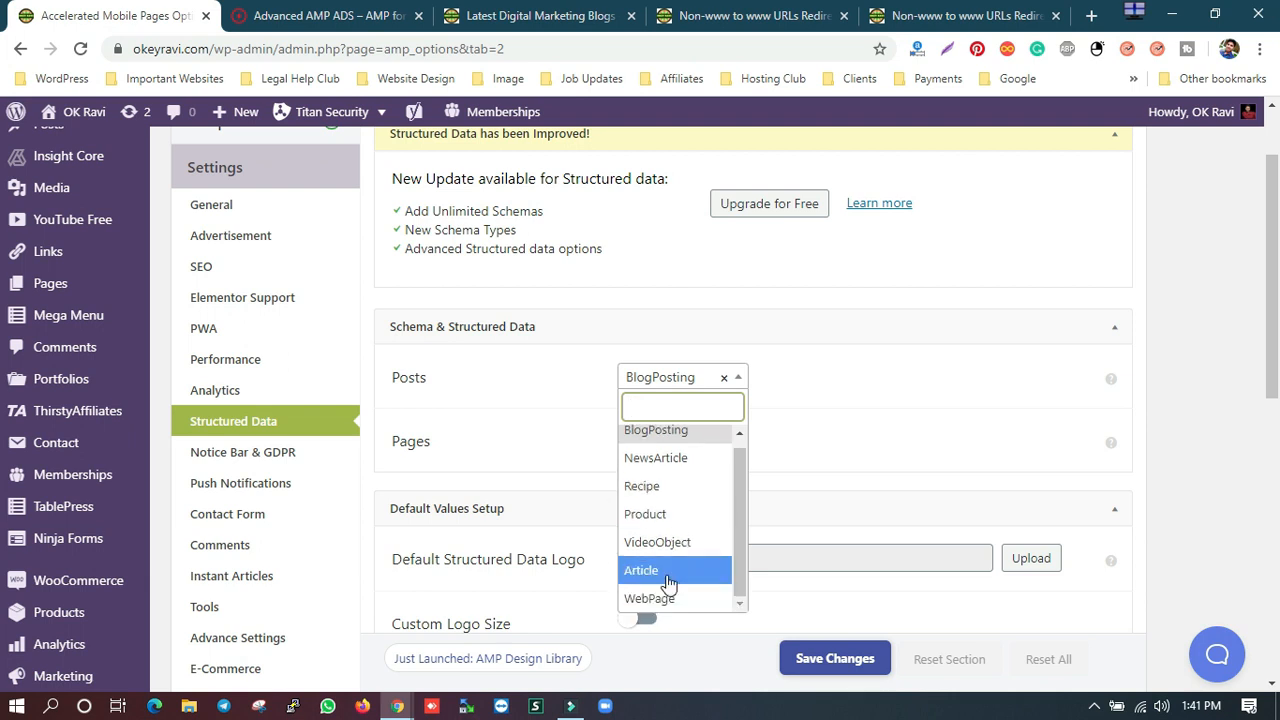
pyautogui.click(503, 387)
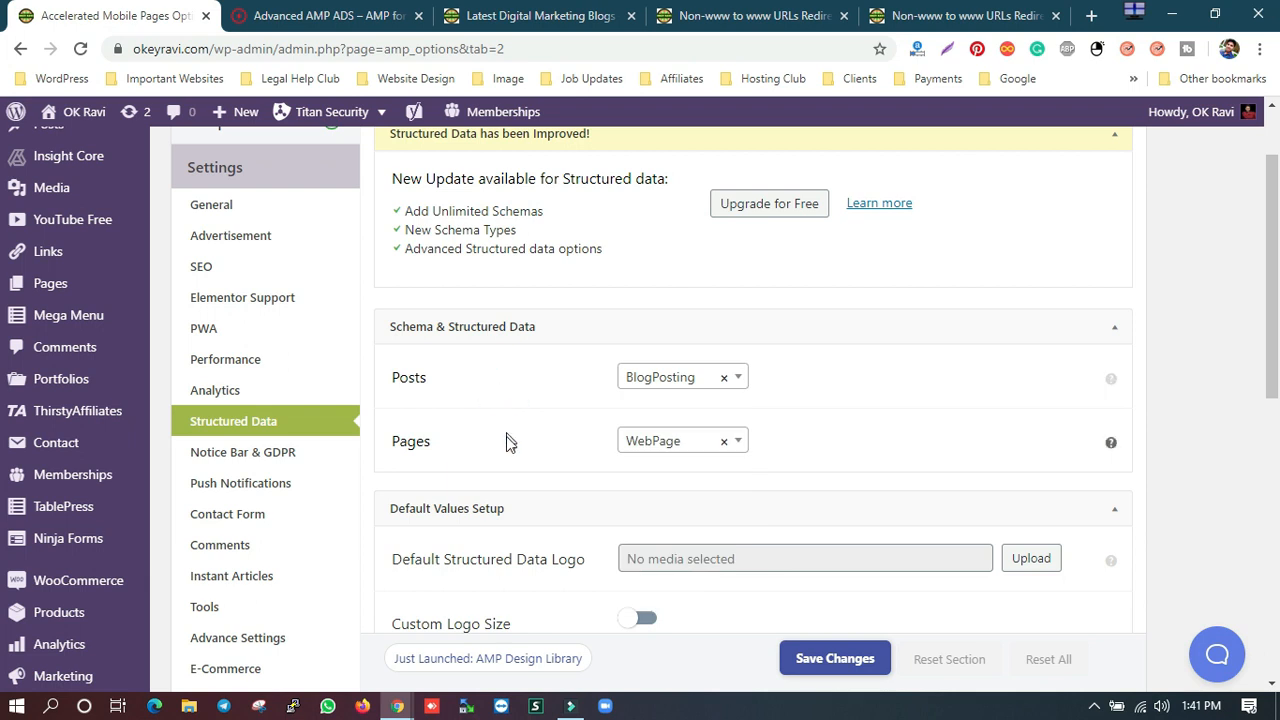
pyautogui.click(686, 454)
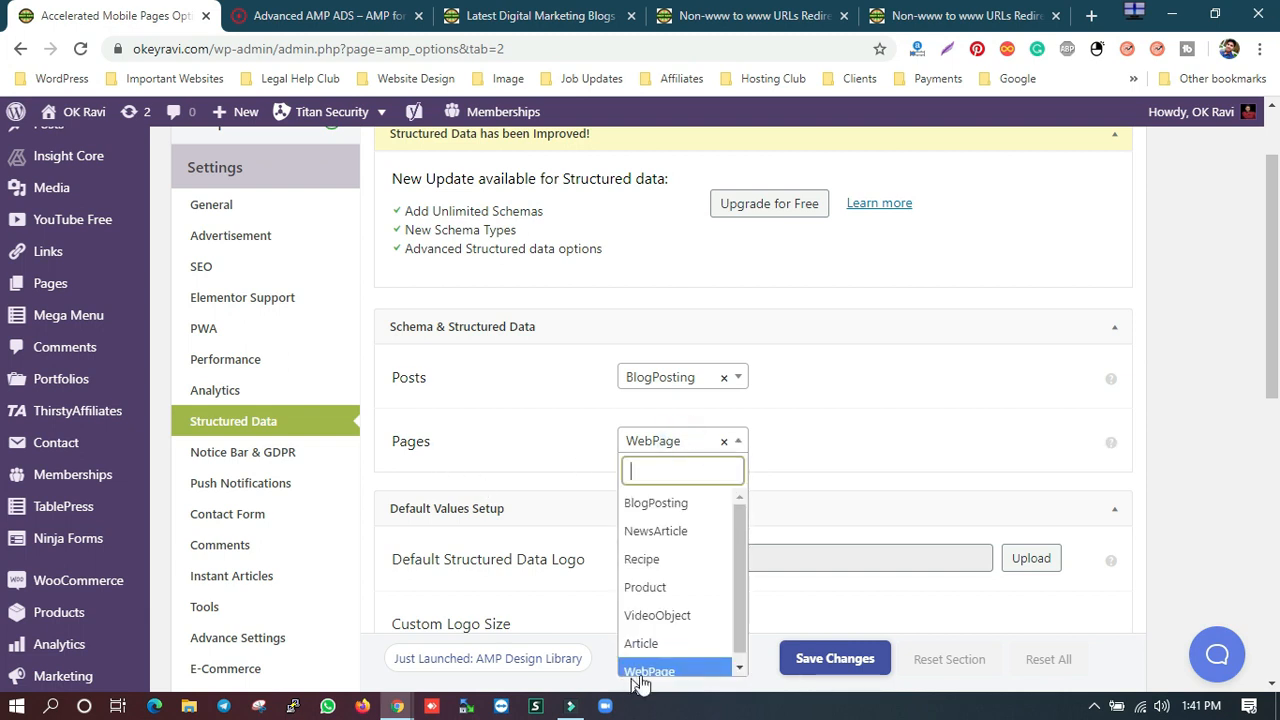
pyautogui.click(889, 440)
# Step: Review the Default Values Setup for structured data, including the logo, post image, image size and video thumbnail options
pyautogui.scroll(-3, 630, 548)
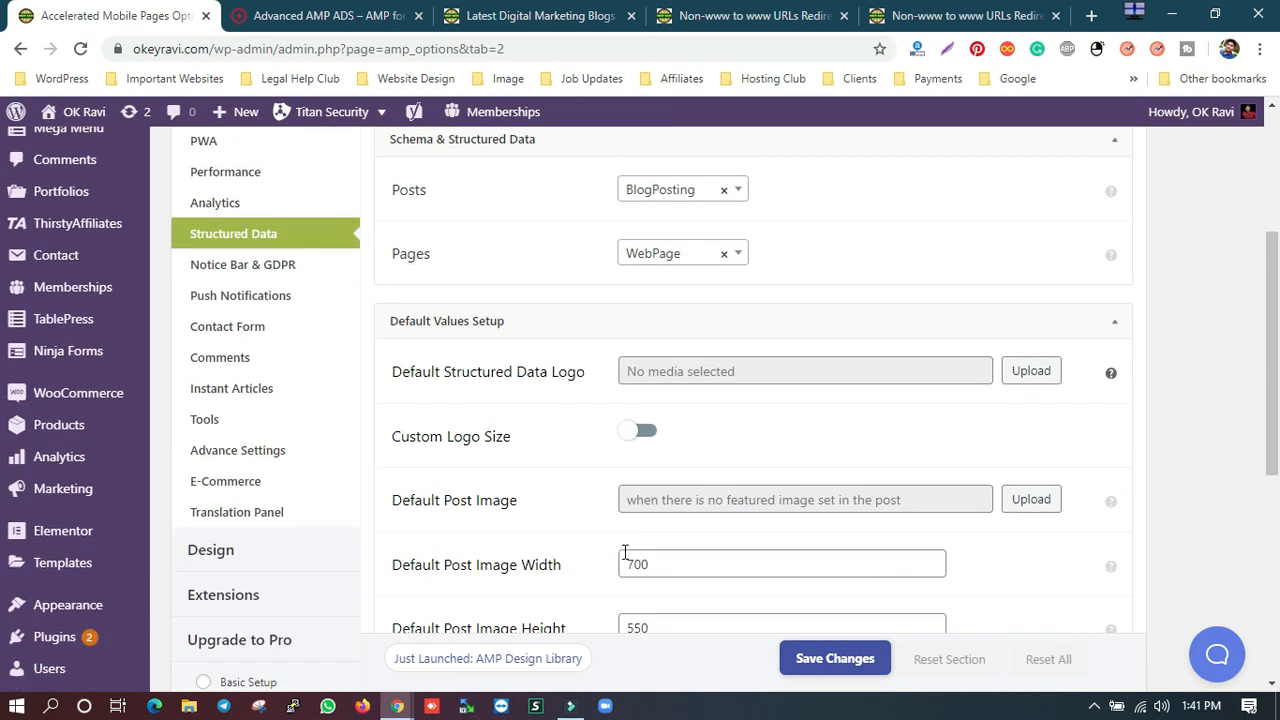
pyautogui.scroll(-1, 605, 450)
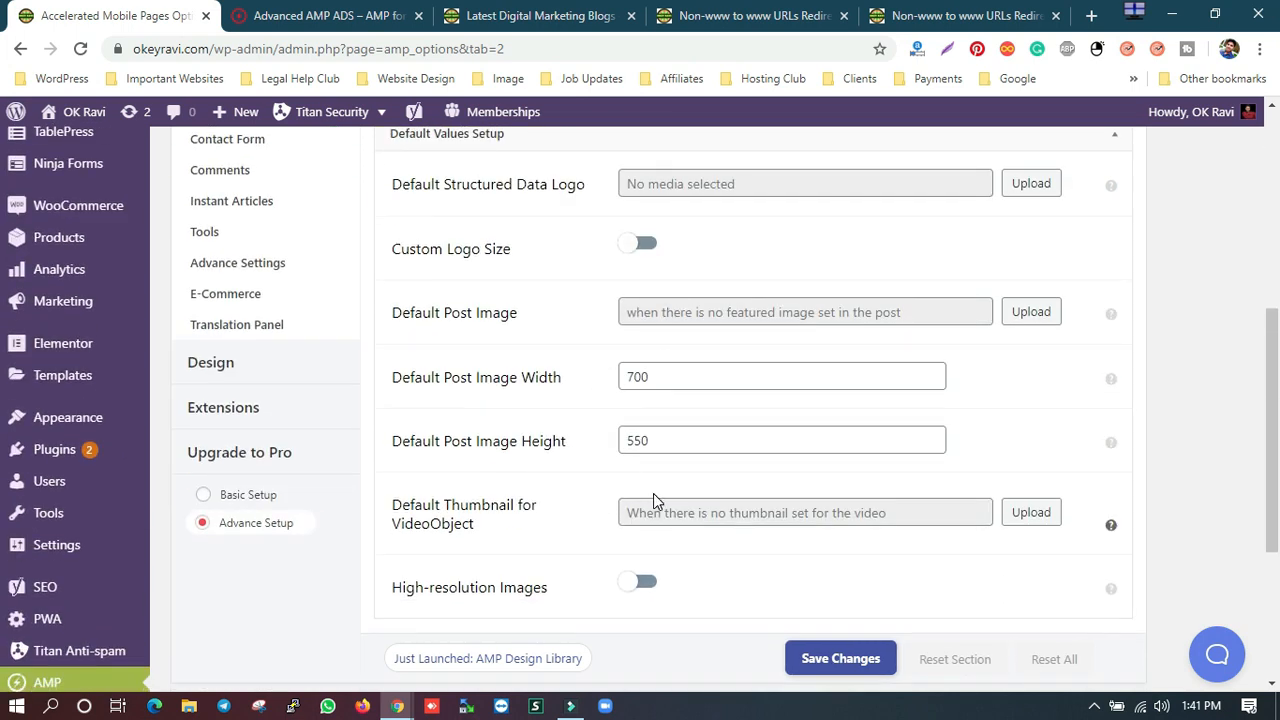
pyautogui.scroll(-2, 653, 493)
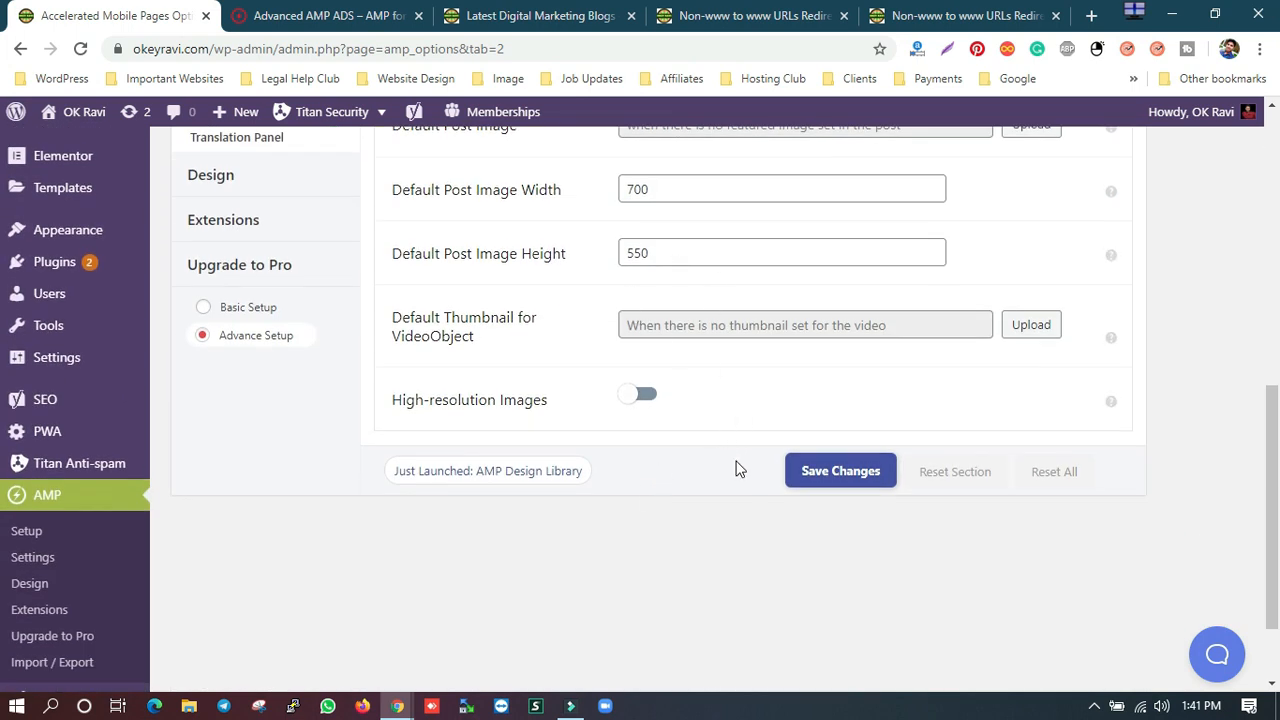
pyautogui.scroll(4, 738, 469)
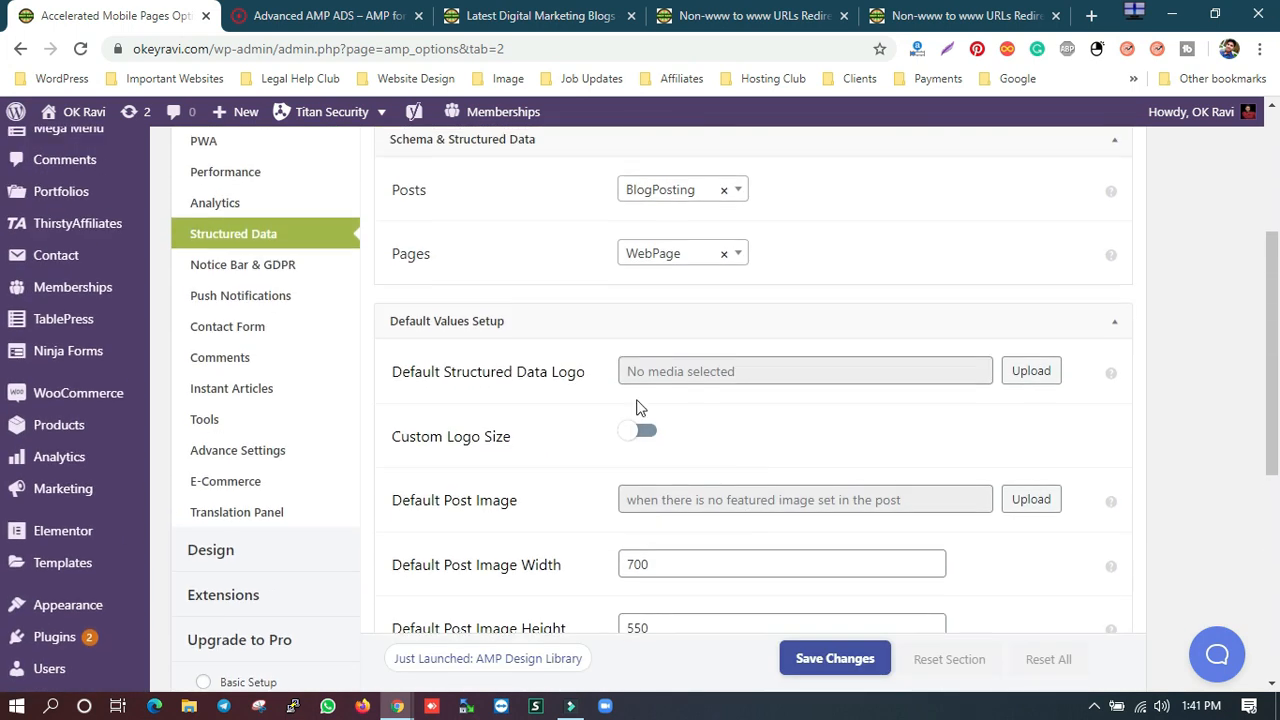
# Step: Open the Notice Bar & GDPR settings and review the cookie notification and GDPR compliancy options
pyautogui.click(280, 266)
pyautogui.scroll(1, 640, 385)
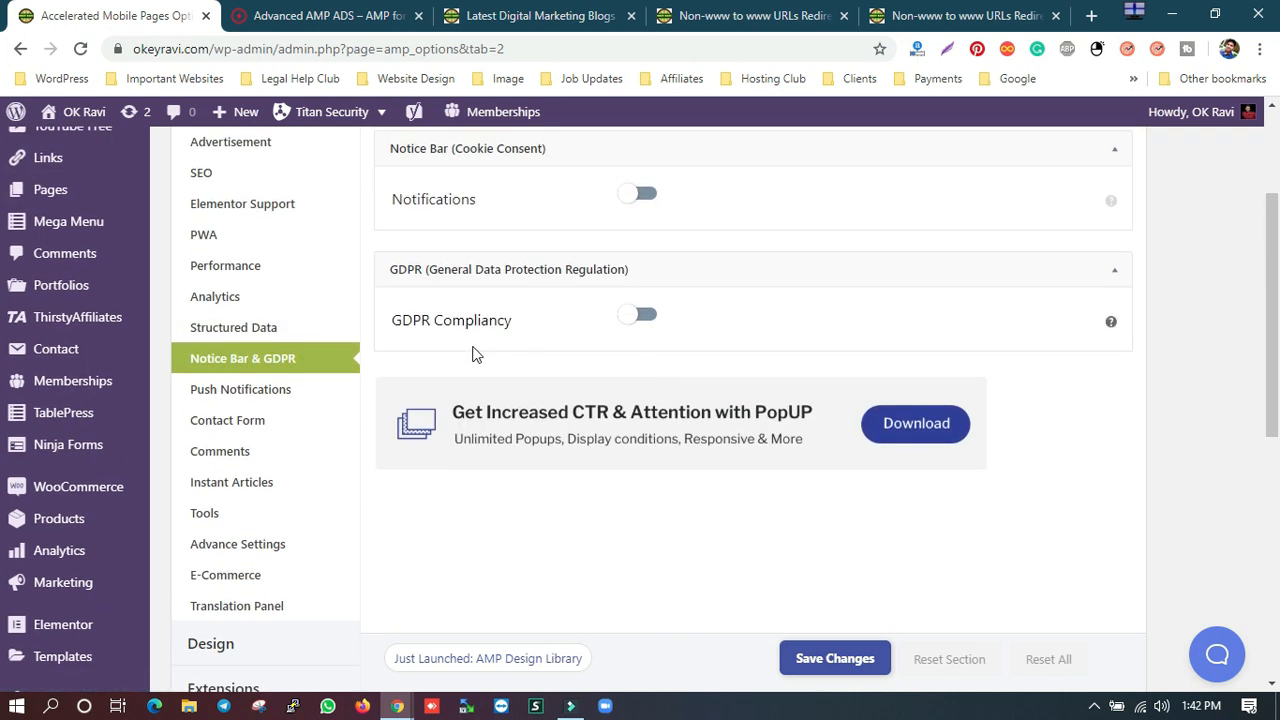
pyautogui.scroll(1, 528, 359)
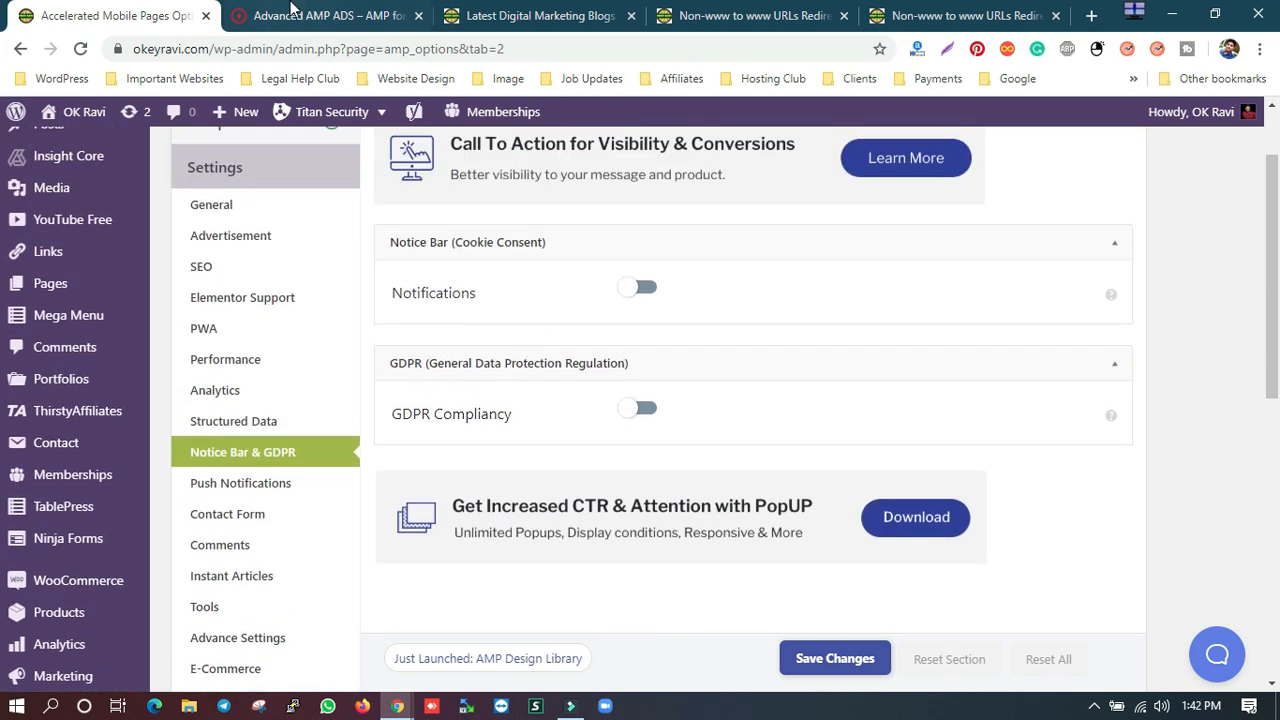
# Step: Look at the site's blog page and the AMP version of the non-www to www redirection post, and return to the AMP settings
pyautogui.click(292, 18)
pyautogui.click(483, 12)
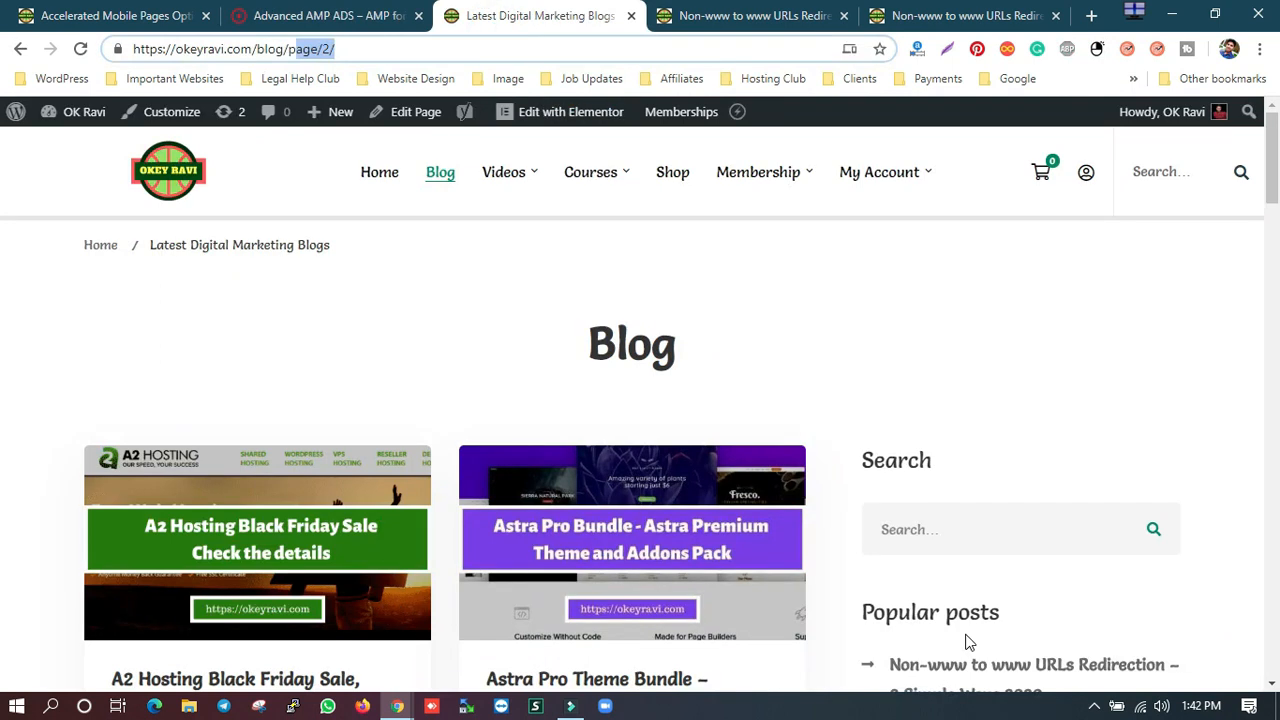
pyautogui.click(716, 10)
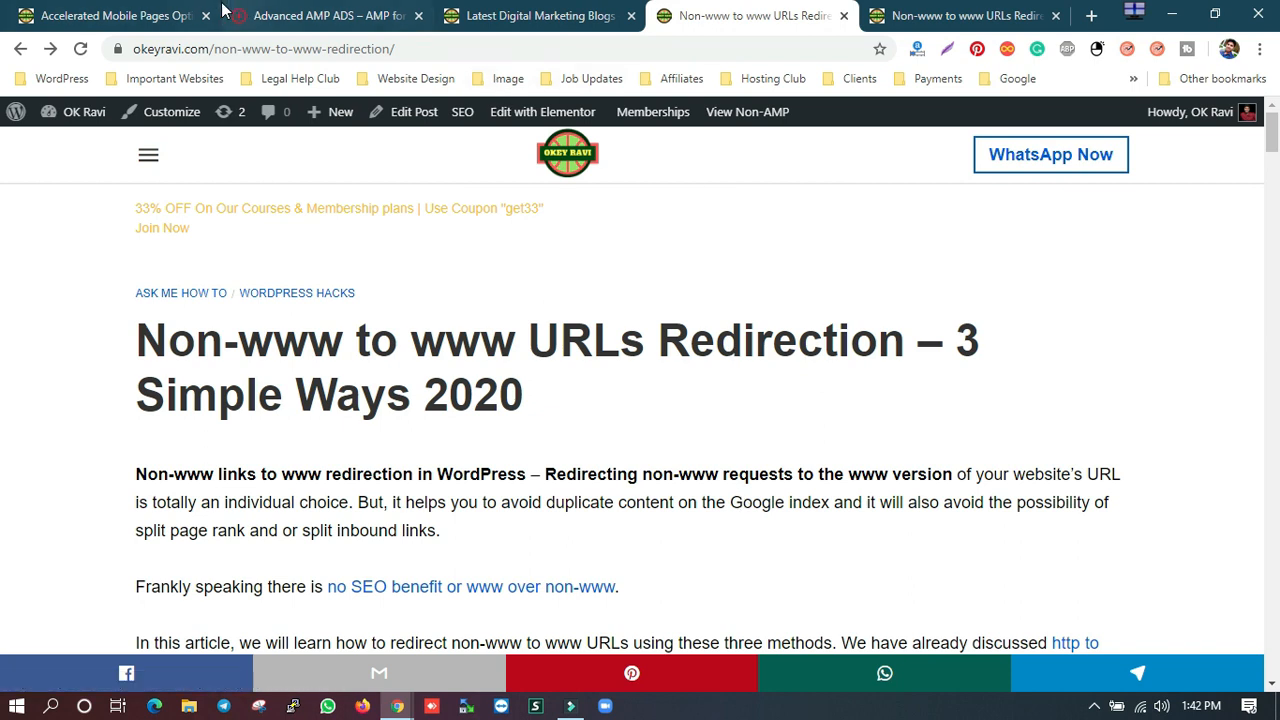
pyautogui.click(155, 8)
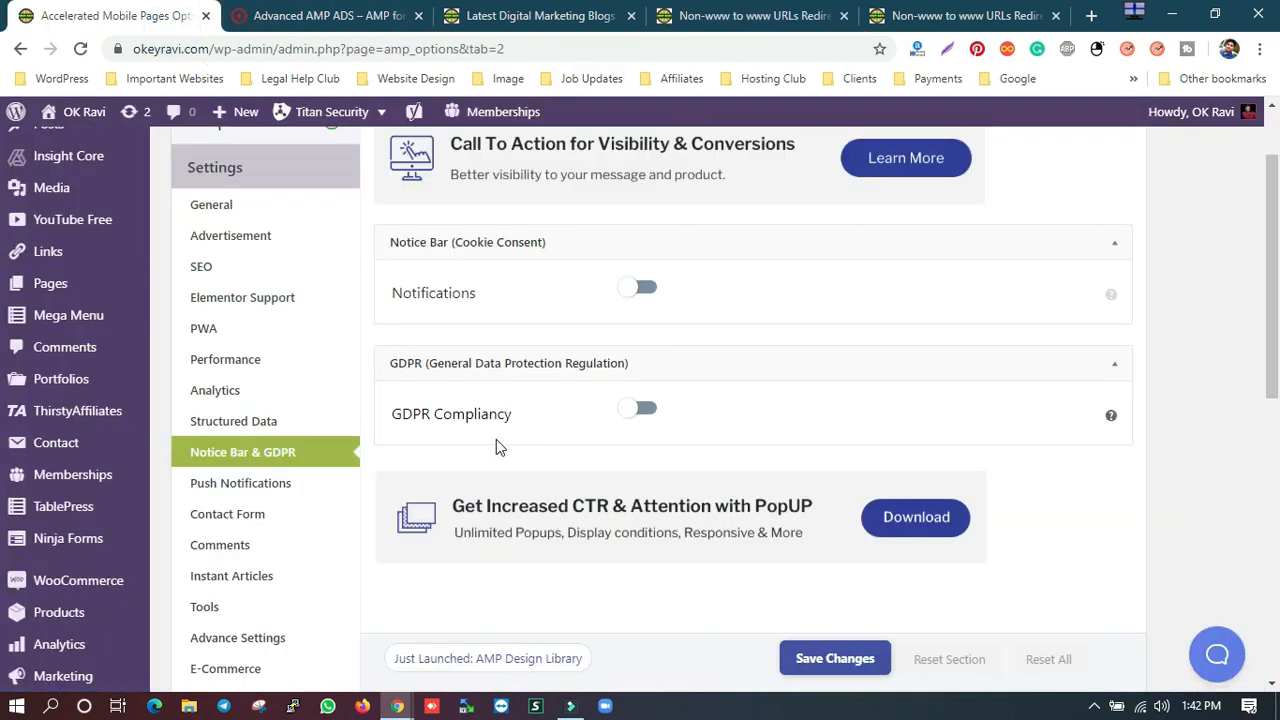
# Step: Open the Push Notifications settings and examine the available integration services, keeping OneSignal selected
pyautogui.scroll(-1, 494, 443)
pyautogui.click(303, 396)
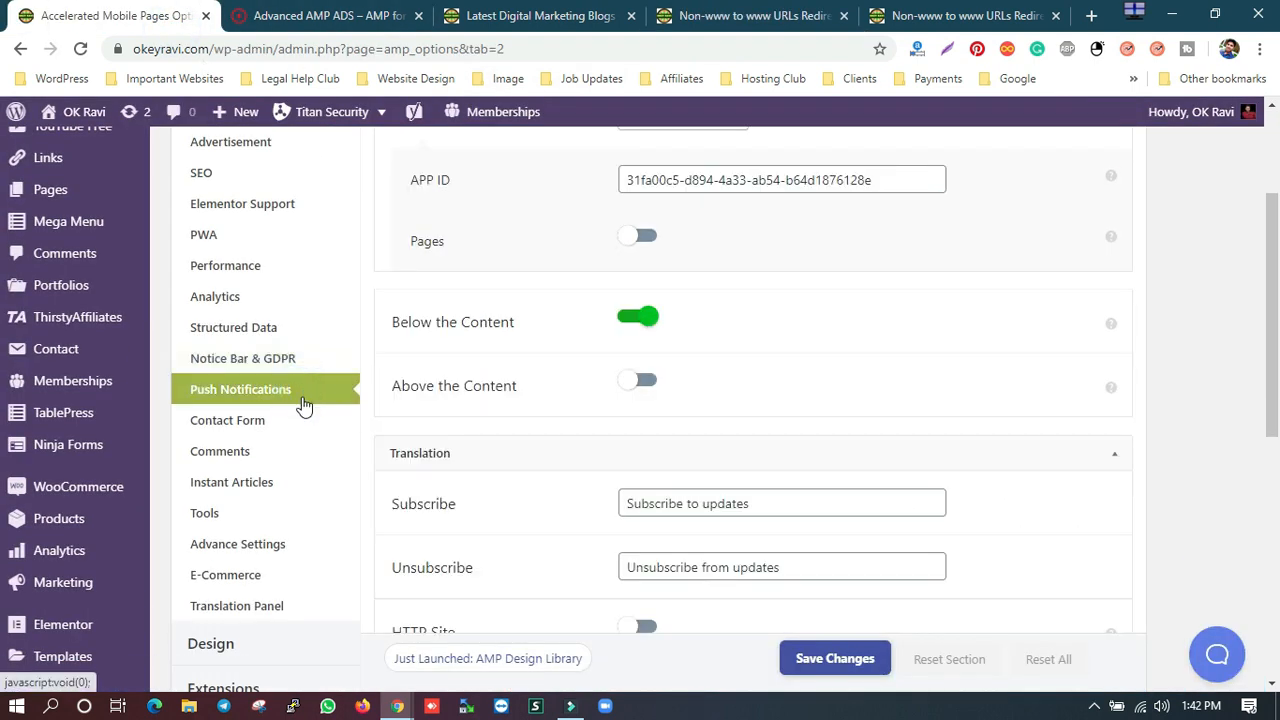
pyautogui.scroll(2, 690, 458)
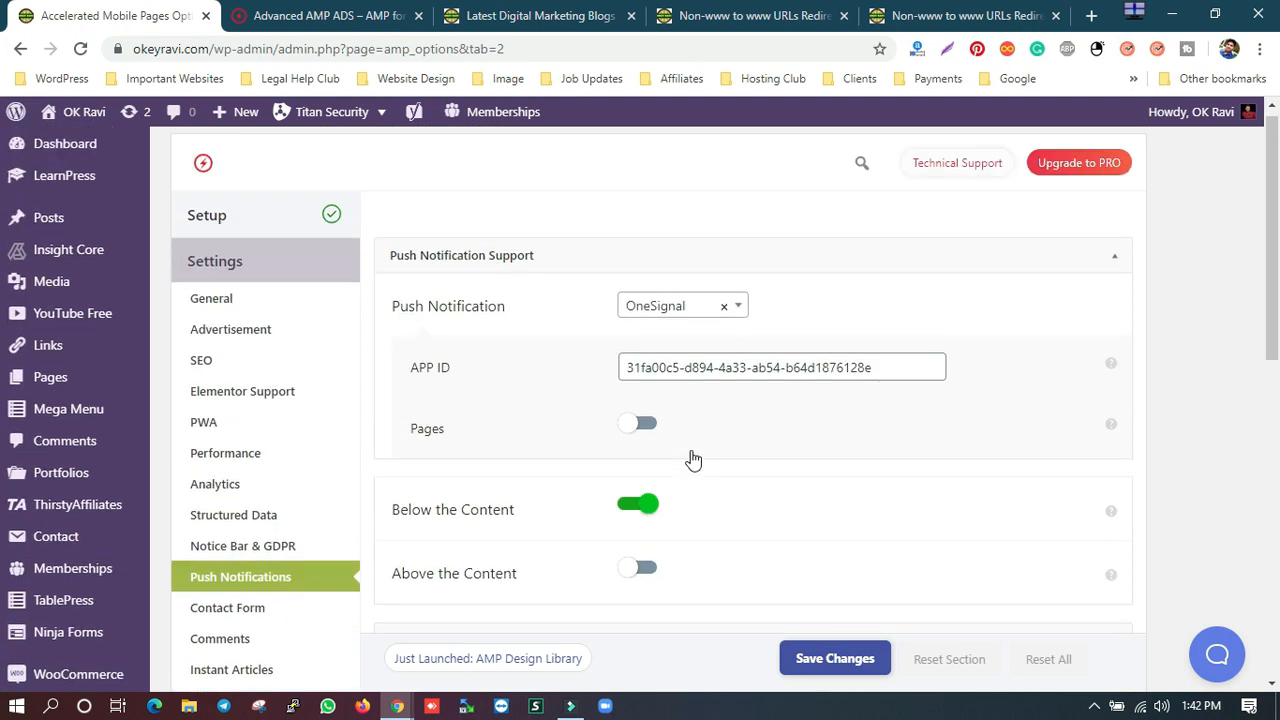
pyautogui.click(693, 308)
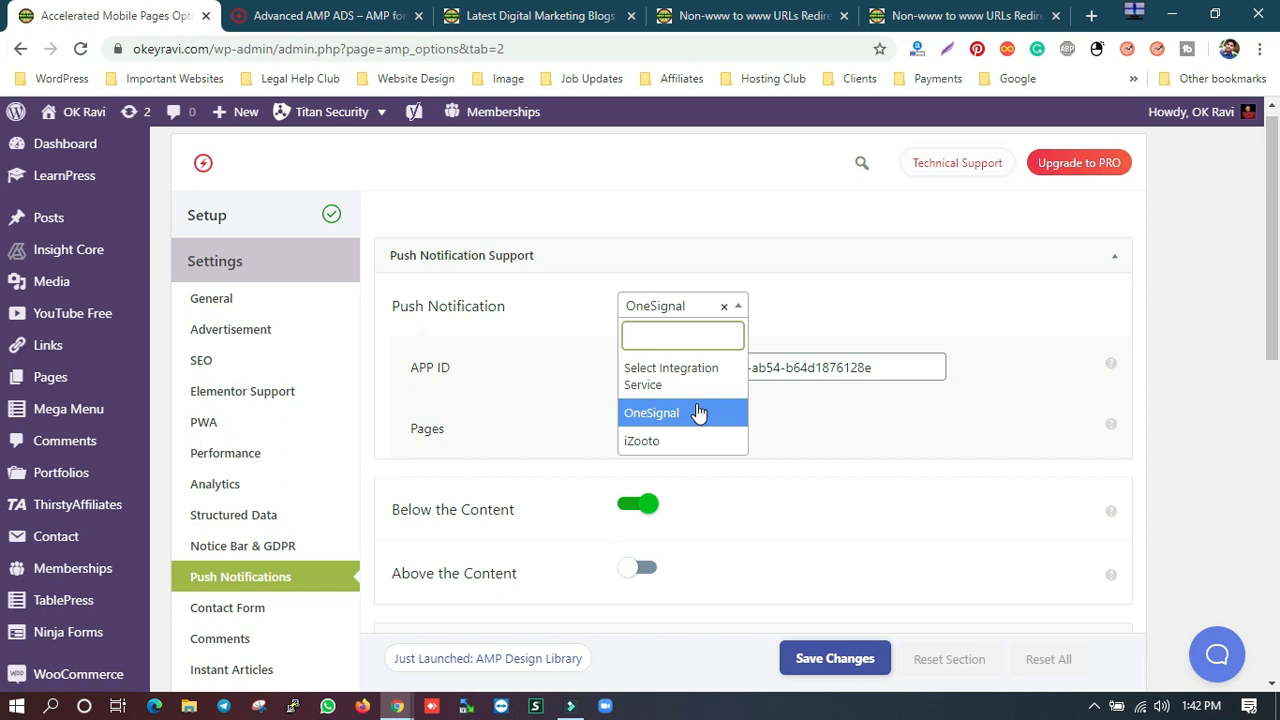
pyautogui.click(912, 443)
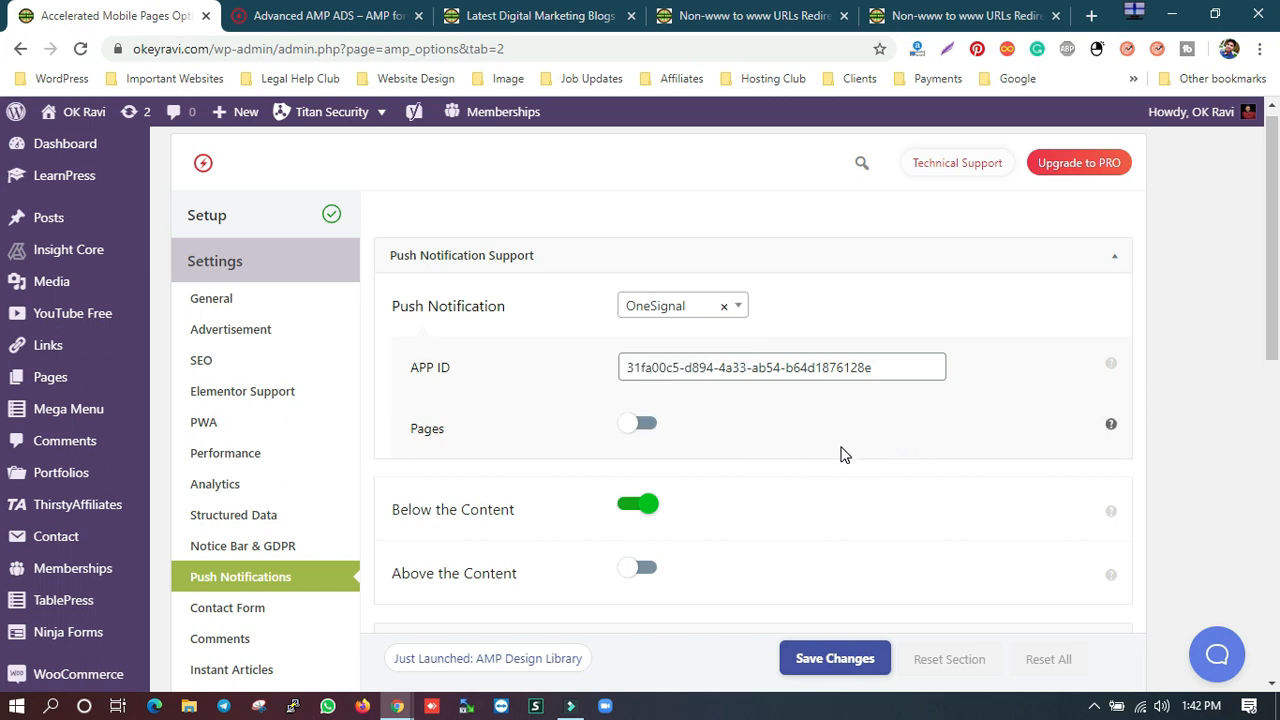
# Step: Review the Subscribe and Unsubscribe translation texts in the Push Notifications settings
pyautogui.scroll(-3, 818, 437)
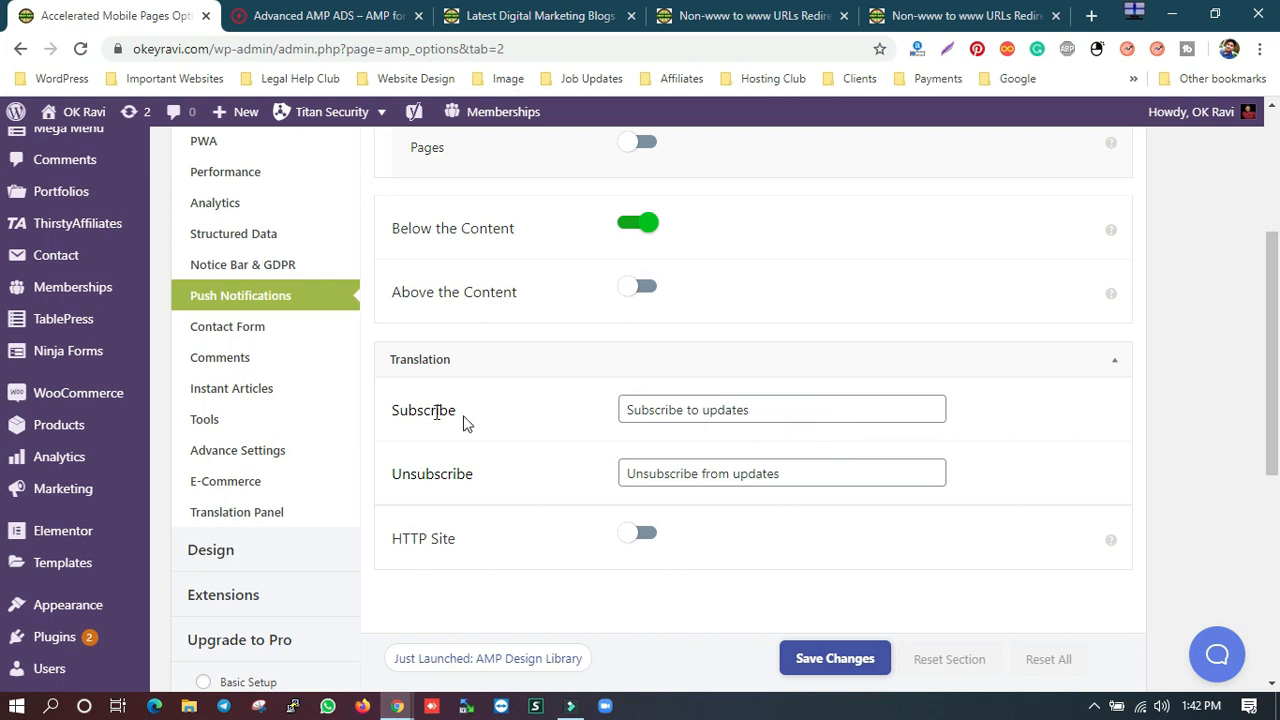
pyautogui.moveTo(774, 412); pyautogui.dragTo(590, 417)
pyautogui.moveTo(817, 470); pyautogui.dragTo(591, 480)
pyautogui.doubleClick(774, 413)
pyautogui.tripleClick(774, 413)
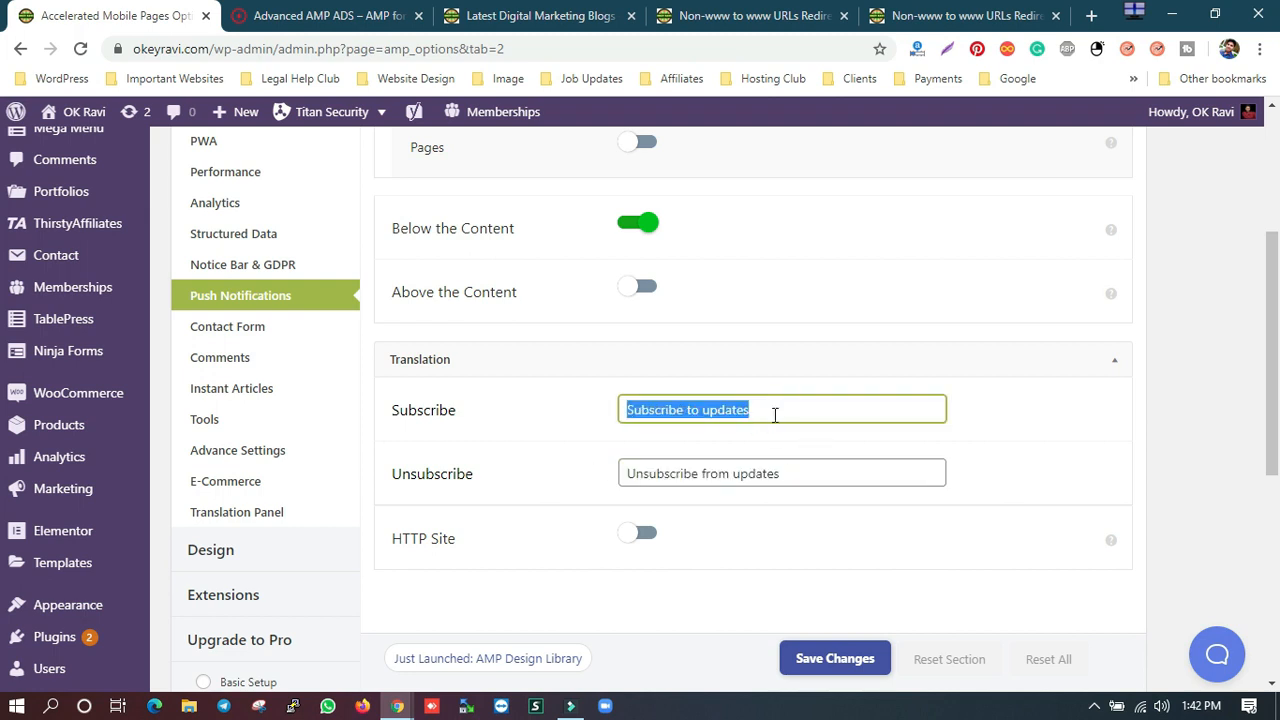
# Step: Open the Contact Form settings, turn Gravity Forms and Ninja Forms support on and back off, and turn off Contact Form 7 support
pyautogui.click(270, 328)
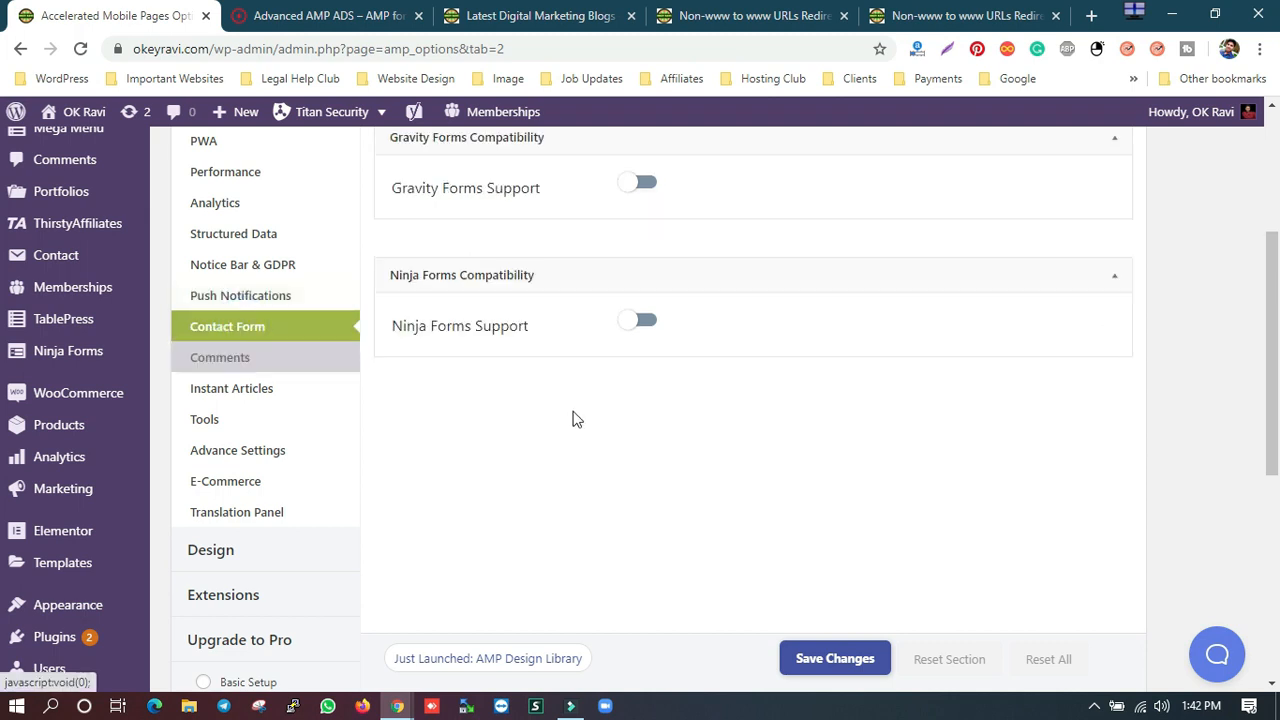
pyautogui.scroll(2, 575, 421)
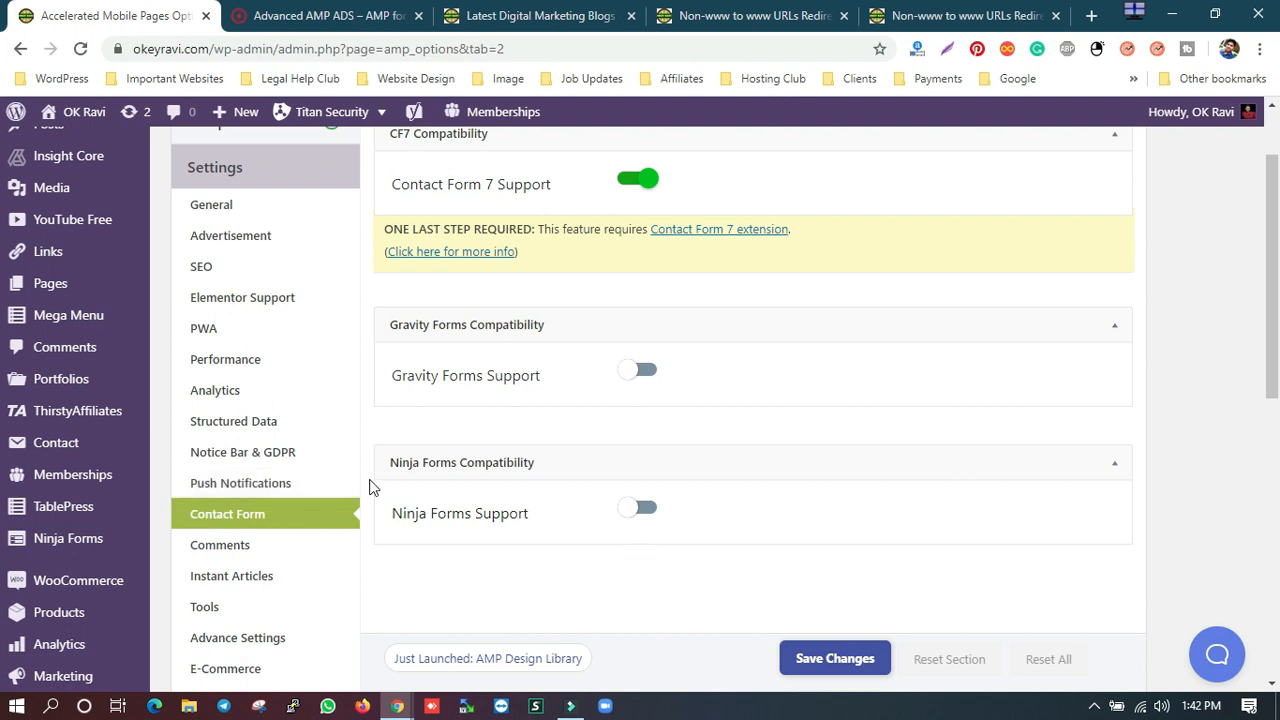
pyautogui.click(644, 374)
pyautogui.click(646, 560)
pyautogui.click(628, 370)
pyautogui.click(632, 514)
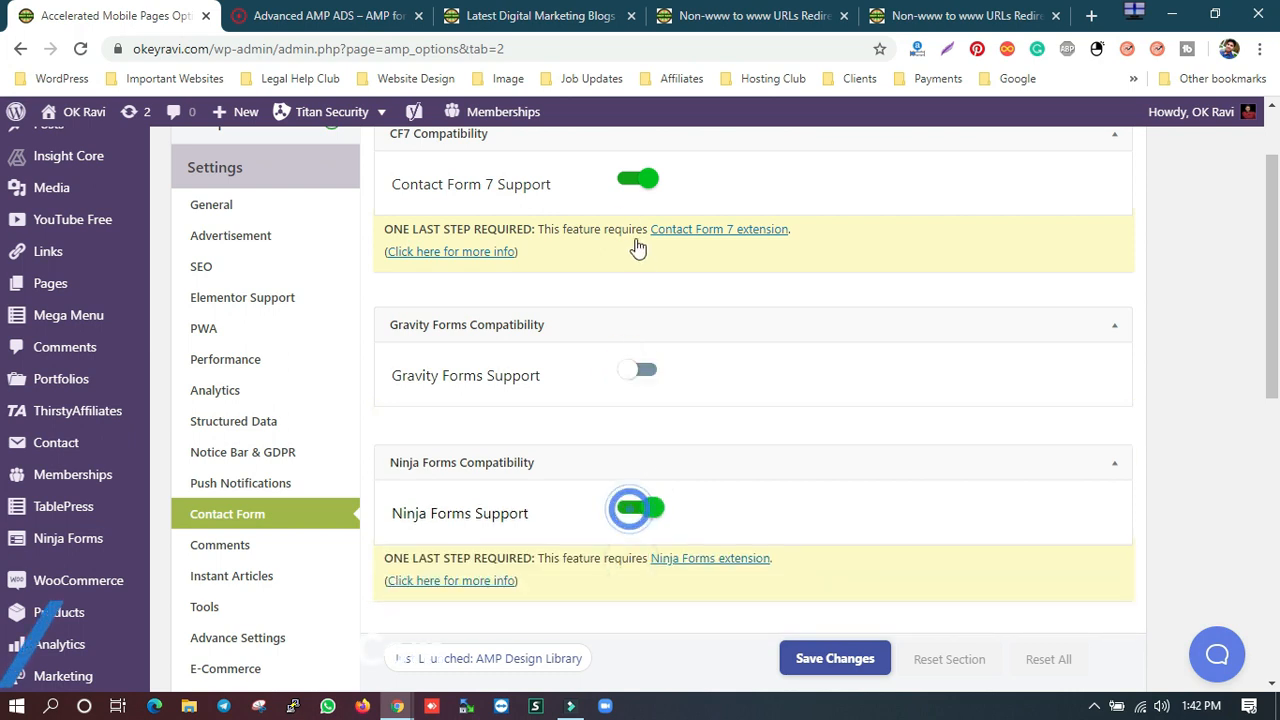
pyautogui.click(638, 179)
# Step: Open the Comments settings, review the display and discussion options, and turn on Disqus to check its fields
pyautogui.scroll(-1, 226, 467)
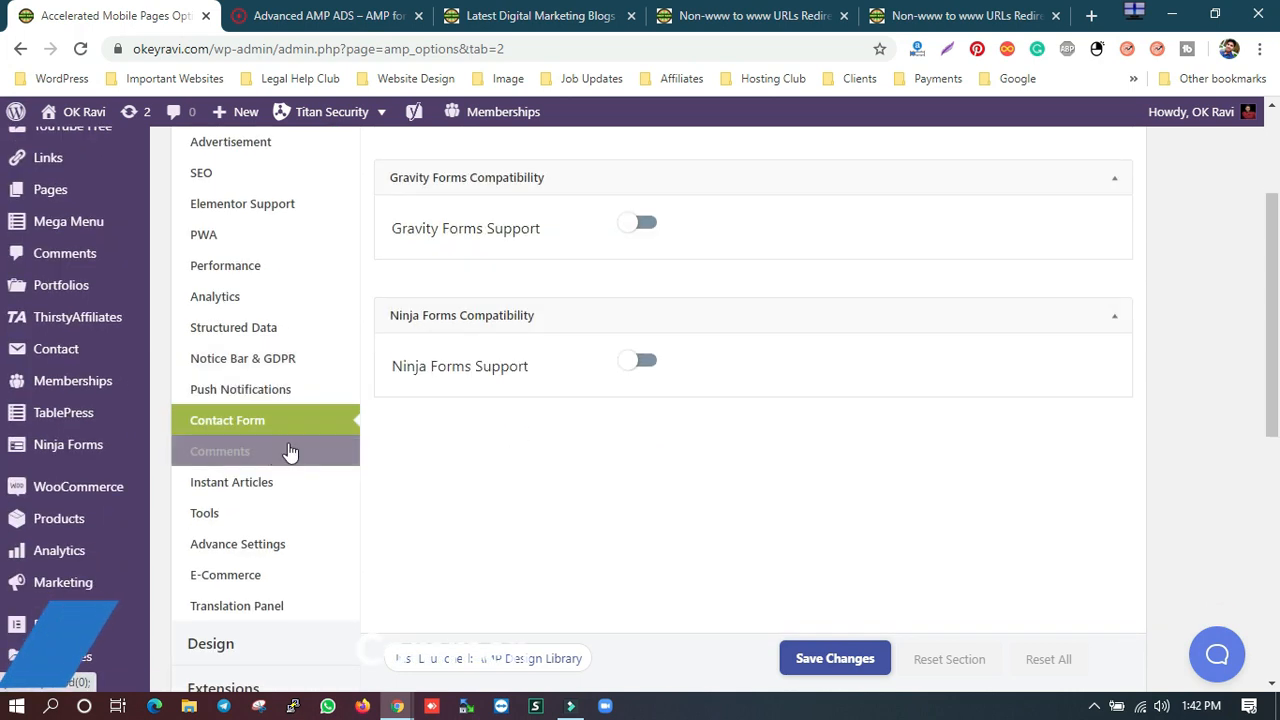
pyautogui.click(225, 455)
pyautogui.scroll(1, 530, 463)
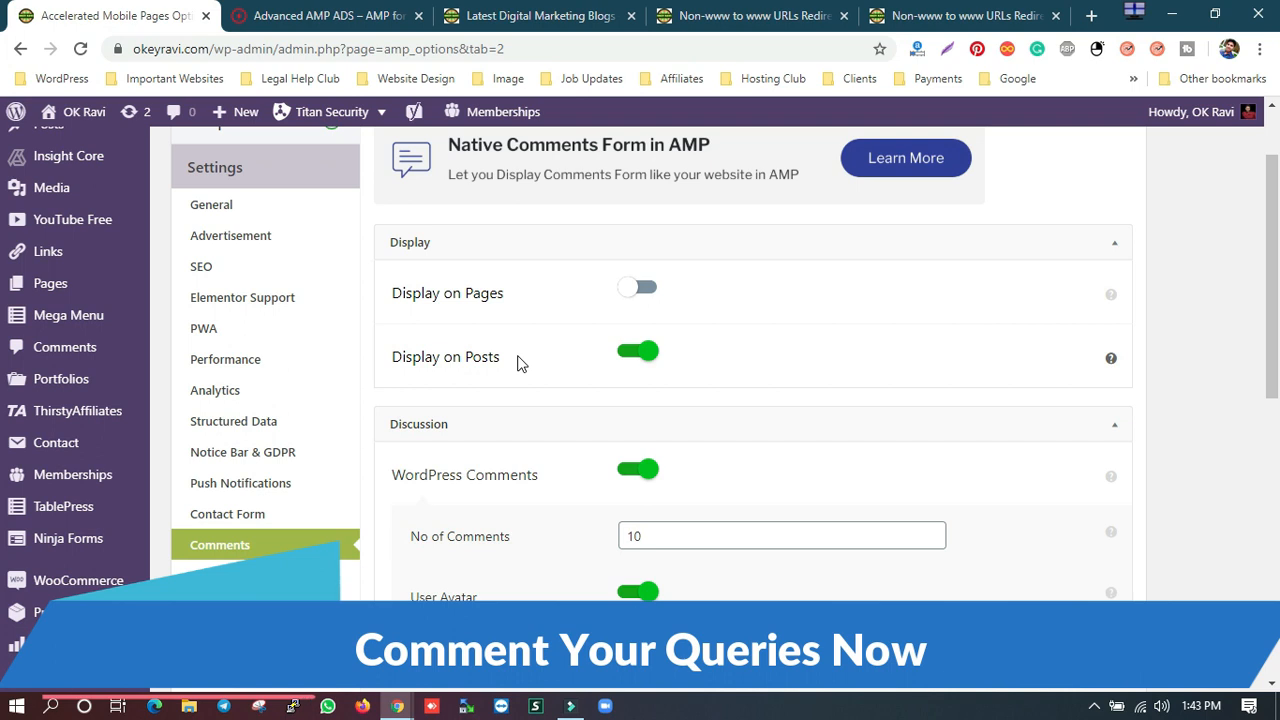
pyautogui.scroll(-2, 546, 429)
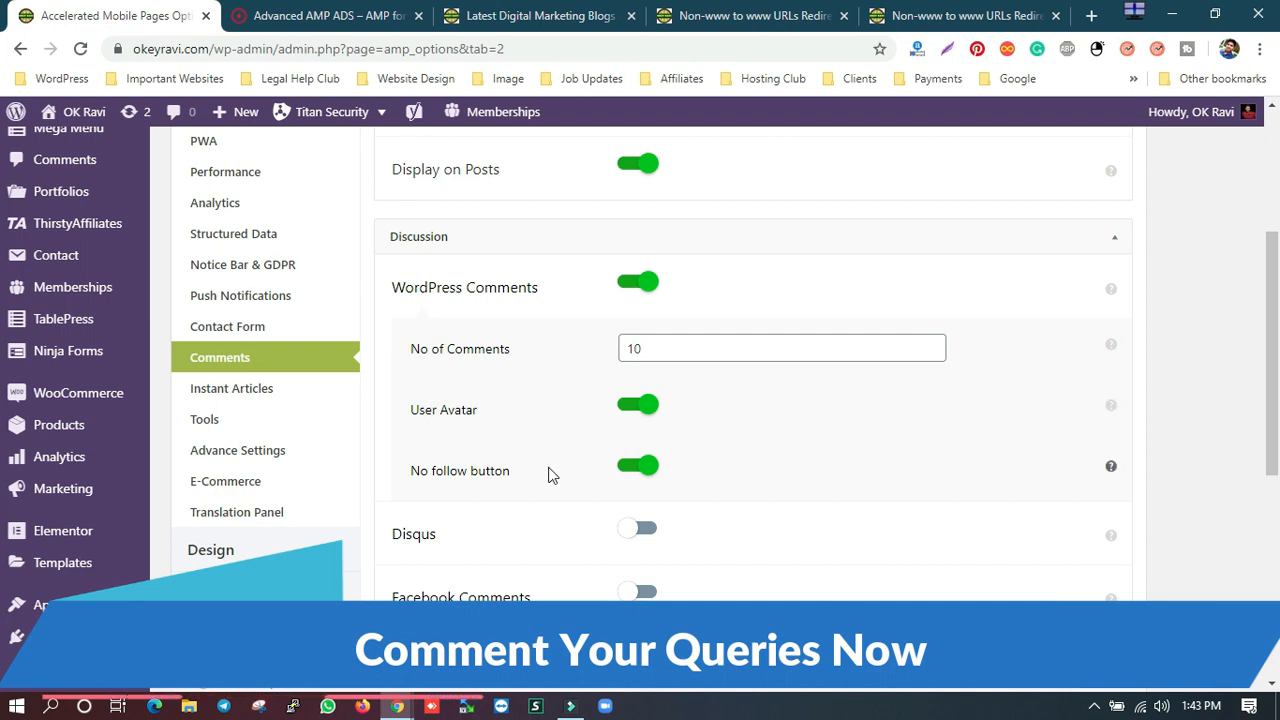
pyautogui.scroll(-2, 620, 470)
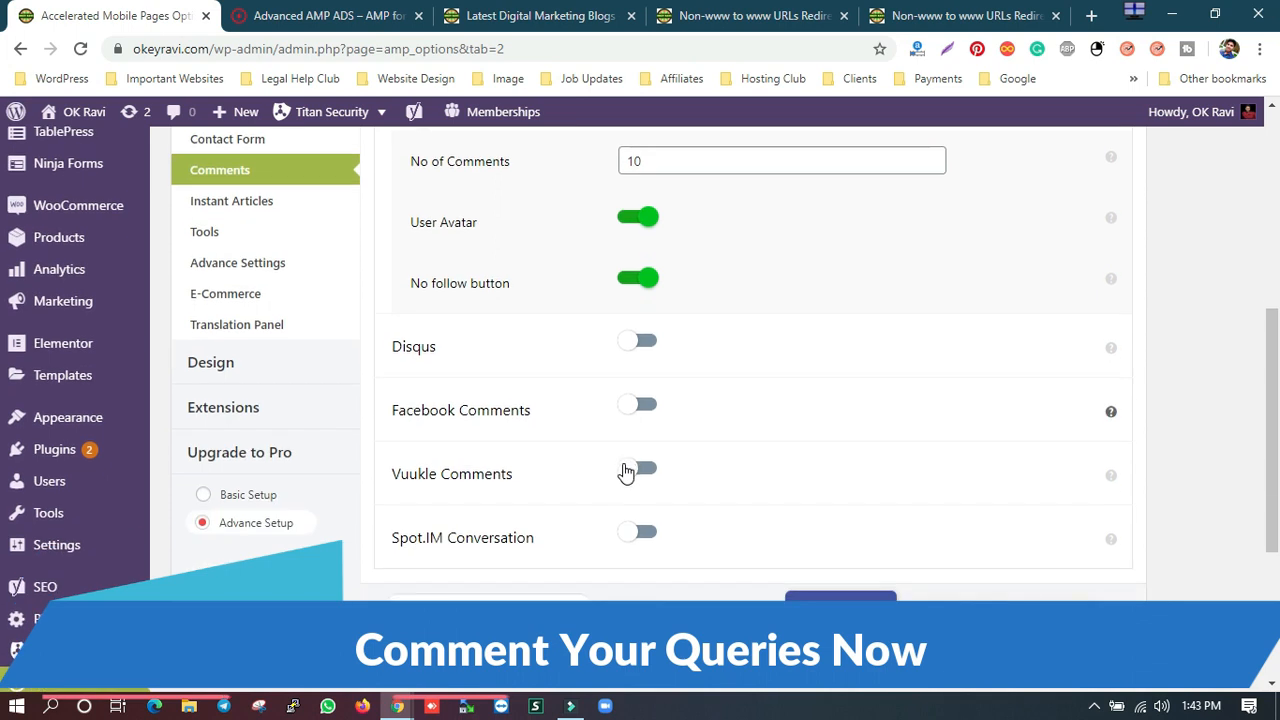
pyautogui.click(646, 342)
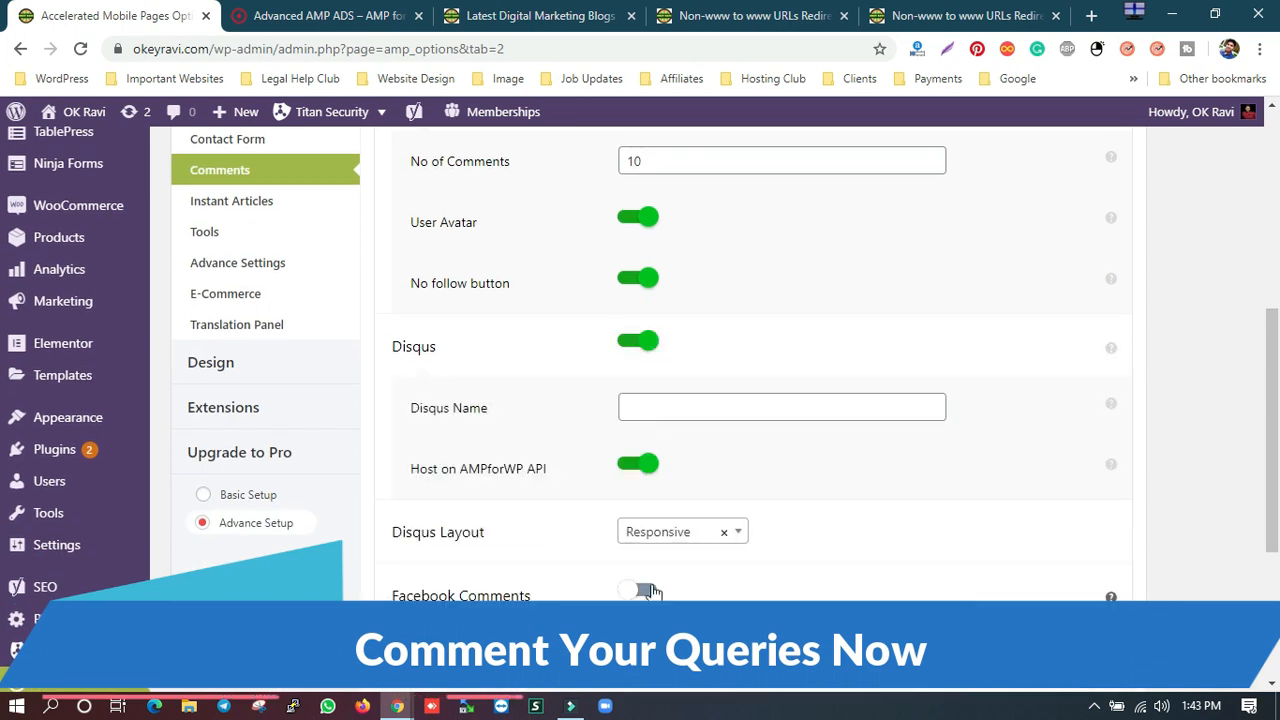
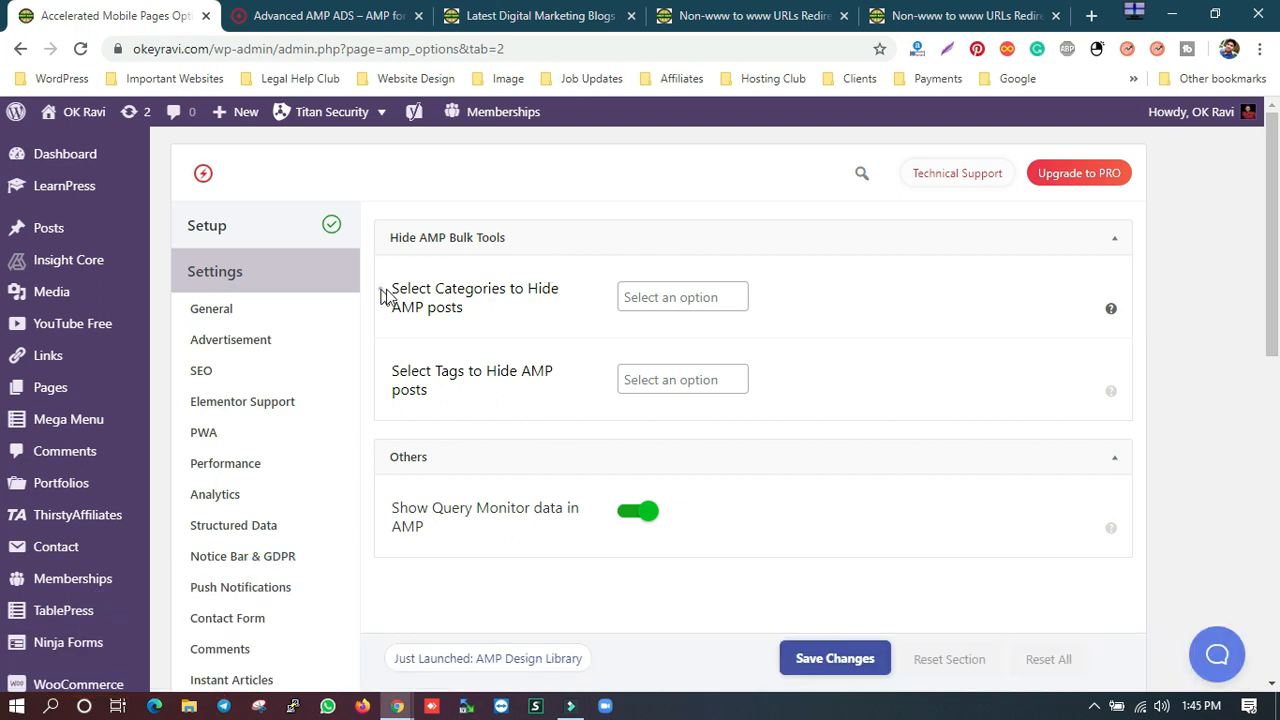
# Step: Review the Tools settings for hiding AMP posts by category or tag and for showing Query Monitor data in AMP
pyautogui.moveTo(386, 294); pyautogui.dragTo(532, 323)
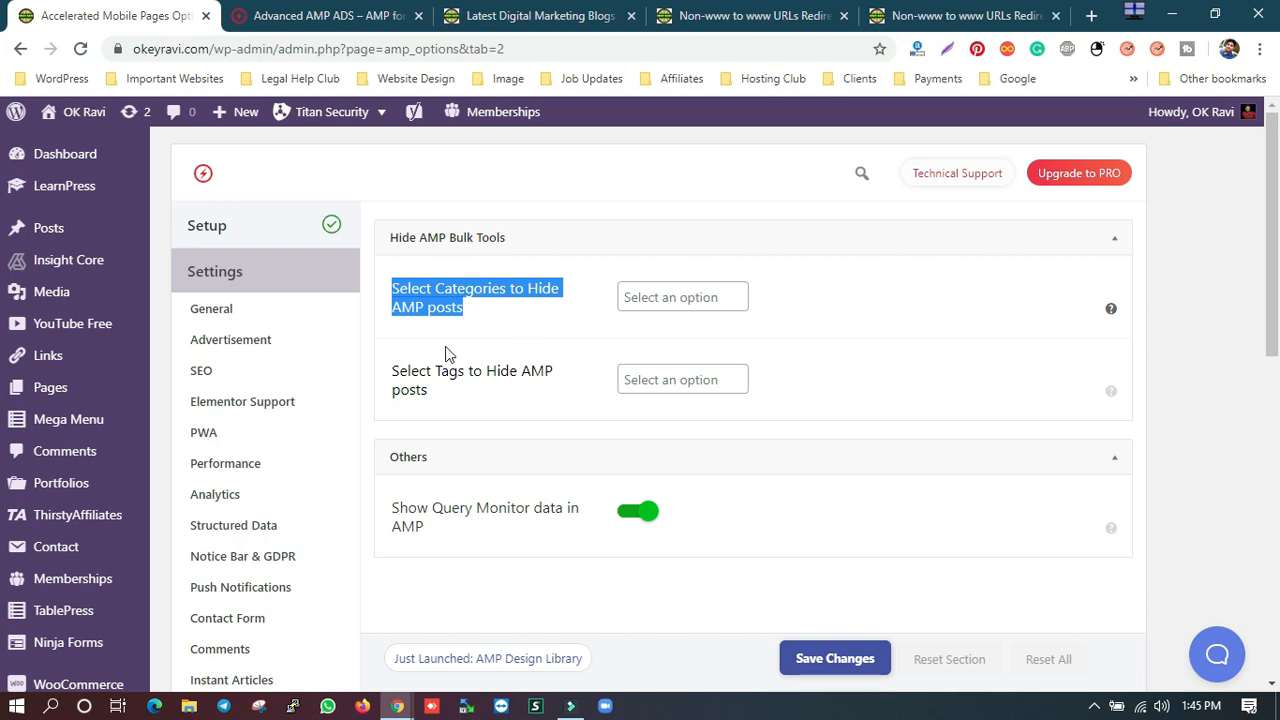
pyautogui.moveTo(384, 370); pyautogui.dragTo(547, 401)
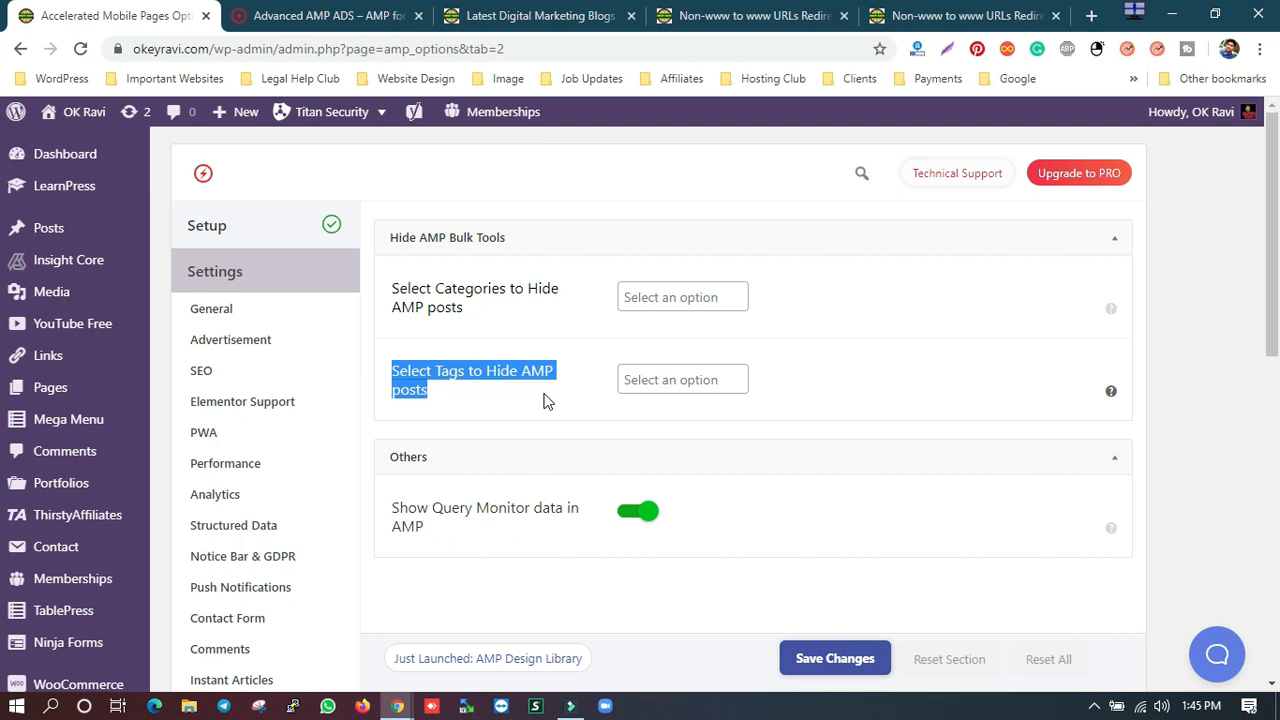
pyautogui.scroll(-1, 550, 396)
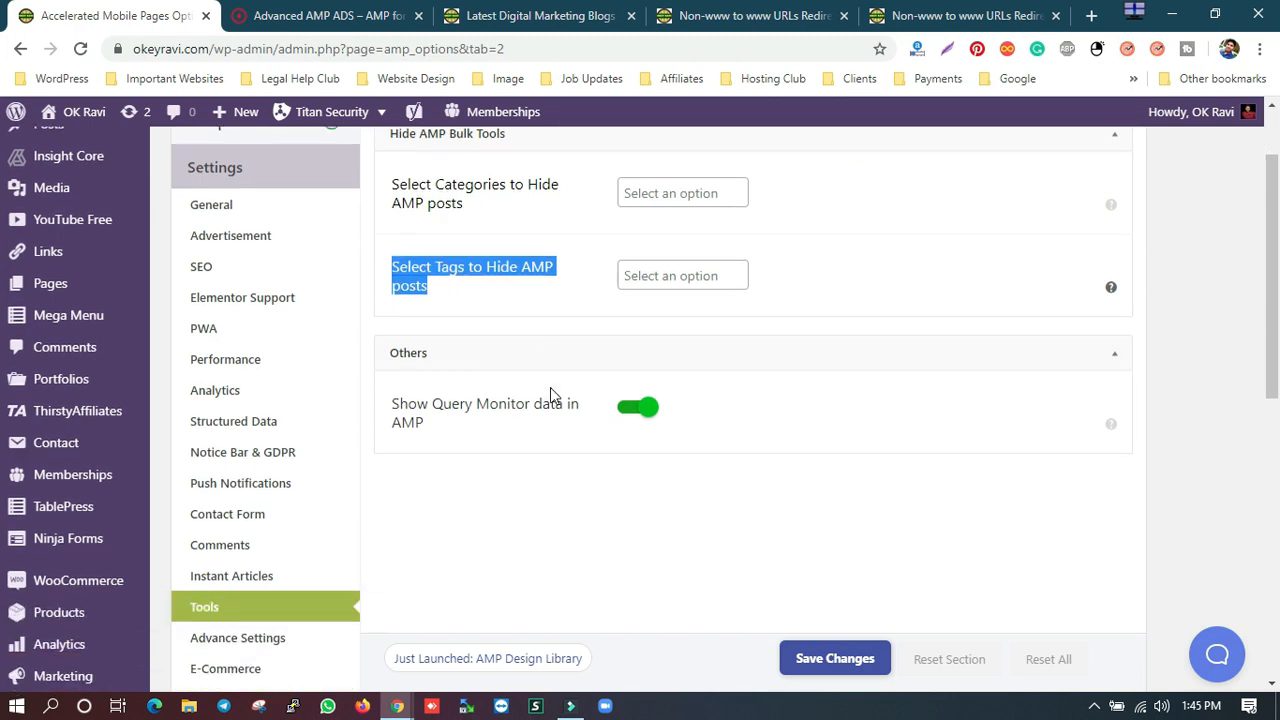
pyautogui.scroll(-1, 550, 395)
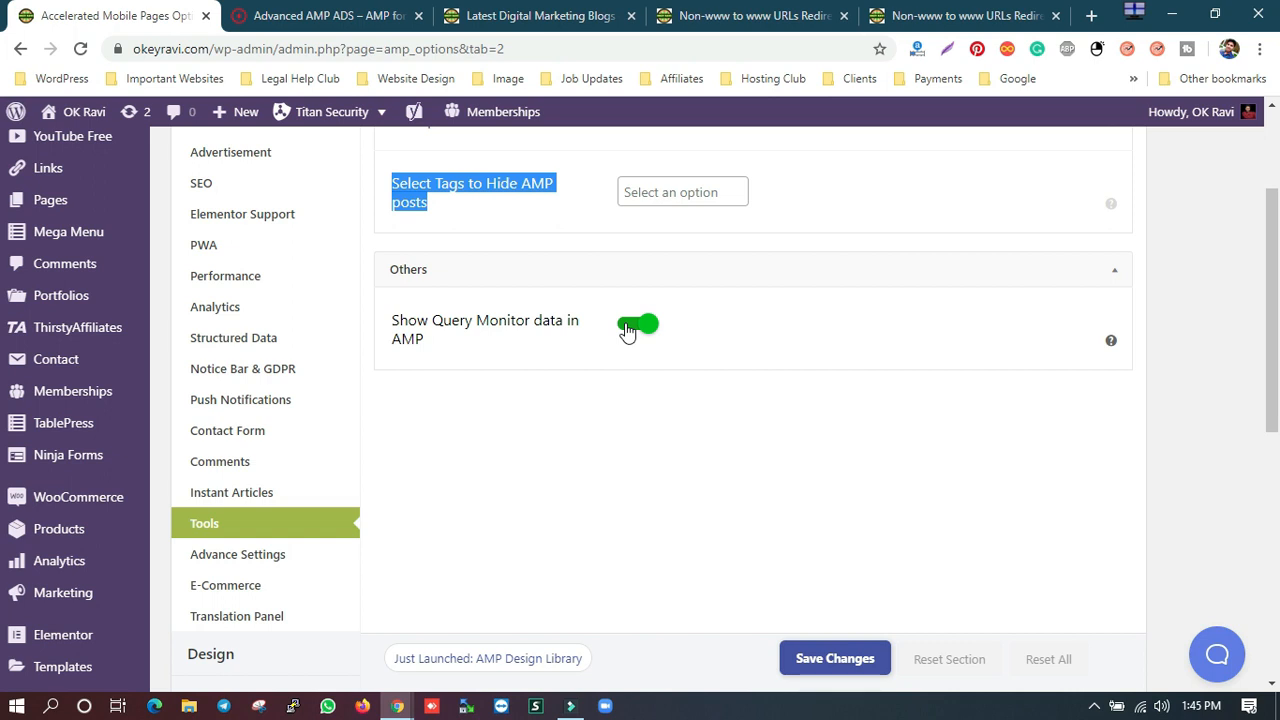
pyautogui.click(871, 340)
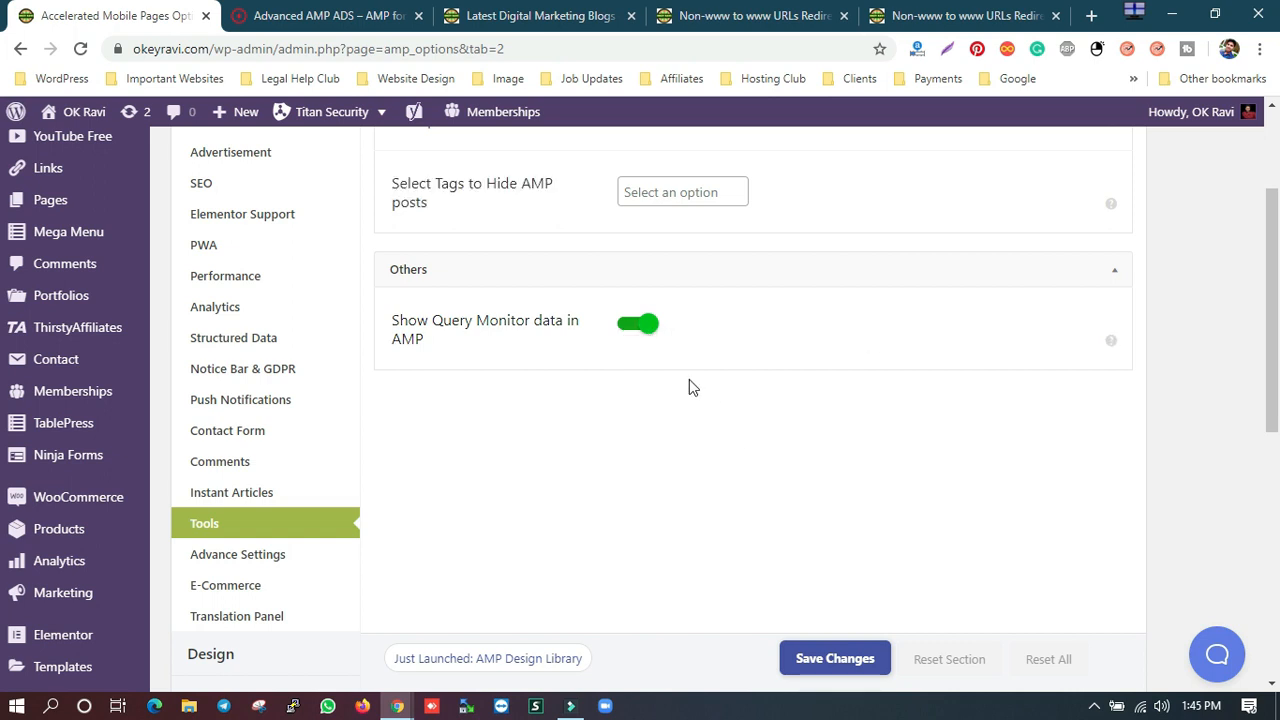
# Step: Turn off Show Query Monitor data in AMP, and turn on Hide AMP Version in the Advance Settings
pyautogui.click(636, 329)
pyautogui.click(286, 556)
pyautogui.scroll(3, 615, 507)
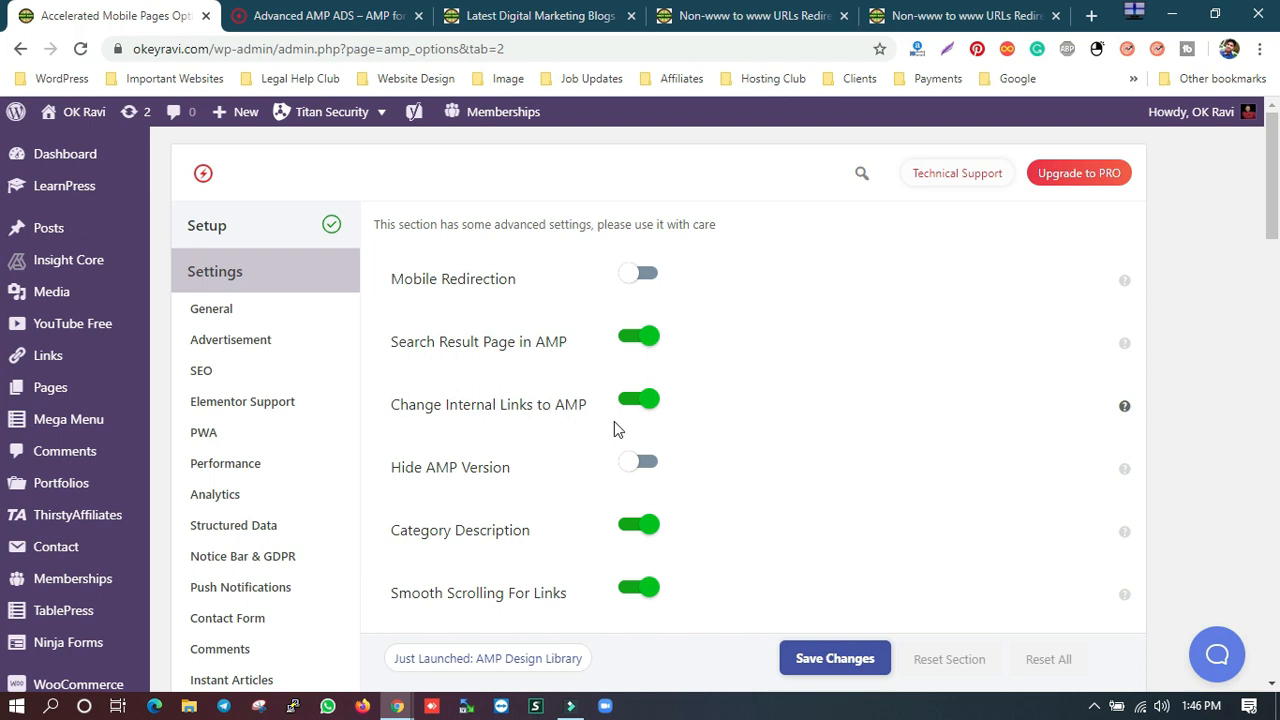
pyautogui.scroll(-2, 566, 463)
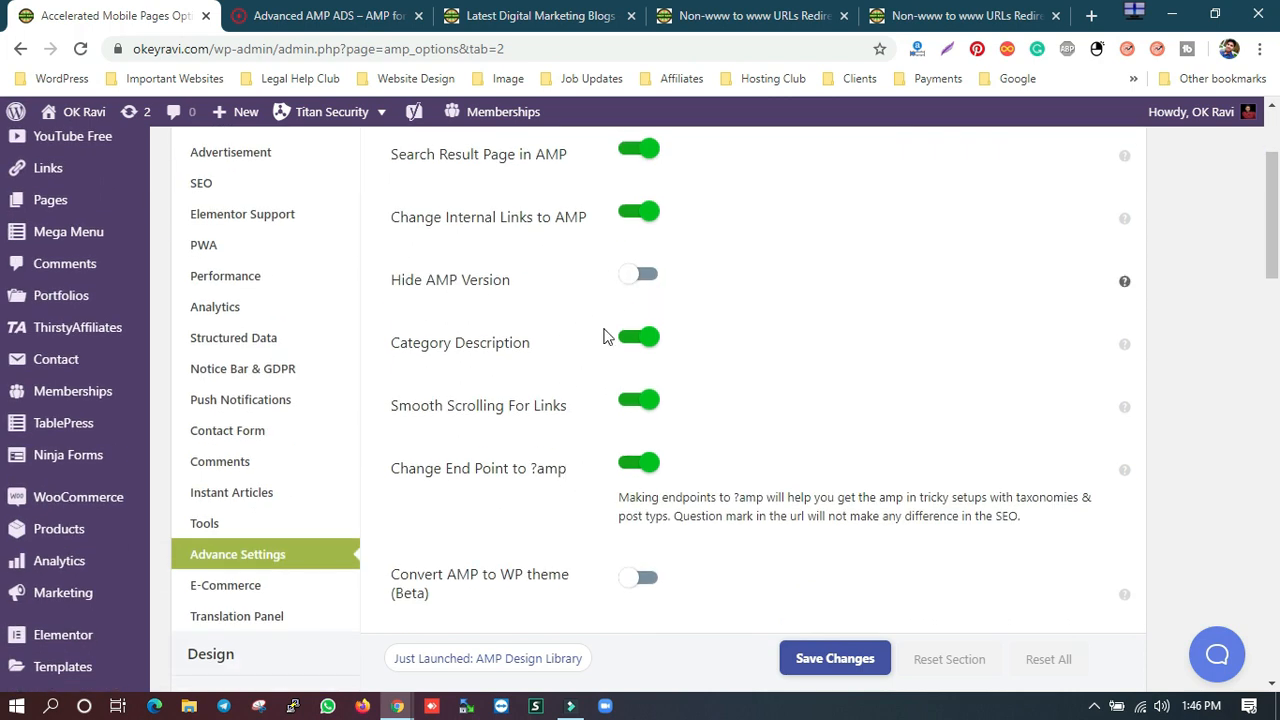
pyautogui.click(650, 277)
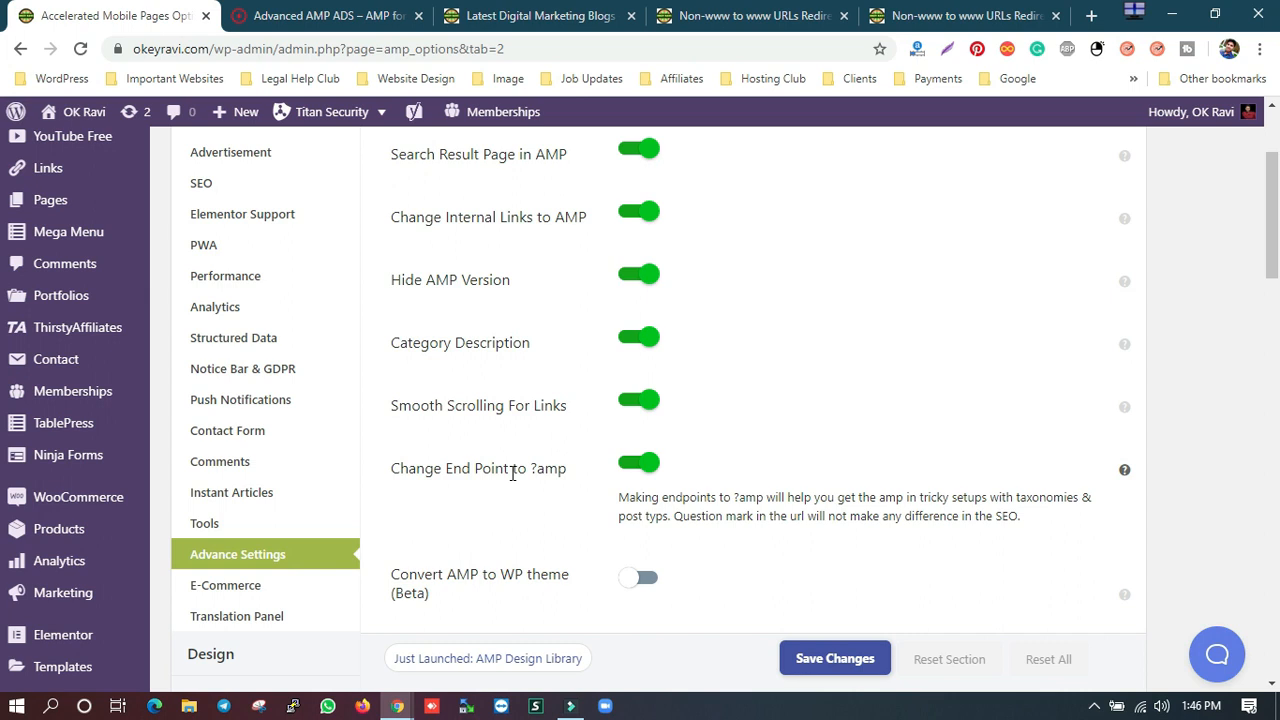
# Step: Check the note on the ?amp end point, and open the A2 Hosting Black Friday Sale post from the site's blog listing
pyautogui.moveTo(733, 499); pyautogui.dragTo(765, 497)
pyautogui.click(712, 12)
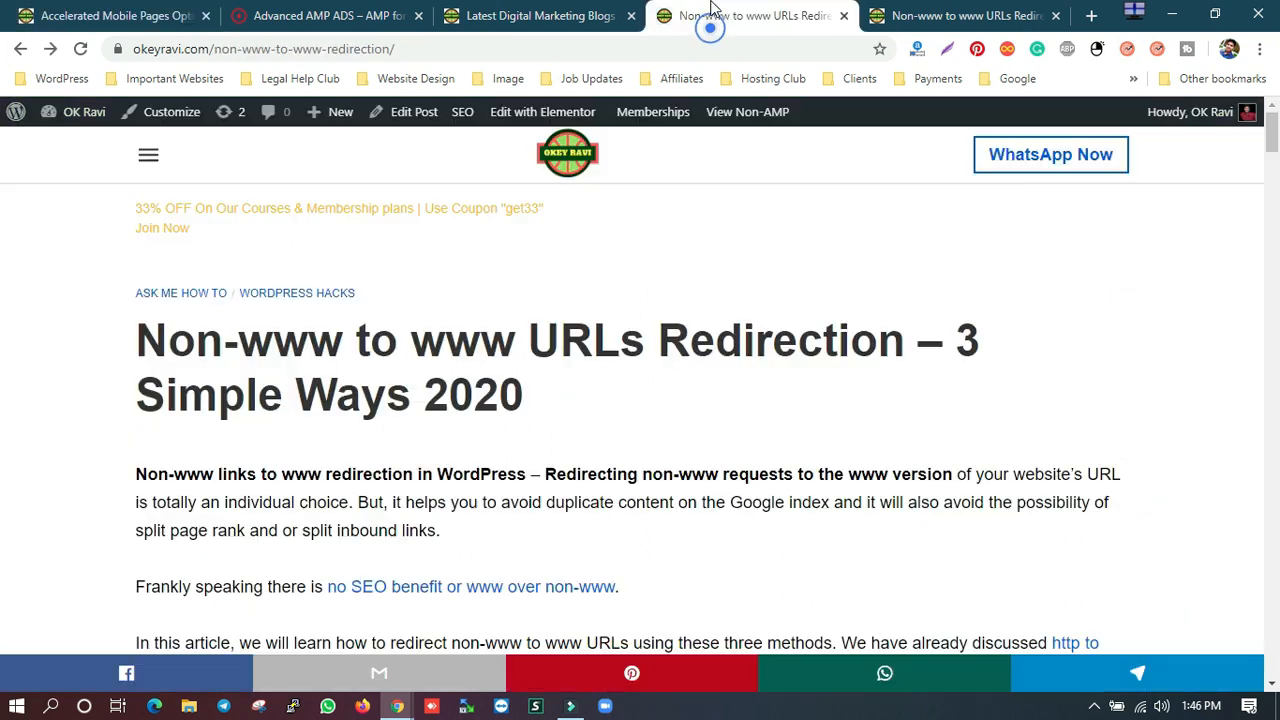
pyautogui.click(530, 12)
pyautogui.click(712, 16)
pyautogui.click(310, 52)
pyautogui.click(492, 16)
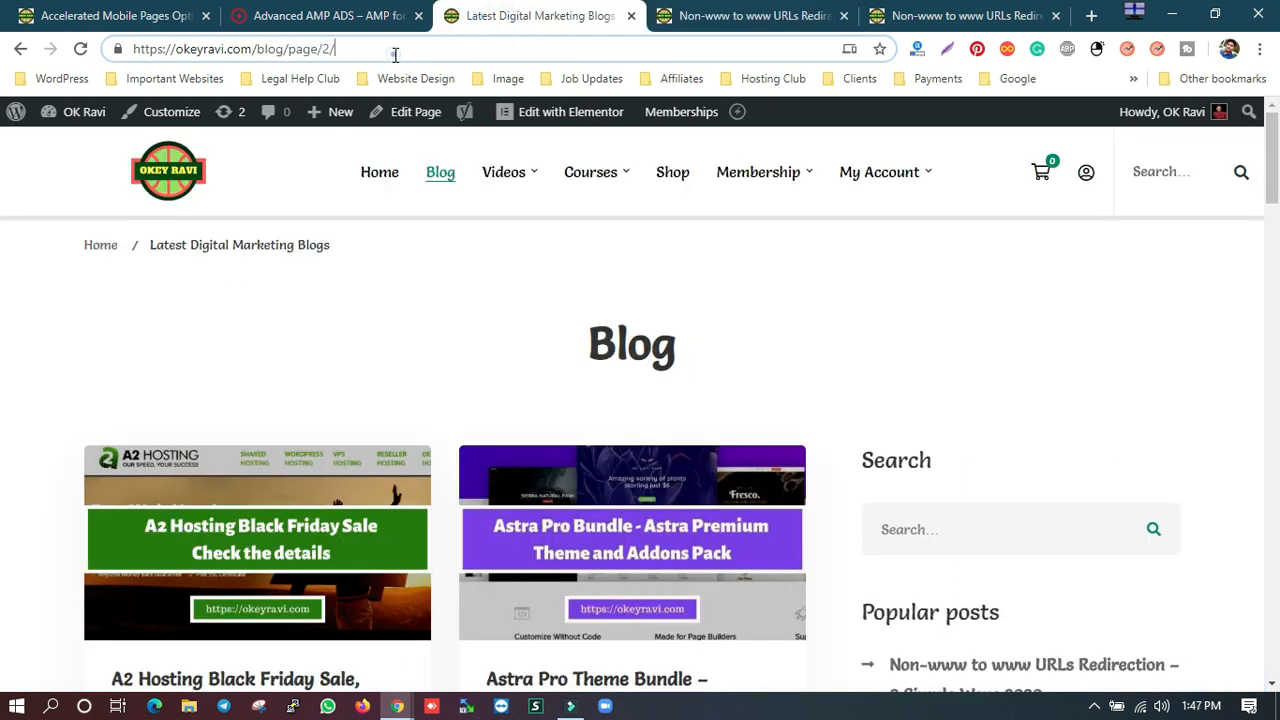
pyautogui.scroll(-10, 467, 270)
pyautogui.scroll(10, 467, 270)
pyautogui.click(247, 588)
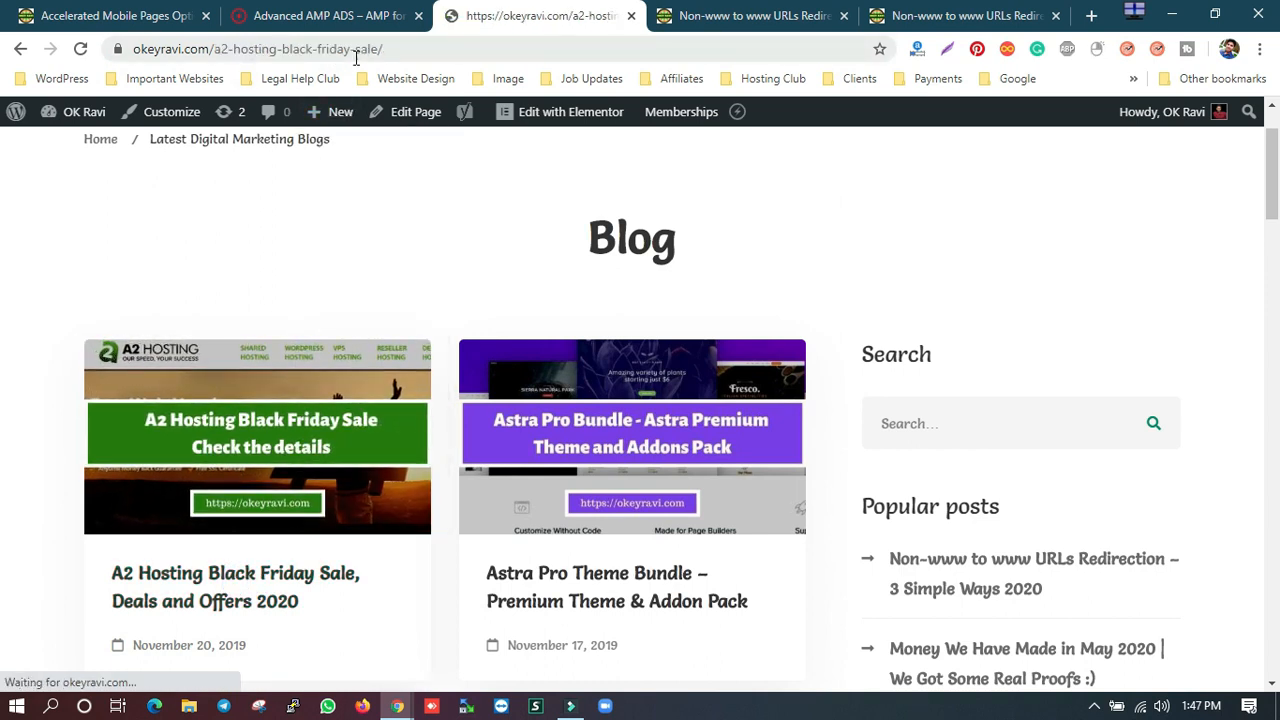
# Step: Load the post's AMP version by adding "amp" to its address, and examine the ?amp ending of the URL
pyautogui.click(501, 41)
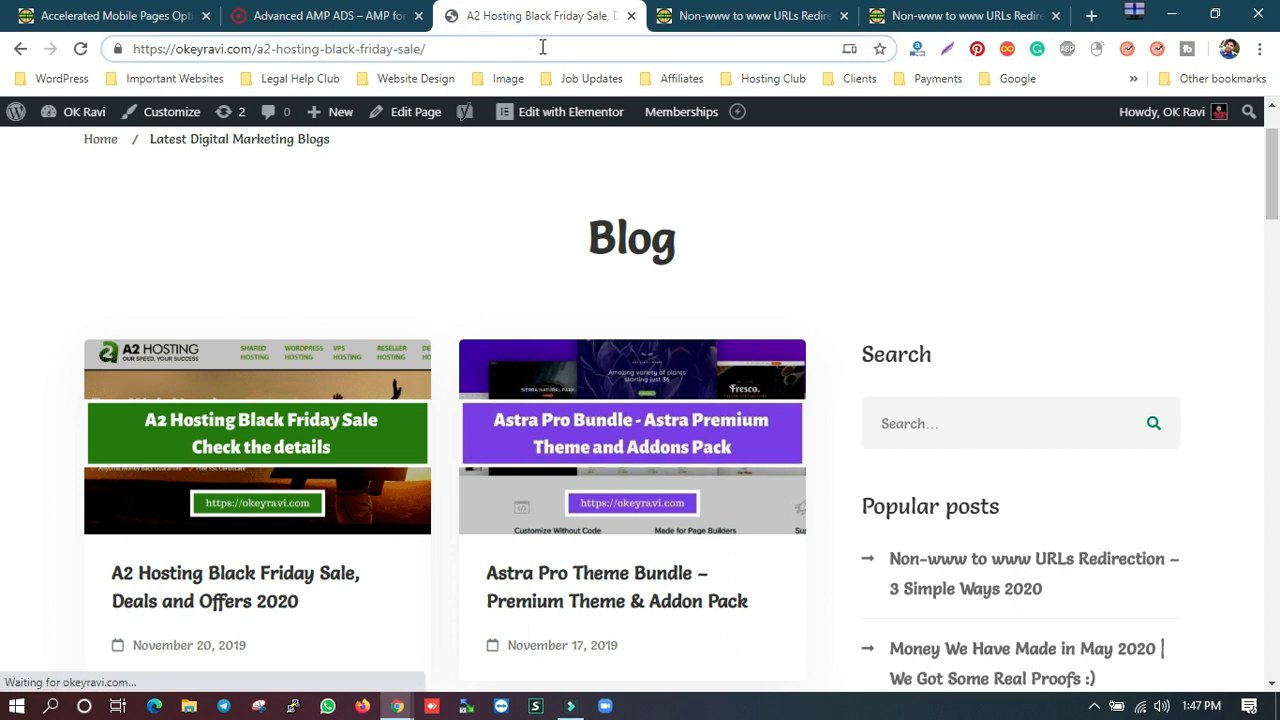
pyautogui.write('amp')
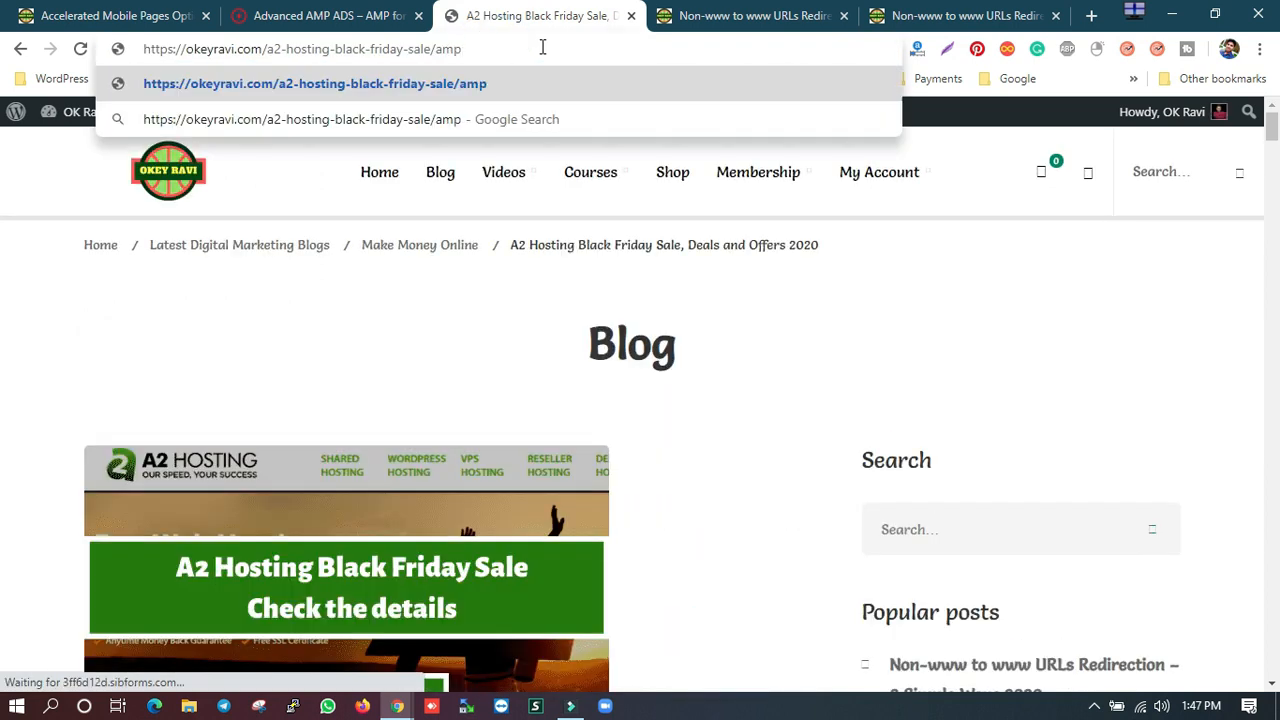
pyautogui.press('Return')
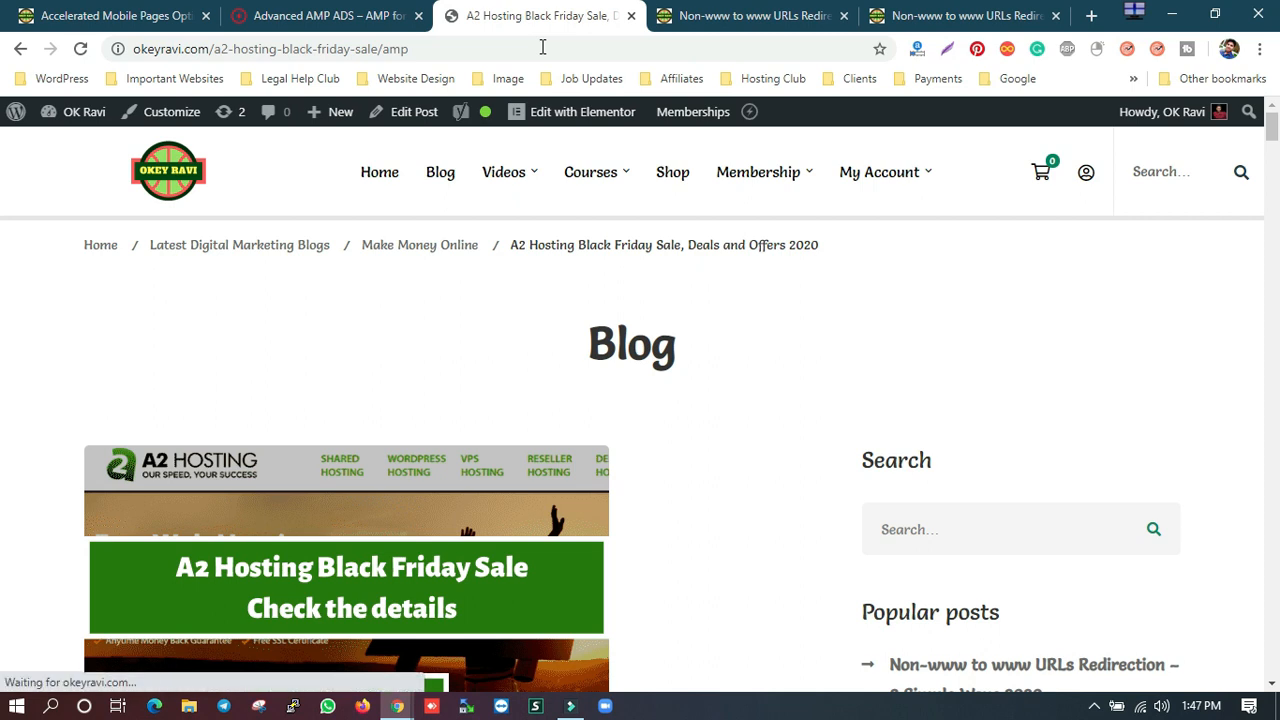
pyautogui.click(537, 47)
pyautogui.click(541, 45)
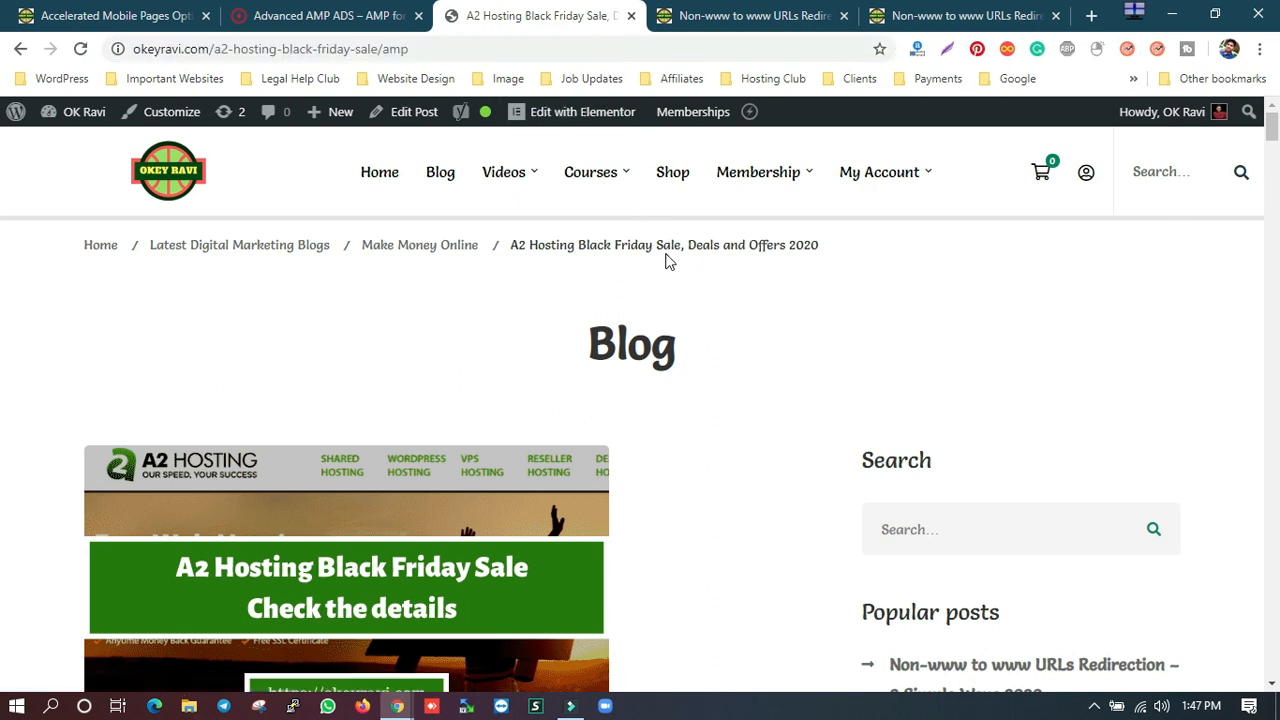
pyautogui.moveTo(381, 49); pyautogui.dragTo(424, 56)
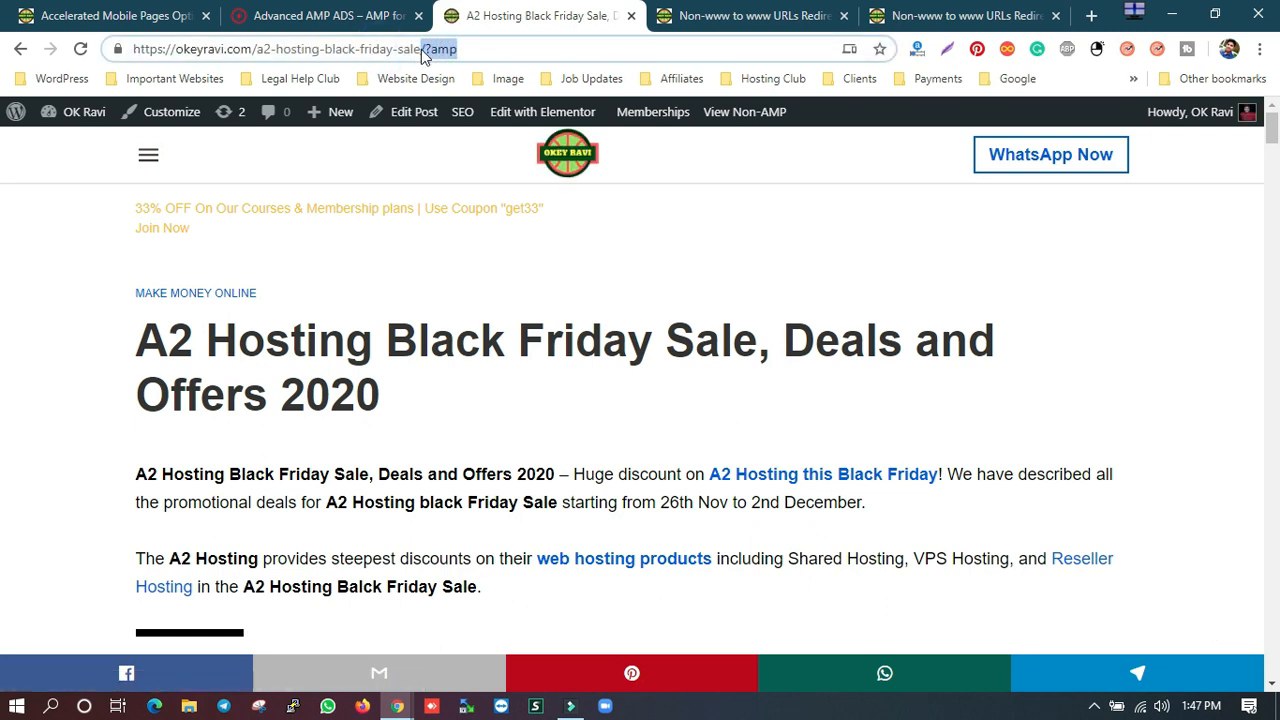
# Step: Turn Change End Point to ?amp off and back on in the Advance Settings, and review the custom HTML and DNS Priority fields
pyautogui.click(62, 12)
pyautogui.click(630, 466)
pyautogui.click(645, 463)
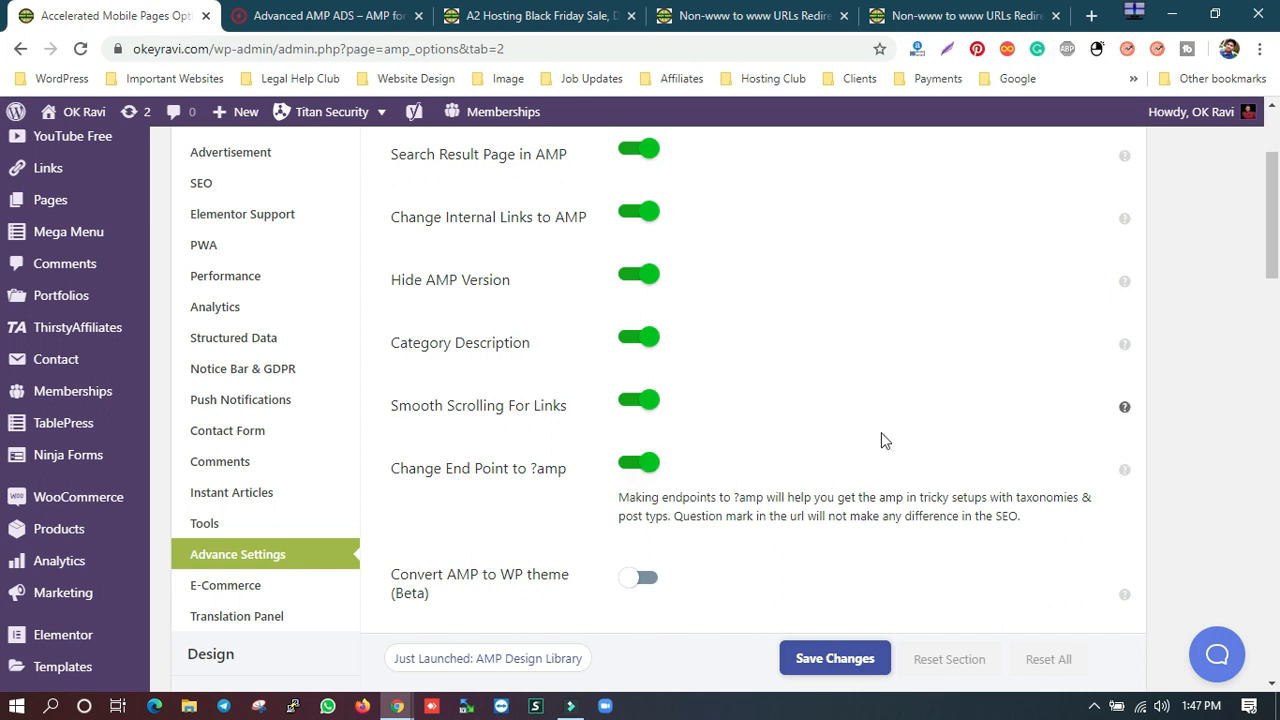
pyautogui.scroll(-2, 881, 432)
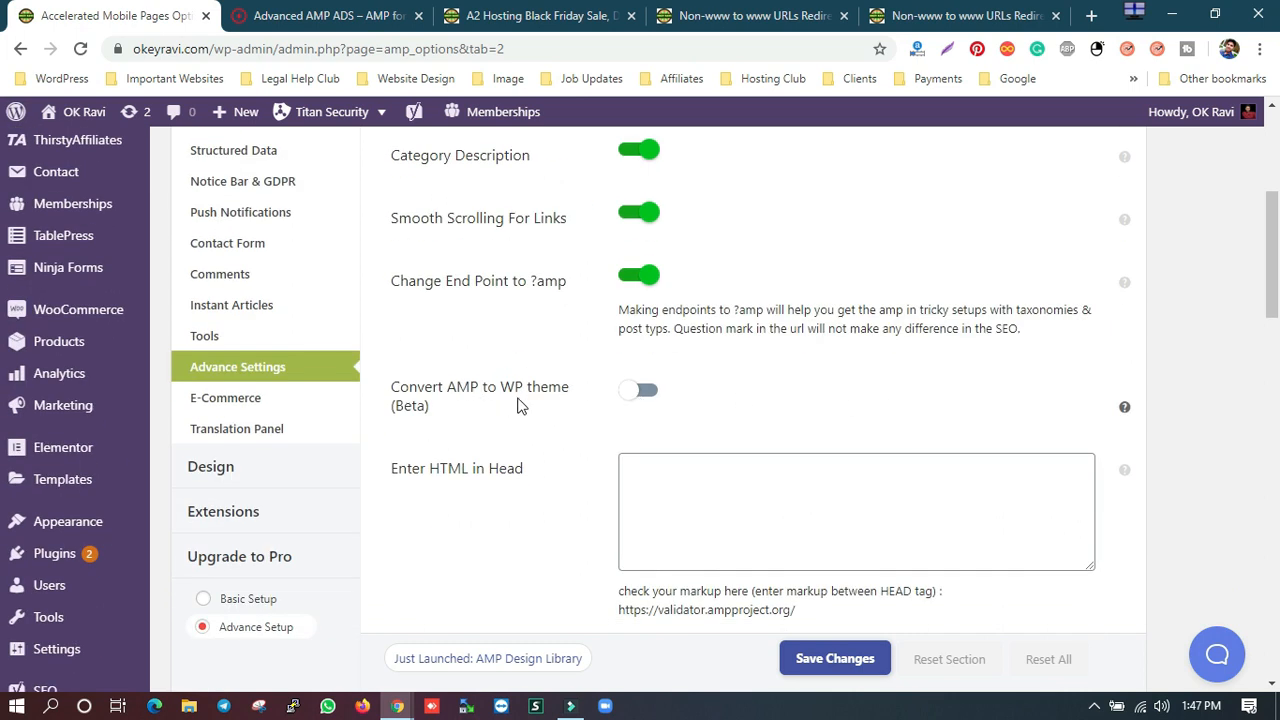
pyautogui.scroll(-7, 594, 416)
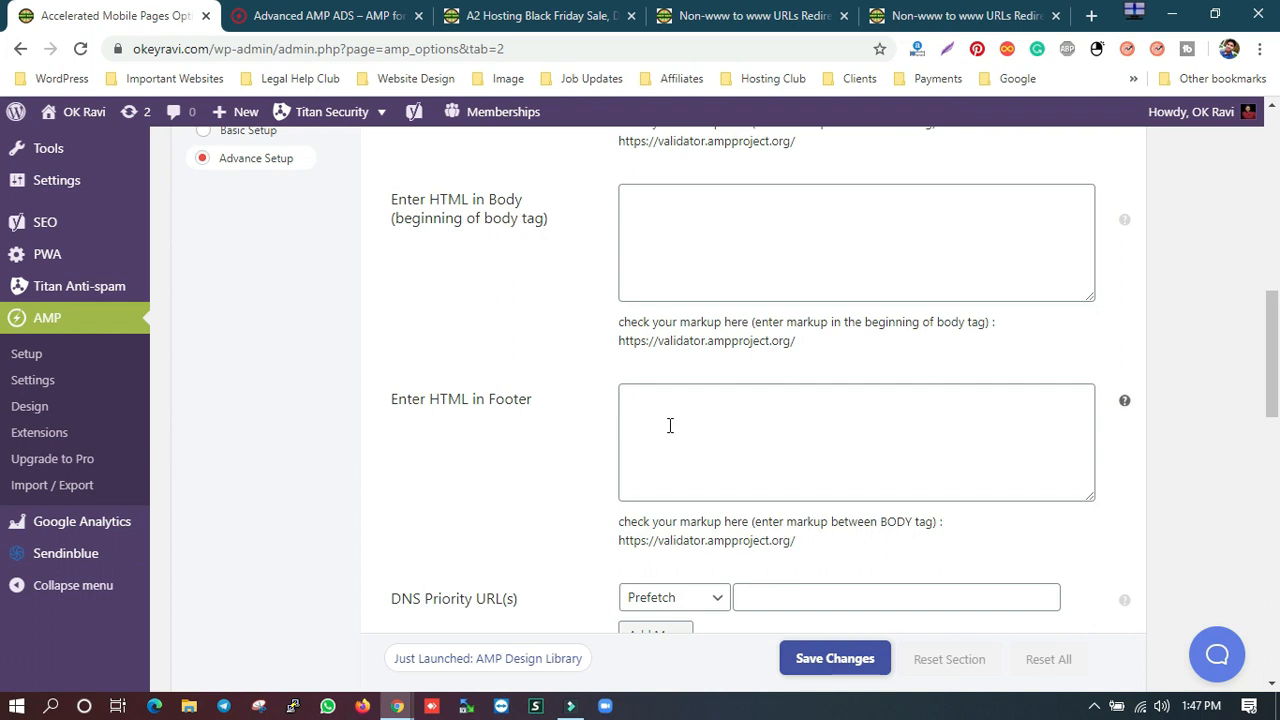
pyautogui.scroll(-3, 670, 425)
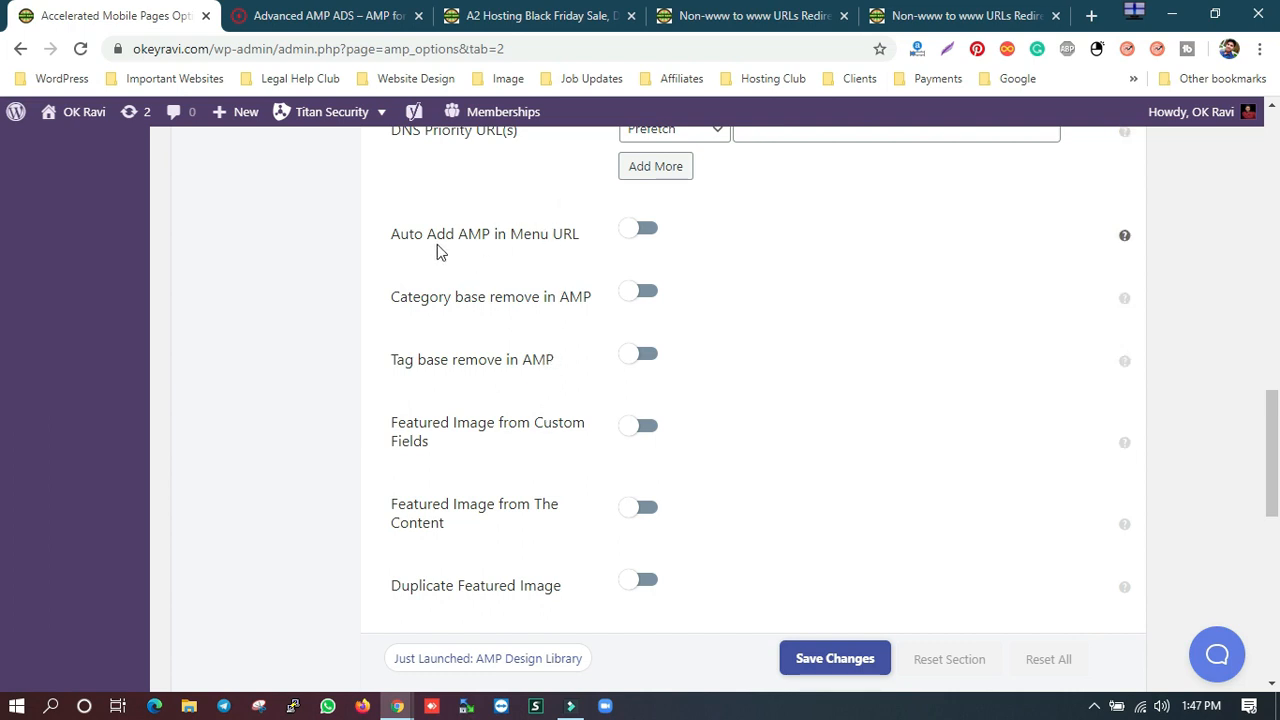
# Step: Check the navigation menu on the AMP post, and turn Auto Add AMP in Menu URL on and back off
pyautogui.click(540, 15)
pyautogui.click(143, 157)
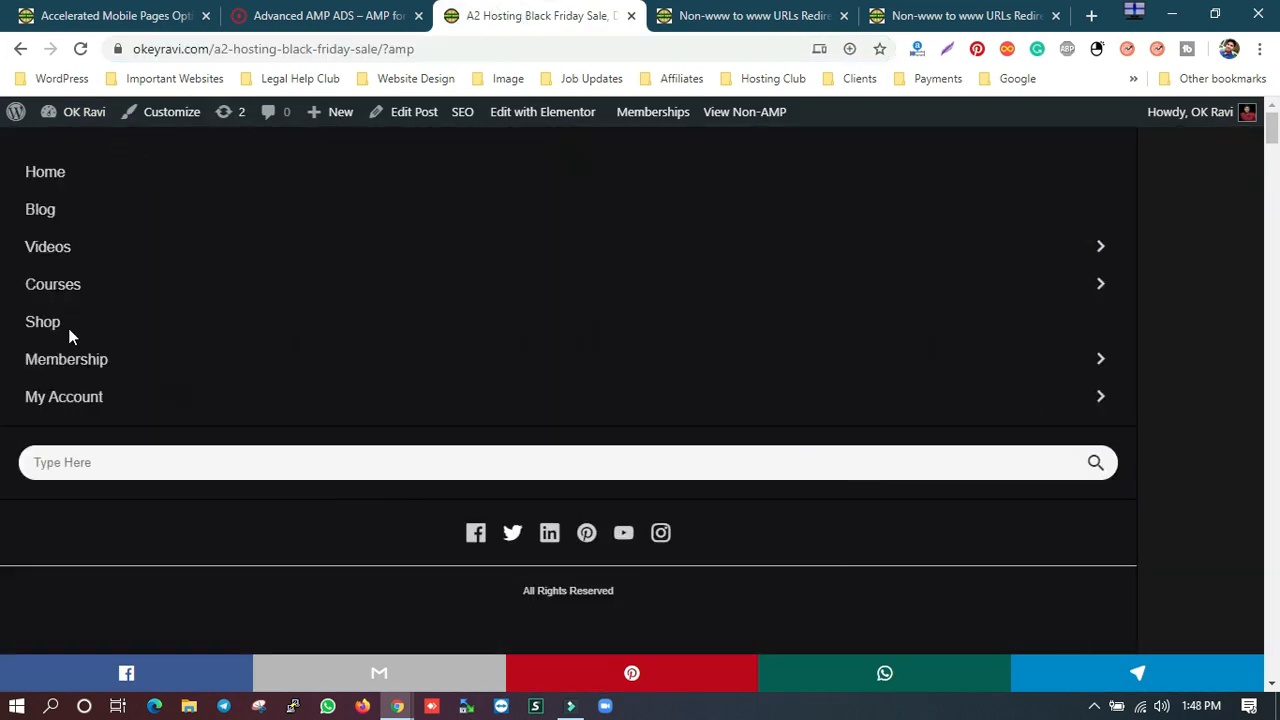
pyautogui.click(80, 16)
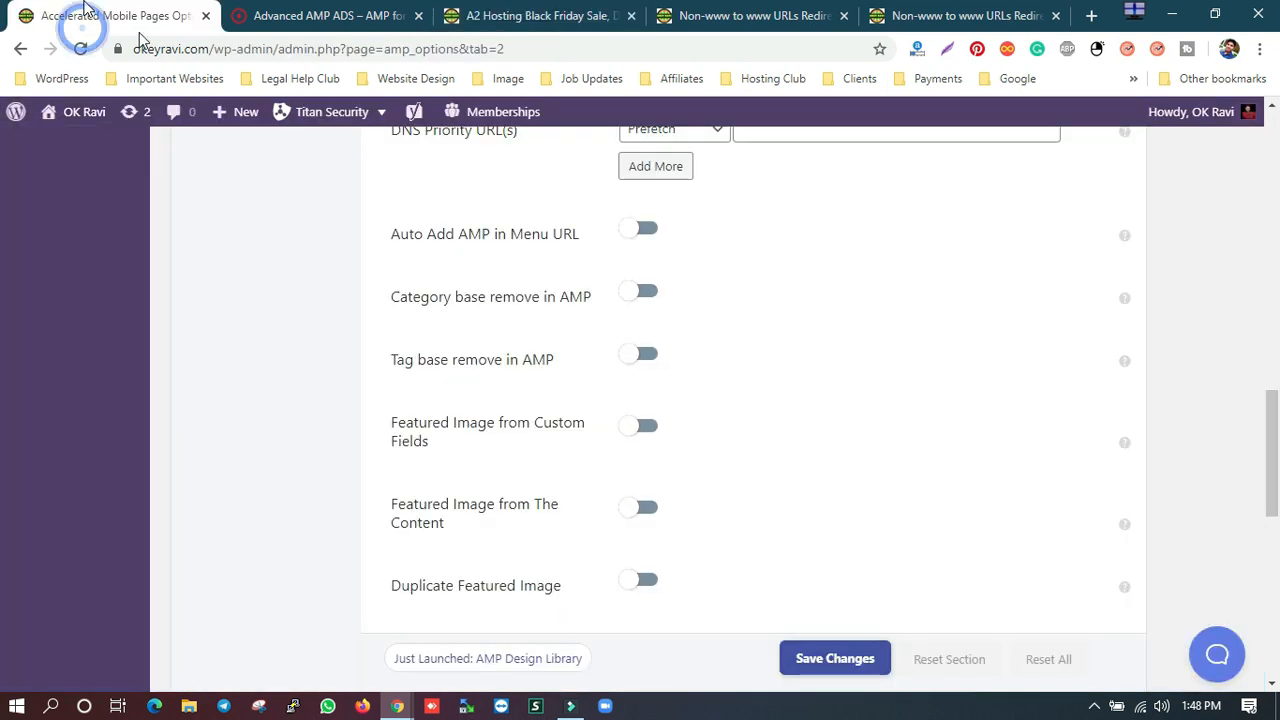
pyautogui.click(653, 230)
pyautogui.click(635, 228)
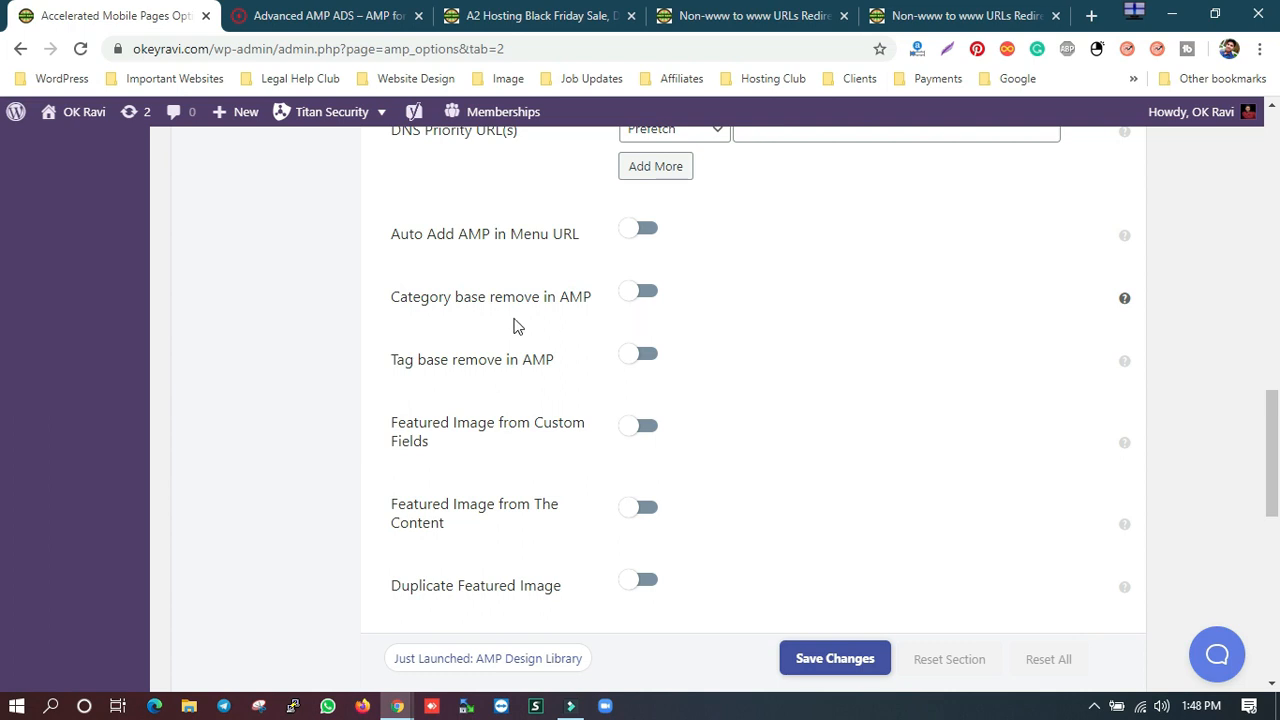
# Step: Review the remaining Advance Settings, from category and tag base removal and featured image options to role-based access and data deletion on uninstall
pyautogui.moveTo(390, 359); pyautogui.dragTo(603, 371)
pyautogui.moveTo(480, 449); pyautogui.dragTo(371, 425)
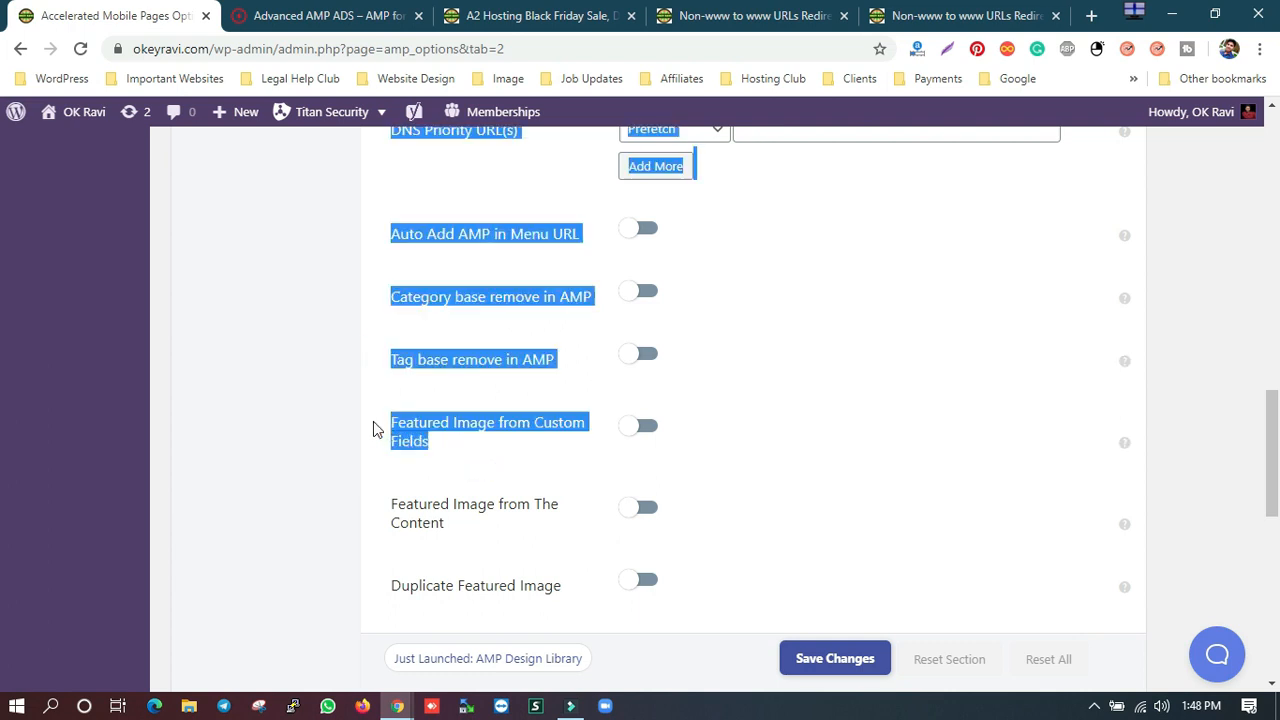
pyautogui.click(449, 443)
pyautogui.moveTo(460, 450); pyautogui.dragTo(398, 428)
pyautogui.moveTo(480, 531); pyautogui.dragTo(396, 522)
pyautogui.scroll(-1, 489, 509)
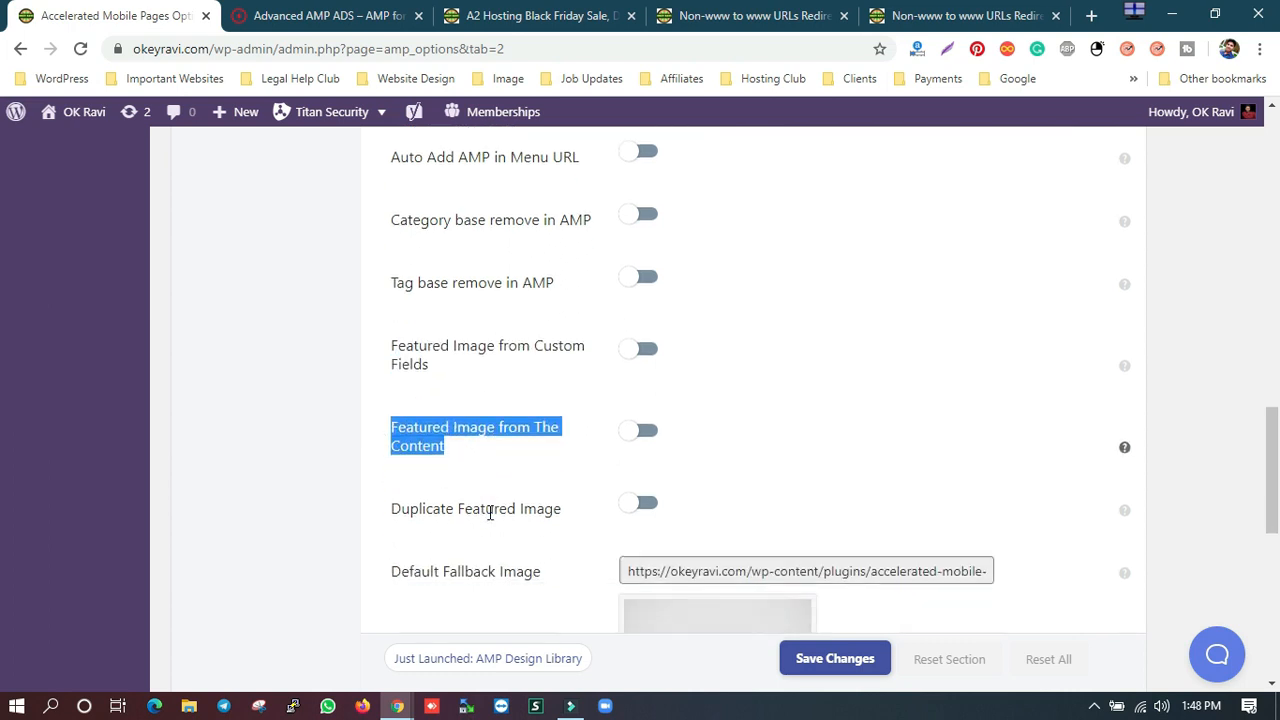
pyautogui.moveTo(575, 497); pyautogui.dragTo(463, 490)
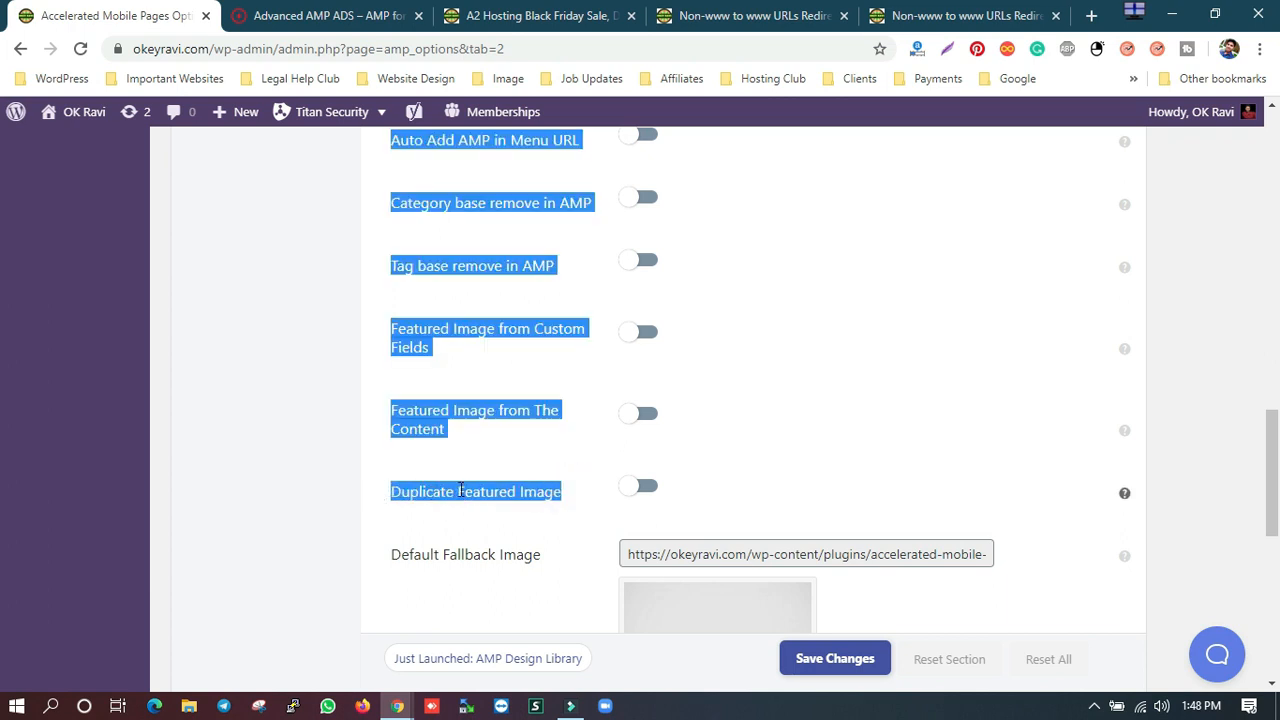
pyautogui.scroll(-2, 466, 492)
pyautogui.scroll(-5, 472, 497)
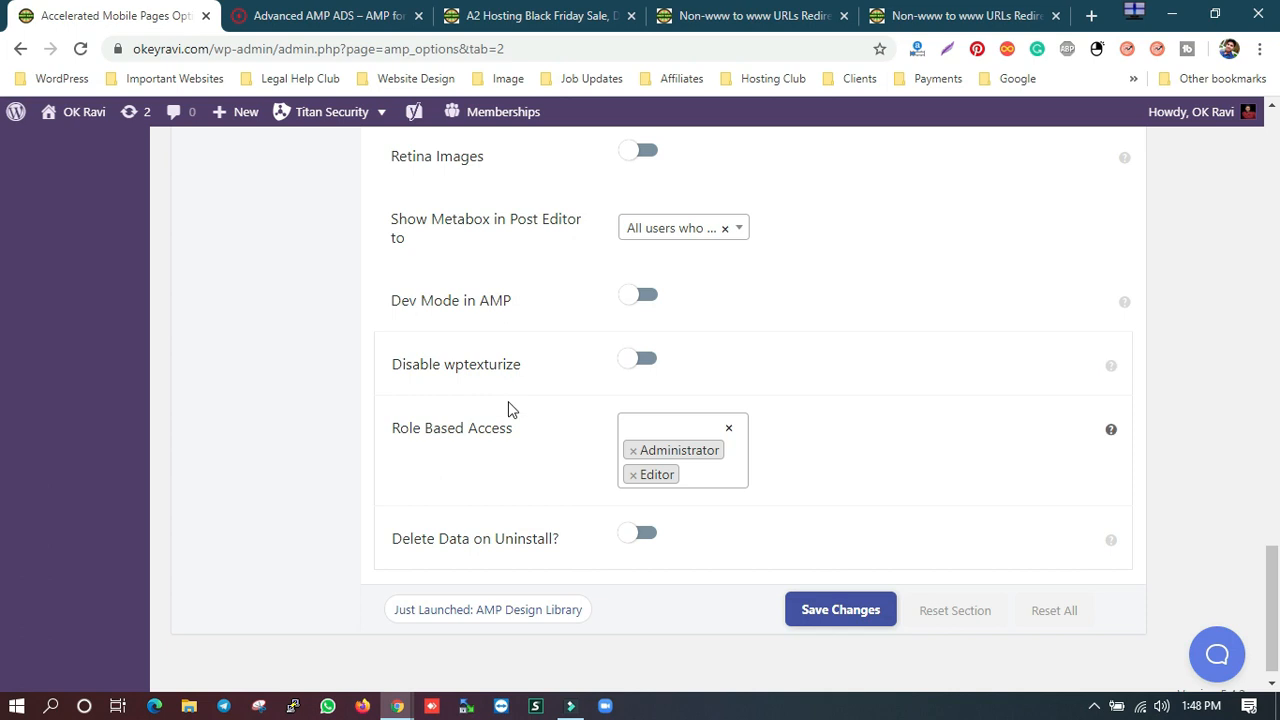
pyautogui.scroll(-1, 508, 403)
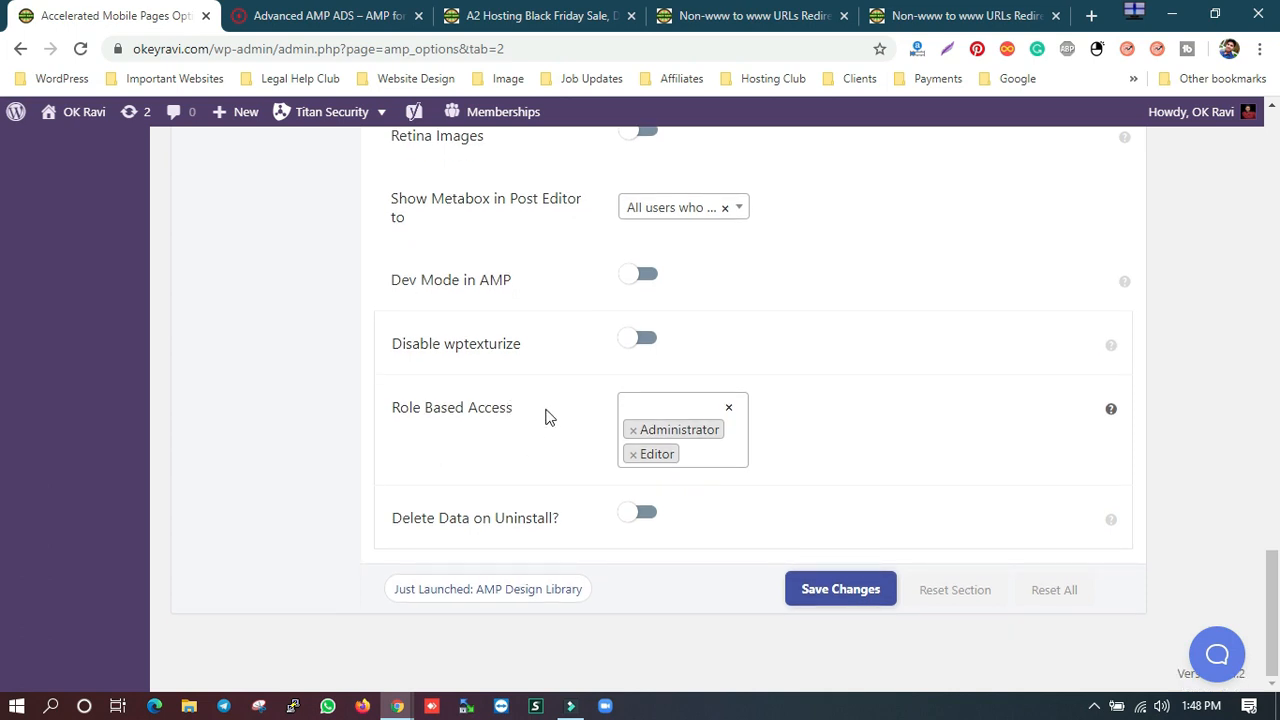
pyautogui.scroll(4, 546, 417)
# Step: Close the navigation menu on the AMP post, and return to the featured image options in the Advance Settings
pyautogui.click(540, 15)
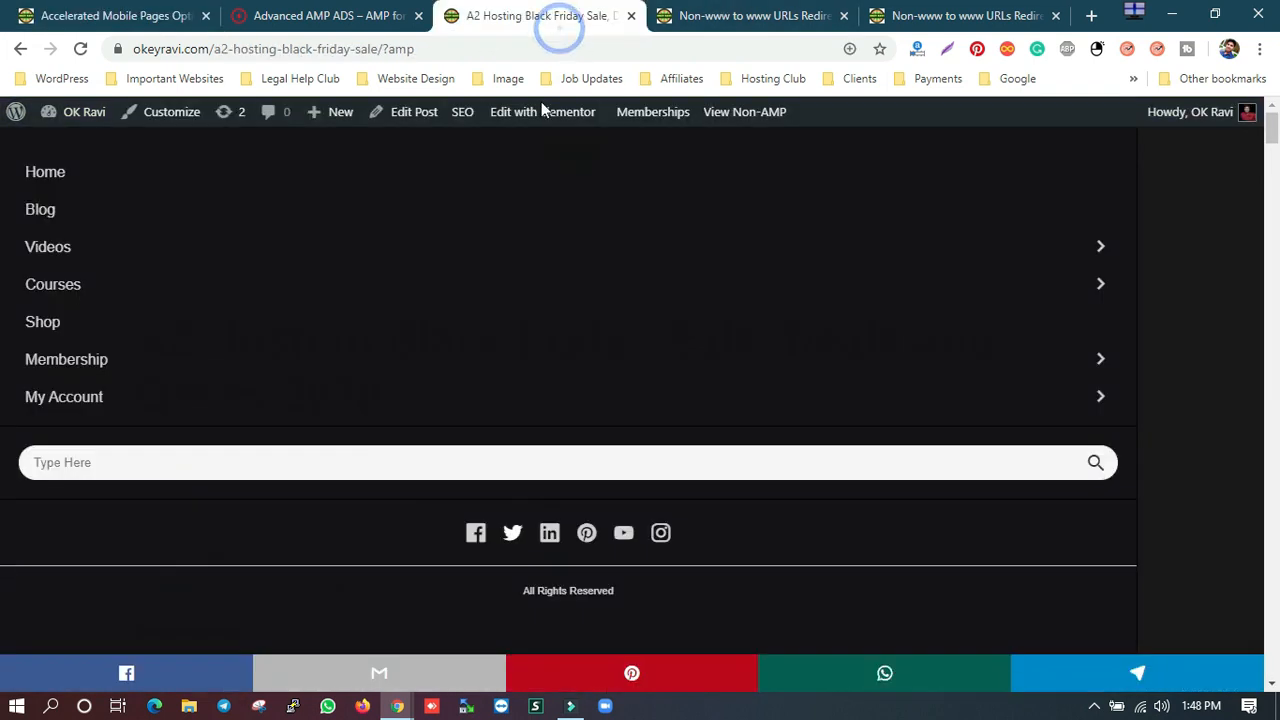
pyautogui.click(1208, 327)
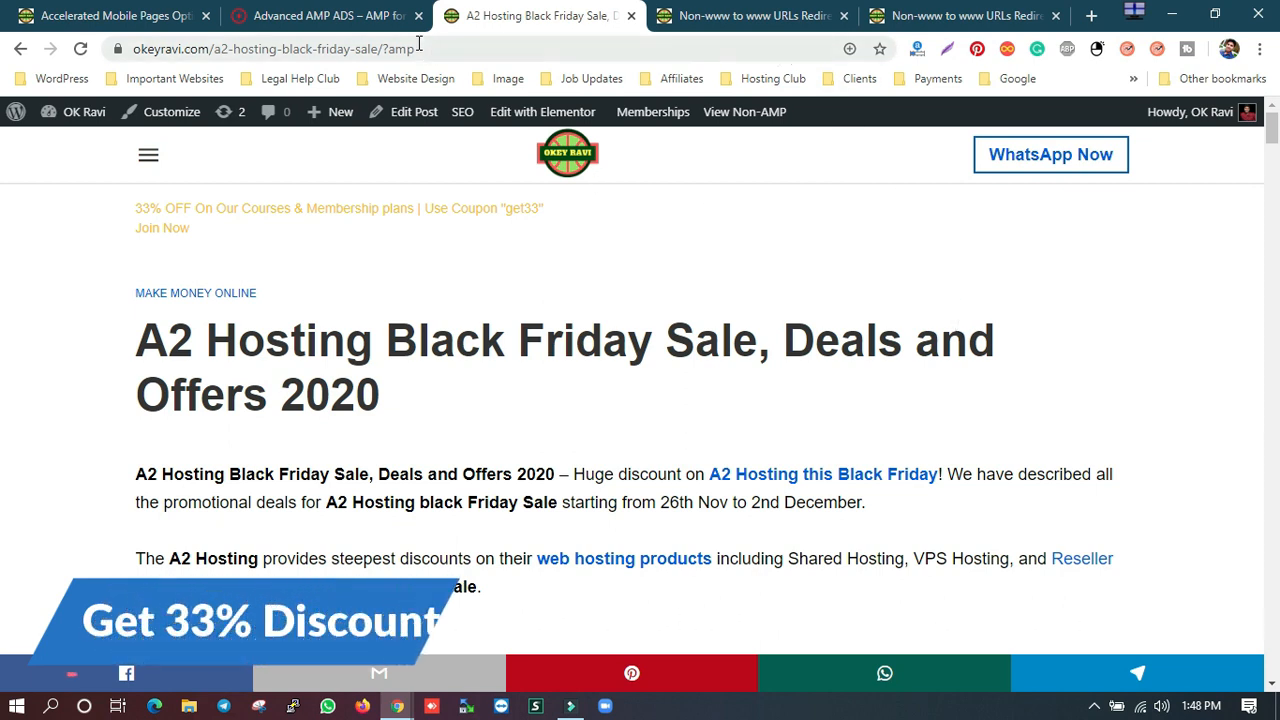
pyautogui.click(110, 15)
pyautogui.scroll(4, 517, 400)
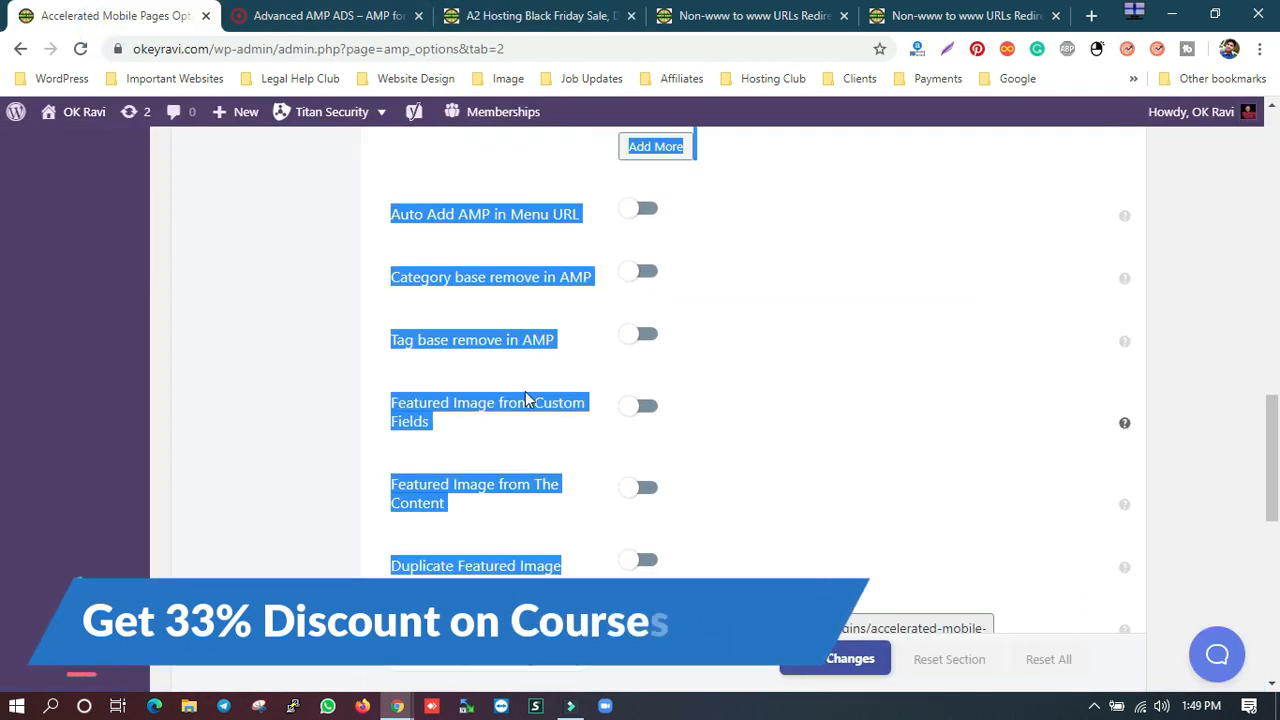
pyautogui.click(843, 334)
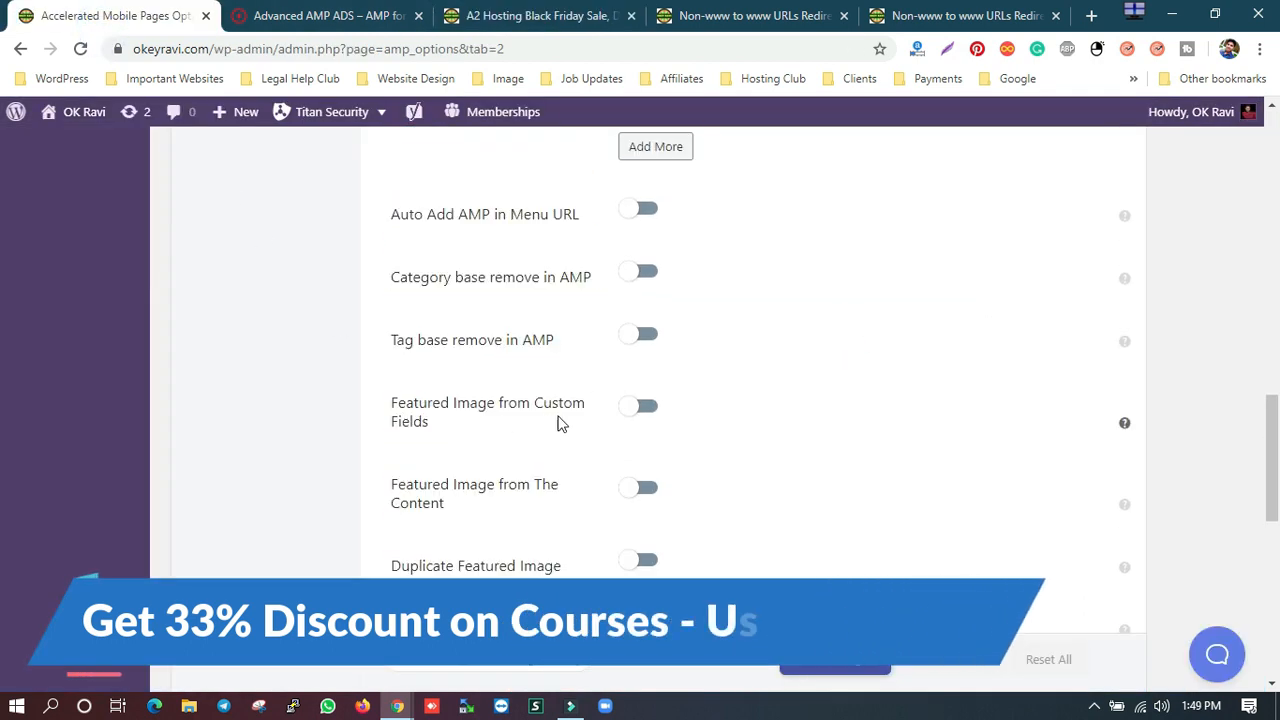
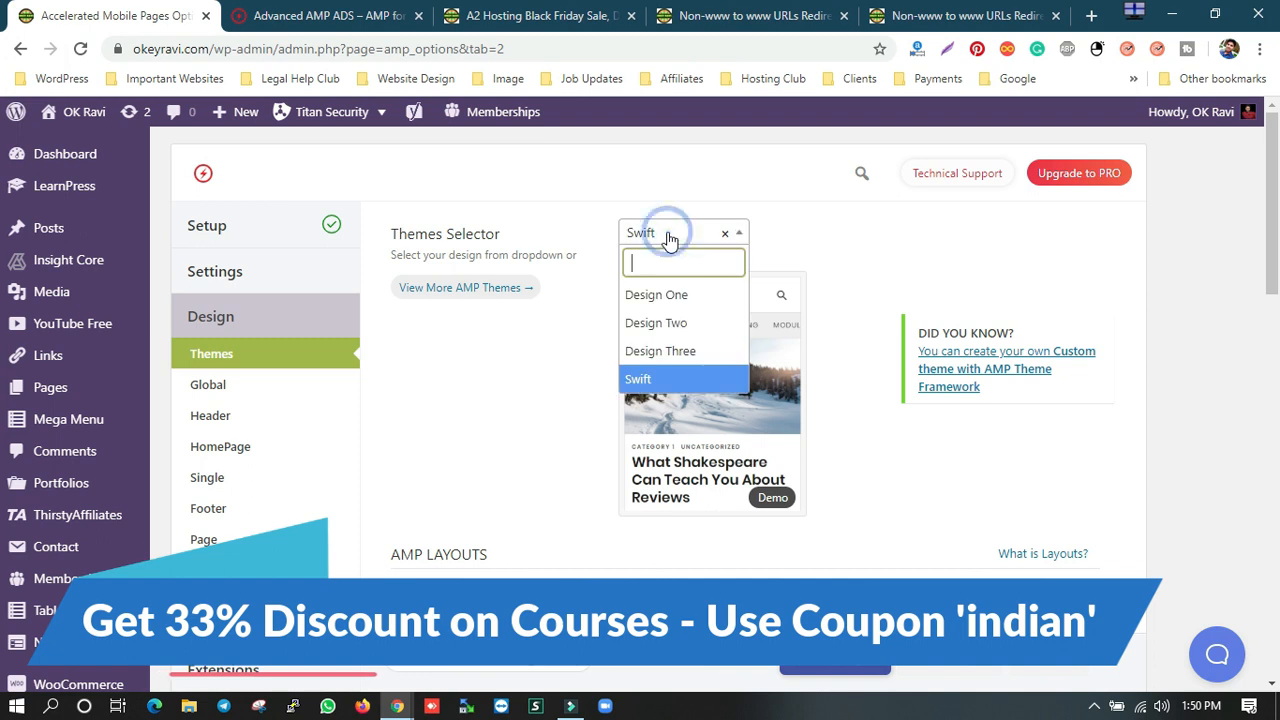
# Step: Preview the Design One and Design Two themes, set the Themes Selector back to Swift, and look over its AMP Layouts
pyautogui.click(686, 381)
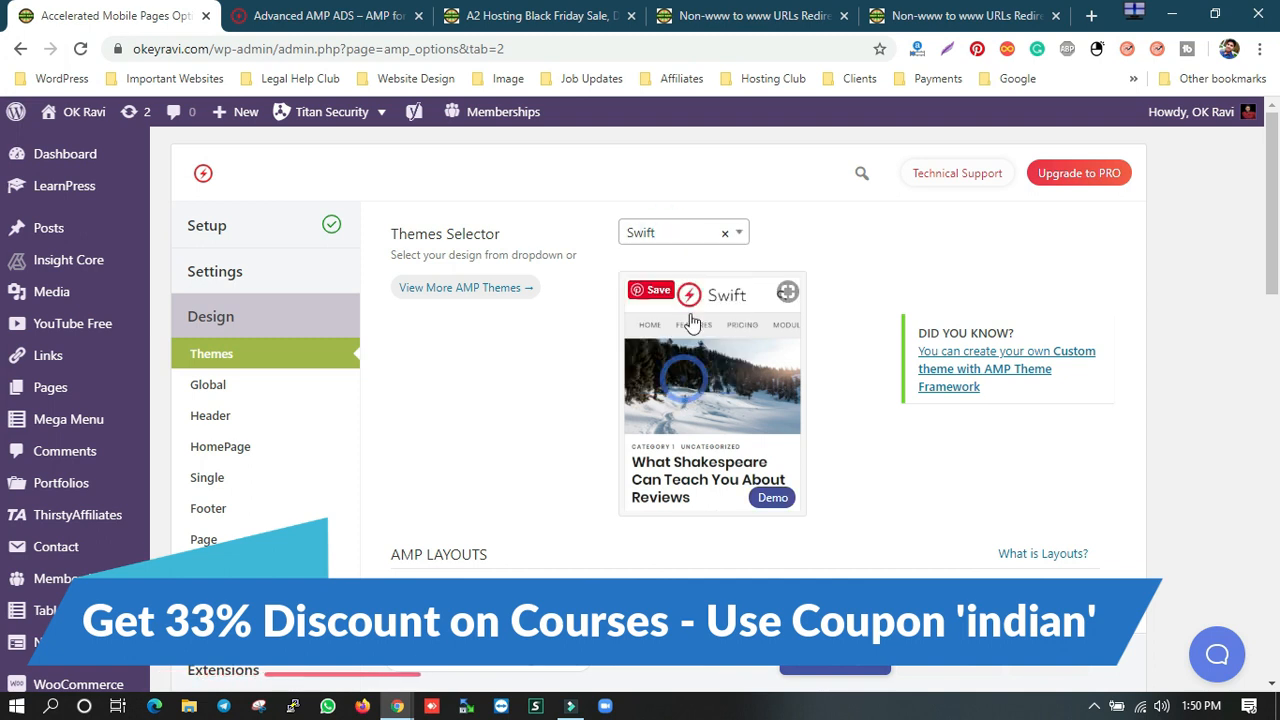
pyautogui.click(674, 238)
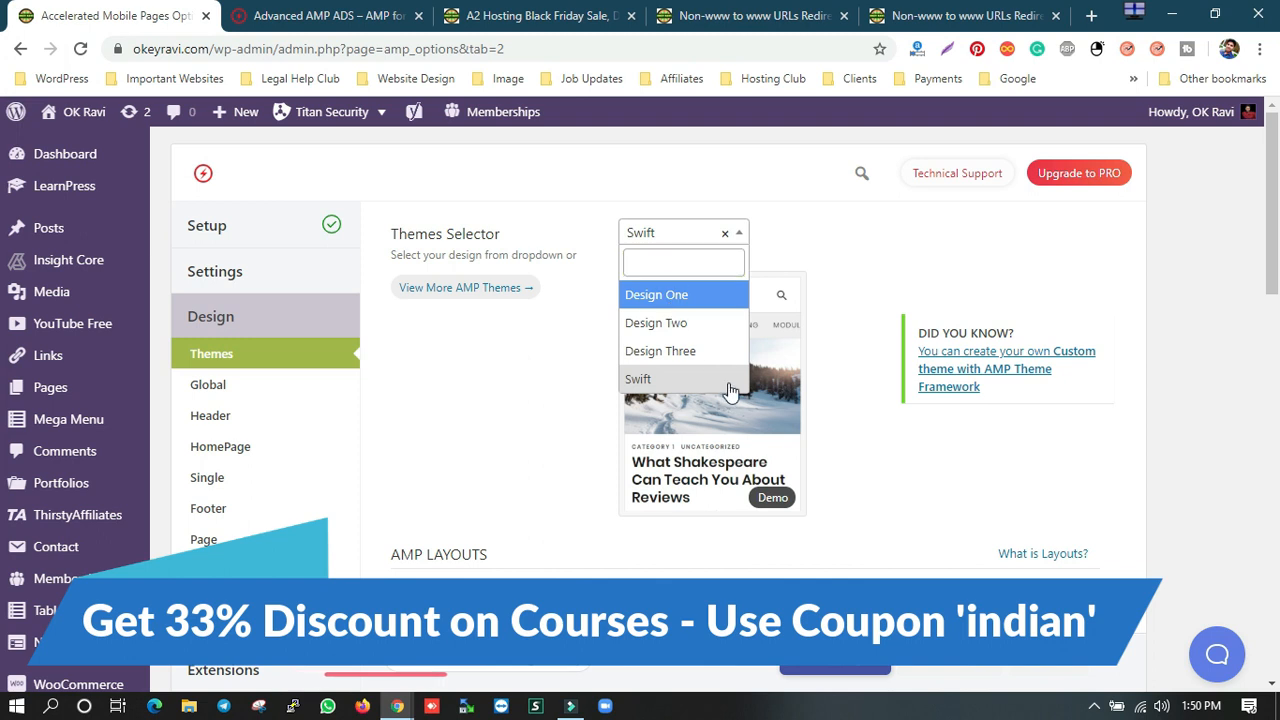
pyautogui.click(670, 297)
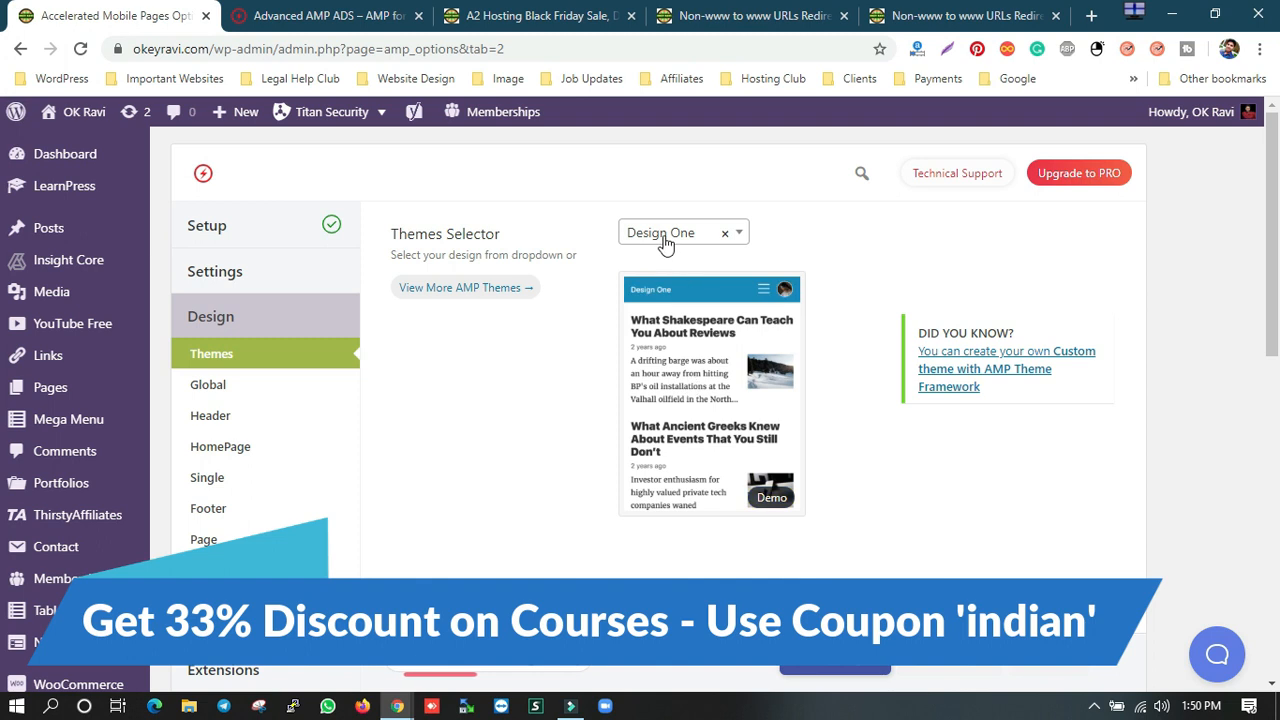
pyautogui.click(666, 240)
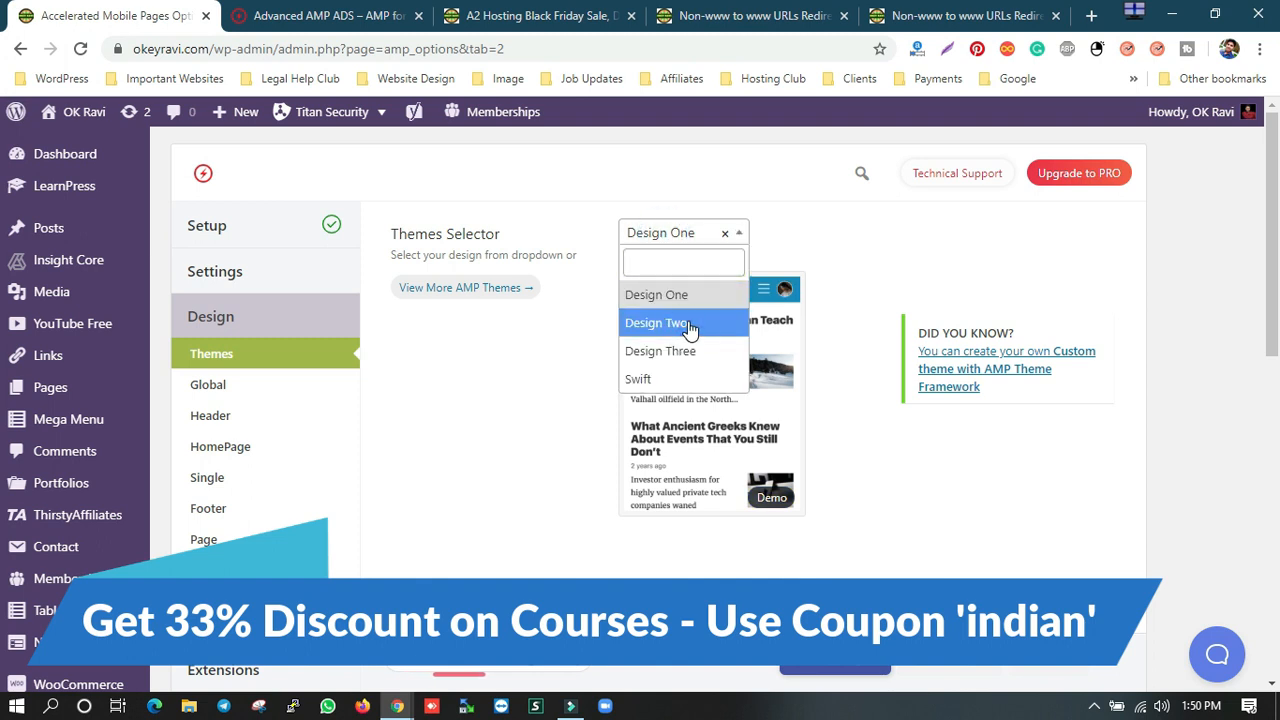
pyautogui.click(689, 324)
pyautogui.click(686, 233)
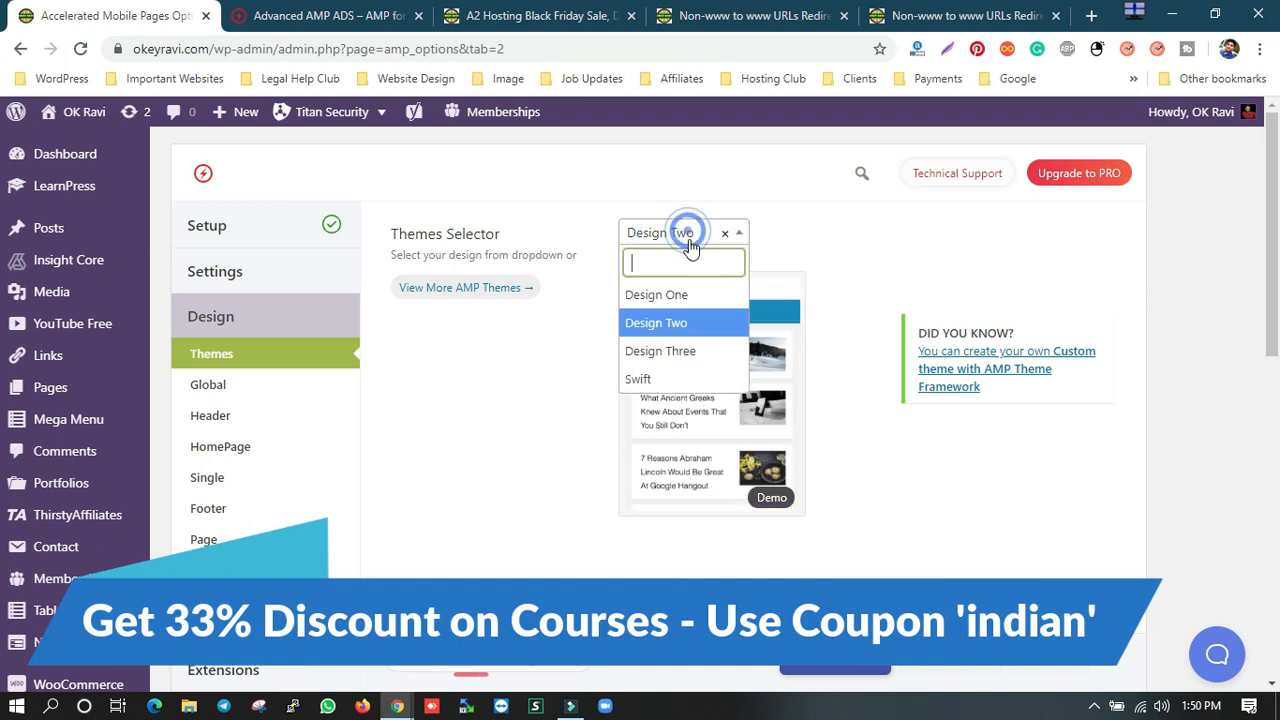
pyautogui.click(673, 386)
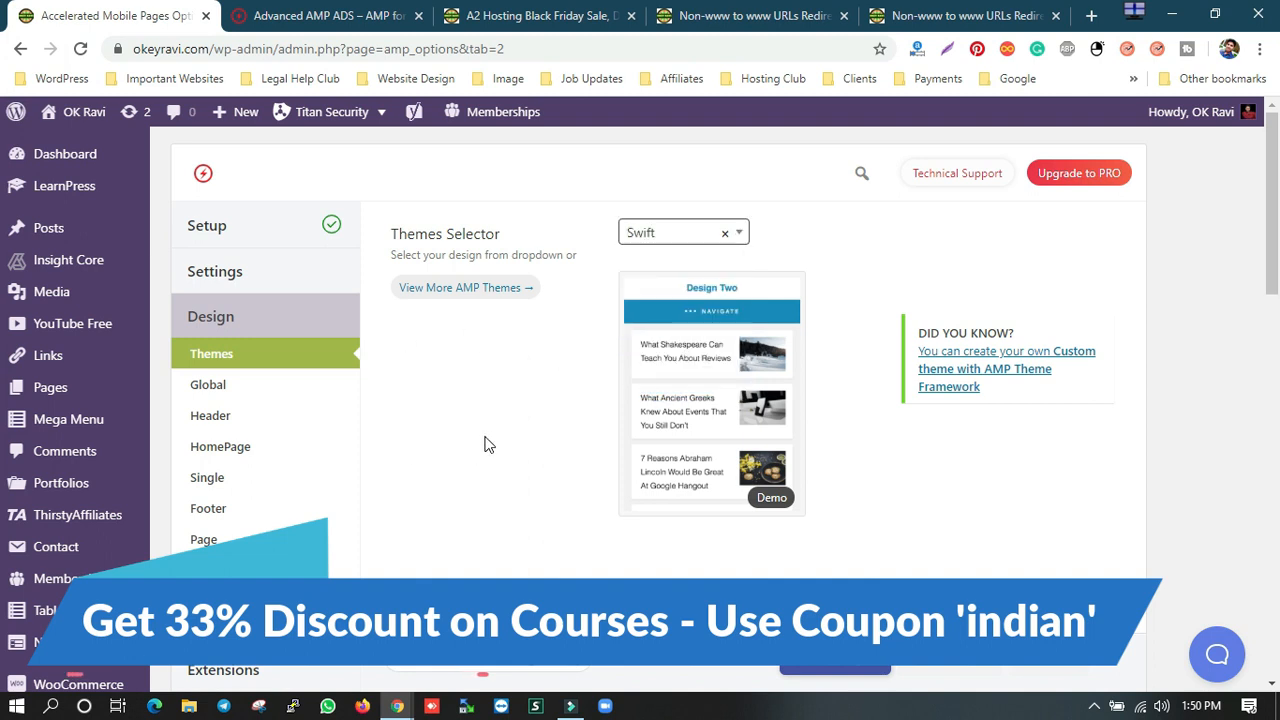
pyautogui.scroll(-5, 486, 443)
pyautogui.scroll(2, 495, 440)
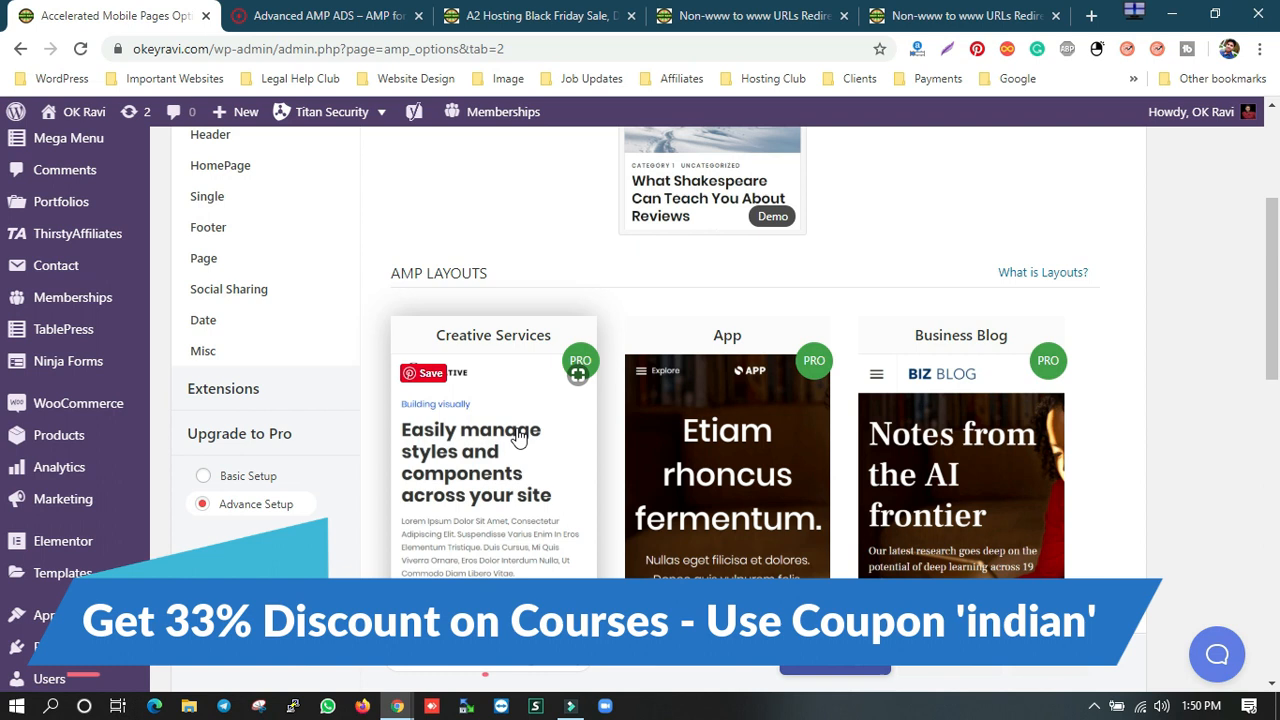
# Step: Look through the remaining AMP Layouts of the Swift theme down to Elegance, Weekly Magazine and News, and save the theme settings
pyautogui.scroll(-3, 896, 497)
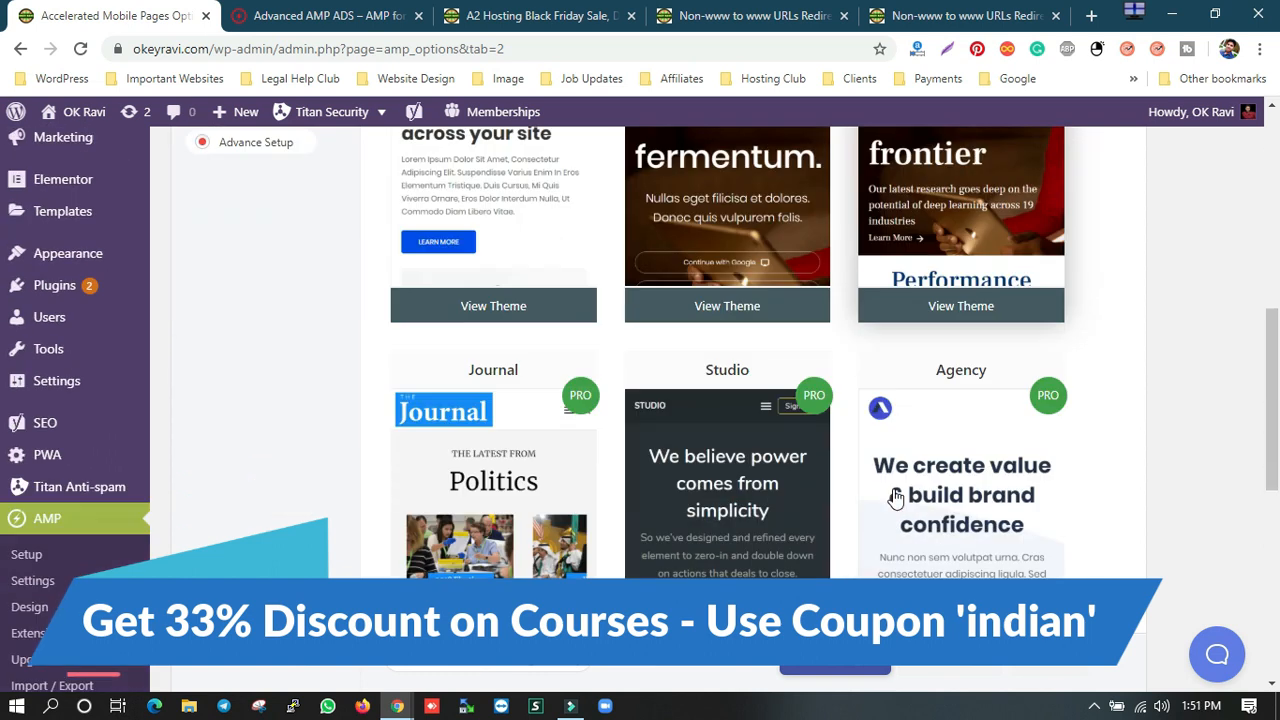
pyautogui.scroll(-2, 893, 492)
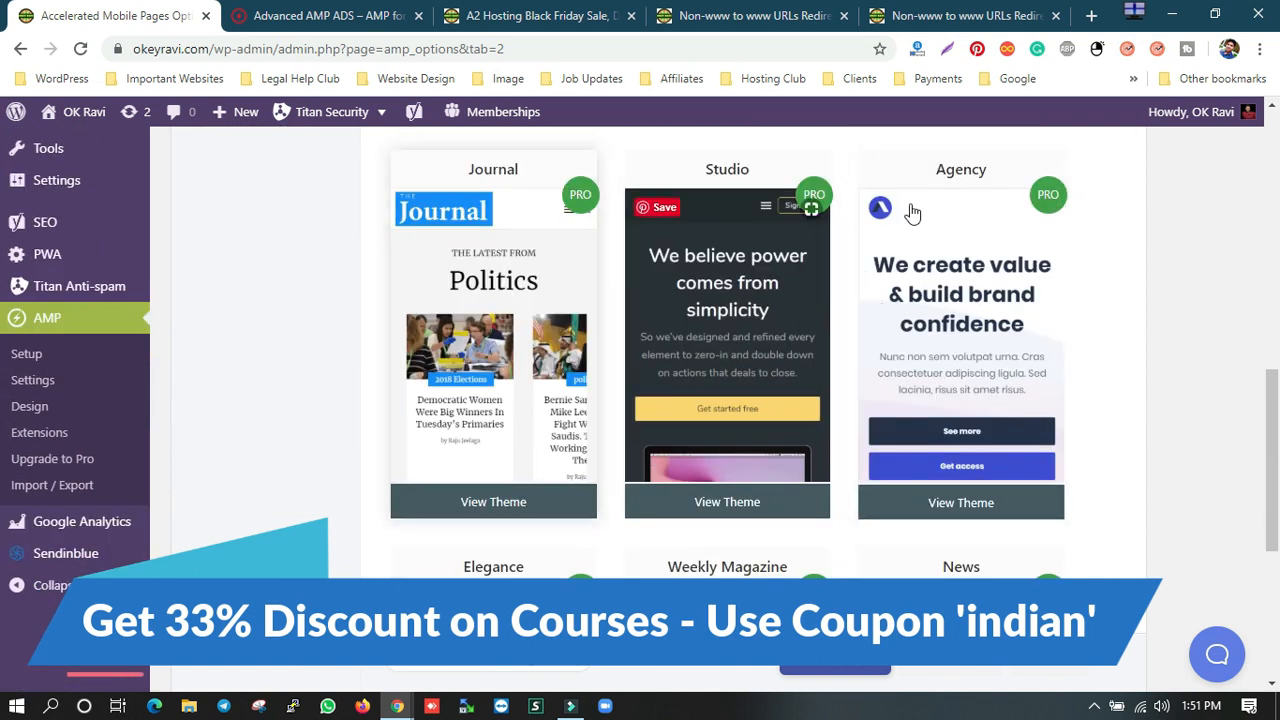
pyautogui.scroll(-4, 969, 530)
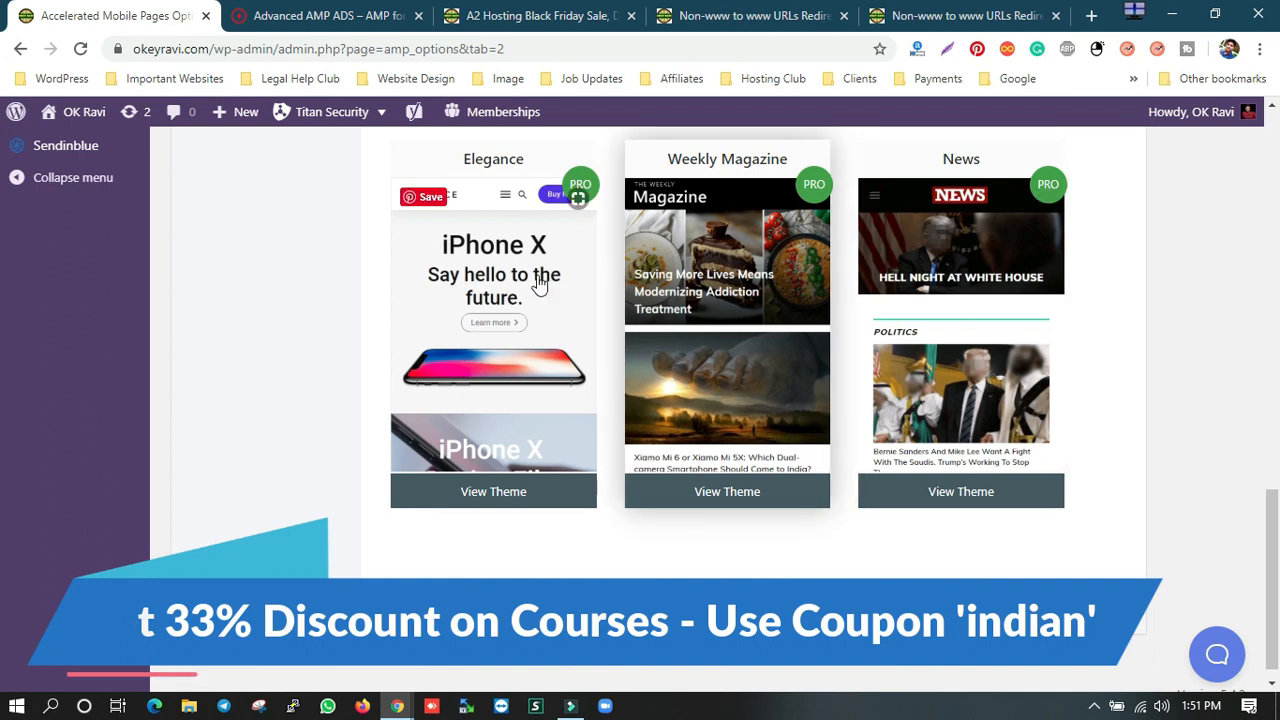
pyautogui.scroll(-1, 783, 397)
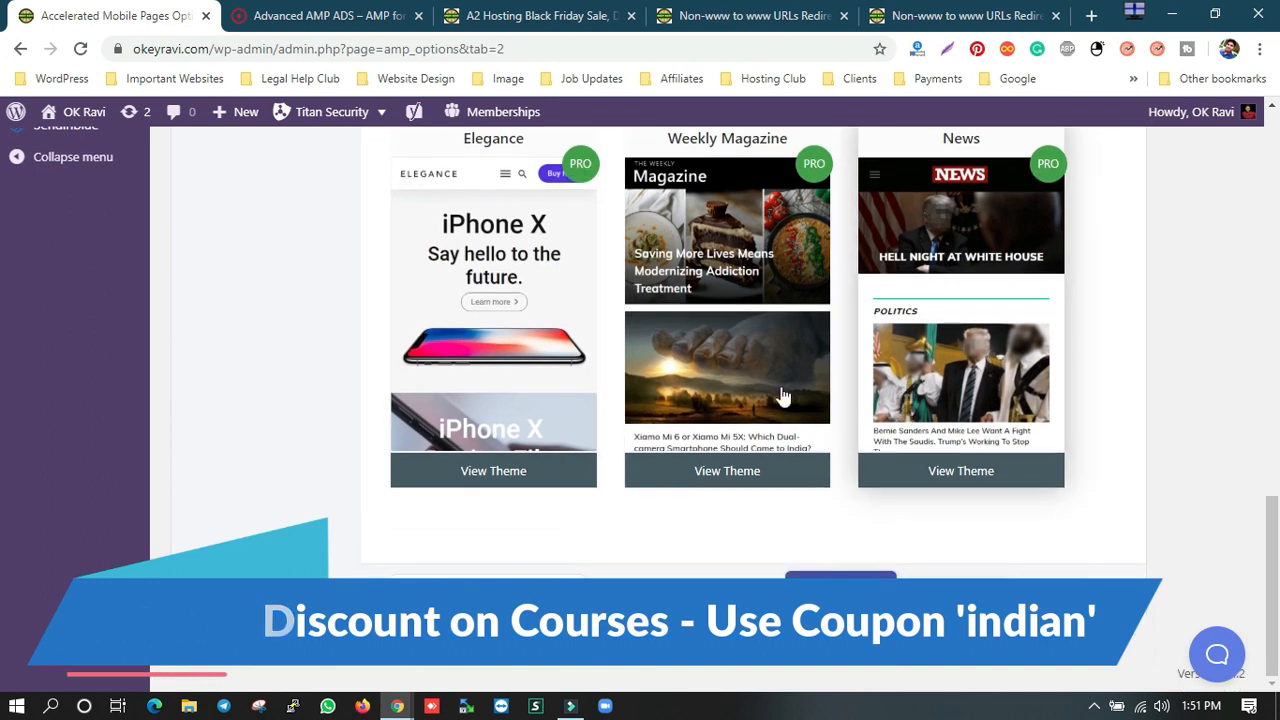
pyautogui.scroll(4, 783, 397)
pyautogui.scroll(-4, 800, 449)
pyautogui.click(843, 609)
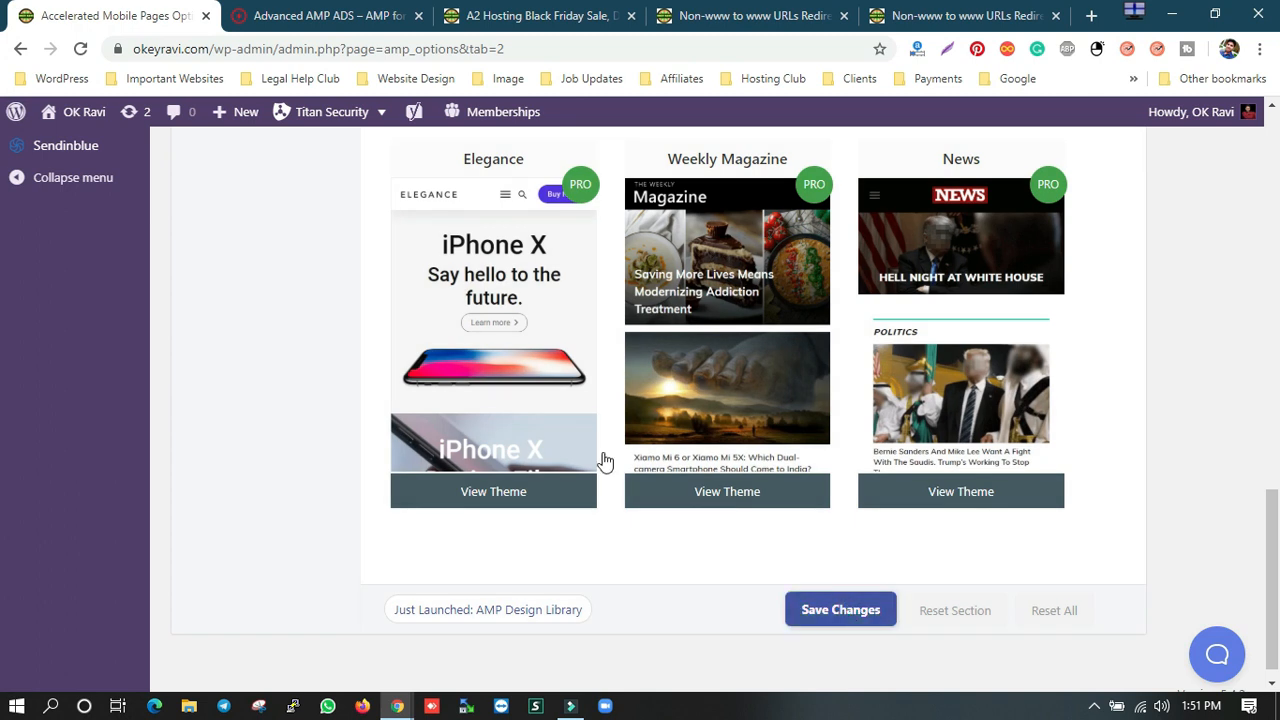
# Step: Open the Global design settings and review the color scheme, typography, sidebar and infinite scroll options
pyautogui.scroll(5, 520, 437)
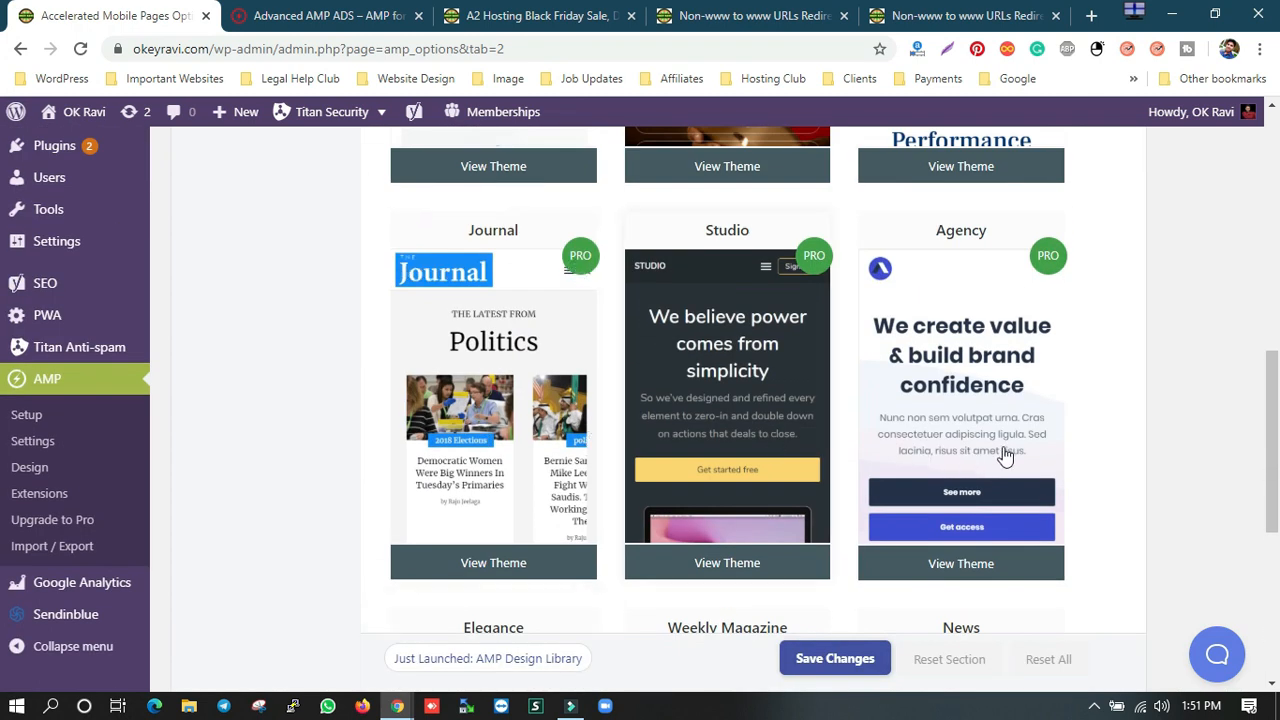
pyautogui.scroll(7, 350, 388)
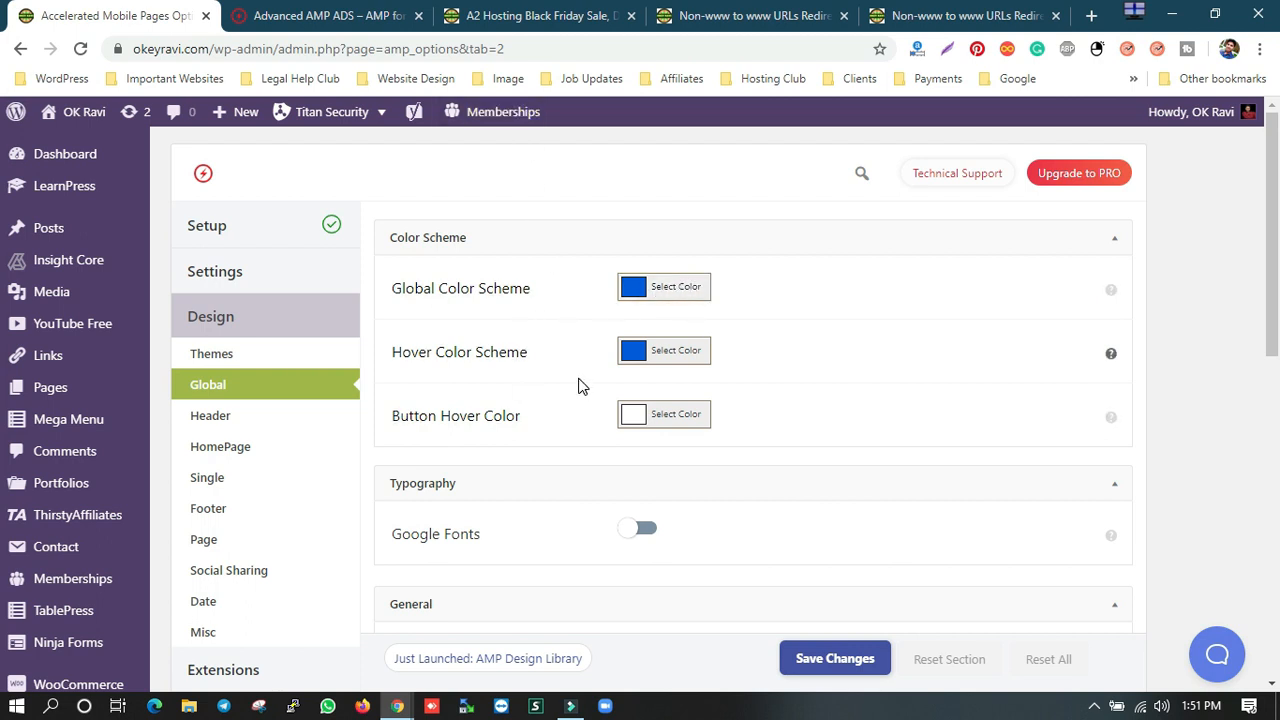
pyautogui.scroll(-2, 583, 386)
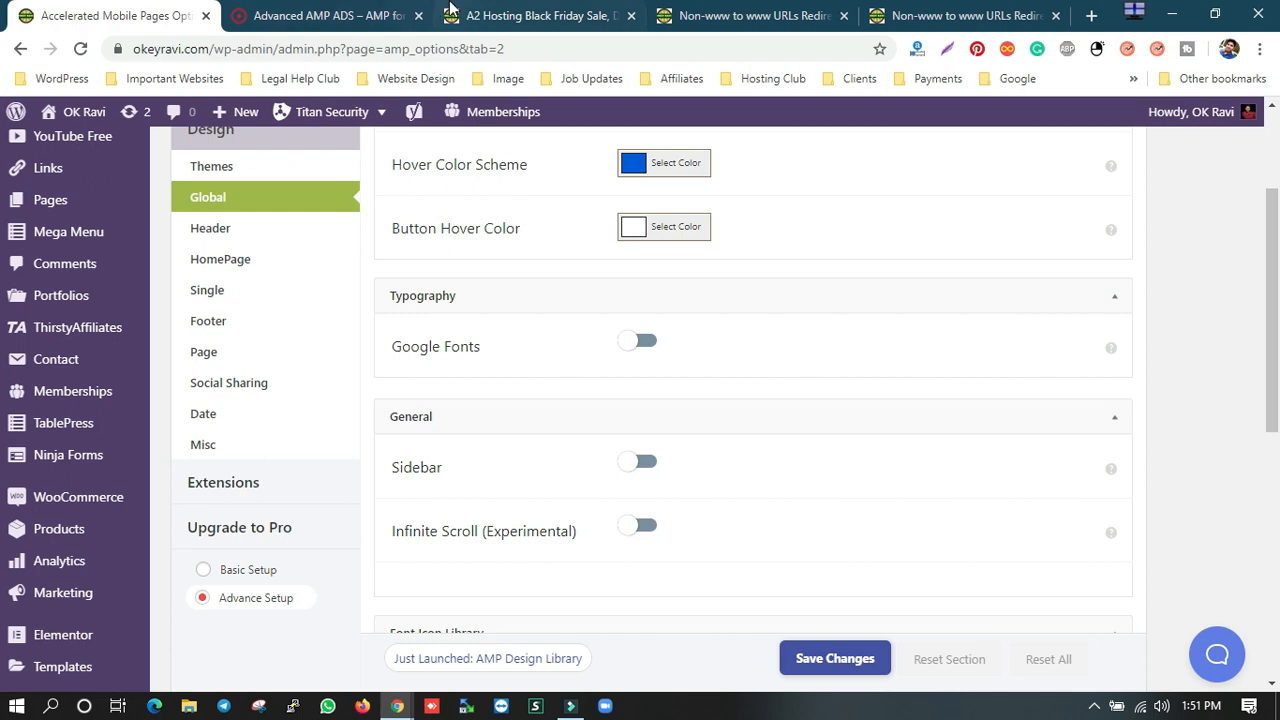
# Step: Examine the AMP version of the A2 Hosting Black Friday post, from its related posts and comments down to the footer
pyautogui.click(517, 22)
pyautogui.scroll(-10, 618, 488)
pyautogui.scroll(-15, 618, 492)
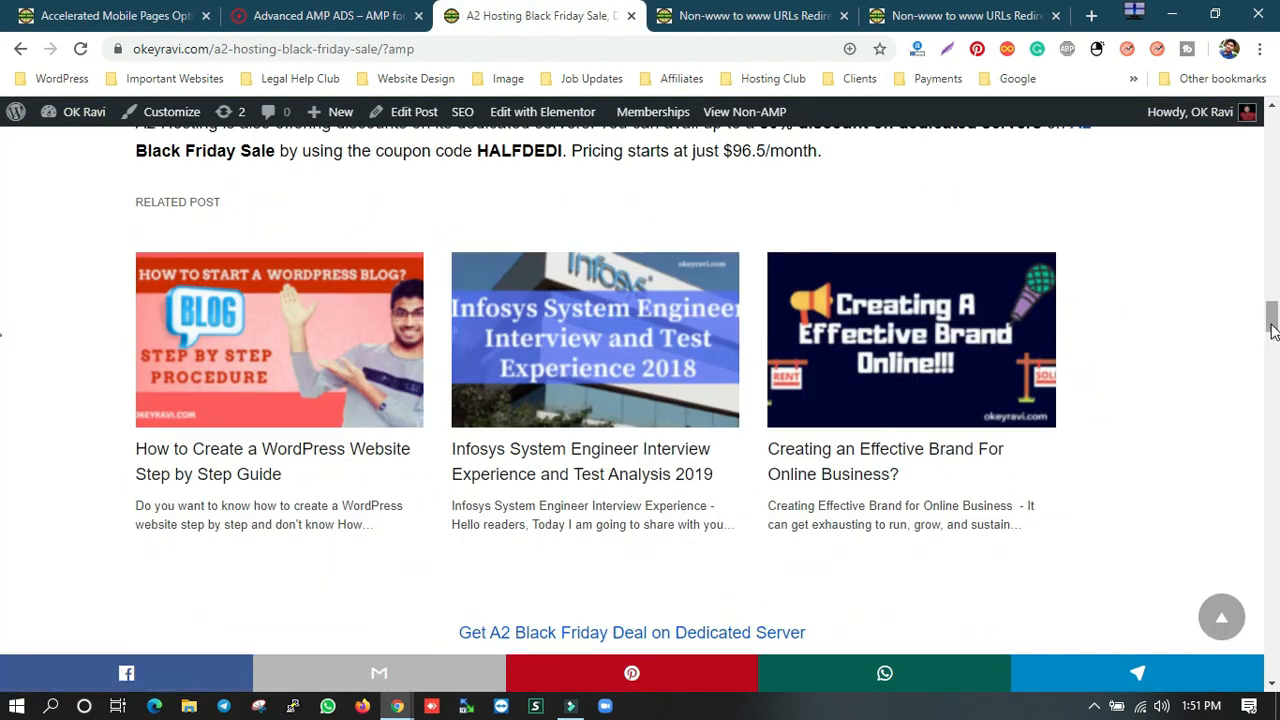
pyautogui.scroll(-15, 866, 479)
pyautogui.scroll(-10, 789, 457)
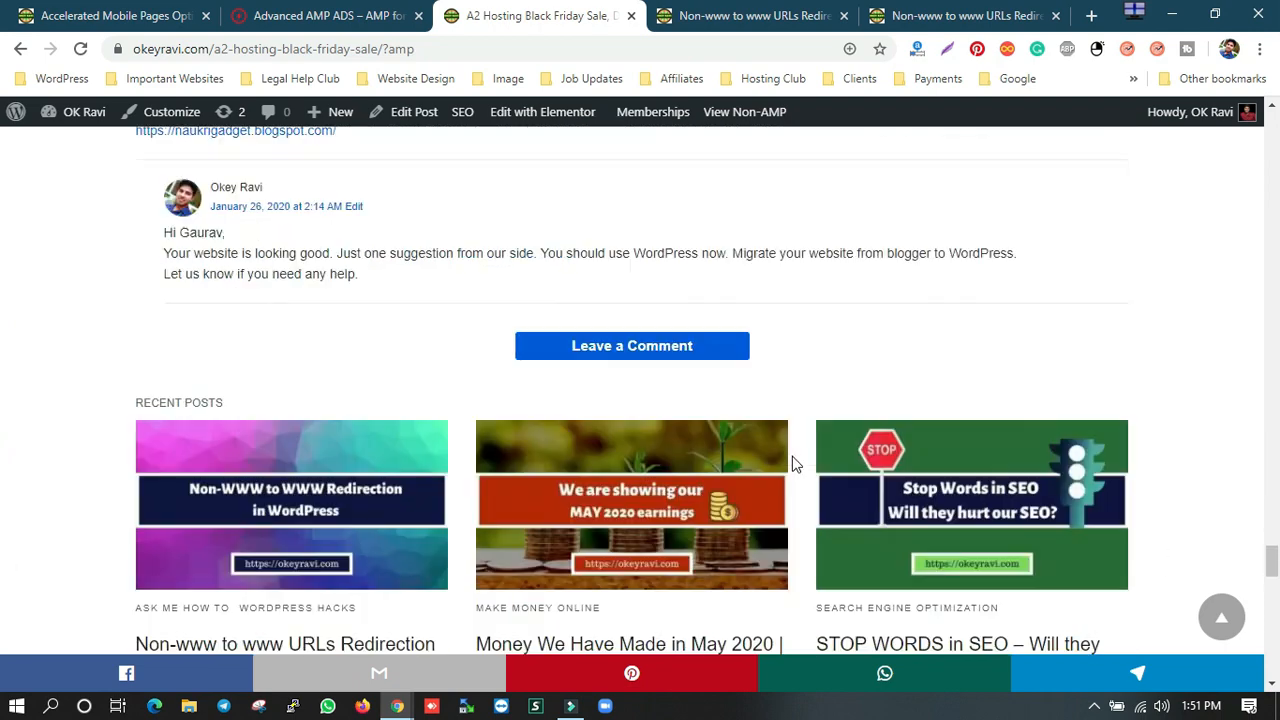
pyautogui.scroll(-2, 788, 460)
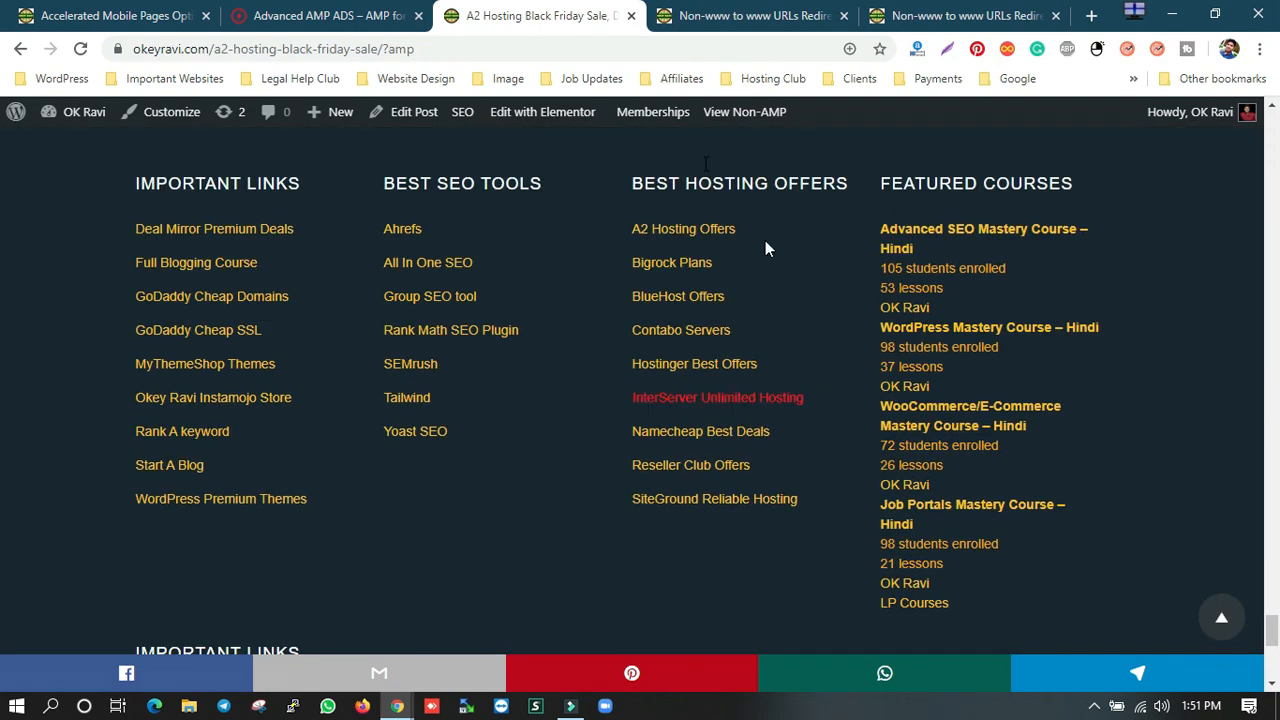
# Step: Check the Sidebar option in the Global design settings, and look over the AMP post's footer, recent posts and comments for comparison
pyautogui.click(110, 15)
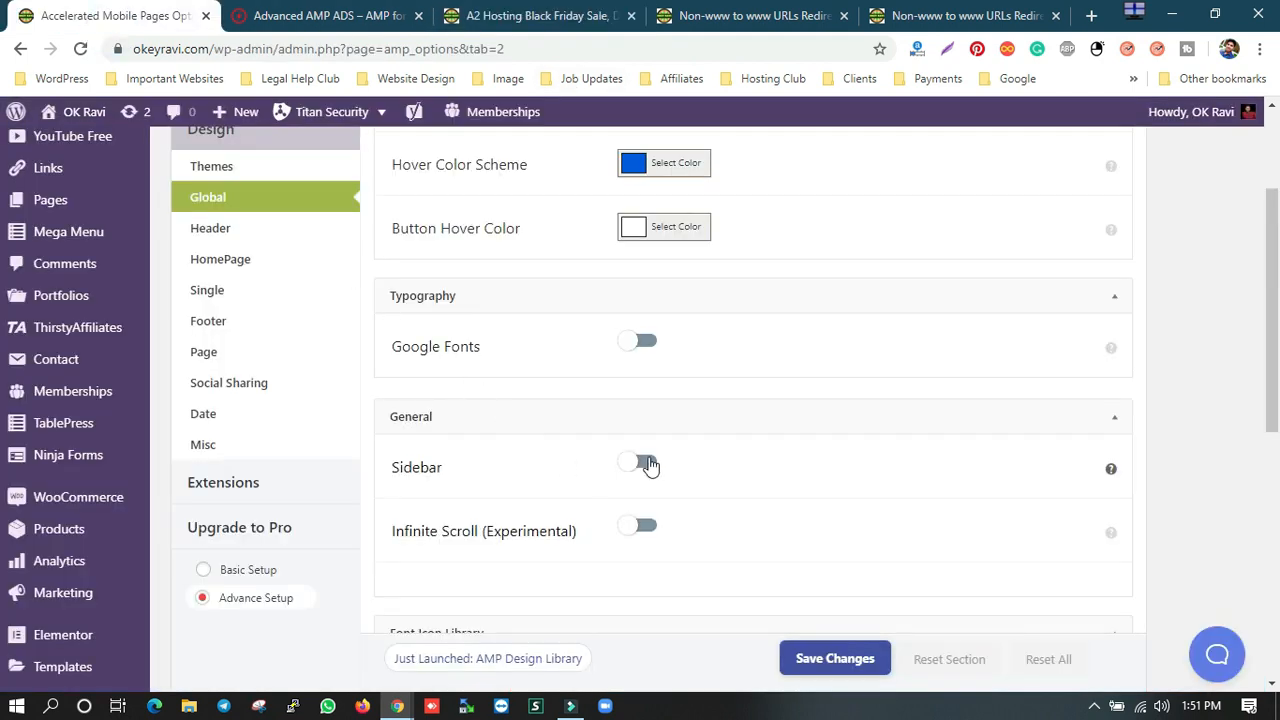
pyautogui.click(465, 18)
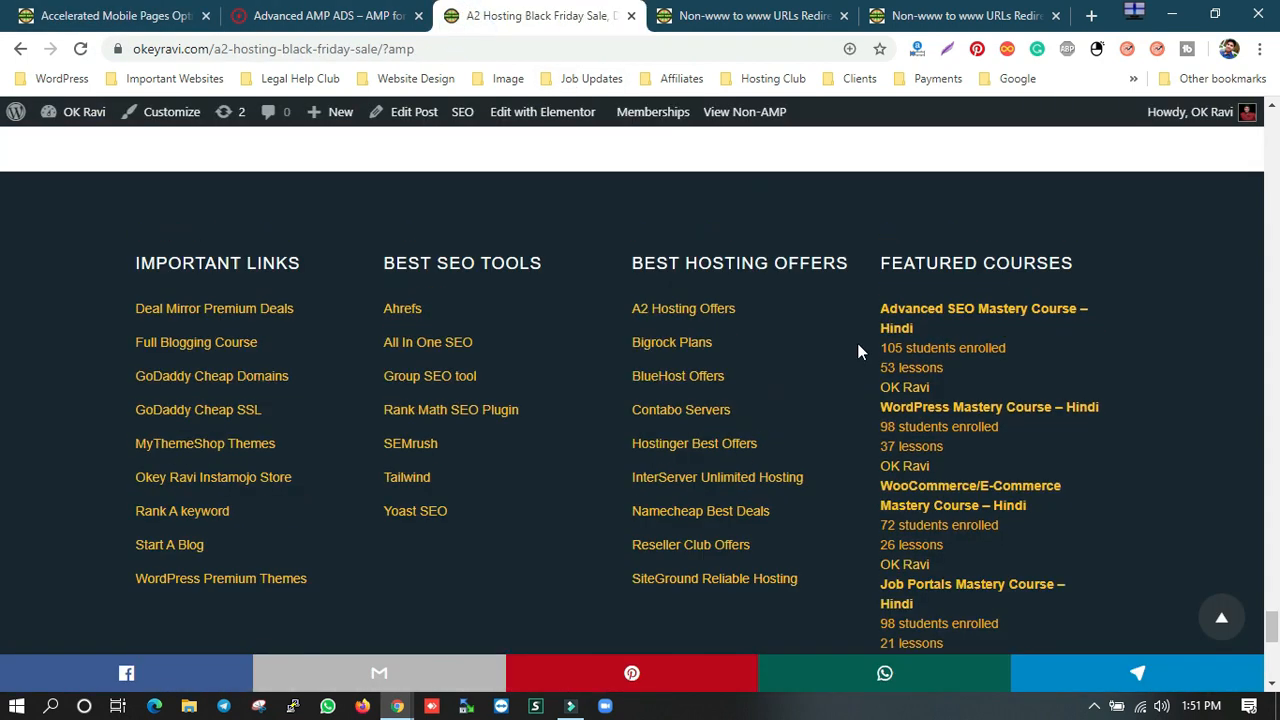
pyautogui.scroll(5, 980, 323)
pyautogui.scroll(10, 1000, 400)
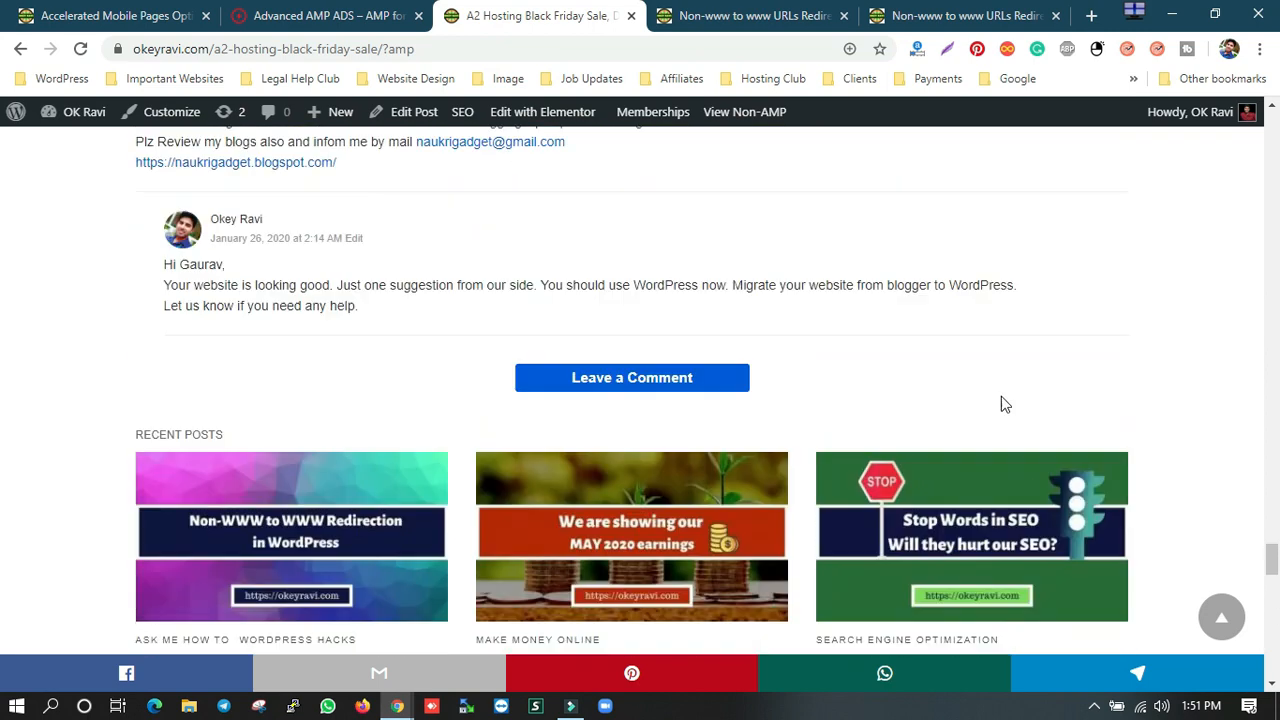
pyautogui.scroll(3, 1005, 404)
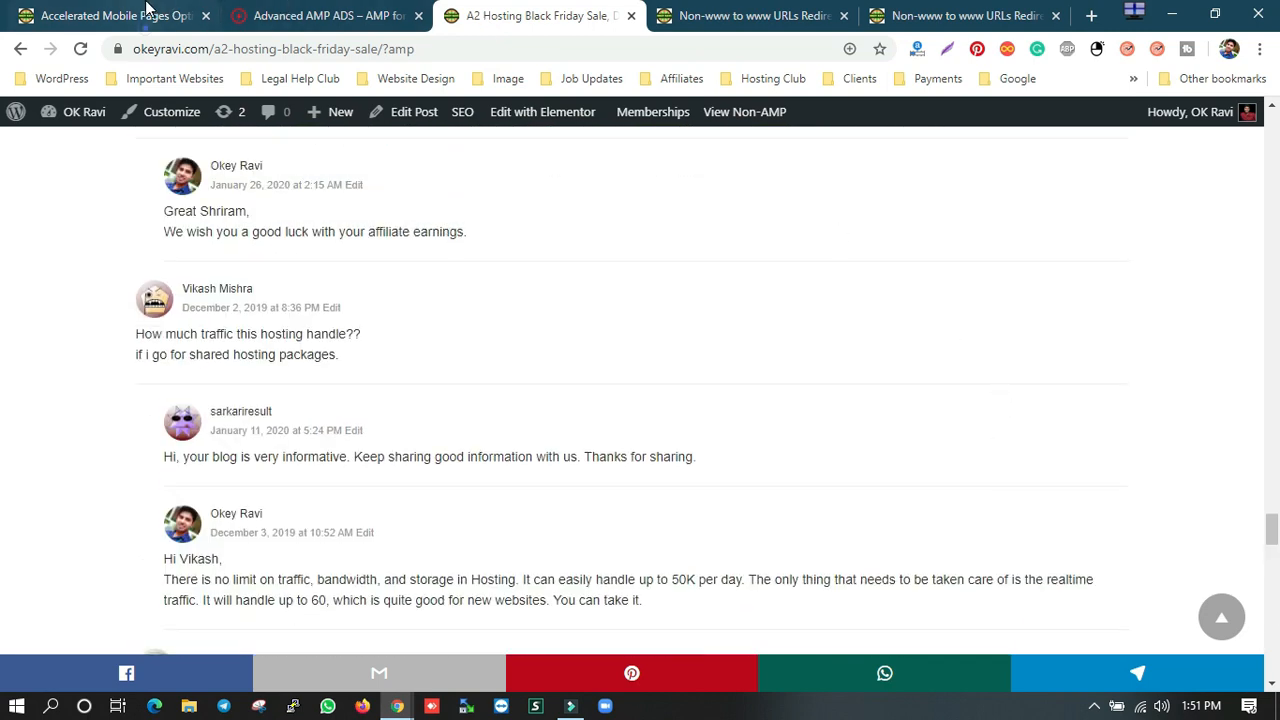
# Step: Return to the AMP options page and open the Header design settings
pyautogui.click(100, 16)
pyautogui.scroll(-1, 605, 490)
pyautogui.scroll(-5, 600, 495)
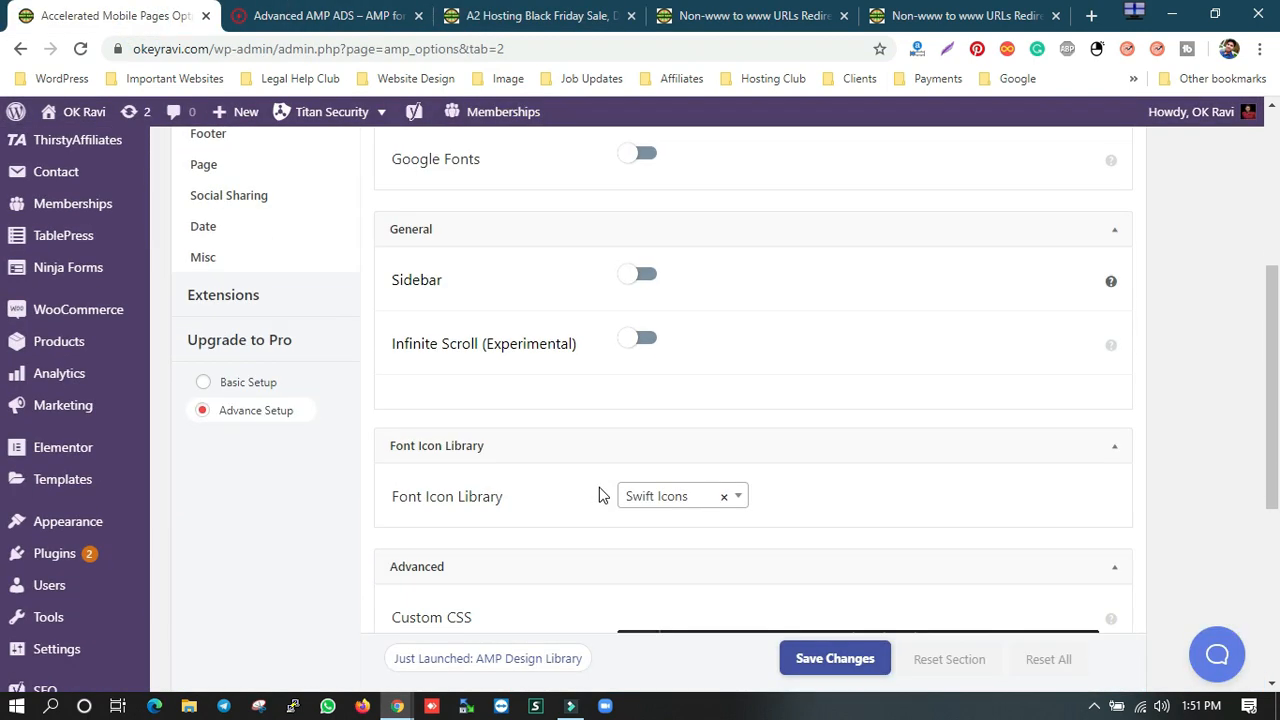
pyautogui.scroll(10, 520, 430)
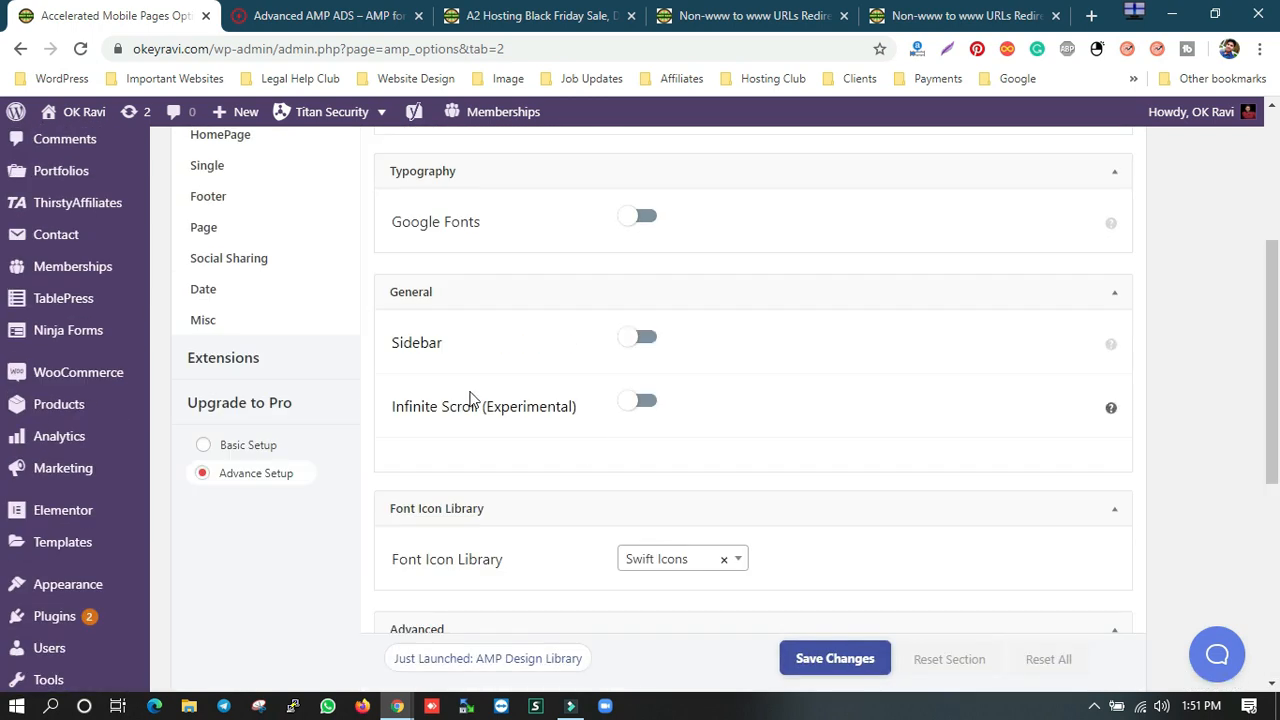
pyautogui.click(255, 429)
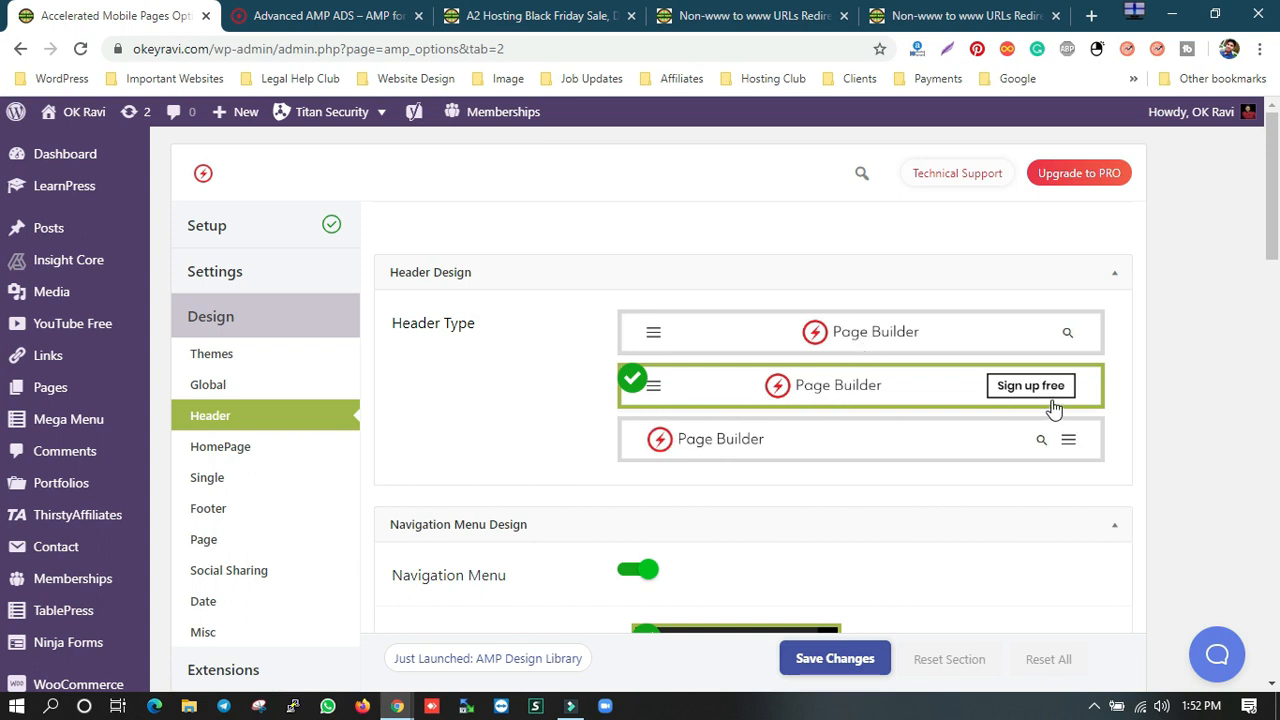
# Step: Examine the header of the A2 Hosting Black Friday AMP post, including its menu icon, logo and WhatsApp Now button
pyautogui.click(551, 15)
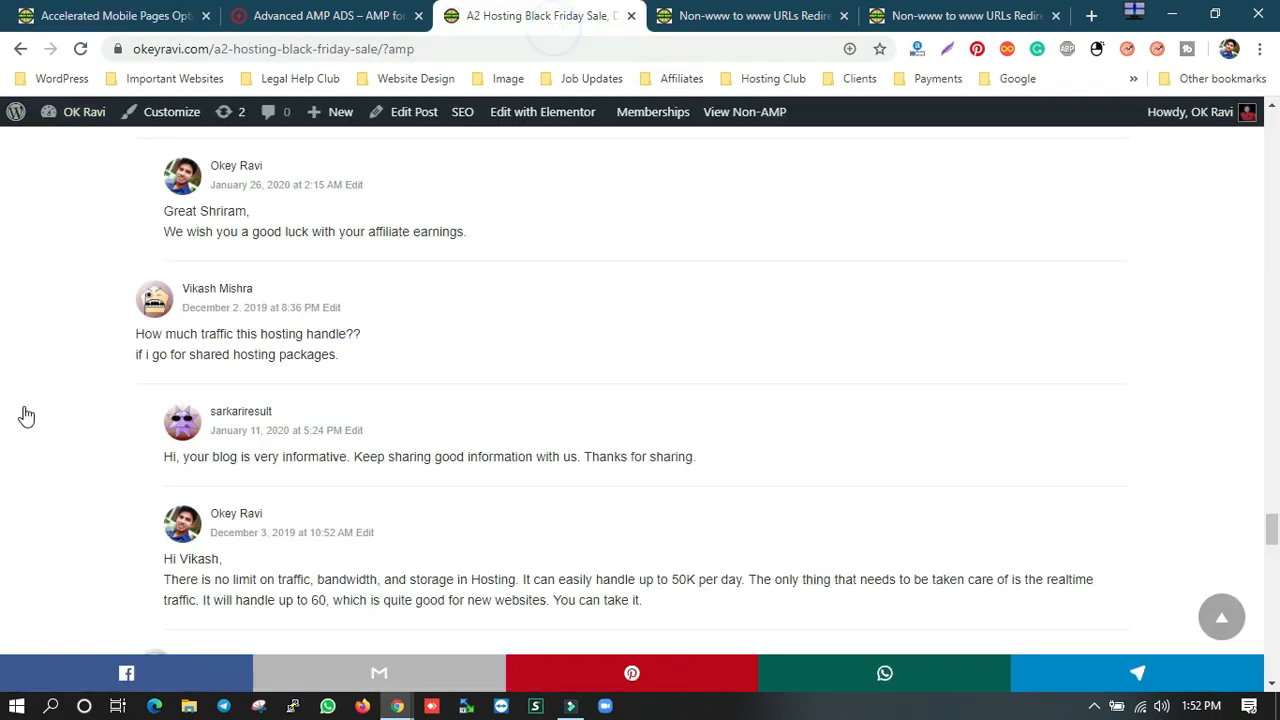
pyautogui.moveTo(1273, 533); pyautogui.dragTo(1255, 114)
pyautogui.moveTo(1249, 113)
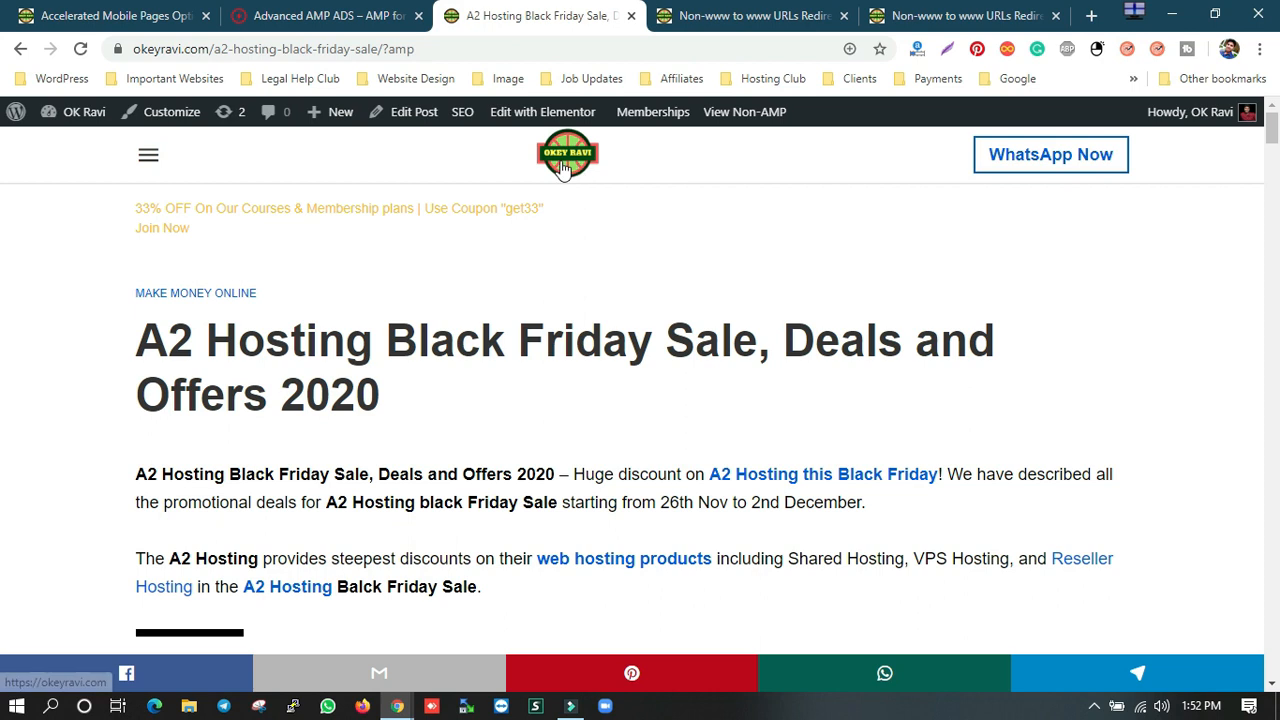
pyautogui.click(140, 160)
# Step: Close the Advanced AMP ADS page and go back to the AMP options page
pyautogui.click(310, 15)
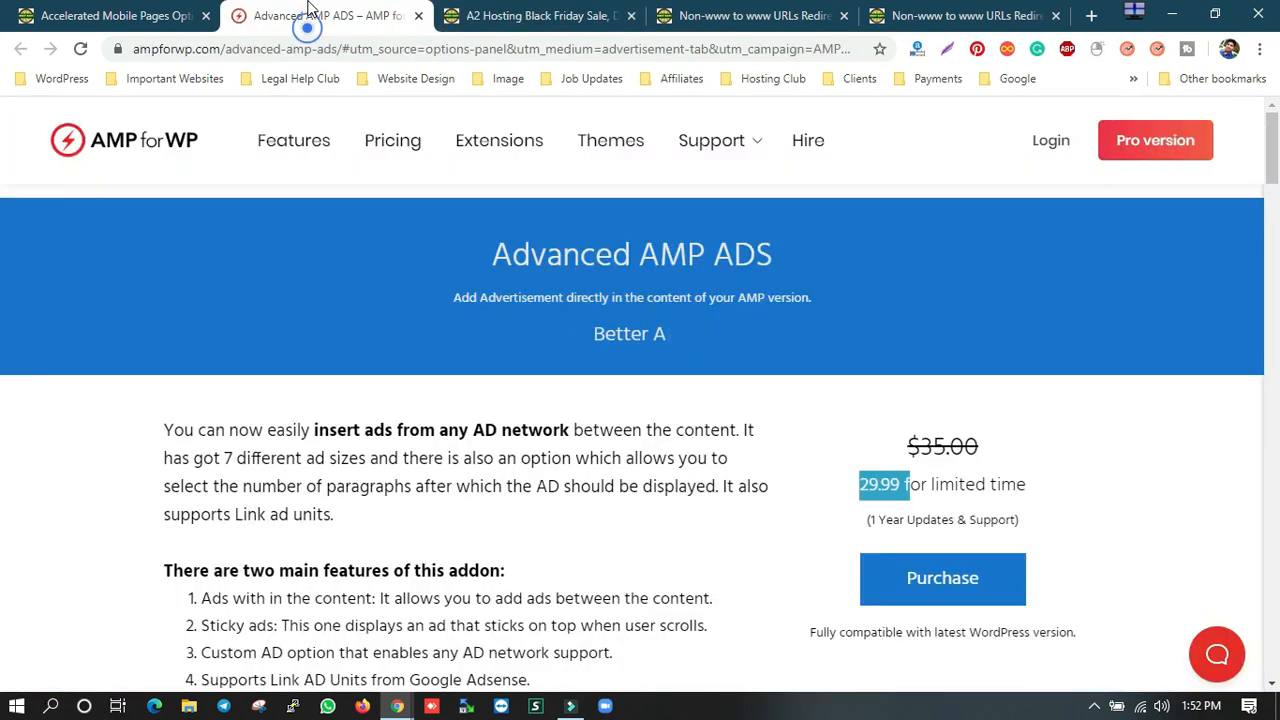
pyautogui.click(120, 18)
pyautogui.click(418, 15)
# Step: Examine the Header design settings, from the header type and navigation menu to the call to action and header design options
pyautogui.scroll(-2, 666, 480)
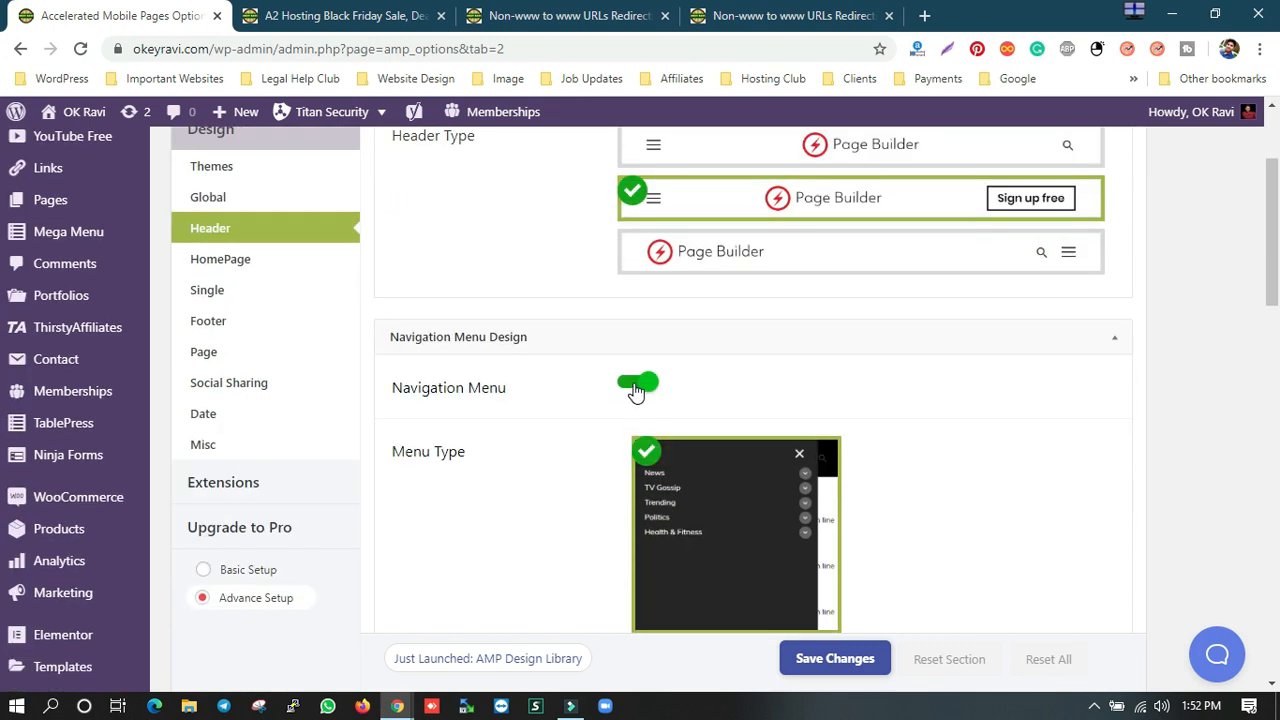
pyautogui.scroll(-2, 643, 475)
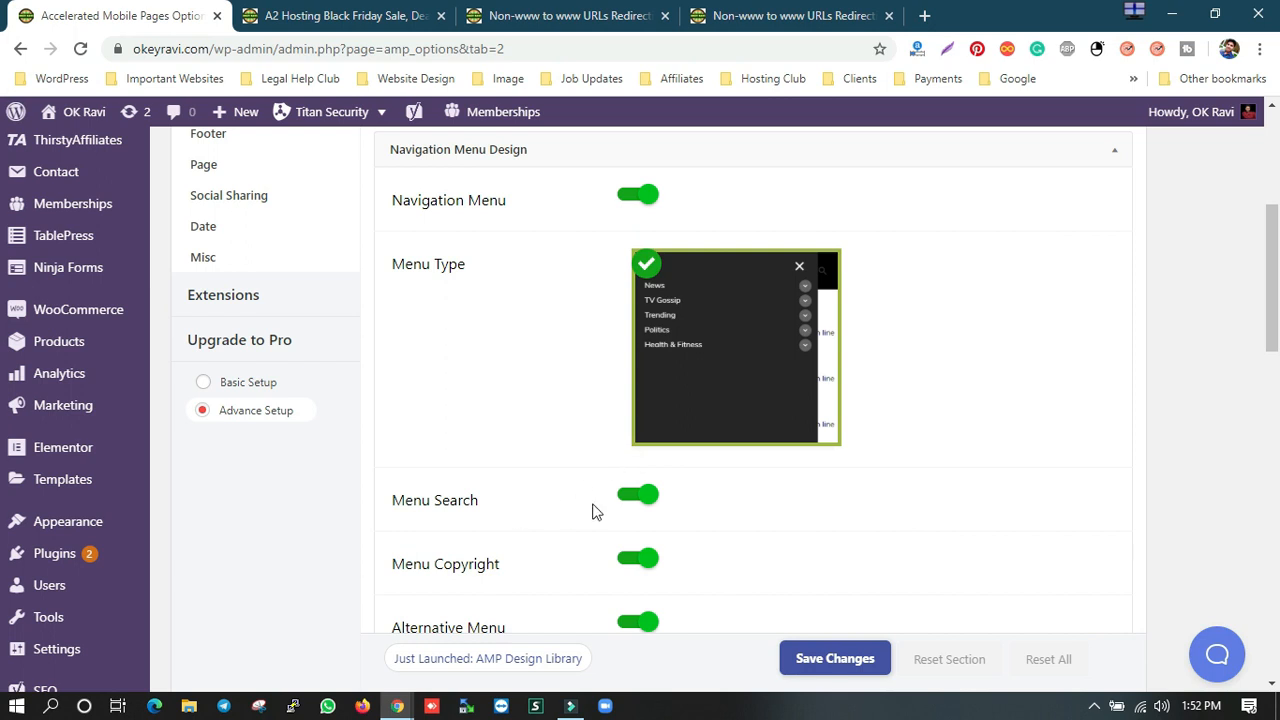
pyautogui.scroll(-2, 687, 344)
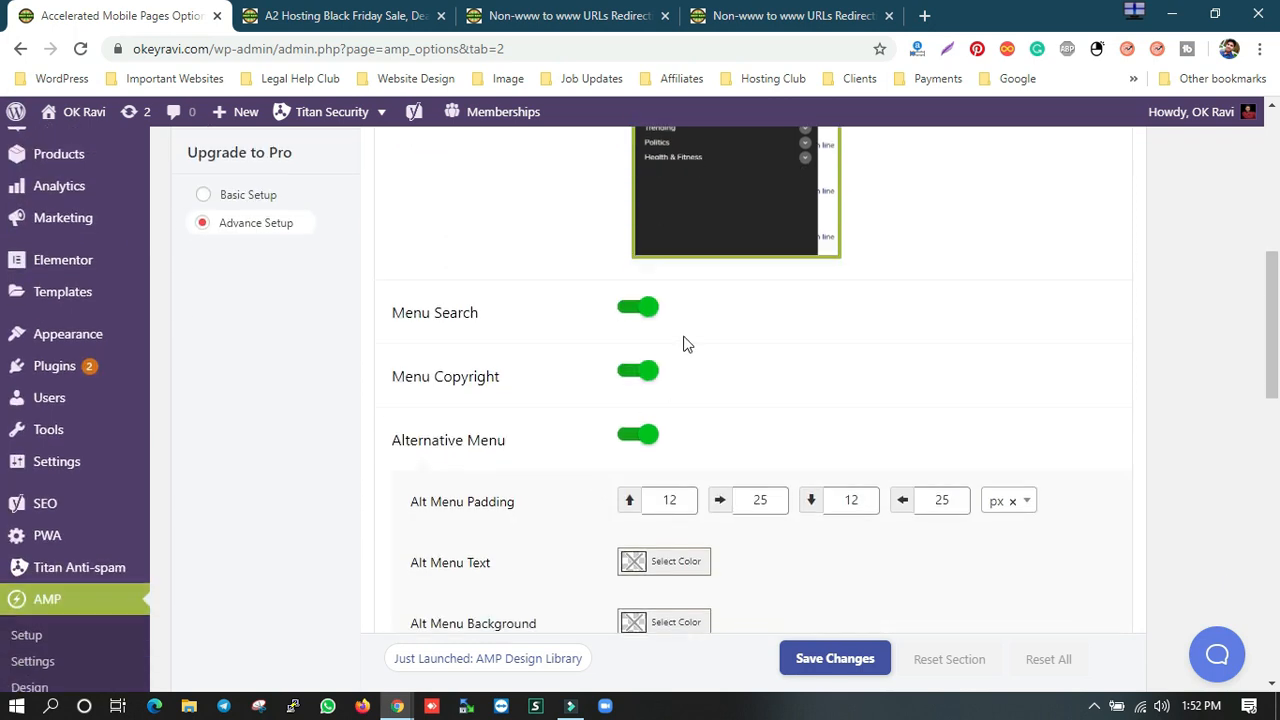
pyautogui.scroll(-4, 590, 477)
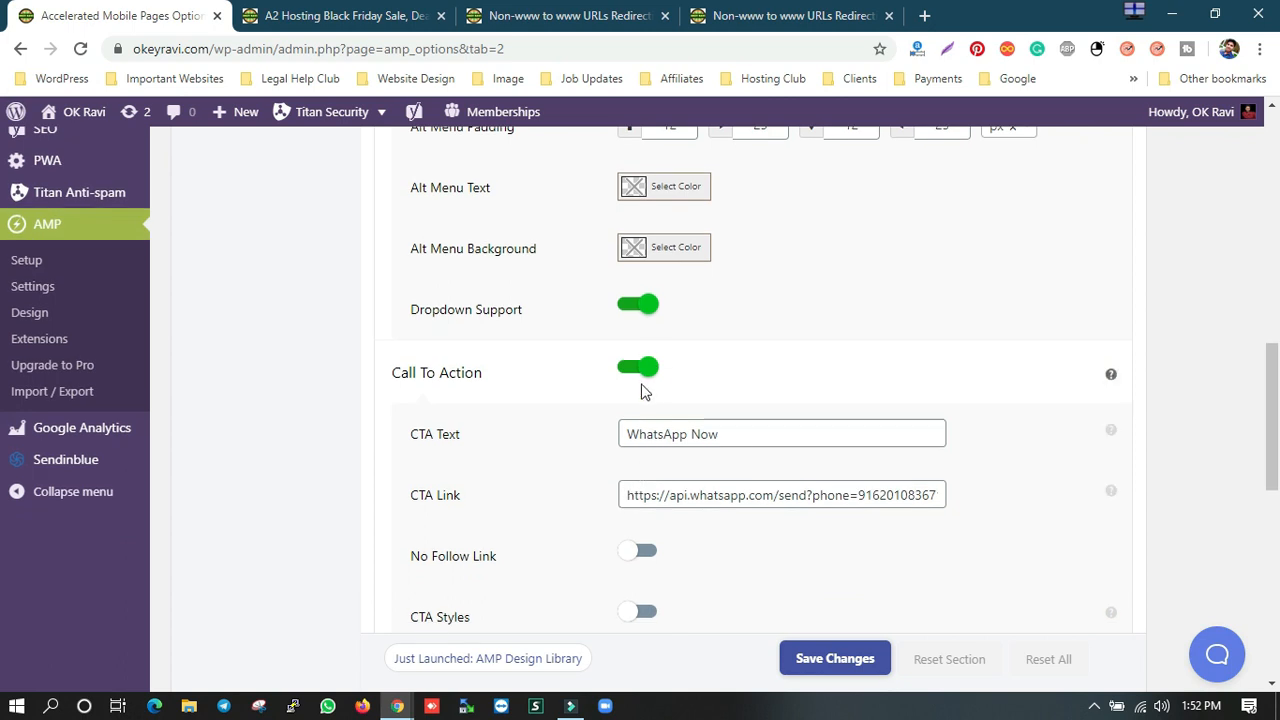
pyautogui.scroll(9, 643, 390)
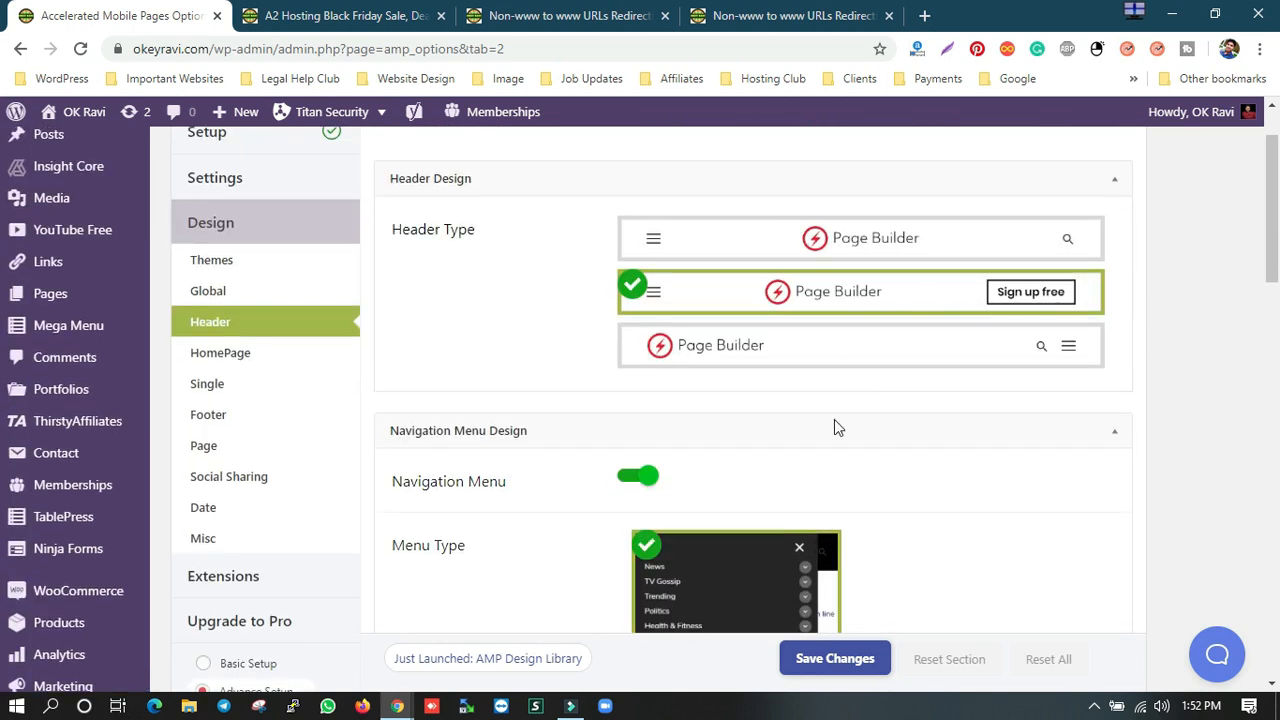
pyautogui.scroll(-9, 836, 428)
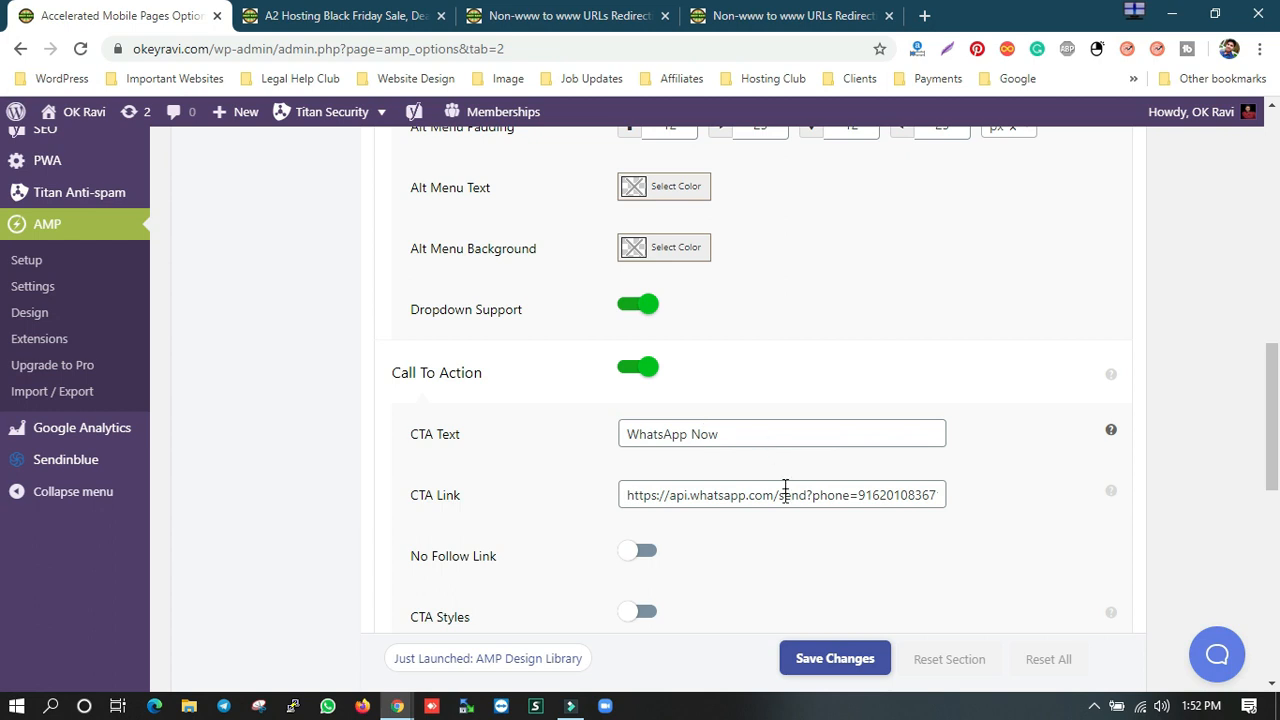
pyautogui.scroll(-2, 781, 501)
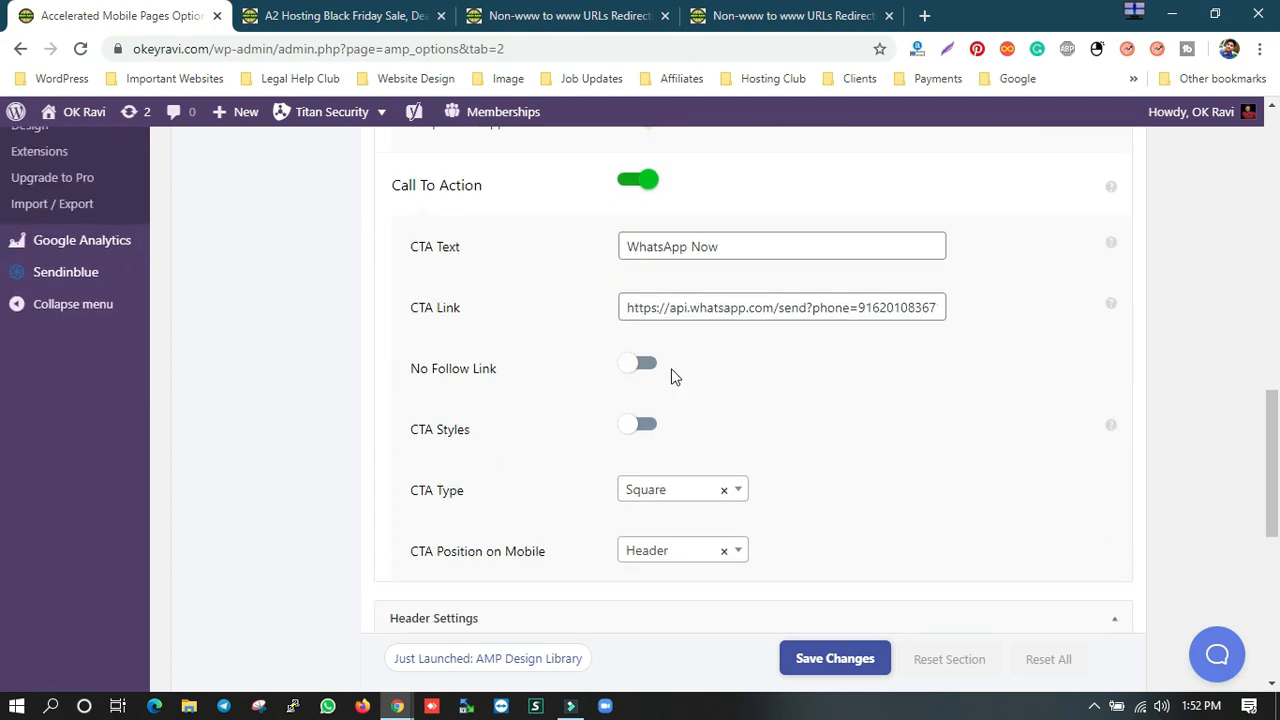
pyautogui.scroll(-3, 660, 400)
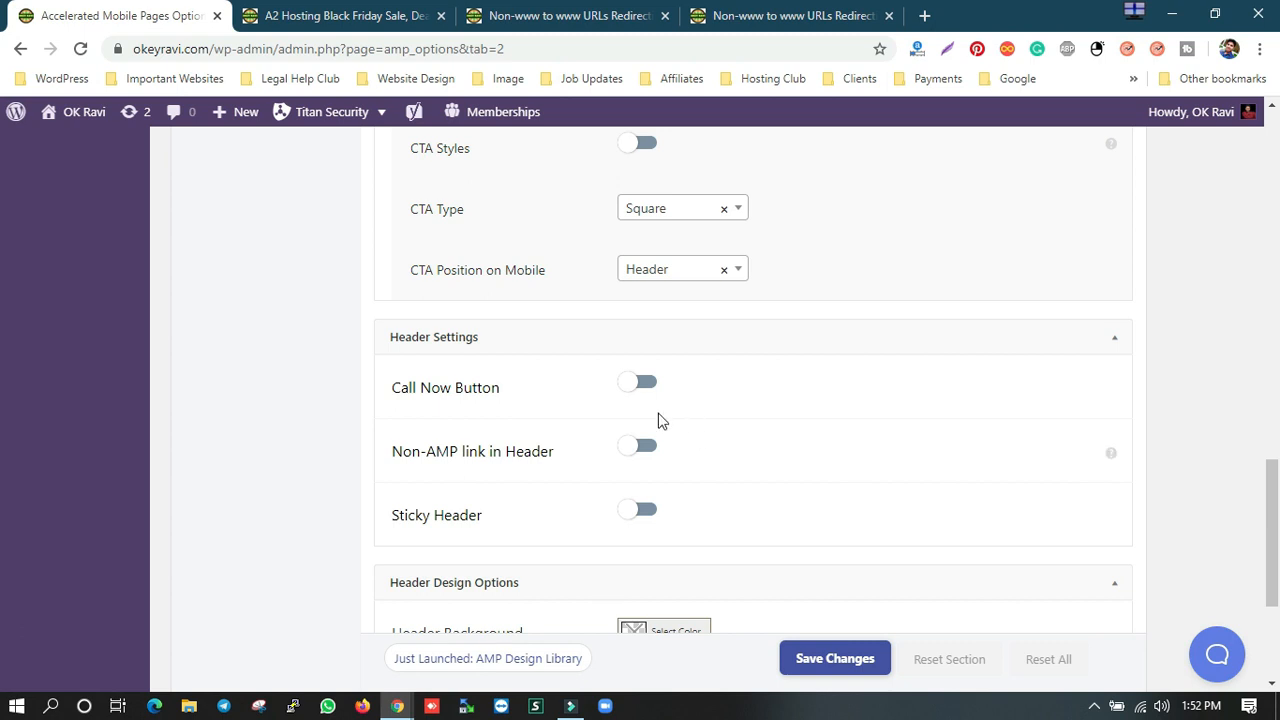
pyautogui.scroll(4, 658, 424)
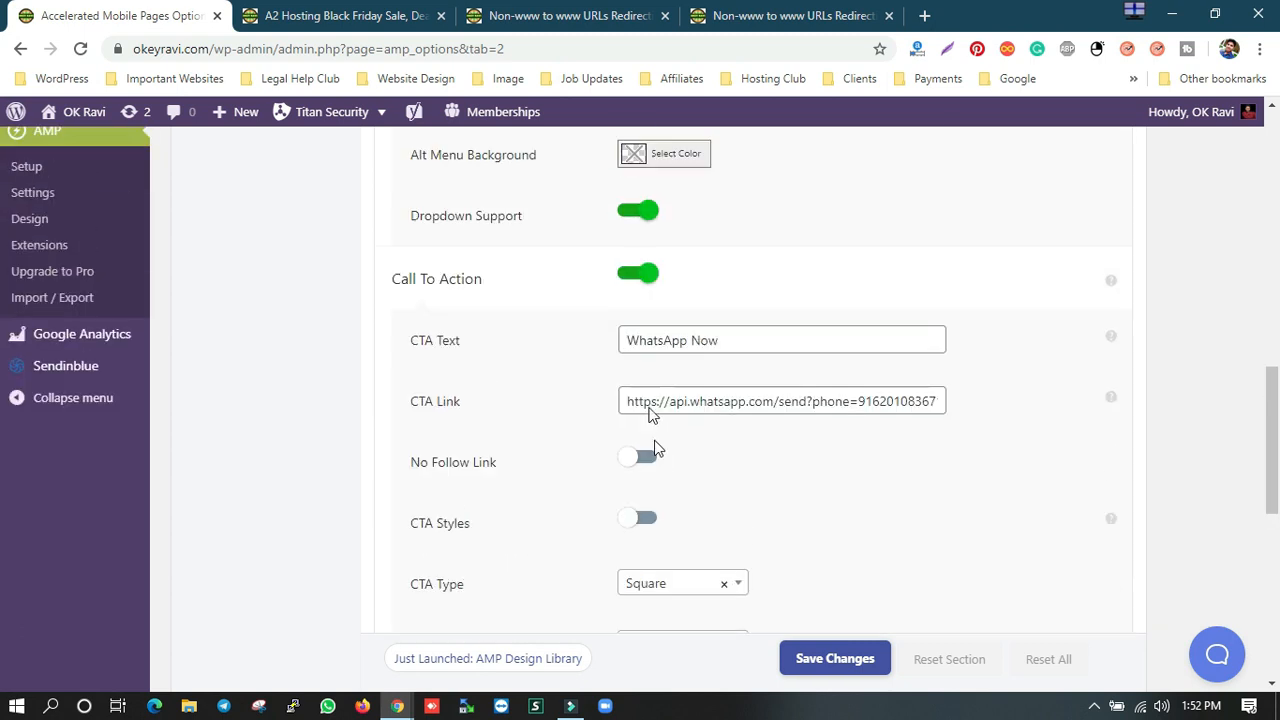
pyautogui.scroll(-3, 663, 351)
pyautogui.scroll(-3, 693, 423)
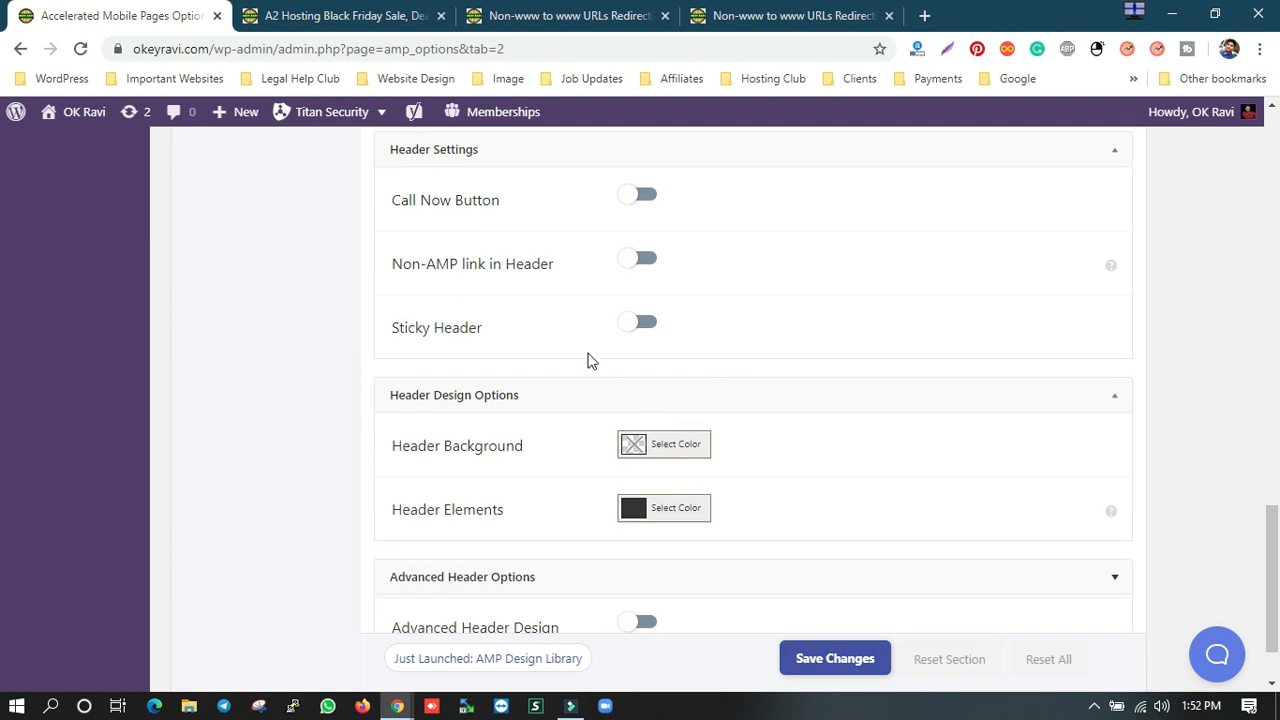
pyautogui.scroll(-2, 655, 412)
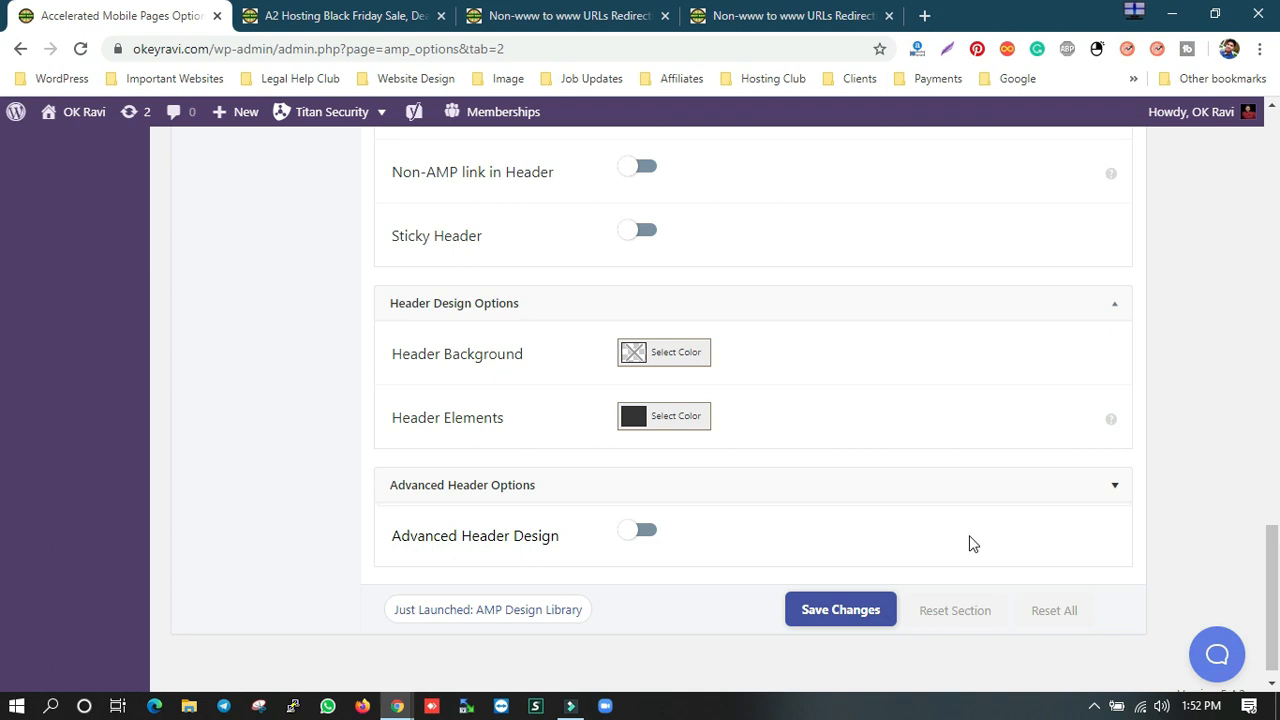
# Step: Try enabling Advanced Header Design and examine its menu color, overlay position and overlay width options
pyautogui.click(648, 542)
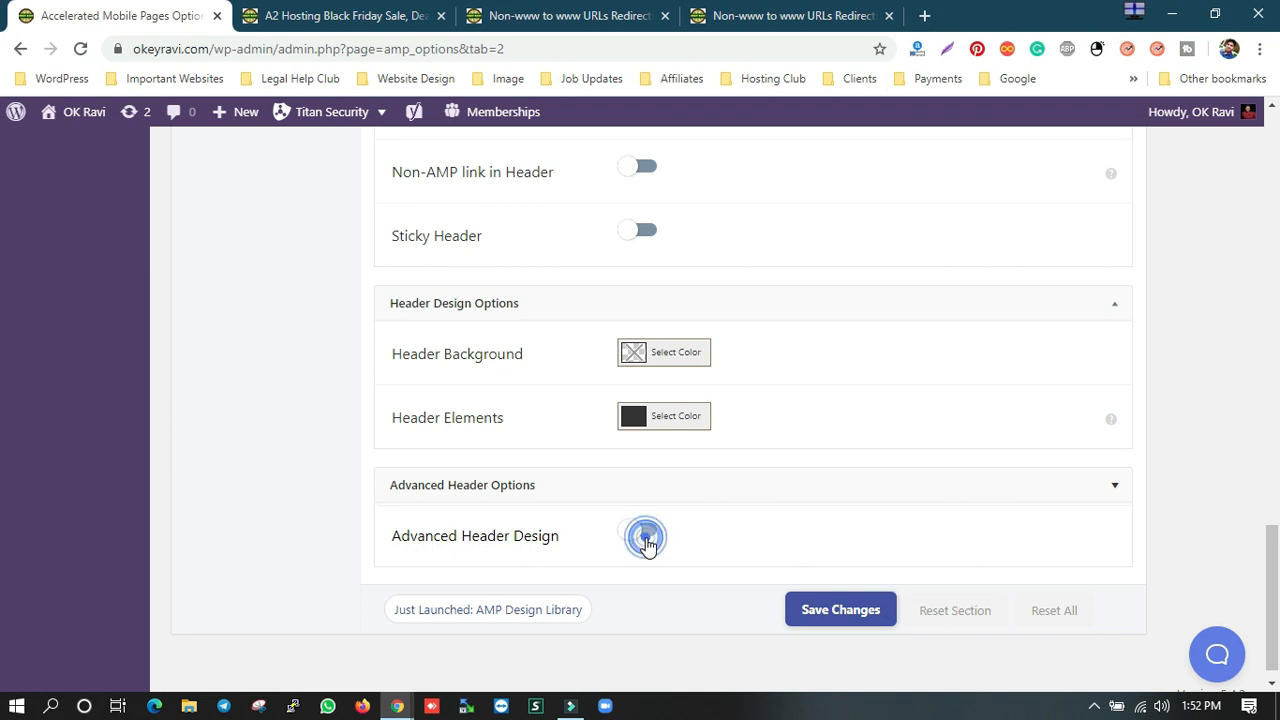
pyautogui.scroll(-5, 673, 541)
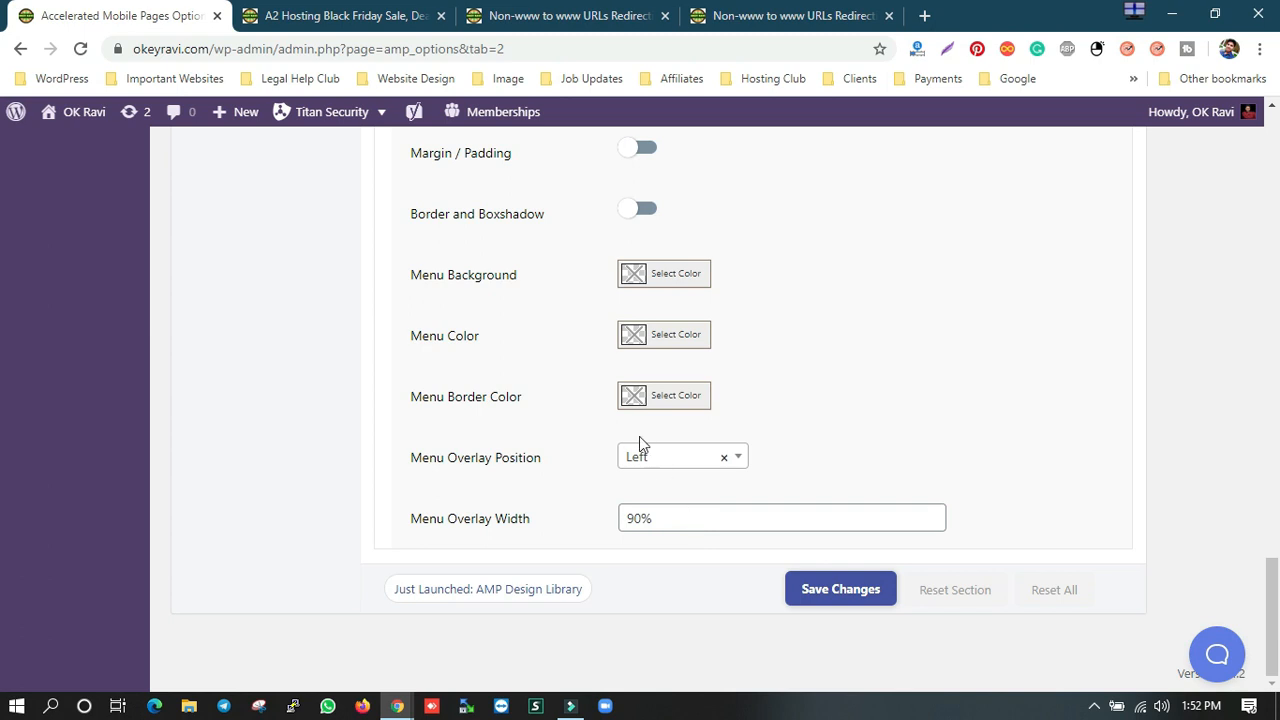
pyautogui.scroll(5, 640, 440)
pyautogui.click(632, 438)
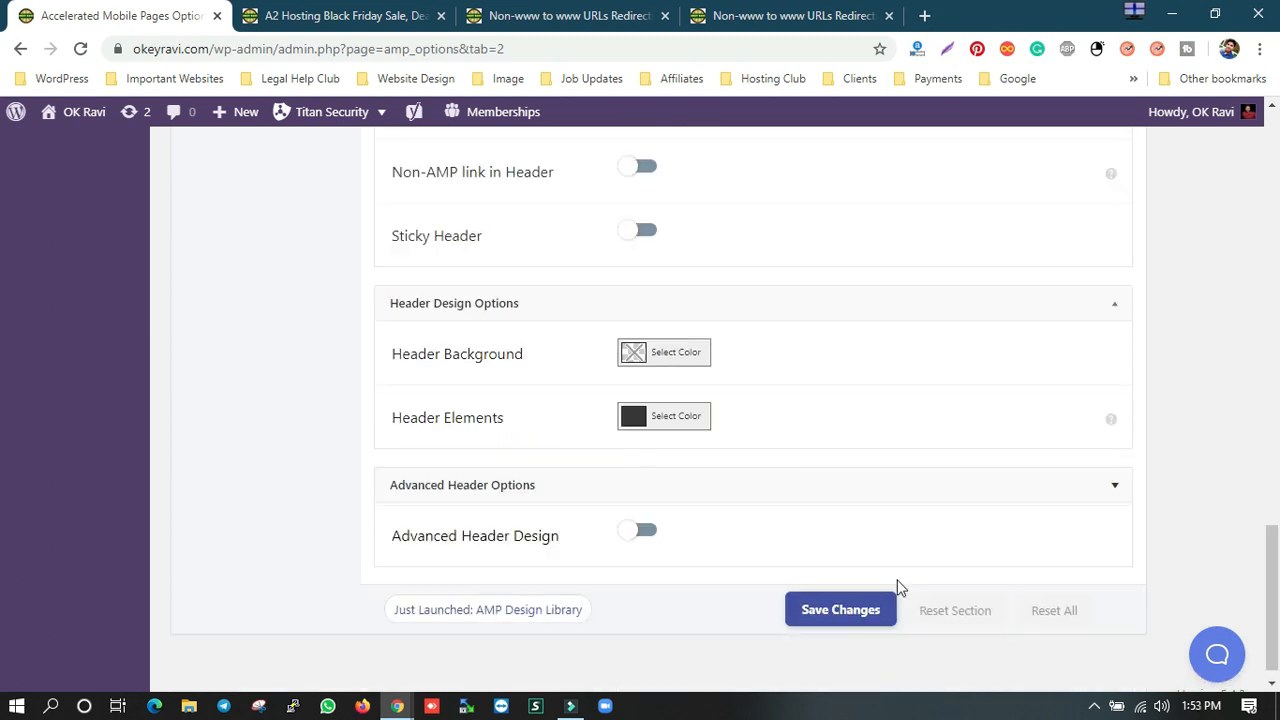
# Step: Save the header settings and check the navigation menu and its search field on the non-www to www redirection AMP post
pyautogui.click(849, 622)
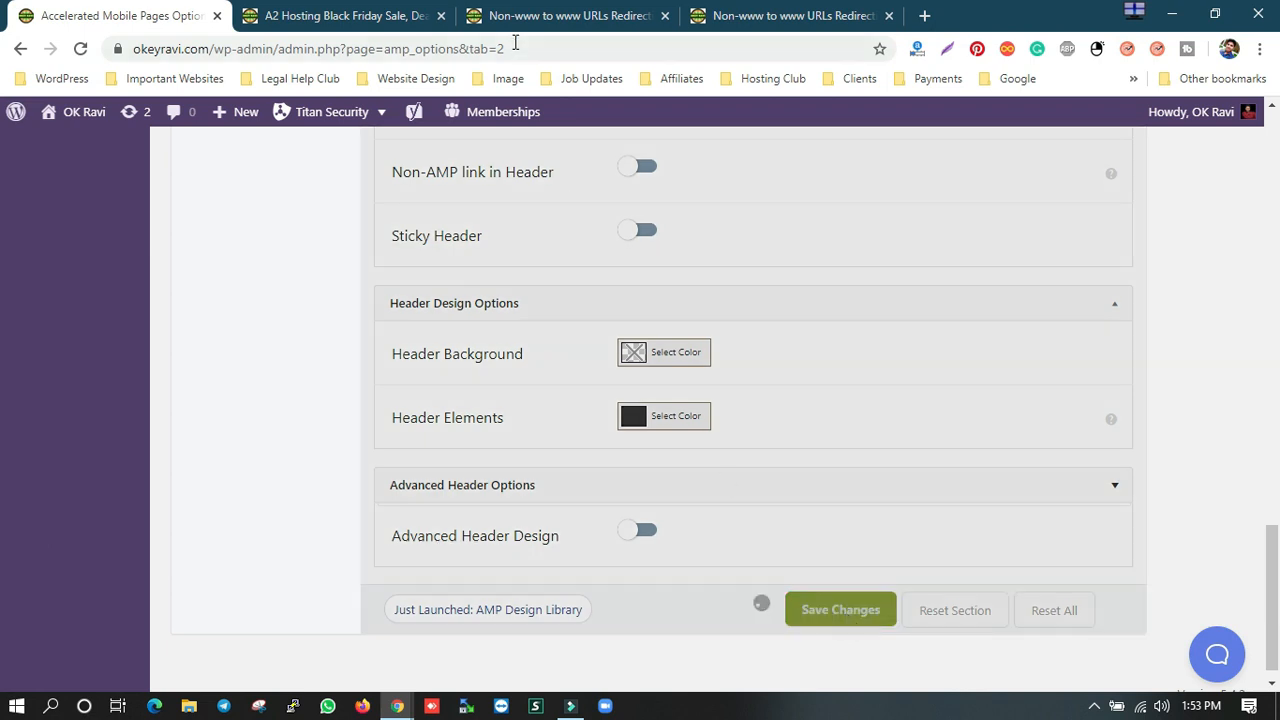
pyautogui.click(565, 15)
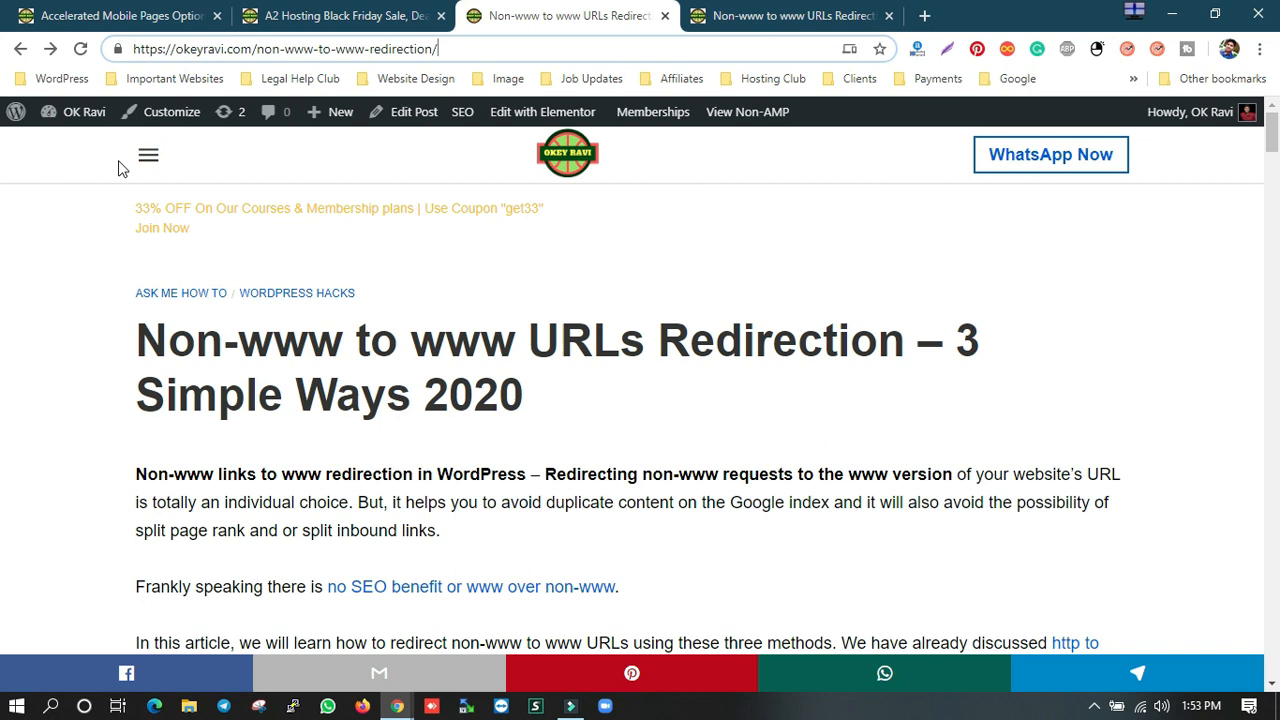
pyautogui.click(148, 155)
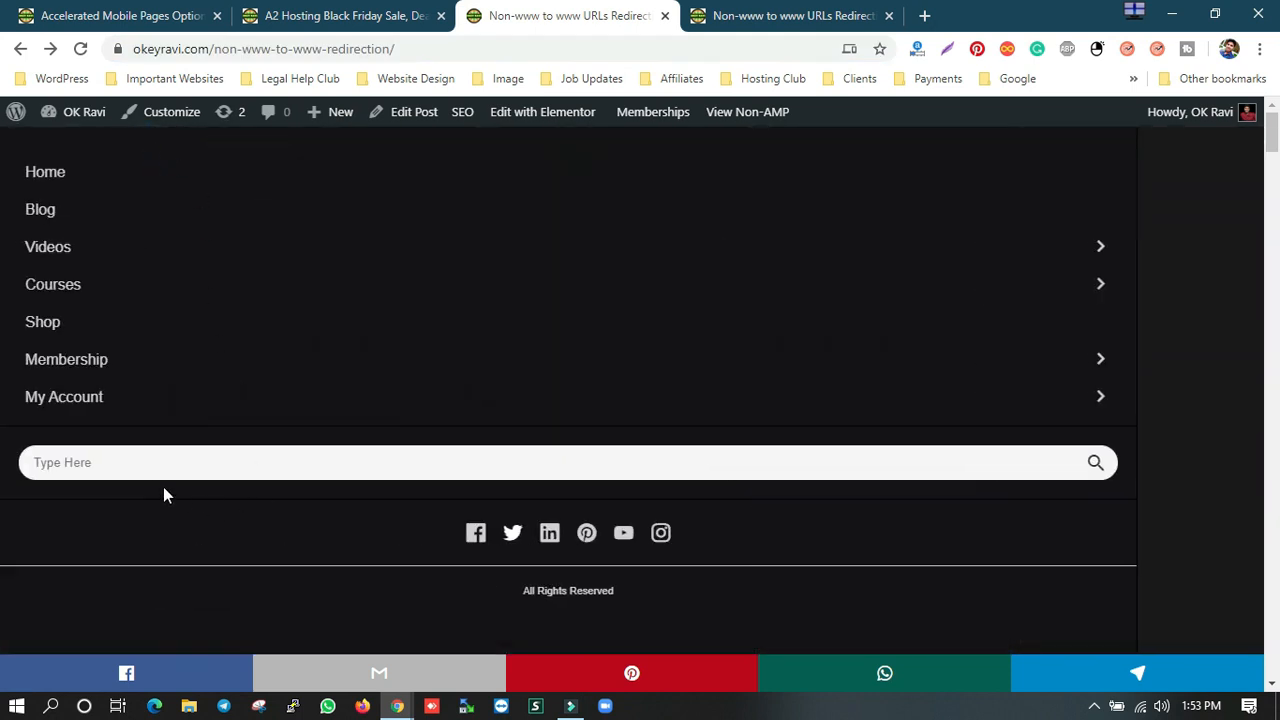
pyautogui.click(120, 463)
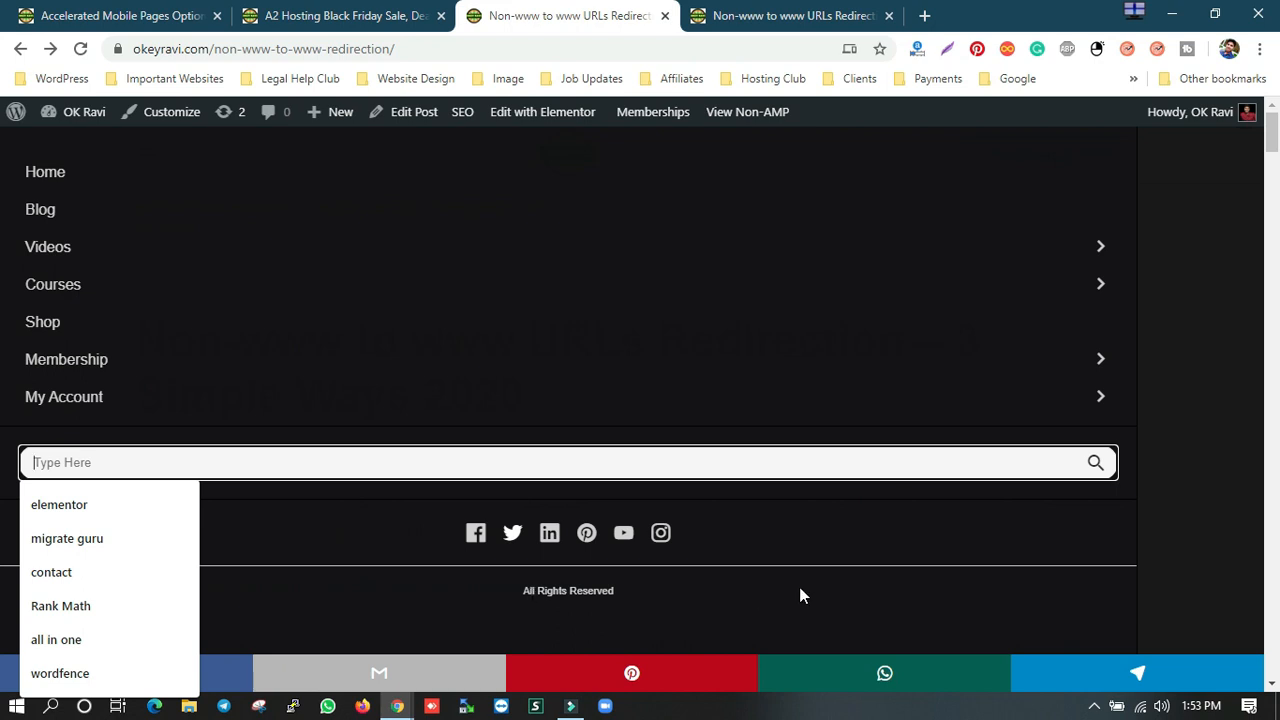
# Step: Go back to the AMP options page and open the HomePage design settings
pyautogui.click(120, 15)
pyautogui.scroll(5, 557, 372)
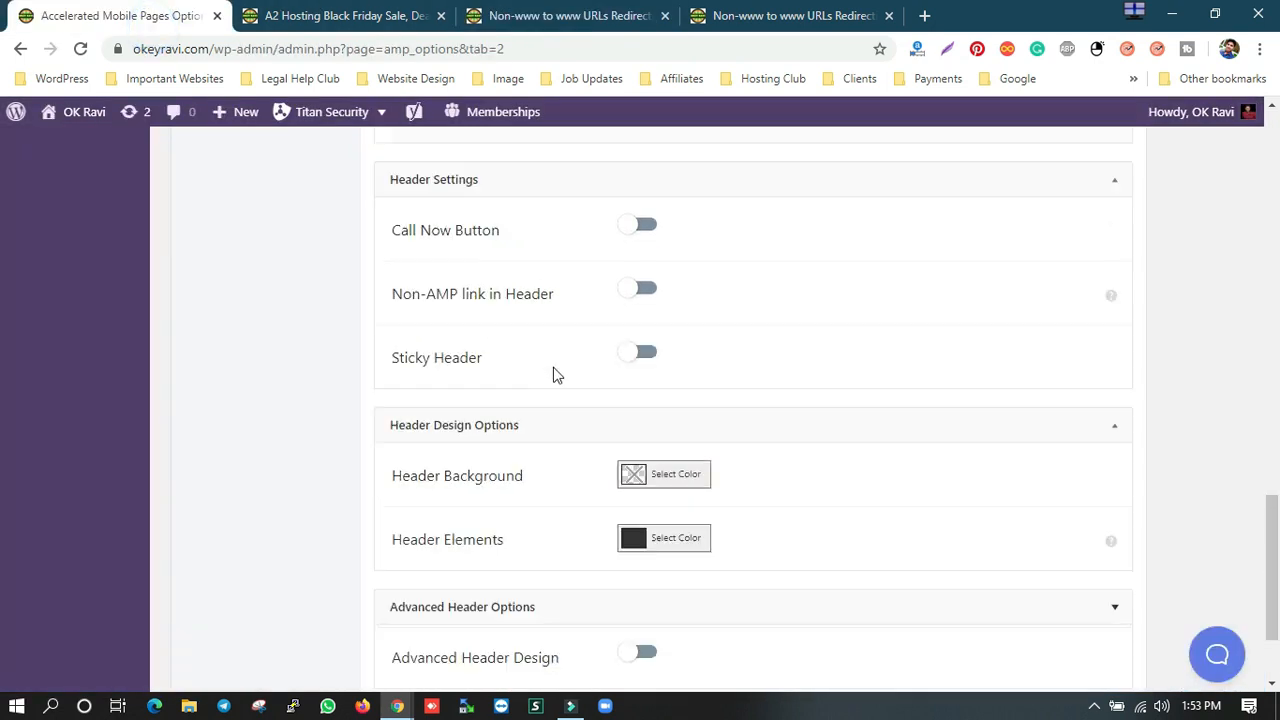
pyautogui.scroll(5, 557, 372)
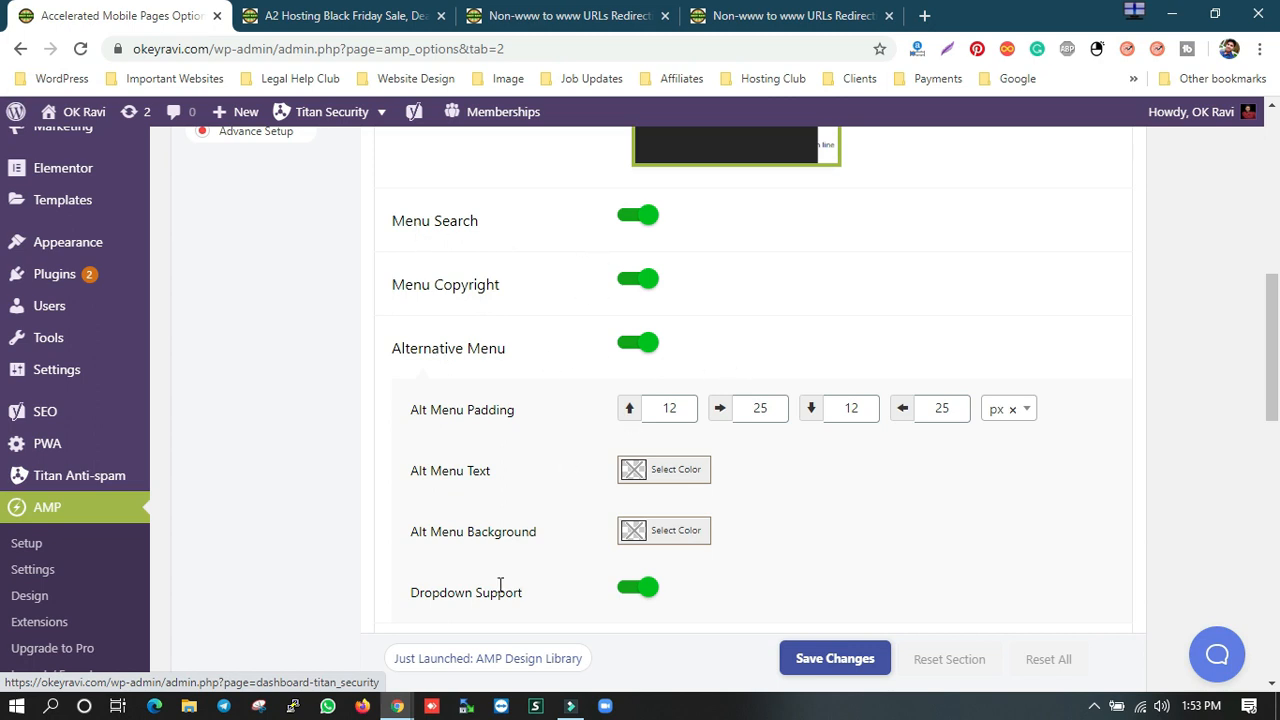
pyautogui.scroll(5, 460, 513)
pyautogui.scroll(-5, 651, 594)
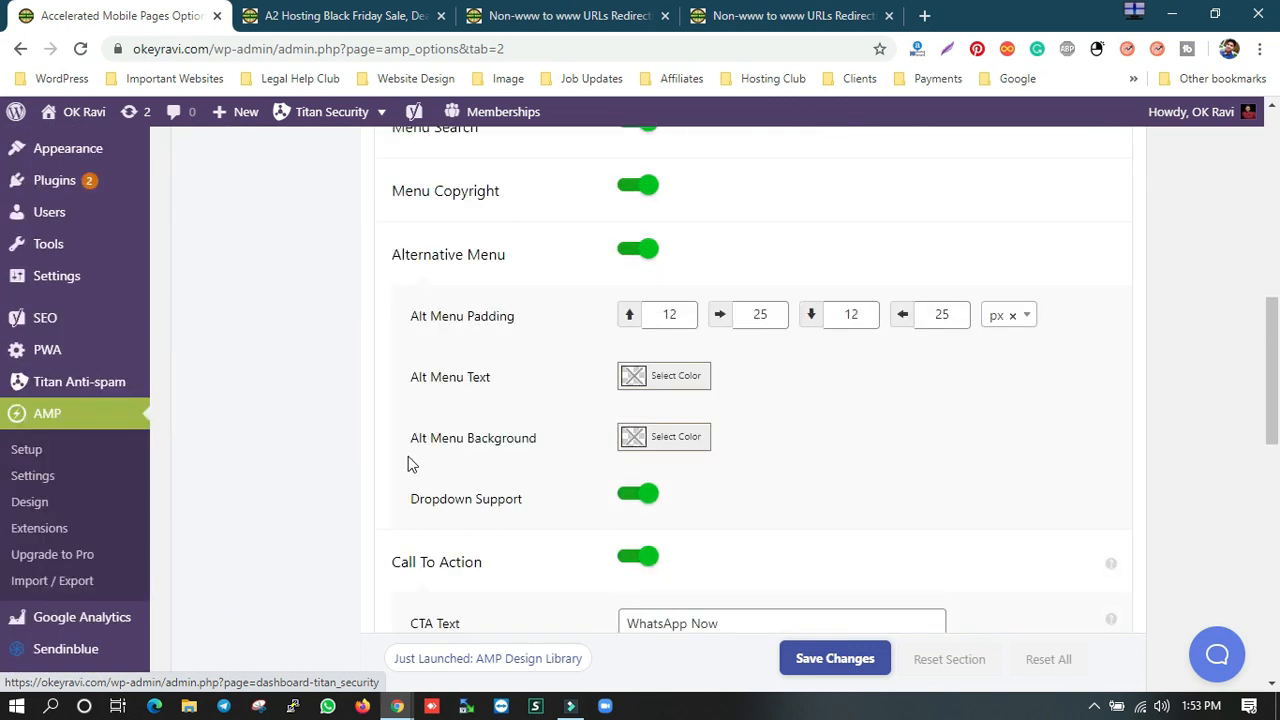
pyautogui.scroll(4, 409, 460)
pyautogui.scroll(3, 350, 450)
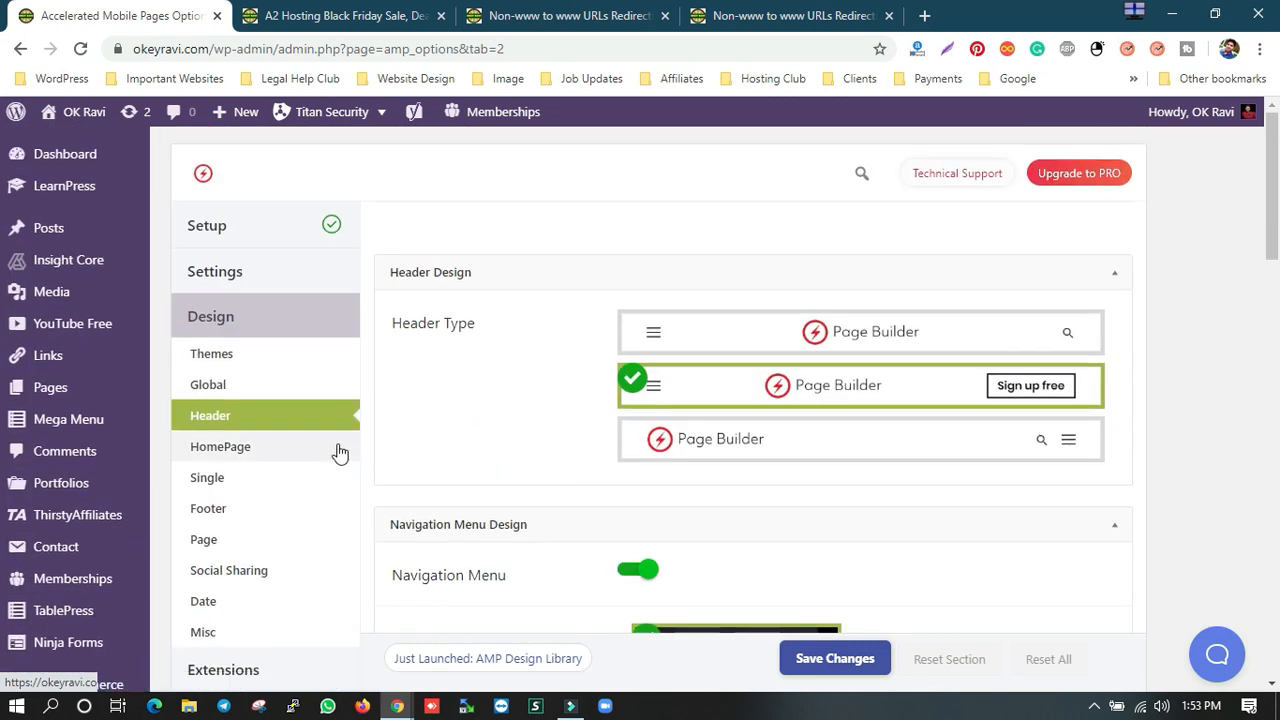
pyautogui.click(281, 458)
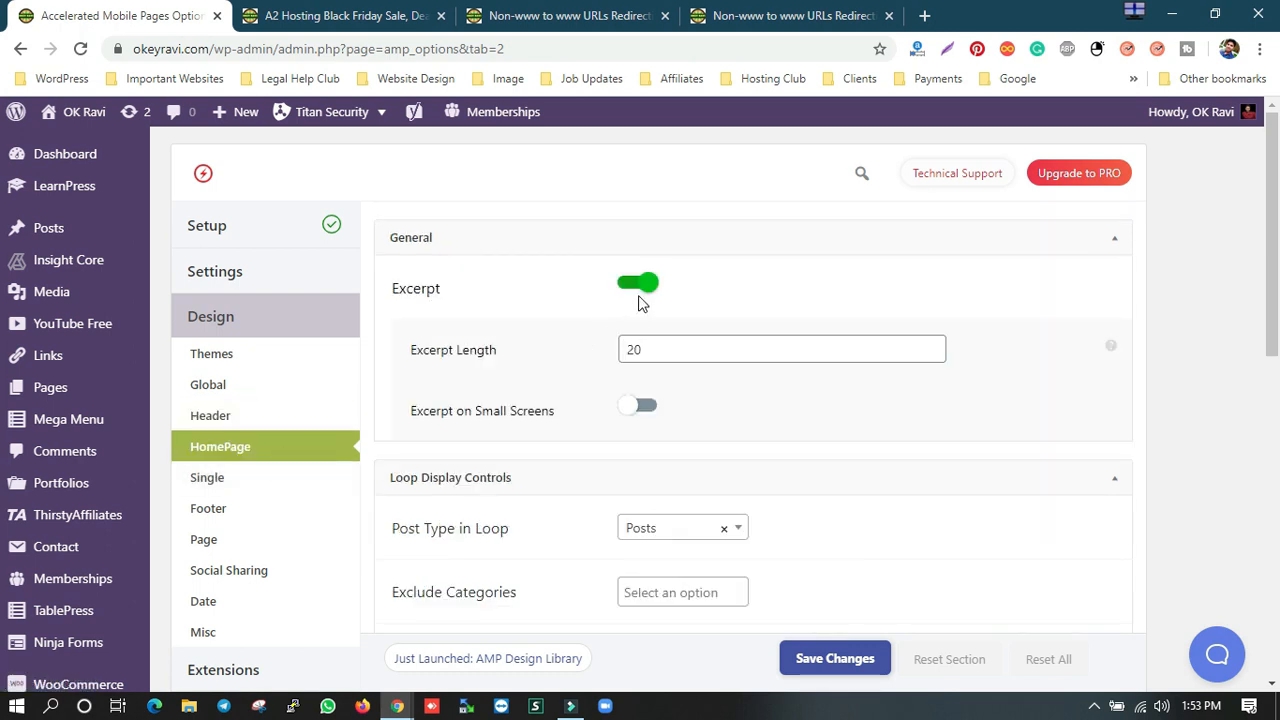
# Step: Enable the Read More Link in the homepage's Loop Display Controls and save the changes
pyautogui.scroll(-1, 680, 486)
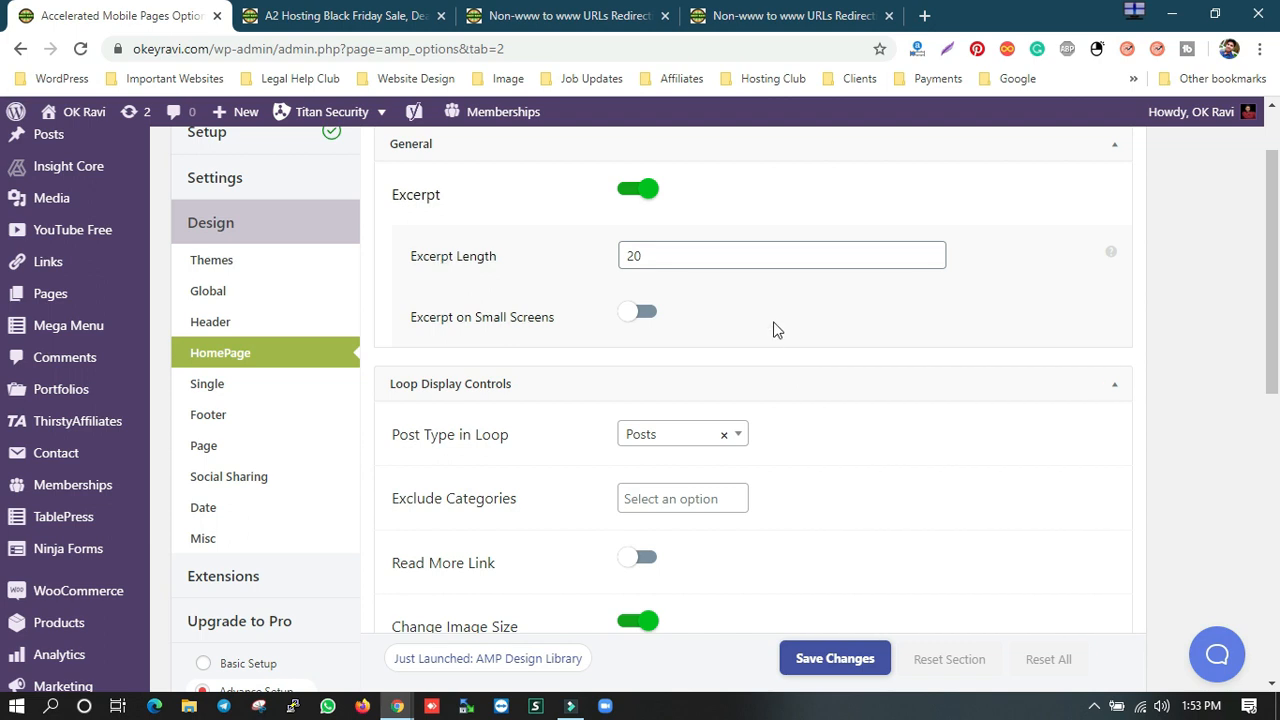
pyautogui.scroll(-2, 672, 482)
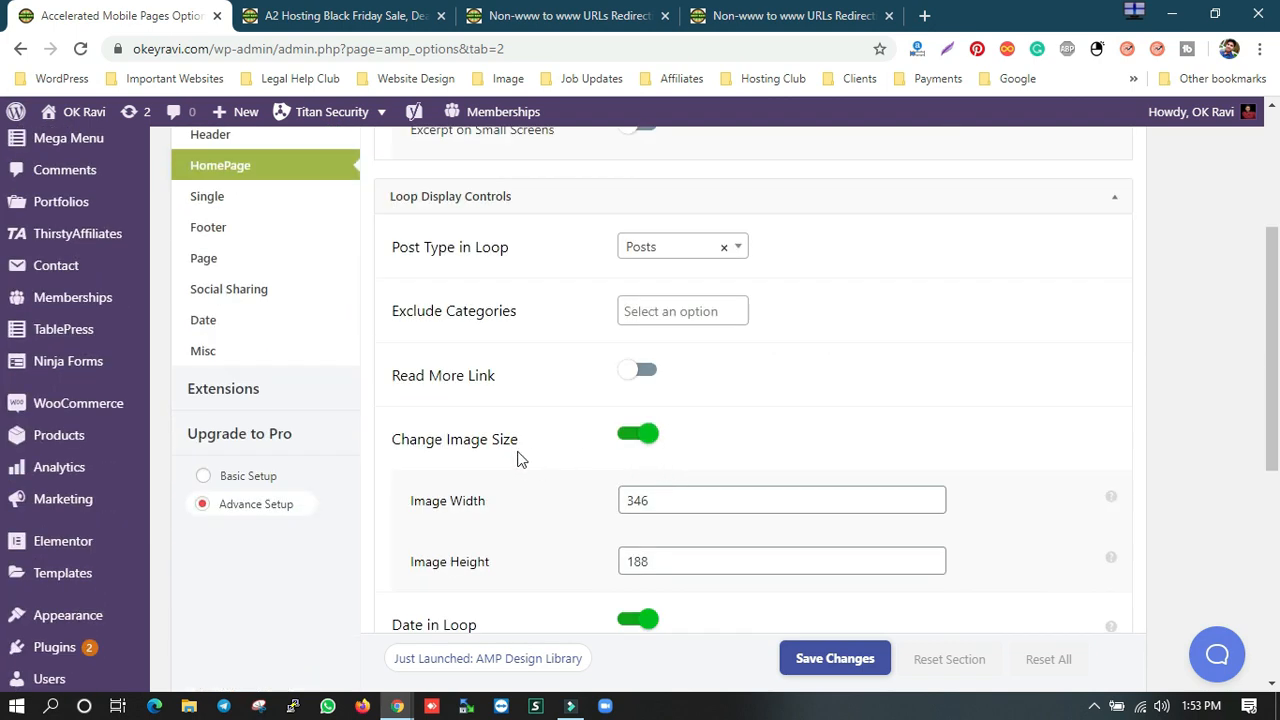
pyautogui.scroll(-3, 640, 452)
pyautogui.scroll(3, 600, 420)
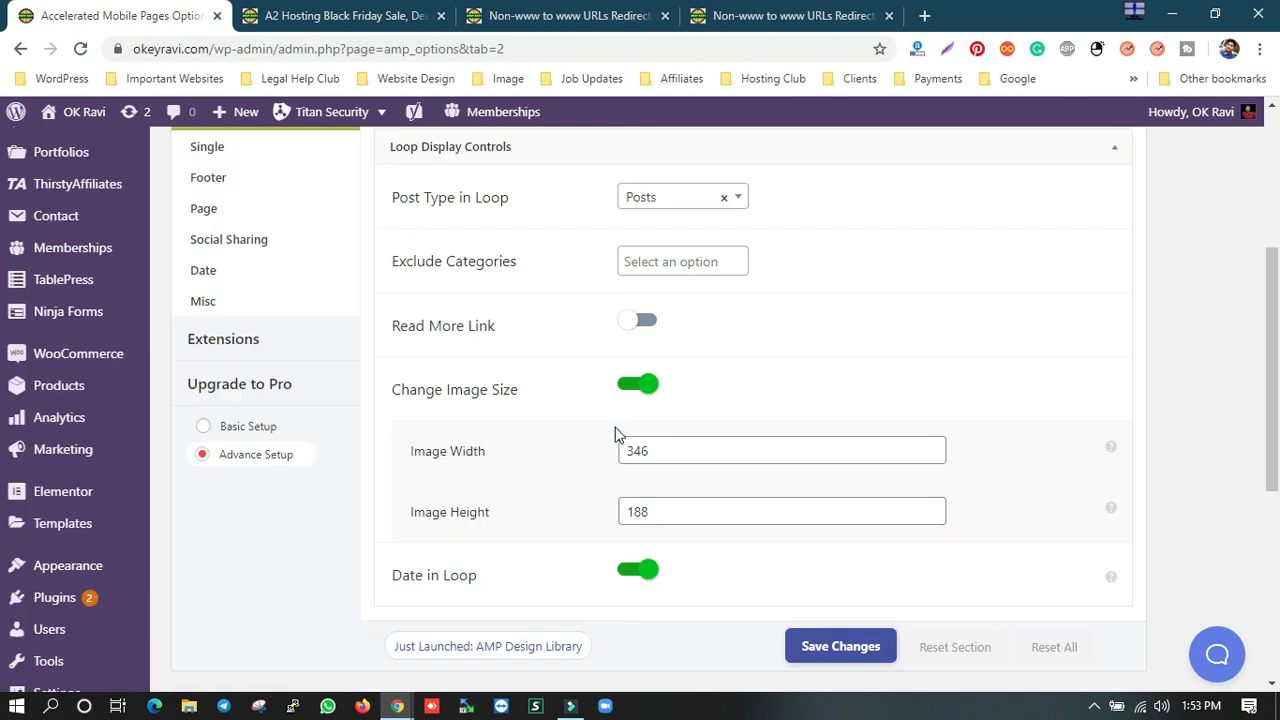
pyautogui.click(648, 371)
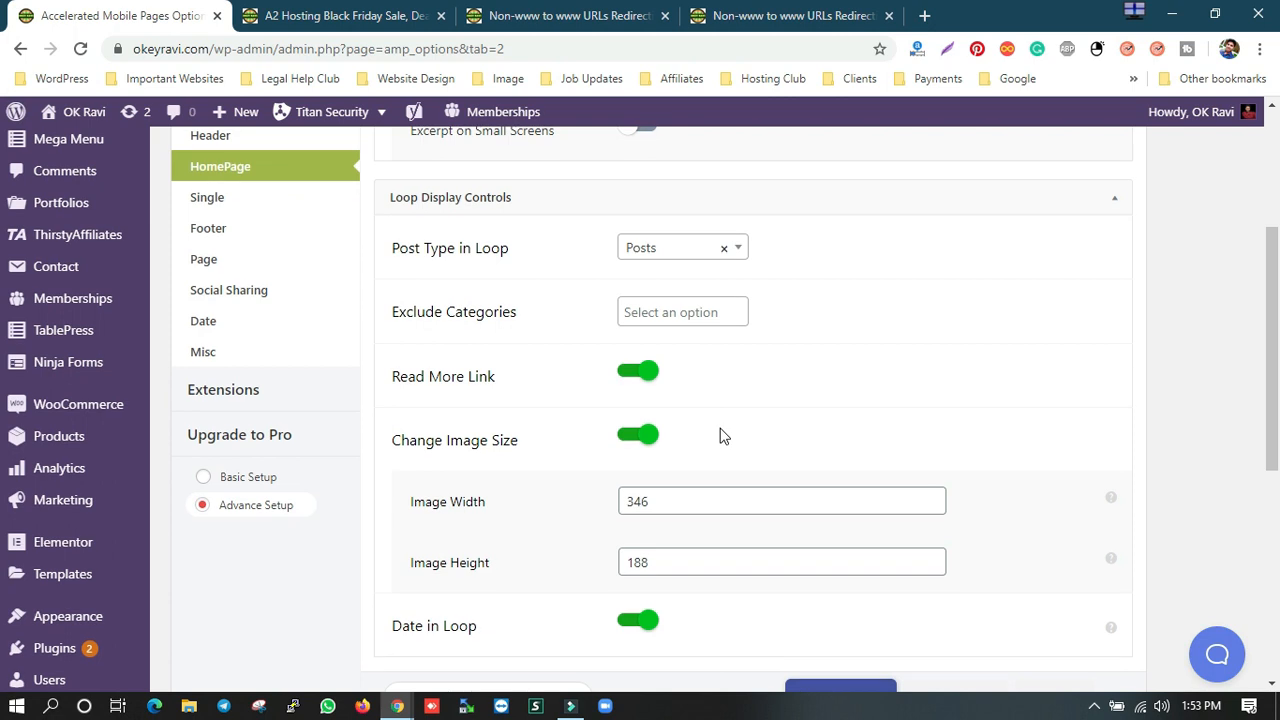
pyautogui.scroll(2, 723, 434)
pyautogui.click(849, 660)
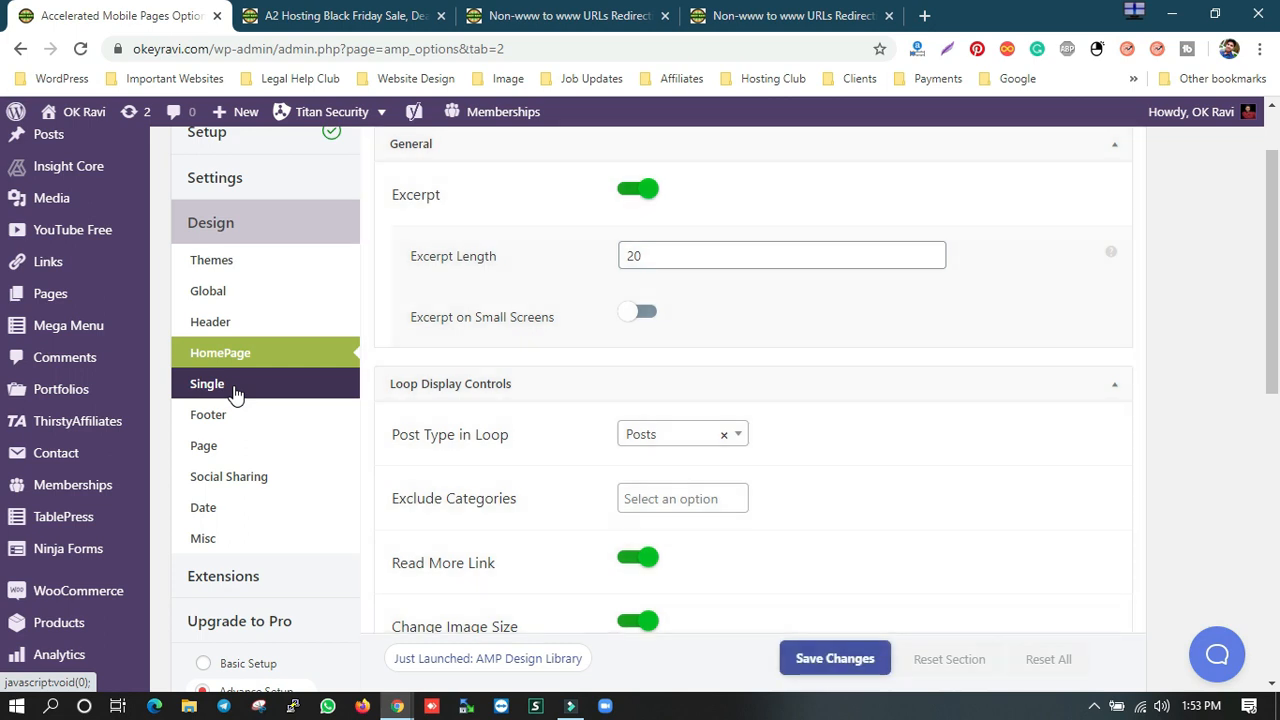
# Step: Open the Single post design settings
pyautogui.click(234, 393)
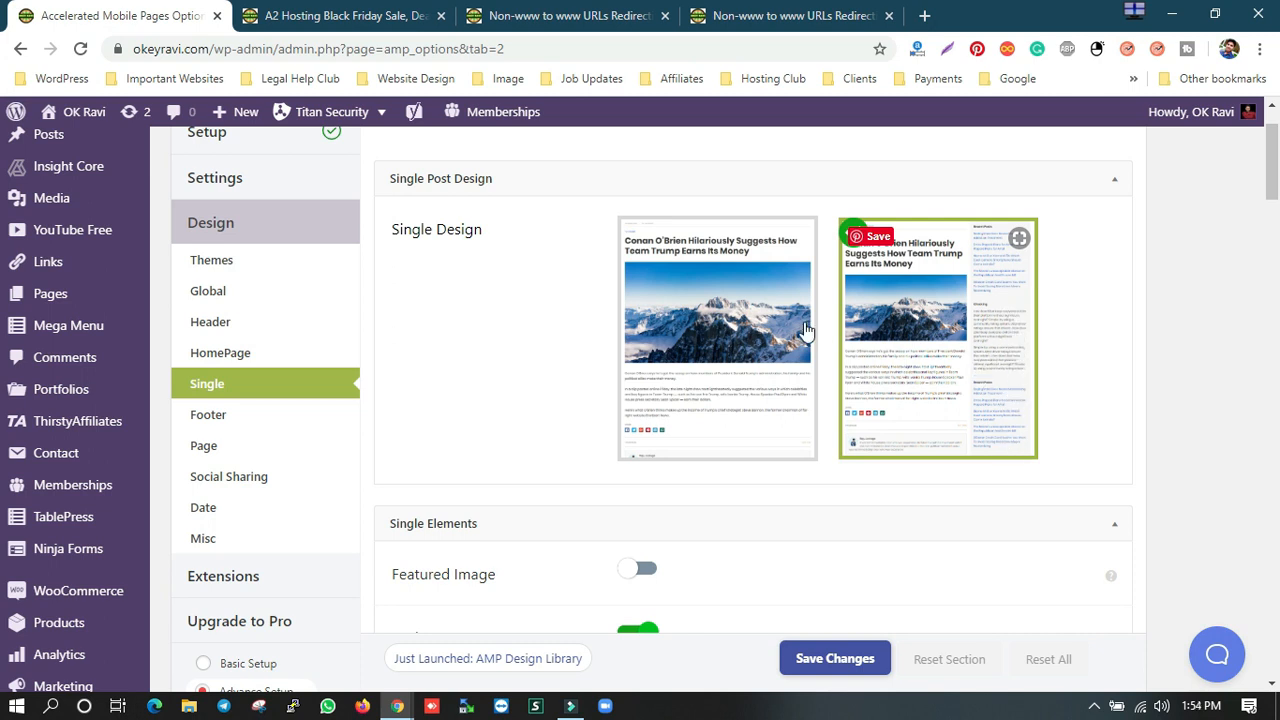
# Step: Enable the Featured Image in the Single Elements, set its Size to Medium Large, and save the changes
pyautogui.scroll(-3, 757, 400)
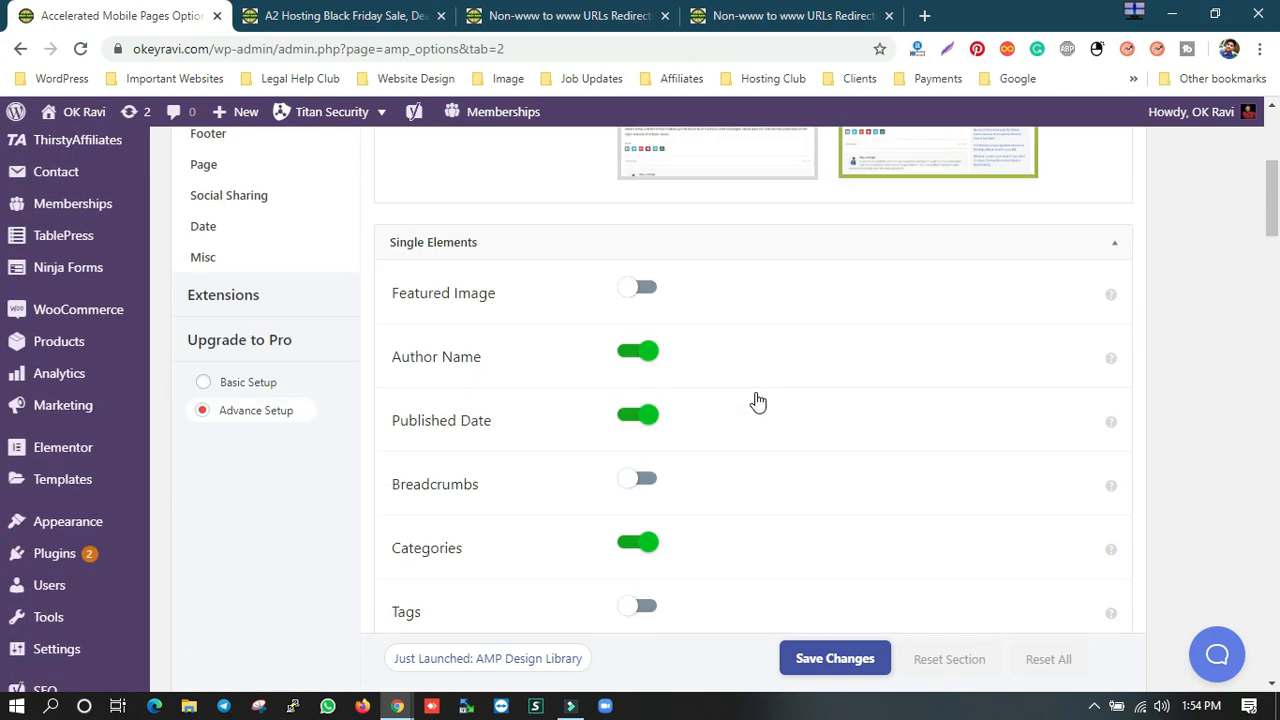
pyautogui.moveTo(471, 293); pyautogui.dragTo(371, 297)
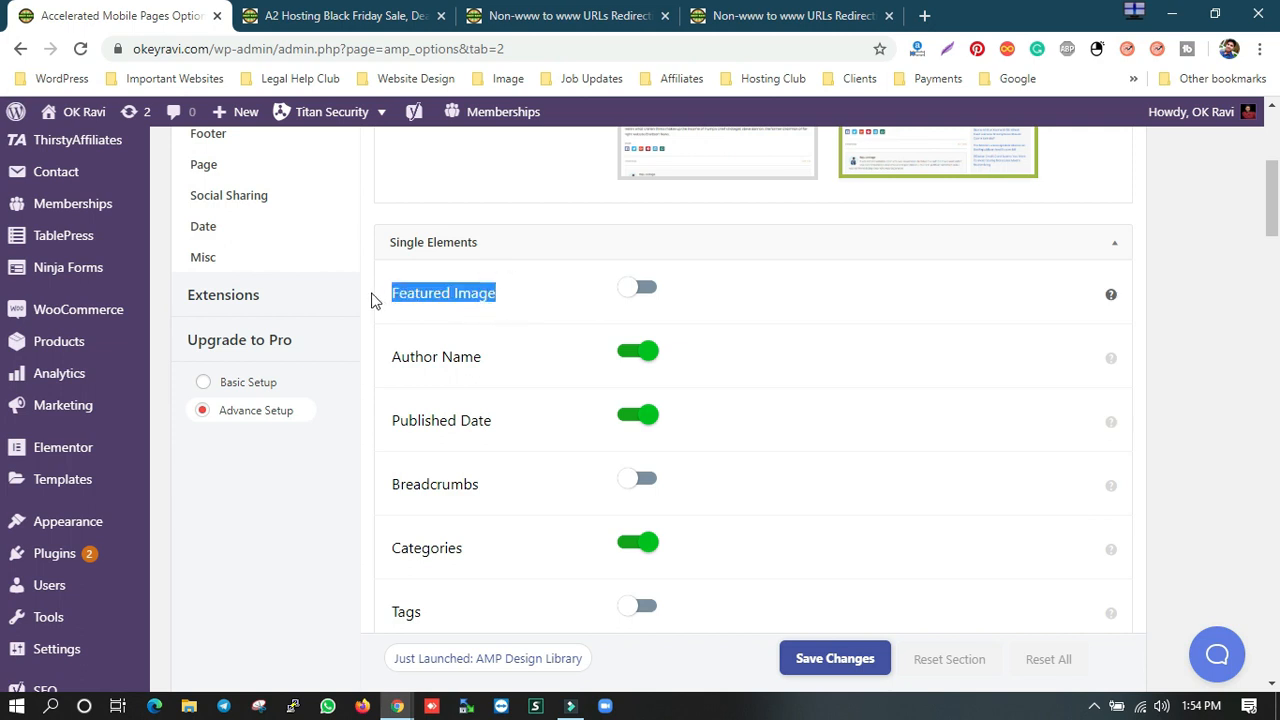
pyautogui.click(650, 289)
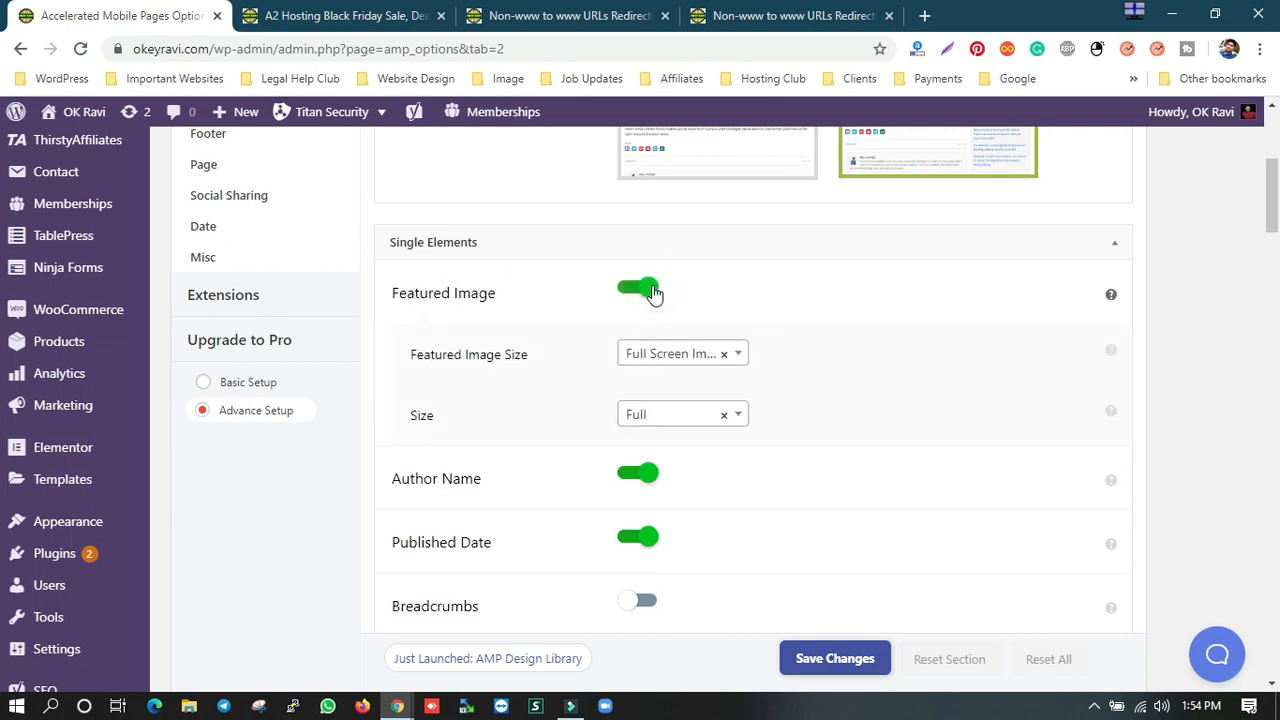
pyautogui.click(663, 418)
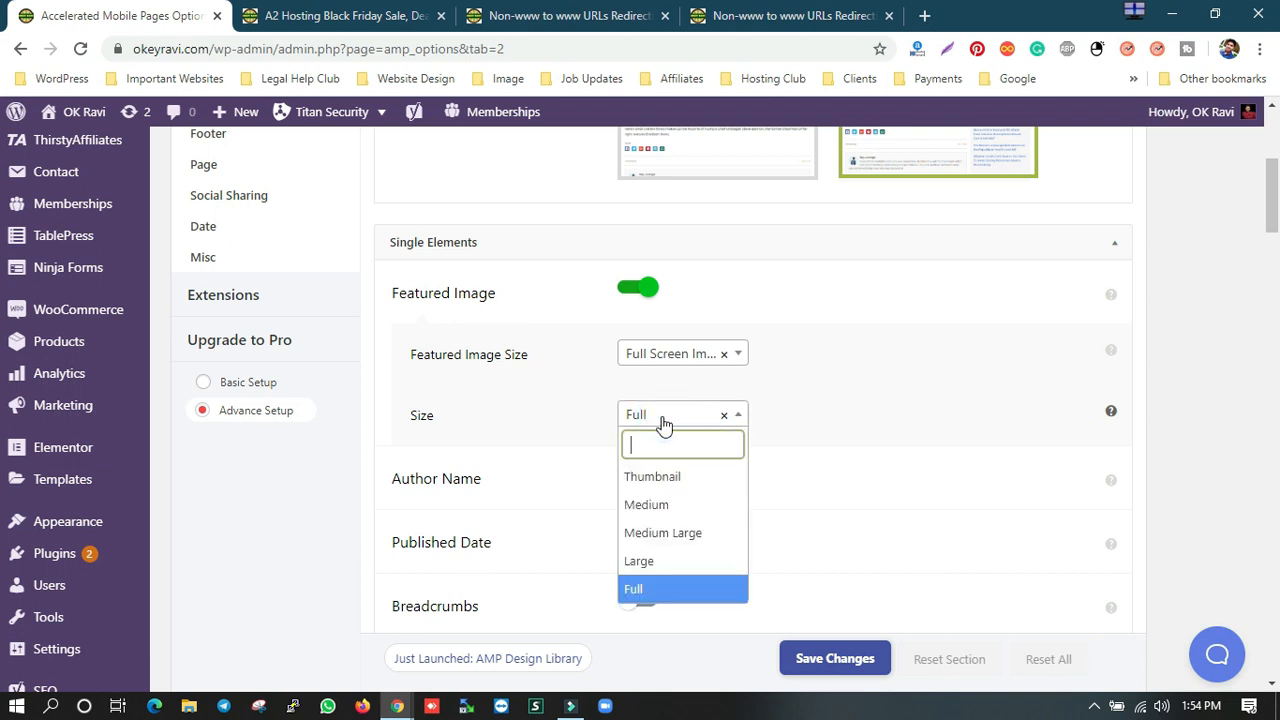
pyautogui.click(699, 543)
pyautogui.click(829, 670)
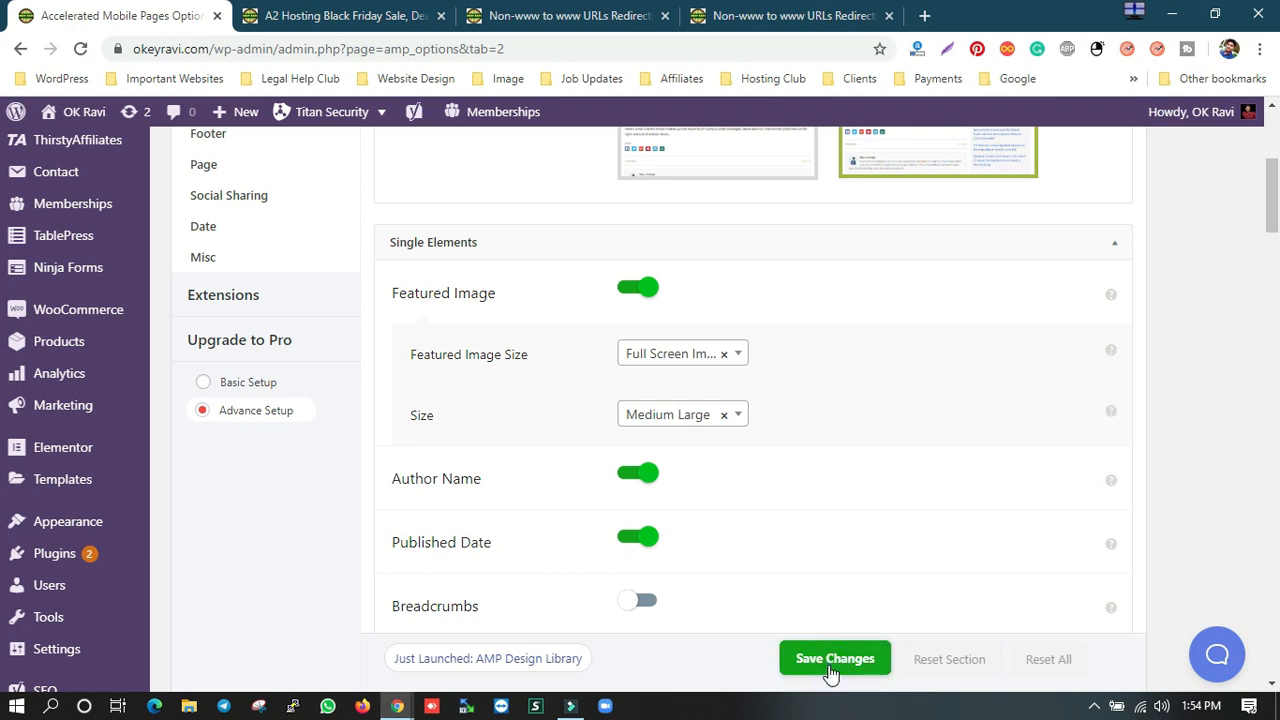
# Step: Reload the non-www to www redirection post and load its AMP version at okeyravi.com/non-www-to-www-redirection/amp
pyautogui.click(588, 25)
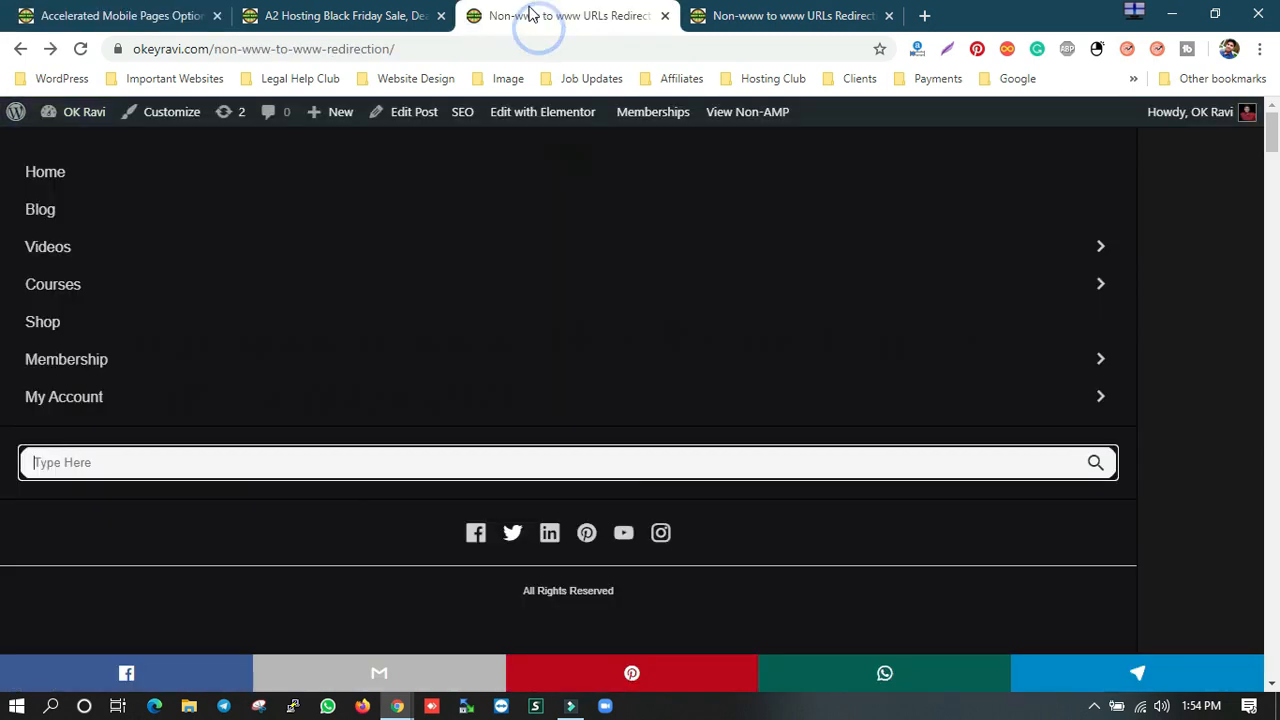
pyautogui.click(1187, 245)
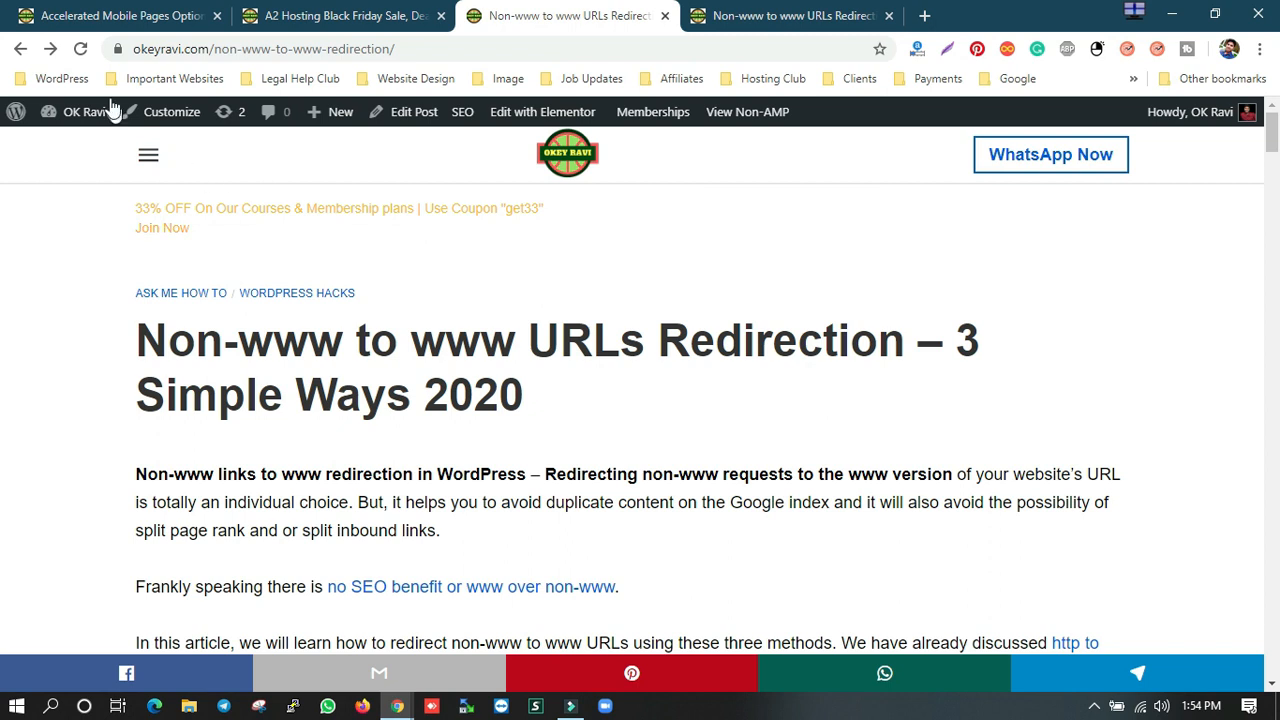
pyautogui.click(81, 49)
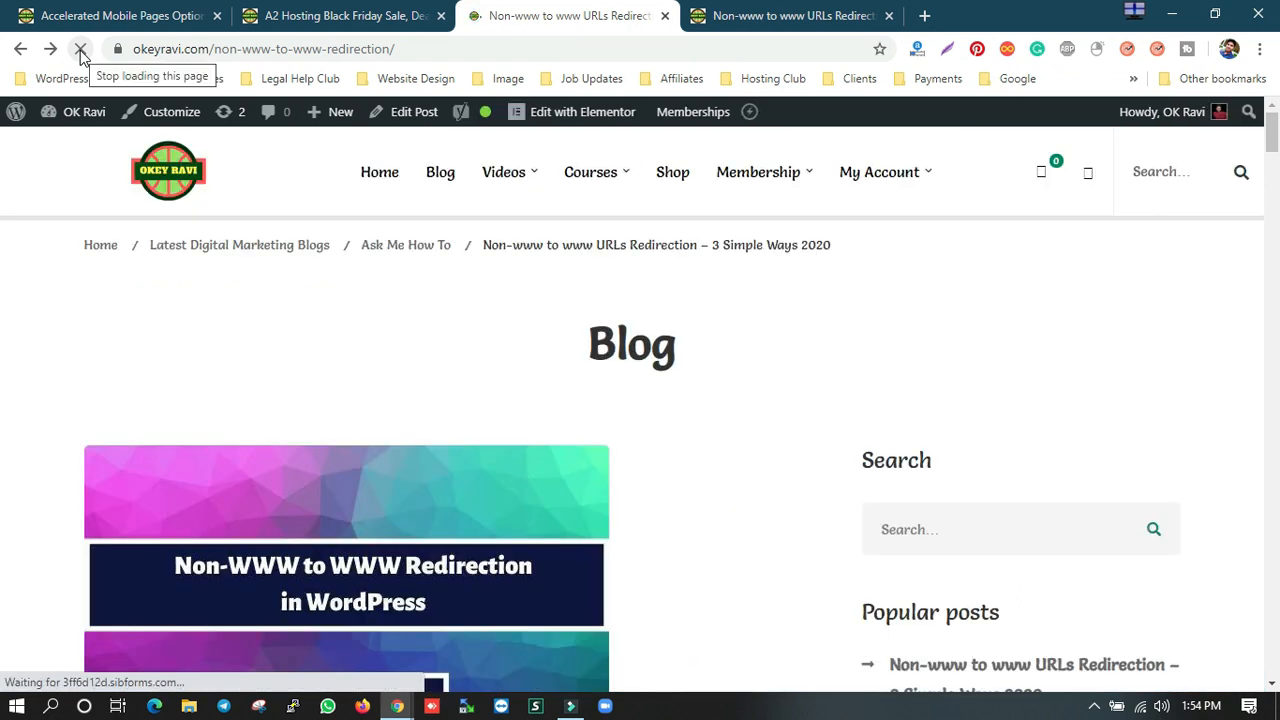
pyautogui.click(455, 49)
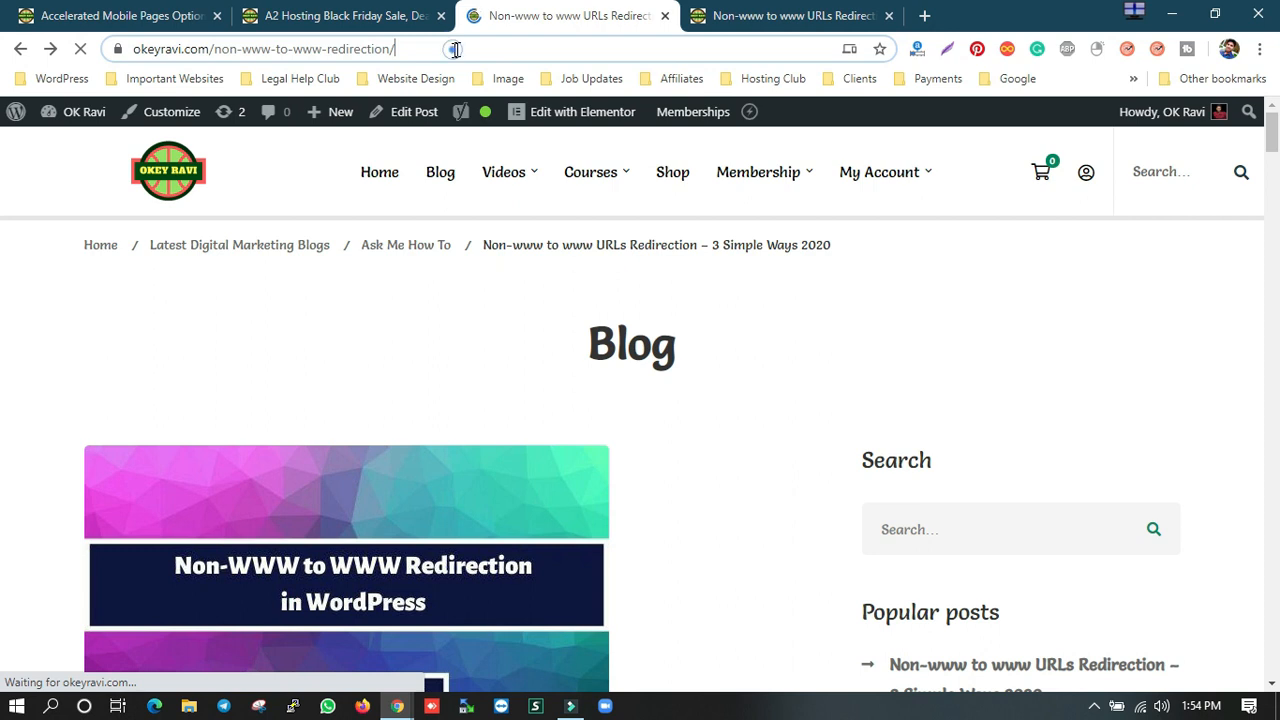
pyautogui.click(808, 20)
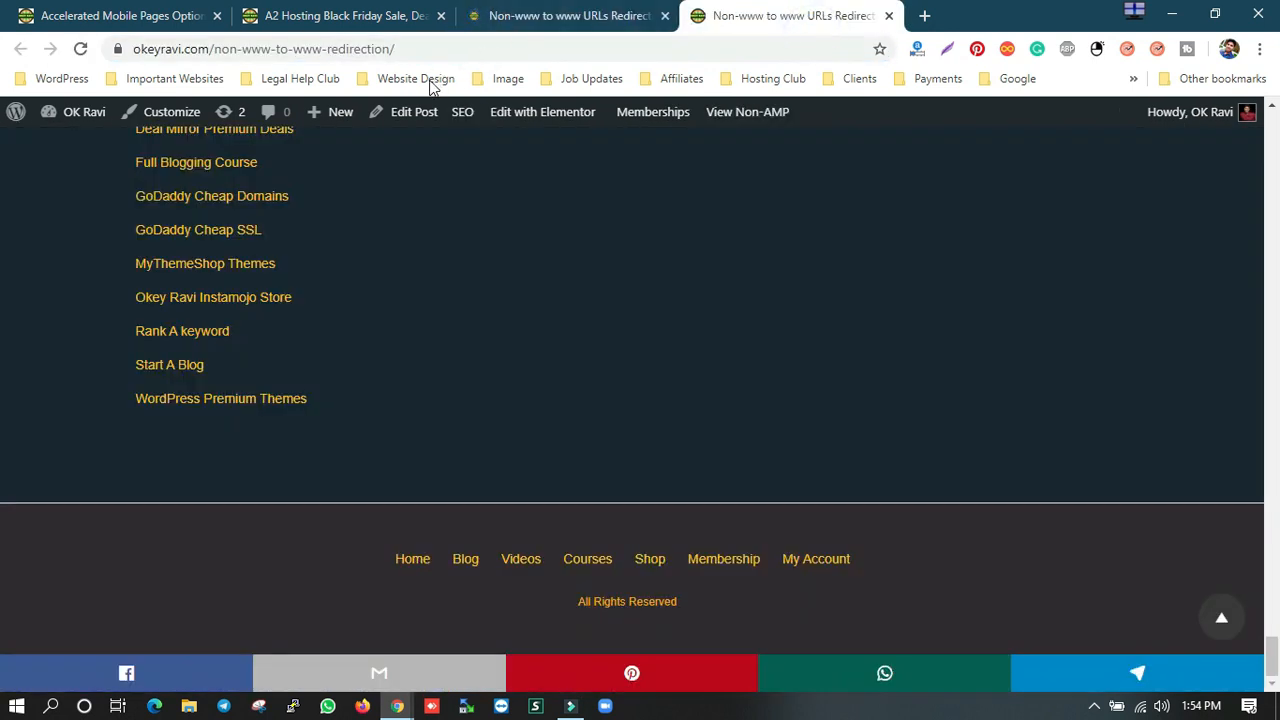
pyautogui.click(520, 16)
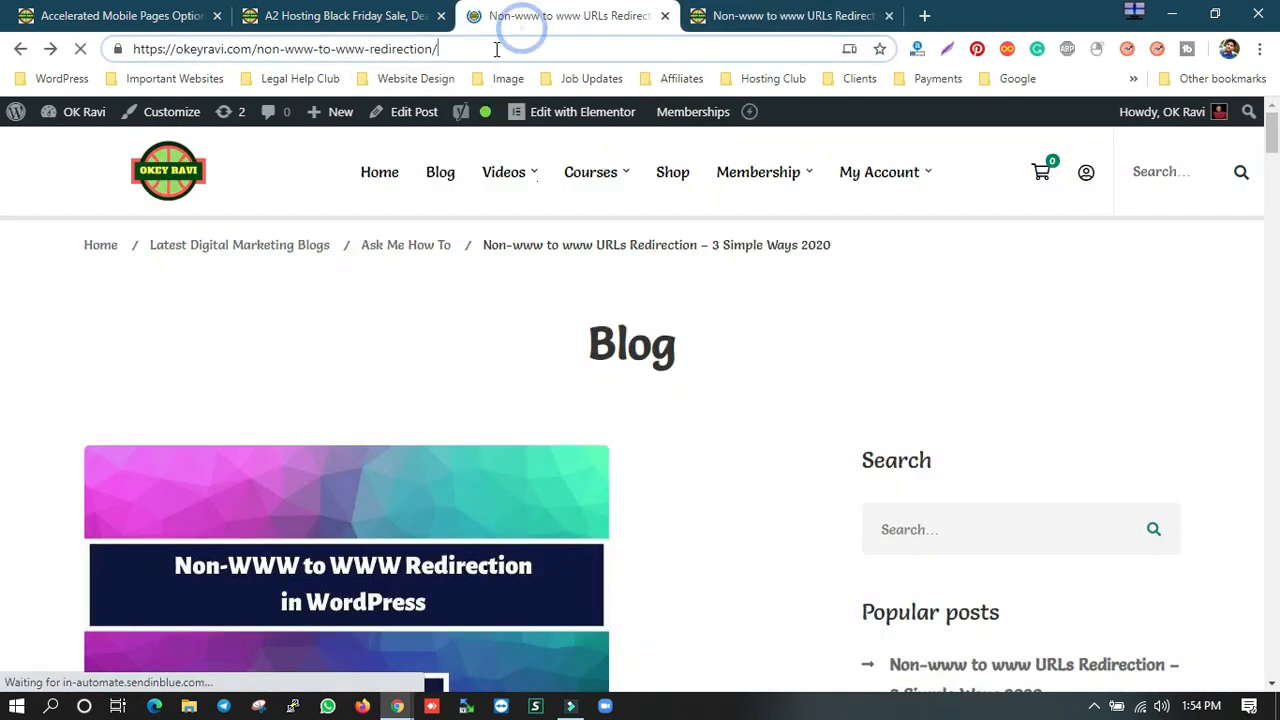
pyautogui.write('amp')
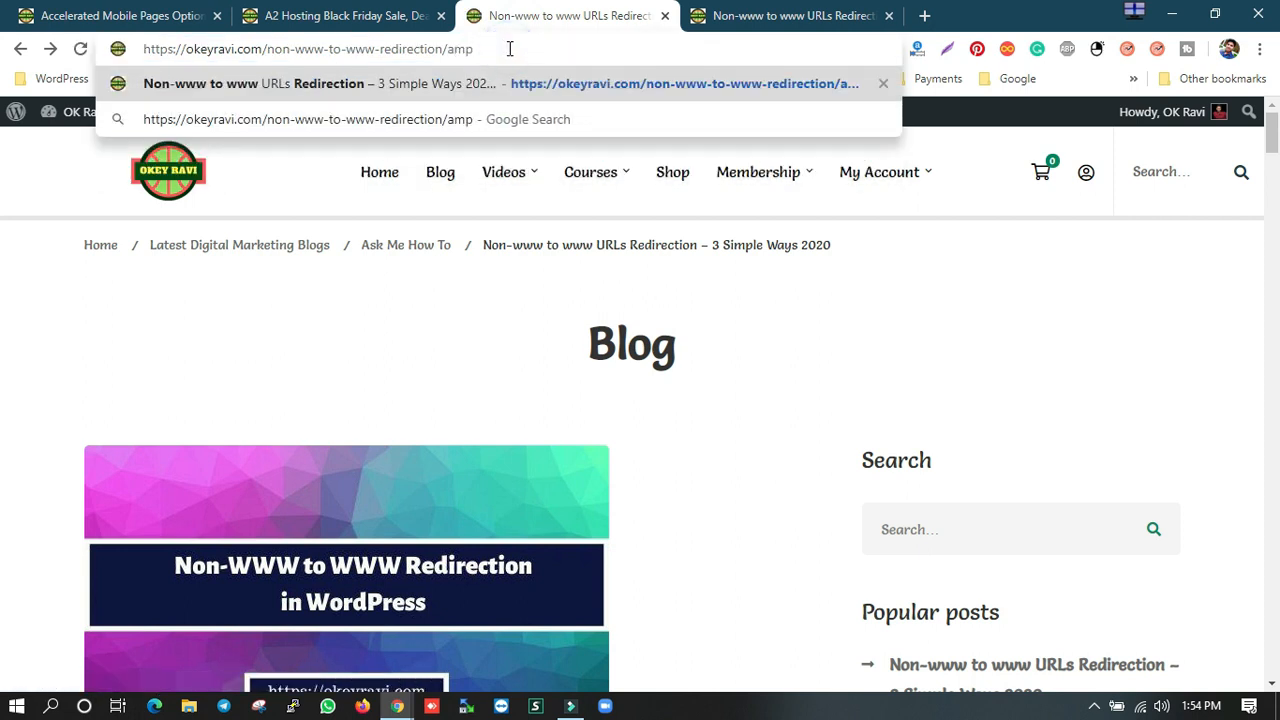
pyautogui.press('Return')
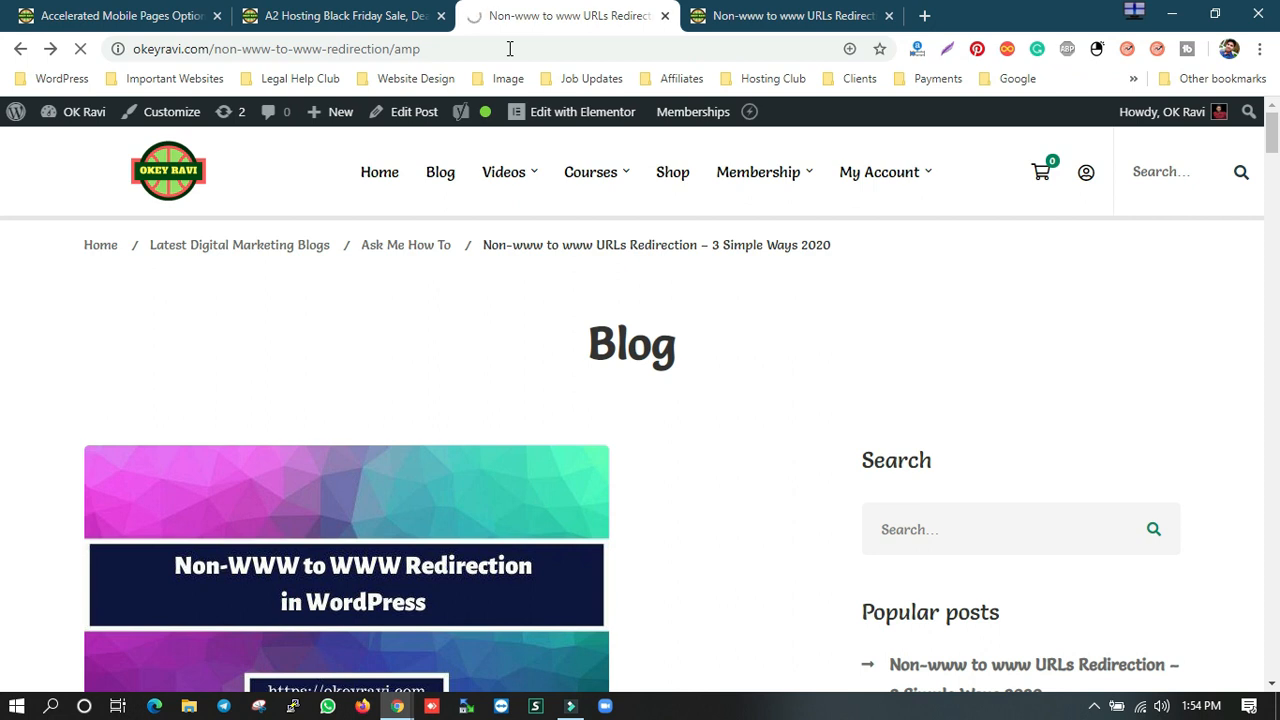
# Step: Return to the AMP options page and enable Breadcrumbs in the Single Elements
pyautogui.click(122, 13)
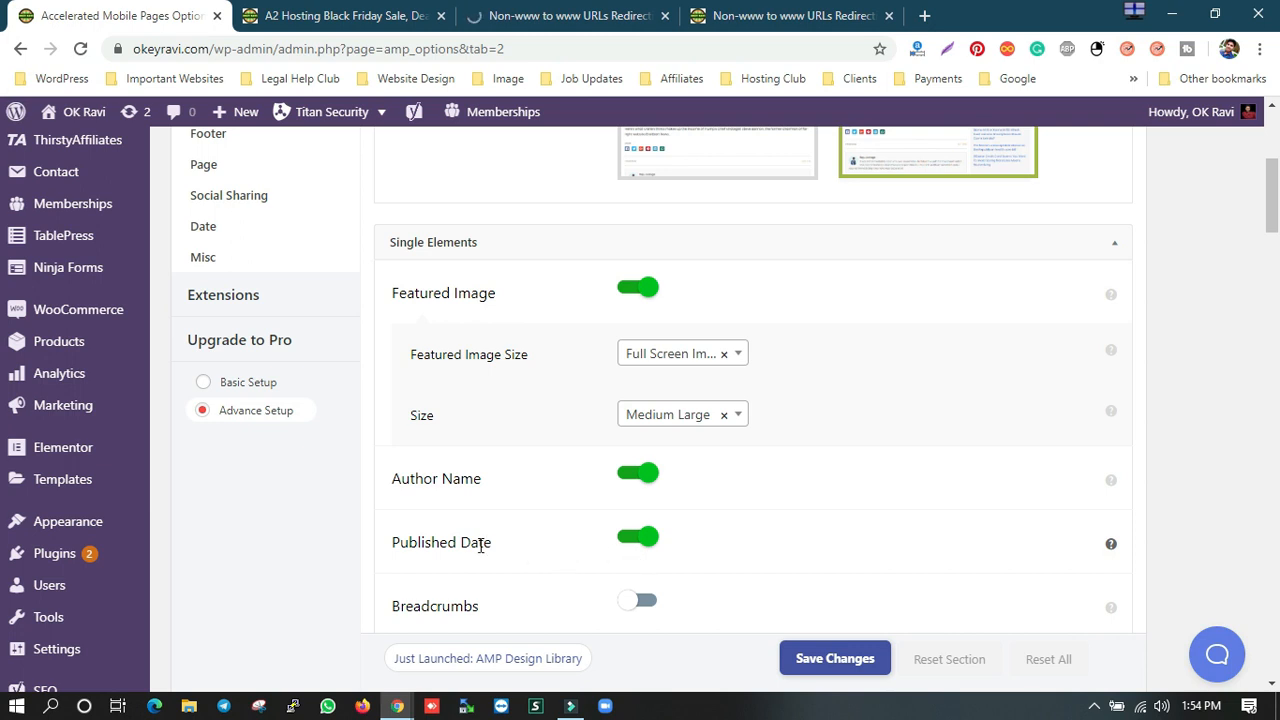
pyautogui.scroll(-2, 650, 560)
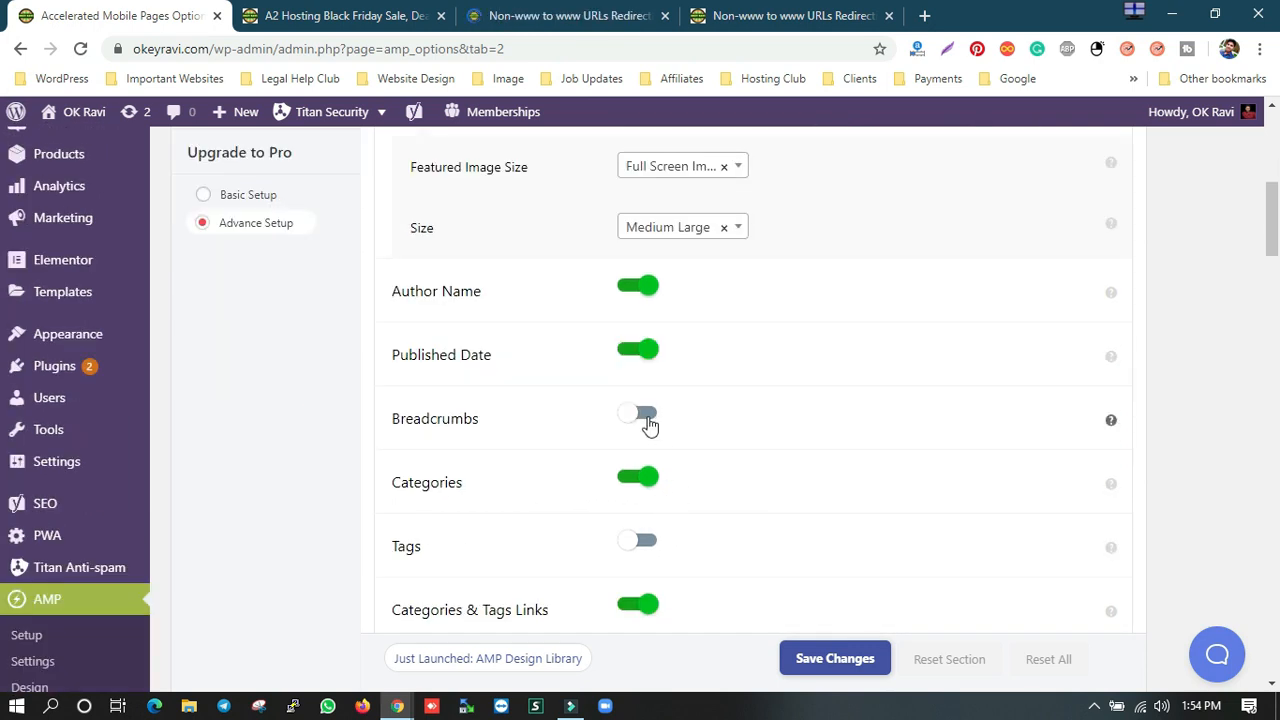
pyautogui.click(648, 416)
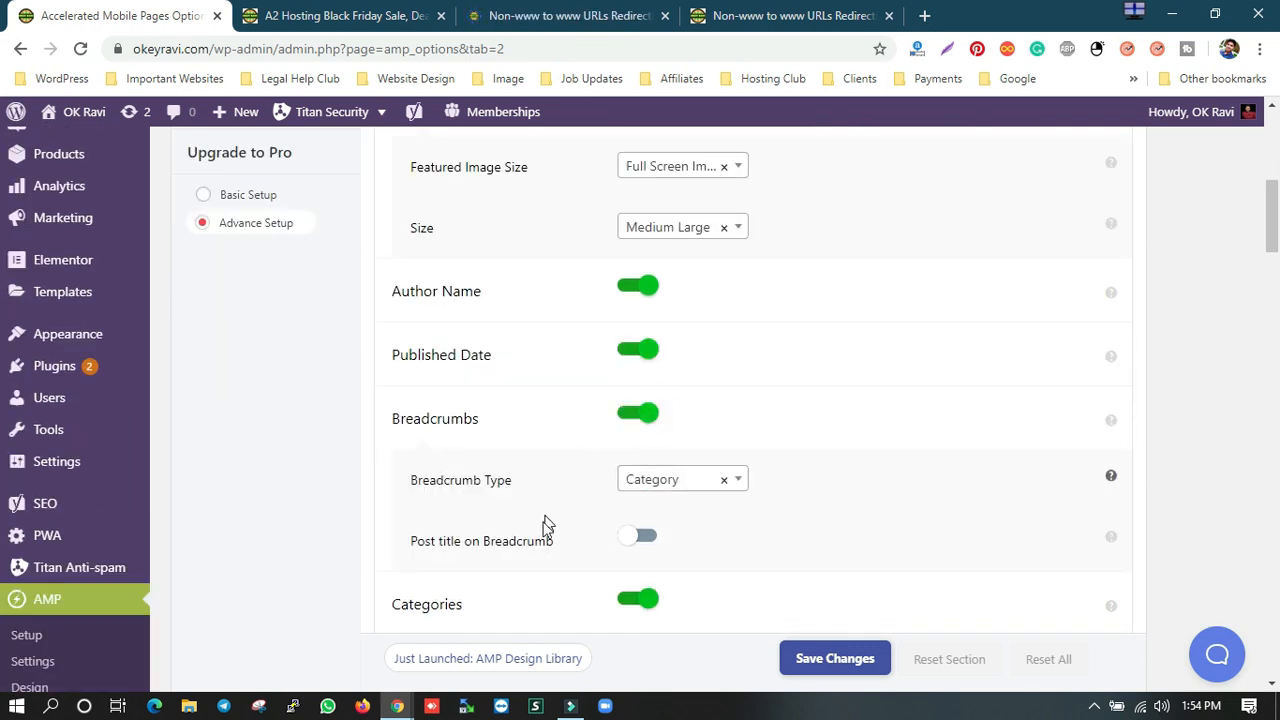
# Step: Review the remaining Single Elements, from Categories and Author Bio to recent posts, and the start of the Related Post Settings
pyautogui.scroll(-2, 545, 528)
pyautogui.scroll(-2, 547, 484)
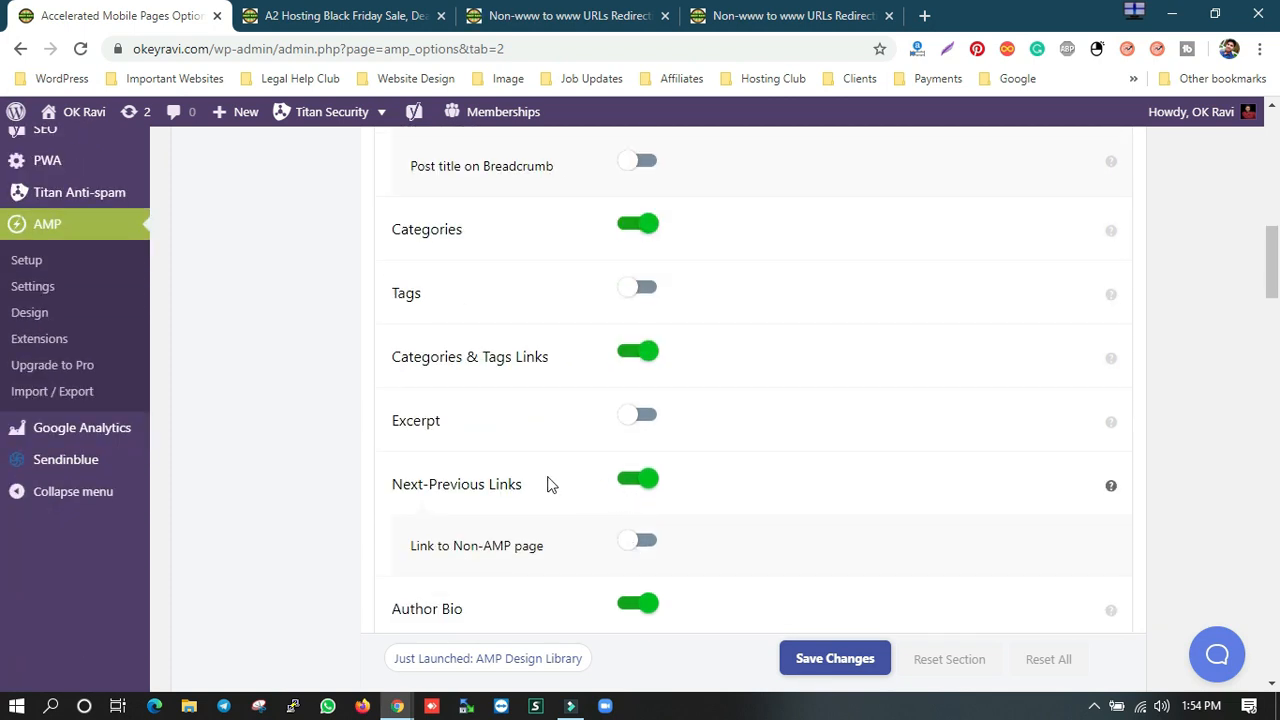
pyautogui.scroll(-3, 566, 537)
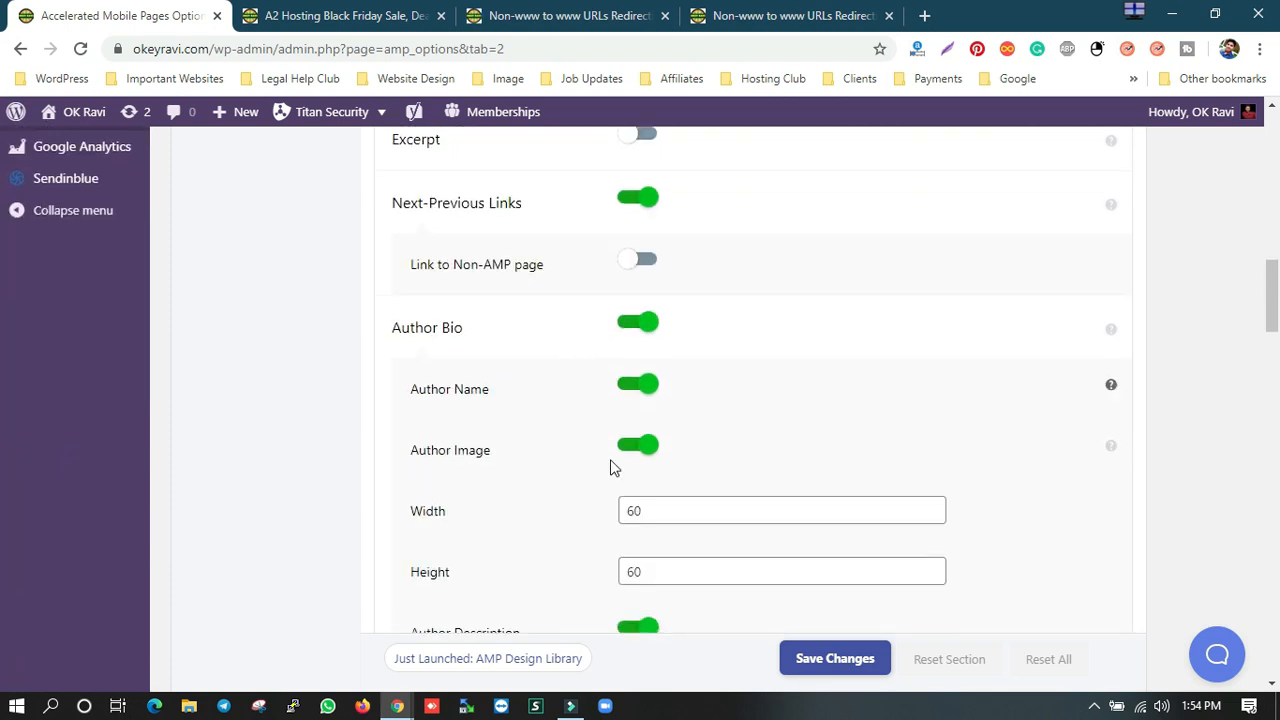
pyautogui.scroll(-6, 612, 498)
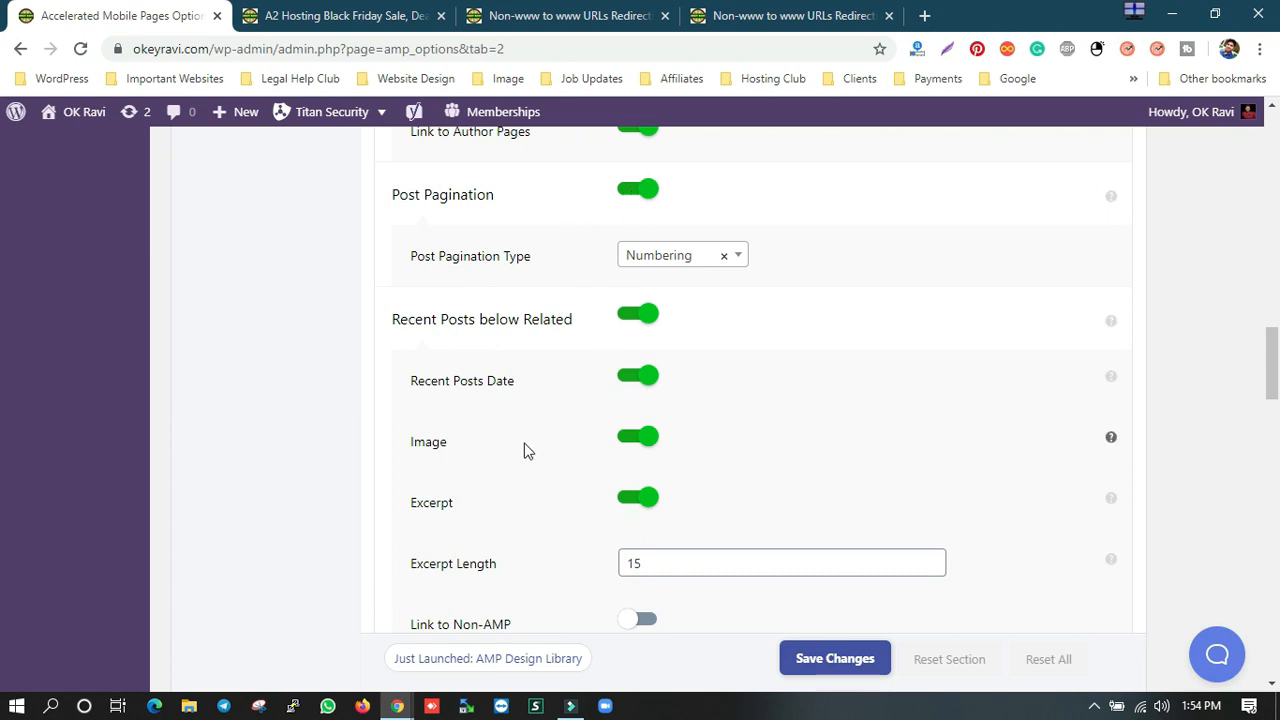
pyautogui.scroll(-3, 591, 397)
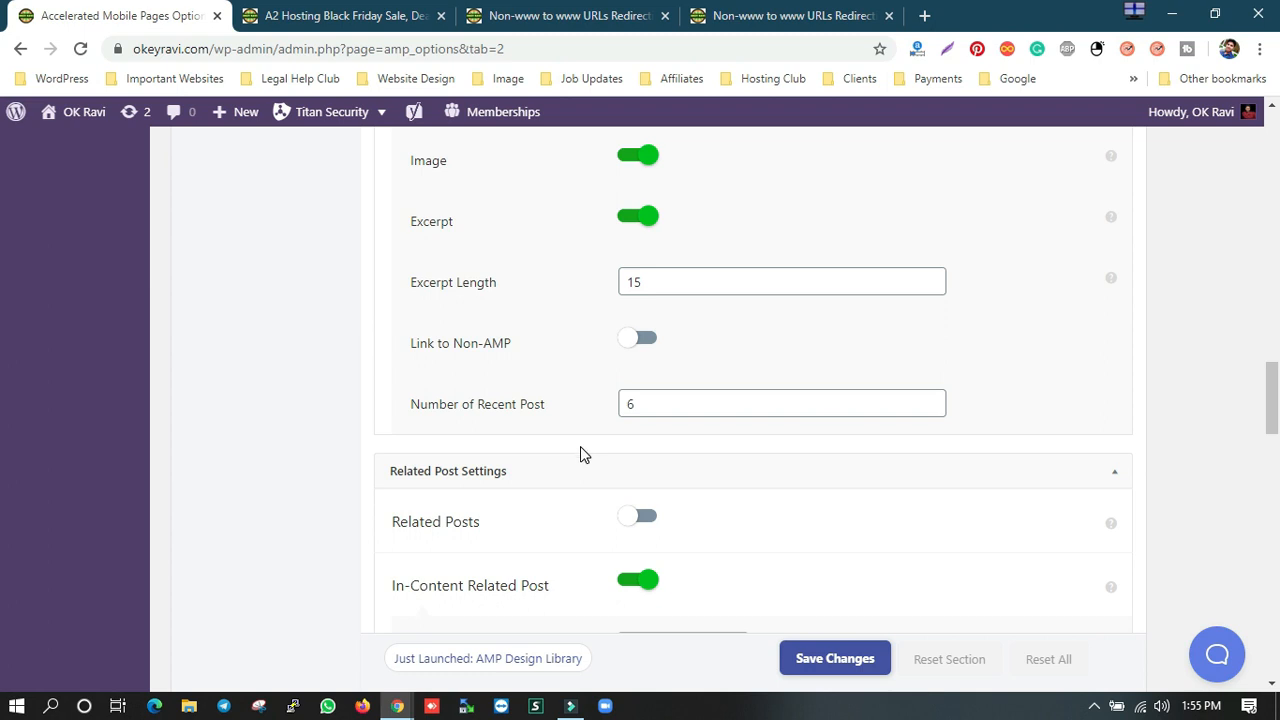
pyautogui.scroll(-2, 580, 447)
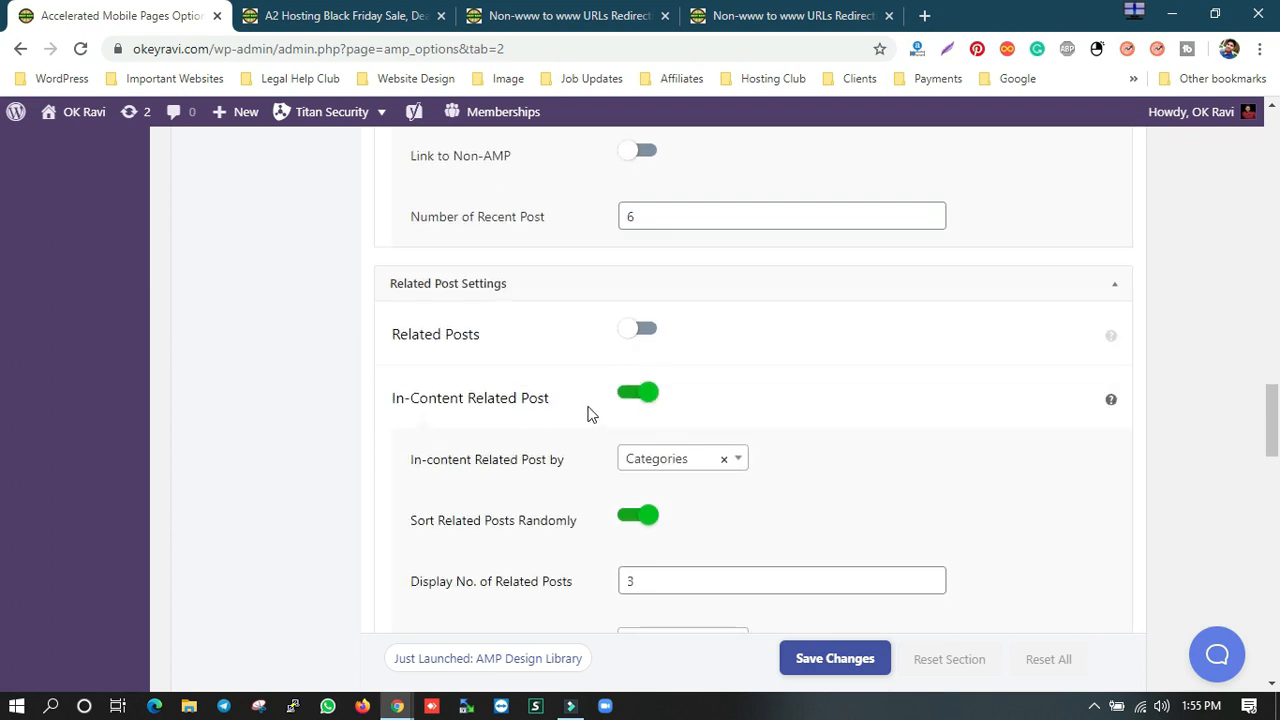
# Step: Check the featured image and the Related Post block within the content on the non-www to www redirection AMP post
pyautogui.click(570, 15)
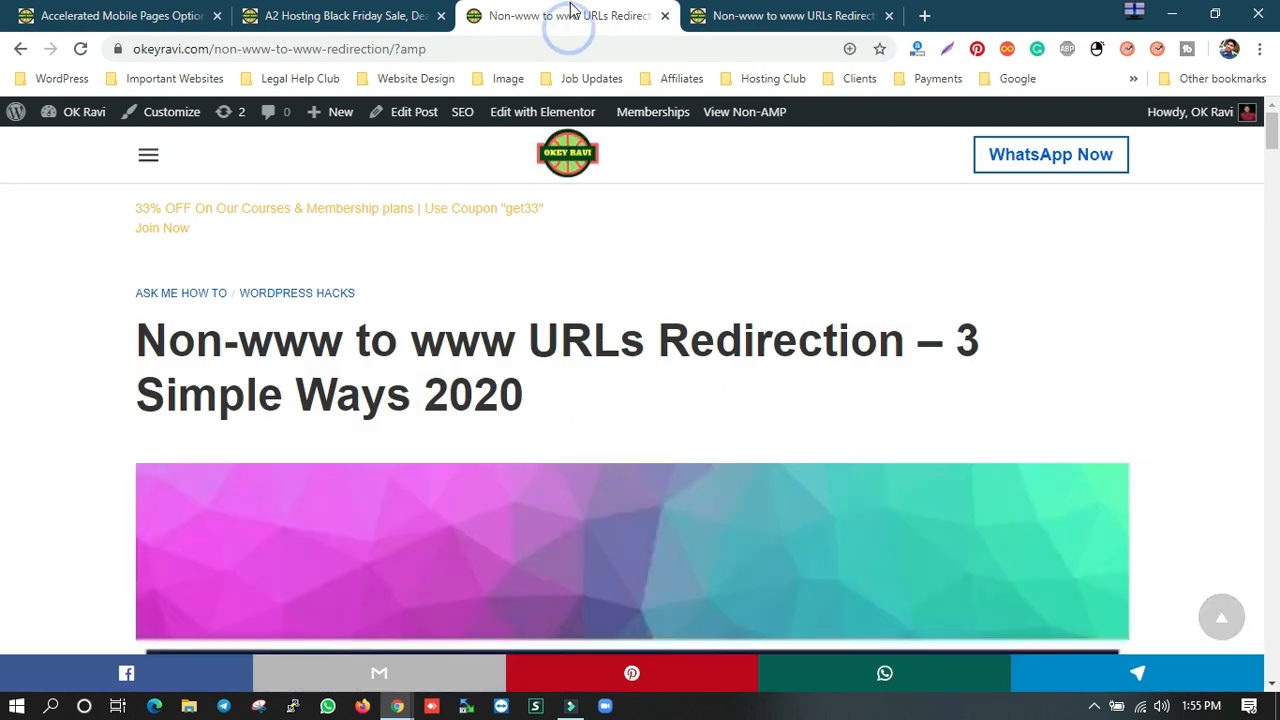
pyautogui.scroll(-6, 545, 426)
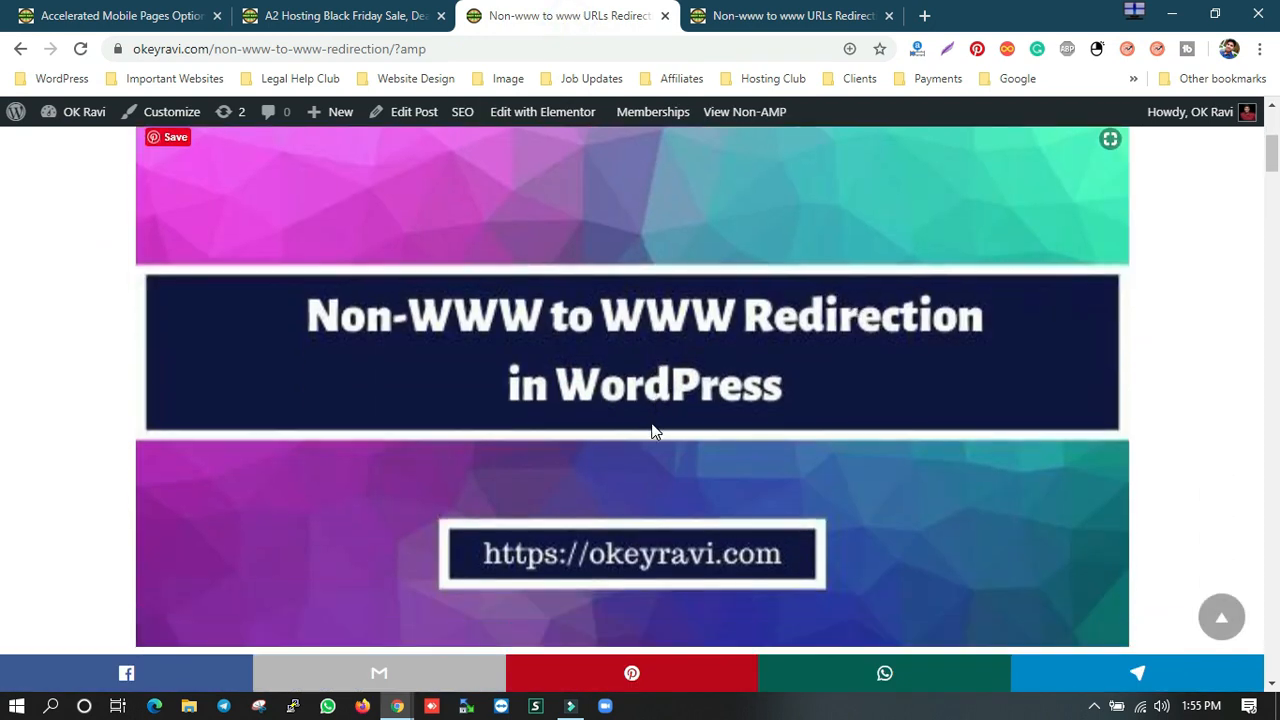
pyautogui.scroll(6, 651, 432)
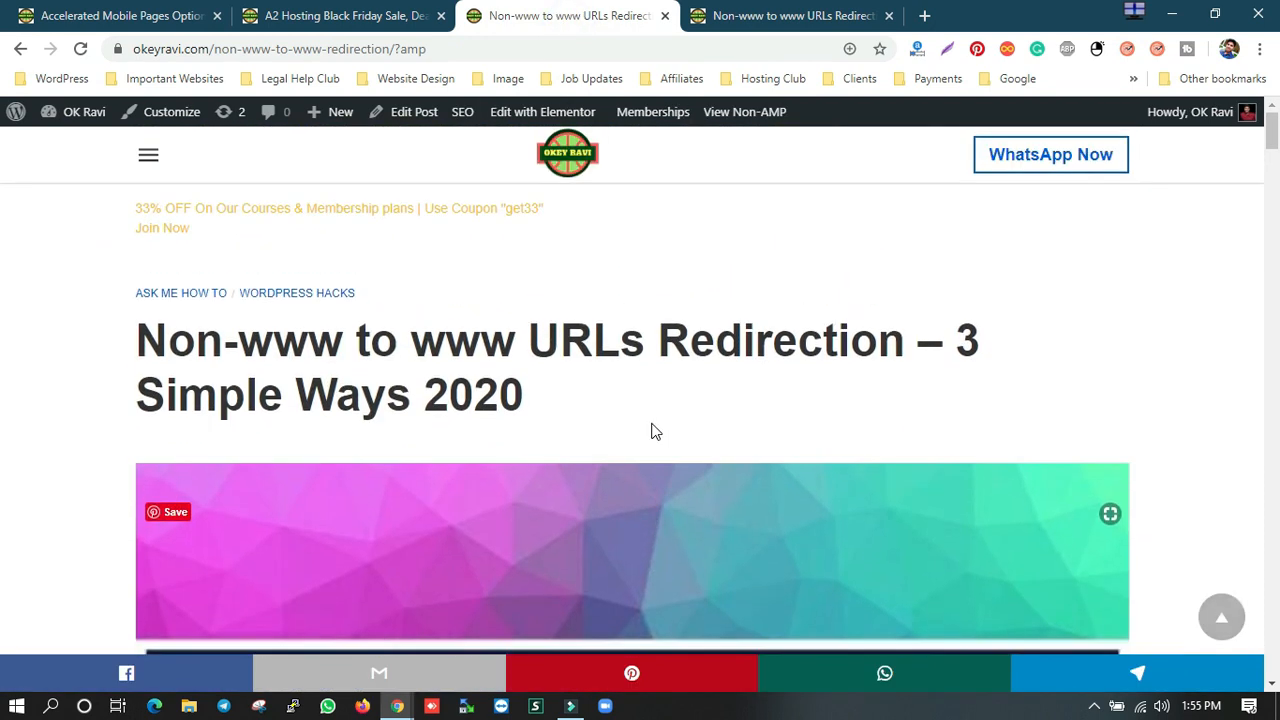
pyautogui.scroll(-10, 575, 455)
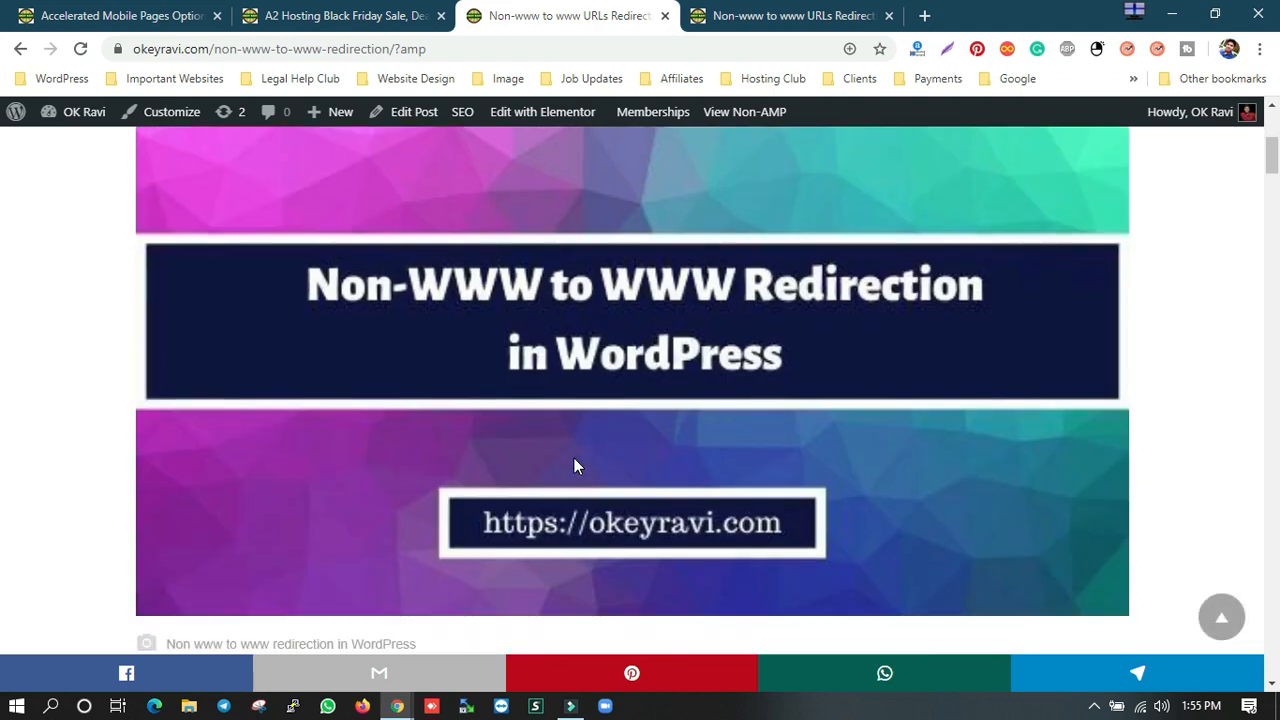
pyautogui.scroll(-15, 575, 465)
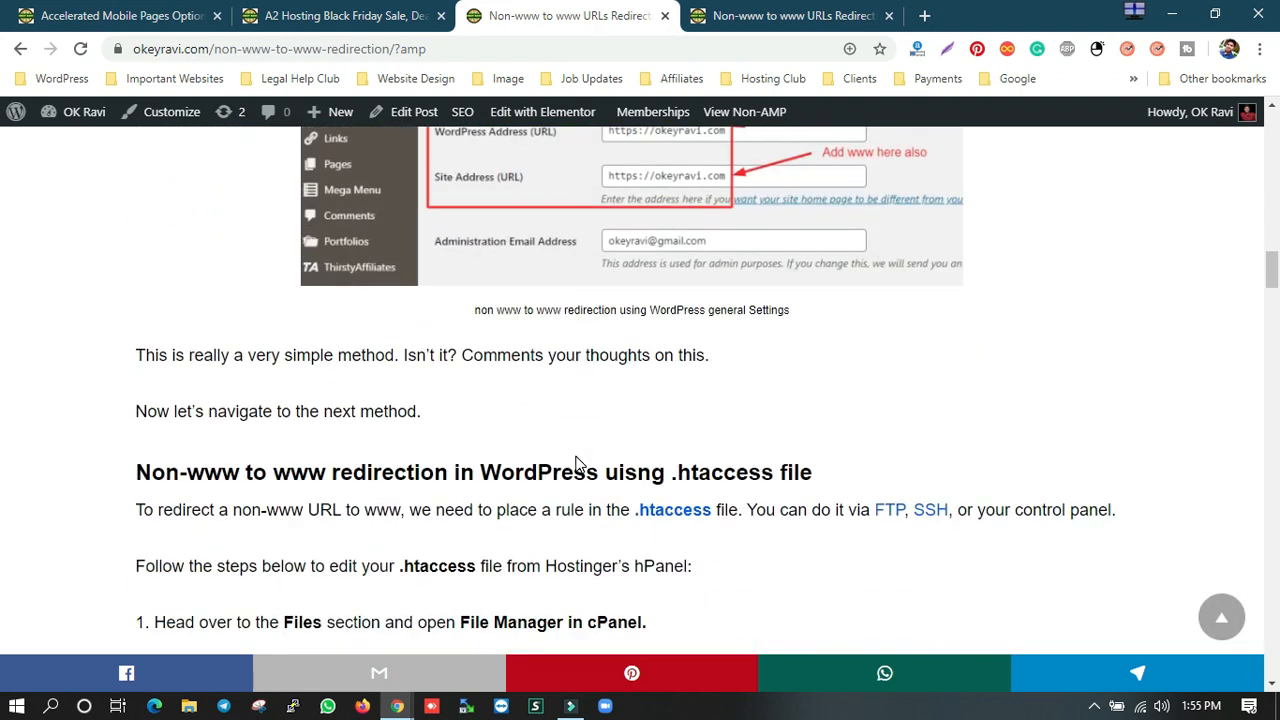
pyautogui.scroll(-5, 578, 463)
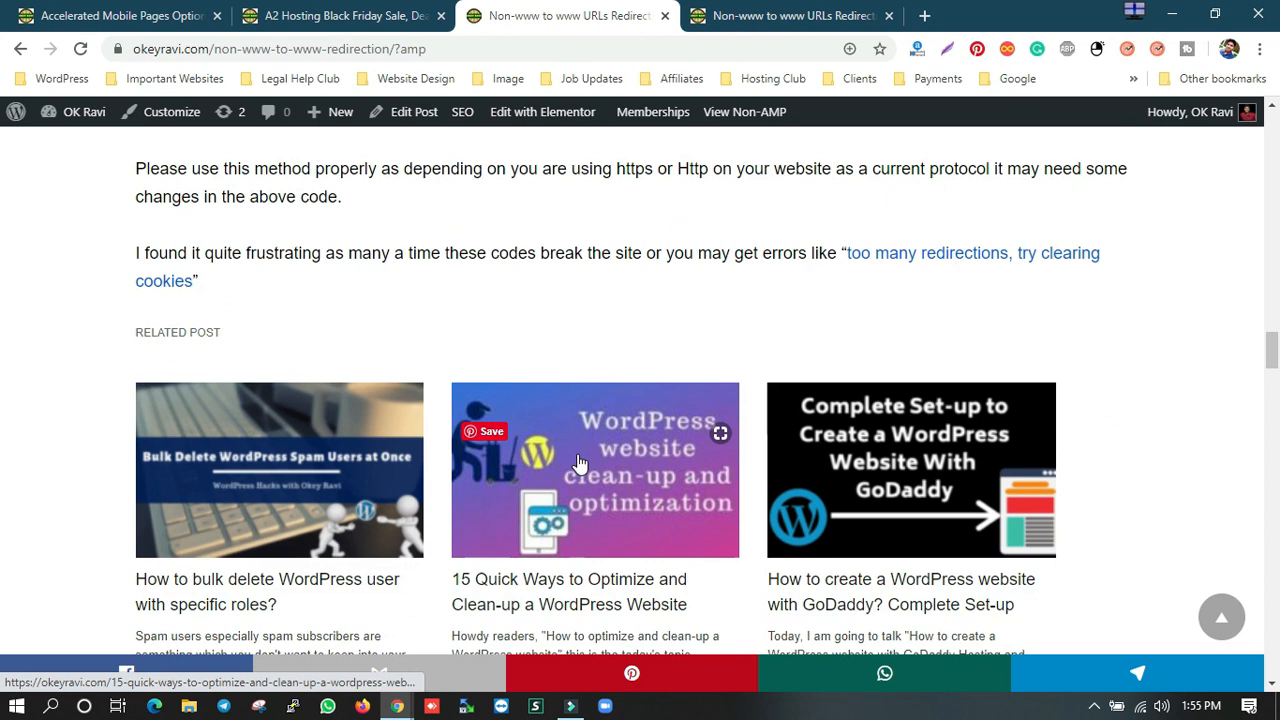
pyautogui.moveTo(170, 297); pyautogui.dragTo(250, 305)
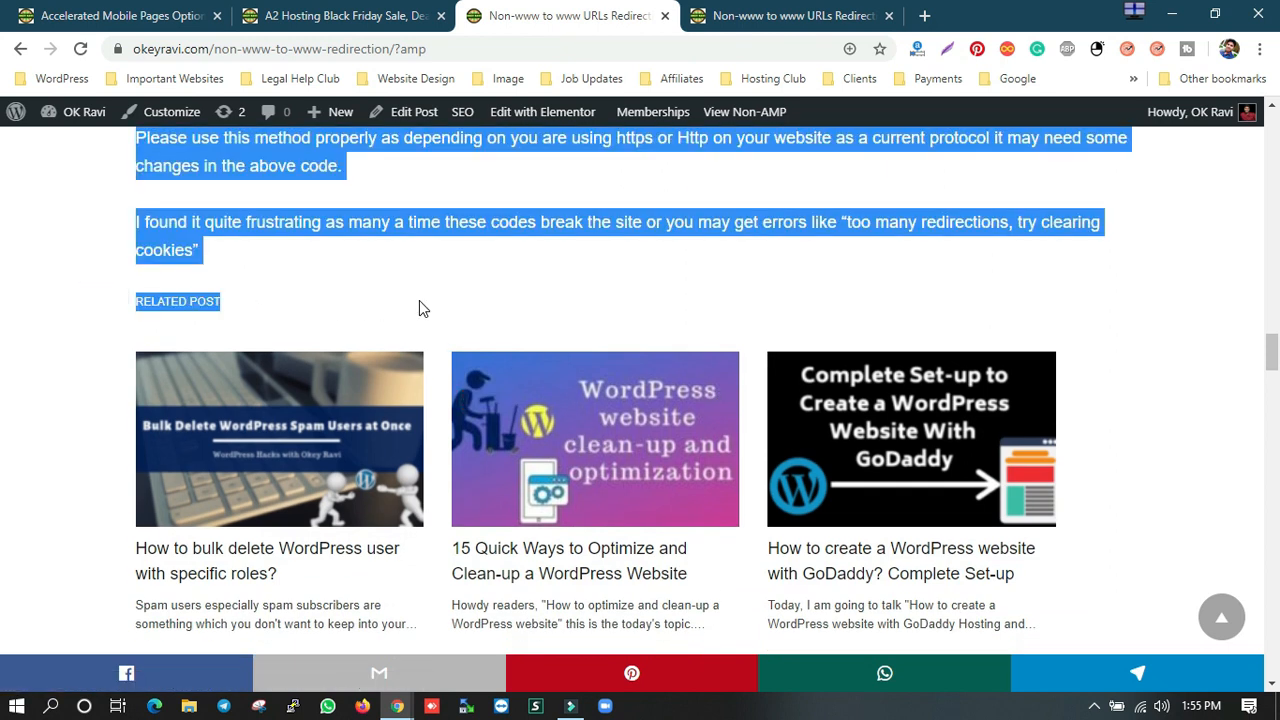
# Step: Go back to the AMP options page and inspect the In-Content Related Post number and the Related Post Display choices
pyautogui.click(115, 15)
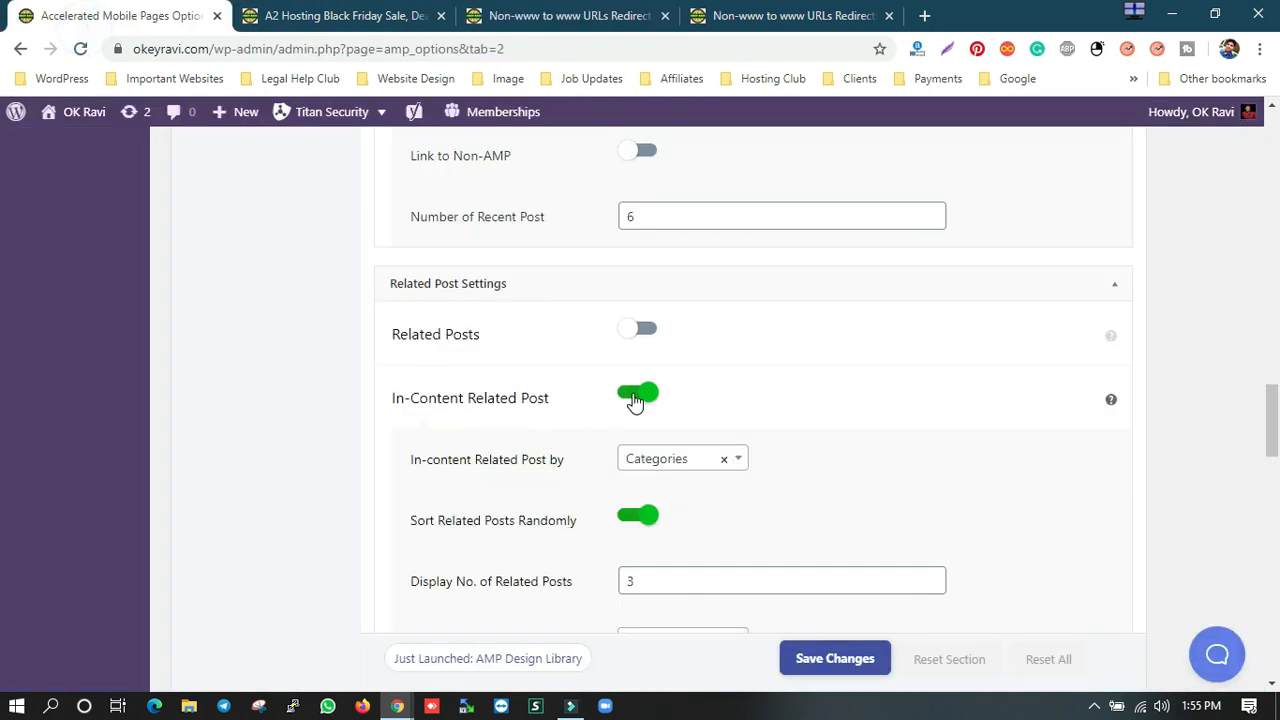
pyautogui.scroll(-2, 677, 500)
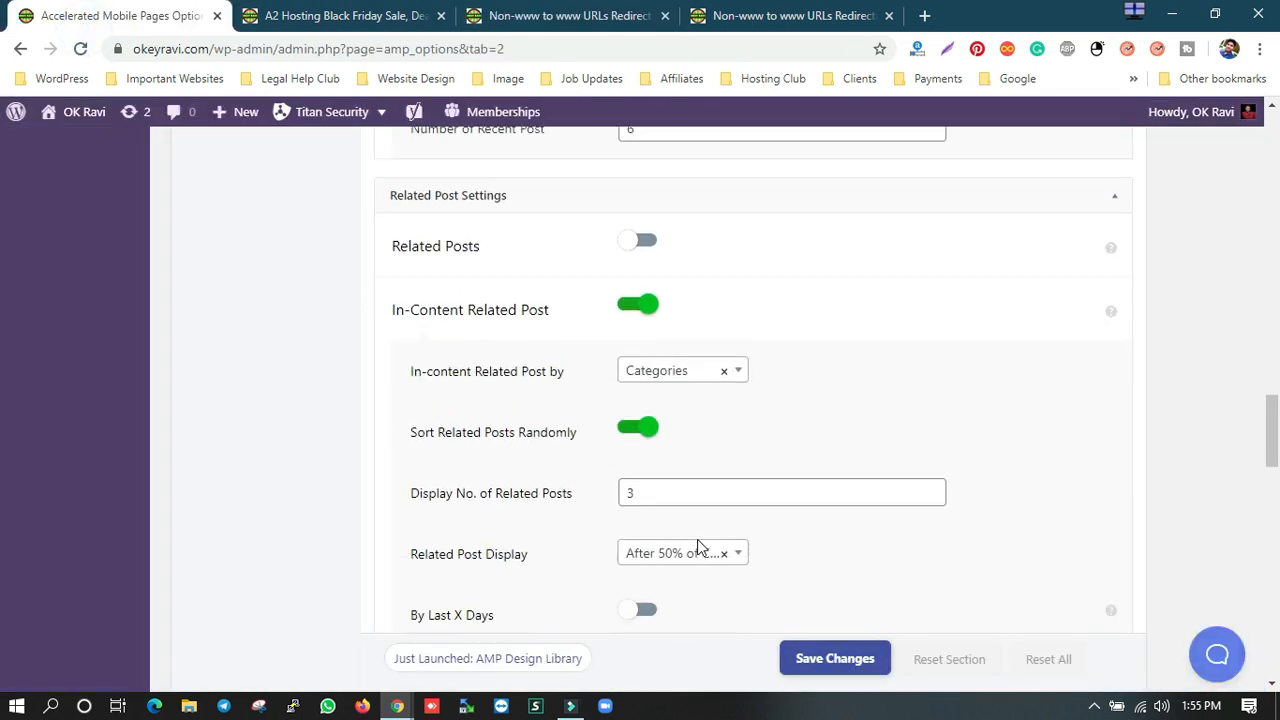
pyautogui.click(666, 392)
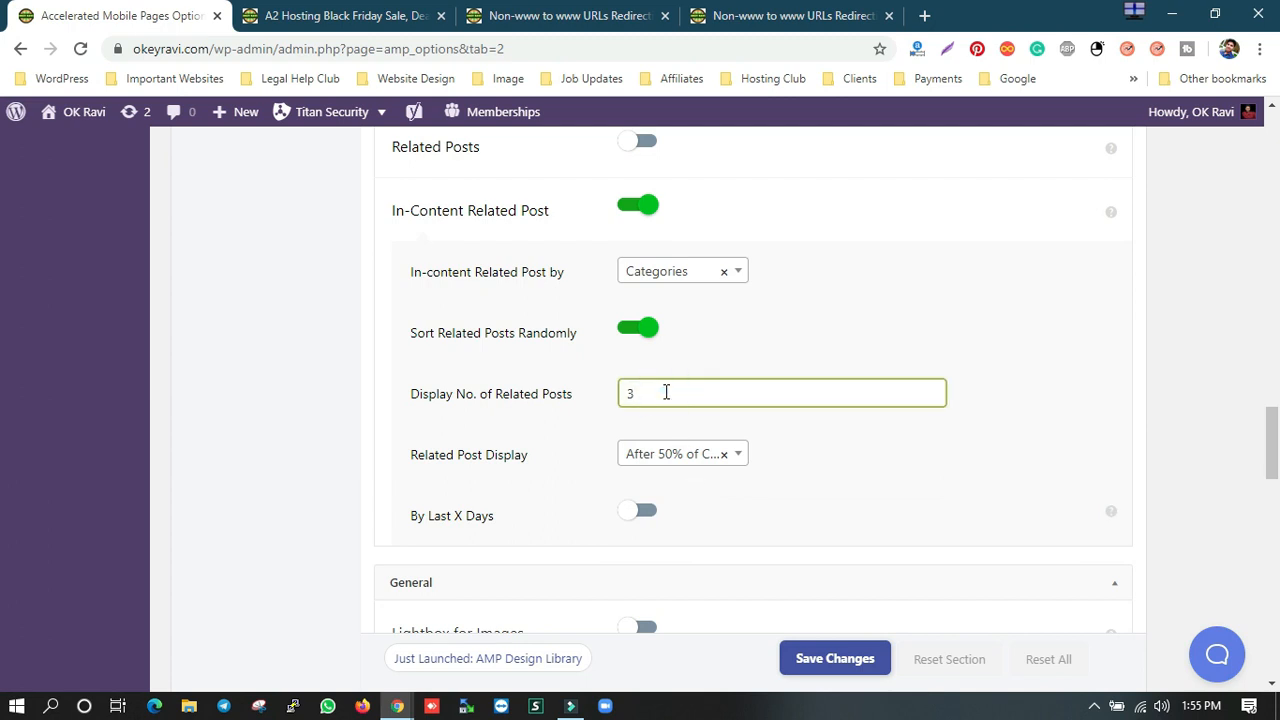
pyautogui.click(660, 461)
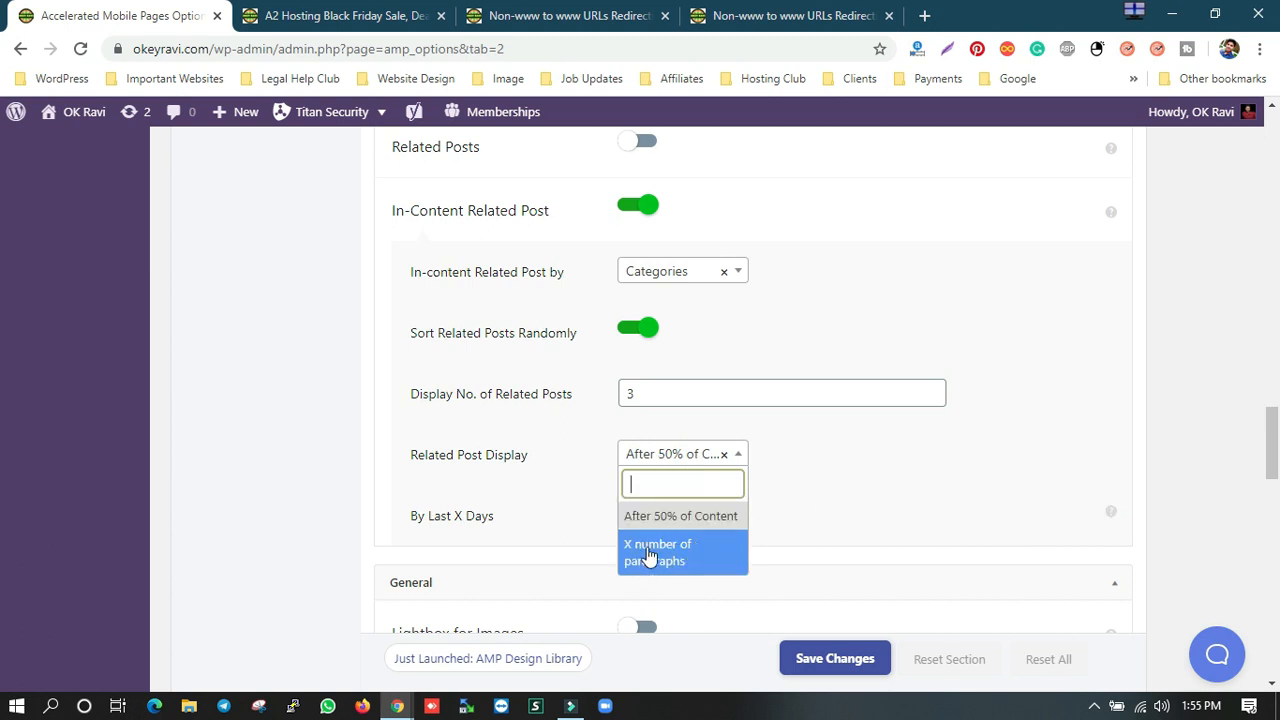
pyautogui.click(898, 452)
# Step: Enable Related Posts in the Related Post Settings
pyautogui.scroll(4, 854, 485)
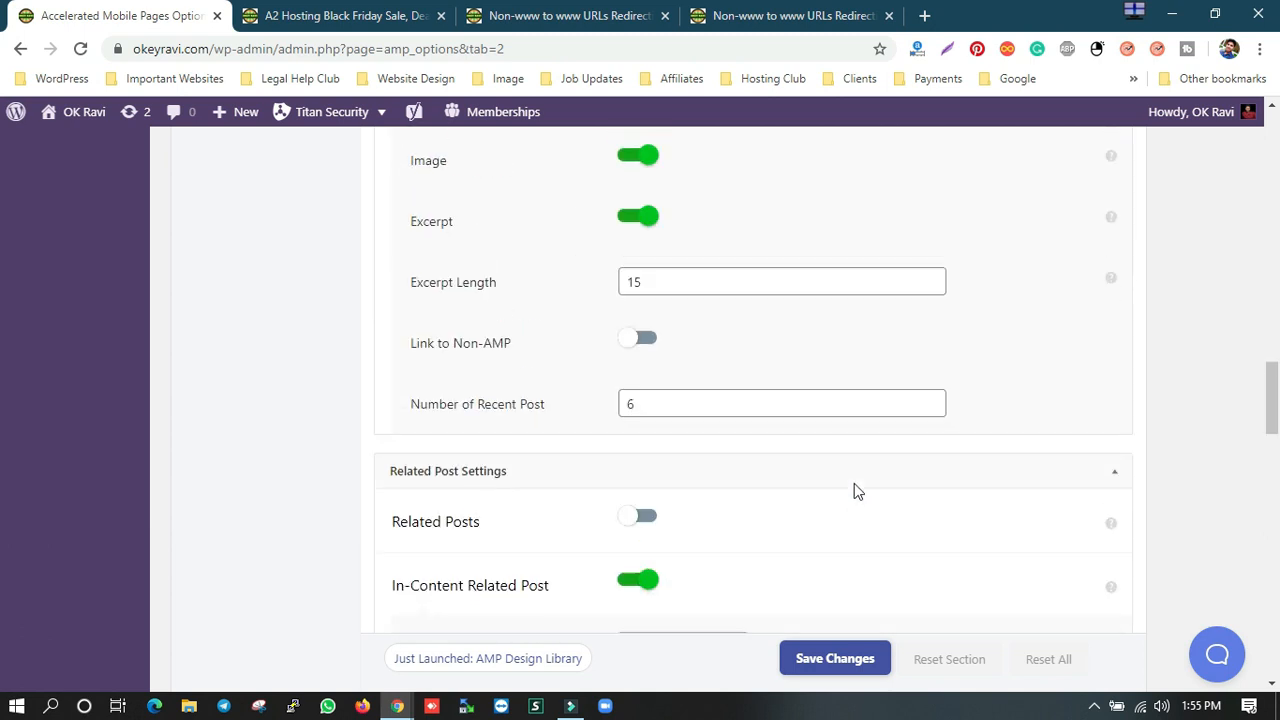
pyautogui.scroll(-1, 789, 540)
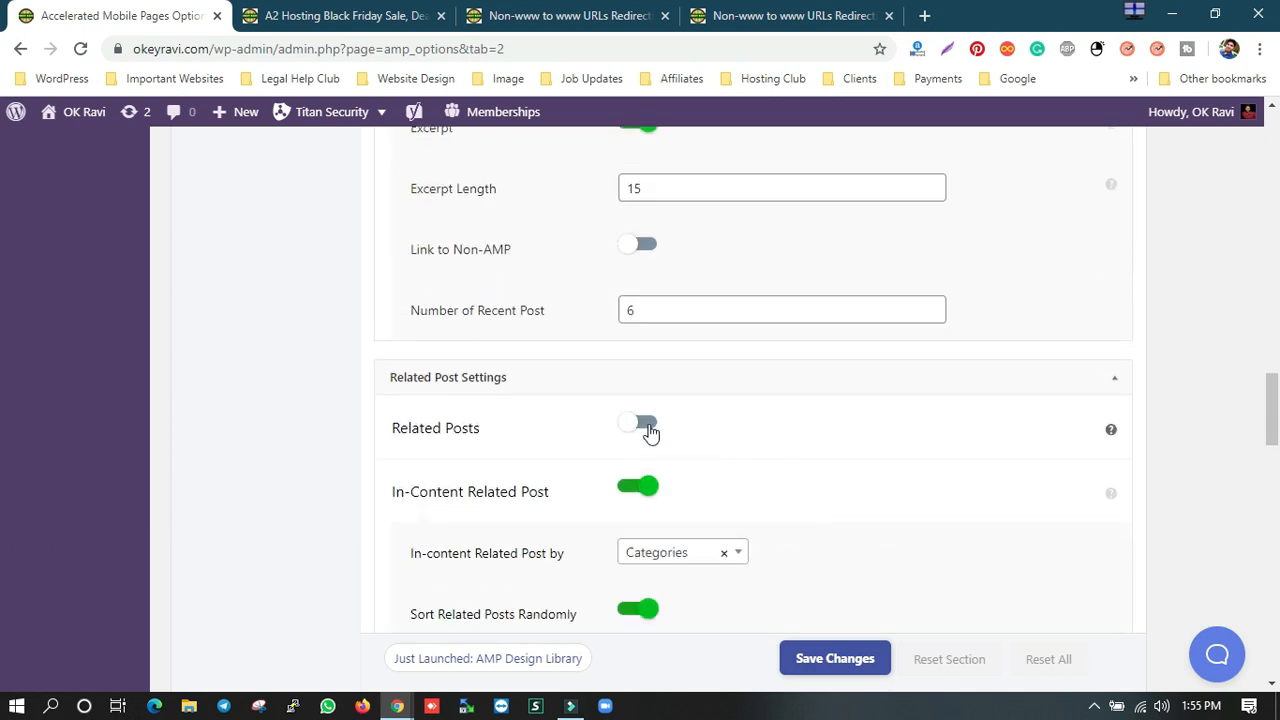
pyautogui.click(645, 423)
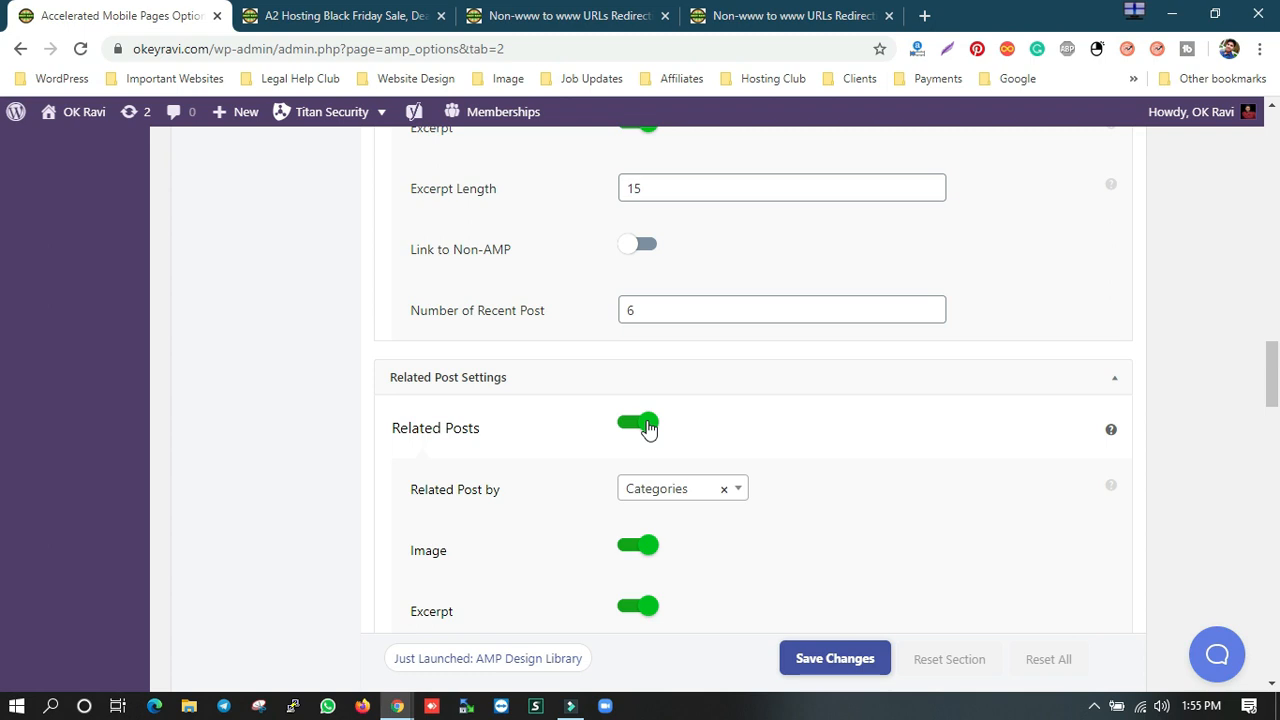
# Step: Review the Related Posts options, from Related Post by to By Last X Days, and disable Related Posts
pyautogui.scroll(-2, 647, 427)
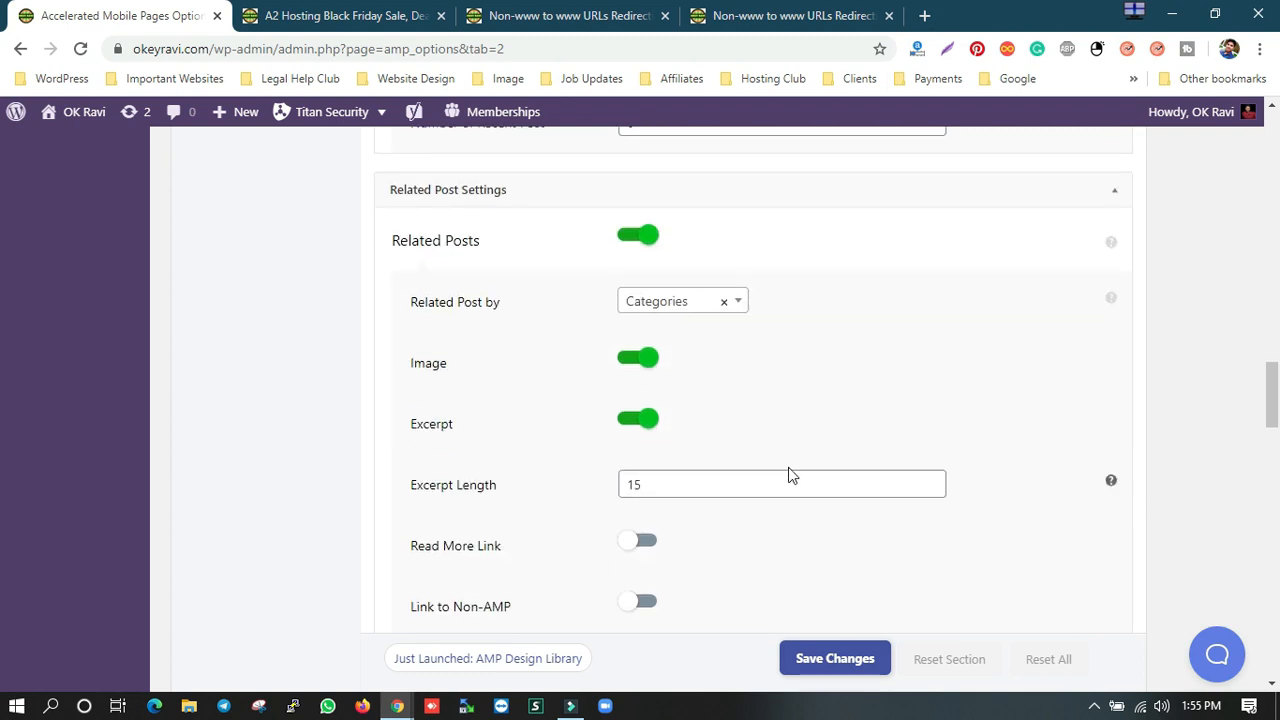
pyautogui.scroll(-2, 771, 470)
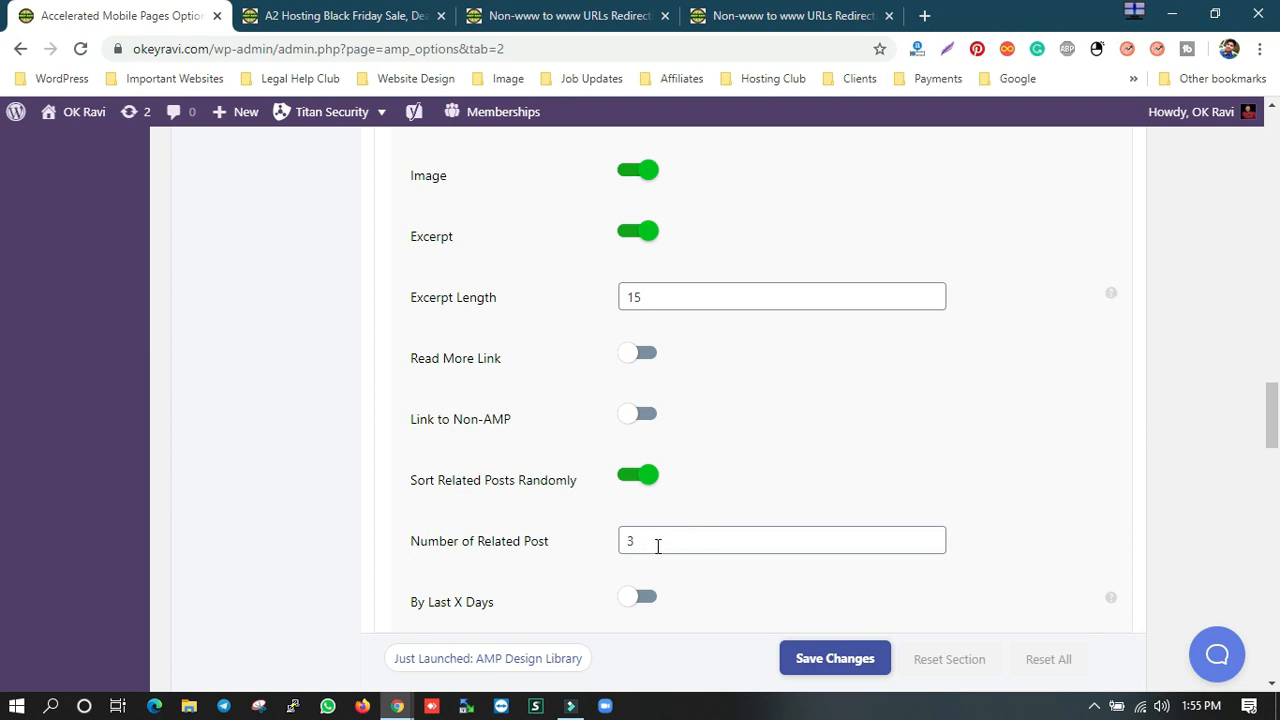
pyautogui.scroll(2, 714, 491)
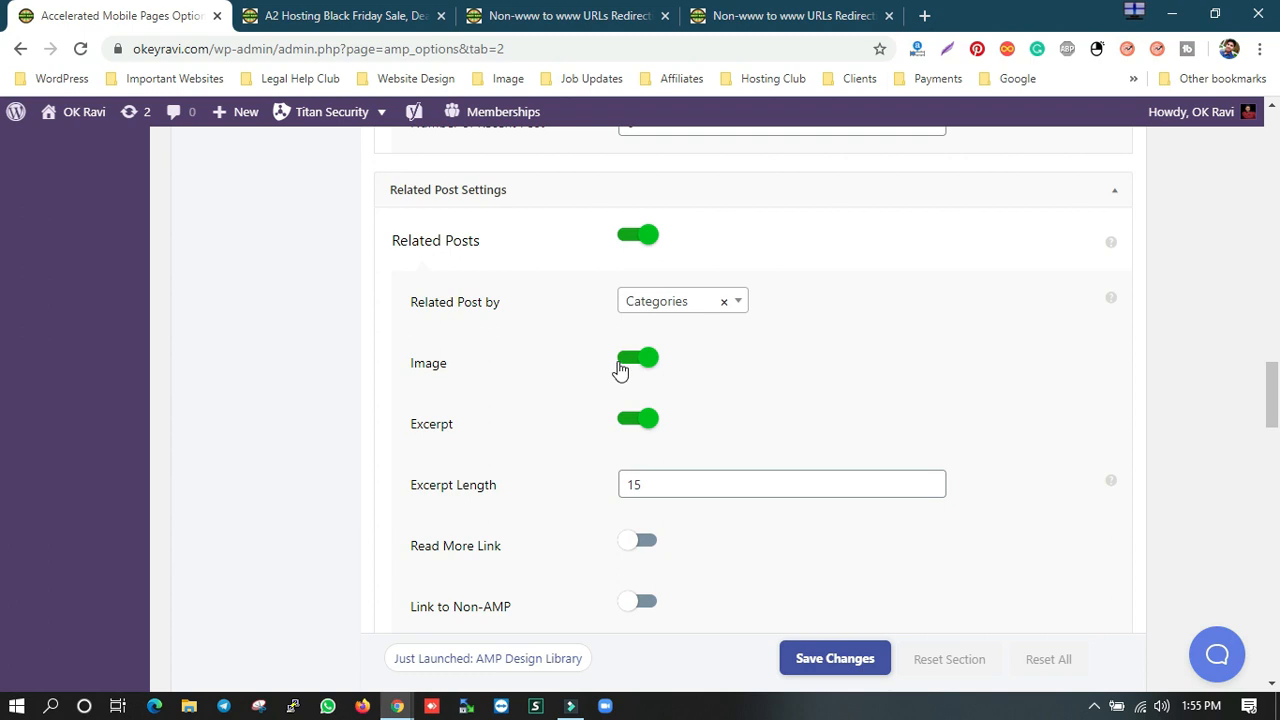
pyautogui.click(628, 245)
# Step: Compare the Recent Posts below Related options with the recent posts shown on the non-www to www redirection AMP post
pyautogui.scroll(5, 689, 394)
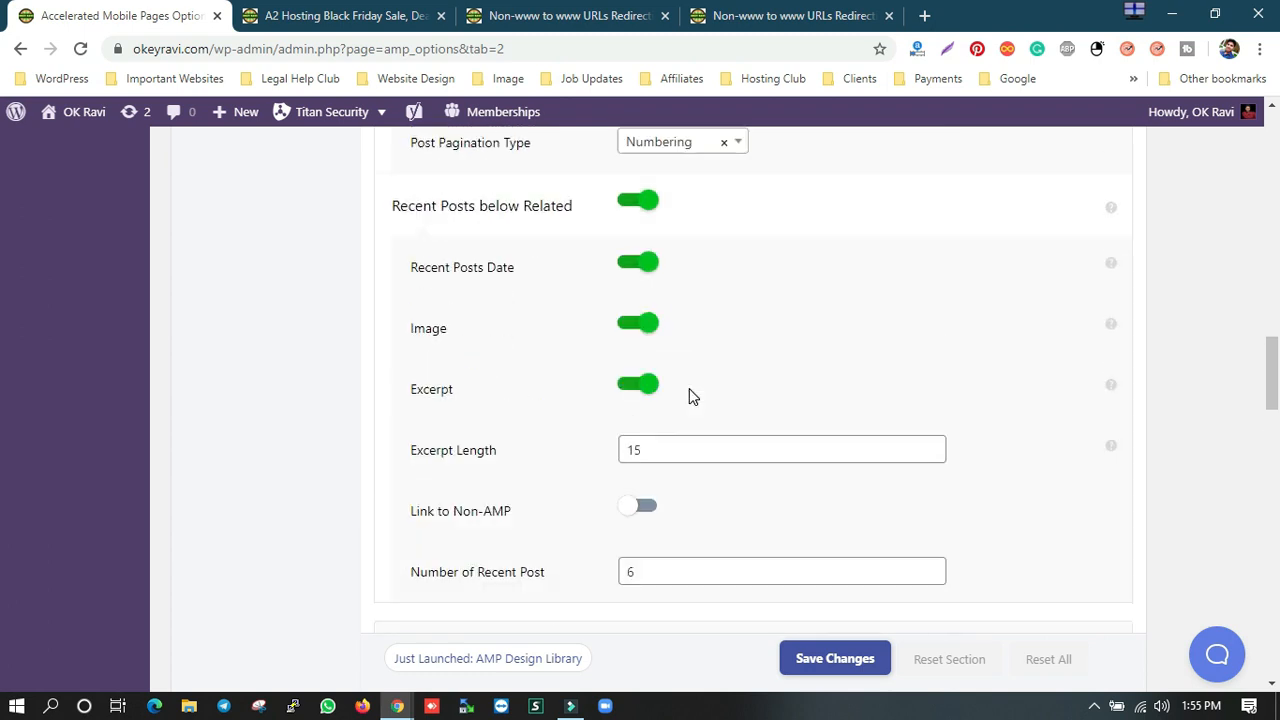
pyautogui.scroll(2, 689, 397)
pyautogui.scroll(1, 503, 340)
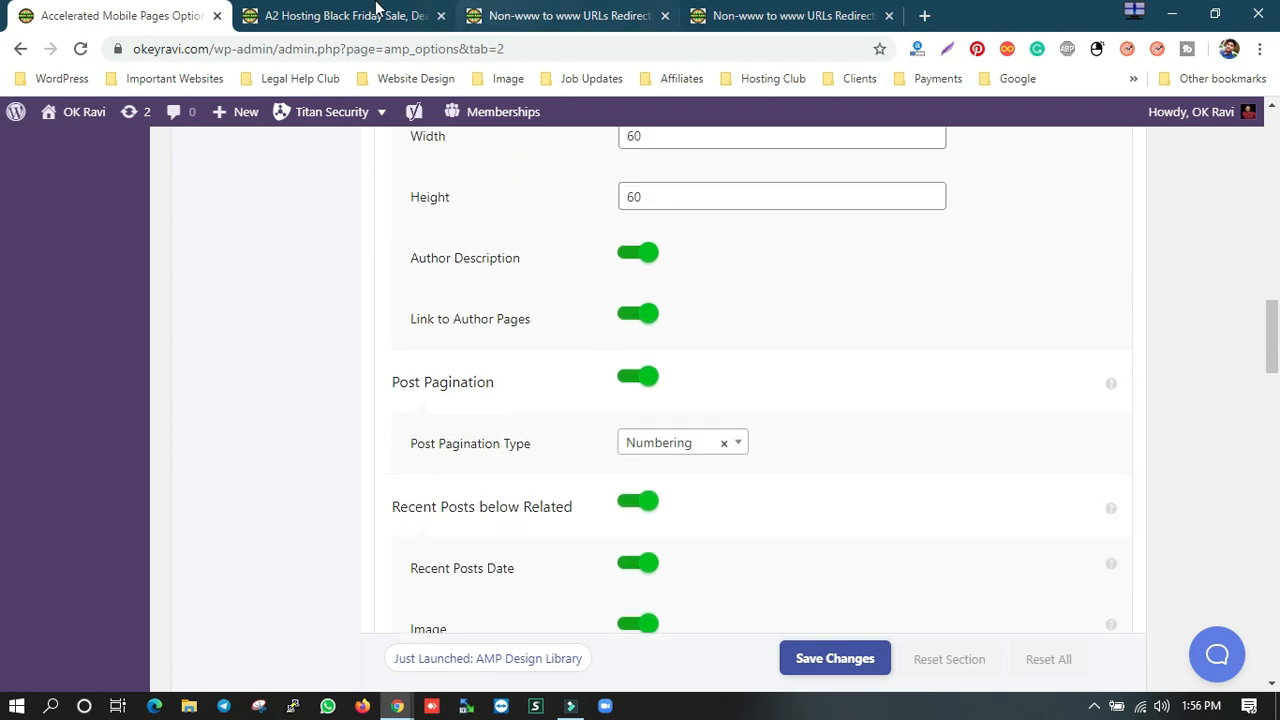
pyautogui.click(379, 10)
pyautogui.click(522, 10)
pyautogui.scroll(-10, 934, 466)
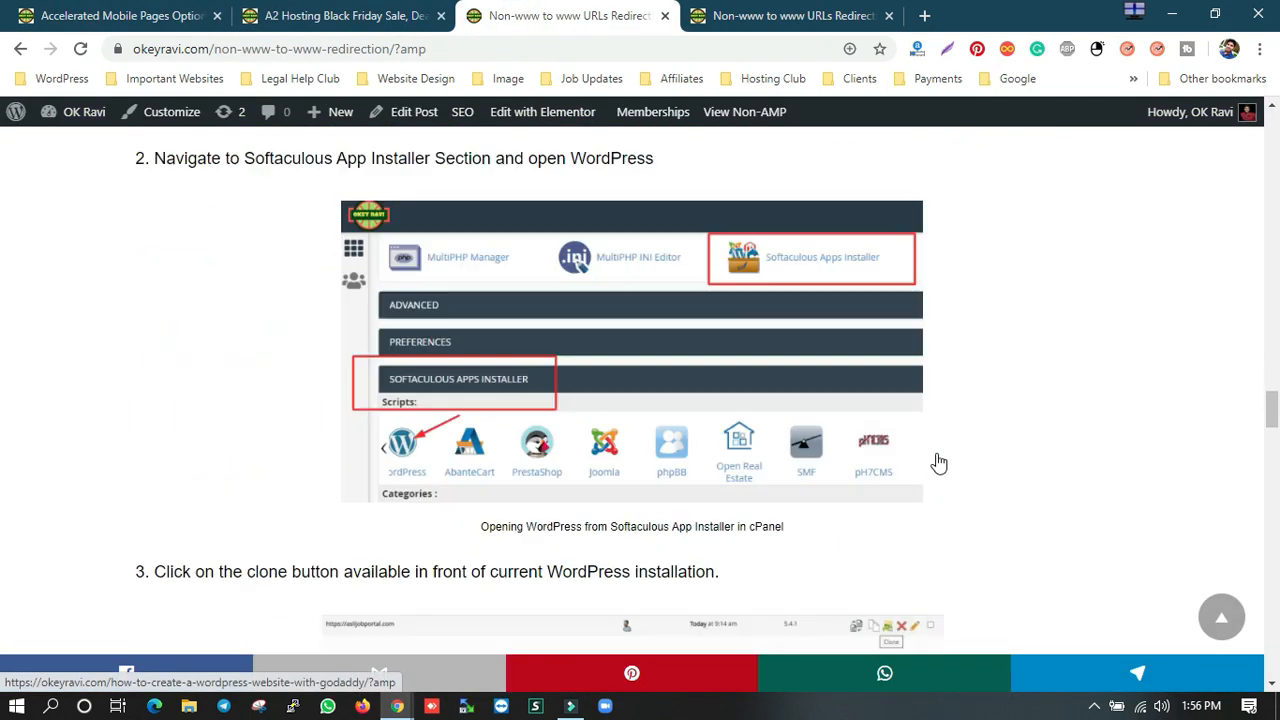
pyautogui.moveTo(1270, 424); pyautogui.dragTo(1266, 577)
pyautogui.scroll(-3, 694, 466)
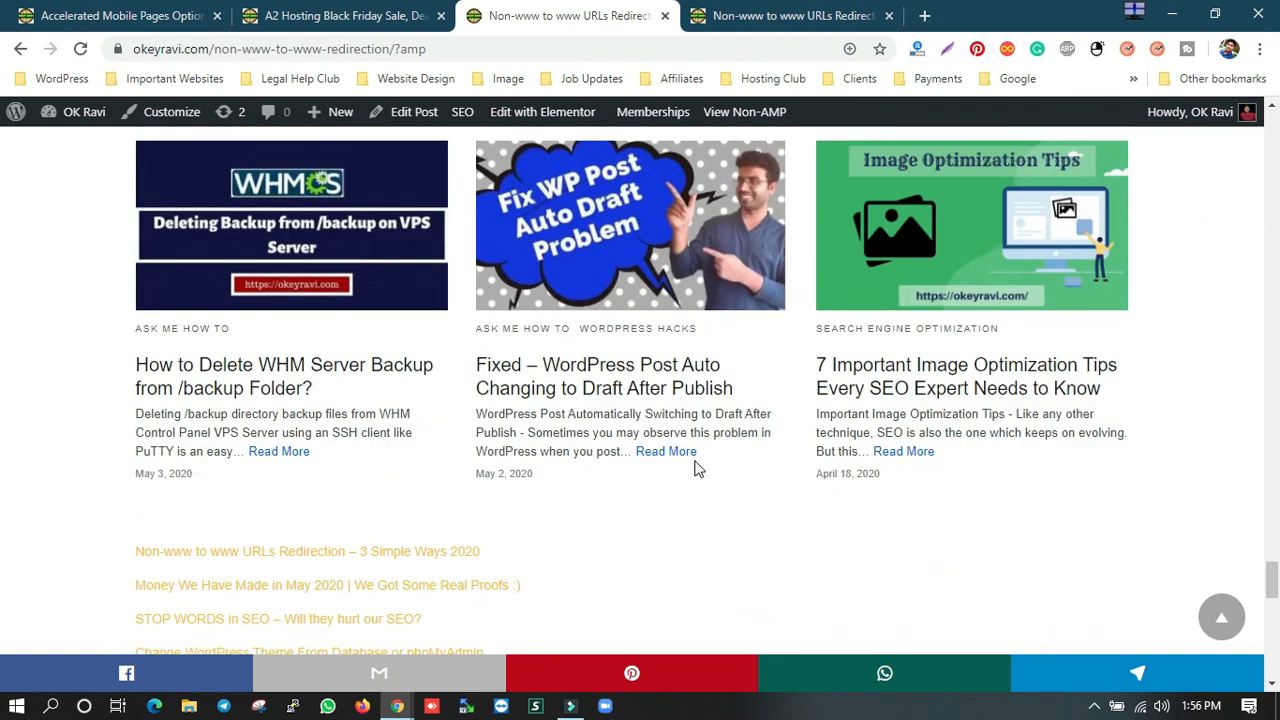
pyautogui.scroll(1, 694, 466)
# Step: Inspect the Author Bio options and the Number of Recent Post value in the AMP options, and compare it with the AMP post
pyautogui.click(128, 16)
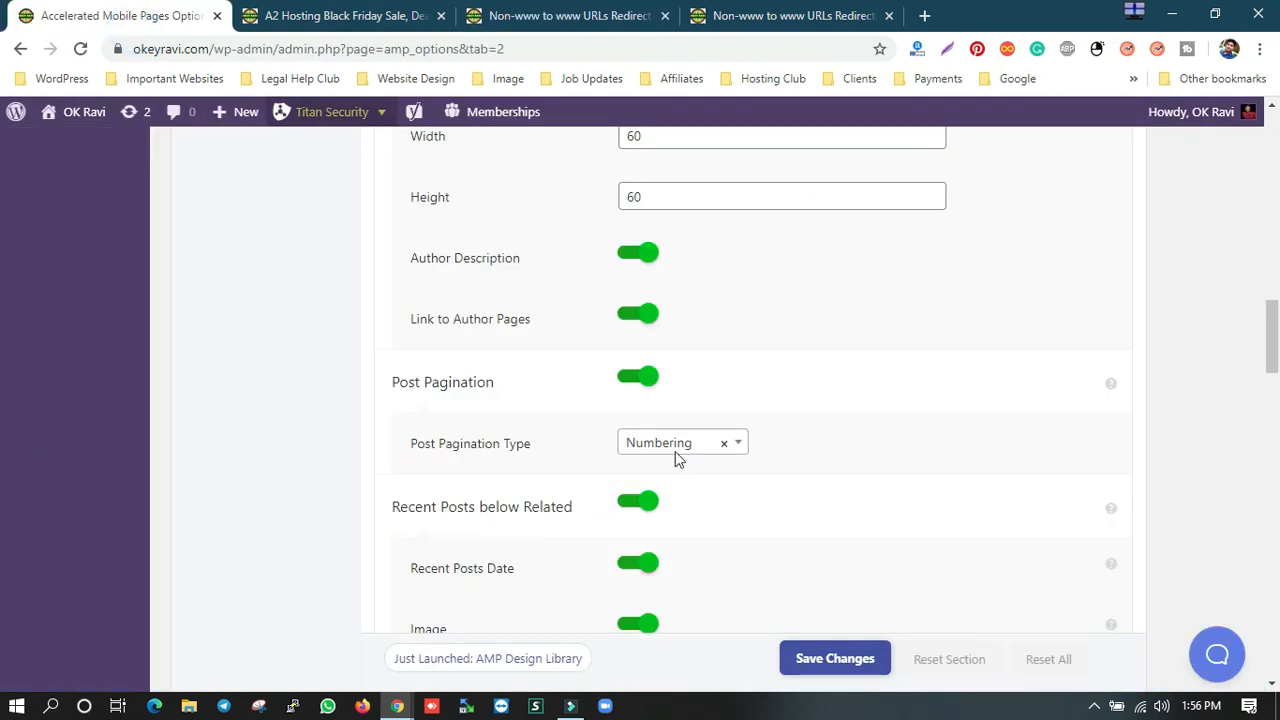
pyautogui.scroll(1, 697, 470)
pyautogui.scroll(2, 694, 405)
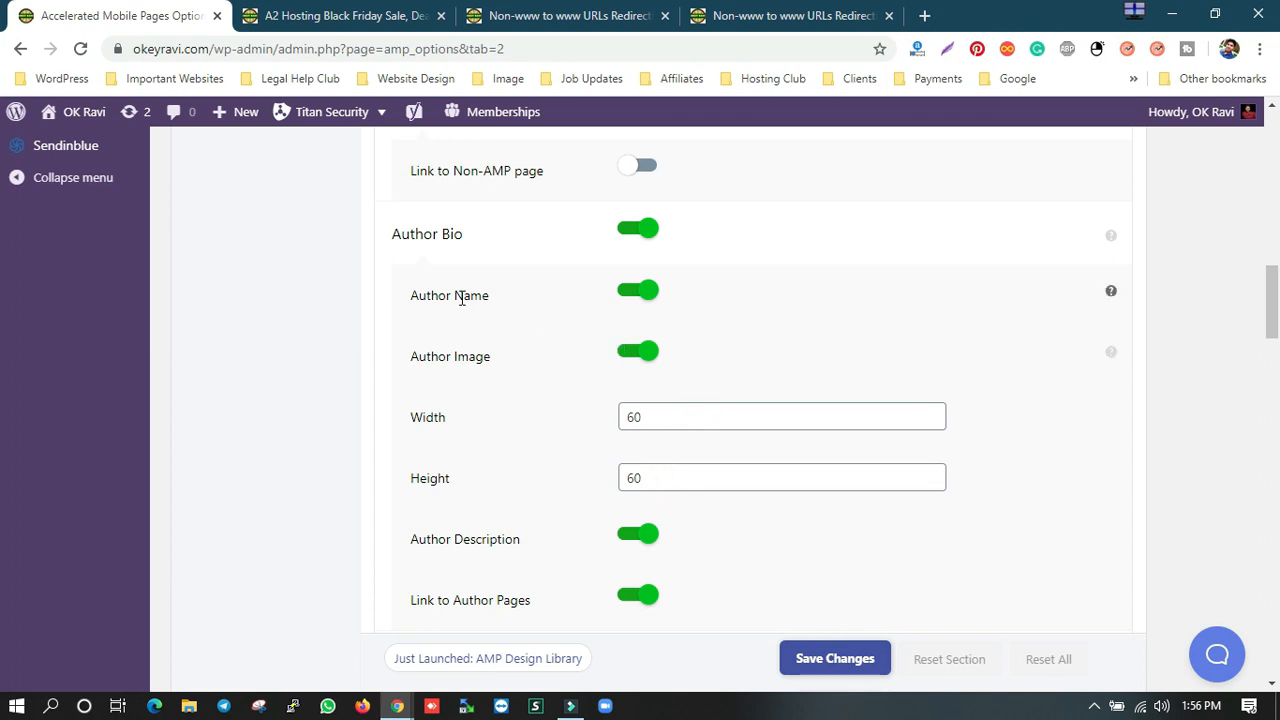
pyautogui.scroll(-6, 521, 377)
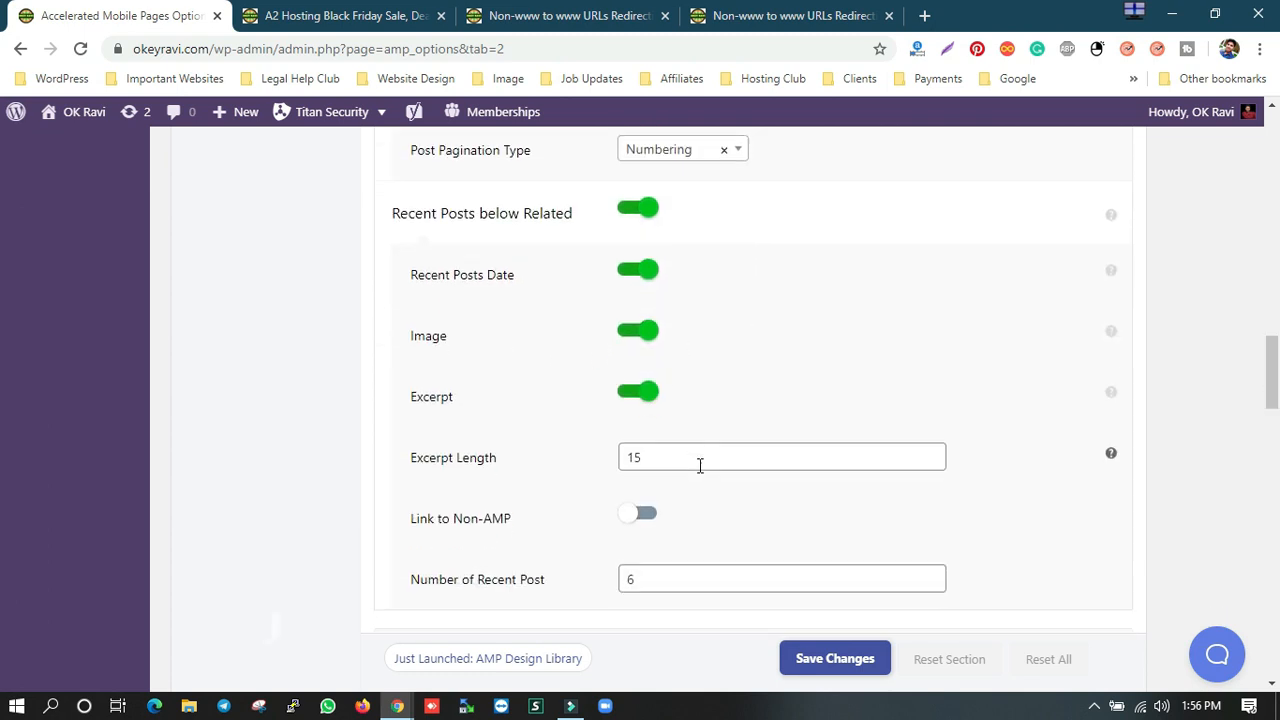
pyautogui.scroll(-3, 695, 455)
pyautogui.doubleClick(652, 309)
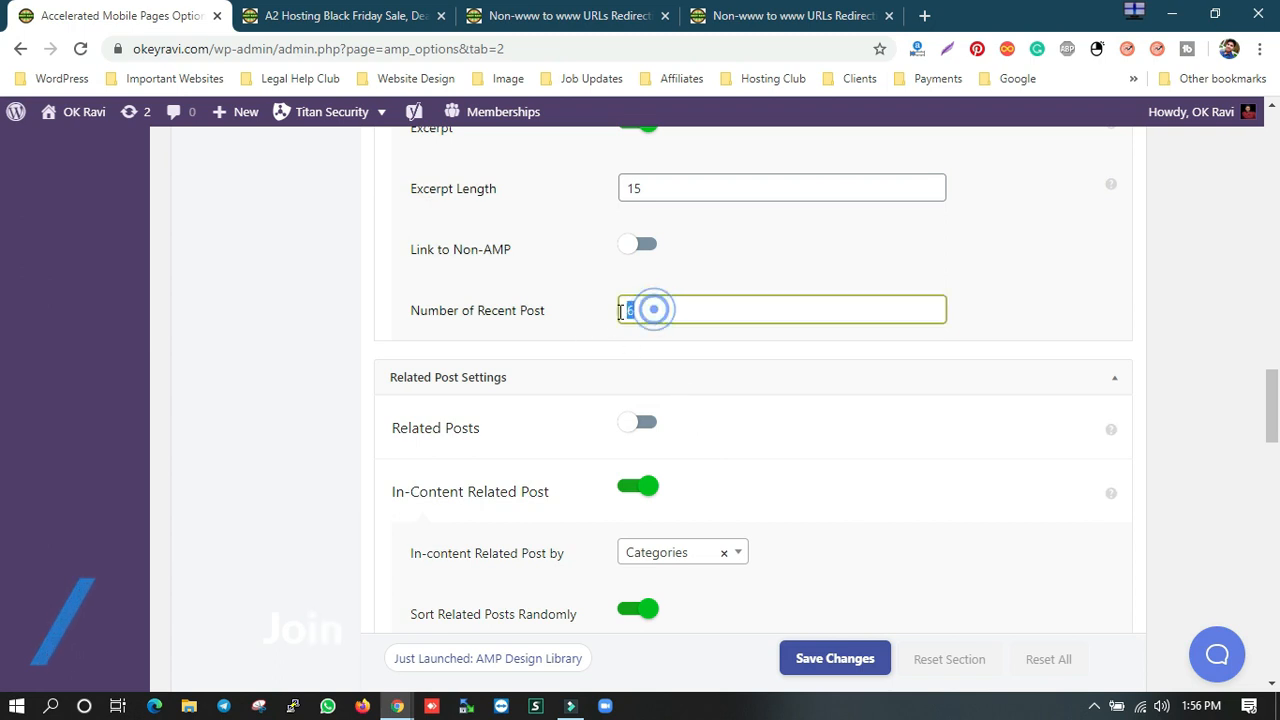
pyautogui.click(577, 28)
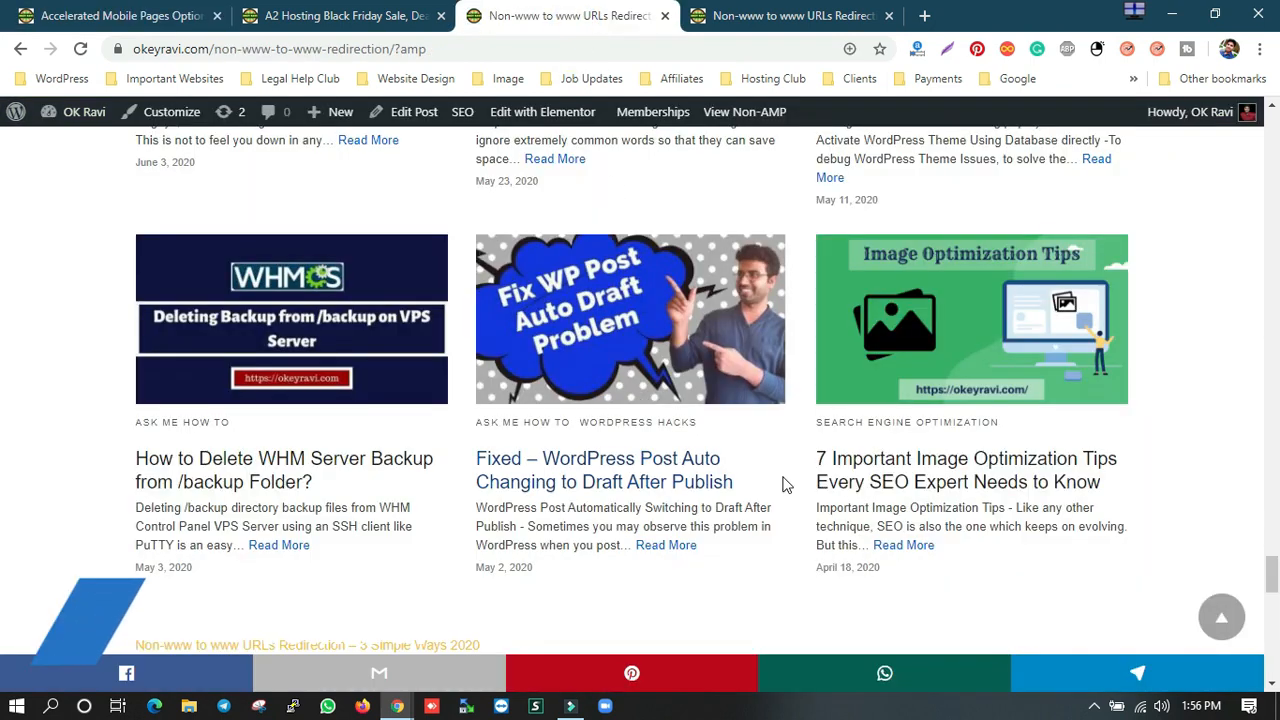
# Step: Review the remaining Single settings in the AMP options, including General, WordPress Content Gallery and Content Sneak Peek
pyautogui.click(140, 16)
pyautogui.scroll(-5, 728, 464)
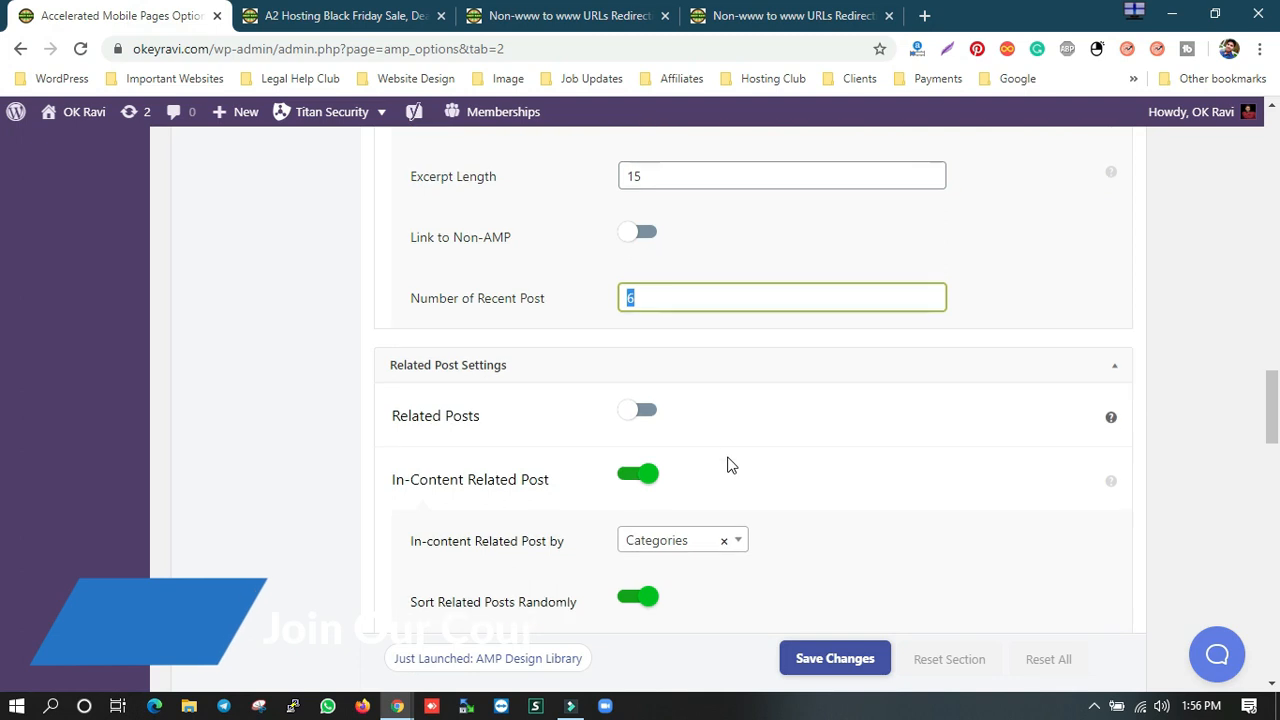
pyautogui.scroll(-1, 728, 464)
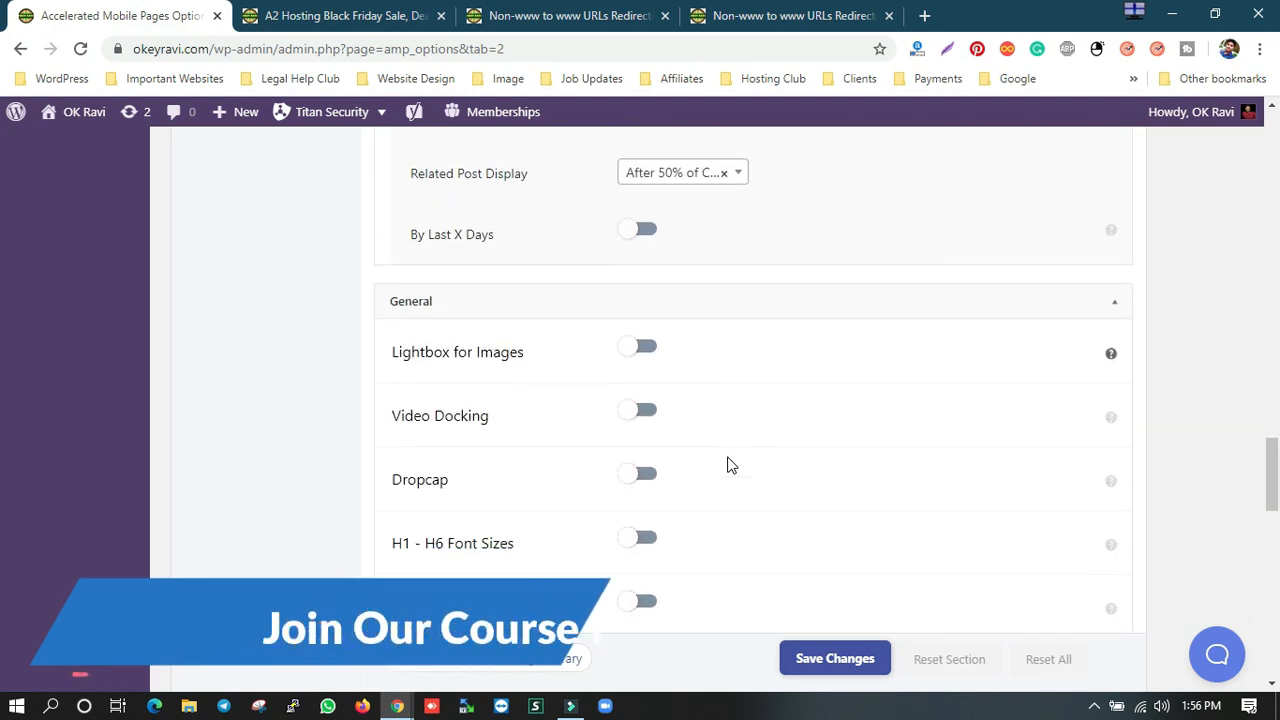
pyautogui.scroll(-2, 728, 463)
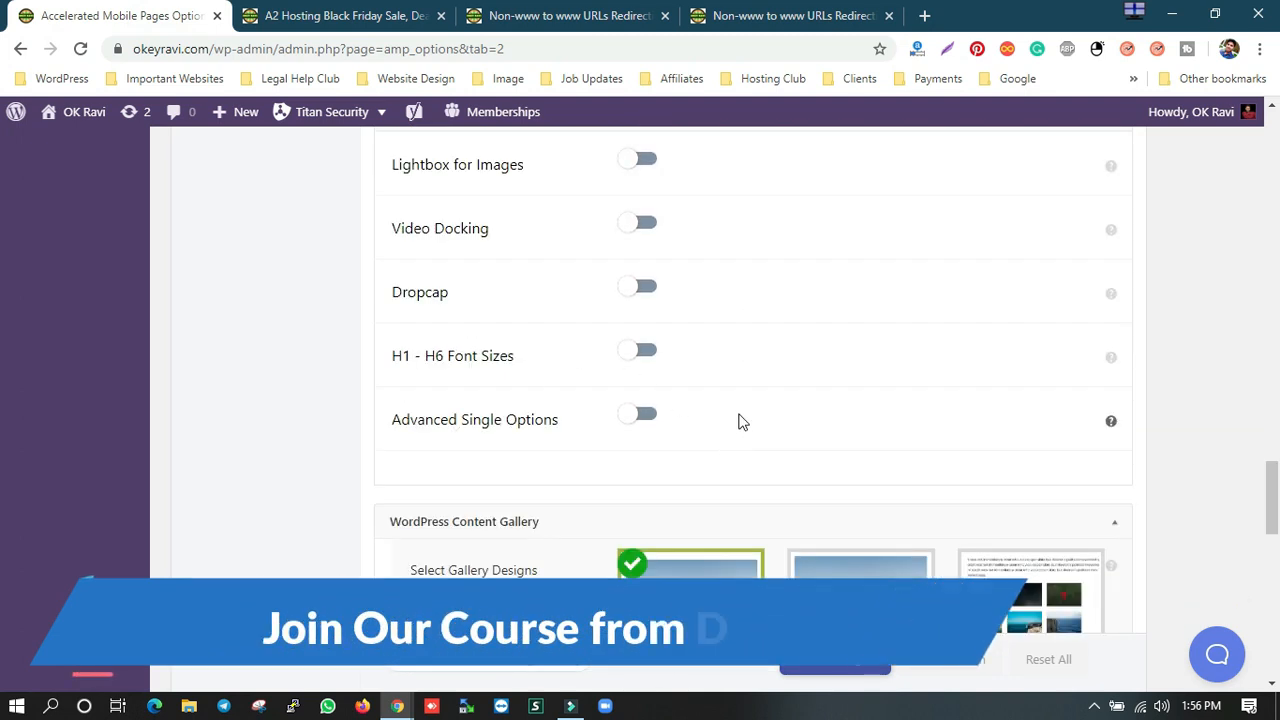
pyautogui.scroll(-3, 700, 440)
pyautogui.scroll(-8, 688, 453)
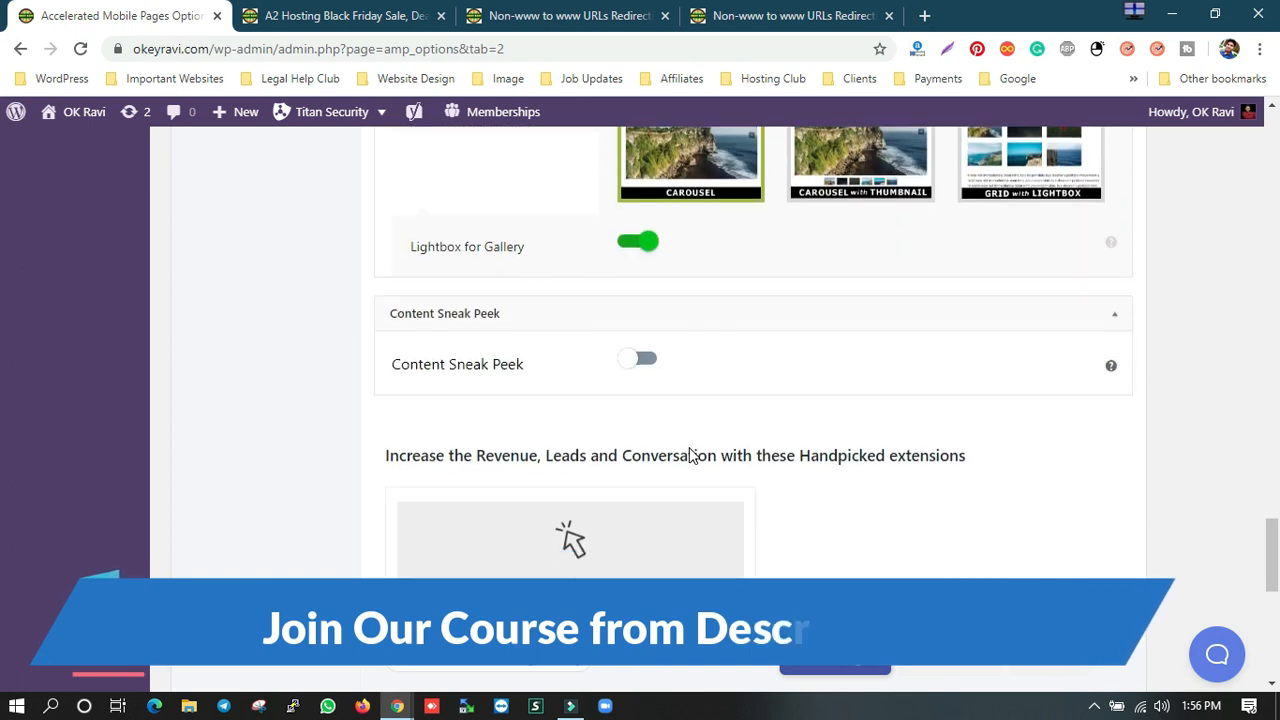
pyautogui.scroll(-1, 689, 454)
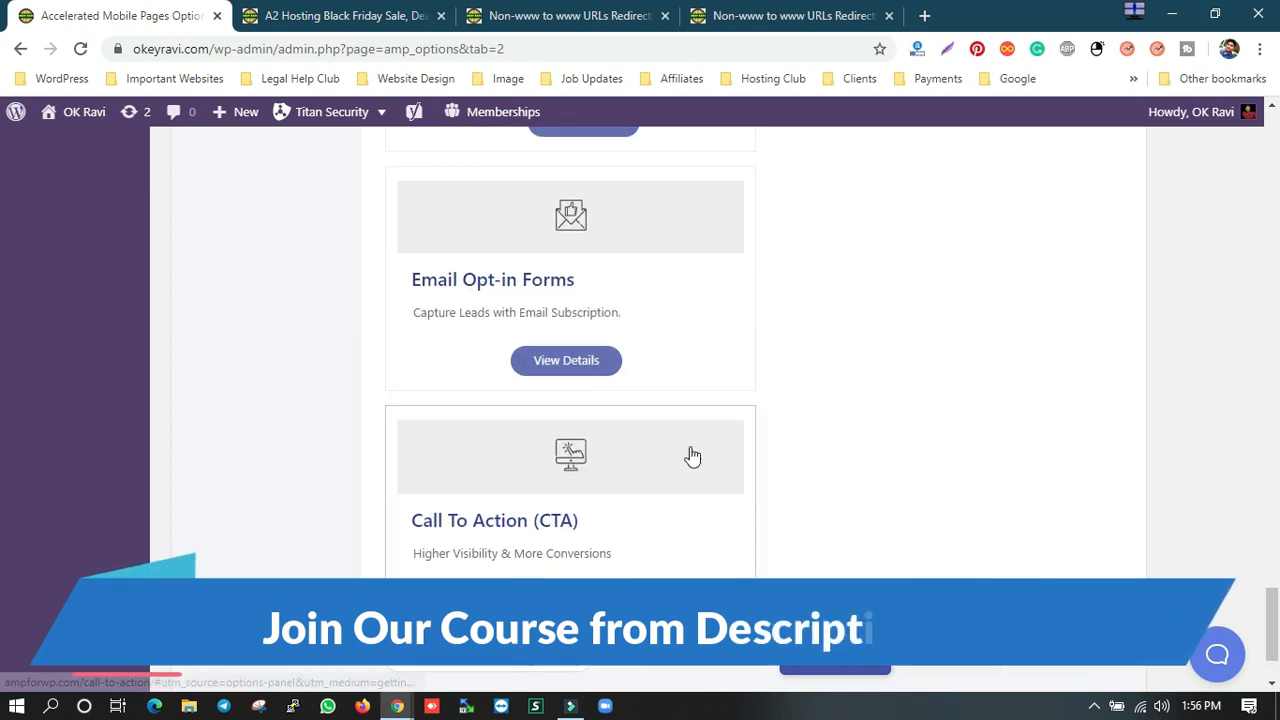
pyautogui.scroll(4, 580, 460)
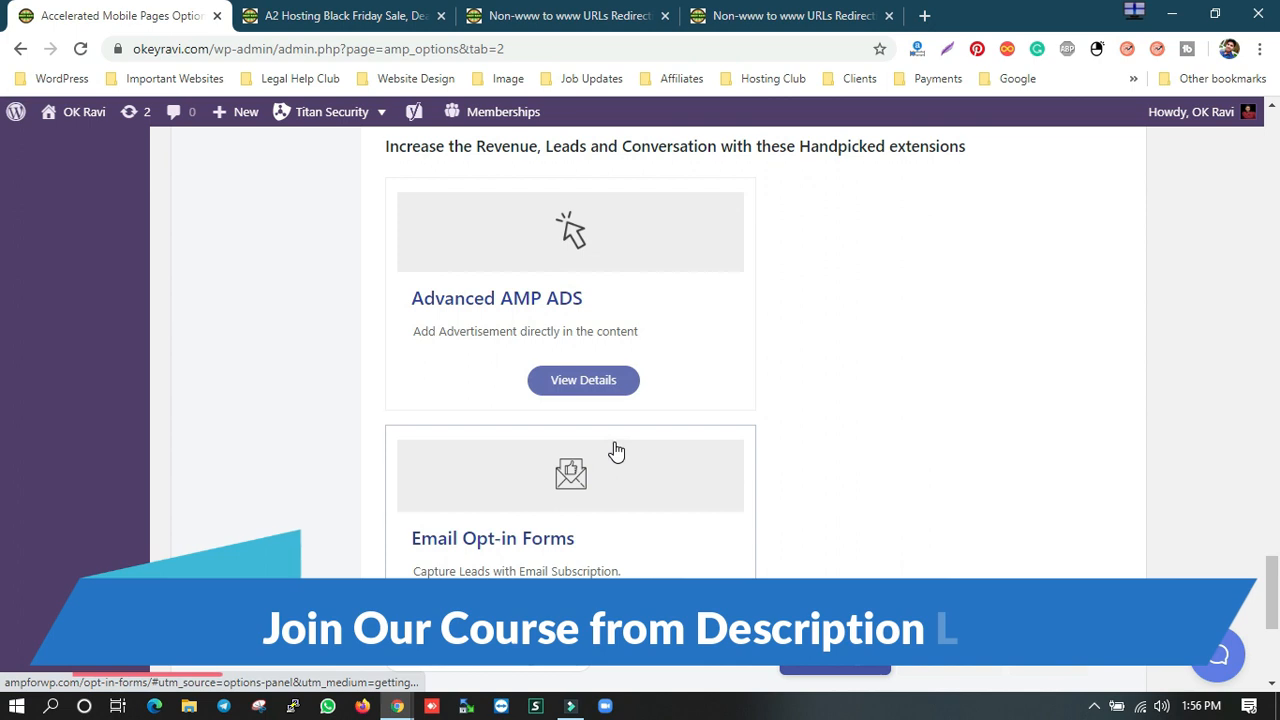
pyautogui.scroll(4, 600, 455)
pyautogui.scroll(12, 614, 449)
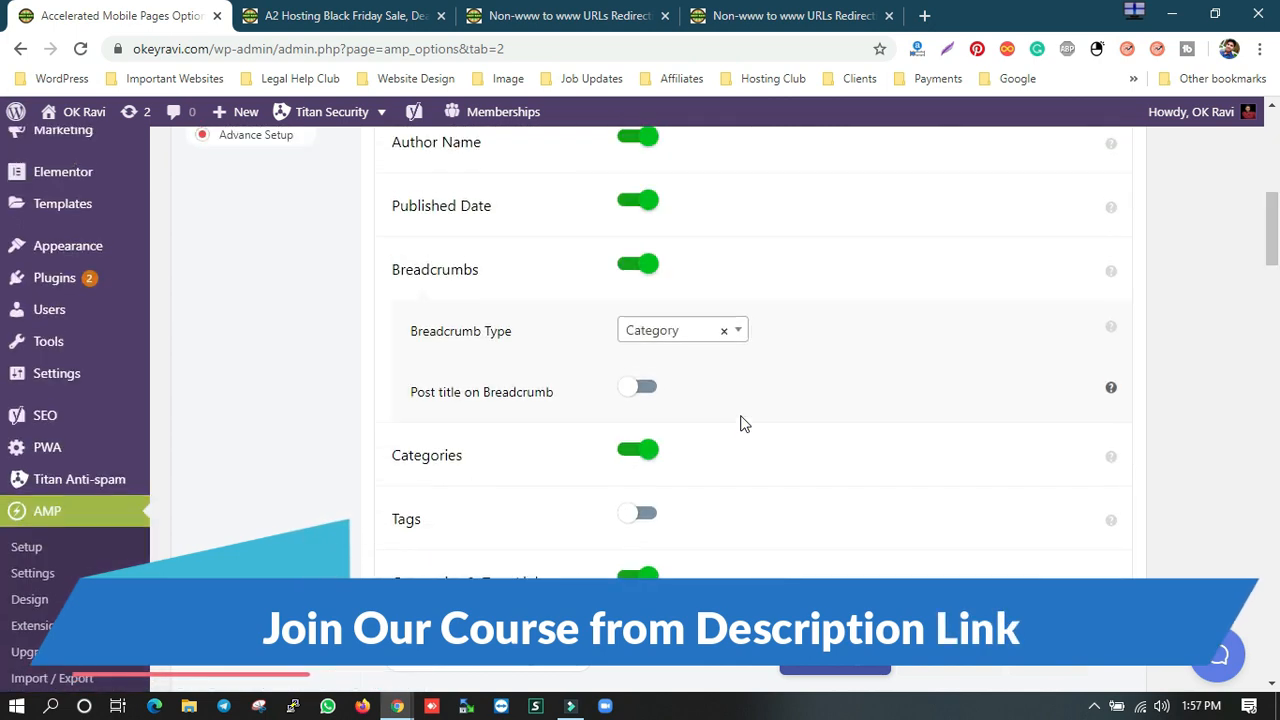
pyautogui.scroll(4, 742, 424)
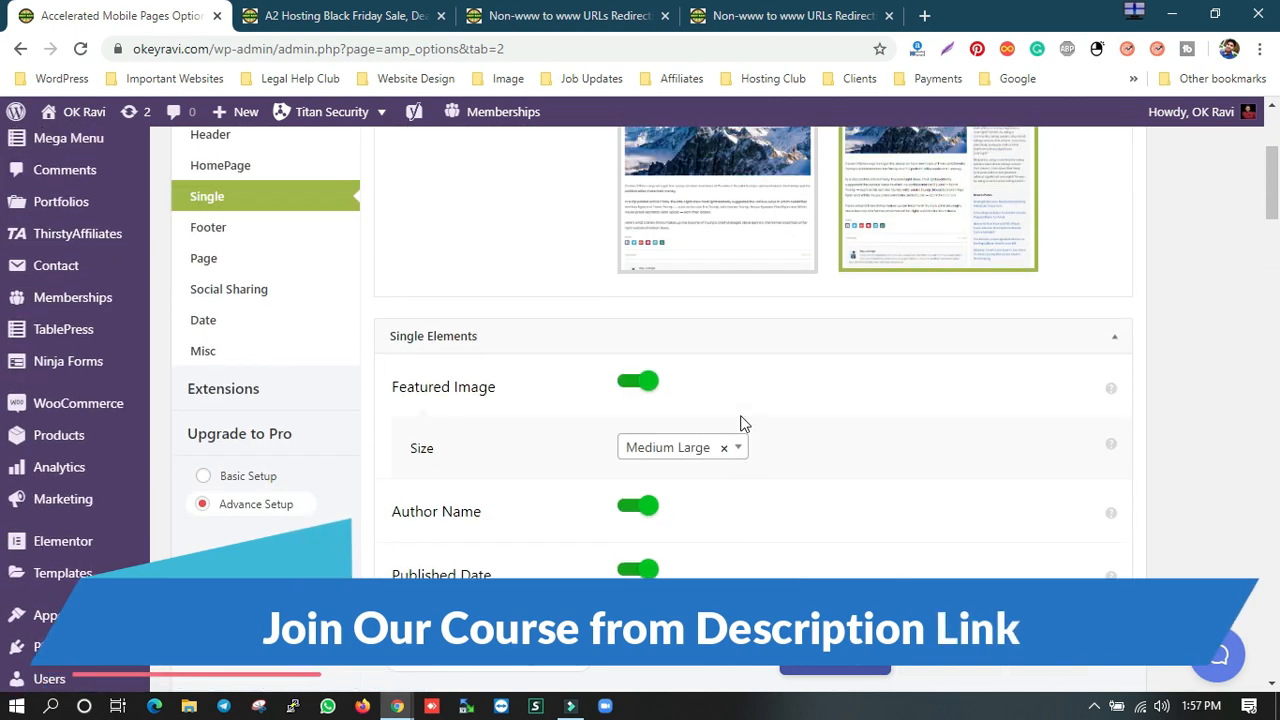
# Step: Open the Footer design settings and review the Footer Type and the General footer options
pyautogui.click(248, 237)
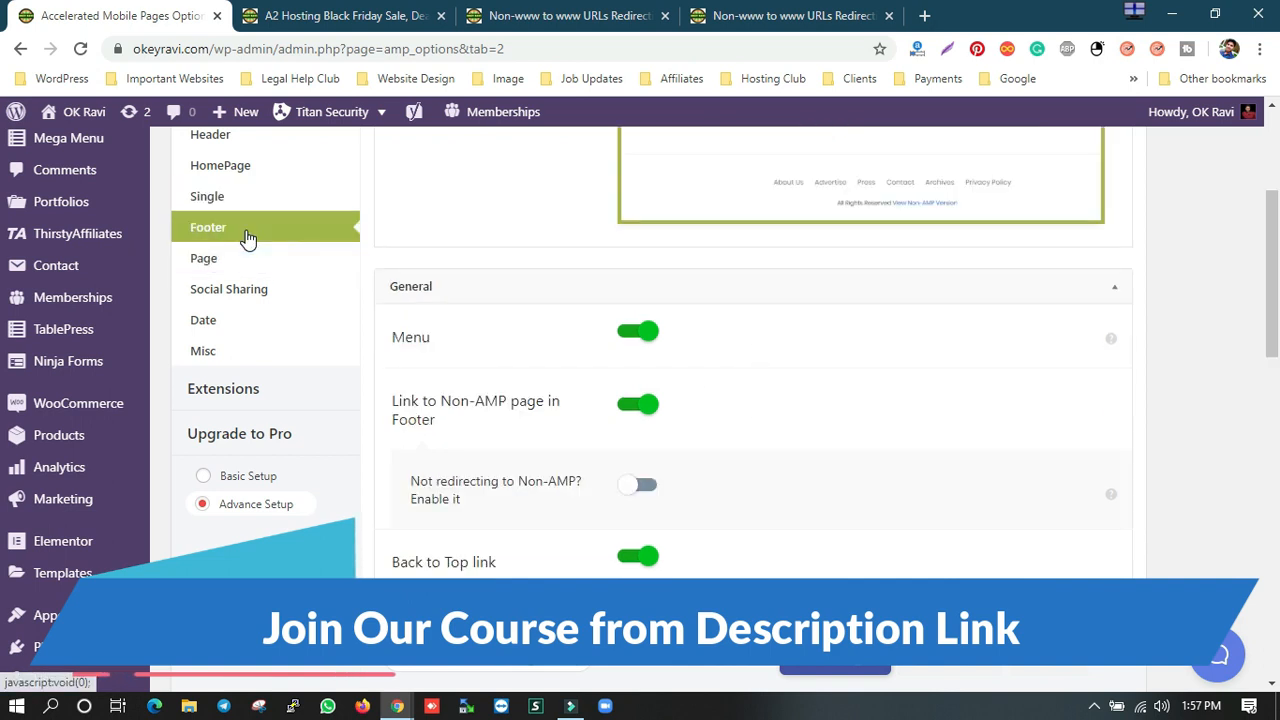
pyautogui.scroll(3, 545, 335)
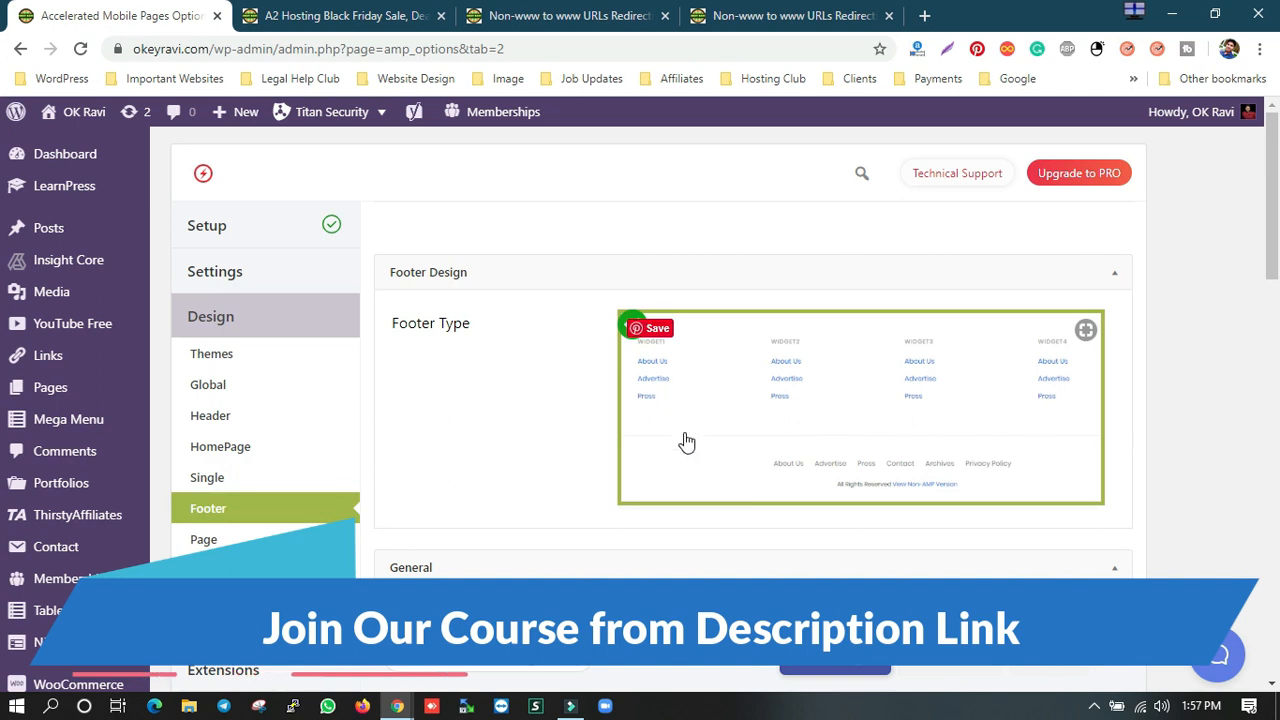
pyautogui.scroll(-1, 686, 440)
pyautogui.scroll(-2, 685, 440)
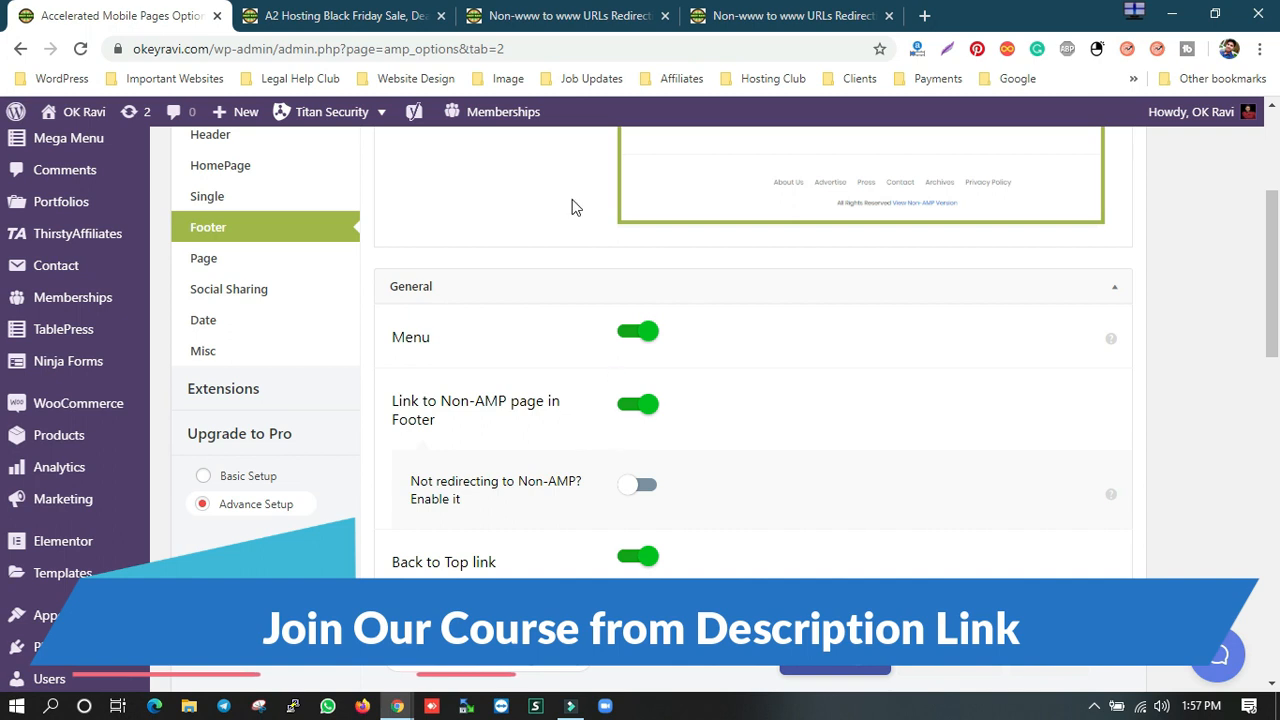
# Step: Check the footer links and menu on the non-www to www redirection AMP post and return to the Footer settings
pyautogui.click(540, 16)
pyautogui.moveTo(1270, 578); pyautogui.dragTo(1271, 652)
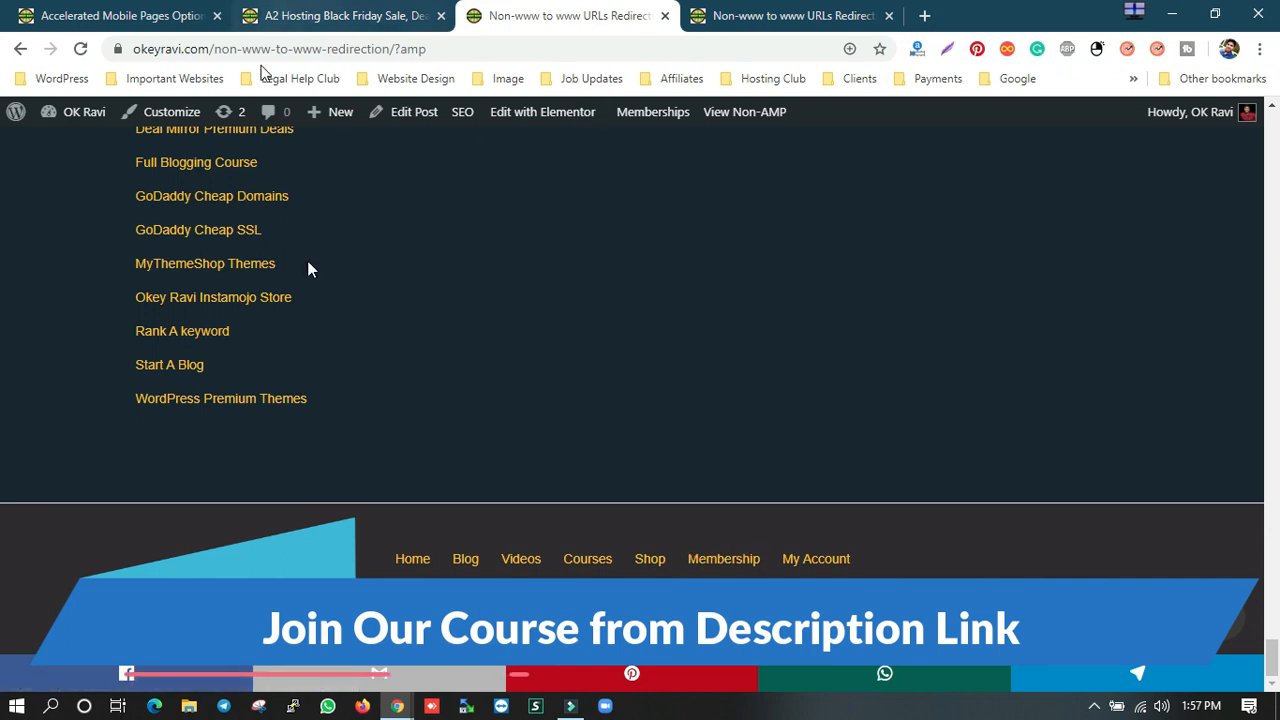
pyautogui.click(338, 15)
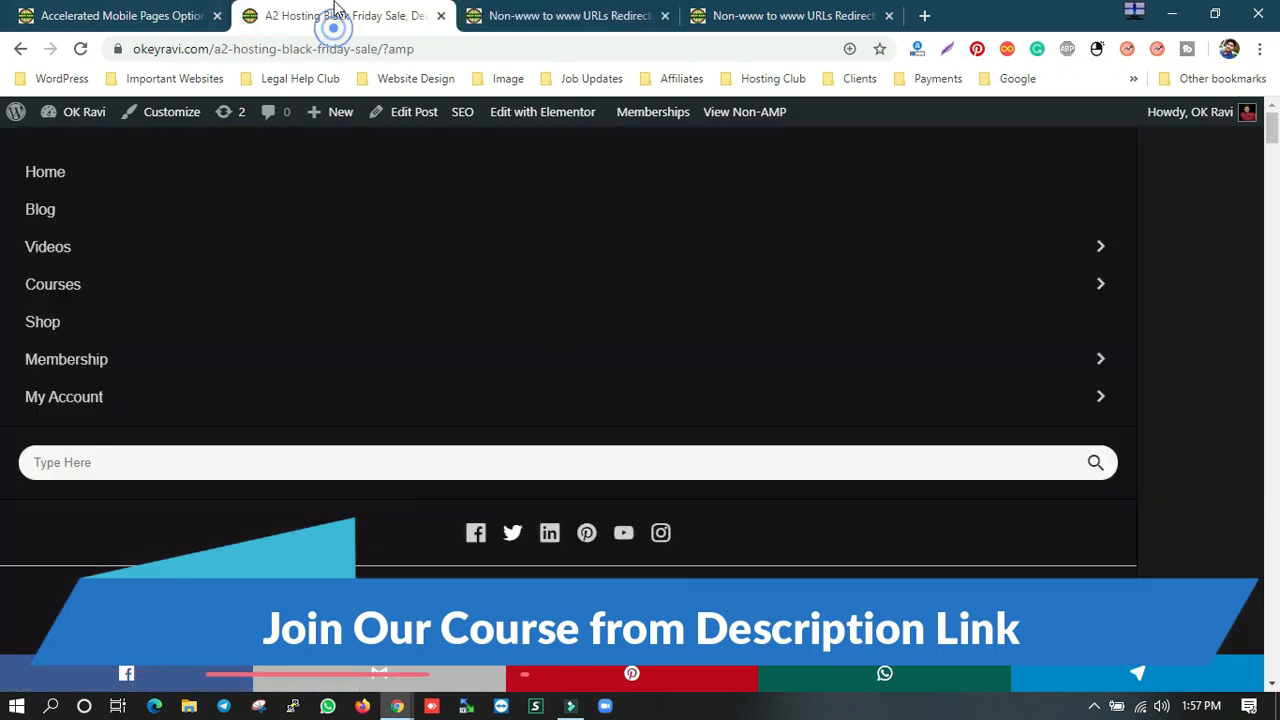
pyautogui.click(183, 9)
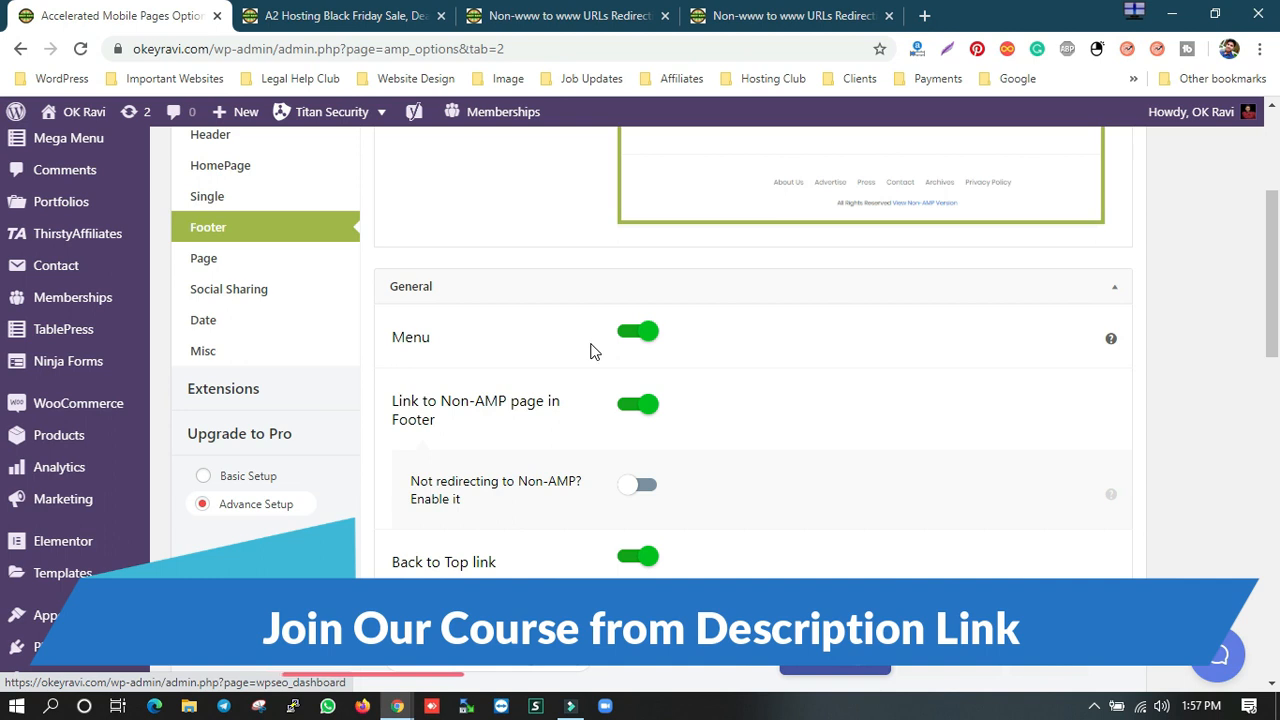
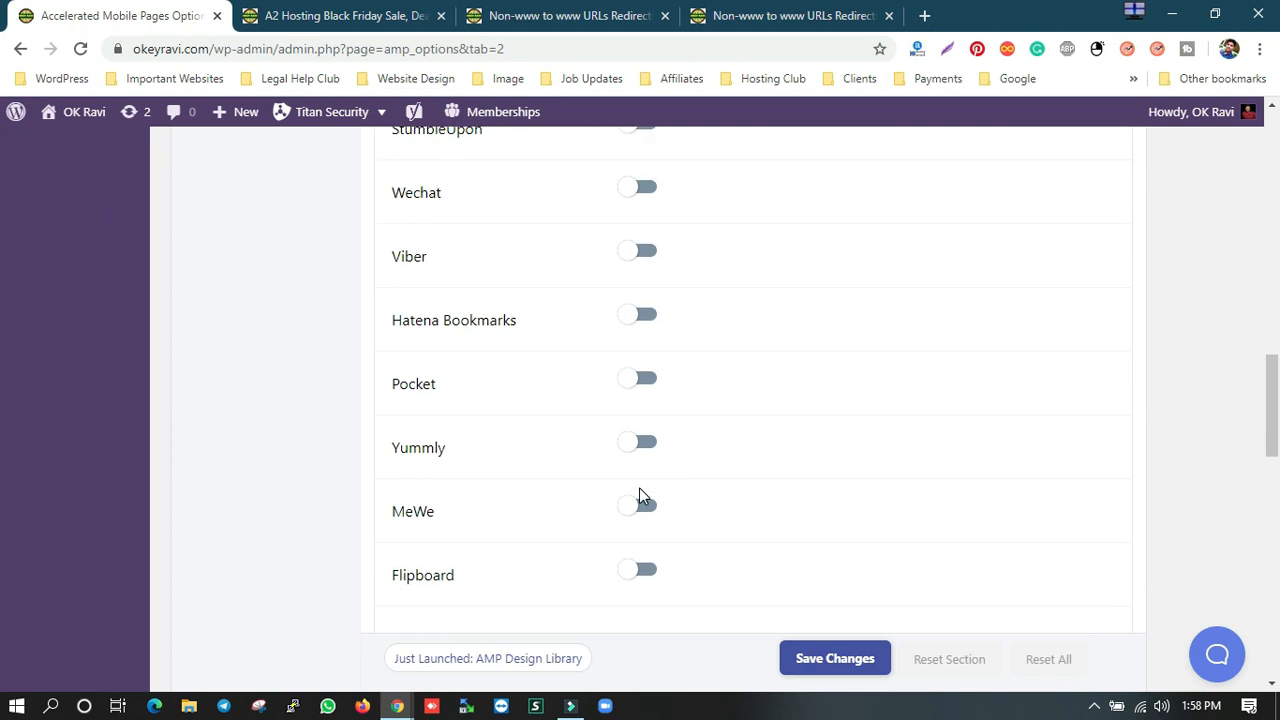
# Step: Review the Social Media Profile Links settings and compare them with the social icons in the A2 Hosting AMP post's menu
pyautogui.scroll(-2, 662, 390)
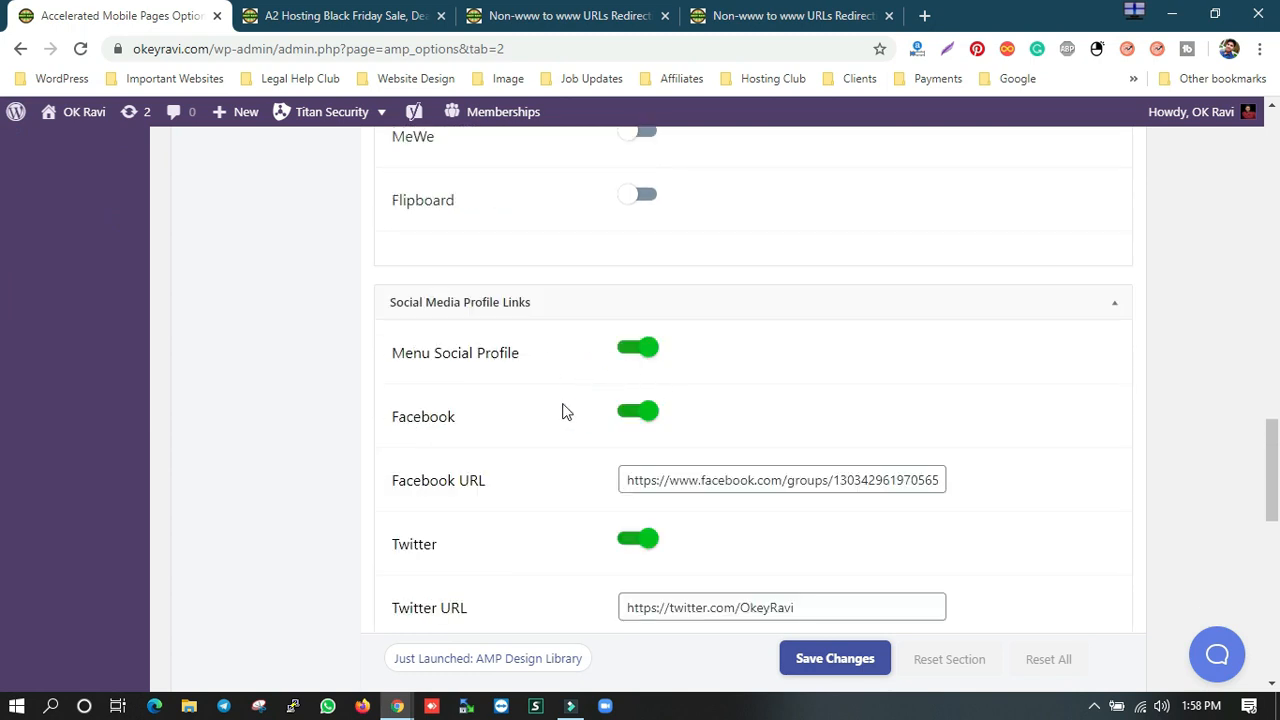
pyautogui.scroll(-3, 557, 440)
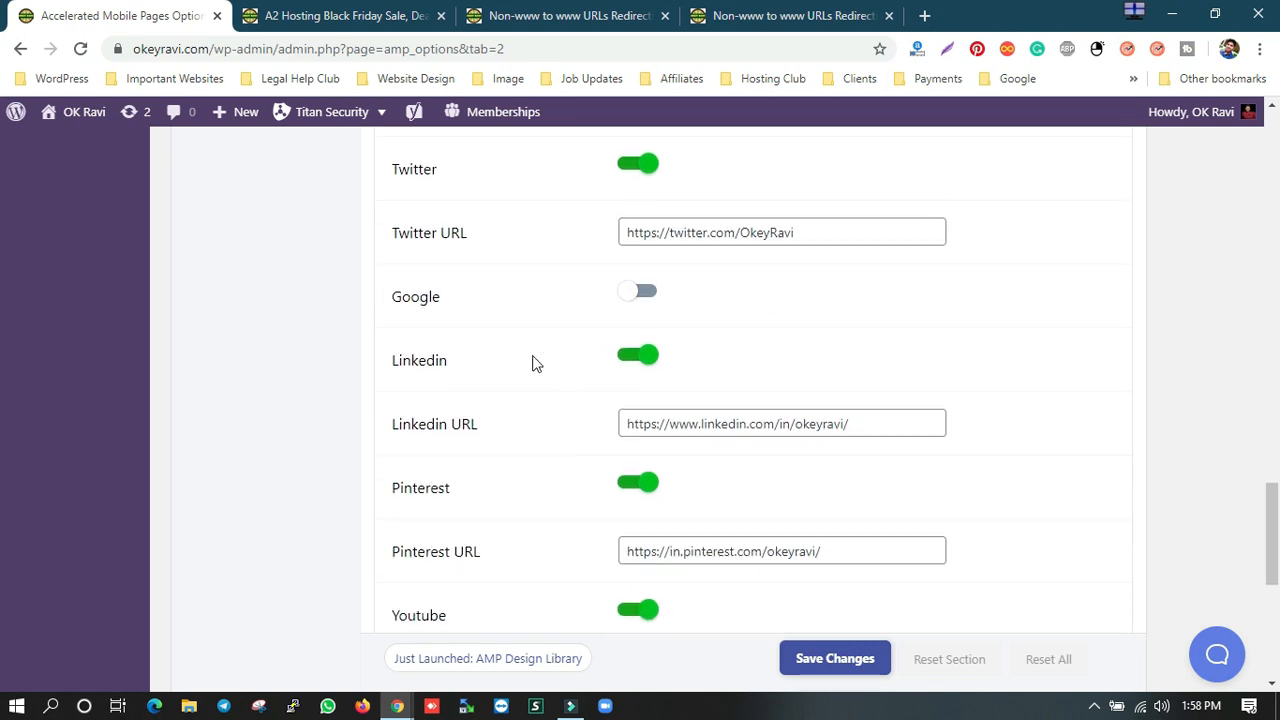
pyautogui.scroll(-2, 610, 440)
pyautogui.click(355, 14)
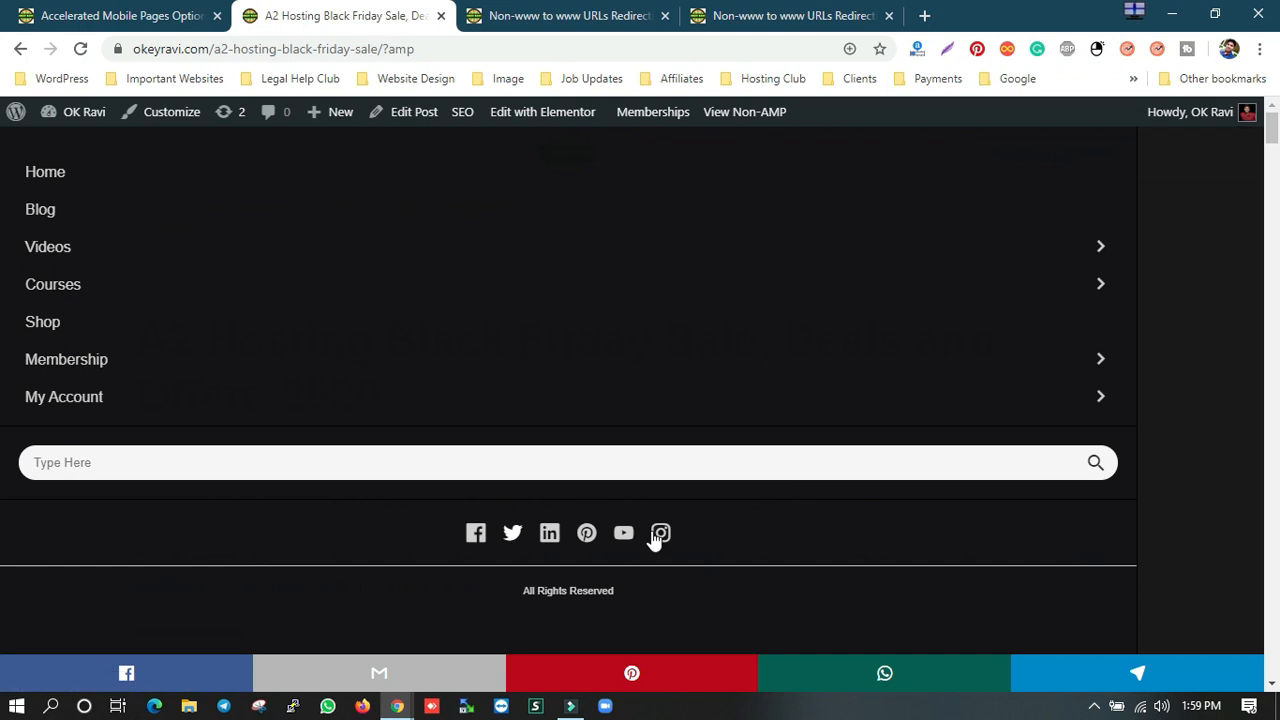
# Step: Recheck the Social Media Profile Links in the AMP options and look at the sticky sharing bar on the A2 Hosting AMP post
pyautogui.click(112, 16)
pyautogui.scroll(3, 610, 420)
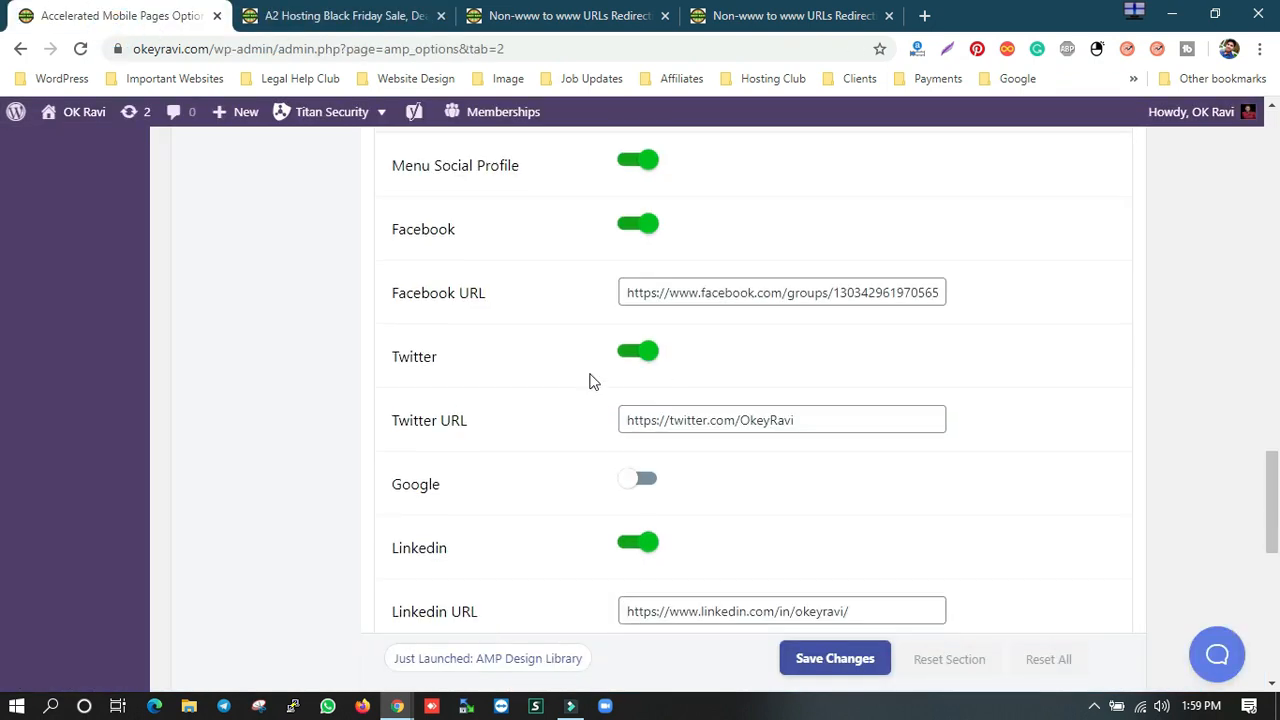
pyautogui.scroll(2, 645, 463)
pyautogui.click(370, 16)
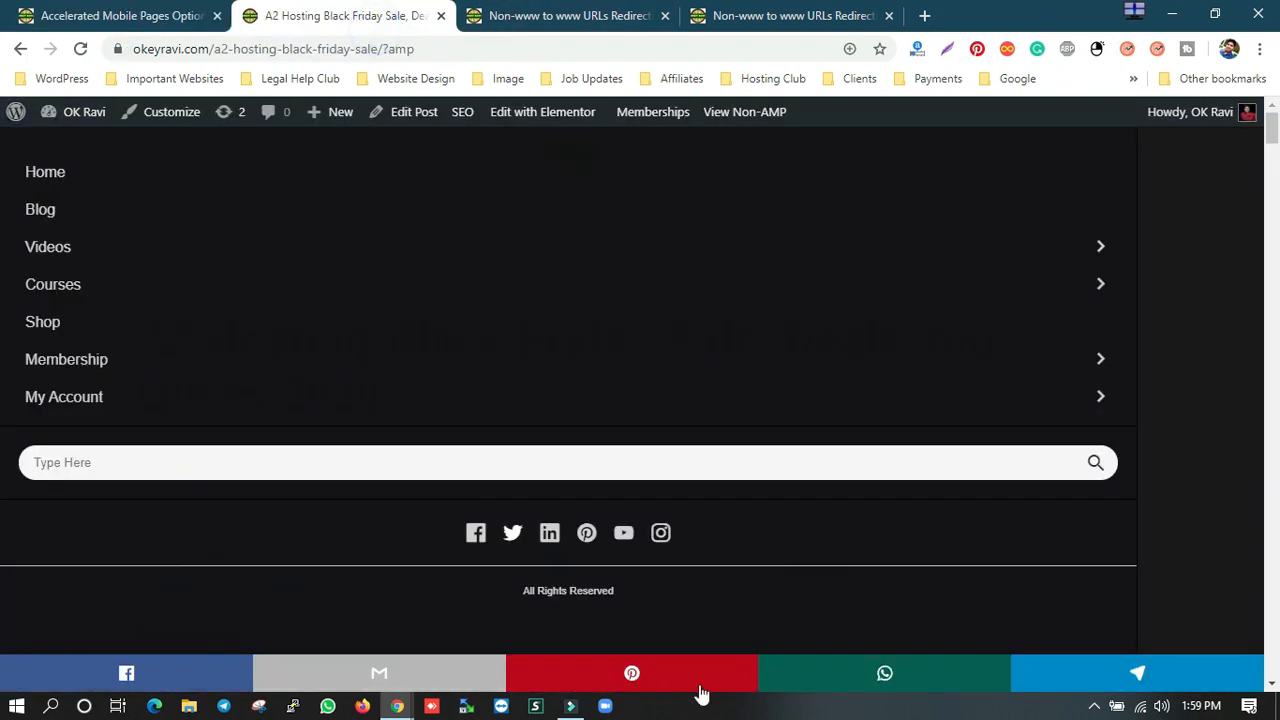
# Step: Inspect the Sticky Social settings in the AMP options and open the Date design settings
pyautogui.click(155, 12)
pyautogui.scroll(10, 634, 437)
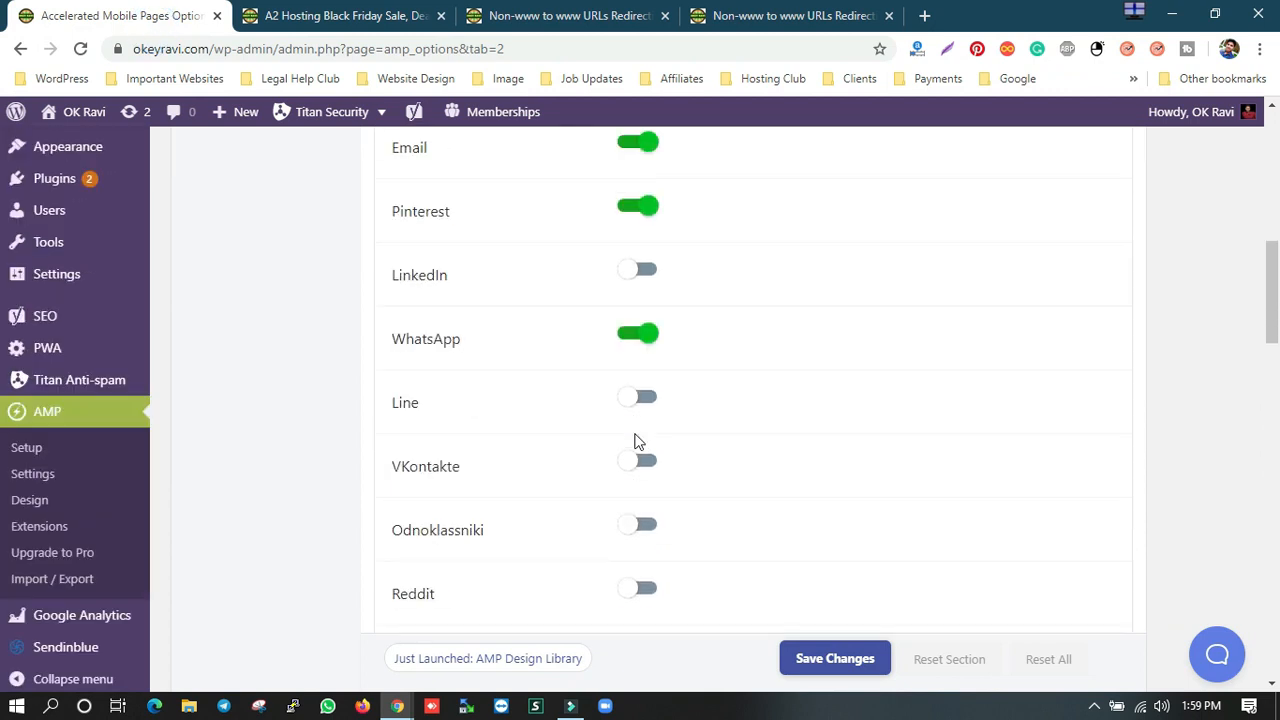
pyautogui.scroll(6, 632, 405)
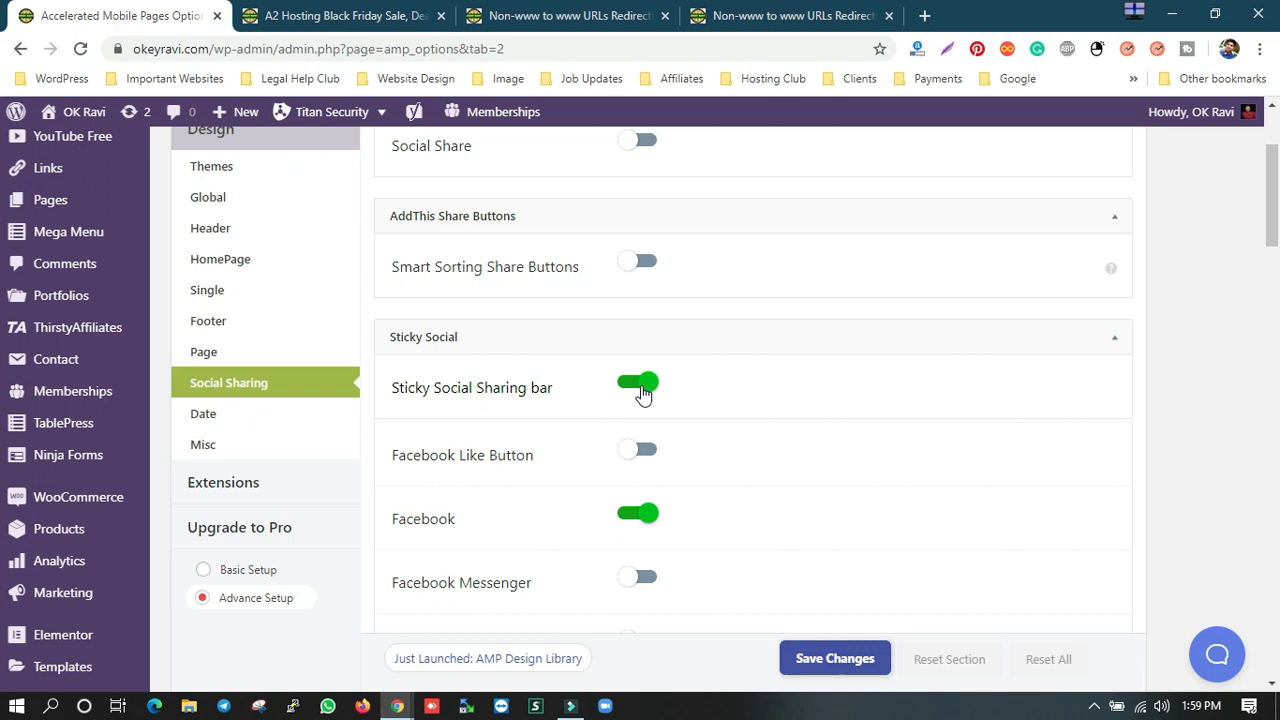
pyautogui.click(252, 416)
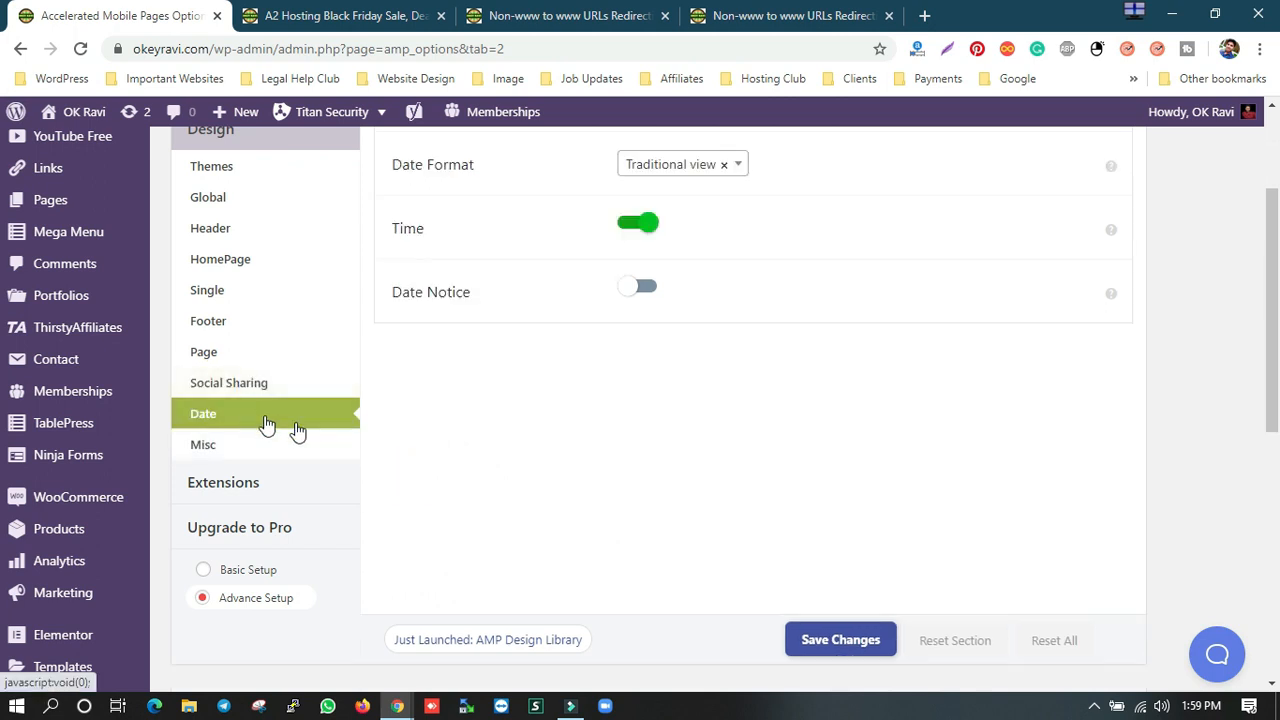
# Step: Review the Date design settings, including date format, time and date notice, and the Misc design settings
pyautogui.scroll(4, 523, 463)
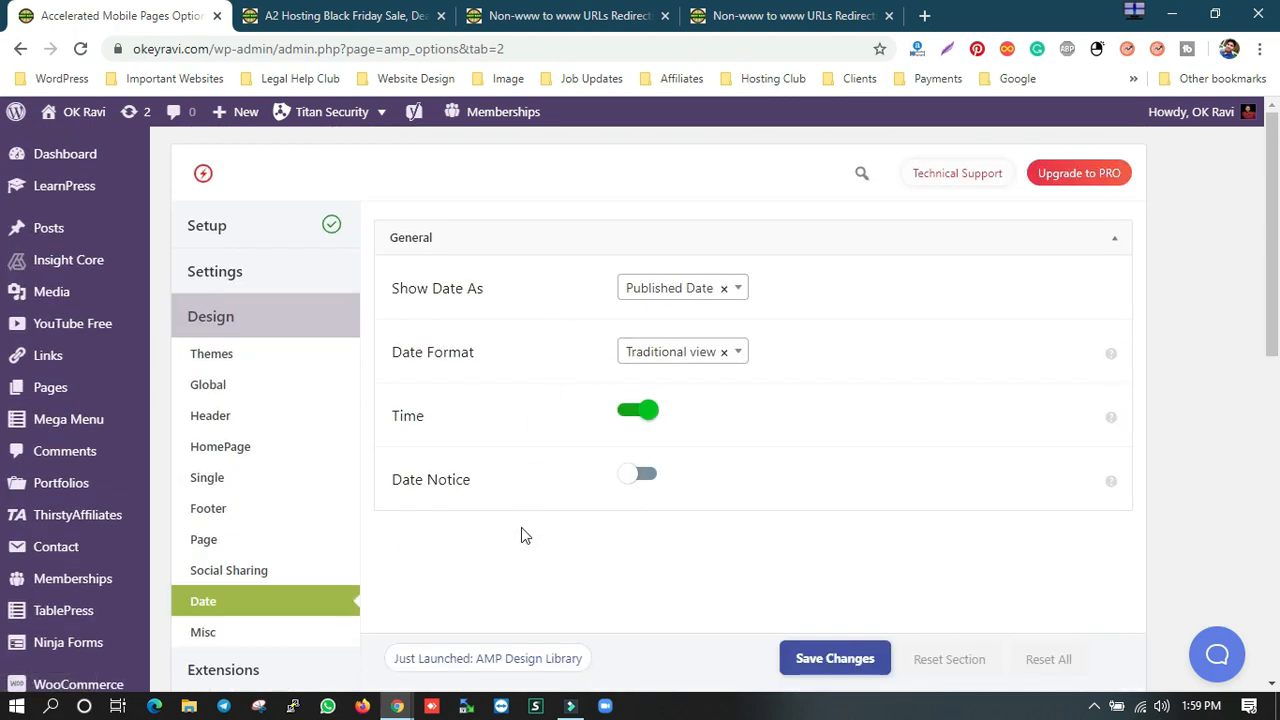
pyautogui.scroll(-1, 521, 530)
pyautogui.scroll(-1, 528, 526)
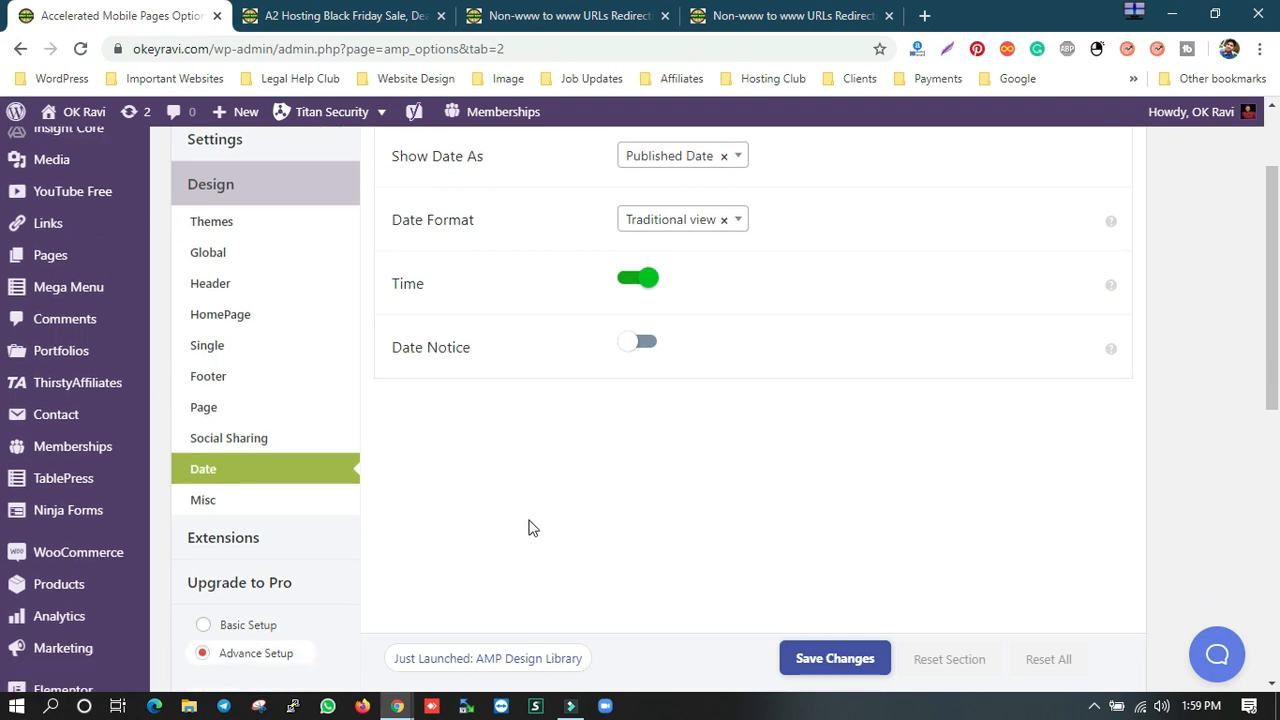
pyautogui.click(253, 450)
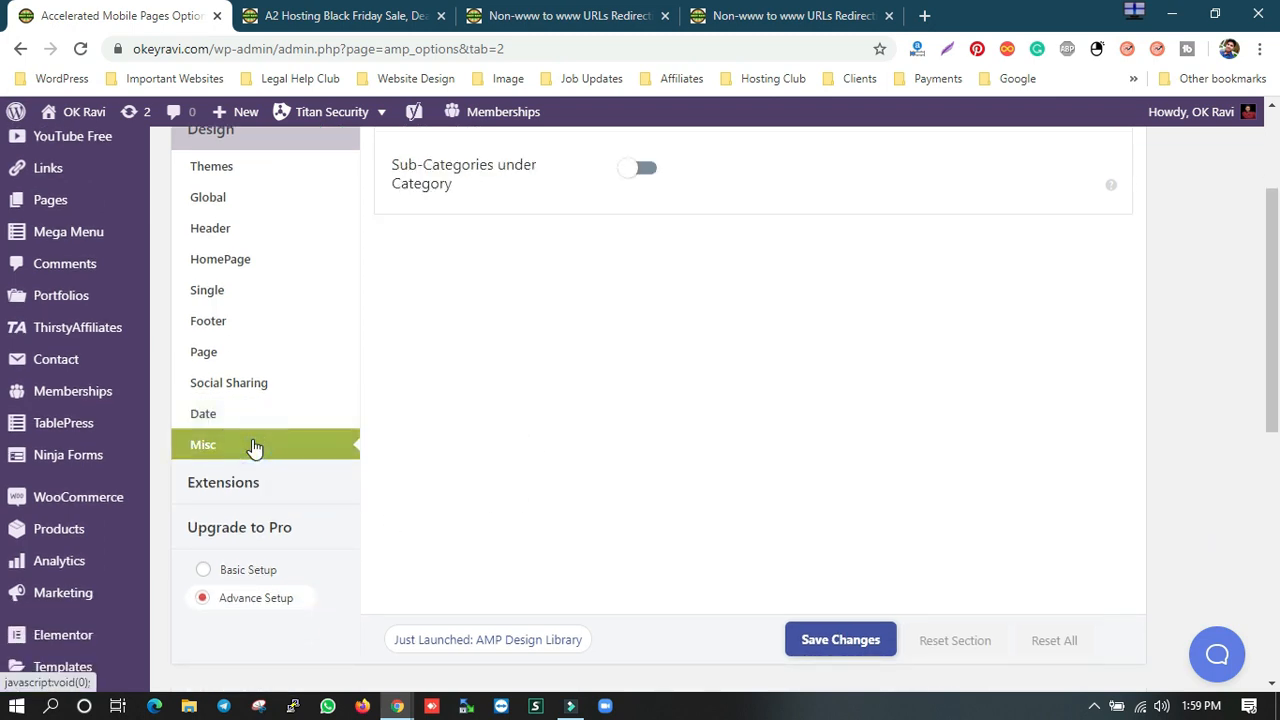
pyautogui.scroll(2, 641, 497)
pyautogui.scroll(-3, 641, 498)
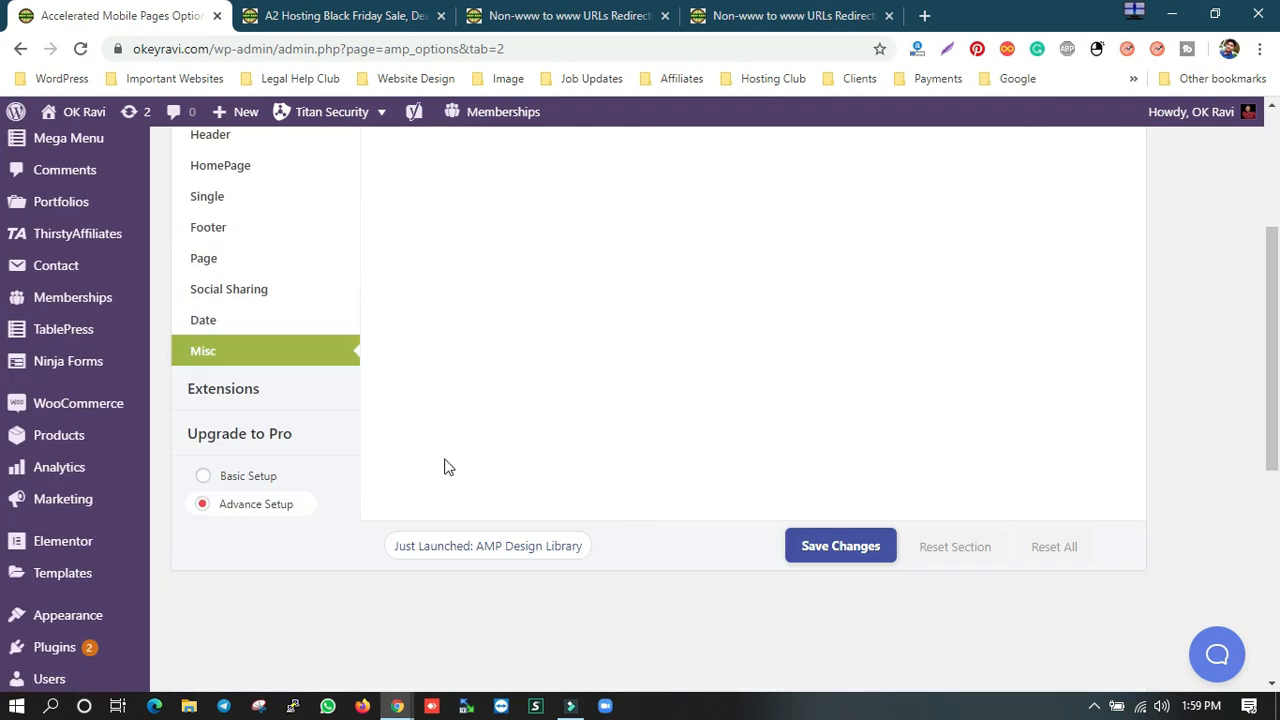
# Step: Open the Extensions section of the AMP options and browse the list of premium extensions
pyautogui.click(294, 395)
pyautogui.scroll(-3, 294, 389)
pyautogui.scroll(2, 723, 480)
pyautogui.scroll(-3, 434, 409)
pyautogui.scroll(3, 366, 453)
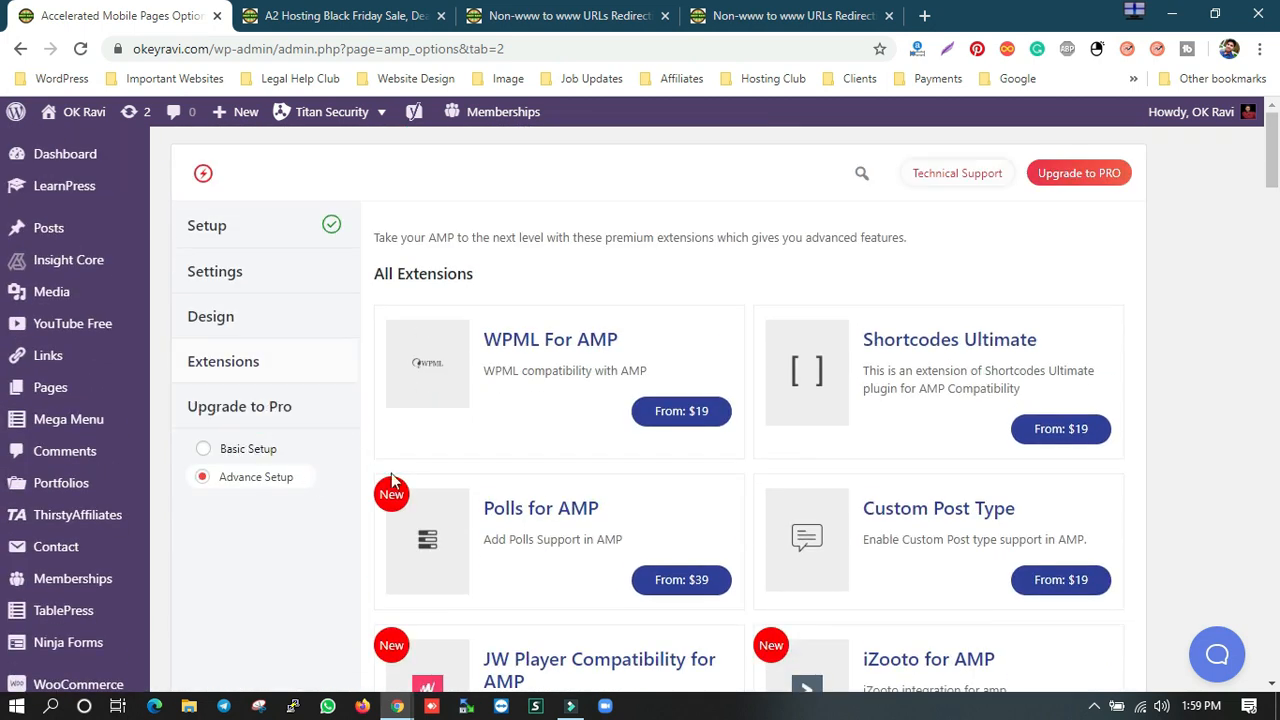
pyautogui.scroll(-1, 817, 457)
pyautogui.scroll(1, 818, 462)
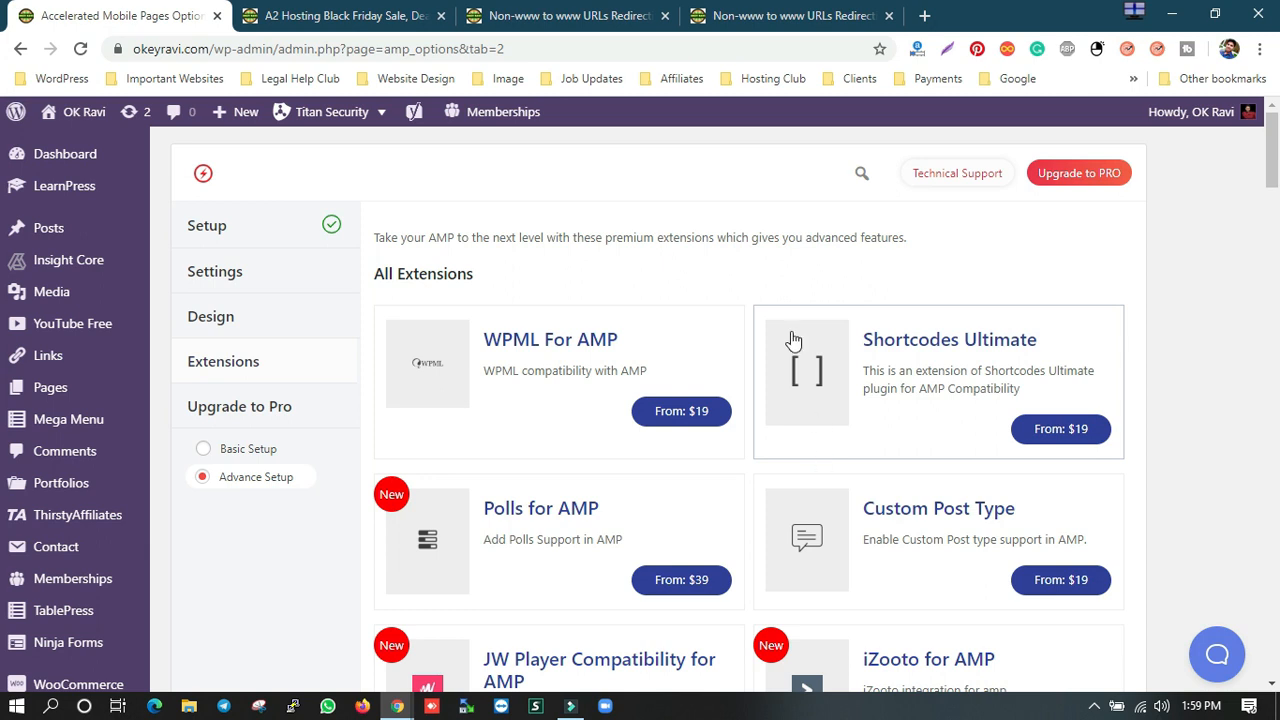
# Step: Glance at the A2 Hosting AMP post's menu and open the WordPress Menus page at the Primary Menu's display locations
pyautogui.click(330, 18)
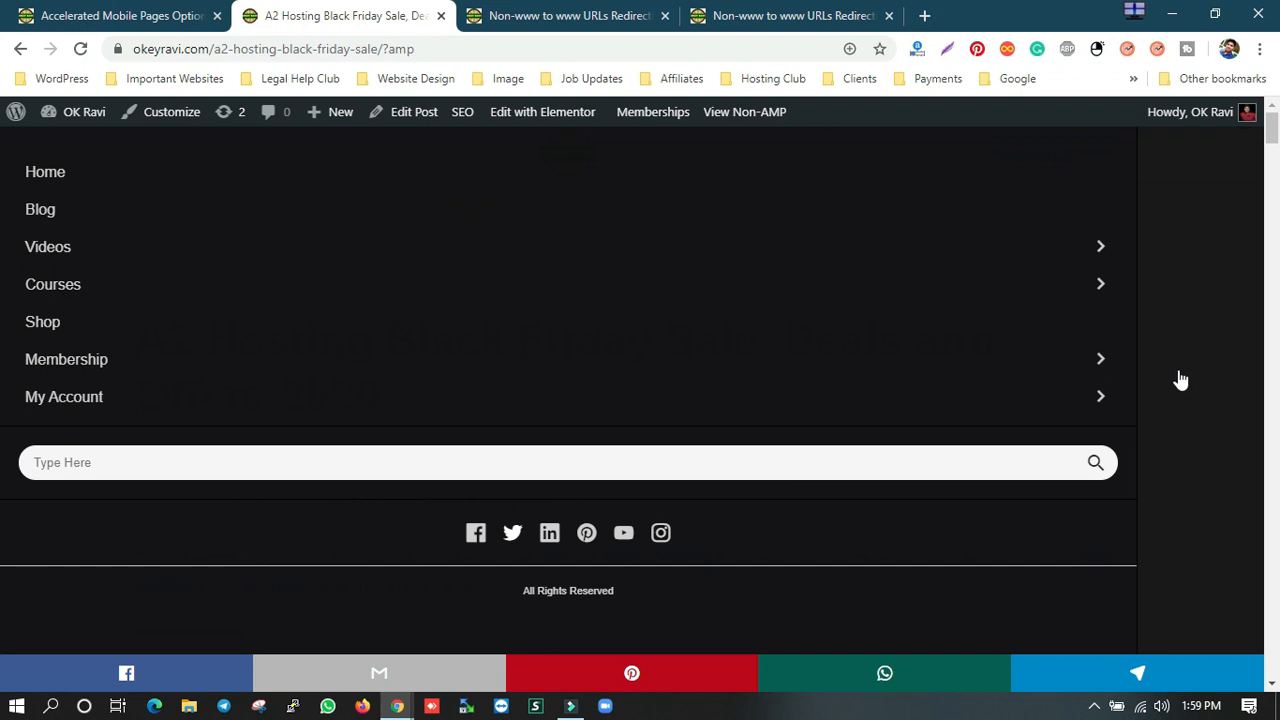
pyautogui.click(150, 14)
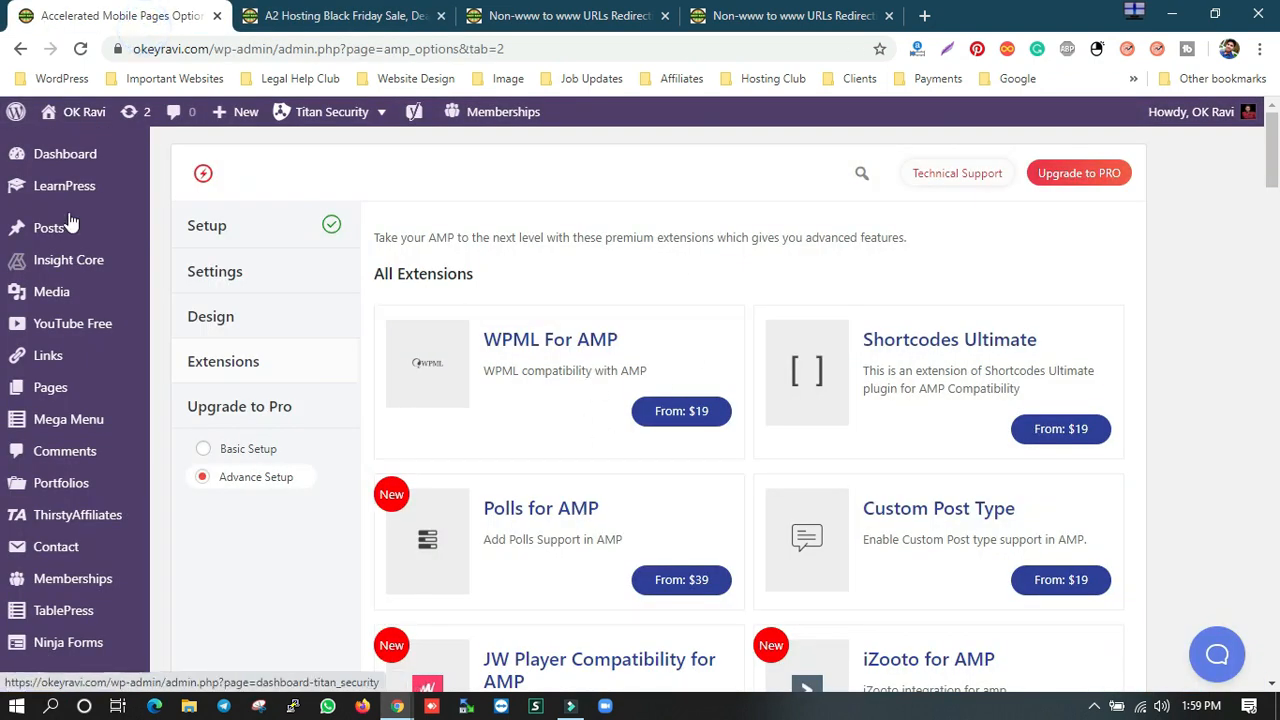
pyautogui.scroll(-3, 90, 400)
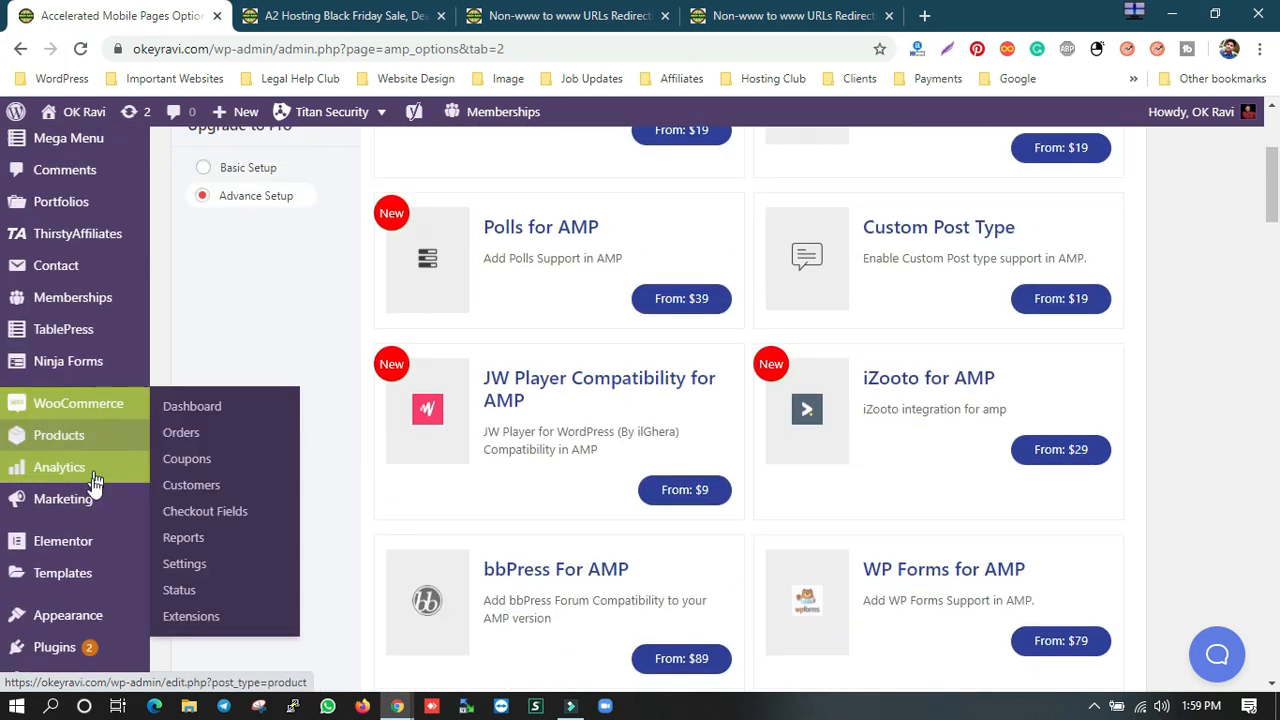
pyautogui.scroll(-3, 90, 330)
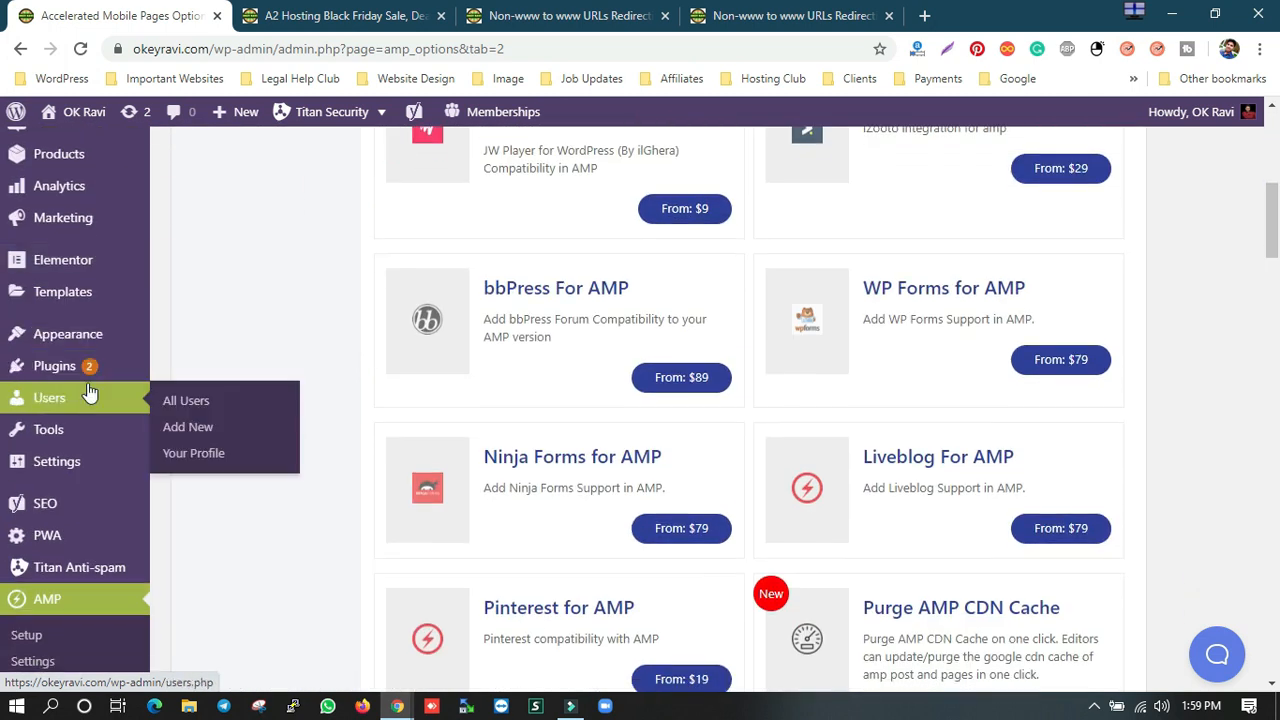
pyautogui.moveTo(90, 340)
pyautogui.click(185, 424)
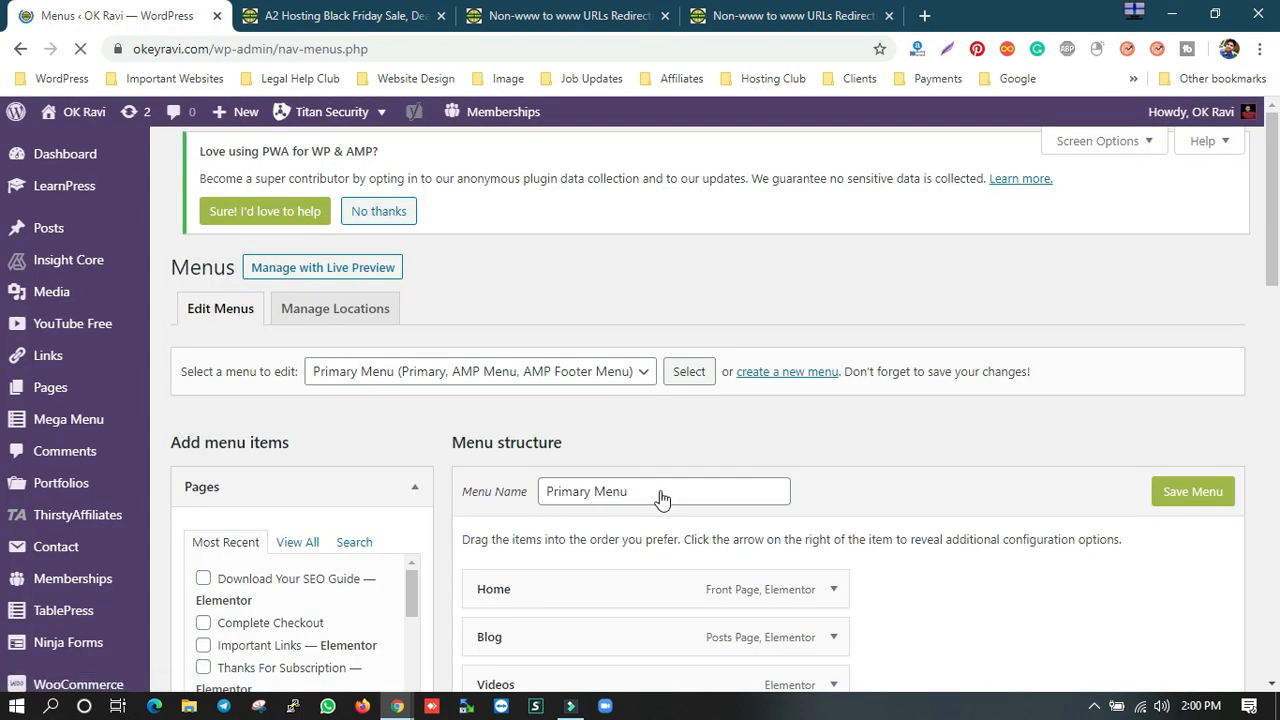
pyautogui.scroll(-4, 630, 525)
pyautogui.scroll(-8, 630, 525)
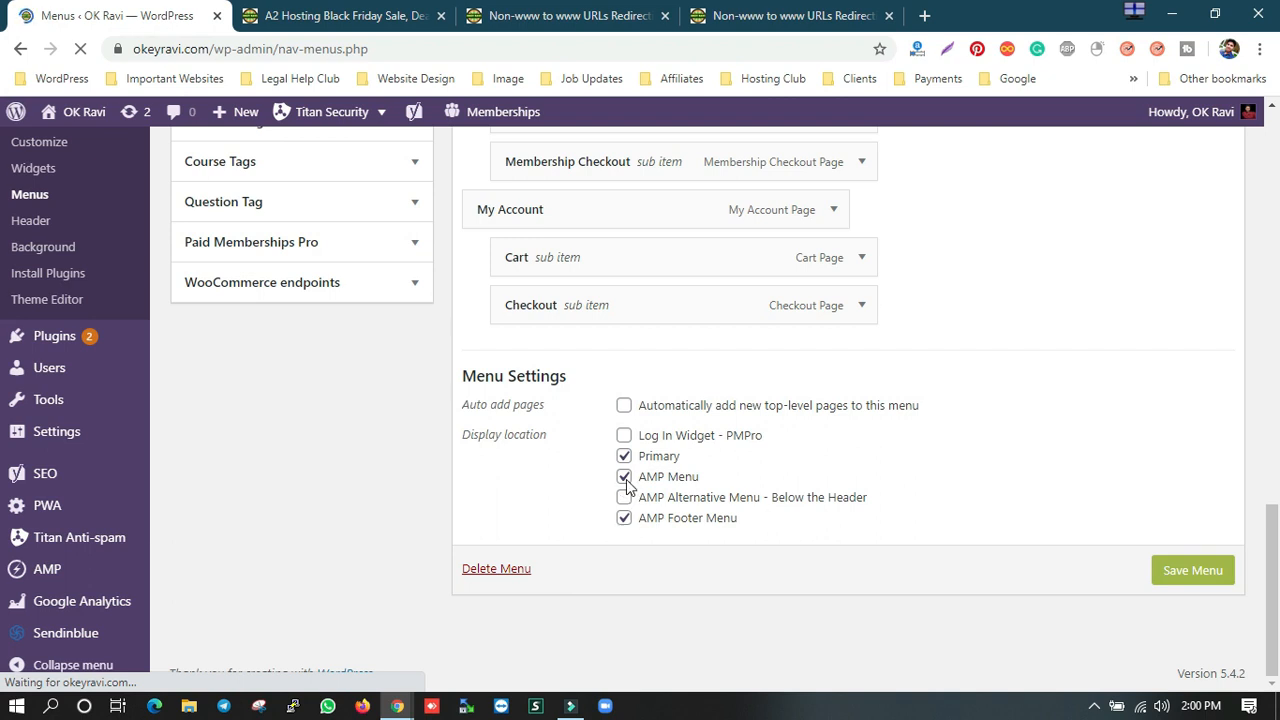
# Step: Assign the Primary Menu to the AMP Alternative Menu - Below the Header location and save the menu
pyautogui.click(625, 476)
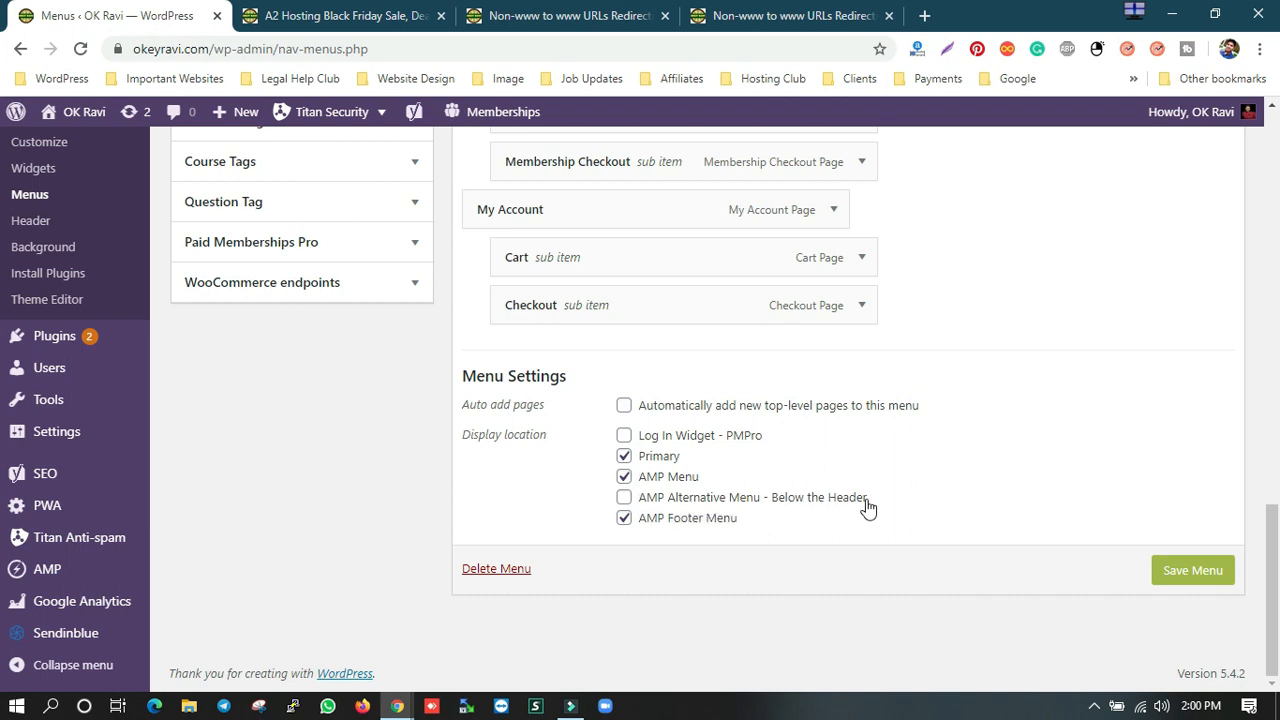
pyautogui.click(626, 499)
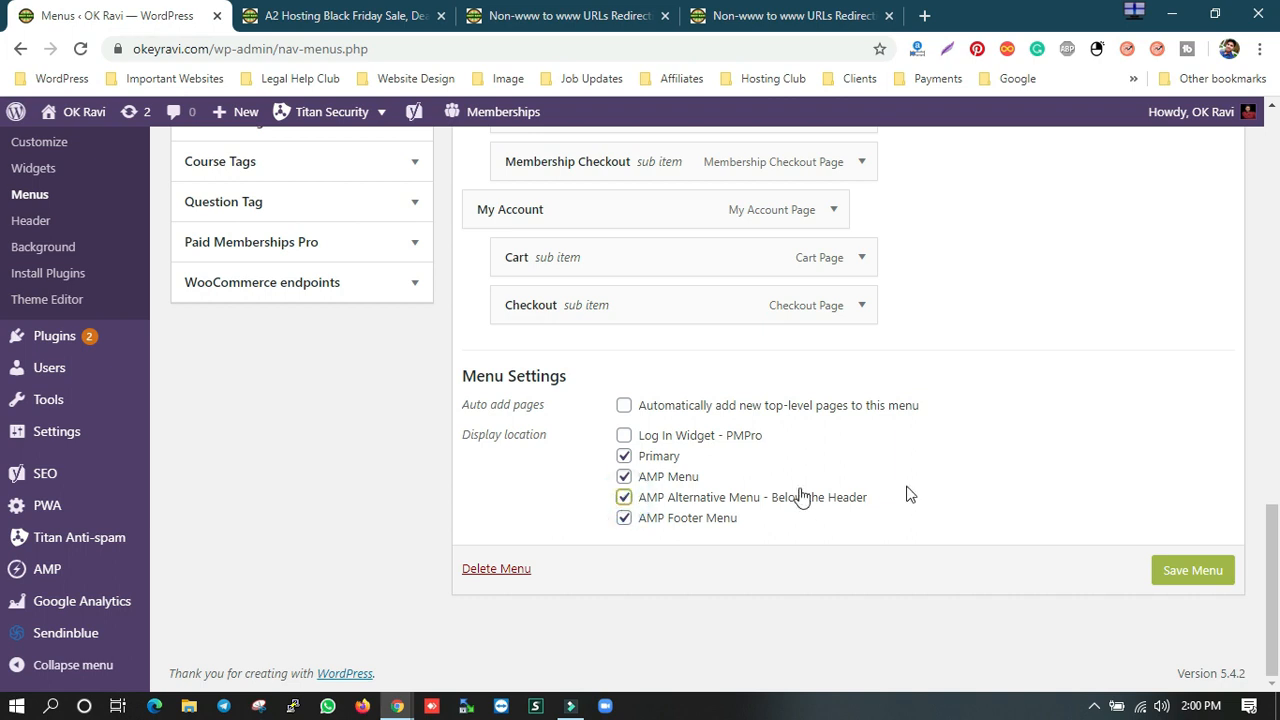
pyautogui.click(1187, 570)
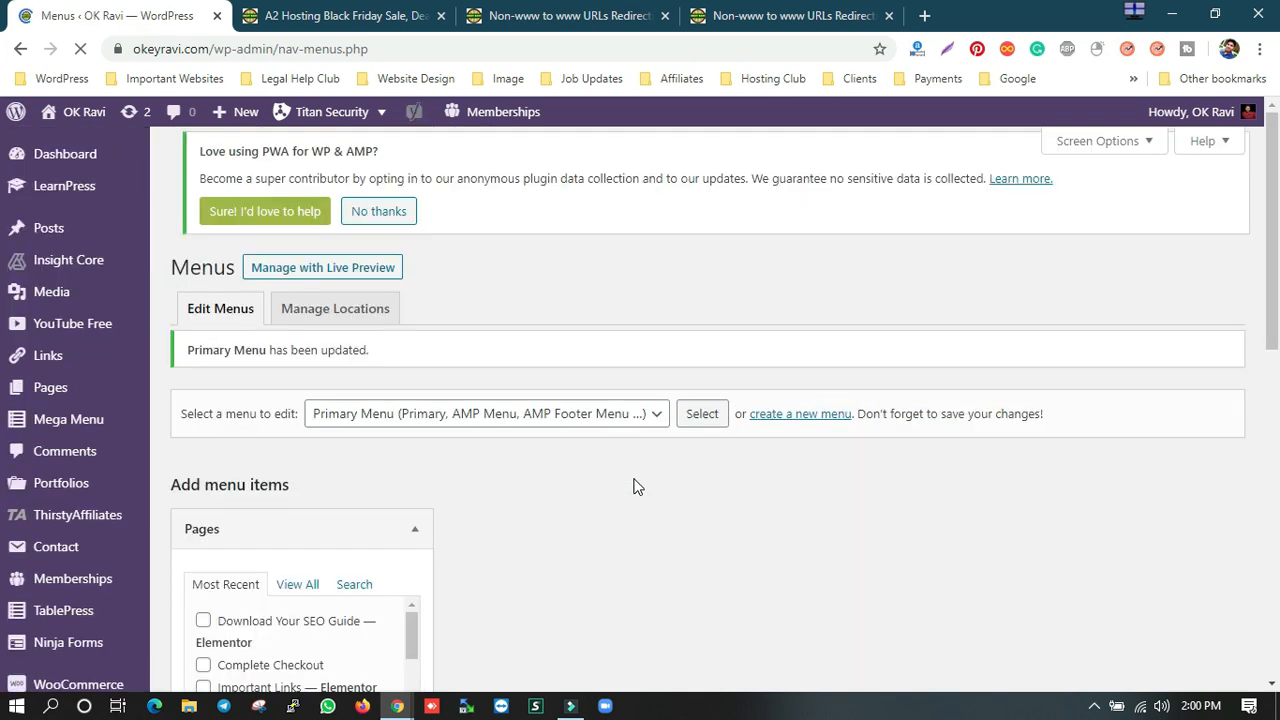
# Step: Review the Primary Menu's saved display locations and look through the menus available for editing
pyautogui.scroll(-5, 637, 487)
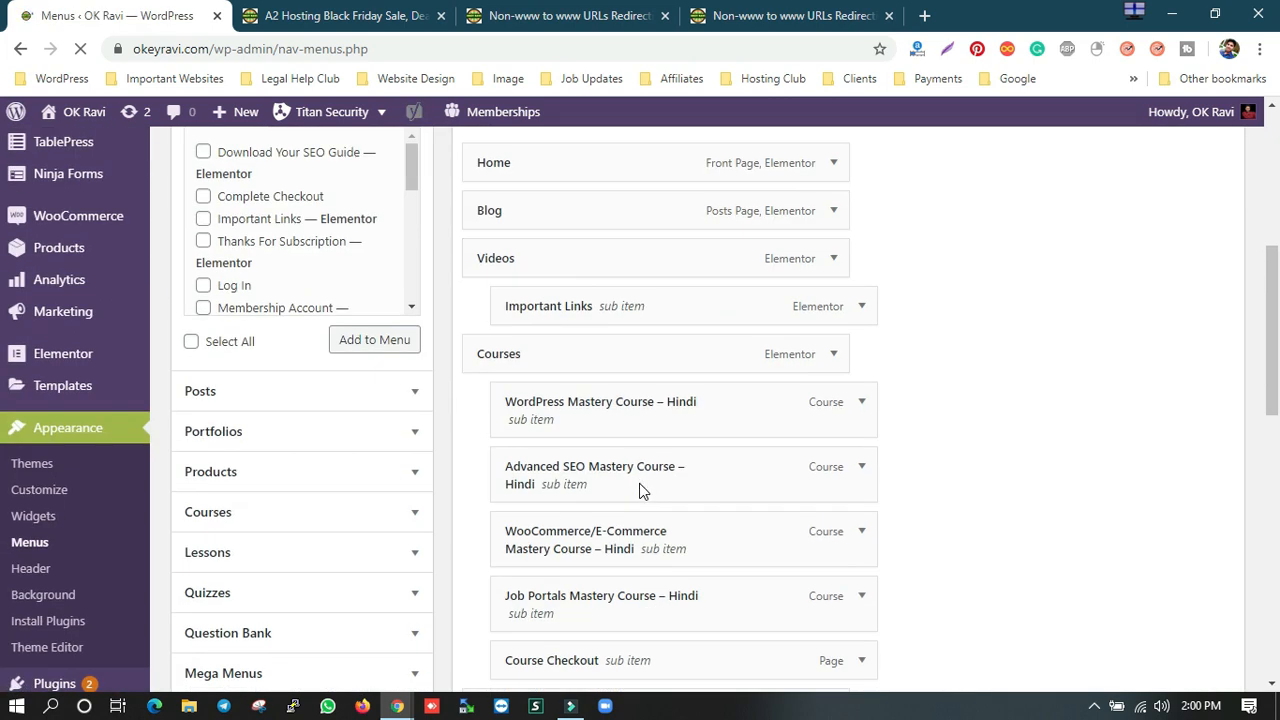
pyautogui.scroll(-10, 640, 492)
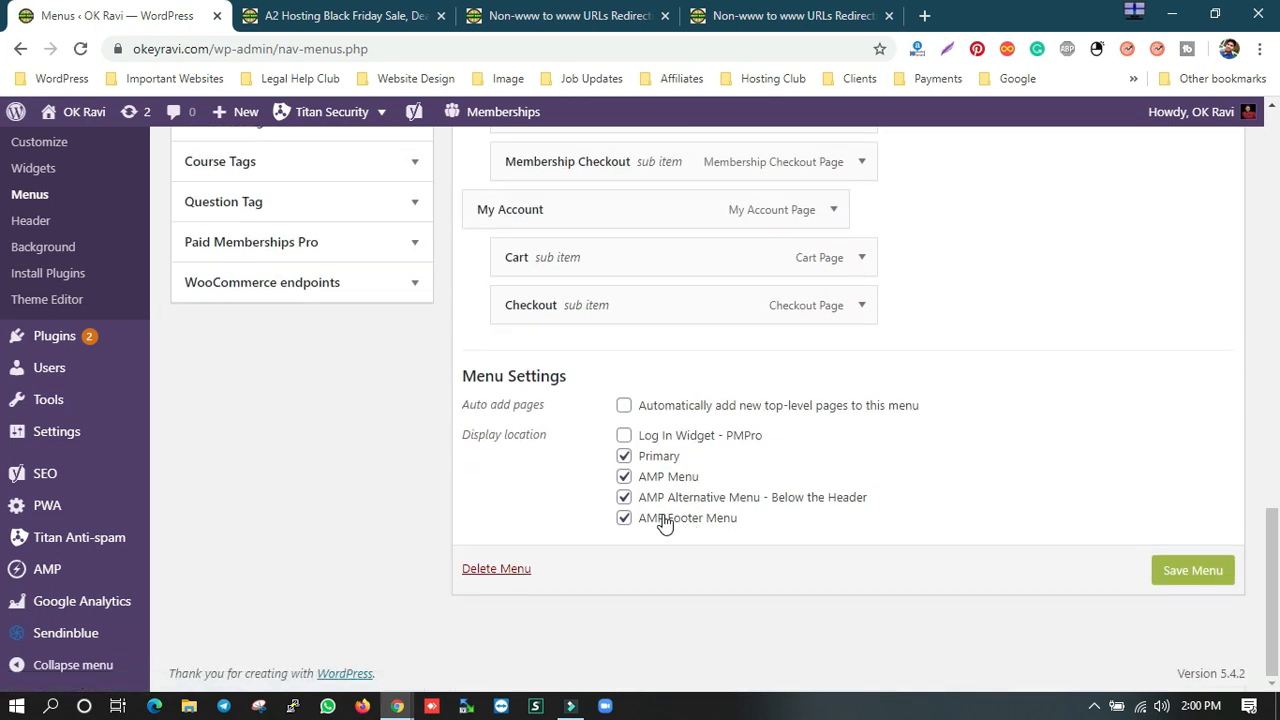
pyautogui.scroll(10, 646, 377)
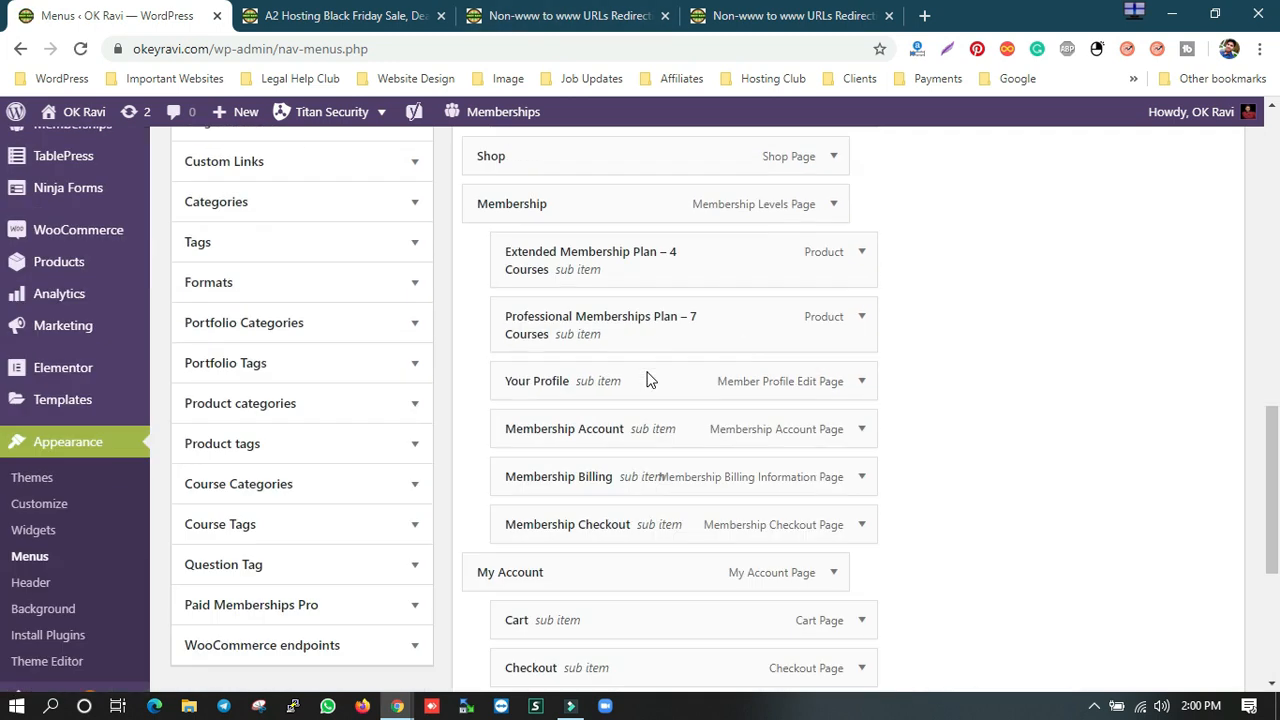
pyautogui.scroll(4, 643, 368)
pyautogui.click(612, 342)
pyautogui.click(492, 363)
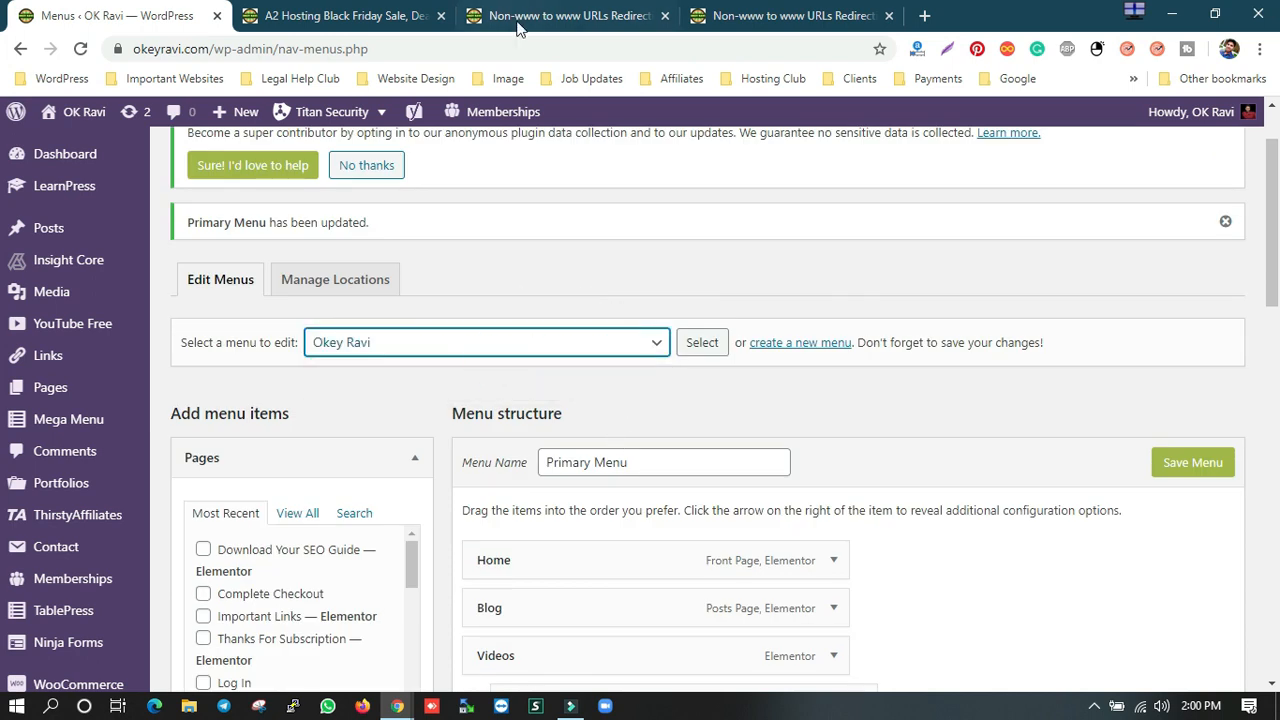
pyautogui.scroll(-10, 694, 458)
# Step: Reload the A2 Hosting AMP post and look for the alternative menu below its header
pyautogui.click(334, 18)
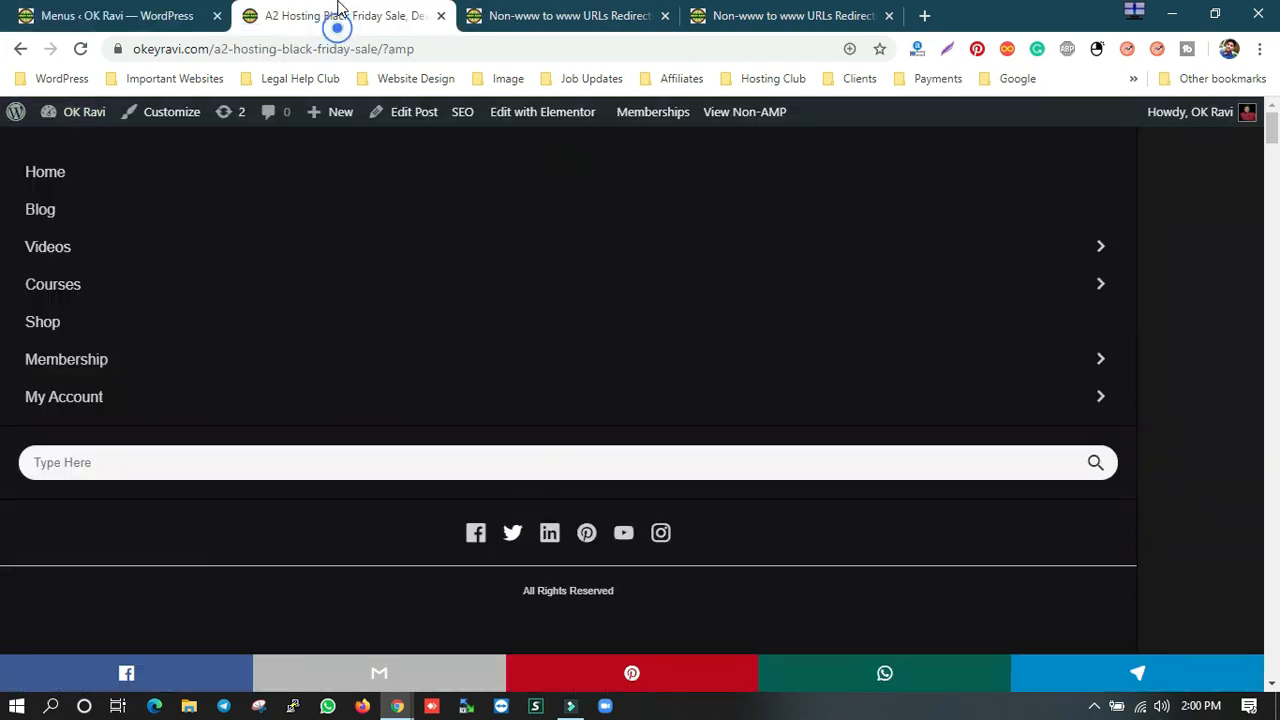
pyautogui.click(81, 48)
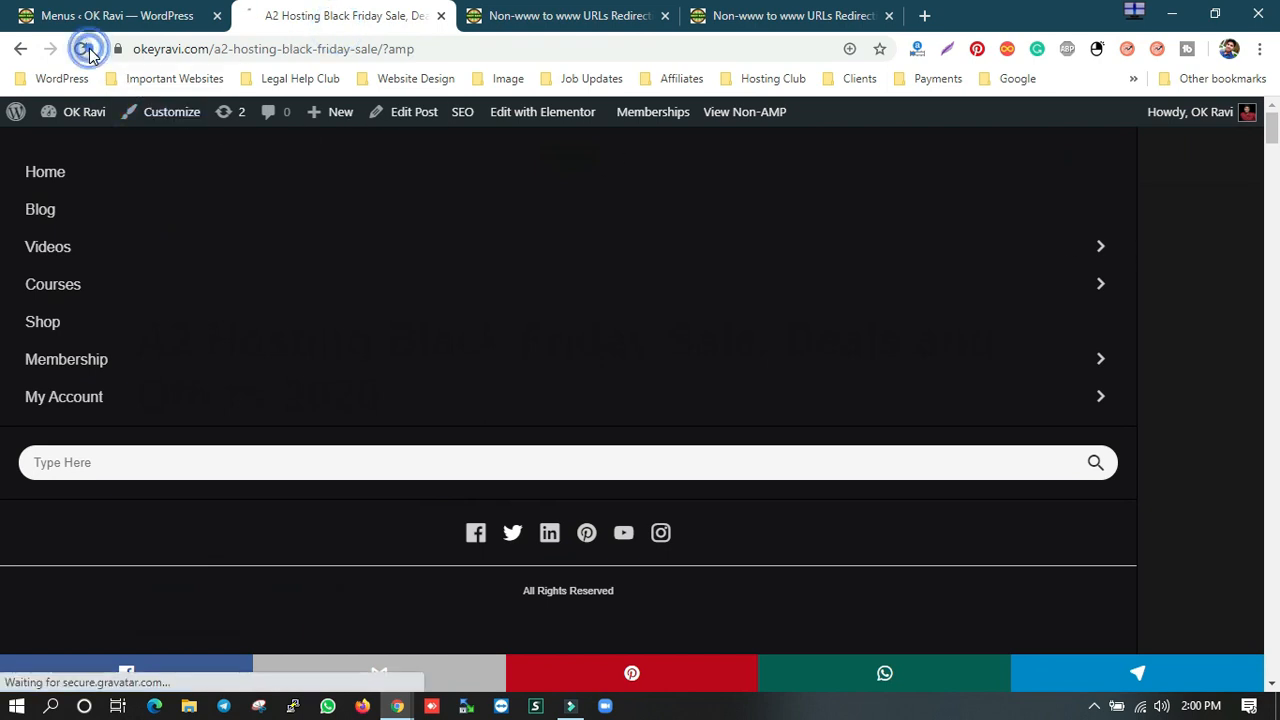
pyautogui.click(120, 10)
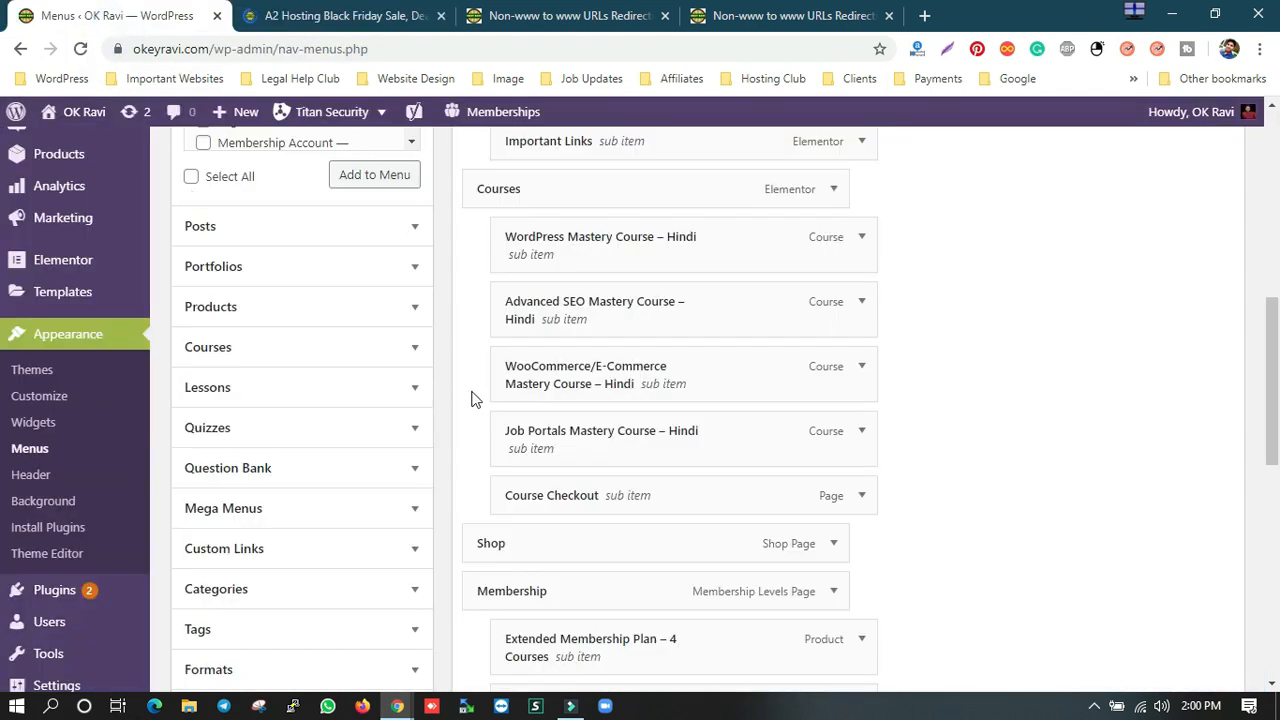
pyautogui.click(378, 12)
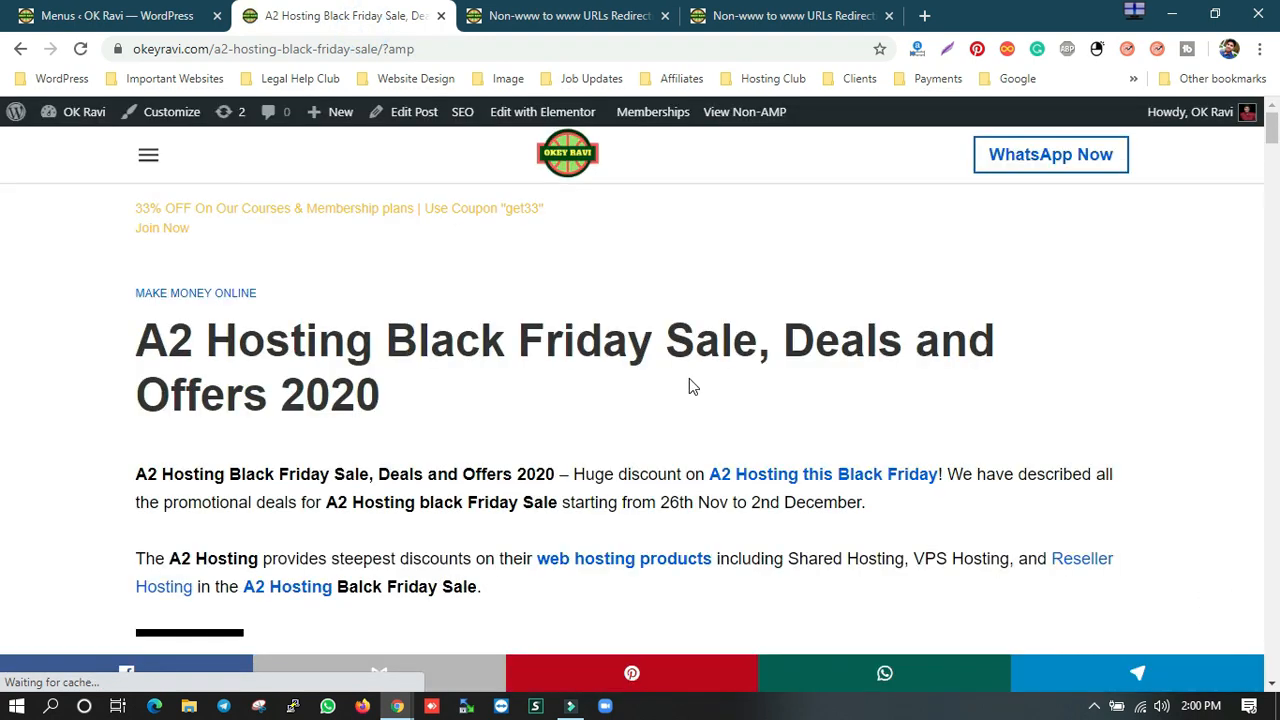
pyautogui.scroll(-15, 693, 420)
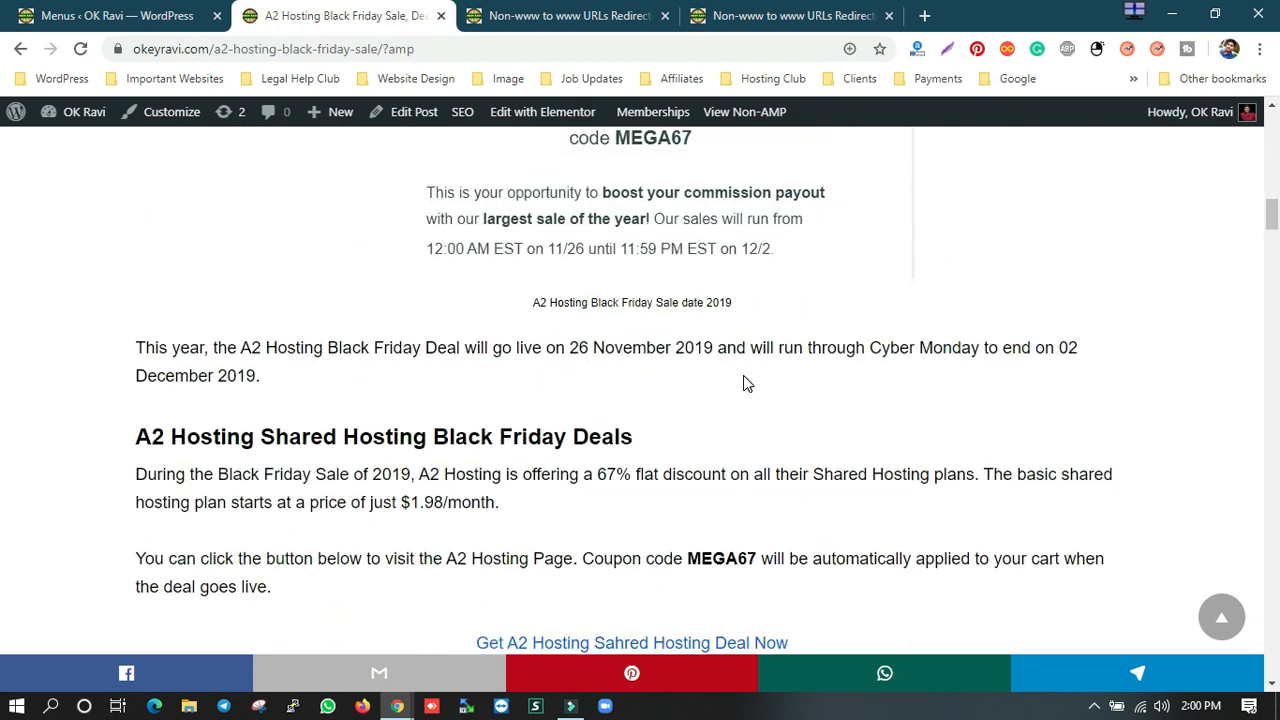
pyautogui.scroll(15, 743, 375)
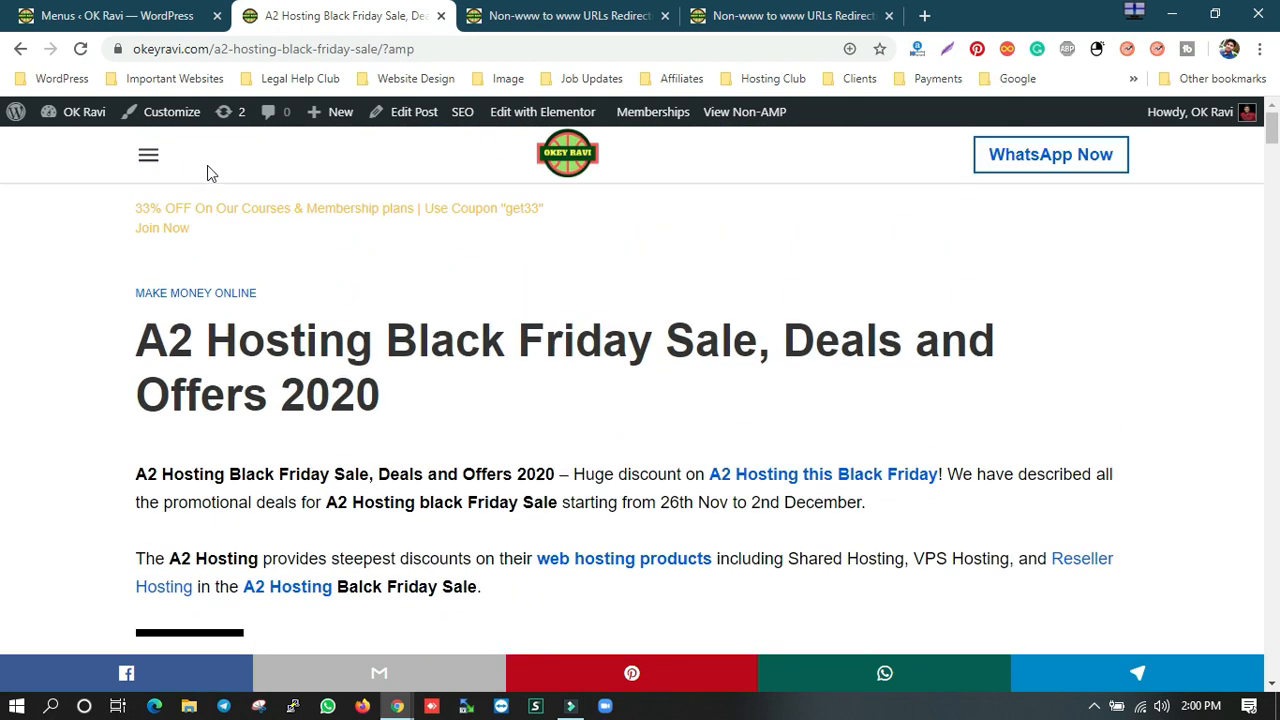
# Step: Open the A2 Hosting AMP post's header menu, expand the Videos, Courses and My Account entries, and close it
pyautogui.click(147, 154)
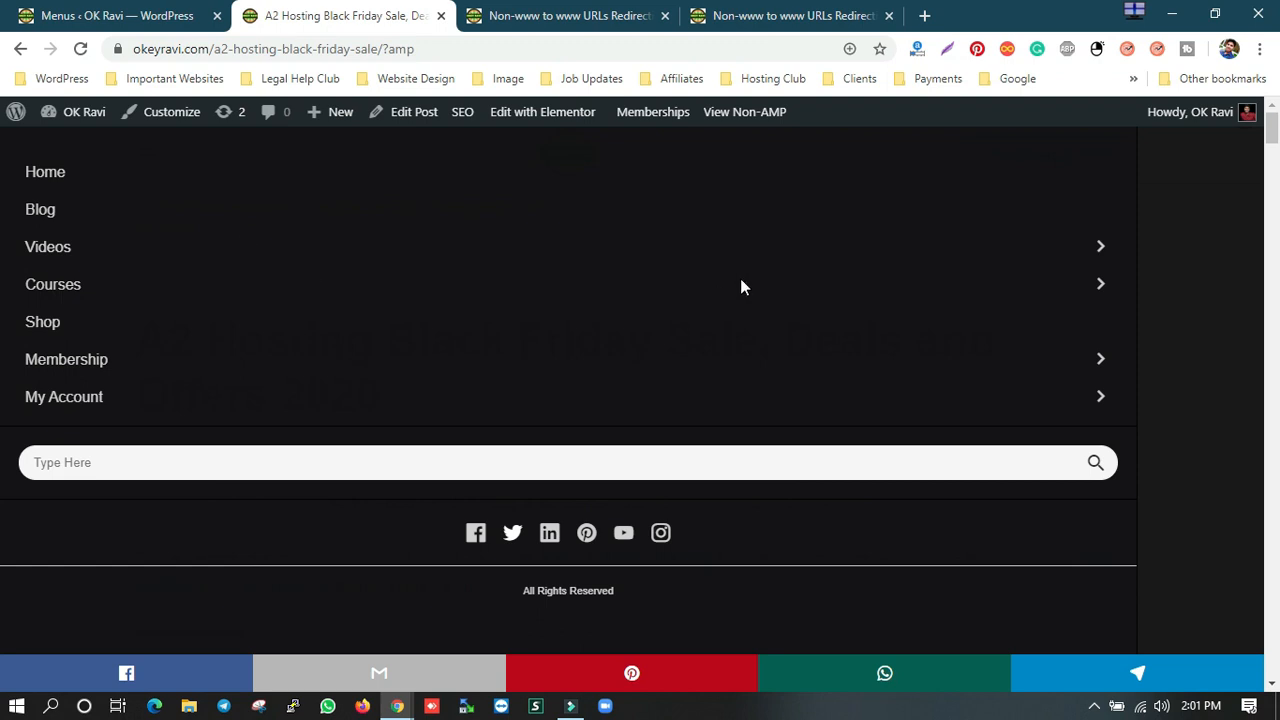
pyautogui.click(1096, 256)
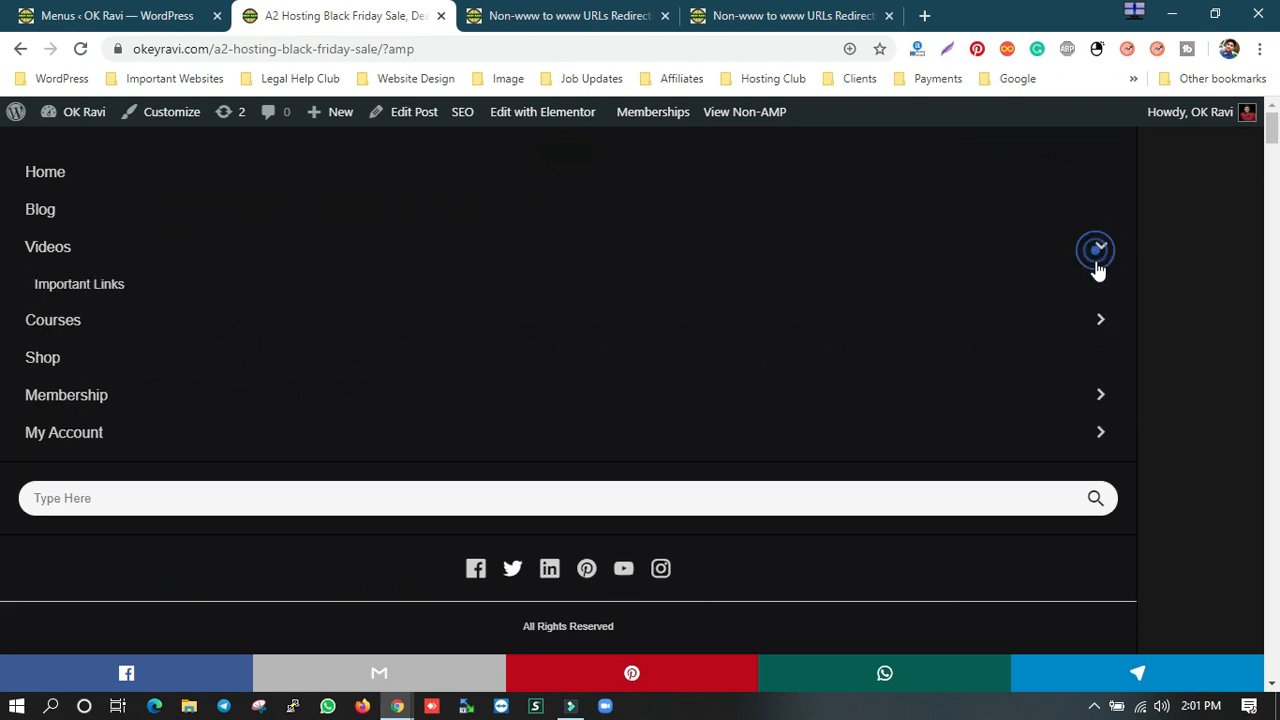
pyautogui.click(1088, 322)
pyautogui.scroll(-3, 977, 414)
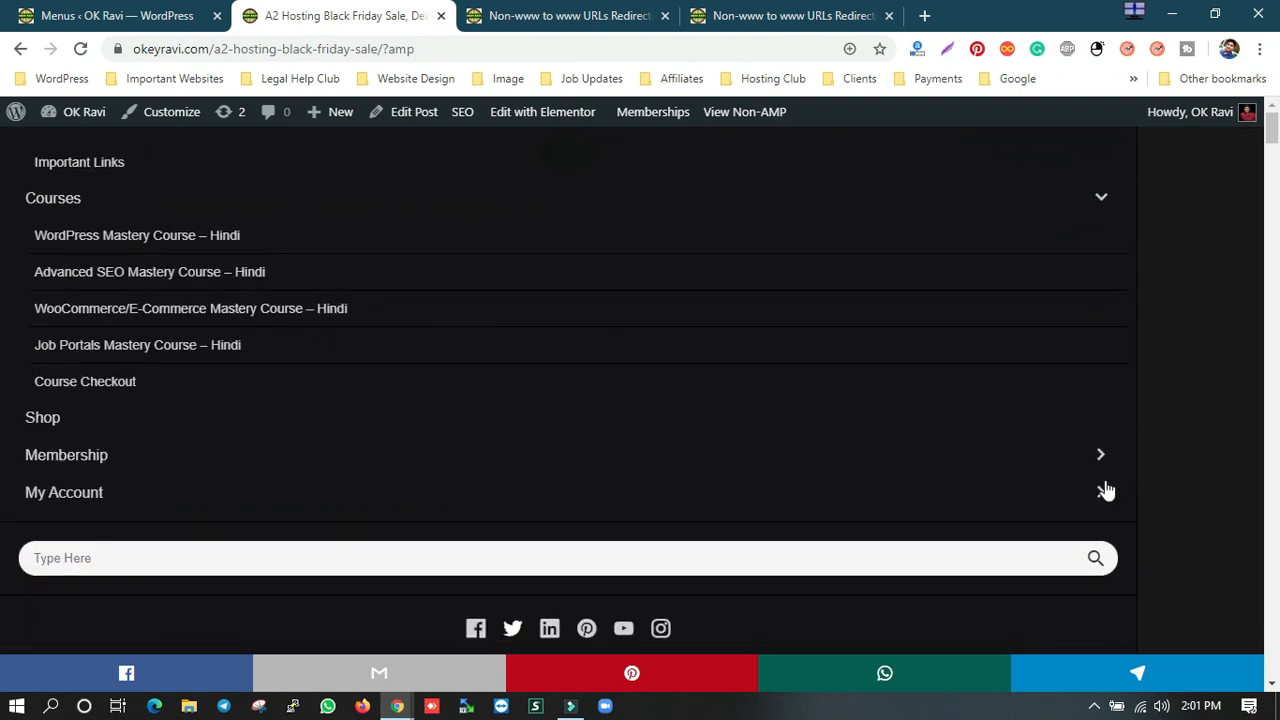
pyautogui.click(1100, 491)
pyautogui.click(1243, 360)
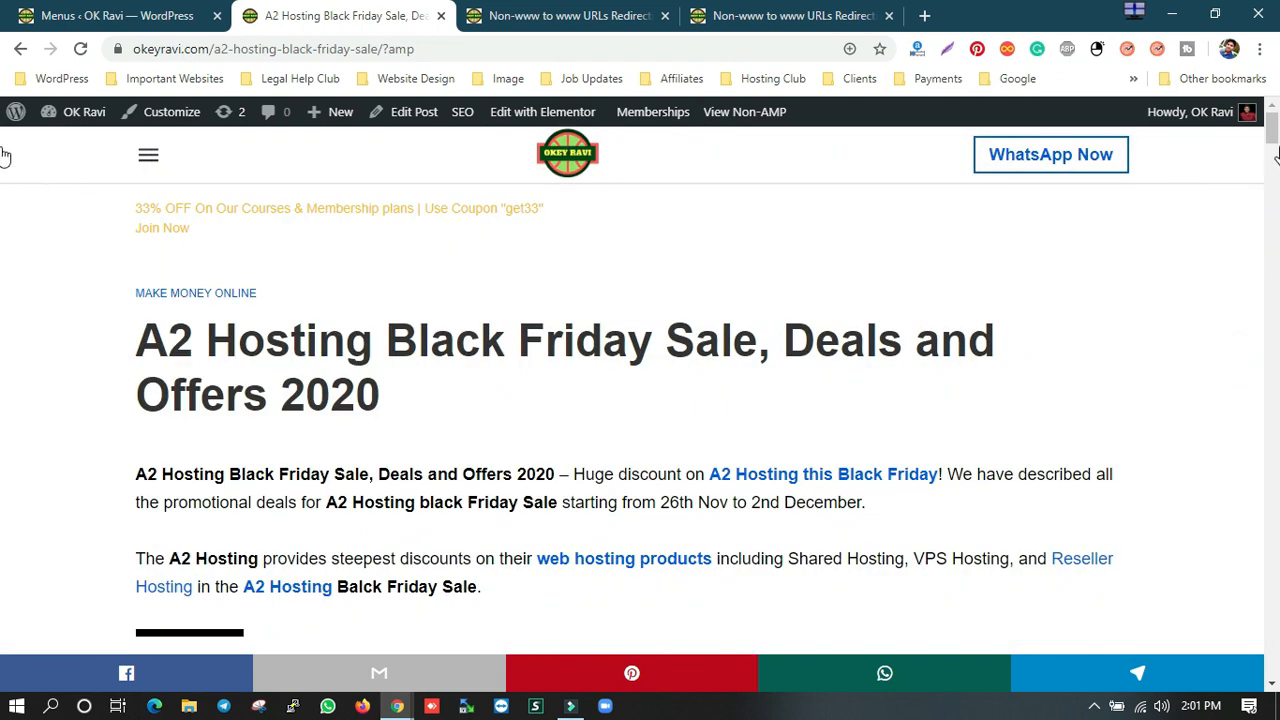
# Step: Check the footer menu at the end of the A2 Hosting AMP post
pyautogui.scroll(-2, 1272, 180)
pyautogui.moveTo(1272, 180); pyautogui.dragTo(1278, 631)
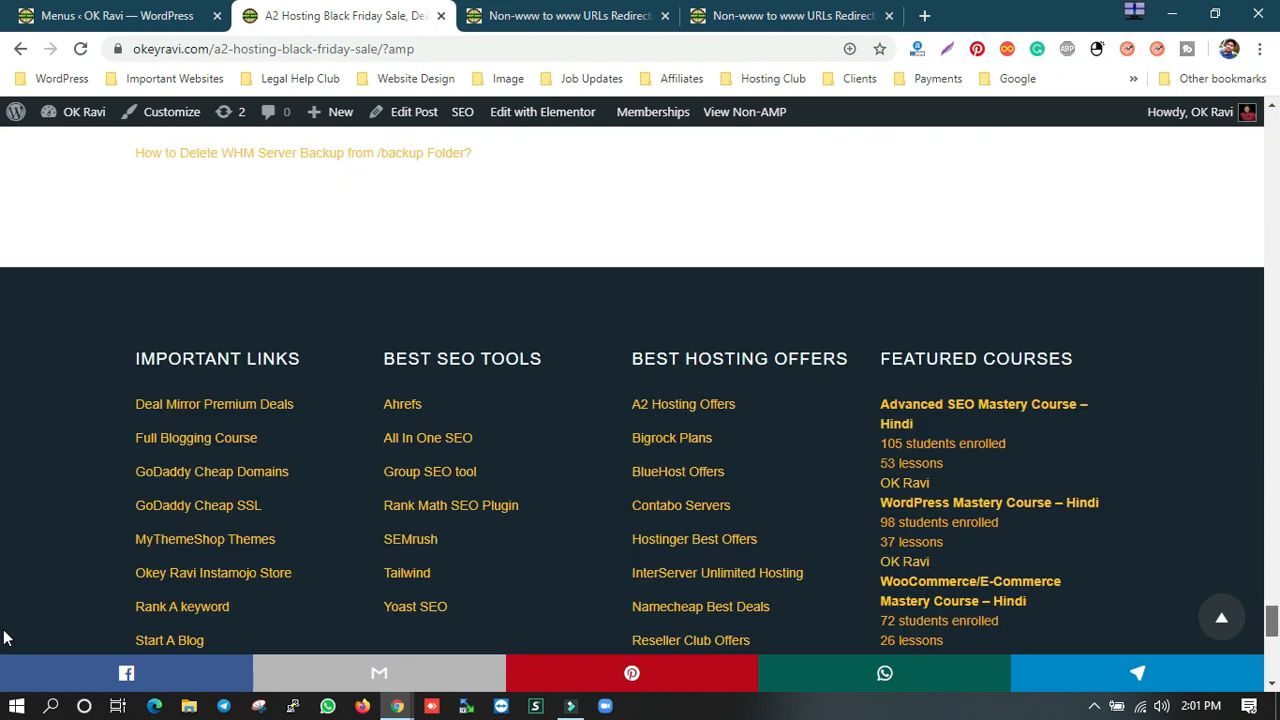
pyautogui.scroll(-3, 6, 638)
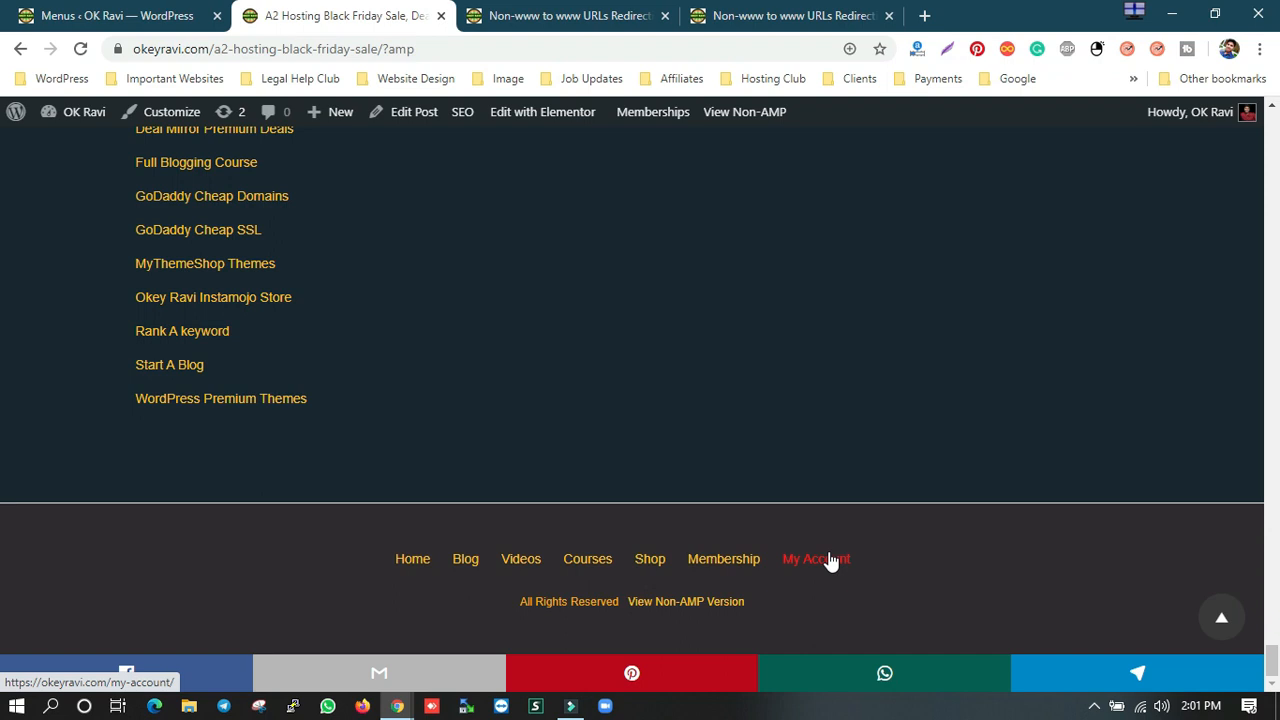
# Step: Remove the Primary Menu from the AMP Alternative Menu - Below the Header location and save the menu
pyautogui.click(100, 15)
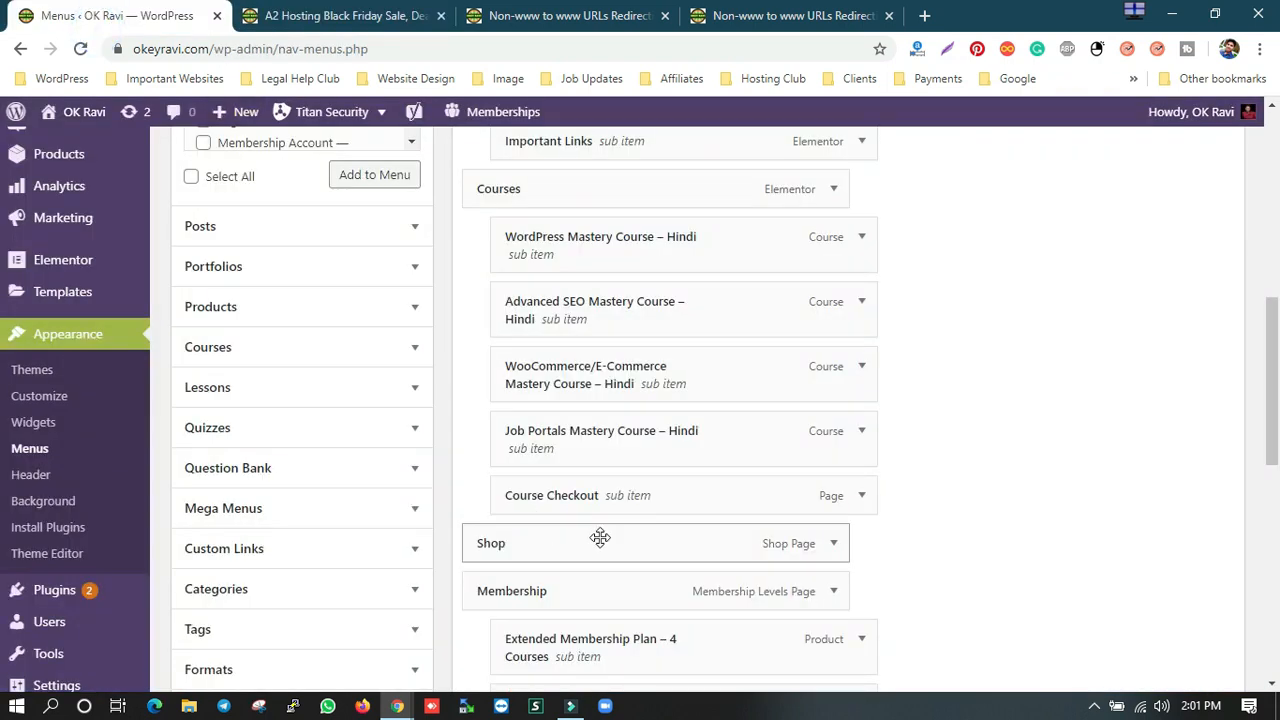
pyautogui.scroll(-3, 600, 537)
pyautogui.scroll(-4, 627, 524)
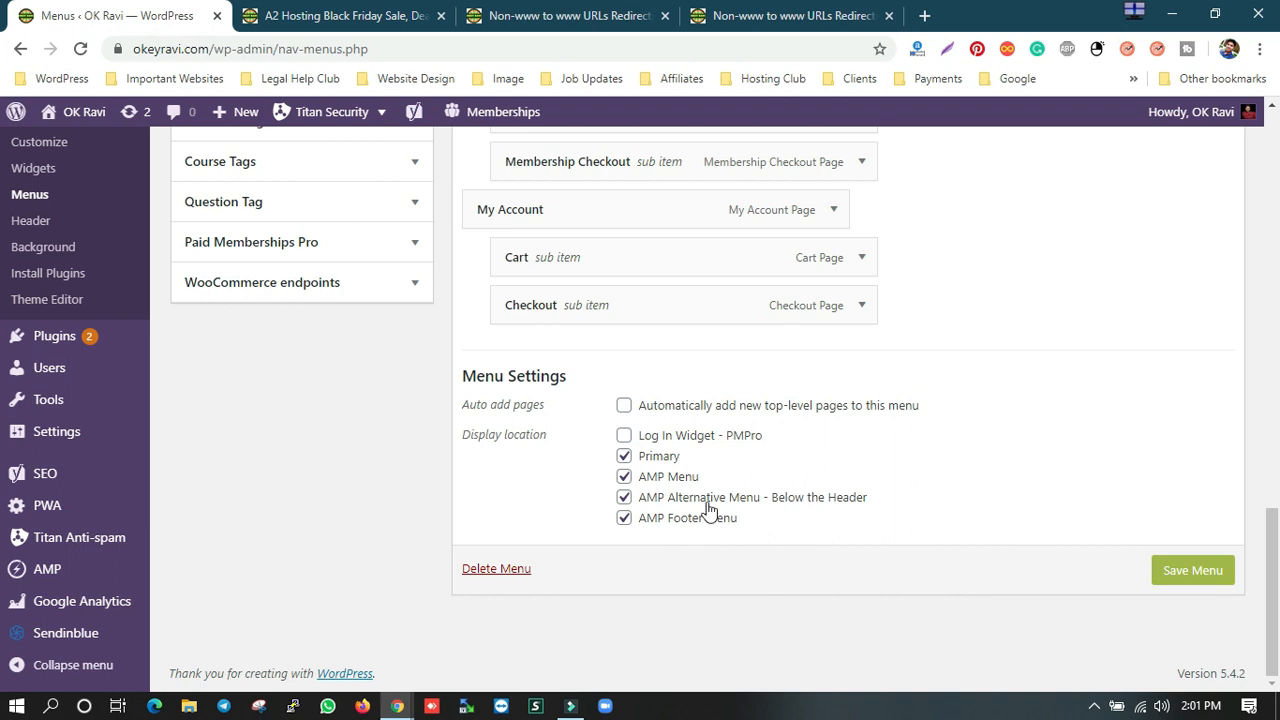
pyautogui.click(632, 498)
pyautogui.click(1167, 568)
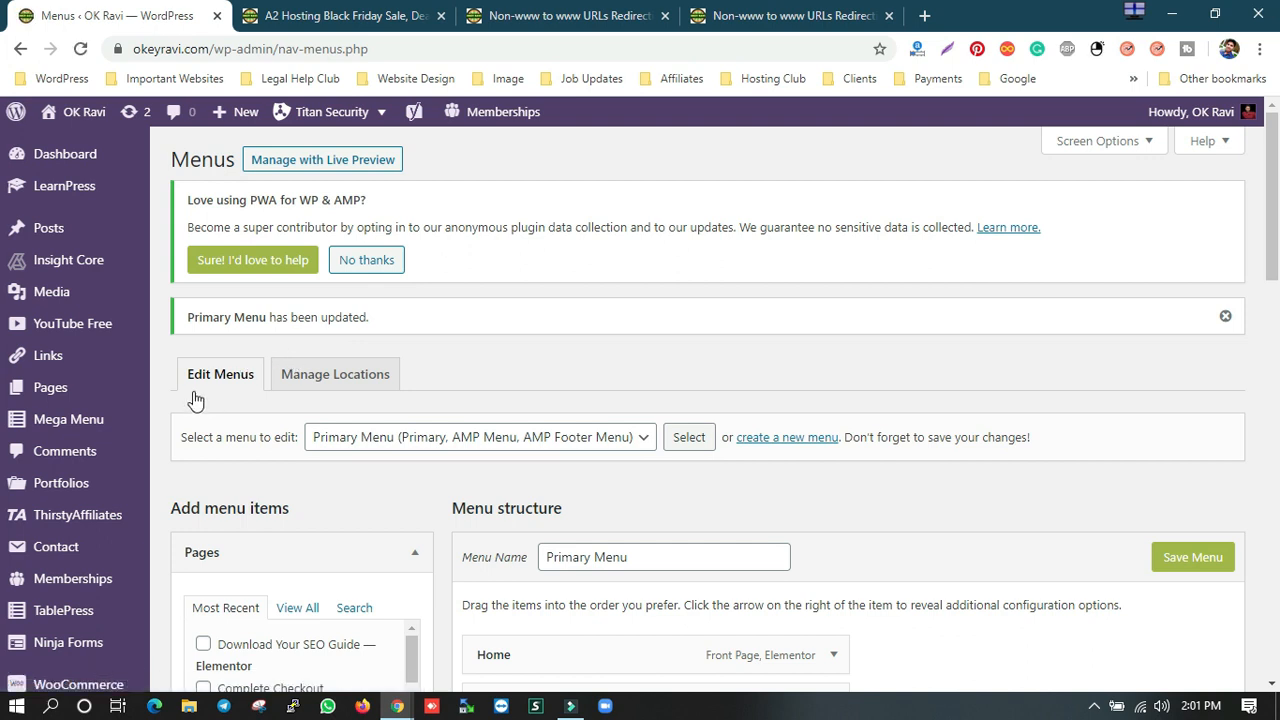
# Step: Open the site's Widgets page and bring the AMP widget areas into view
pyautogui.scroll(-3, 195, 400)
pyautogui.scroll(-1, 100, 527)
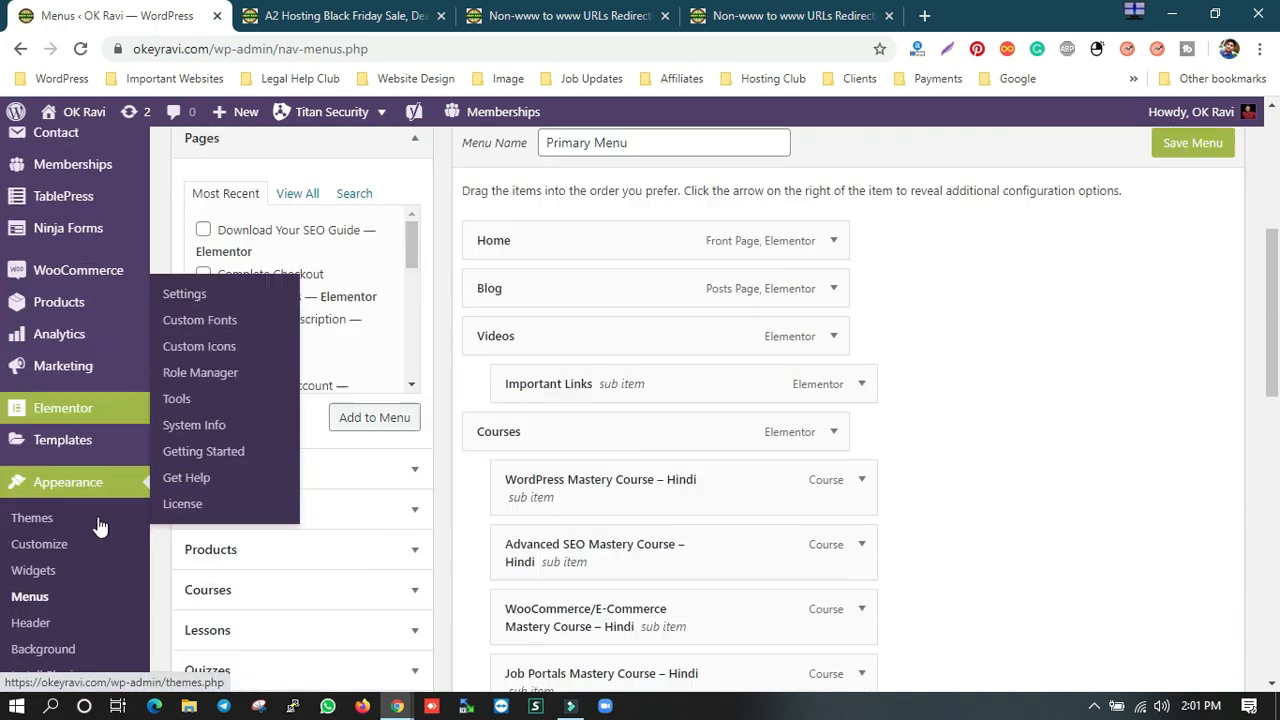
pyautogui.scroll(-1, 100, 527)
pyautogui.click(34, 518)
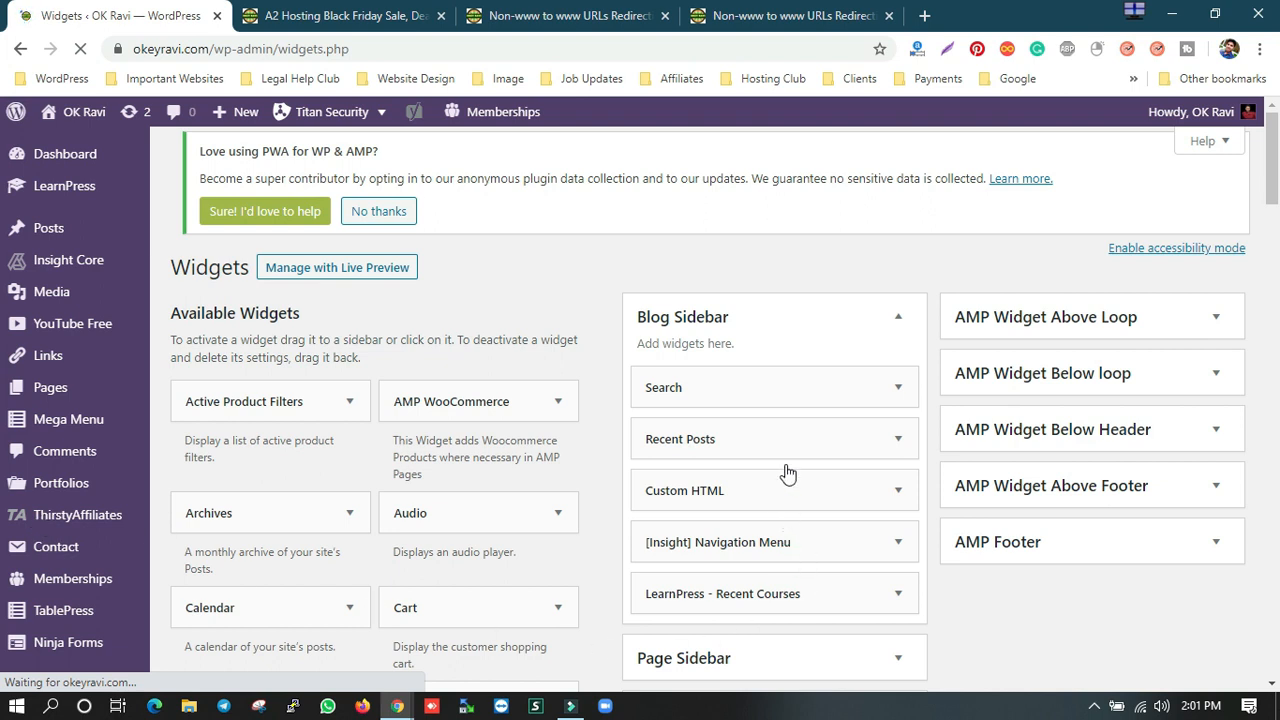
pyautogui.scroll(-4, 782, 470)
pyautogui.scroll(3, 783, 480)
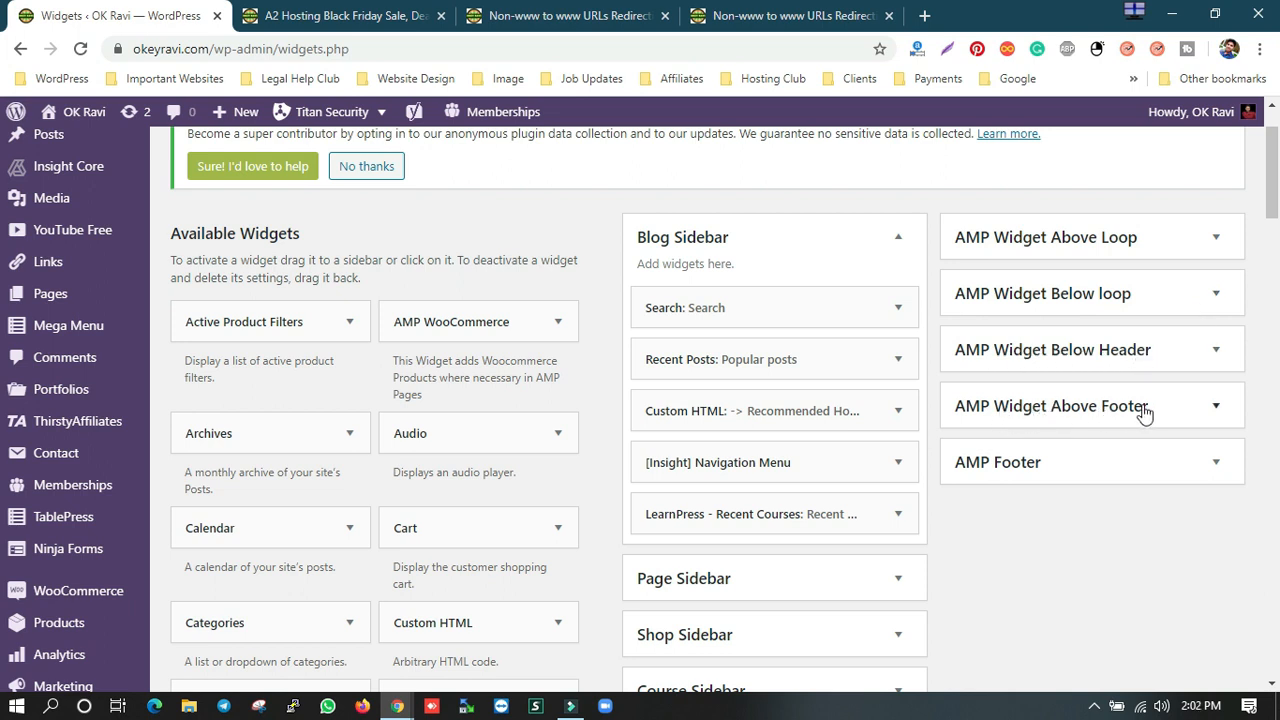
# Step: Look through the AMP Above Loop and Below Loop widget areas and delete the Elementor Library widget from AMP Widget Below Header
pyautogui.click(1111, 230)
pyautogui.click(1118, 375)
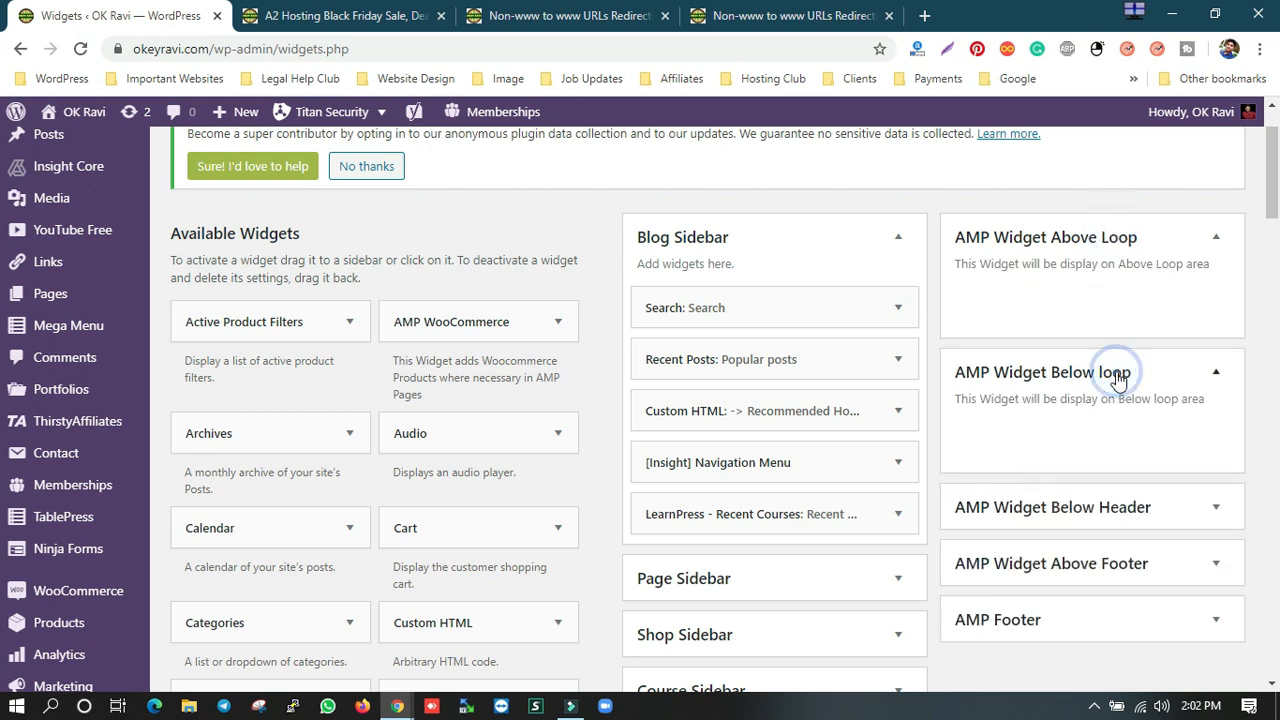
pyautogui.click(1137, 506)
pyautogui.click(1149, 230)
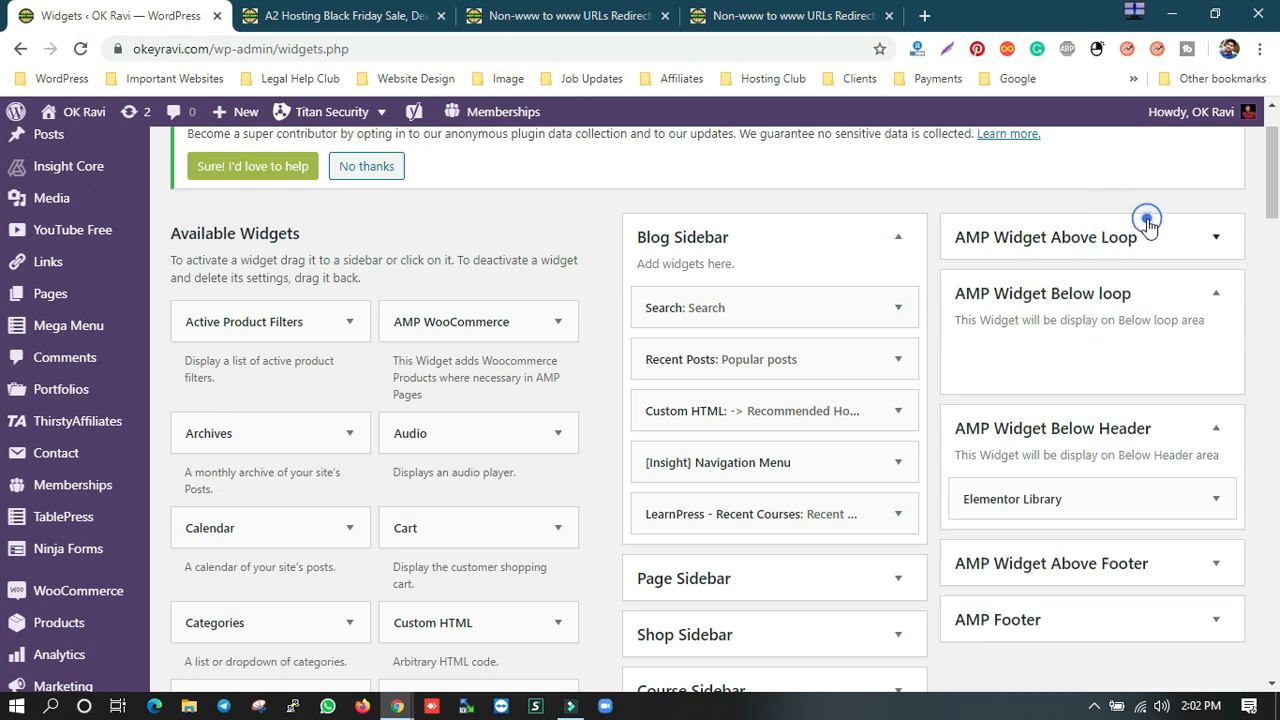
pyautogui.click(1176, 298)
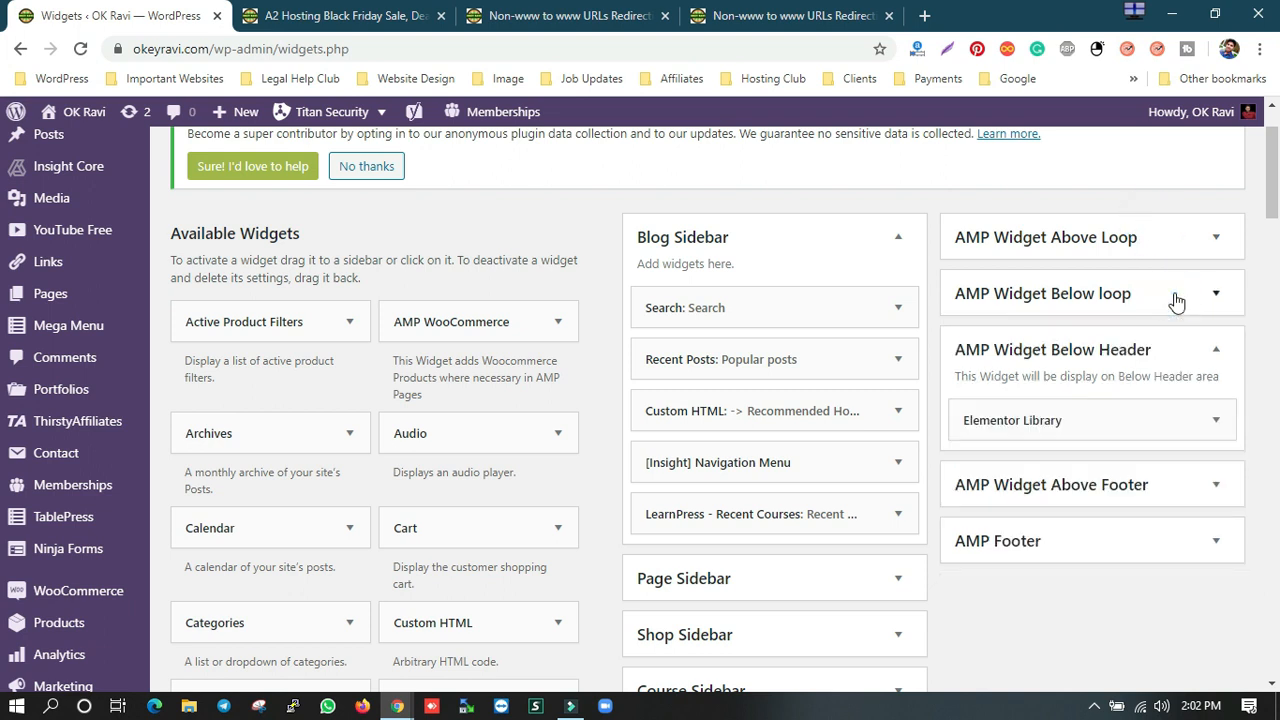
pyautogui.click(1214, 420)
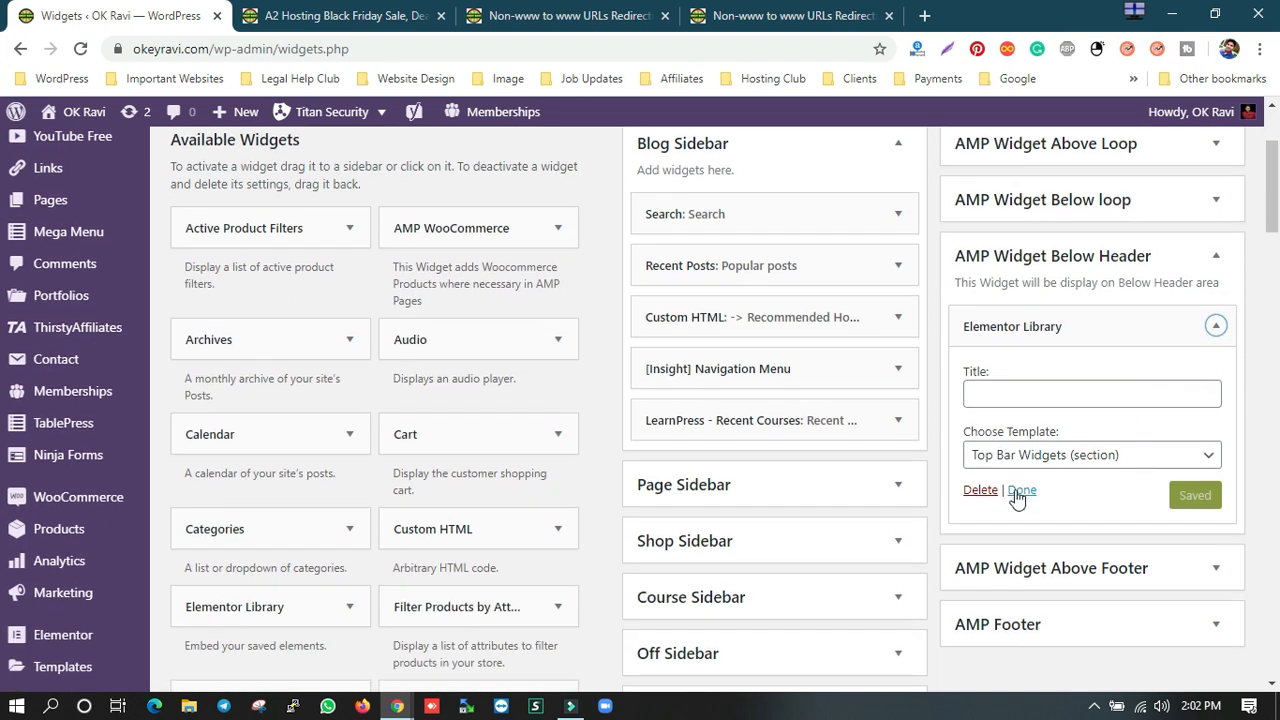
pyautogui.click(983, 492)
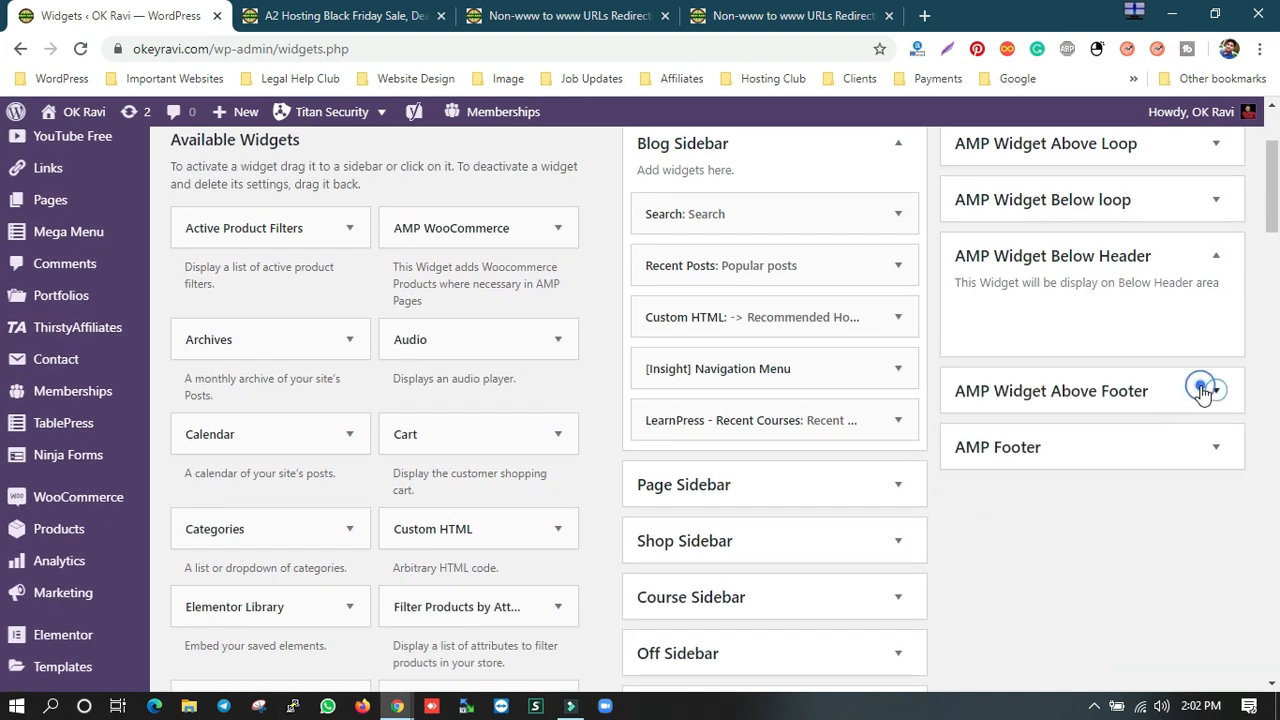
# Step: Expand the AMP Widget Above Footer area and locate its Recent Posts block on the Non-www to www AMP post
pyautogui.click(1203, 390)
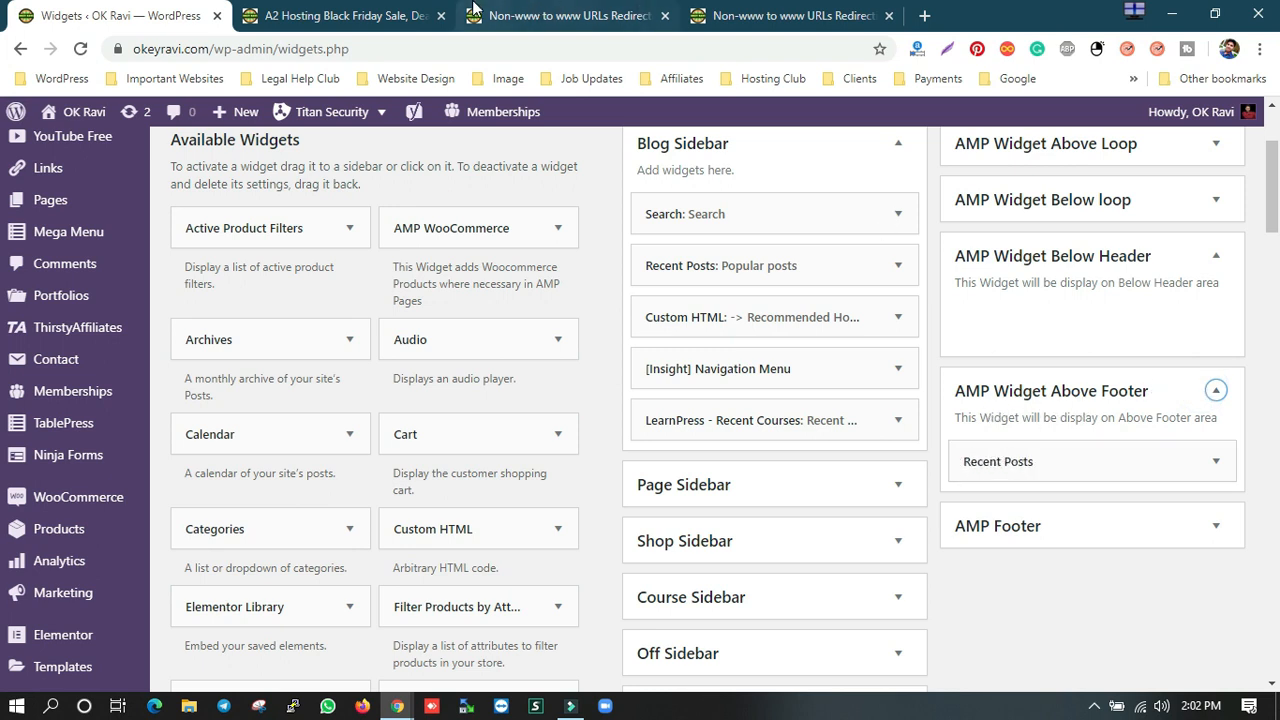
pyautogui.click(565, 15)
pyautogui.scroll(1, 350, 351)
pyautogui.scroll(5, 350, 351)
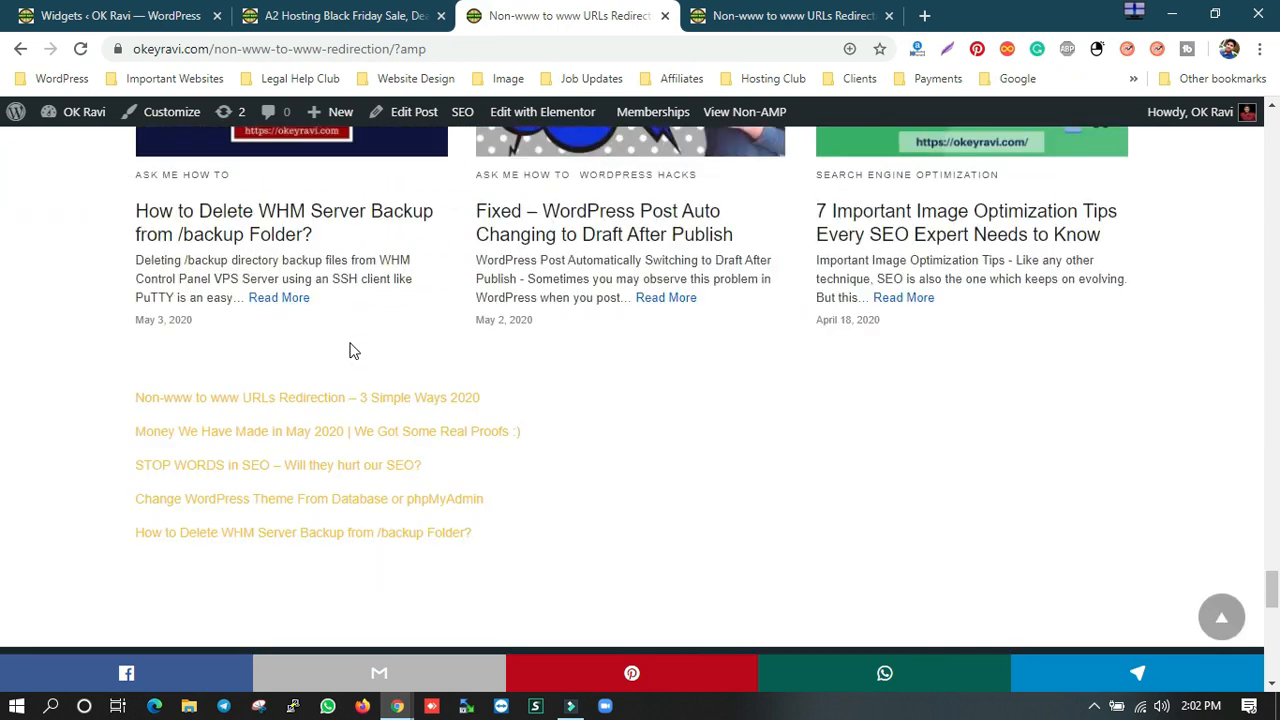
pyautogui.moveTo(570, 538); pyautogui.dragTo(120, 356)
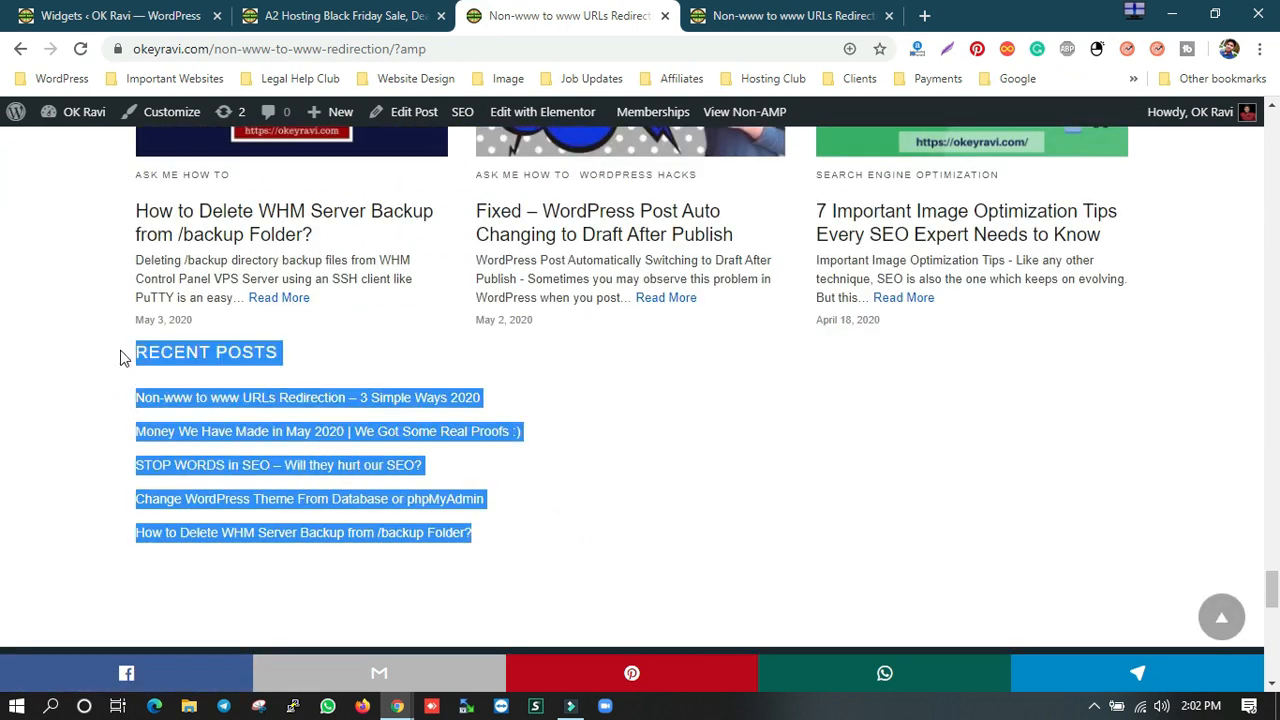
# Step: Delete the Recent Posts widget from the AMP Widget Above Footer area
pyautogui.click(105, 15)
pyautogui.click(1213, 461)
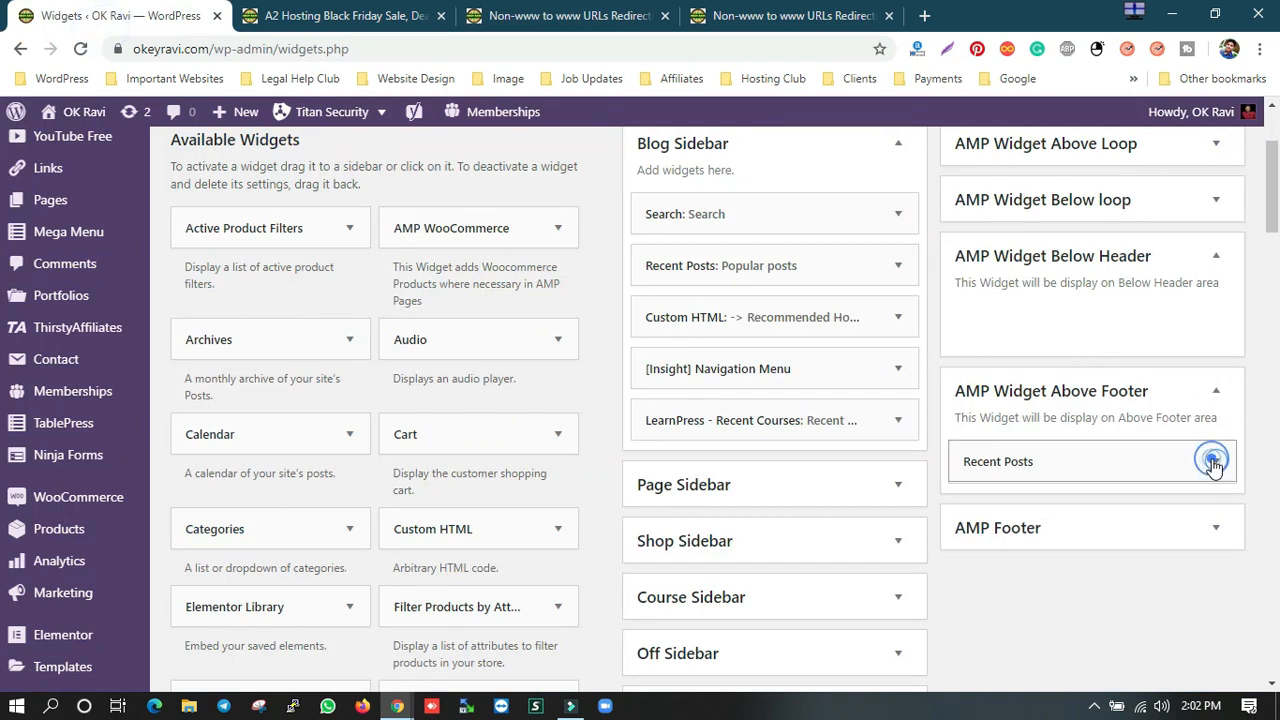
pyautogui.scroll(-2, 985, 452)
pyautogui.click(982, 452)
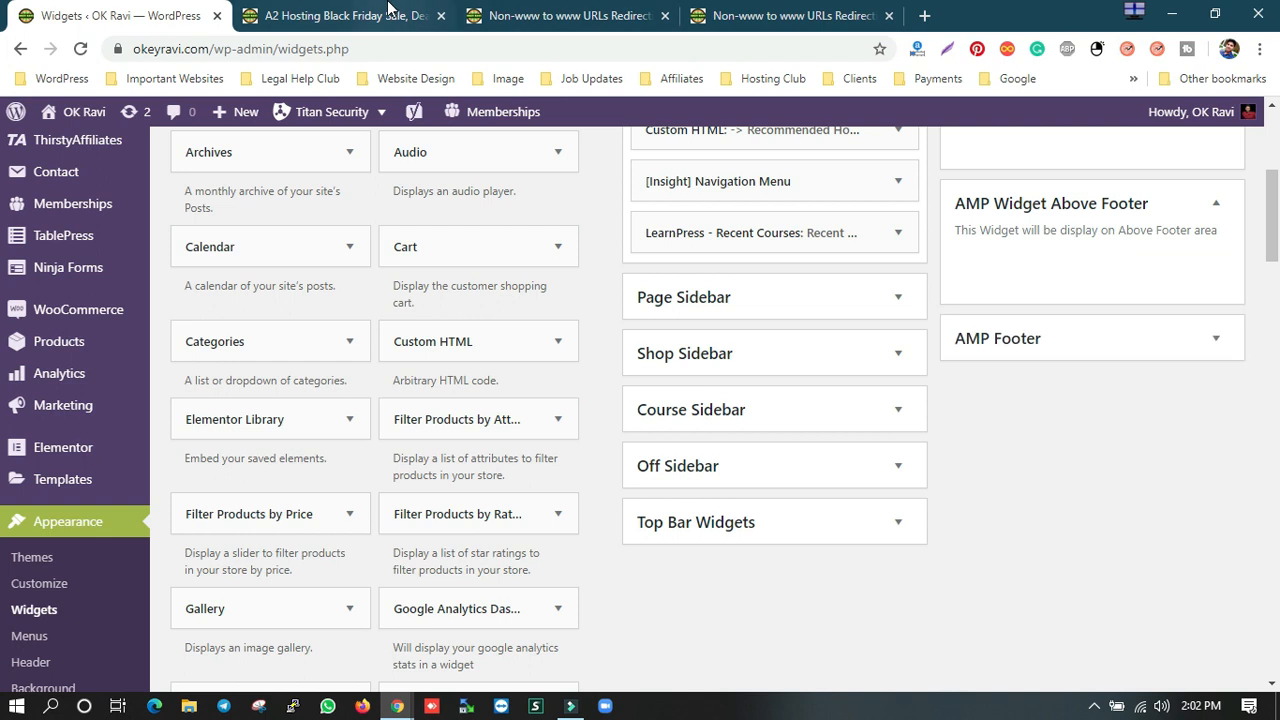
# Step: Expand the AMP Footer widget area and open the settings of its last Links widget
pyautogui.click(1210, 338)
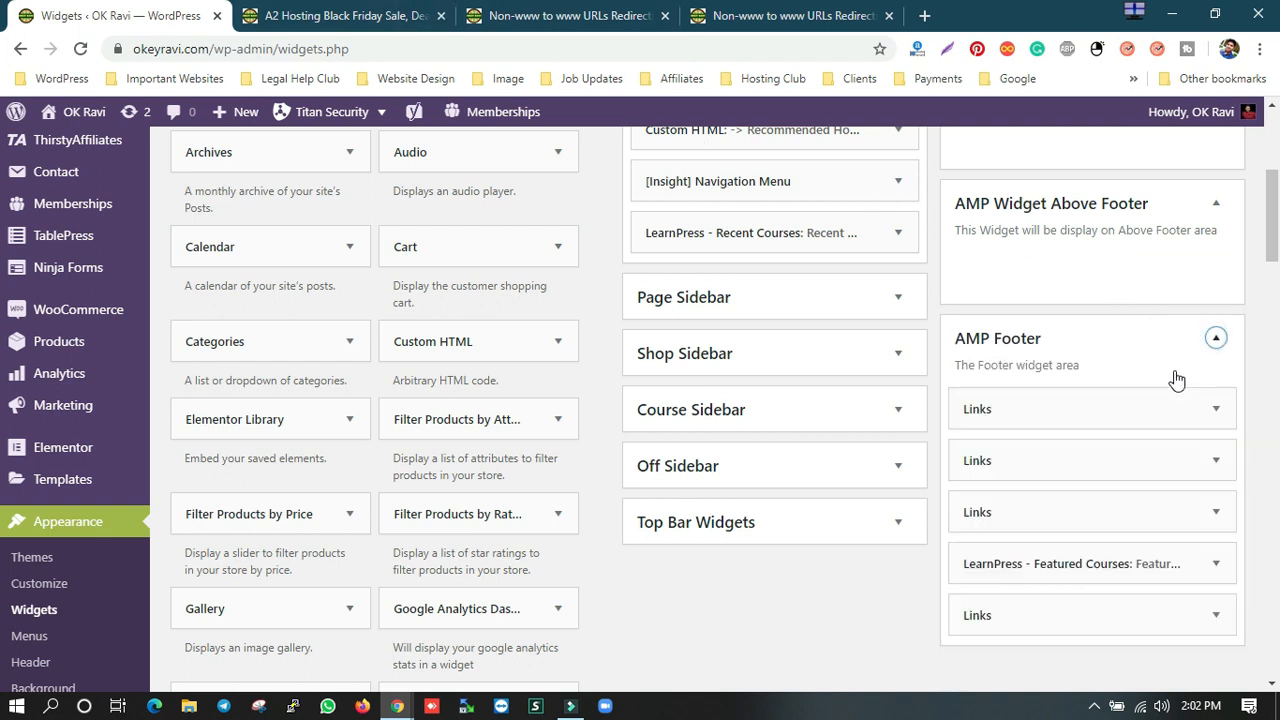
pyautogui.scroll(-1, 1165, 390)
pyautogui.scroll(-1, 1165, 390)
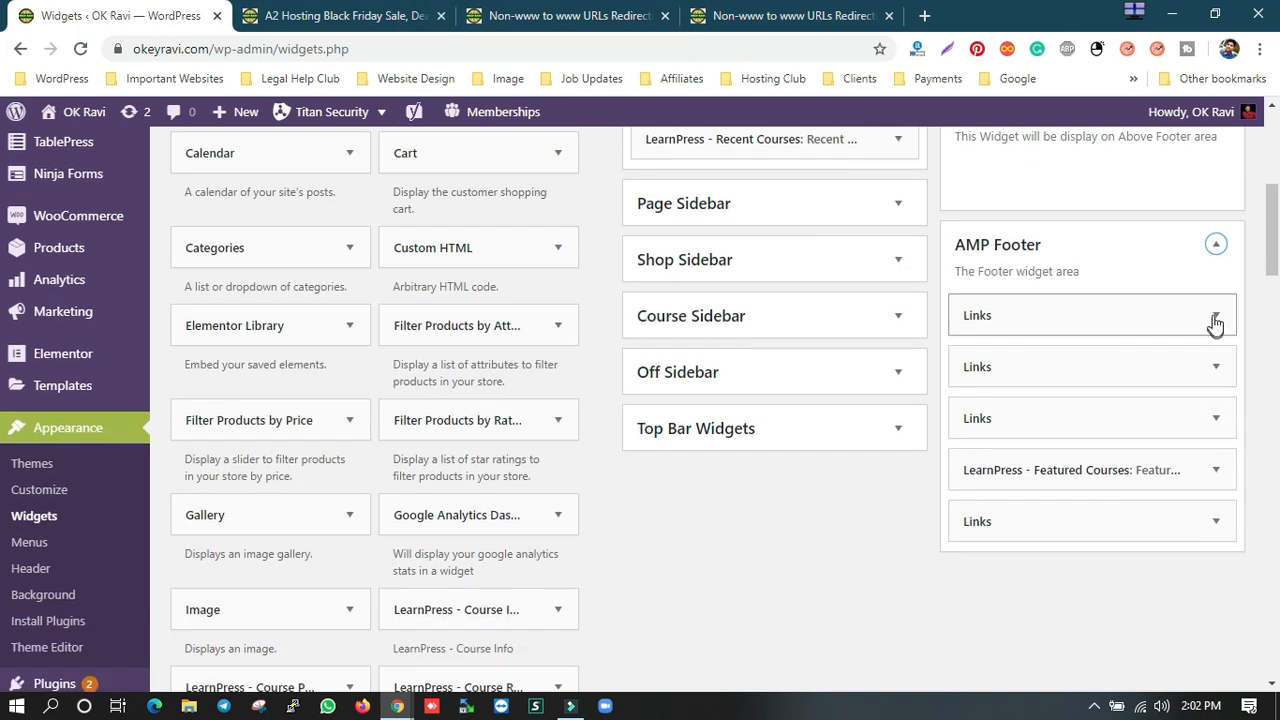
pyautogui.click(1215, 521)
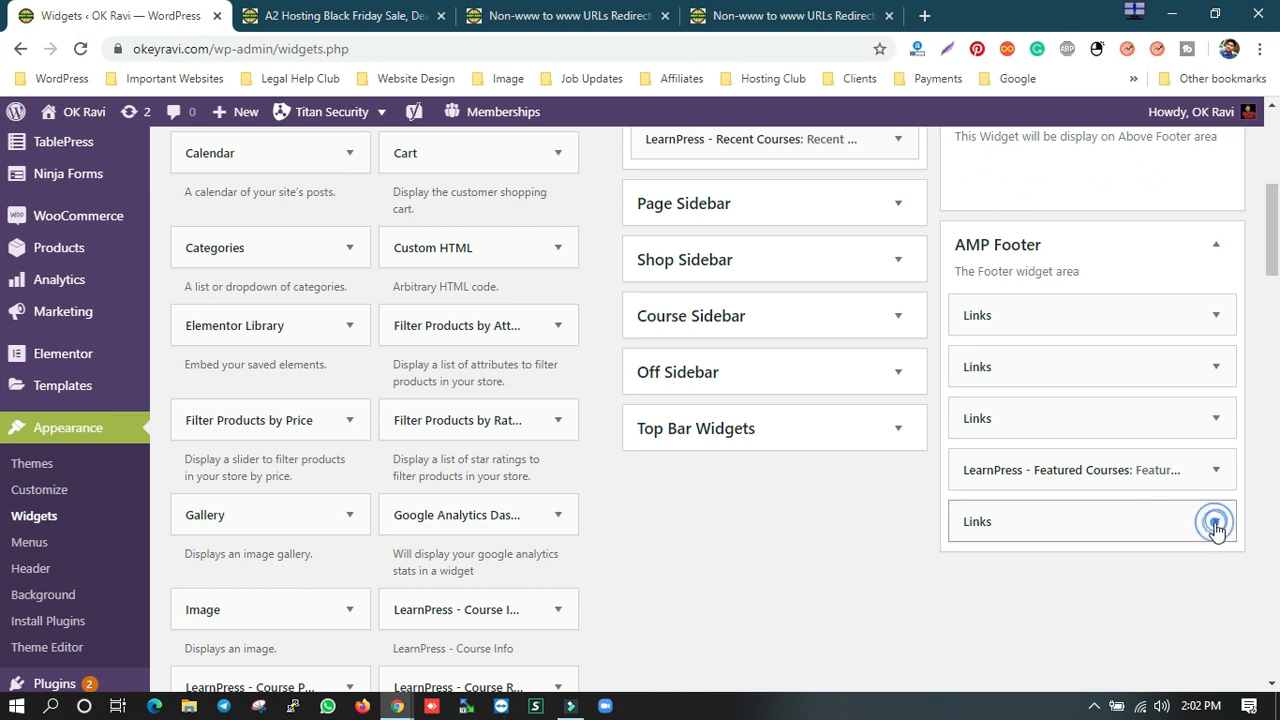
# Step: Compare the footer link columns on the A2 Hosting AMP post and look for the repeated Important Links block
pyautogui.click(320, 16)
pyautogui.scroll(6, 528, 315)
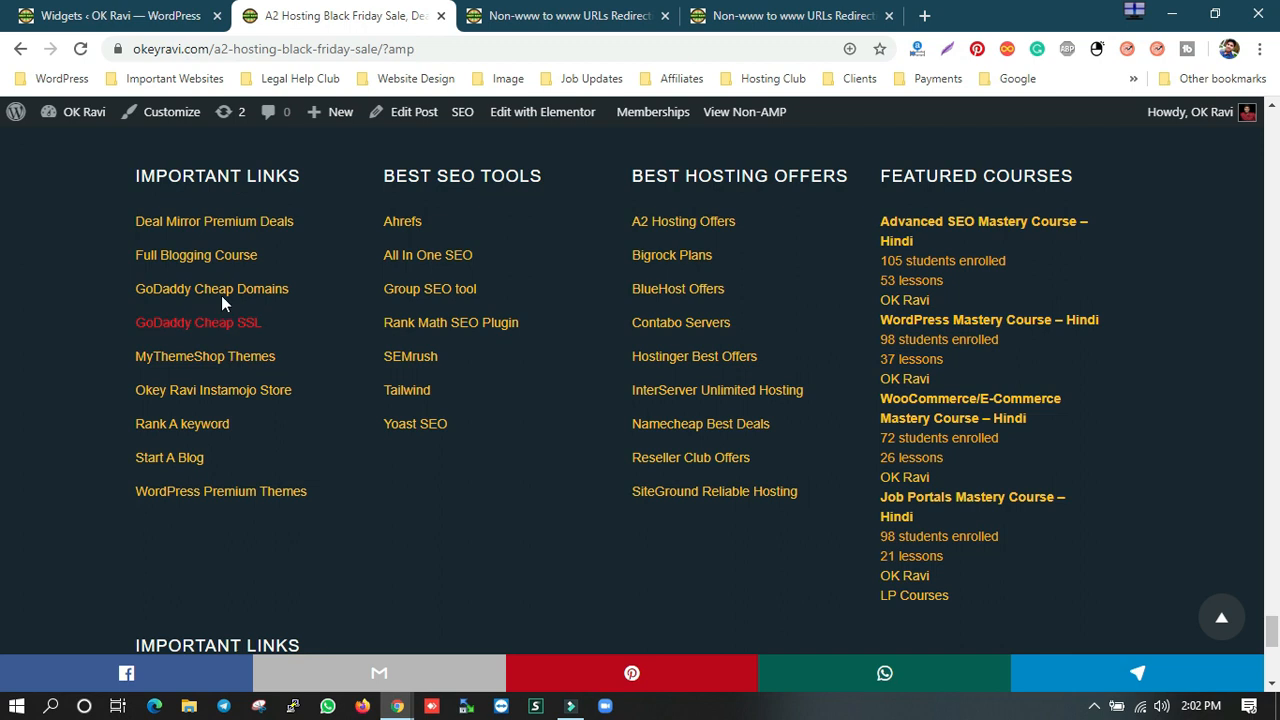
pyautogui.scroll(-3, 228, 318)
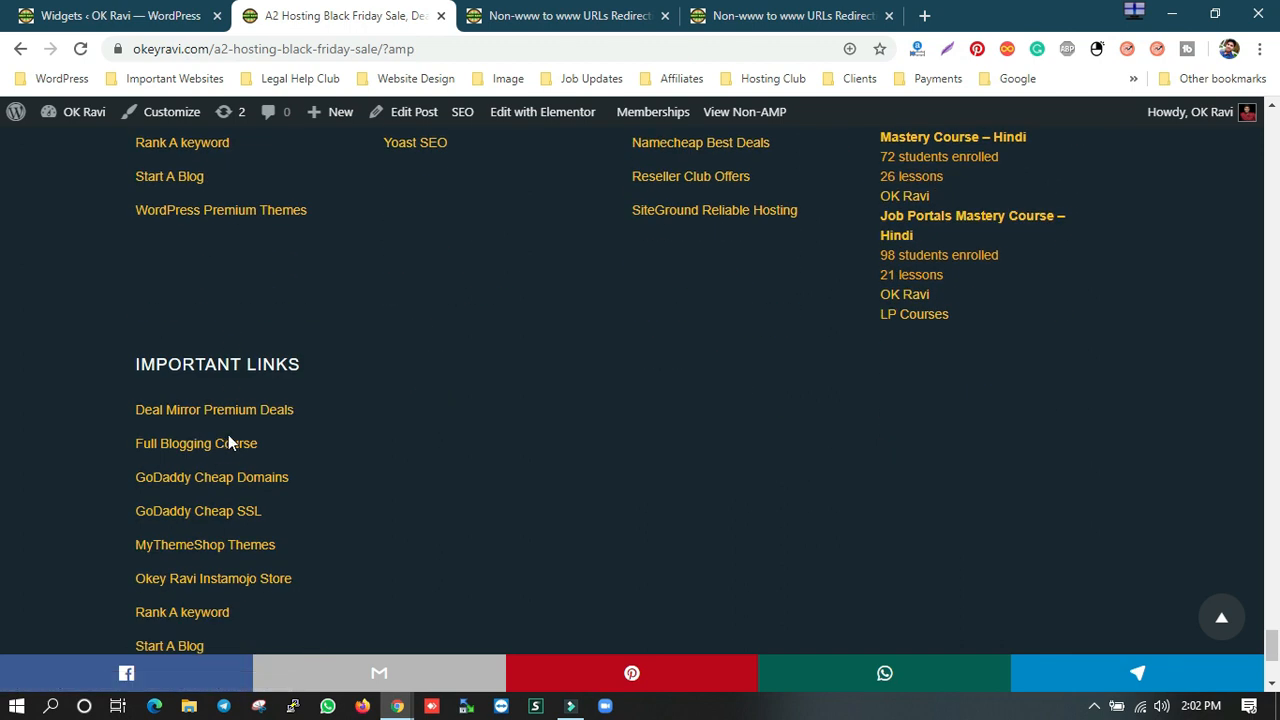
pyautogui.scroll(-2, 240, 446)
pyautogui.scroll(2, 232, 400)
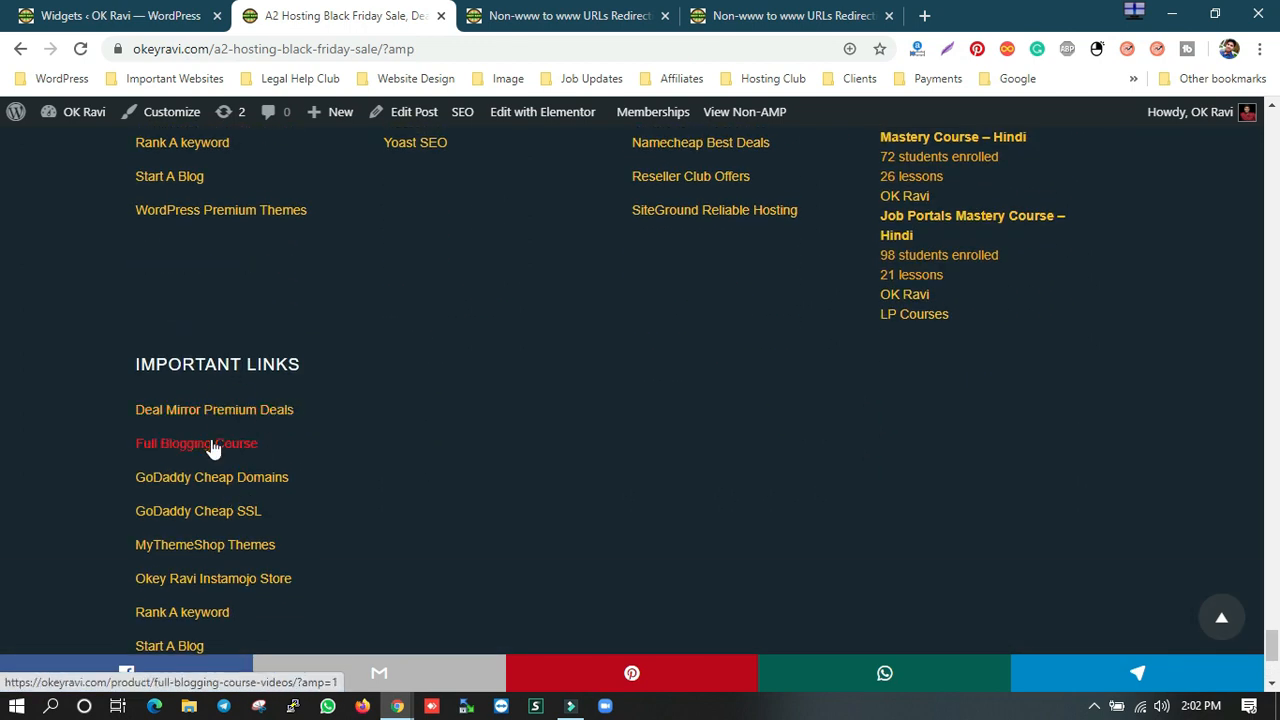
pyautogui.scroll(-1, 213, 449)
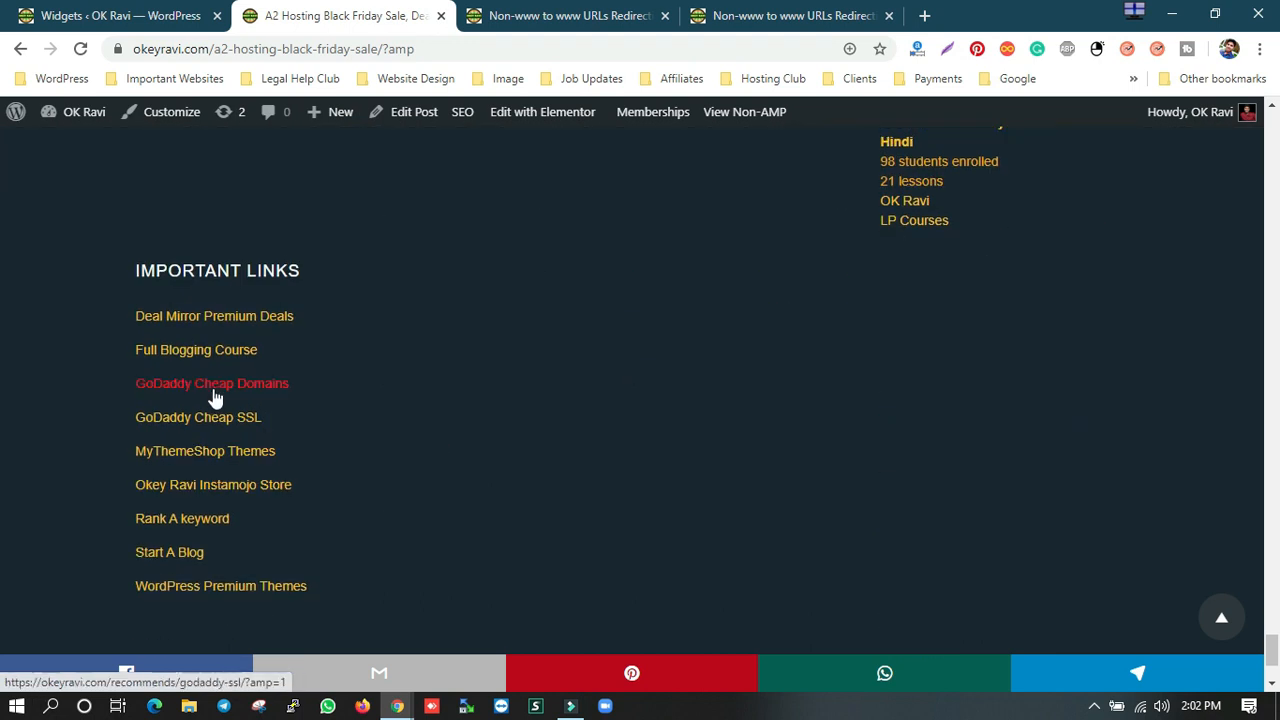
pyautogui.scroll(4, 486, 329)
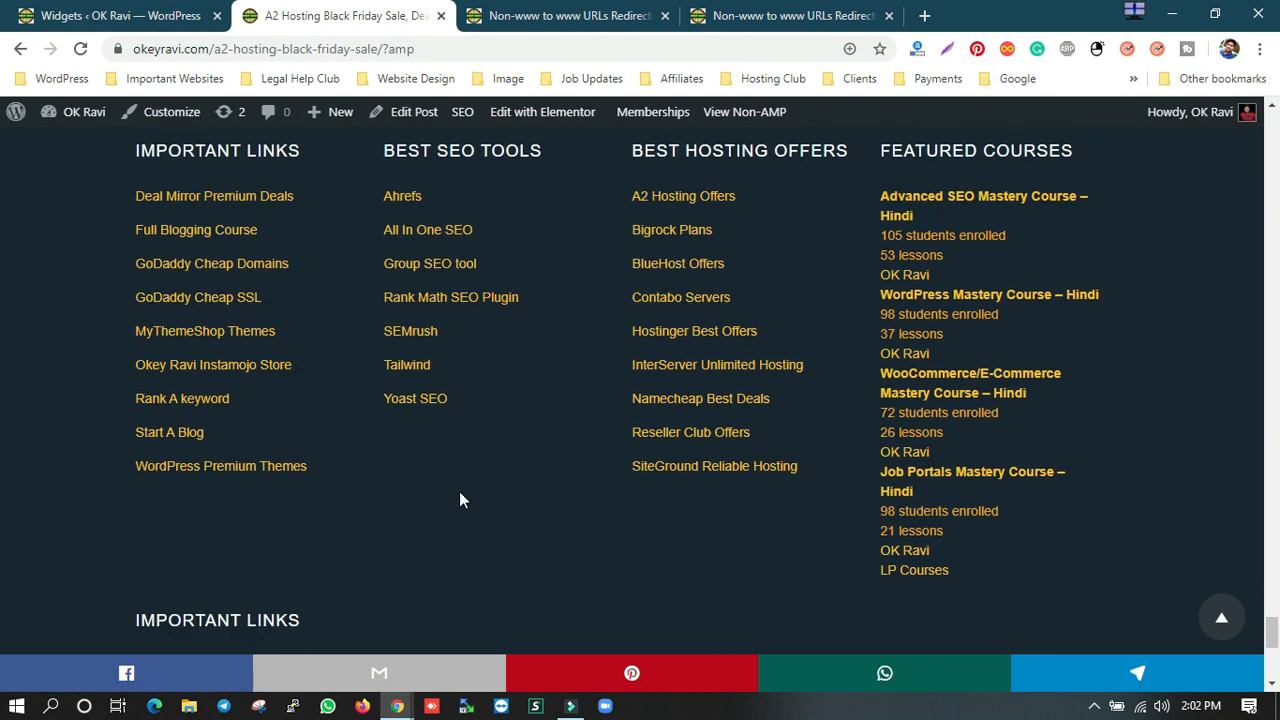
pyautogui.scroll(-3, 177, 497)
# Step: Delete the last Links widget from the AMP Footer widget area
pyautogui.click(132, 16)
pyautogui.scroll(-3, 1146, 653)
pyautogui.click(979, 527)
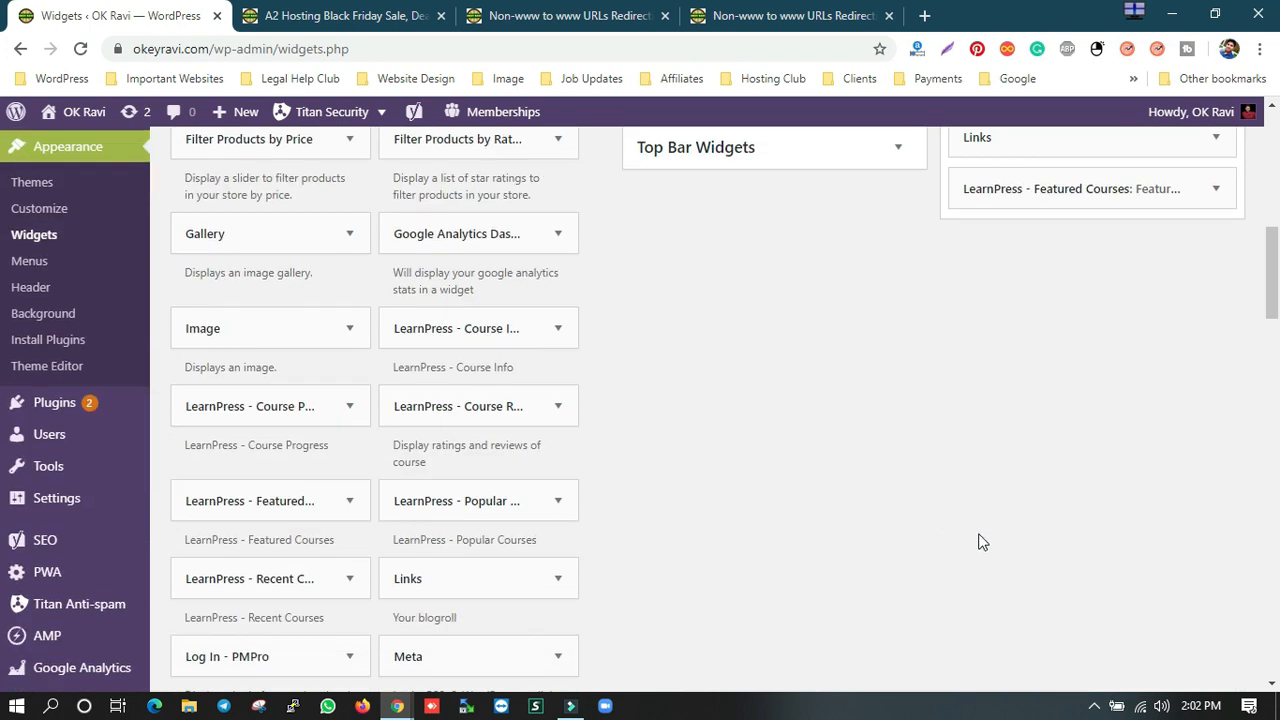
# Step: Open the first Links widget in the AMP Footer area and review its available link categories
pyautogui.scroll(3, 983, 543)
pyautogui.click(1216, 316)
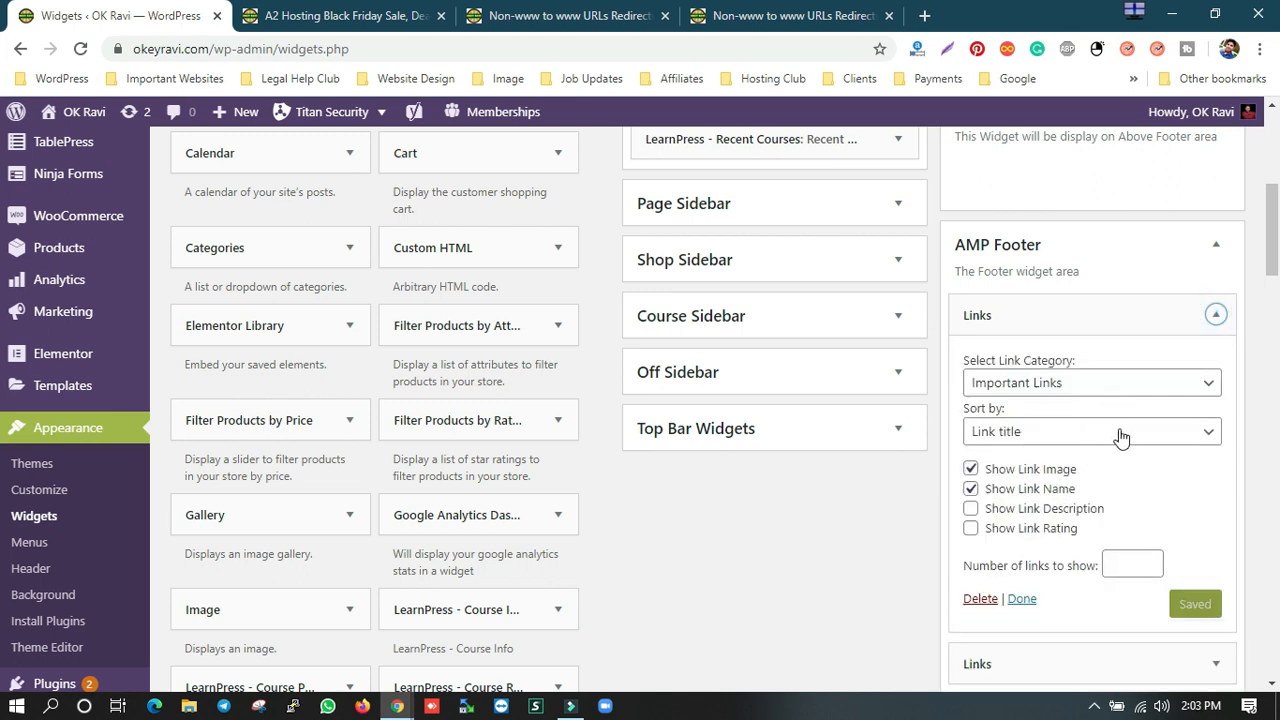
pyautogui.click(1136, 387)
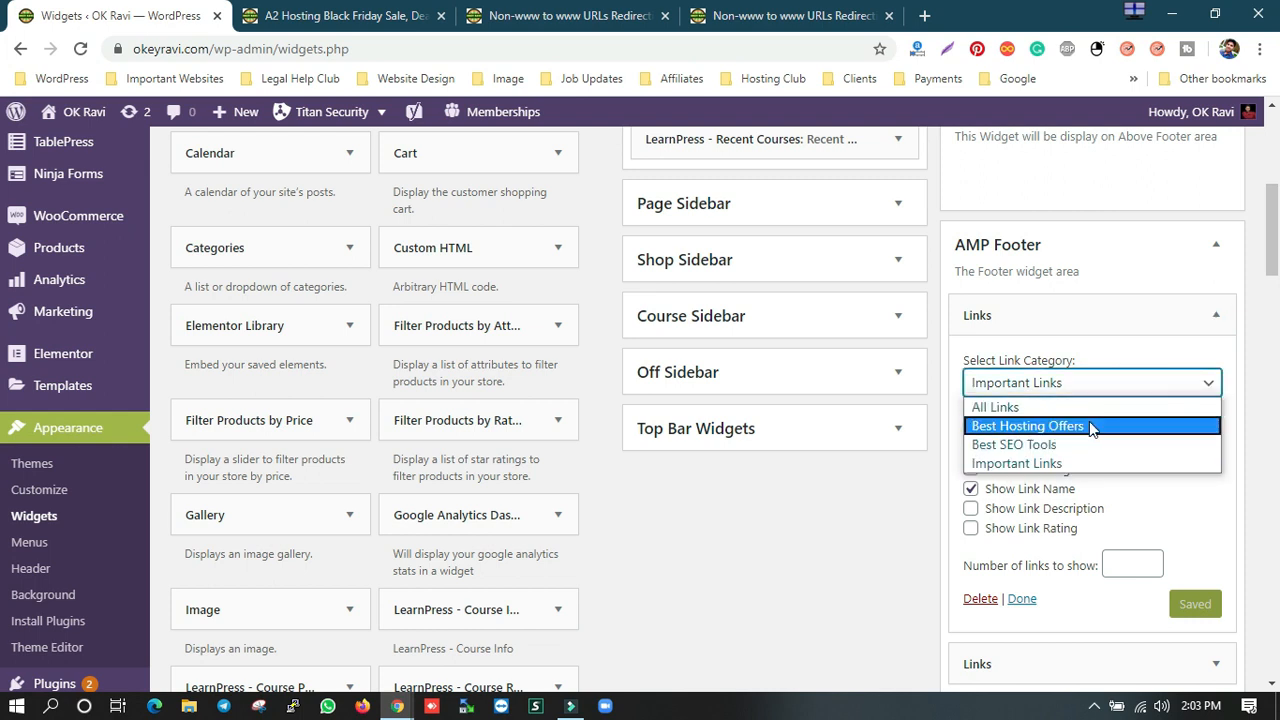
pyautogui.click(1165, 345)
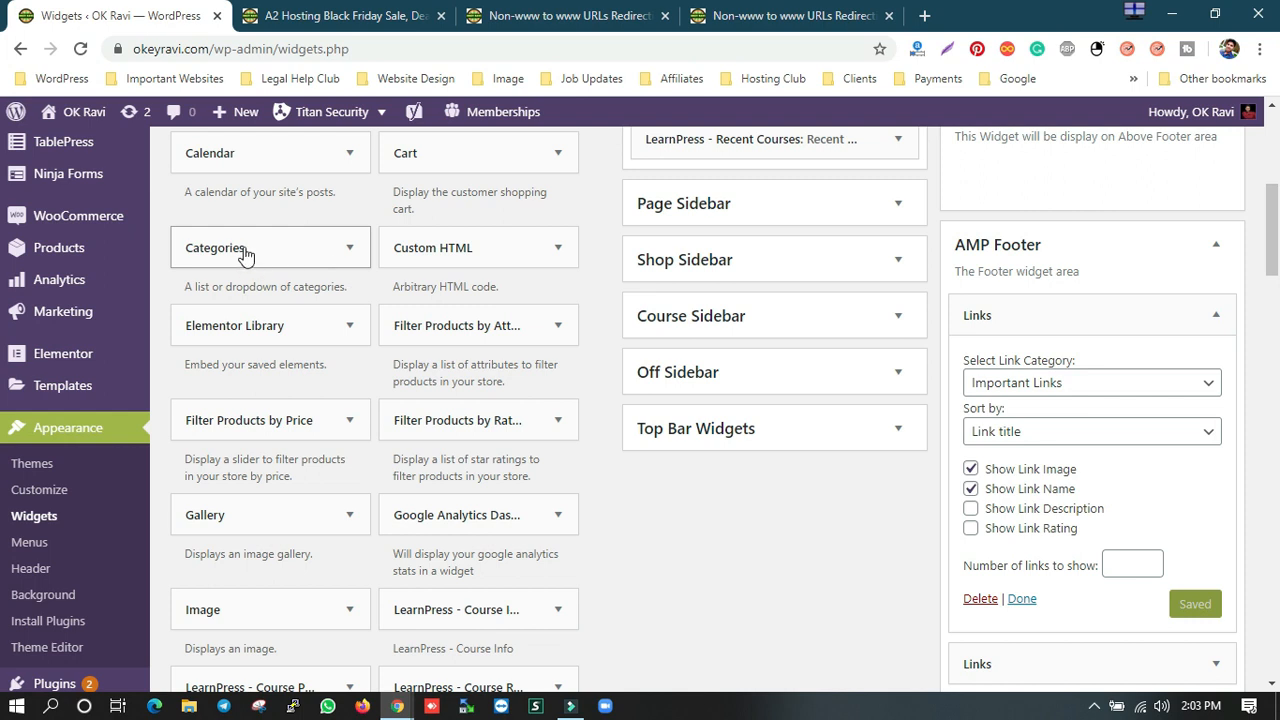
# Step: Add a Categories widget at the top of the AMP Footer area and close the Categories and Links widget settings
pyautogui.moveTo(240, 252); pyautogui.dragTo(1041, 318)
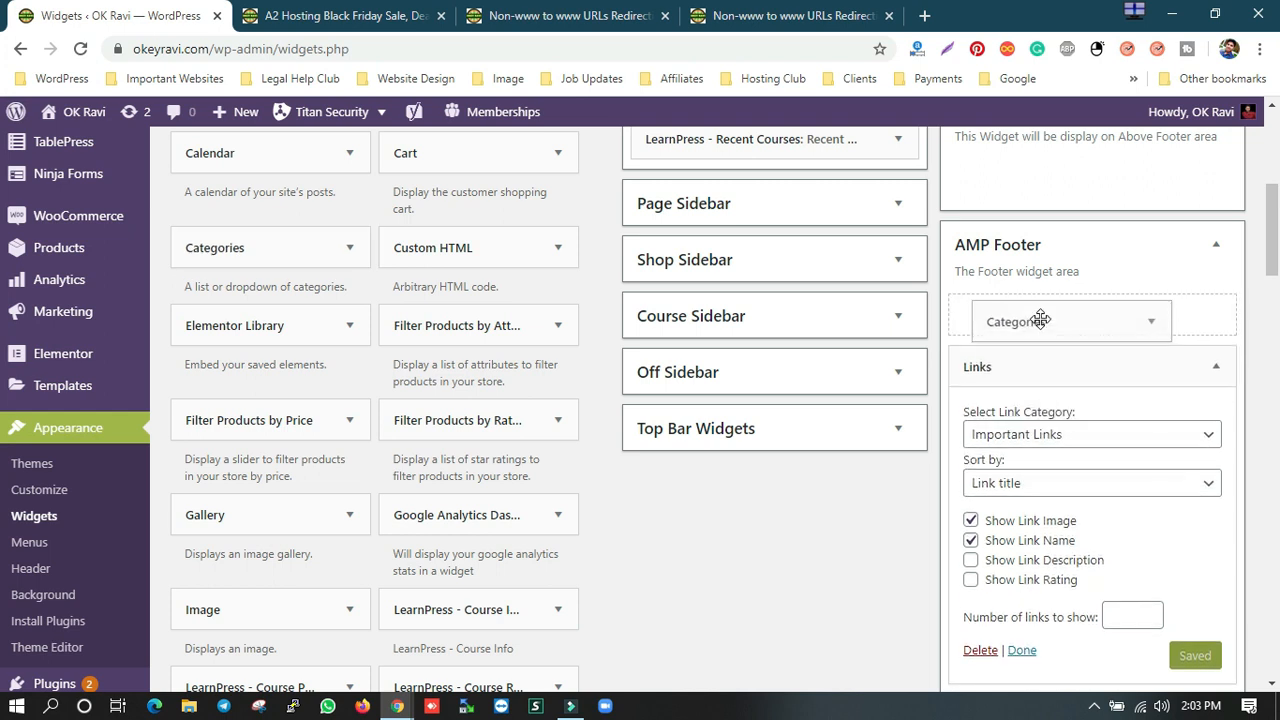
pyautogui.moveTo(1097, 350); pyautogui.dragTo(1098, 352)
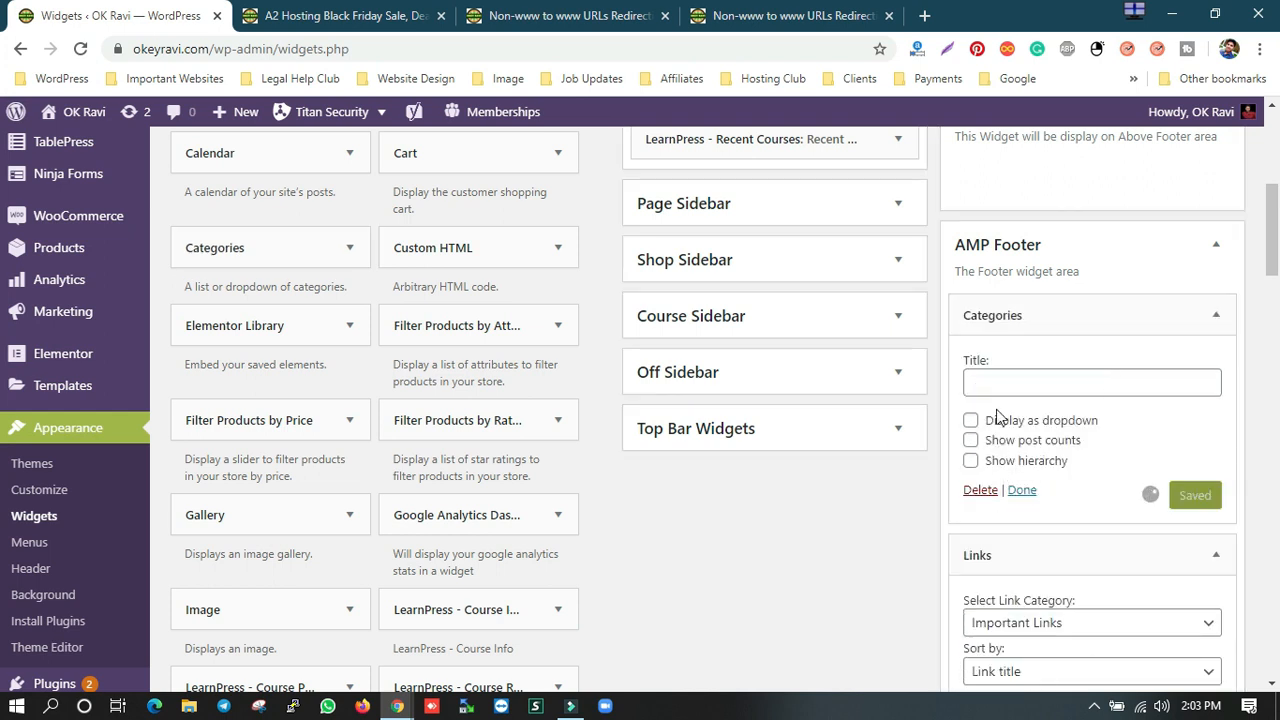
pyautogui.click(1021, 490)
pyautogui.click(1021, 650)
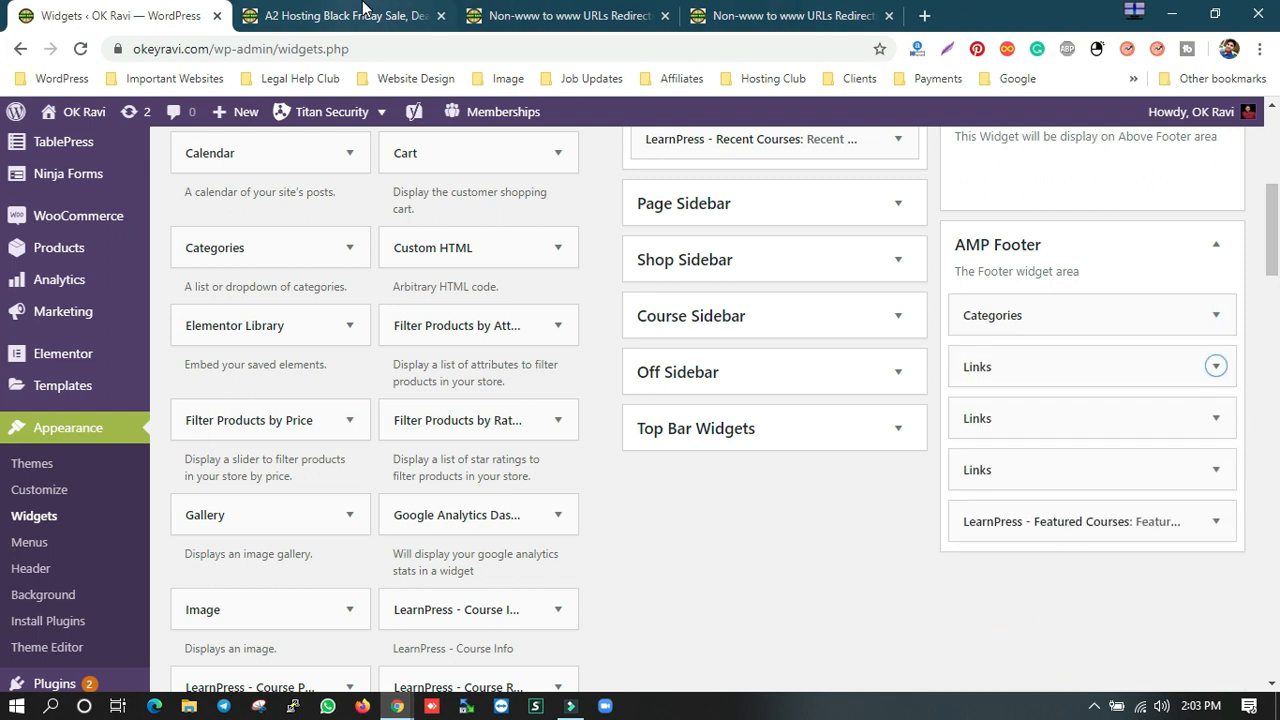
# Step: Reload the A2 Hosting AMP post and check its footer widget columns
pyautogui.click(363, 10)
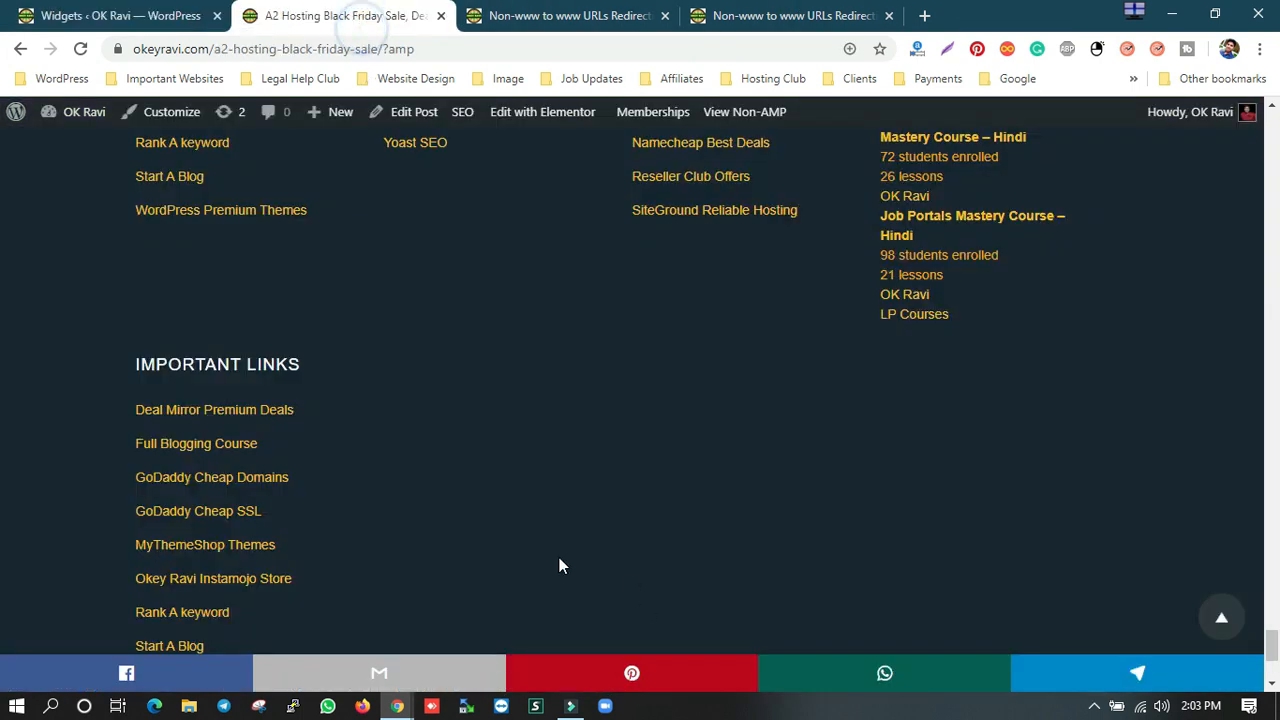
pyautogui.click(82, 50)
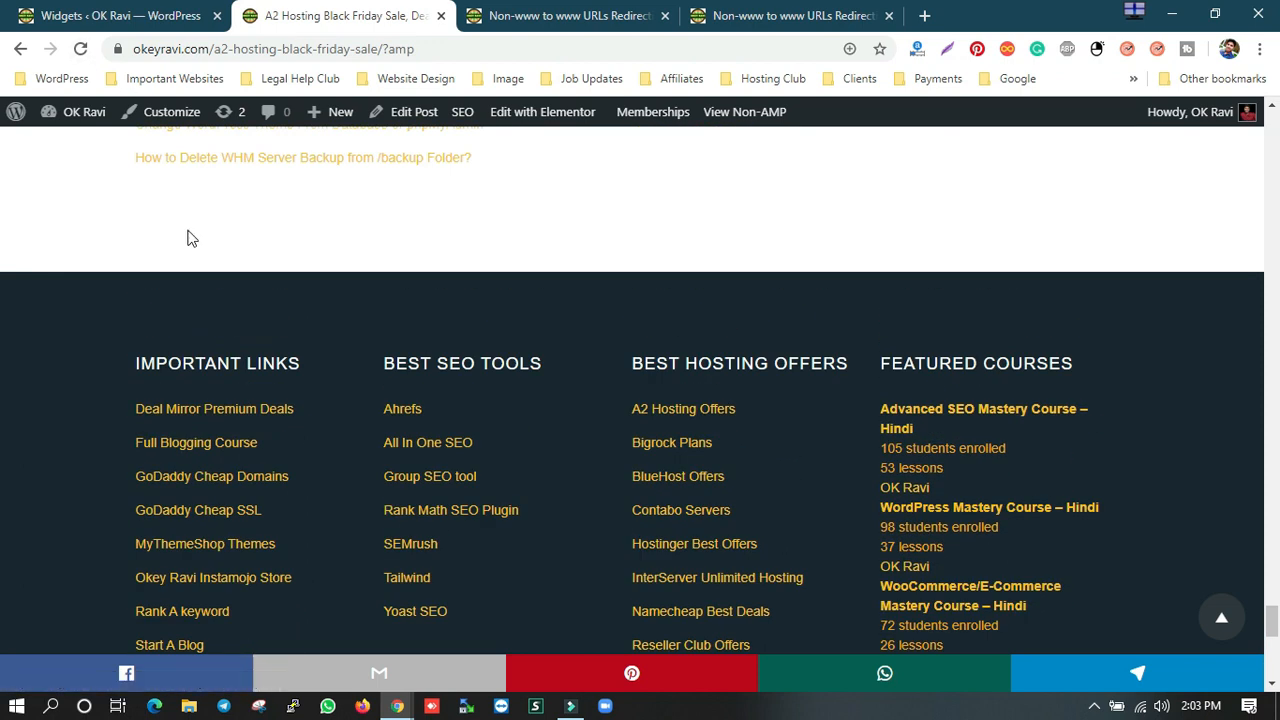
pyautogui.click(81, 49)
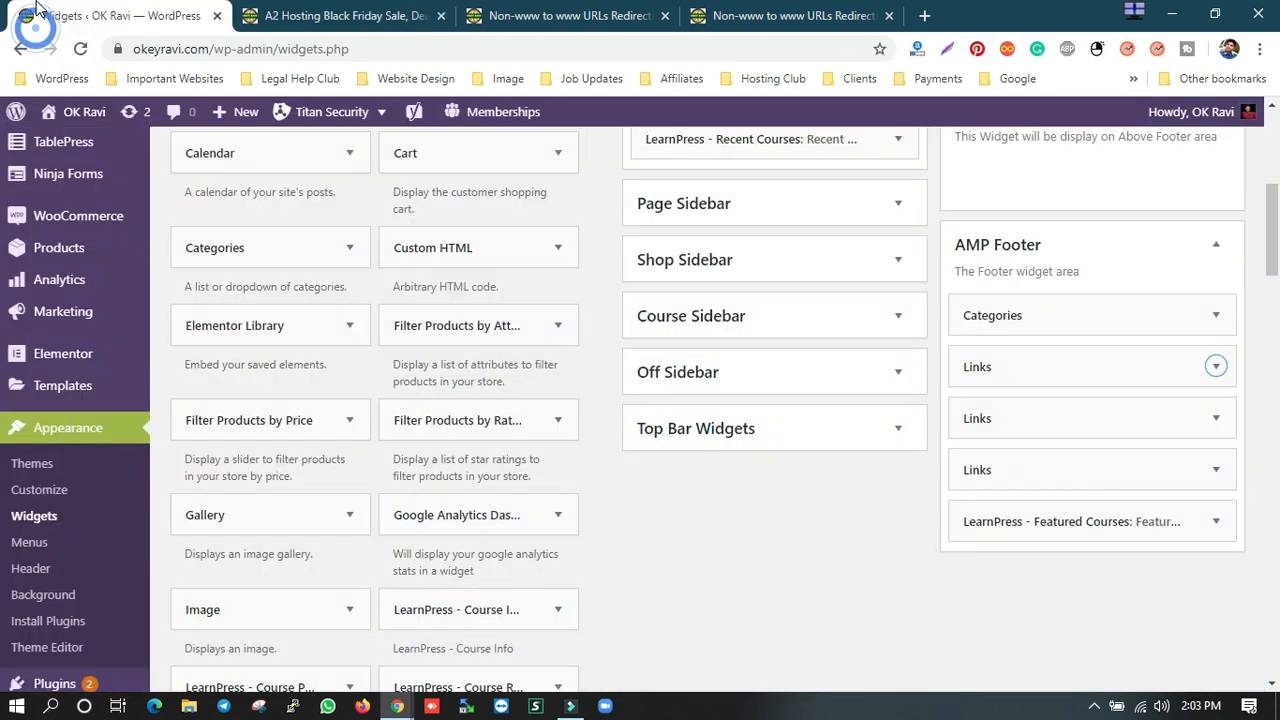
# Step: Return to the Widgets page and review the settings of the AMP Footer's Categories widget and first Links widget, closing each
pyautogui.click(40, 14)
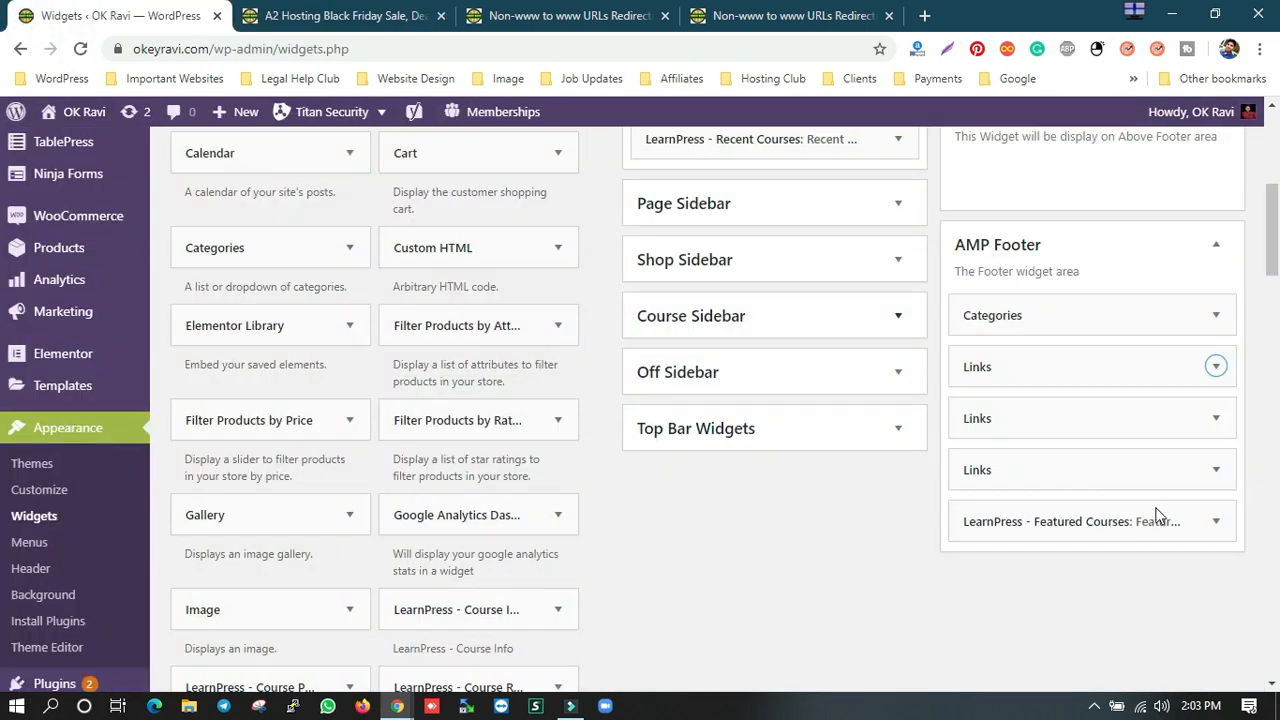
pyautogui.click(1213, 330)
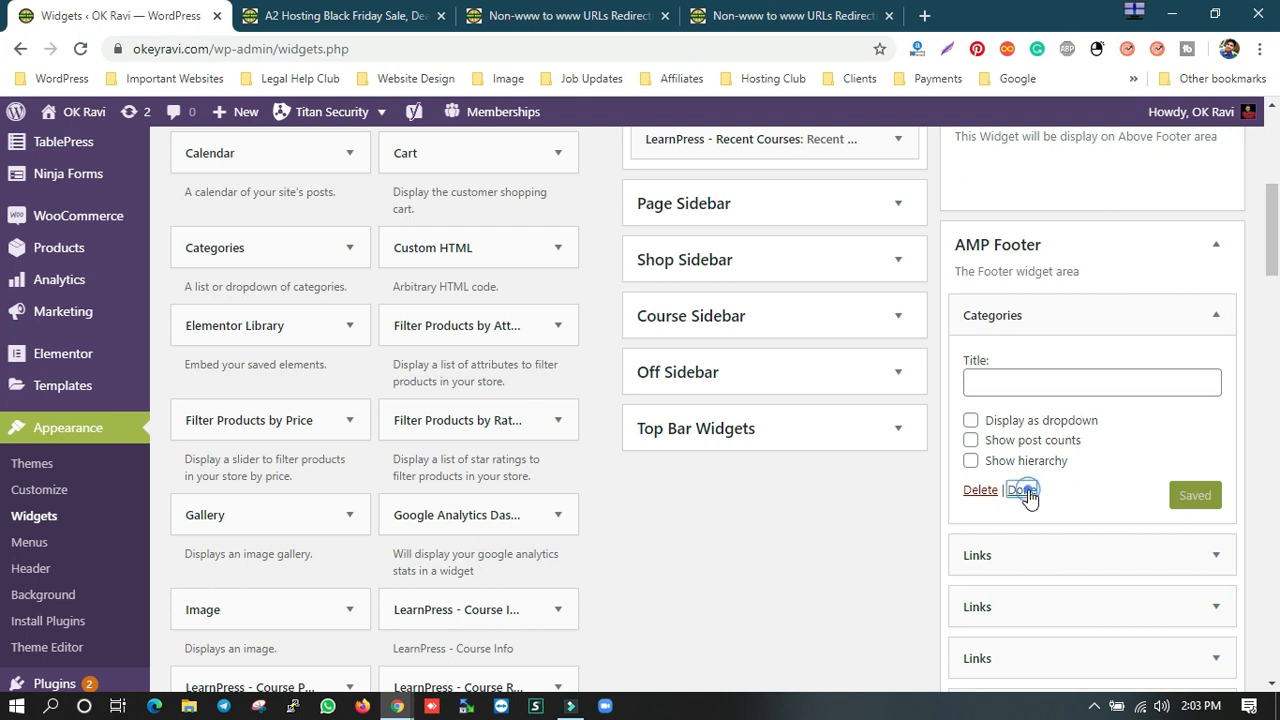
pyautogui.click(1022, 490)
pyautogui.click(1213, 368)
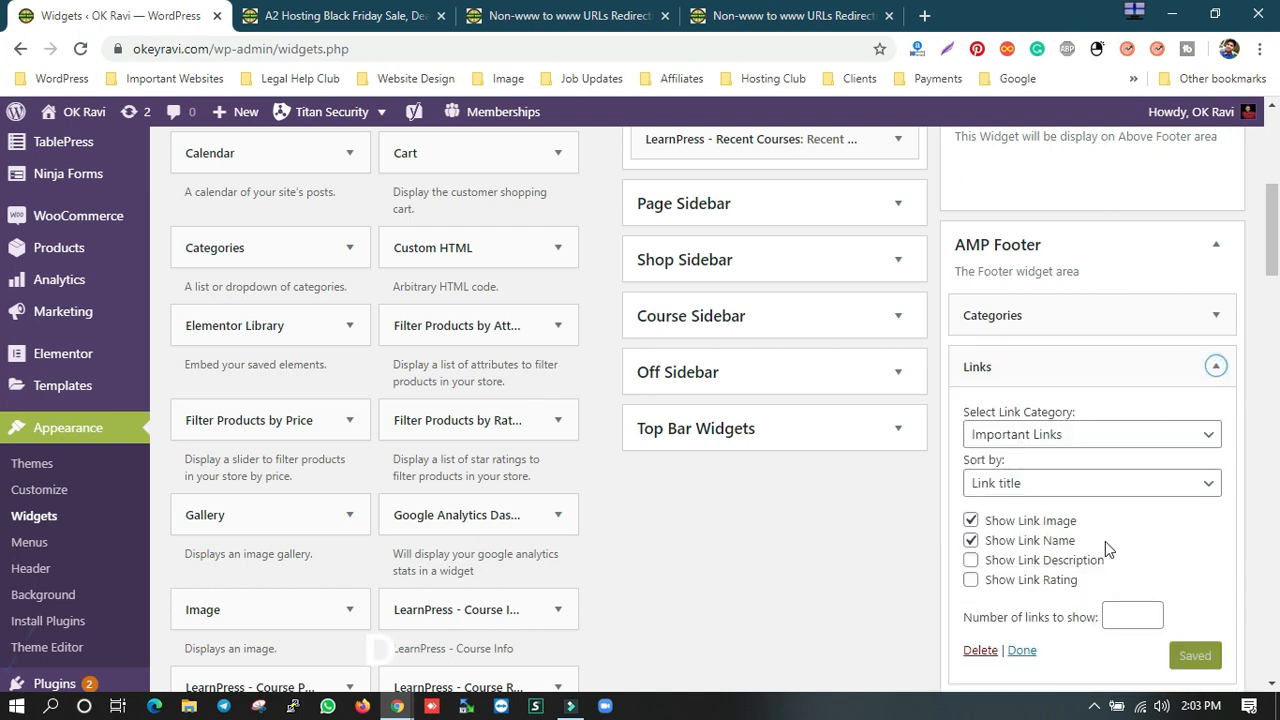
pyautogui.click(1022, 651)
pyautogui.scroll(-3, 1109, 524)
pyautogui.scroll(10, 1109, 524)
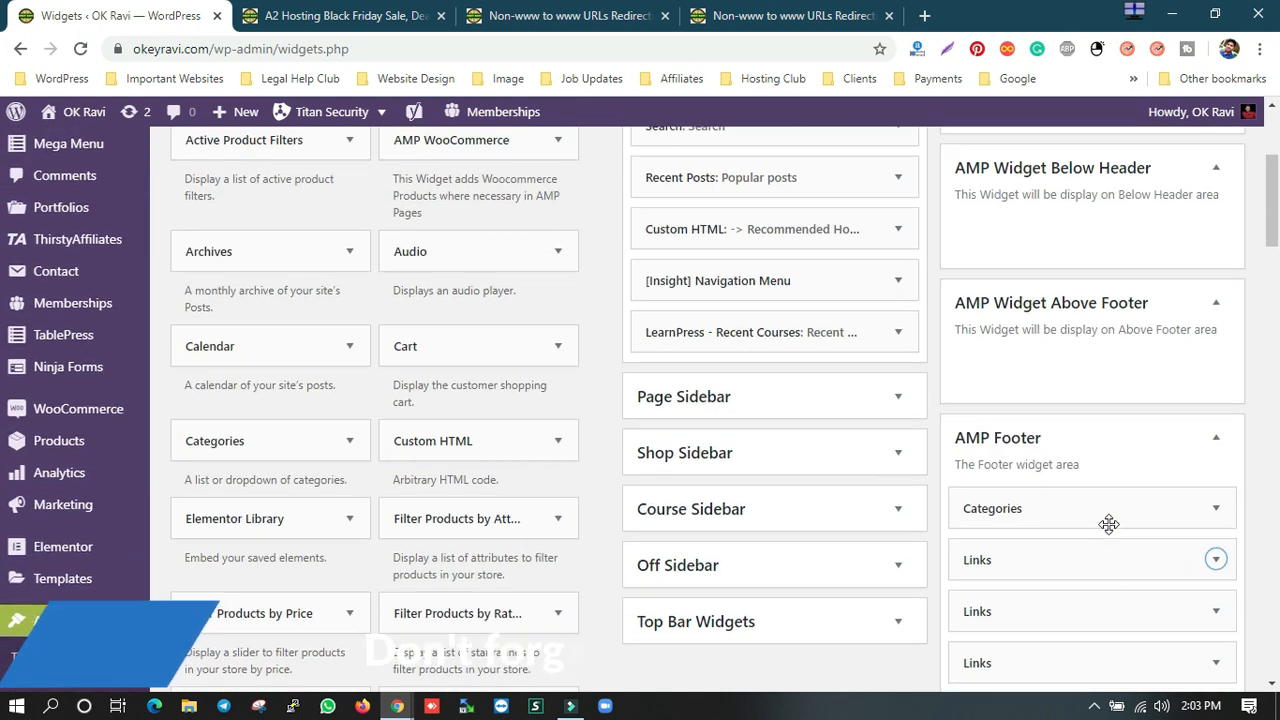
# Step: Check the A2 Hosting AMP post's footer, then reload the Non-www to www URLs Redirection AMP post and examine its Recent Posts list and footer columns
pyautogui.click(357, 12)
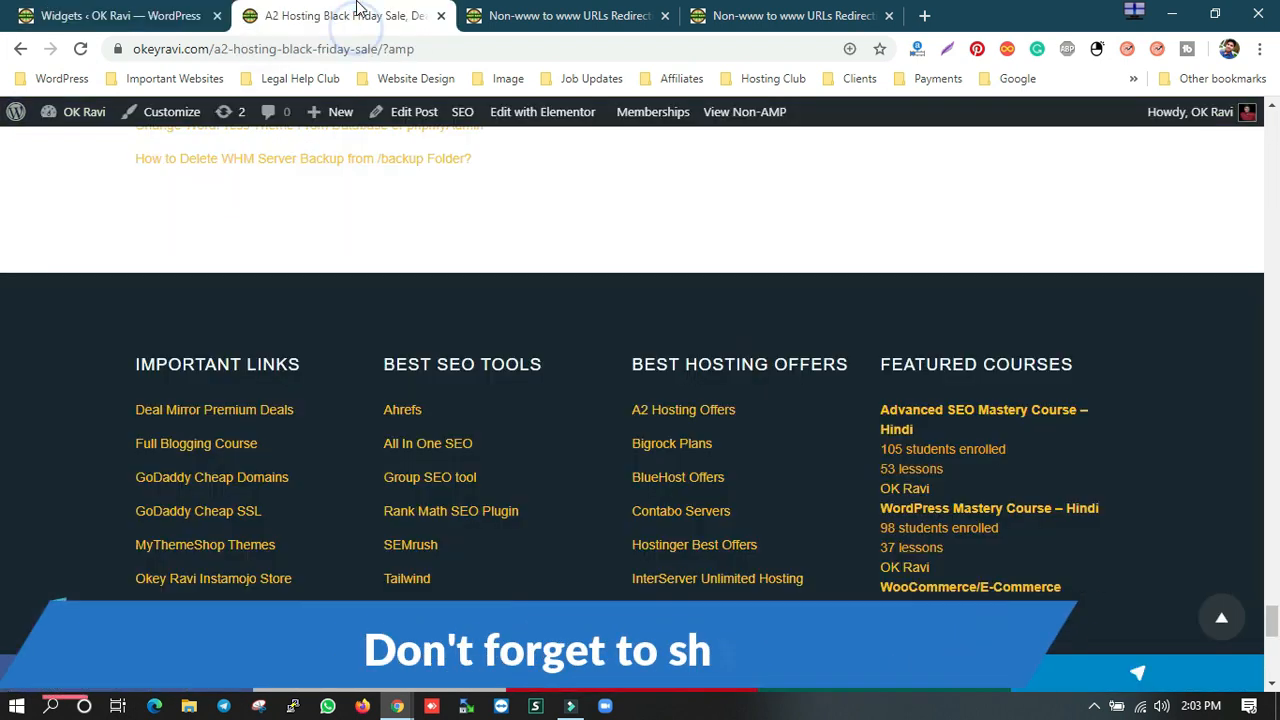
pyautogui.scroll(-3, 418, 413)
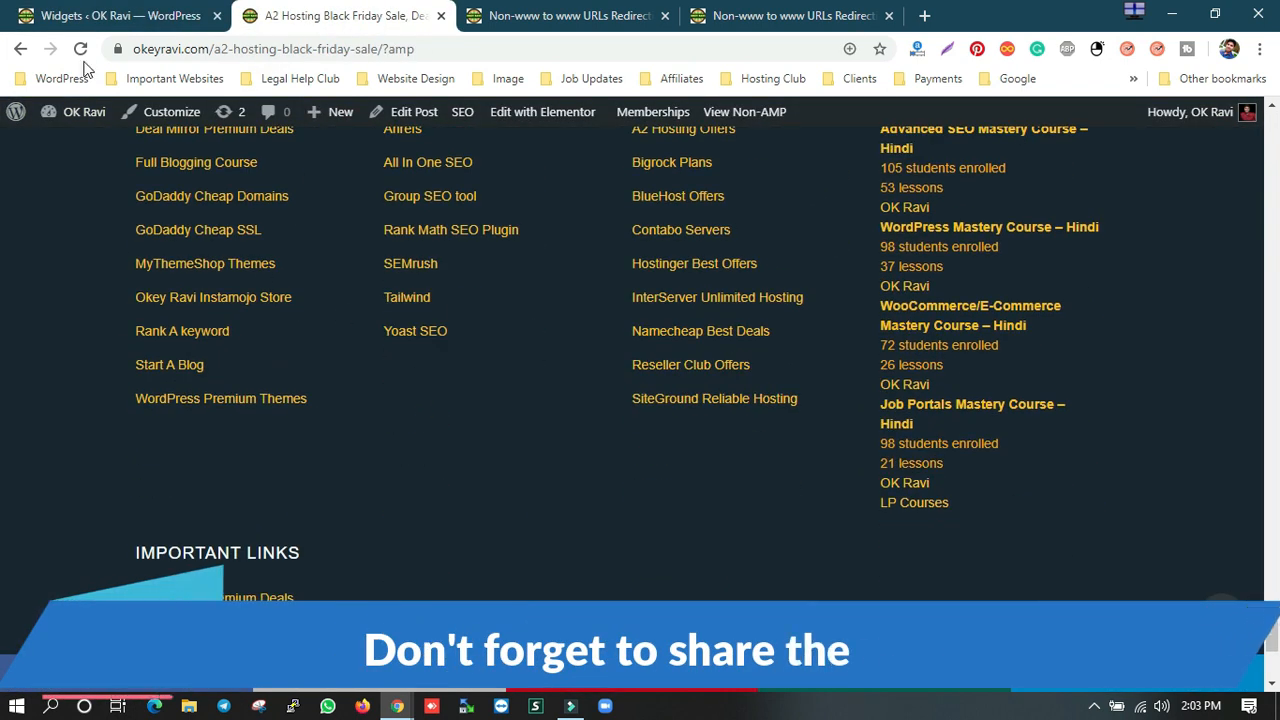
pyautogui.click(541, 14)
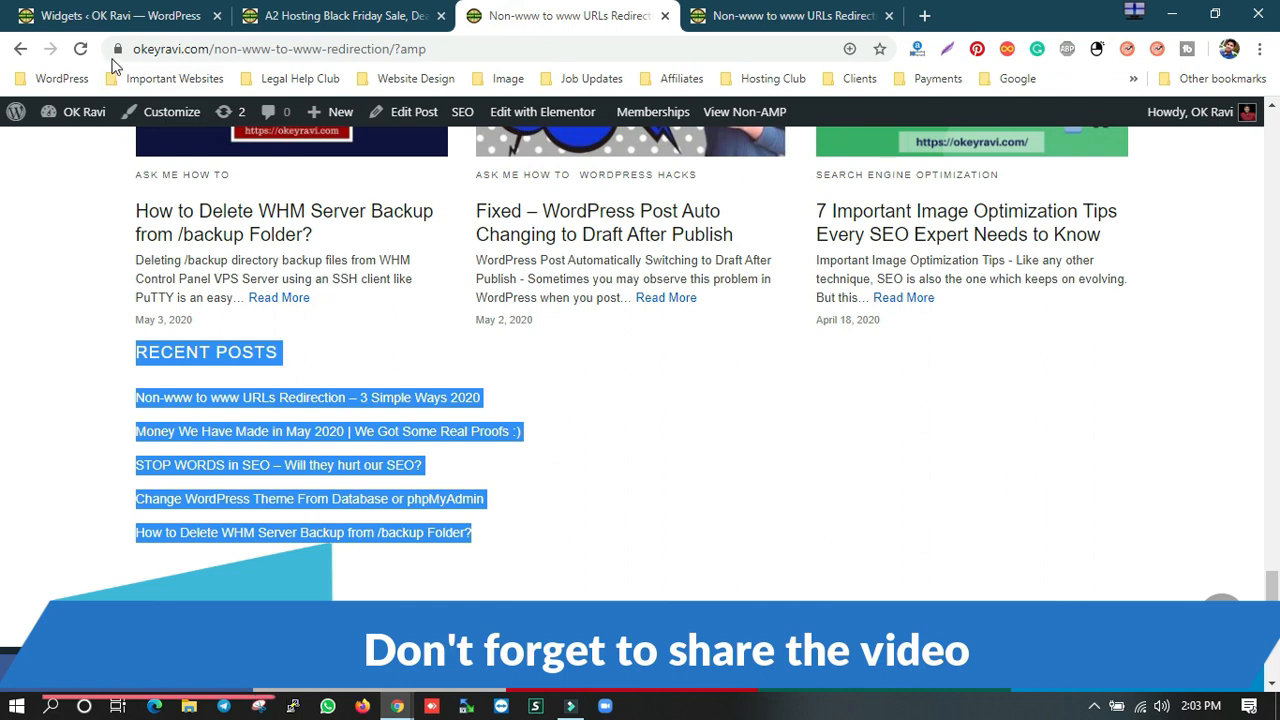
pyautogui.click(80, 48)
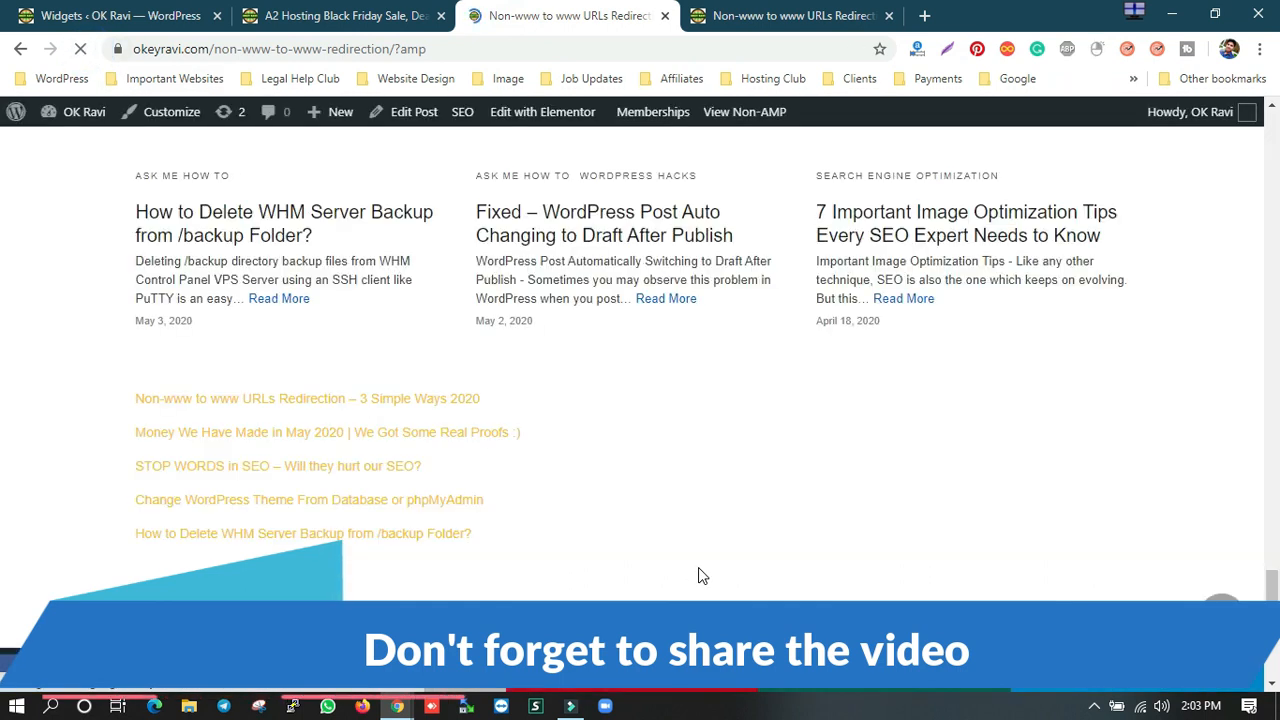
pyautogui.scroll(-2, 650, 480)
pyautogui.moveTo(582, 380); pyautogui.dragTo(115, 233)
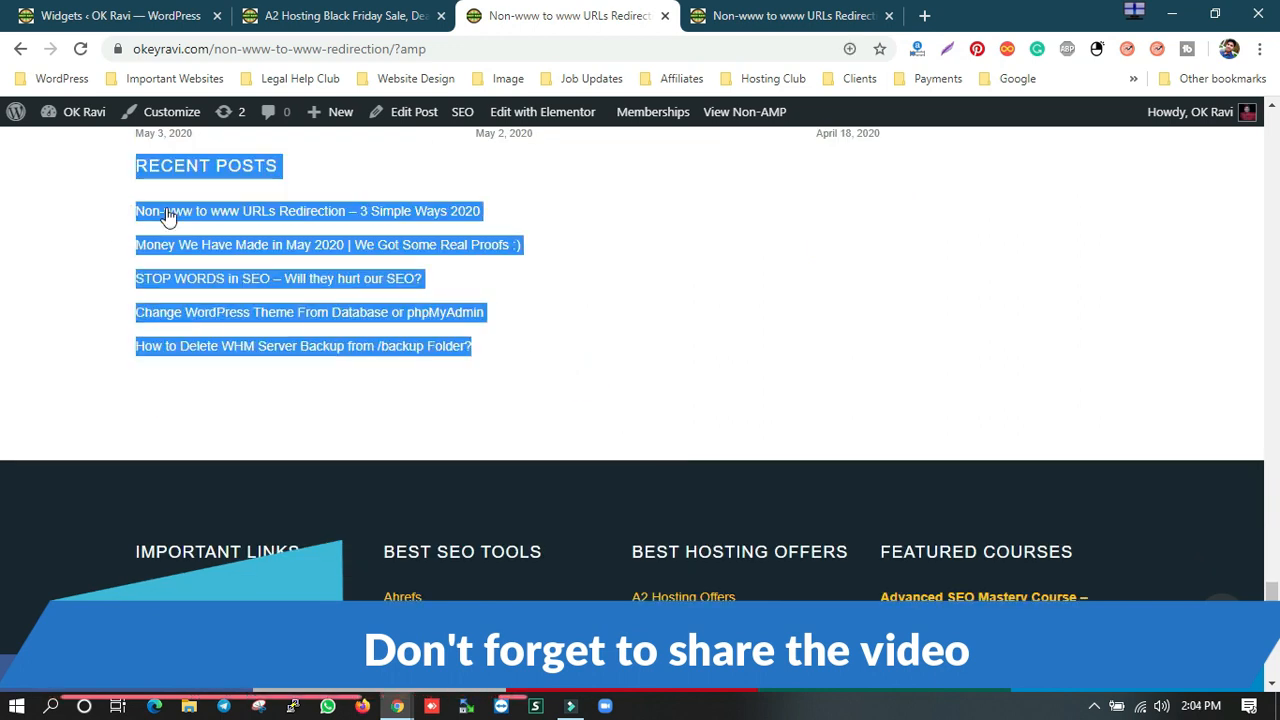
pyautogui.scroll(-2, 686, 446)
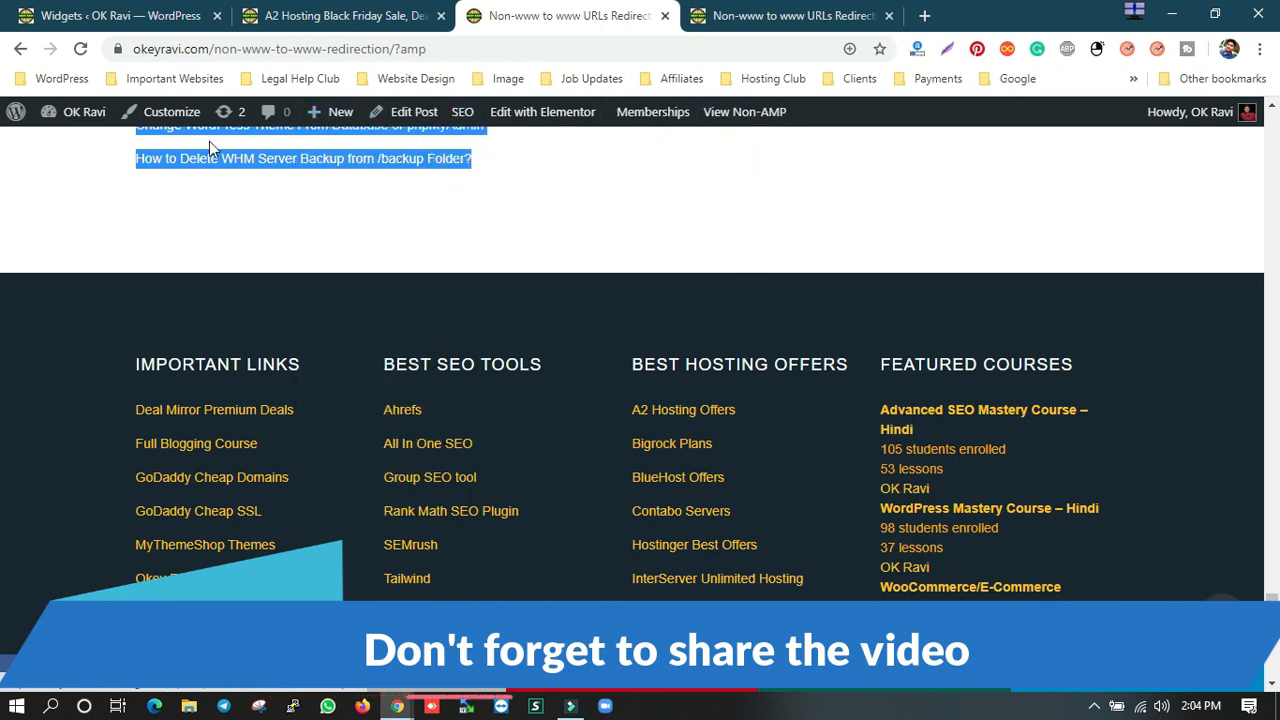
pyautogui.scroll(-5, 542, 366)
pyautogui.scroll(-3, 542, 366)
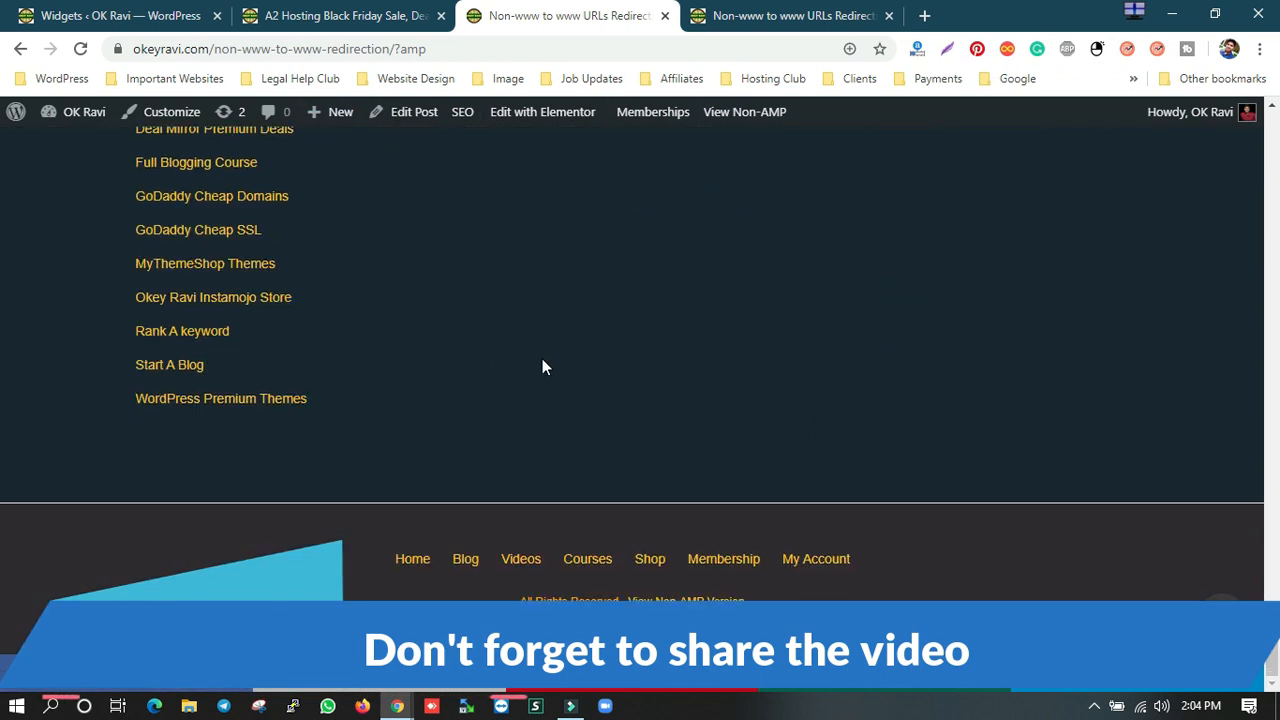
pyautogui.scroll(5, 542, 367)
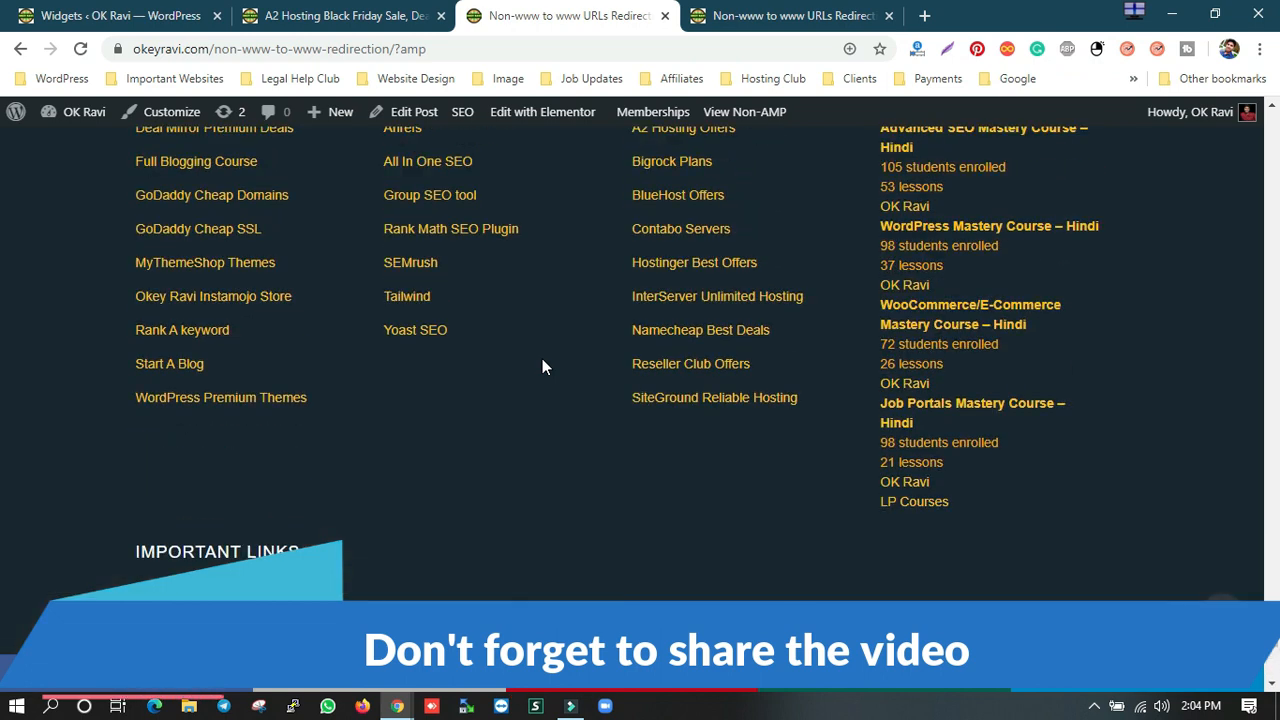
pyautogui.scroll(4, 555, 418)
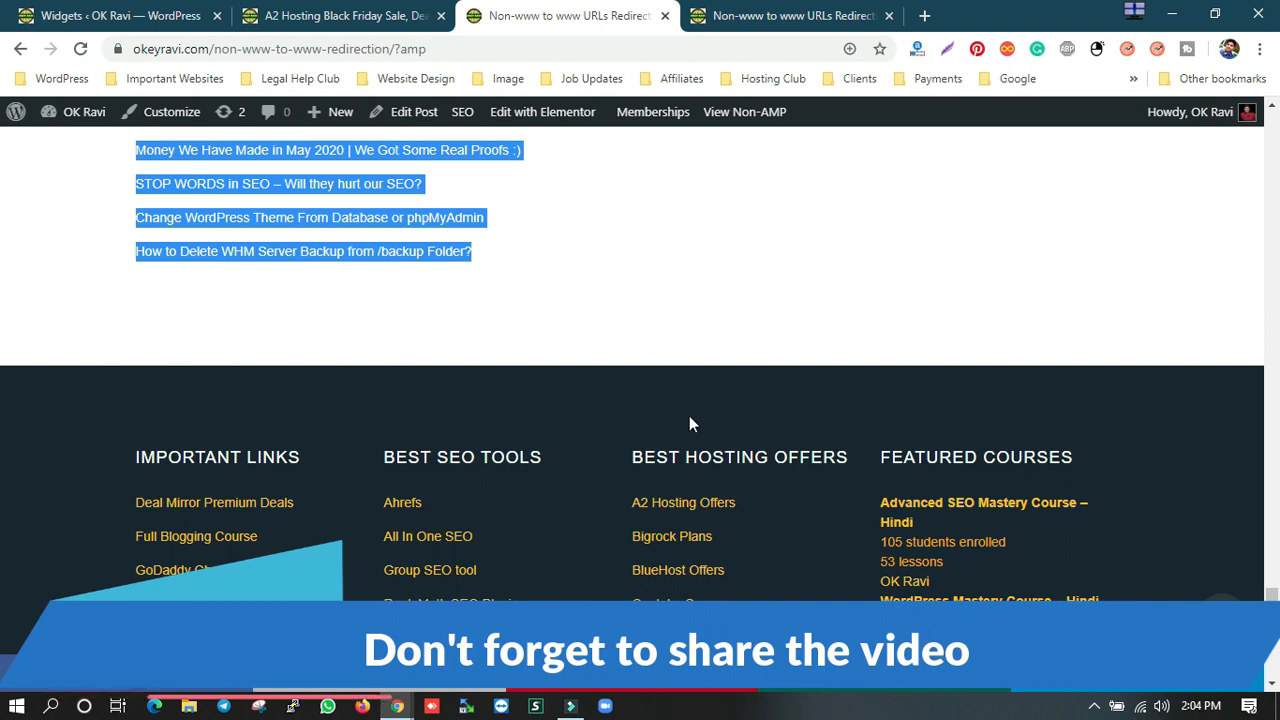
pyautogui.scroll(-3, 689, 416)
# Step: Return to the Widgets page and delete the Categories widget from the AMP Footer area
pyautogui.click(112, 15)
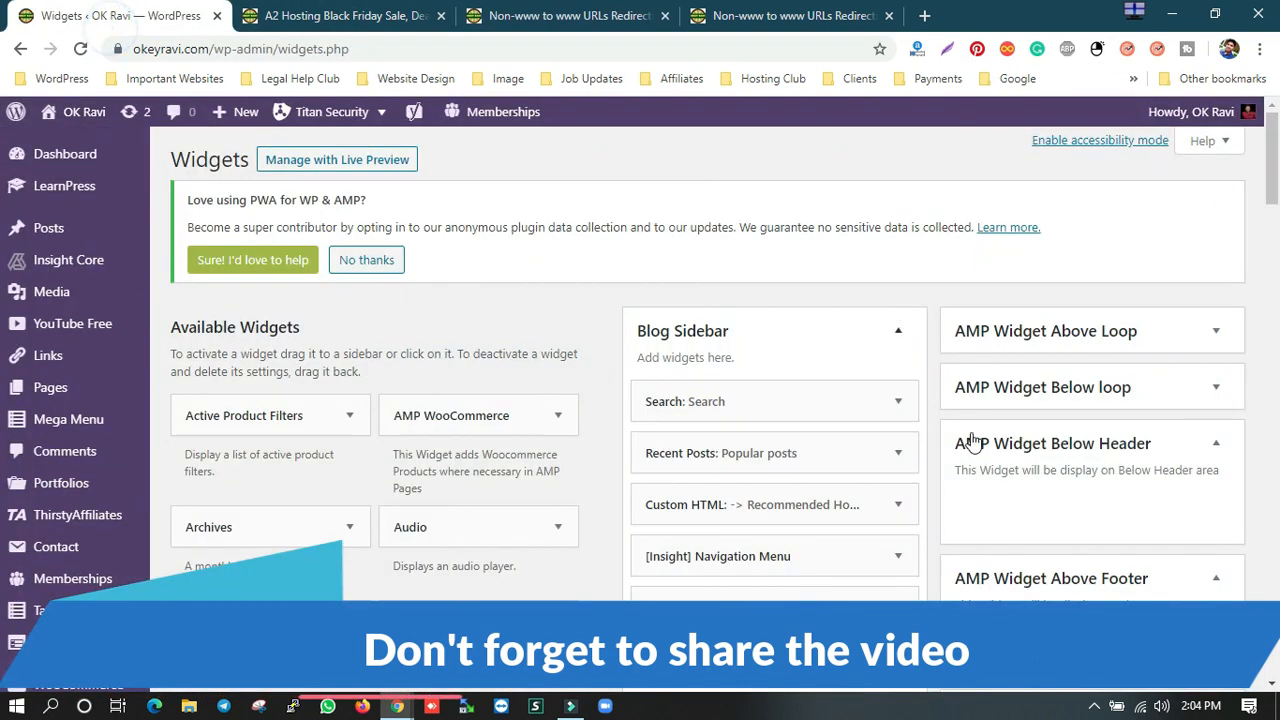
pyautogui.scroll(-5, 1111, 462)
pyautogui.click(1218, 315)
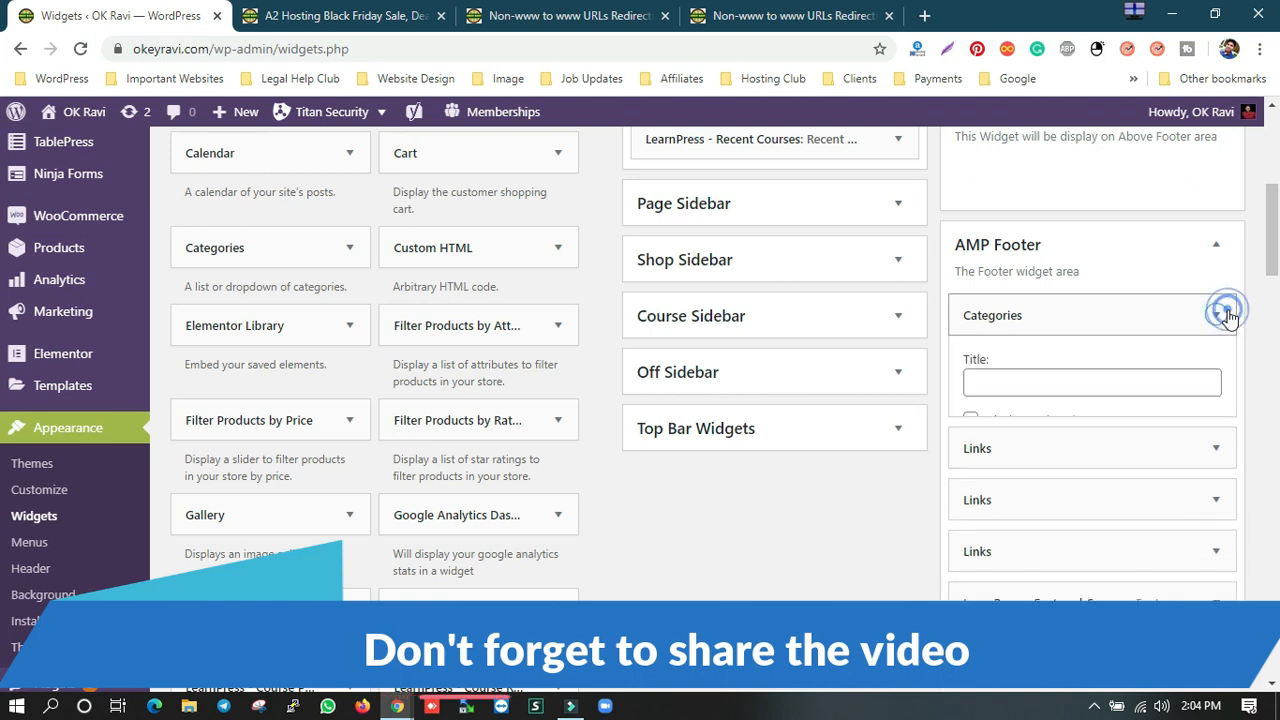
pyautogui.click(976, 492)
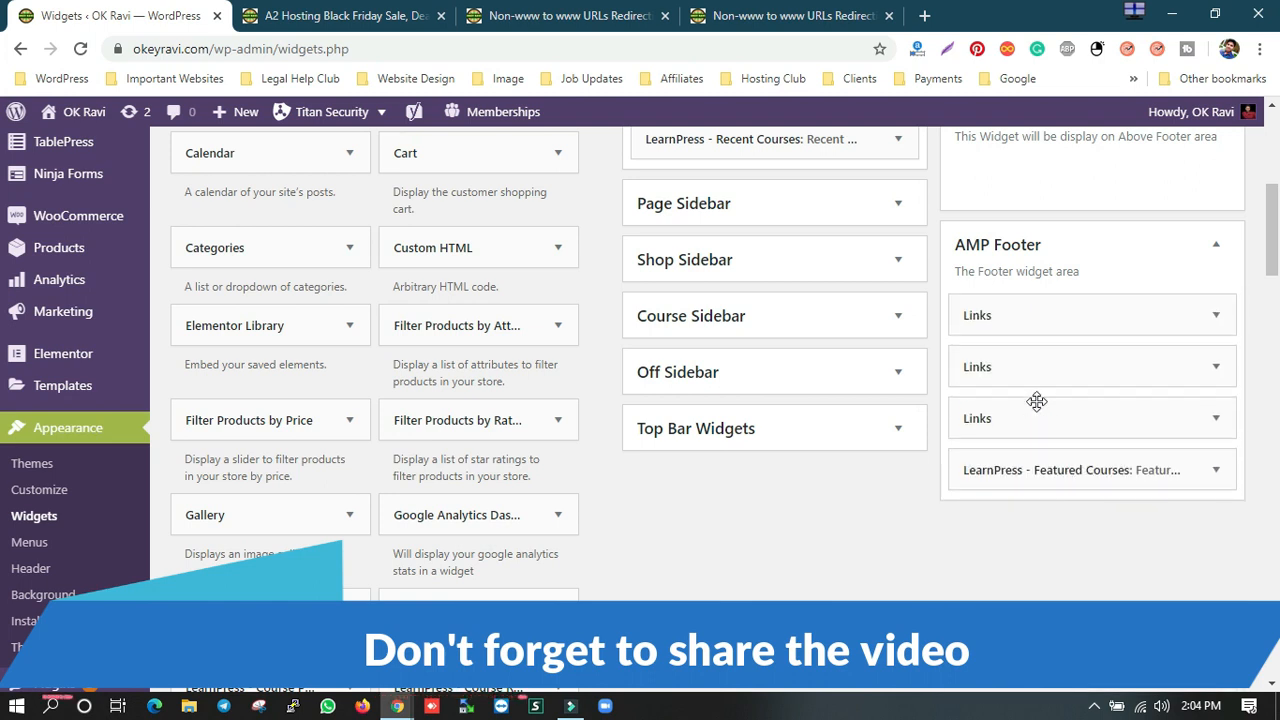
# Step: Look at the settings of the LearnPress - Featured Courses widget in the AMP Footer area and collapse it again
pyautogui.click(1206, 482)
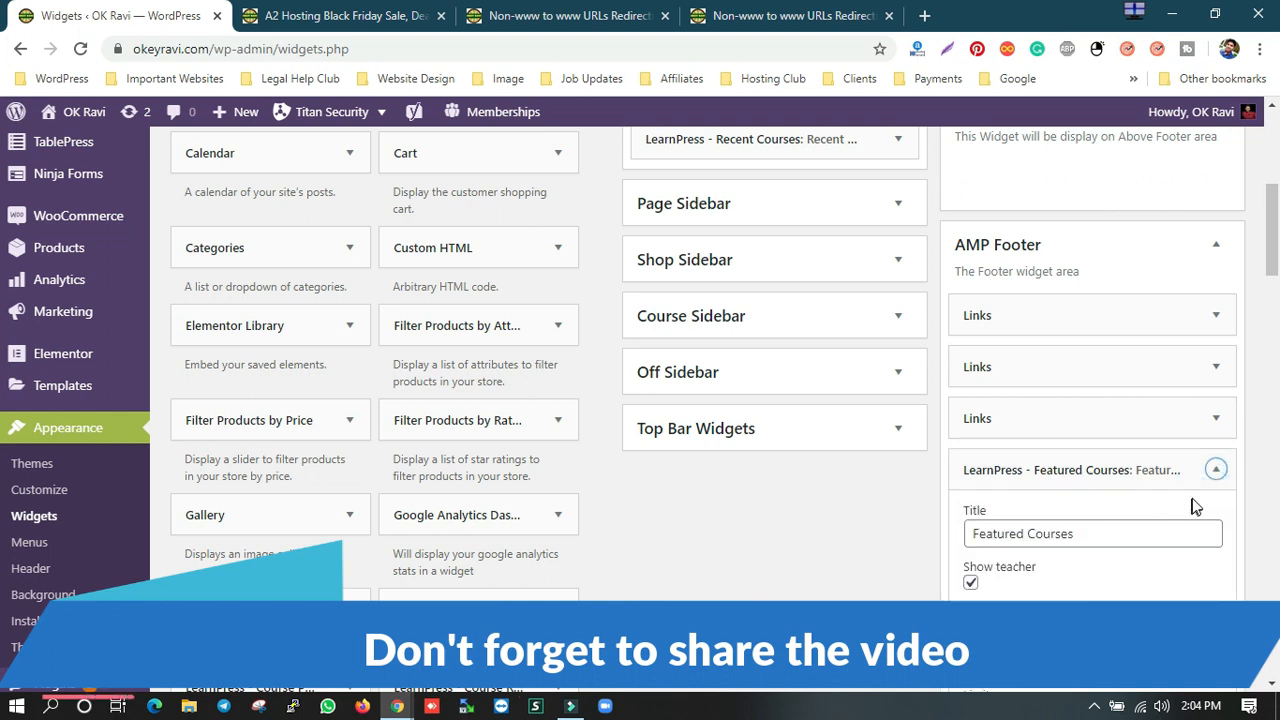
pyautogui.click(1213, 473)
pyautogui.scroll(5, 510, 440)
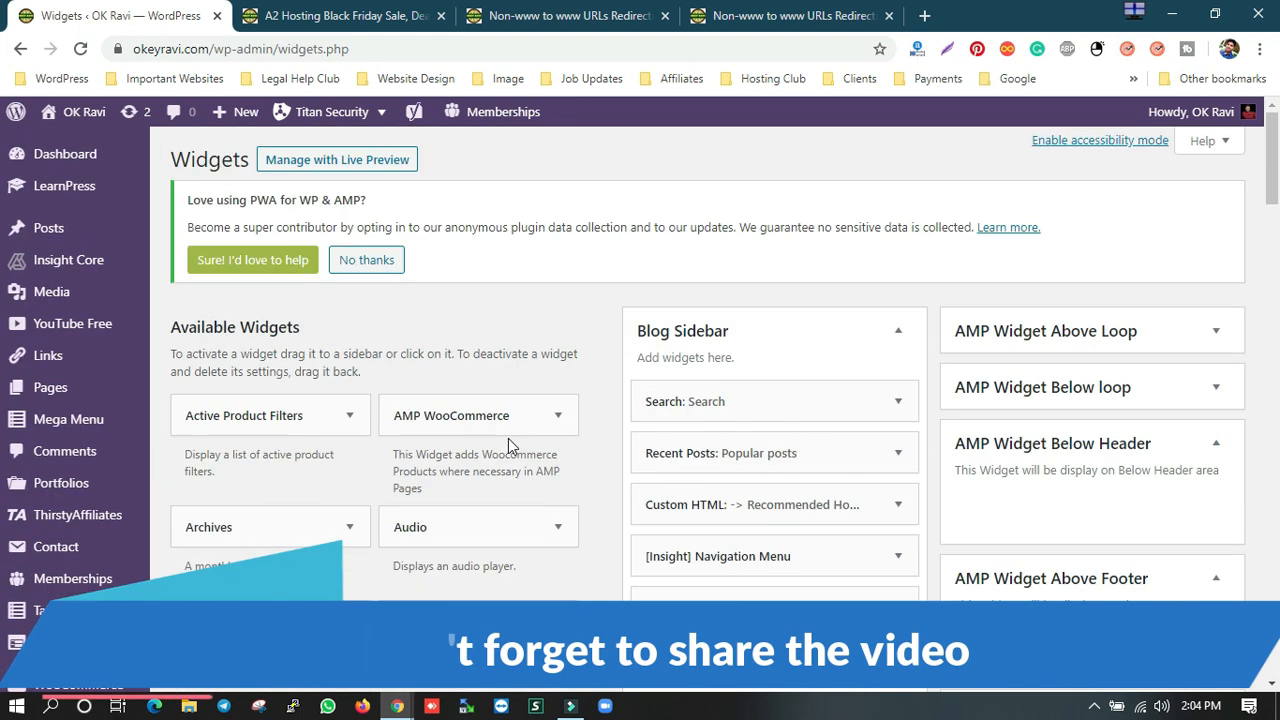
# Step: Return to the header of the A2 Hosting AMP post, review its navigation menu and search box, and close the menu
pyautogui.click(370, 12)
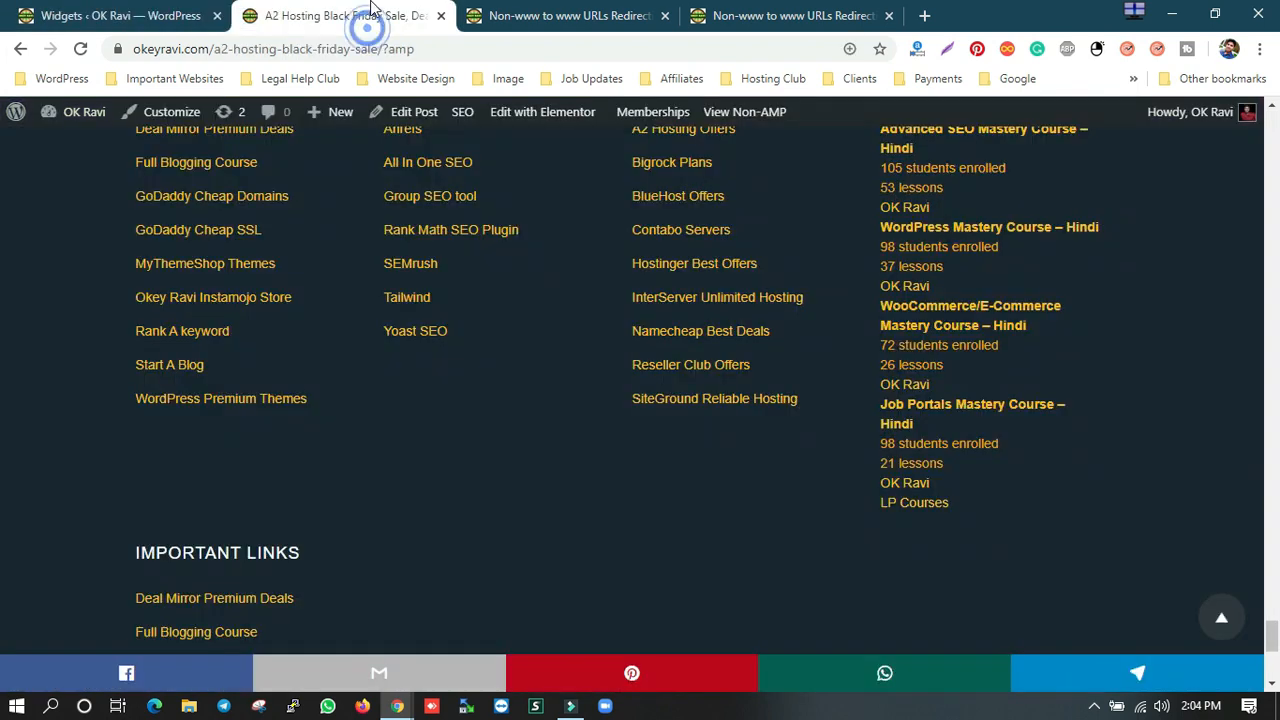
pyautogui.click(548, 15)
pyautogui.click(362, 15)
pyautogui.scroll(20, 578, 405)
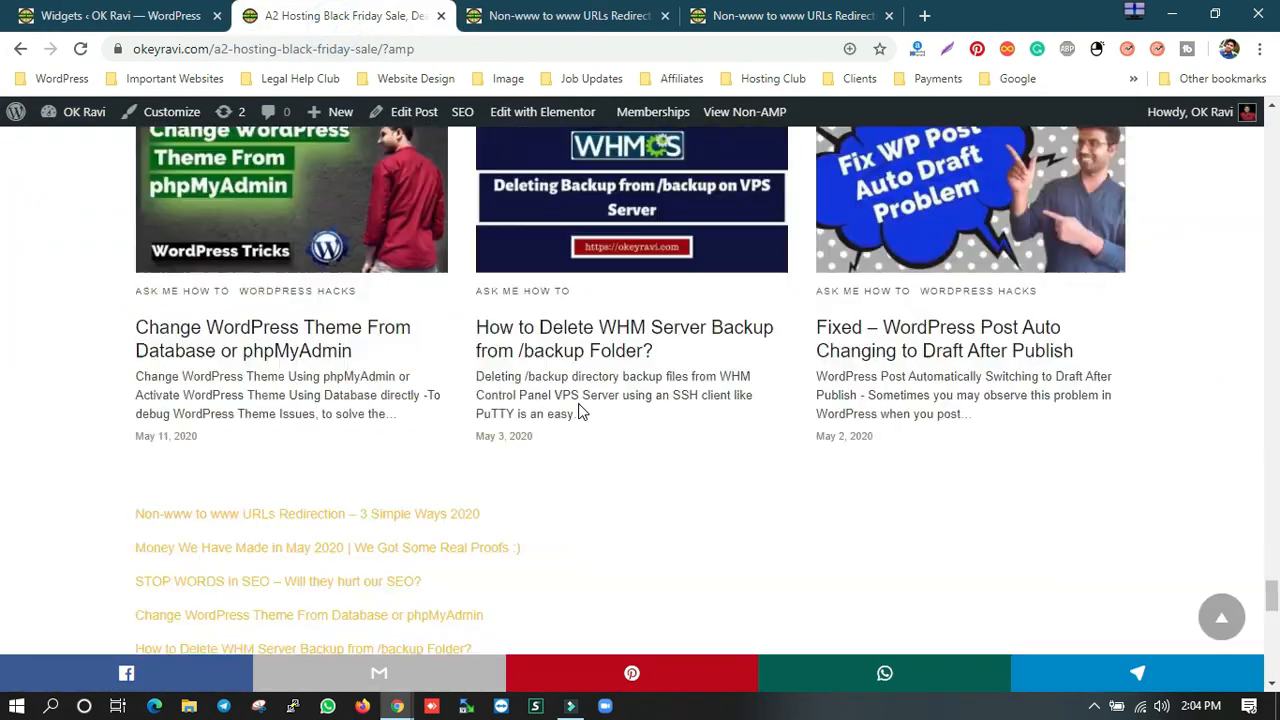
pyautogui.scroll(5, 578, 405)
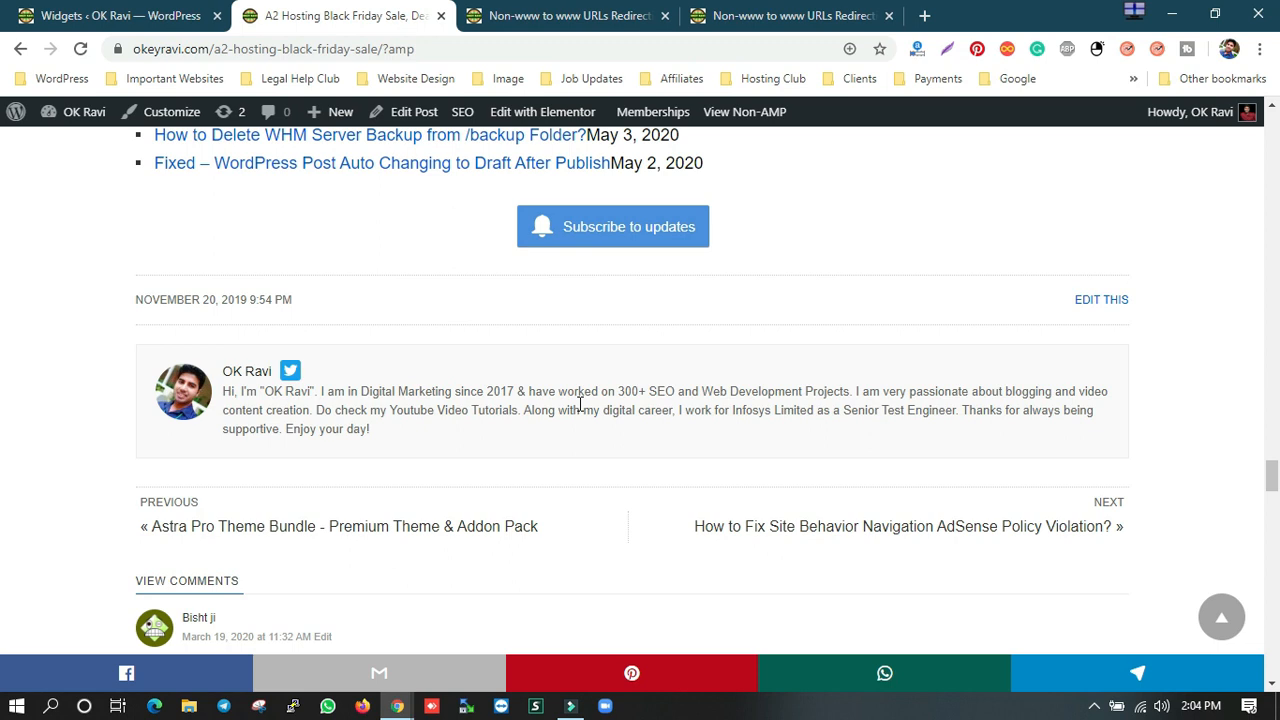
pyautogui.scroll(20, 579, 404)
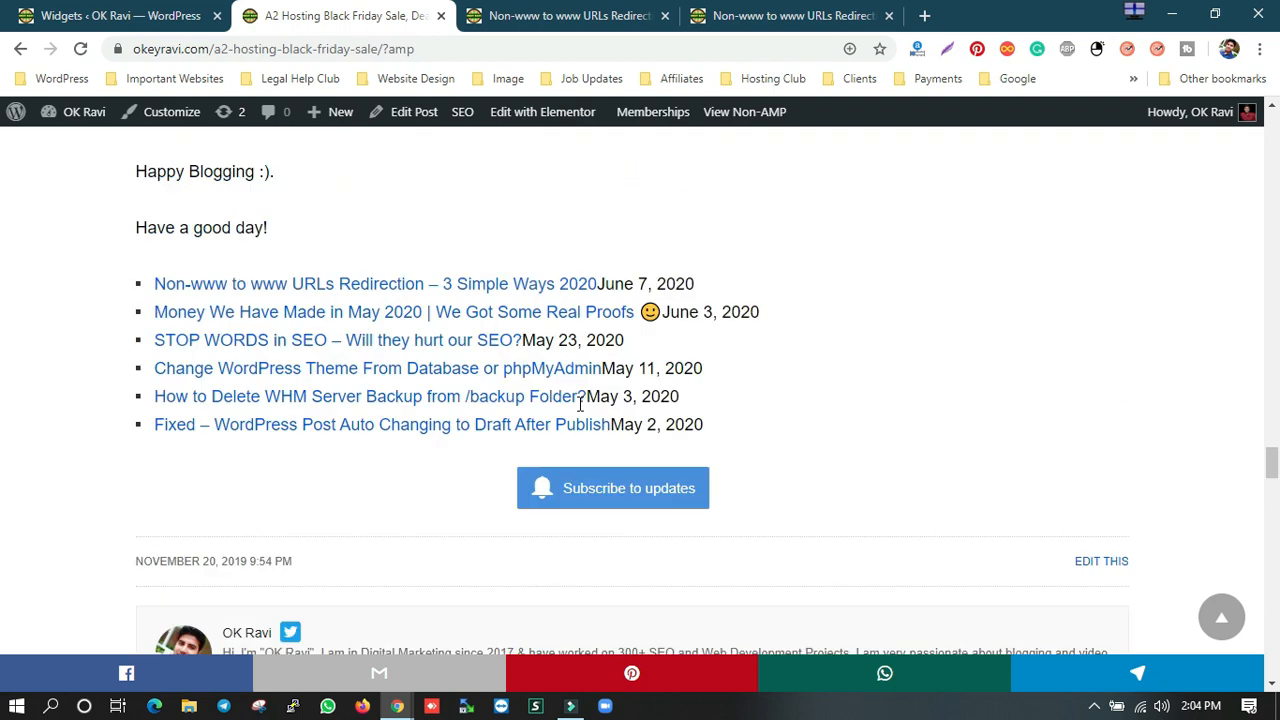
pyautogui.scroll(20, 585, 440)
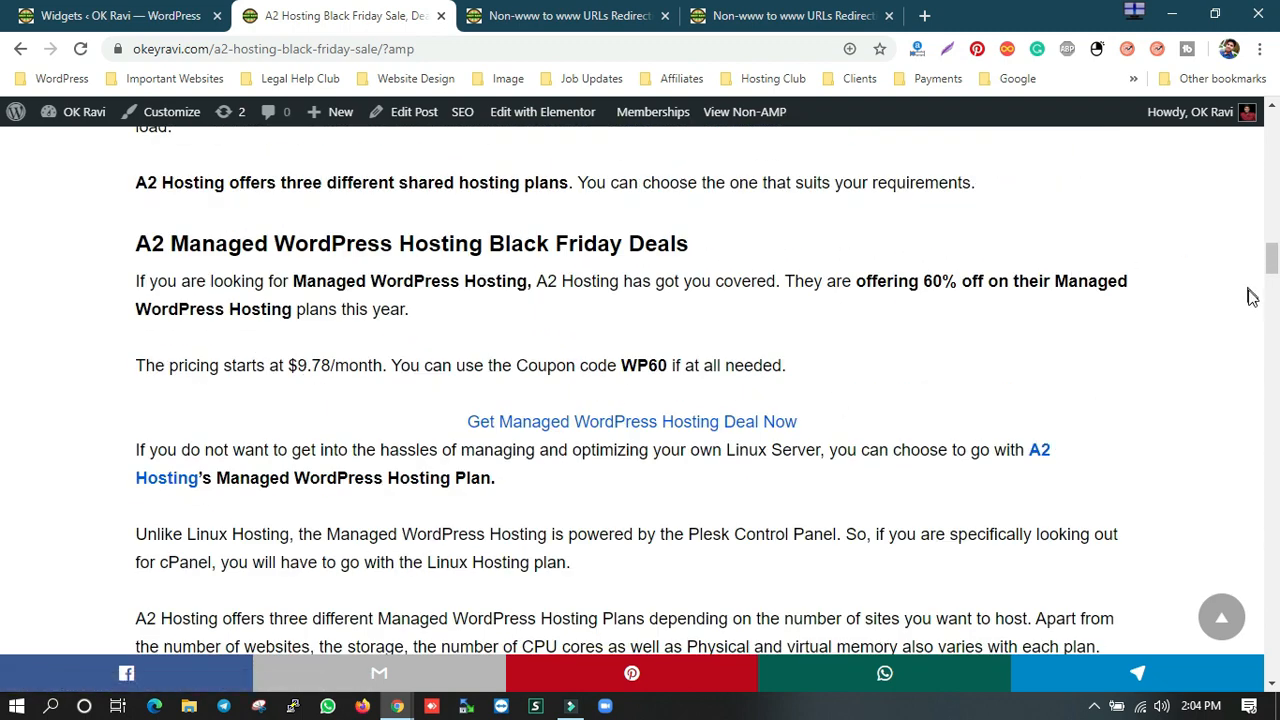
pyautogui.moveTo(1275, 260); pyautogui.dragTo(1275, 106)
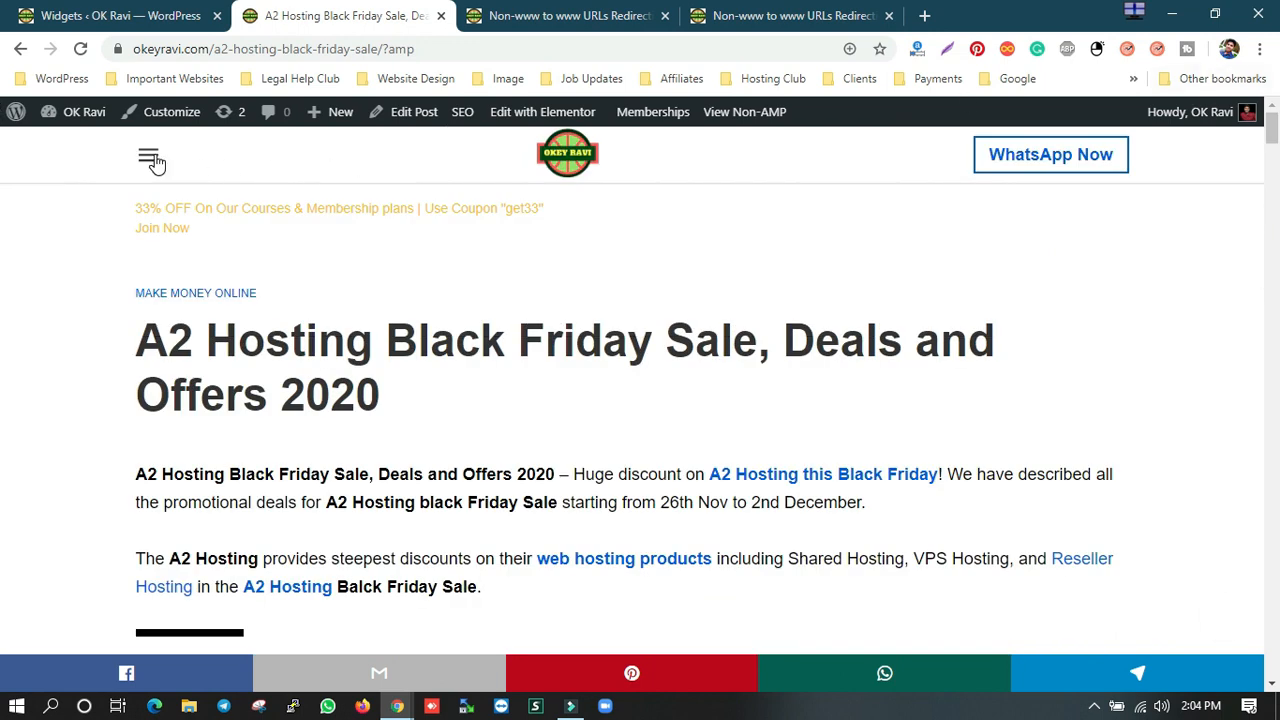
pyautogui.click(149, 158)
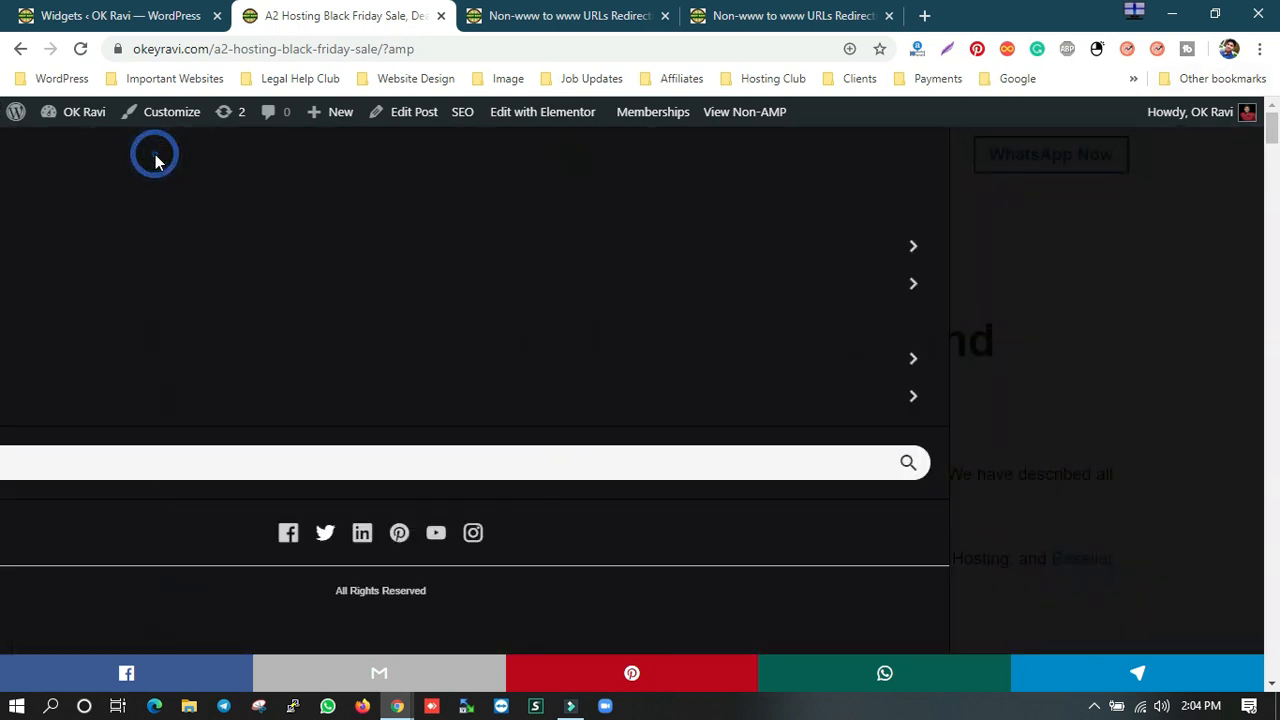
pyautogui.click(225, 466)
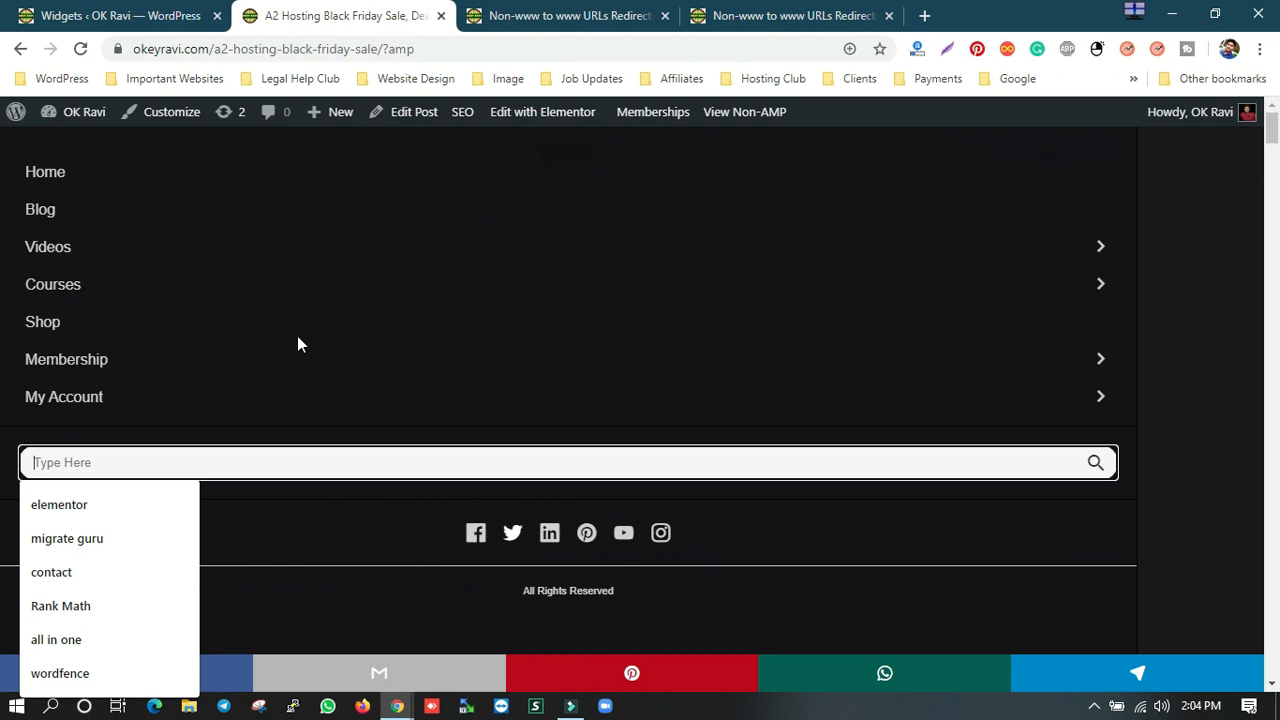
pyautogui.click(1199, 275)
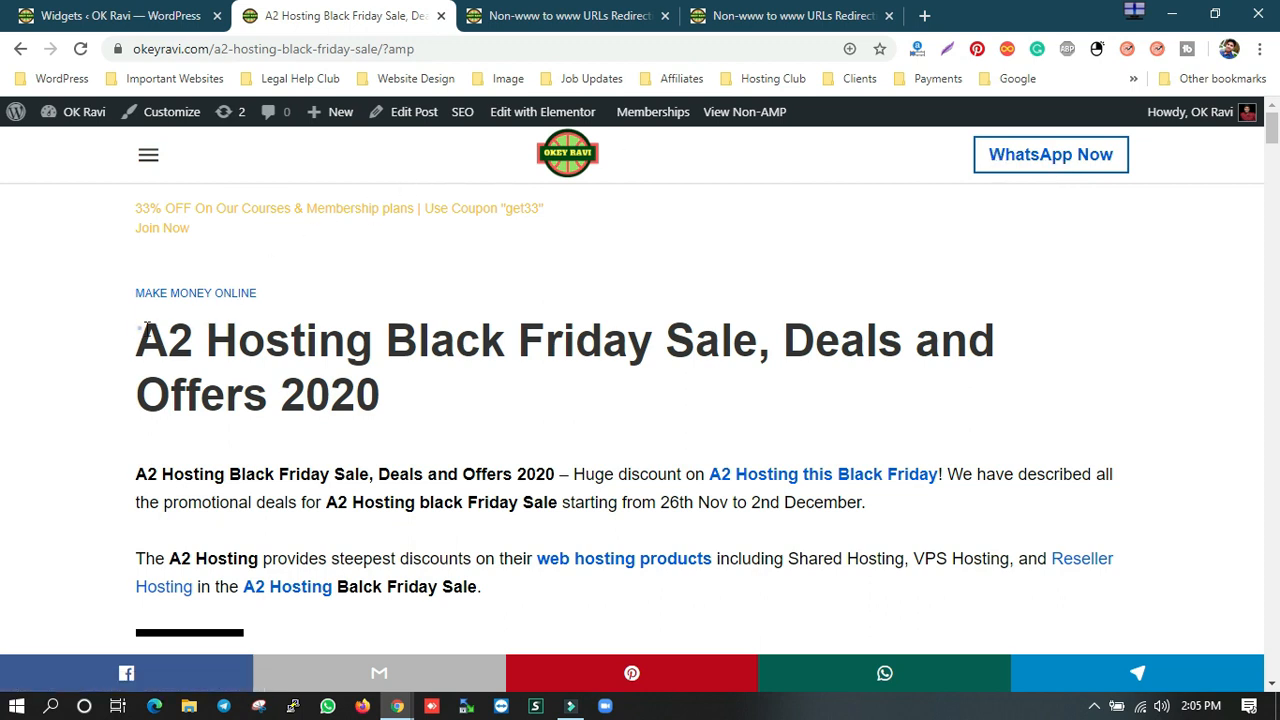
# Step: Examine the A2 Hosting AMP post's title, table of contents, body content and in-content related posts
pyautogui.moveTo(138, 328); pyautogui.dragTo(444, 388)
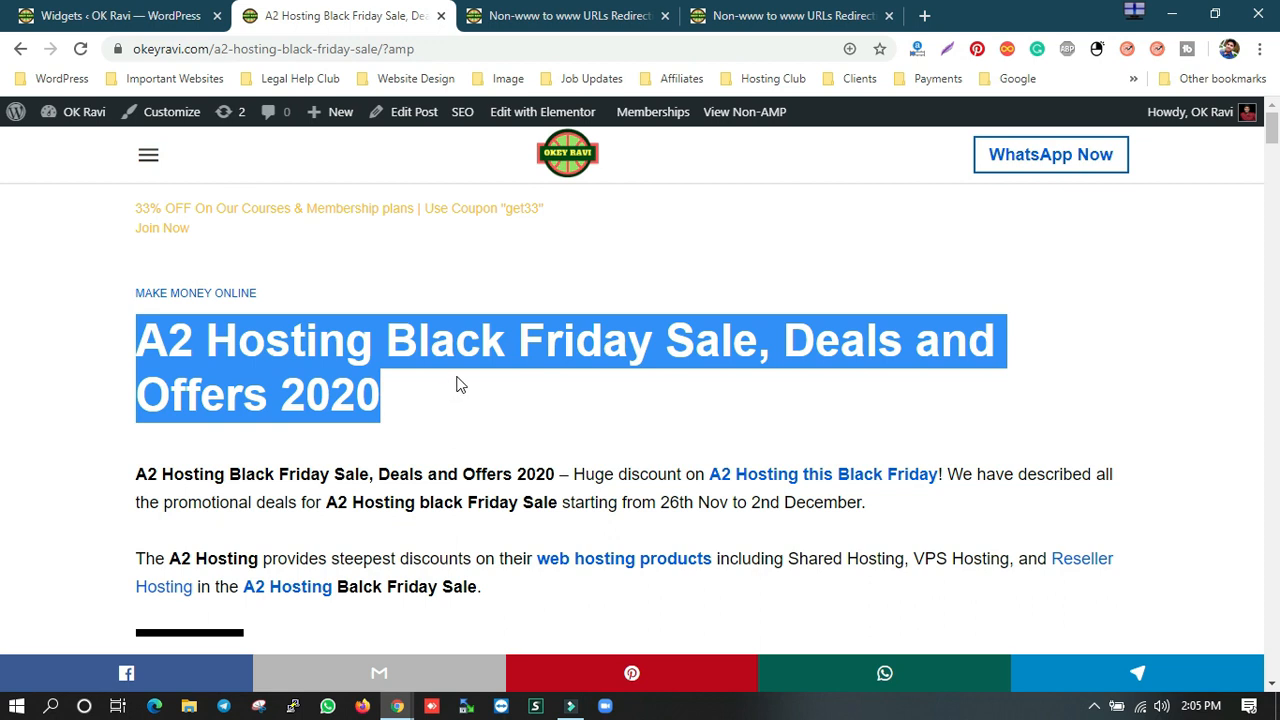
pyautogui.scroll(-6, 460, 385)
pyautogui.scroll(1, 457, 377)
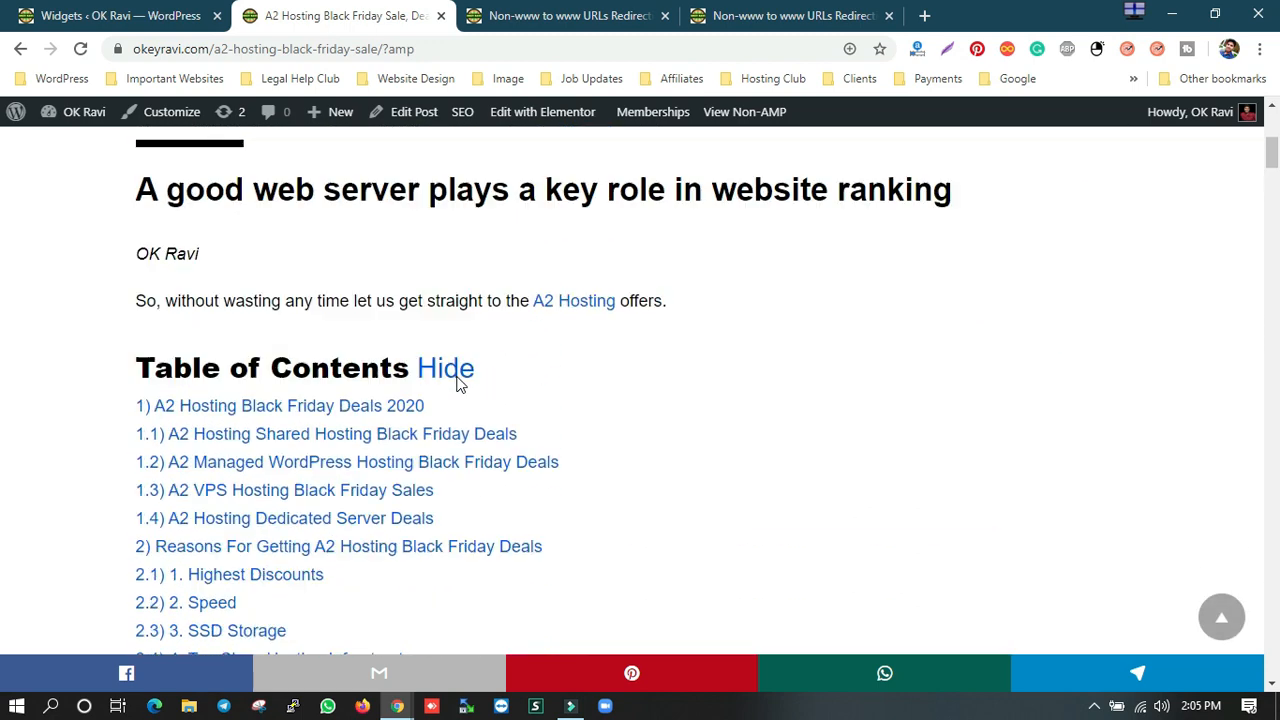
pyautogui.scroll(-3, 457, 374)
pyautogui.scroll(-3, 300, 388)
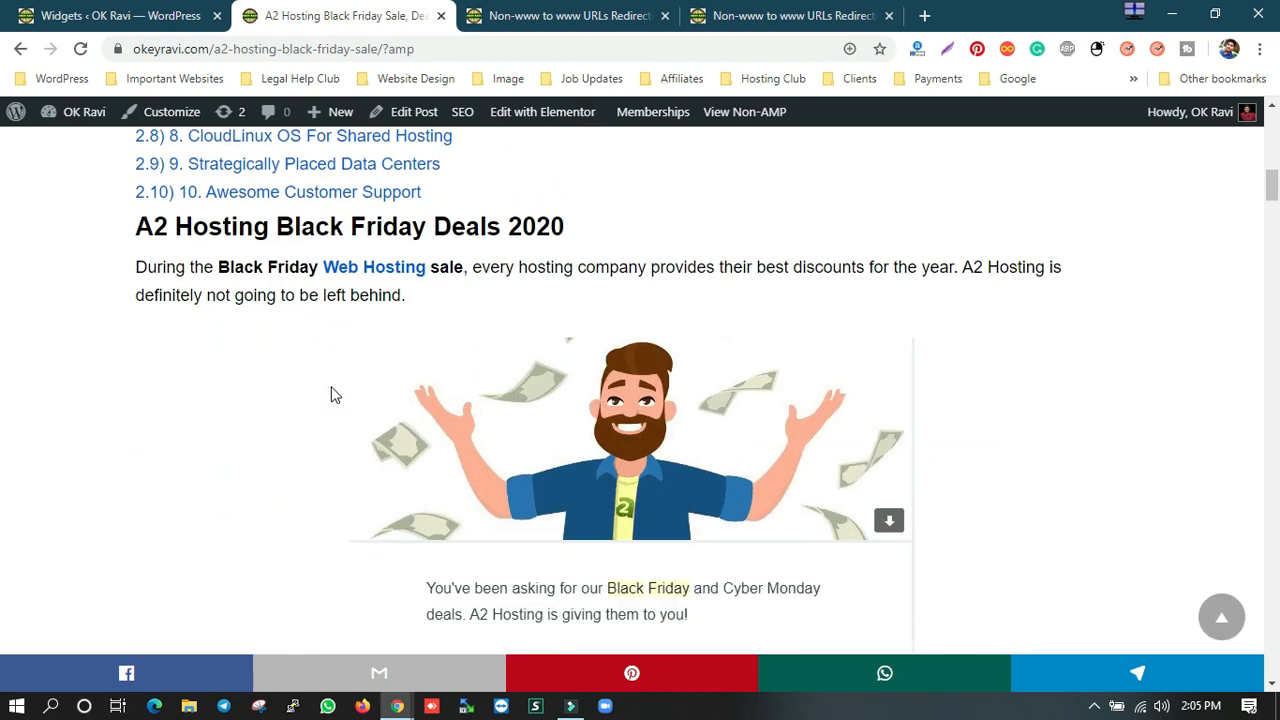
pyautogui.scroll(-11, 335, 395)
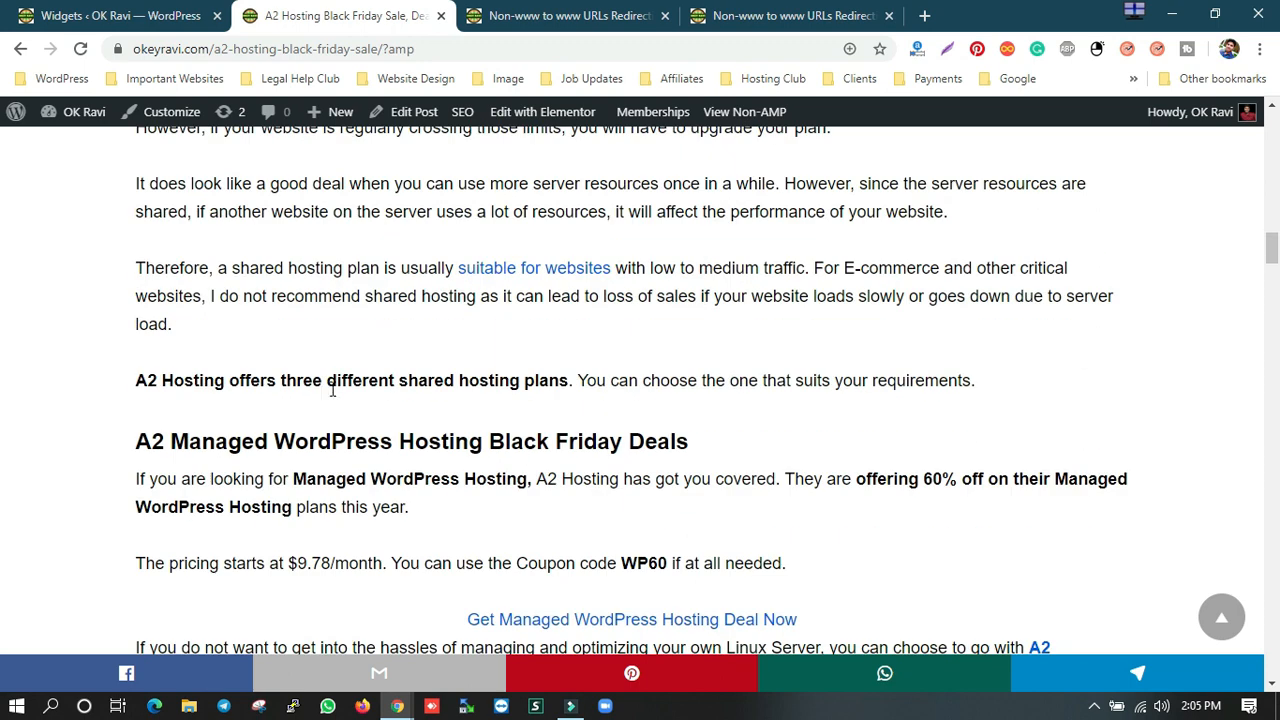
pyautogui.scroll(-14, 333, 390)
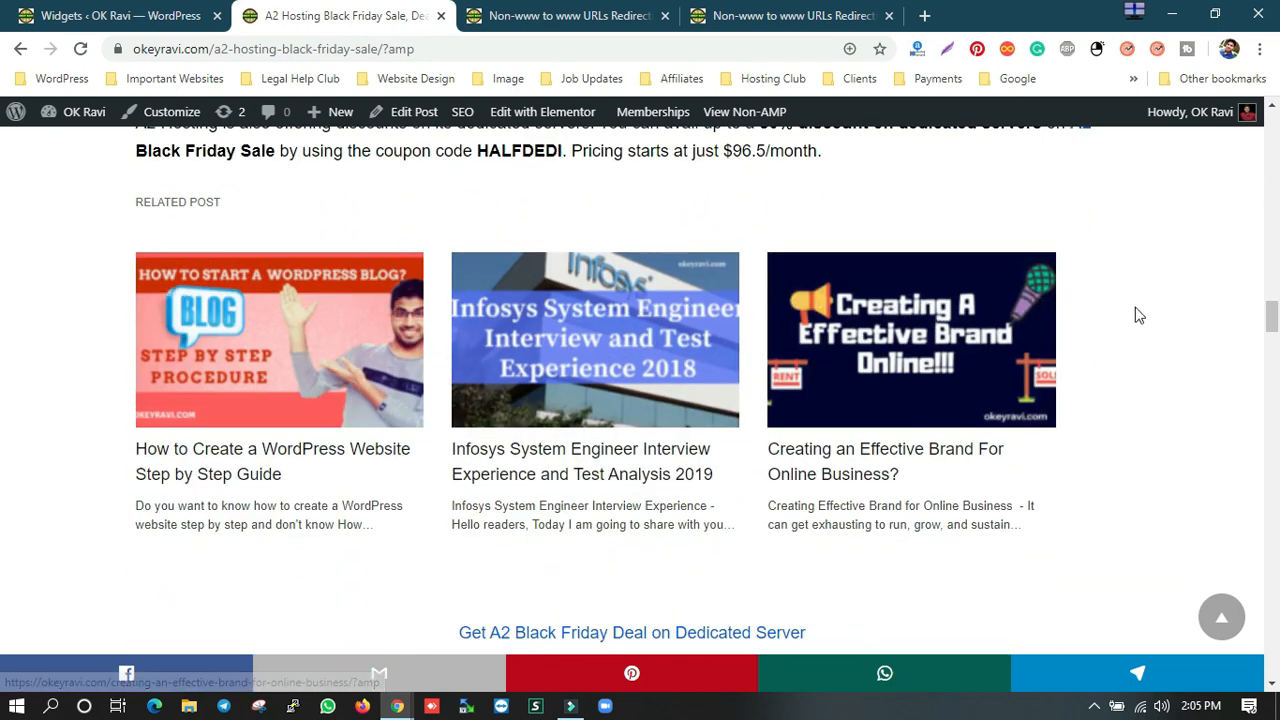
# Step: Examine the end of the A2 Hosting AMP post: subscribe button, author box, comments, recent posts and the widget area above the footer
pyautogui.moveTo(1270, 318); pyautogui.dragTo(1273, 477)
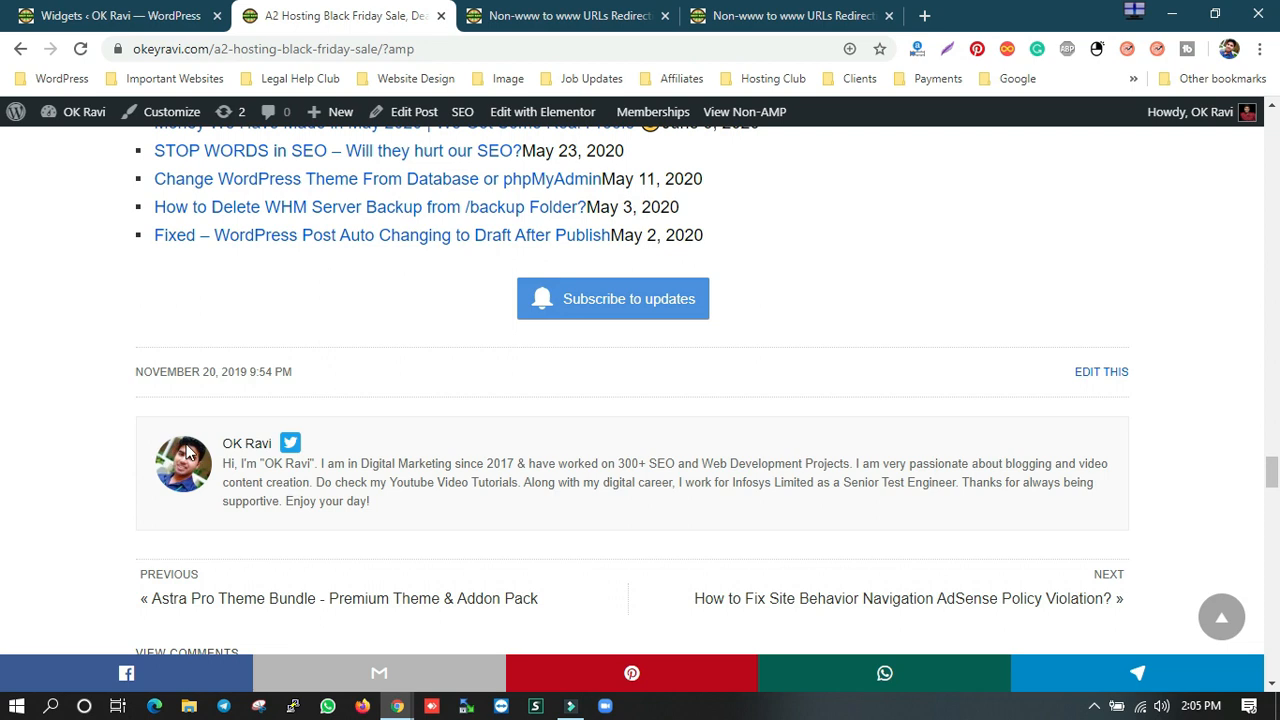
pyautogui.moveTo(818, 295); pyautogui.dragTo(435, 318)
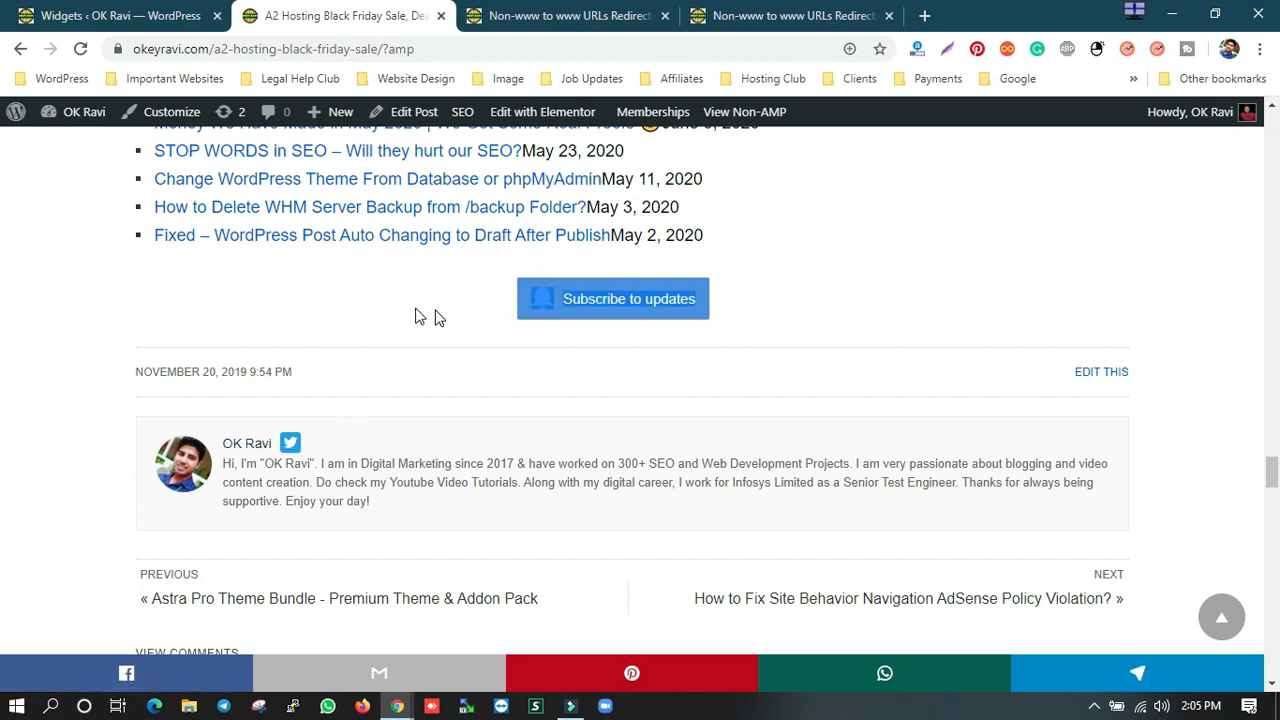
pyautogui.scroll(-2, 400, 360)
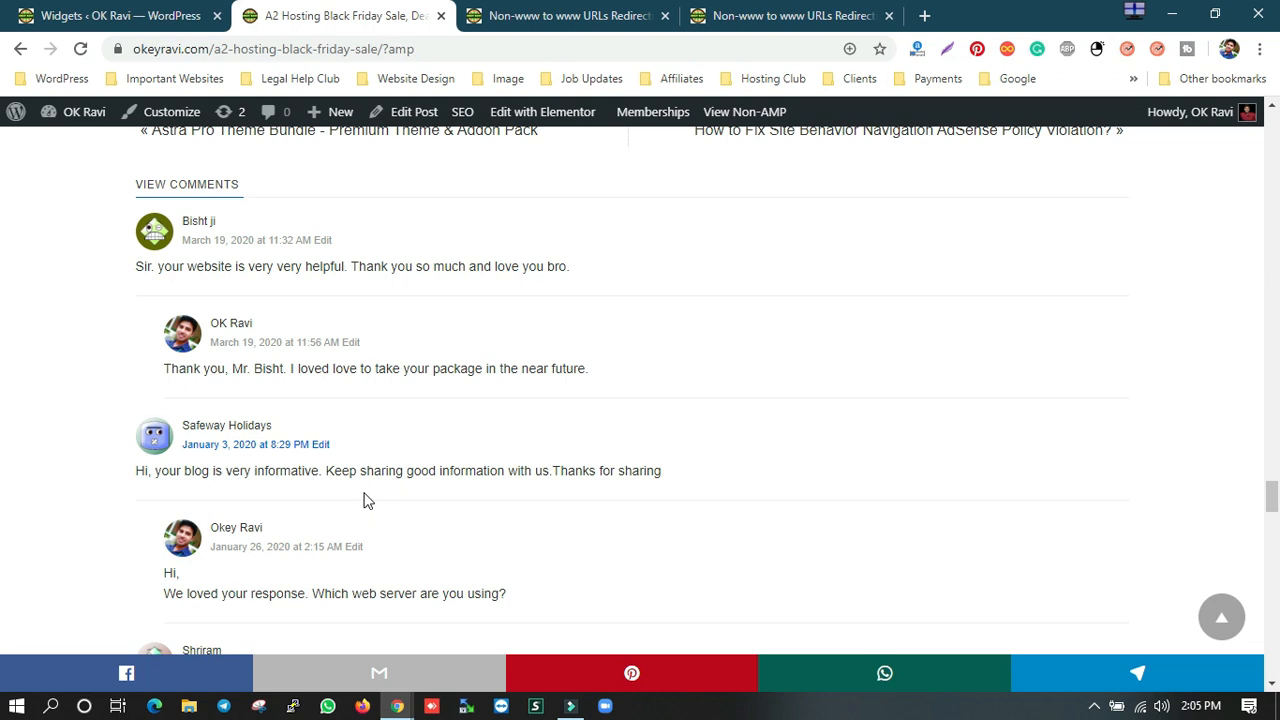
pyautogui.scroll(-10, 409, 360)
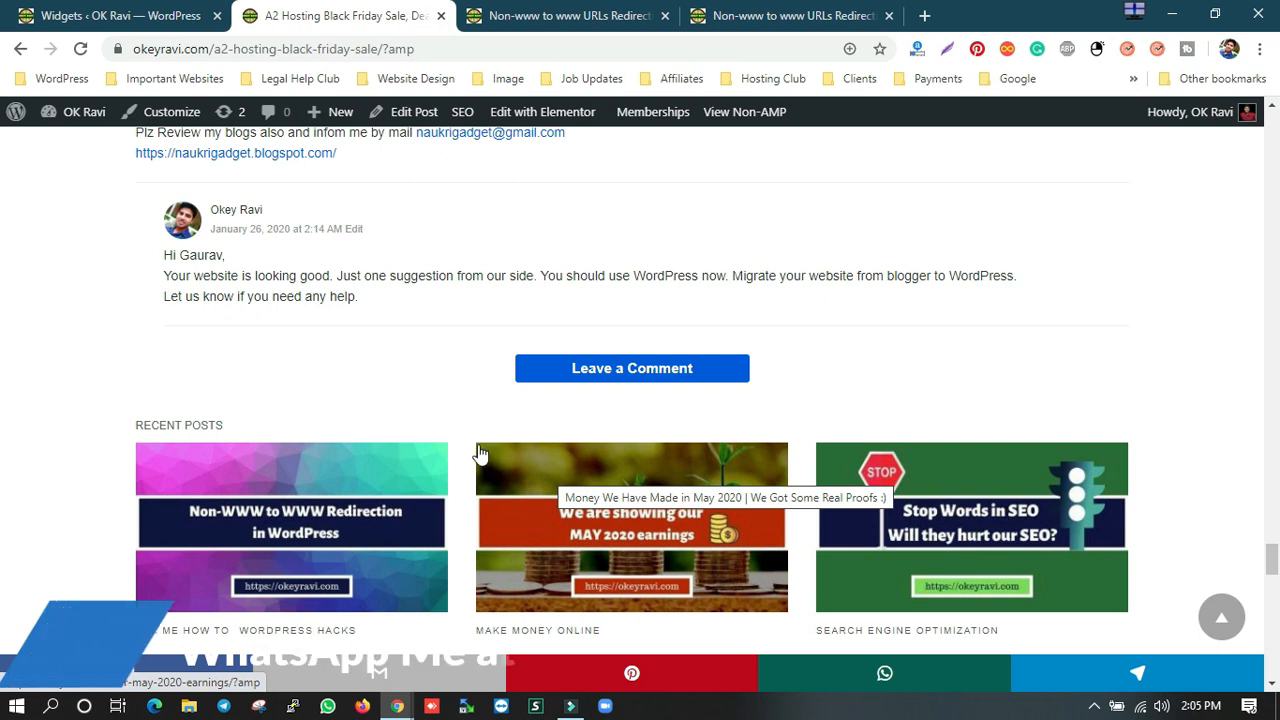
pyautogui.scroll(-3, 475, 450)
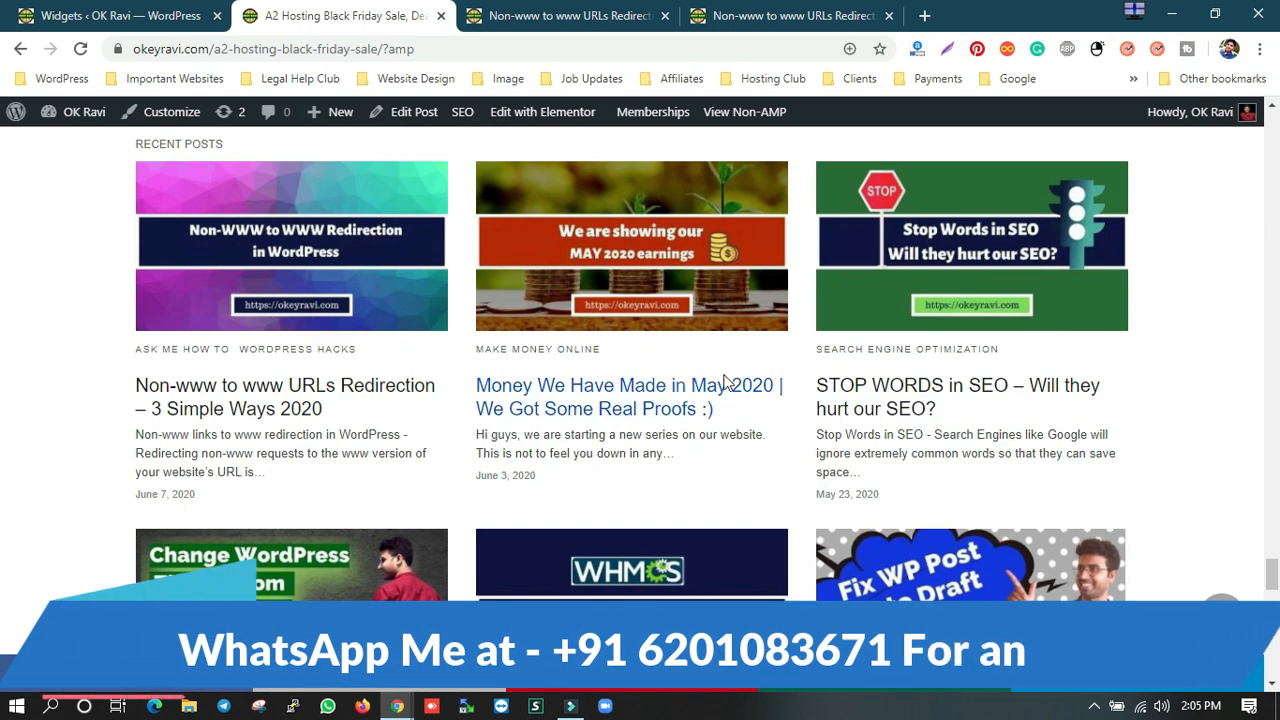
pyautogui.scroll(-2, 780, 526)
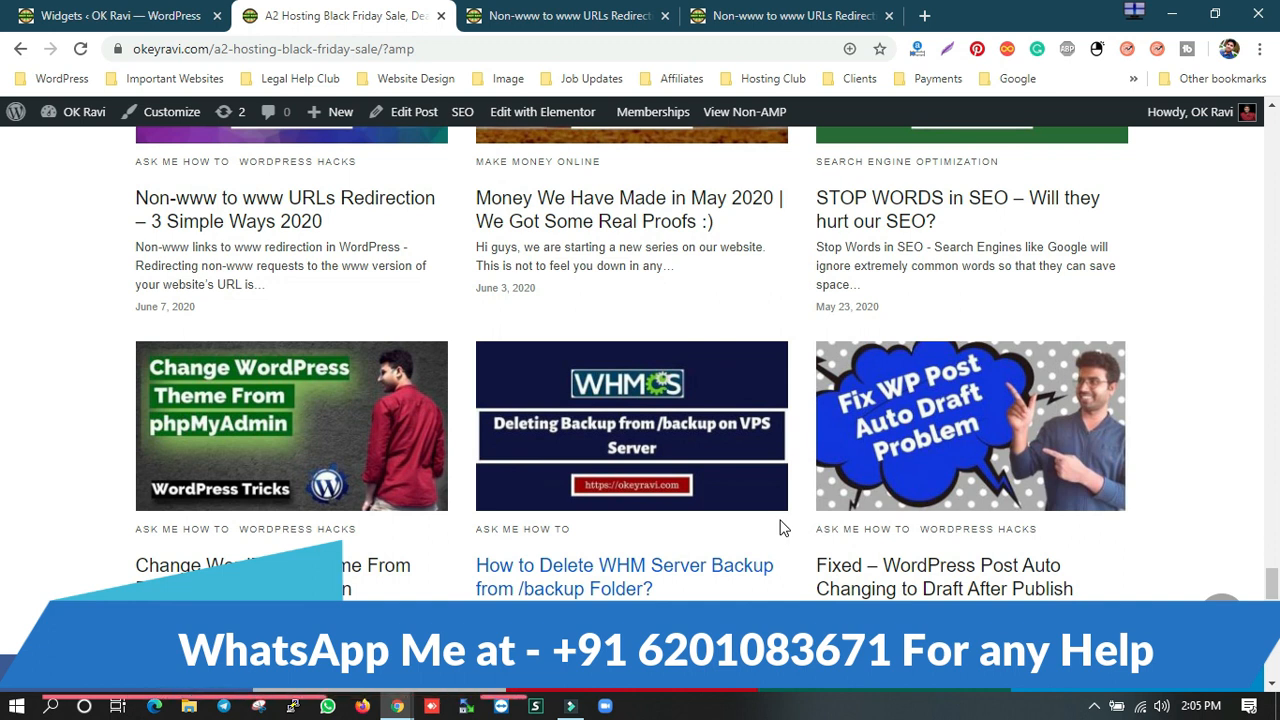
pyautogui.scroll(-6, 749, 517)
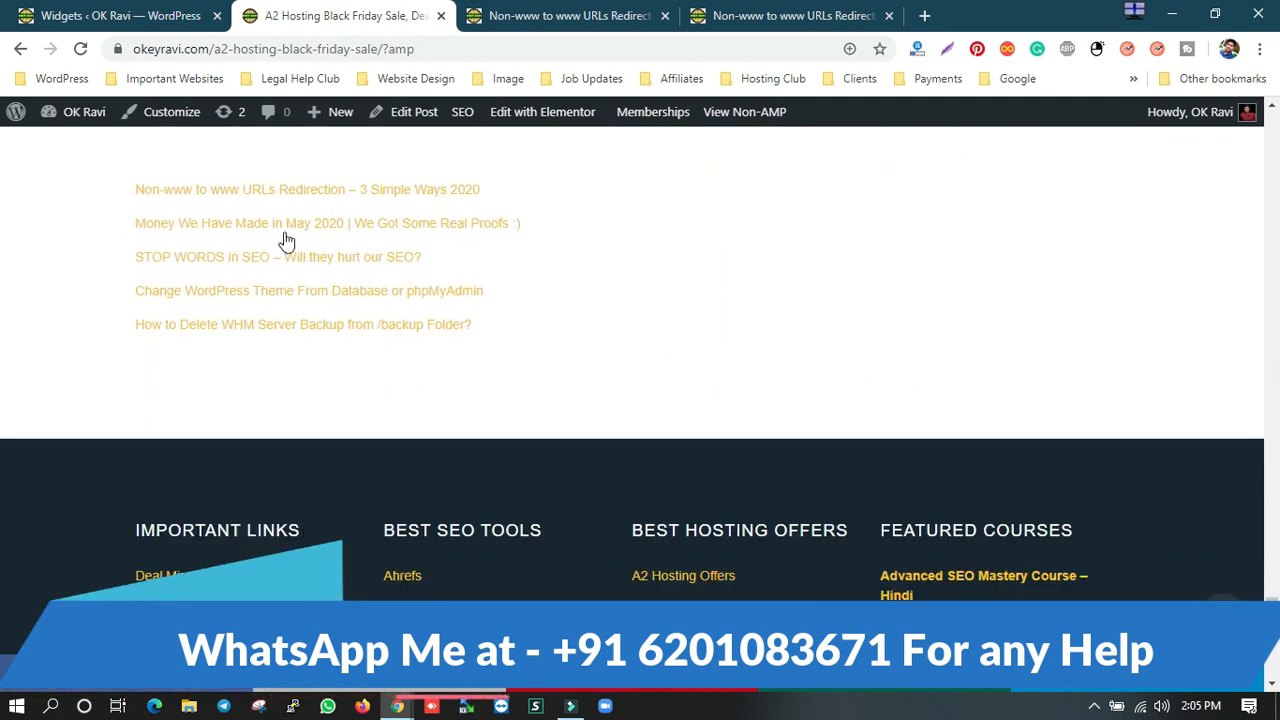
# Step: Examine the AMP post's footer: the link and course widget columns, the footer menu and the social share bar
pyautogui.scroll(-3, 386, 432)
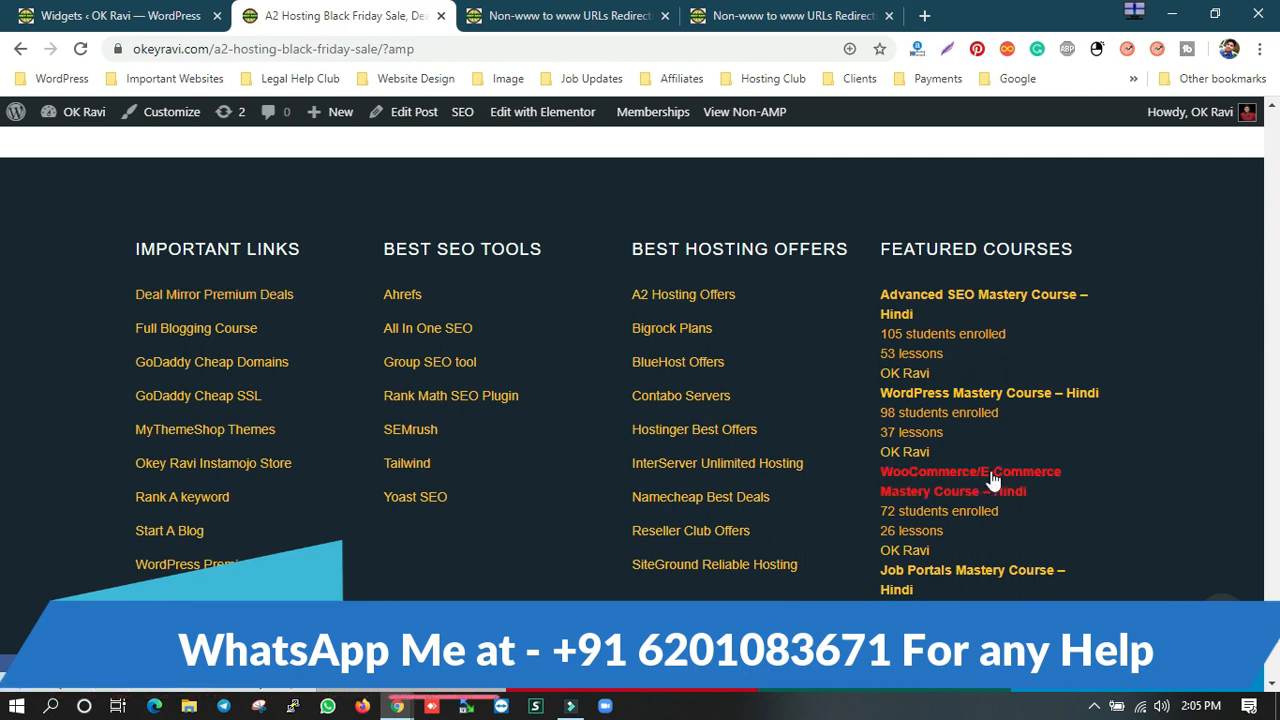
pyautogui.scroll(-2, 878, 475)
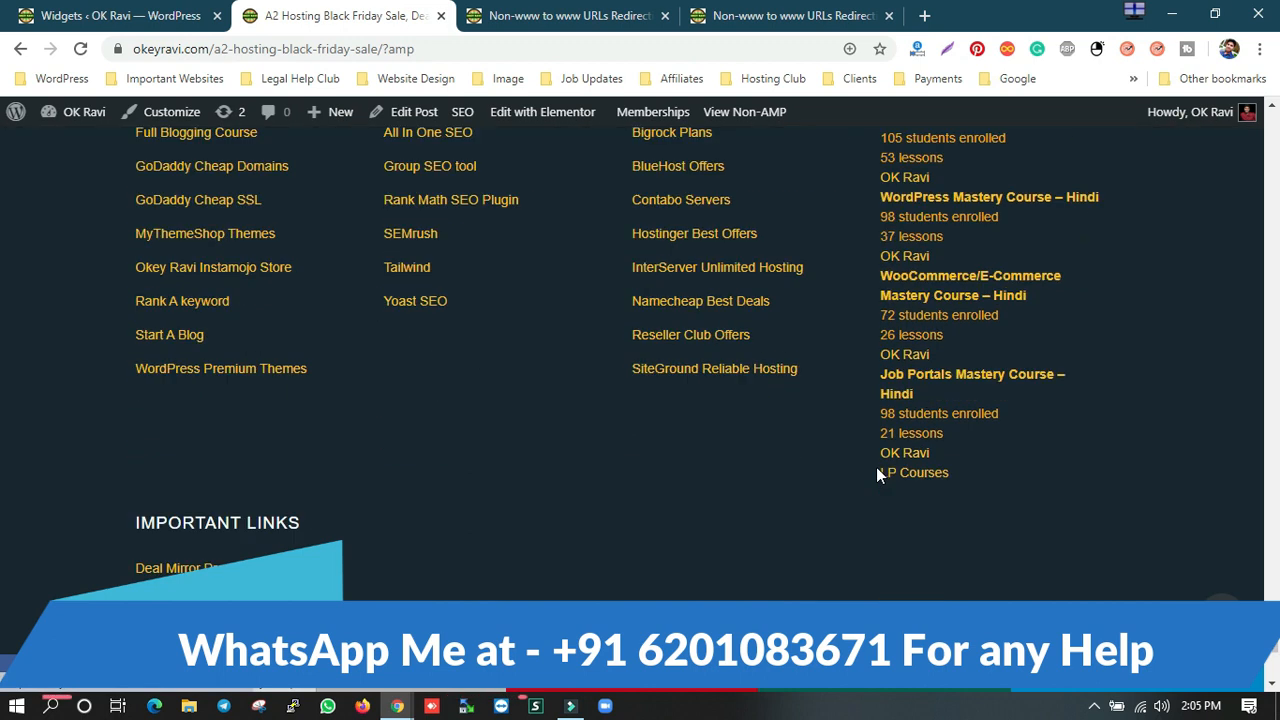
pyautogui.scroll(-5, 876, 472)
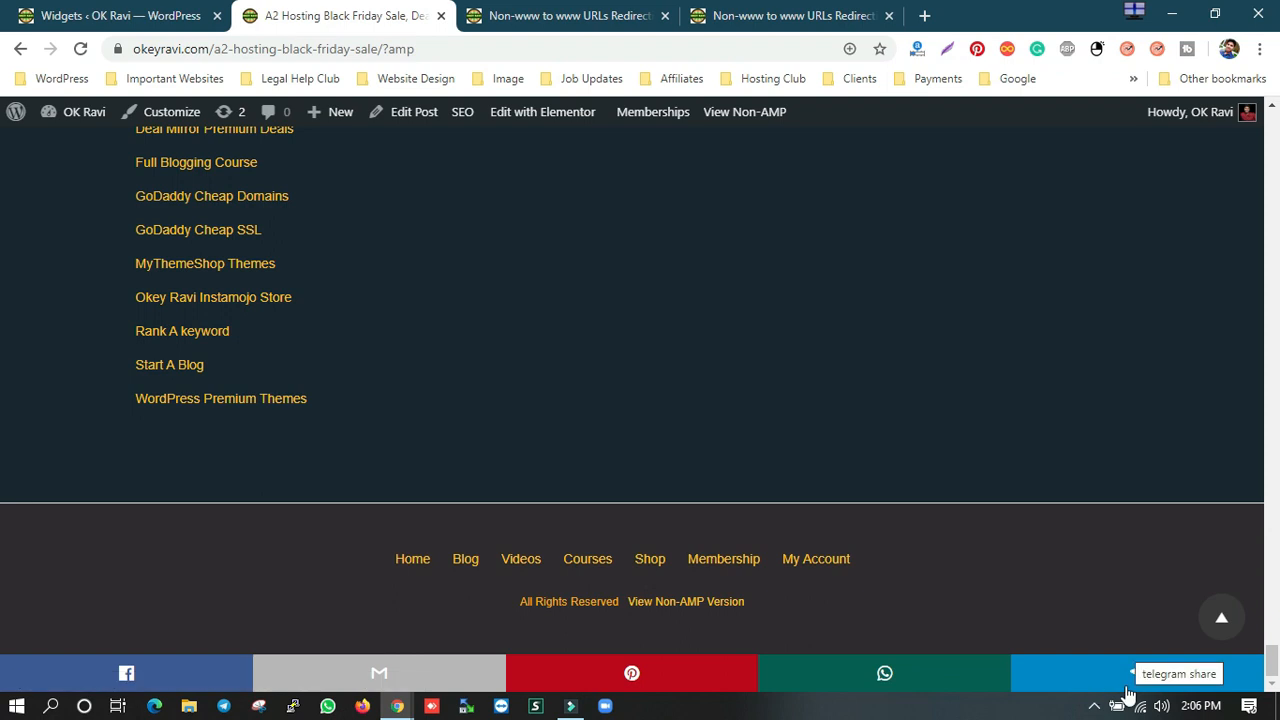
pyautogui.scroll(1, 209, 397)
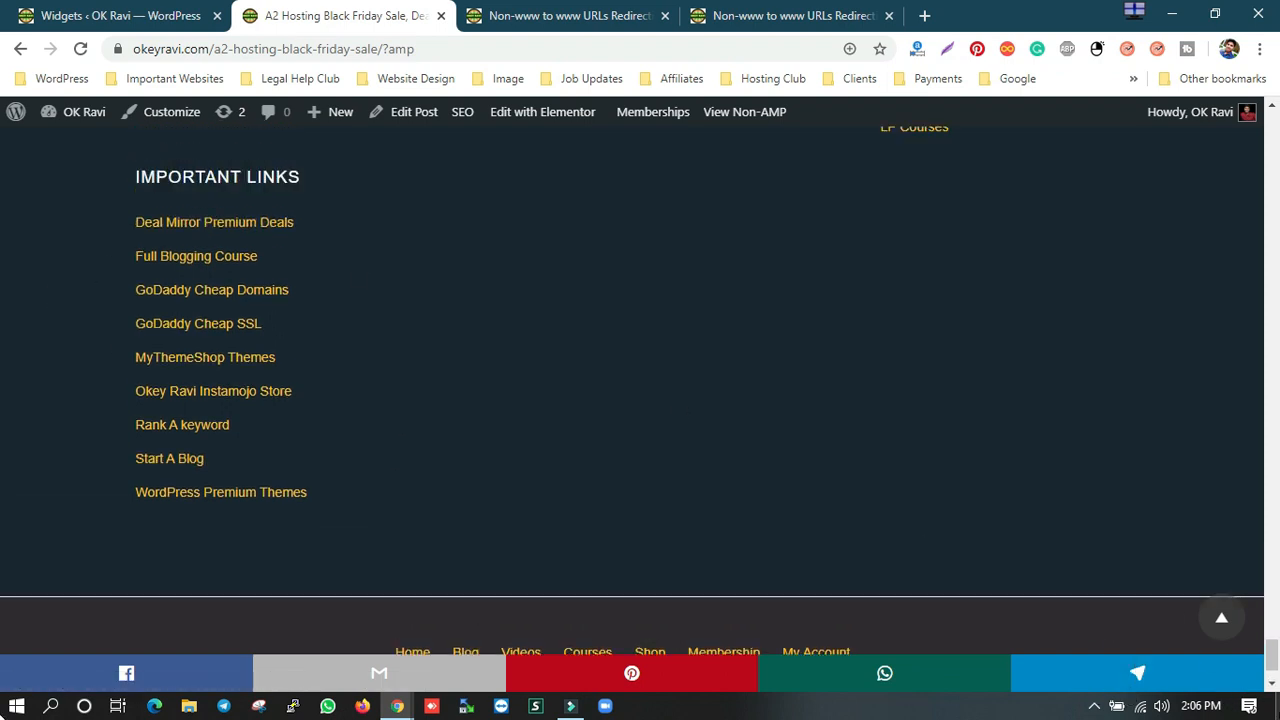
# Step: Return to the start of the AMP post, review the header navigation menu with its search box and social profile links, and close it
pyautogui.moveTo(1270, 645); pyautogui.dragTo(1230, 76)
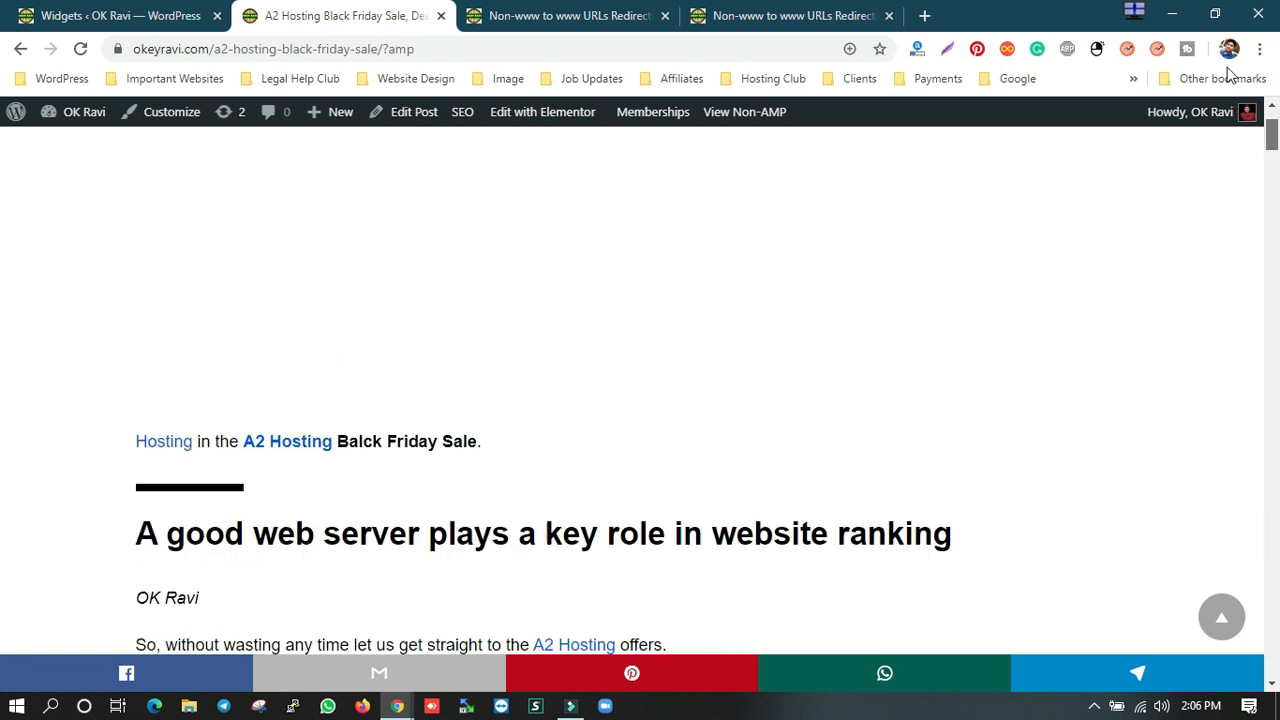
pyautogui.click(155, 160)
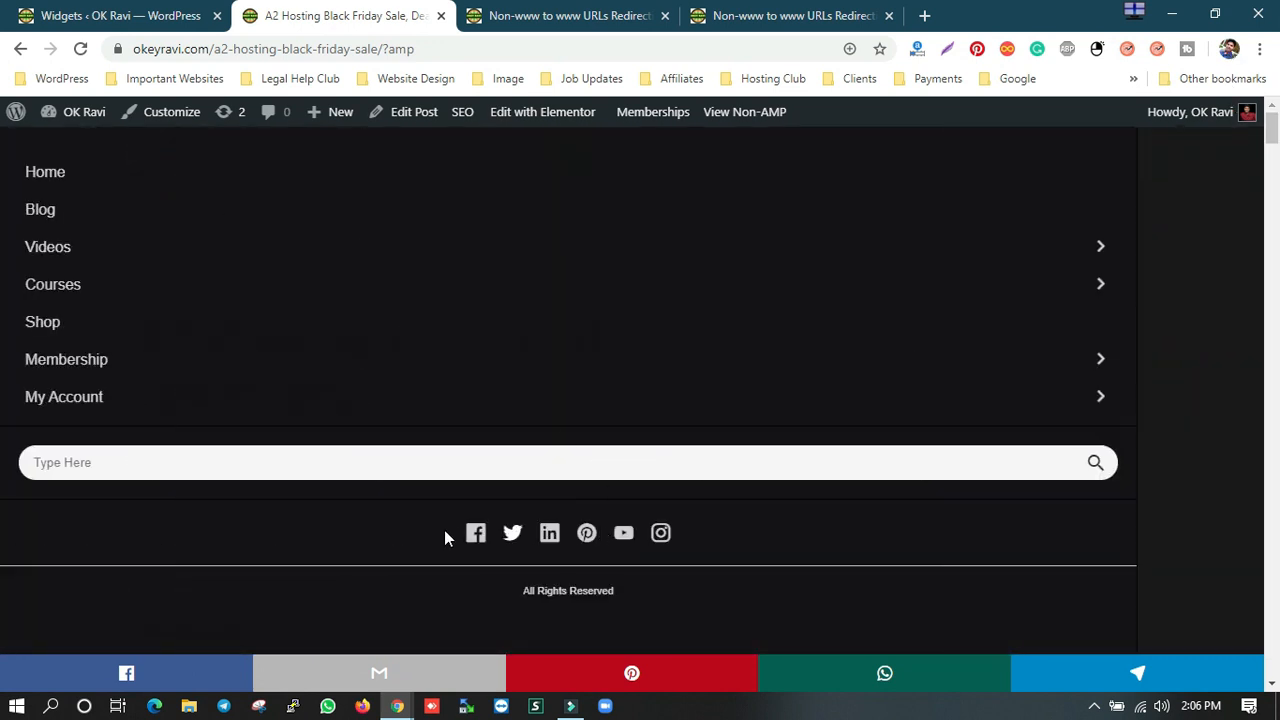
pyautogui.click(1215, 258)
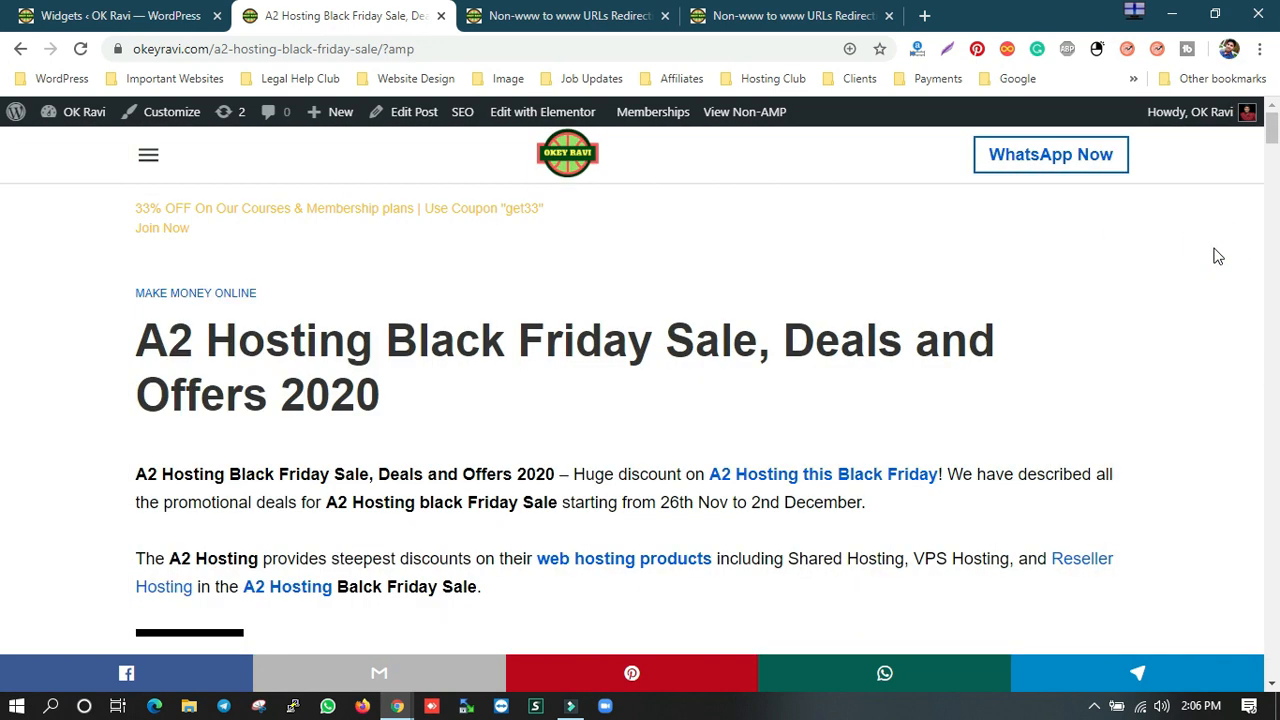